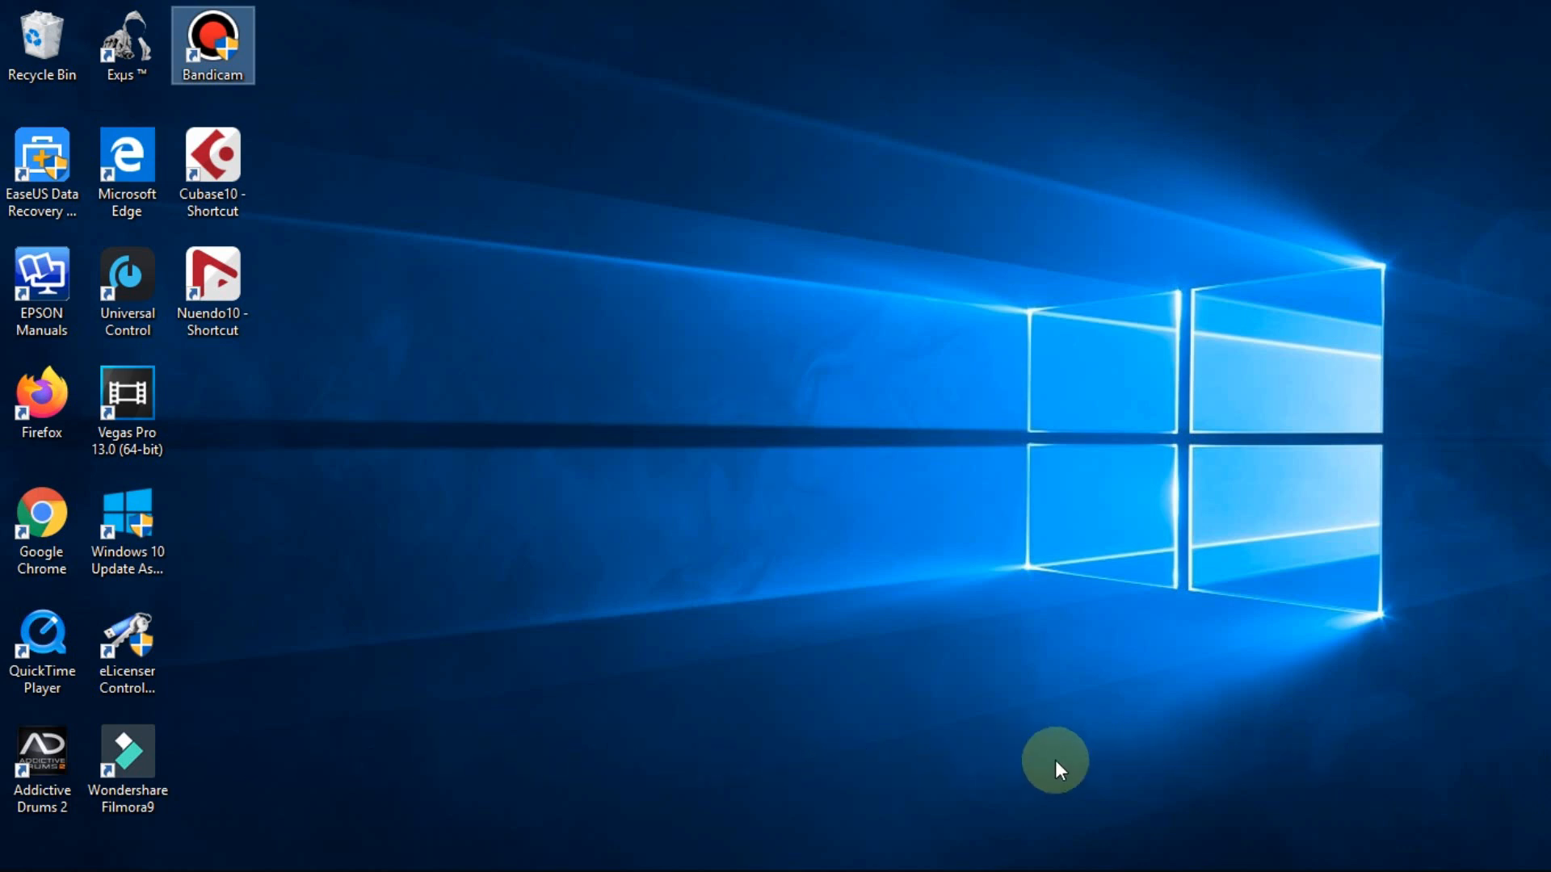
Check which Wi-Fi network is connected, then close the network list
mouse_move(1287, 868)
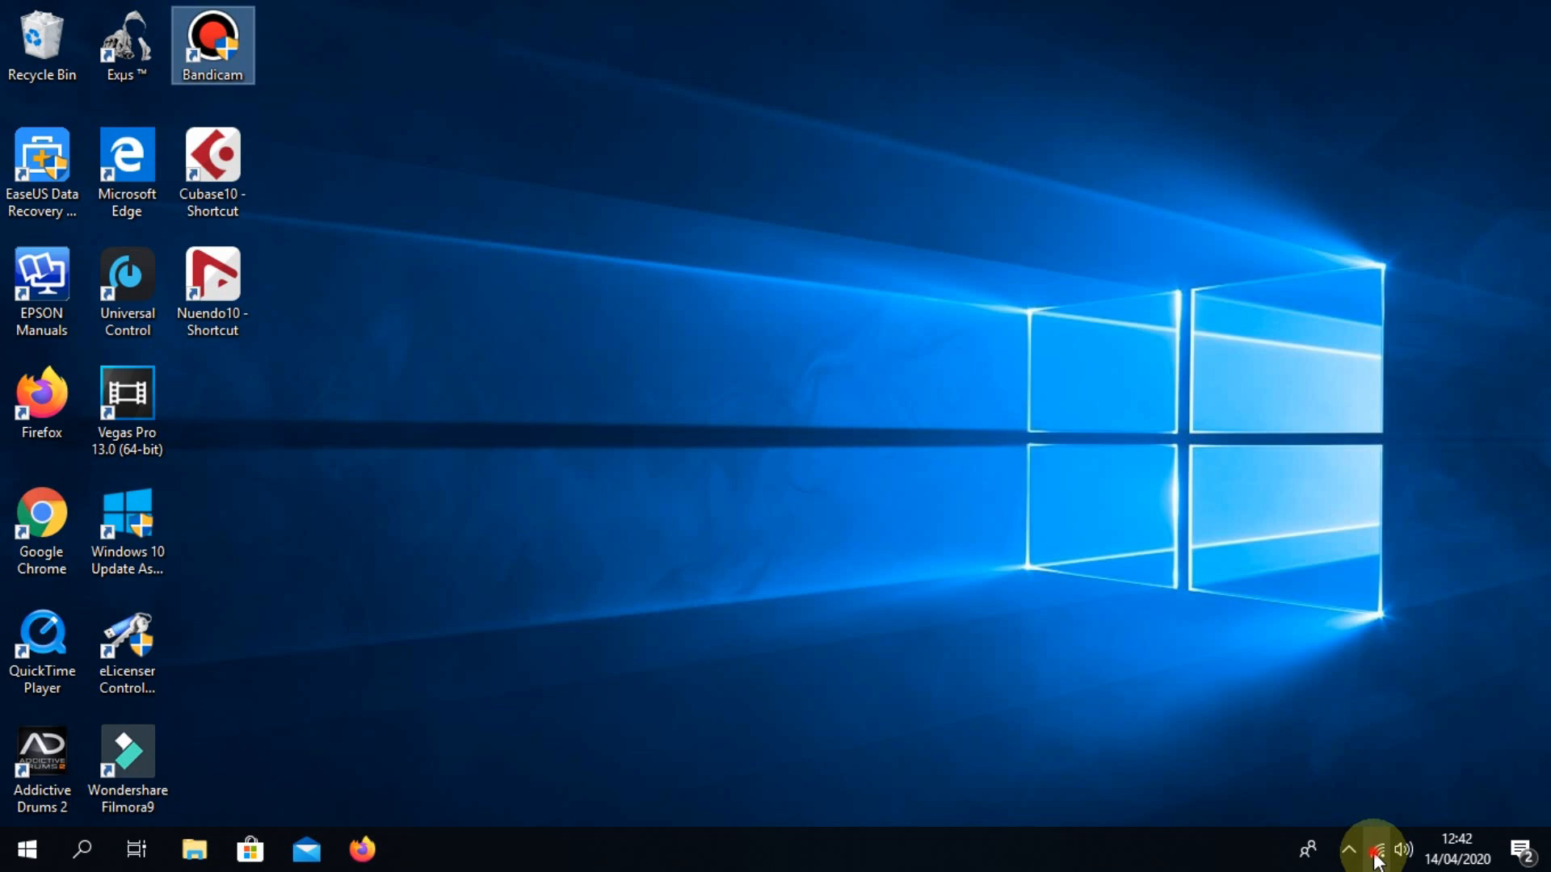
left_click(1377, 856)
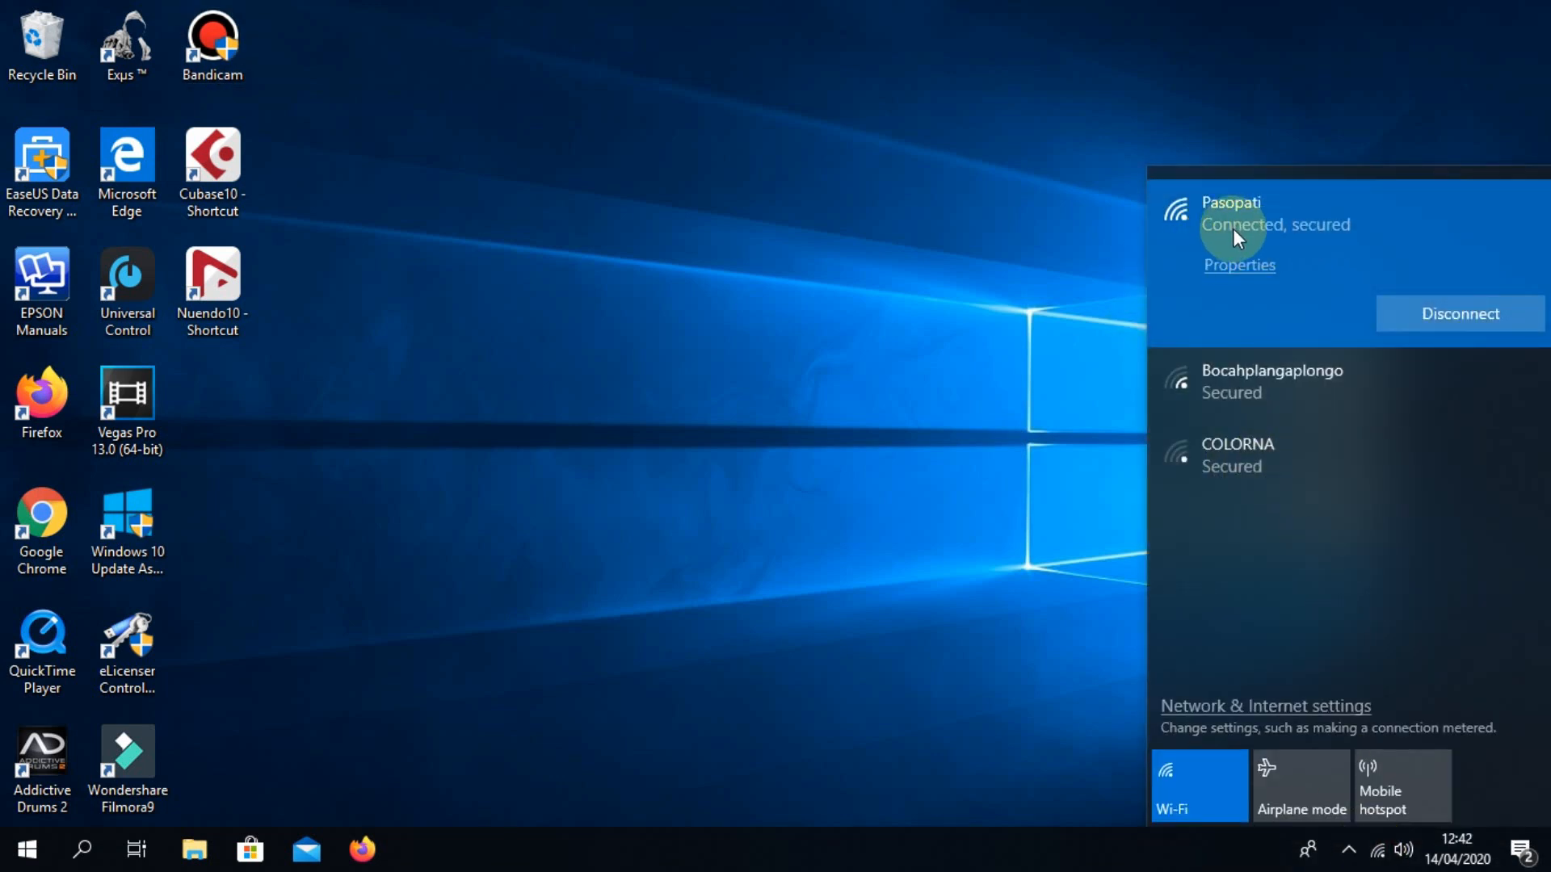
left_click(617, 466)
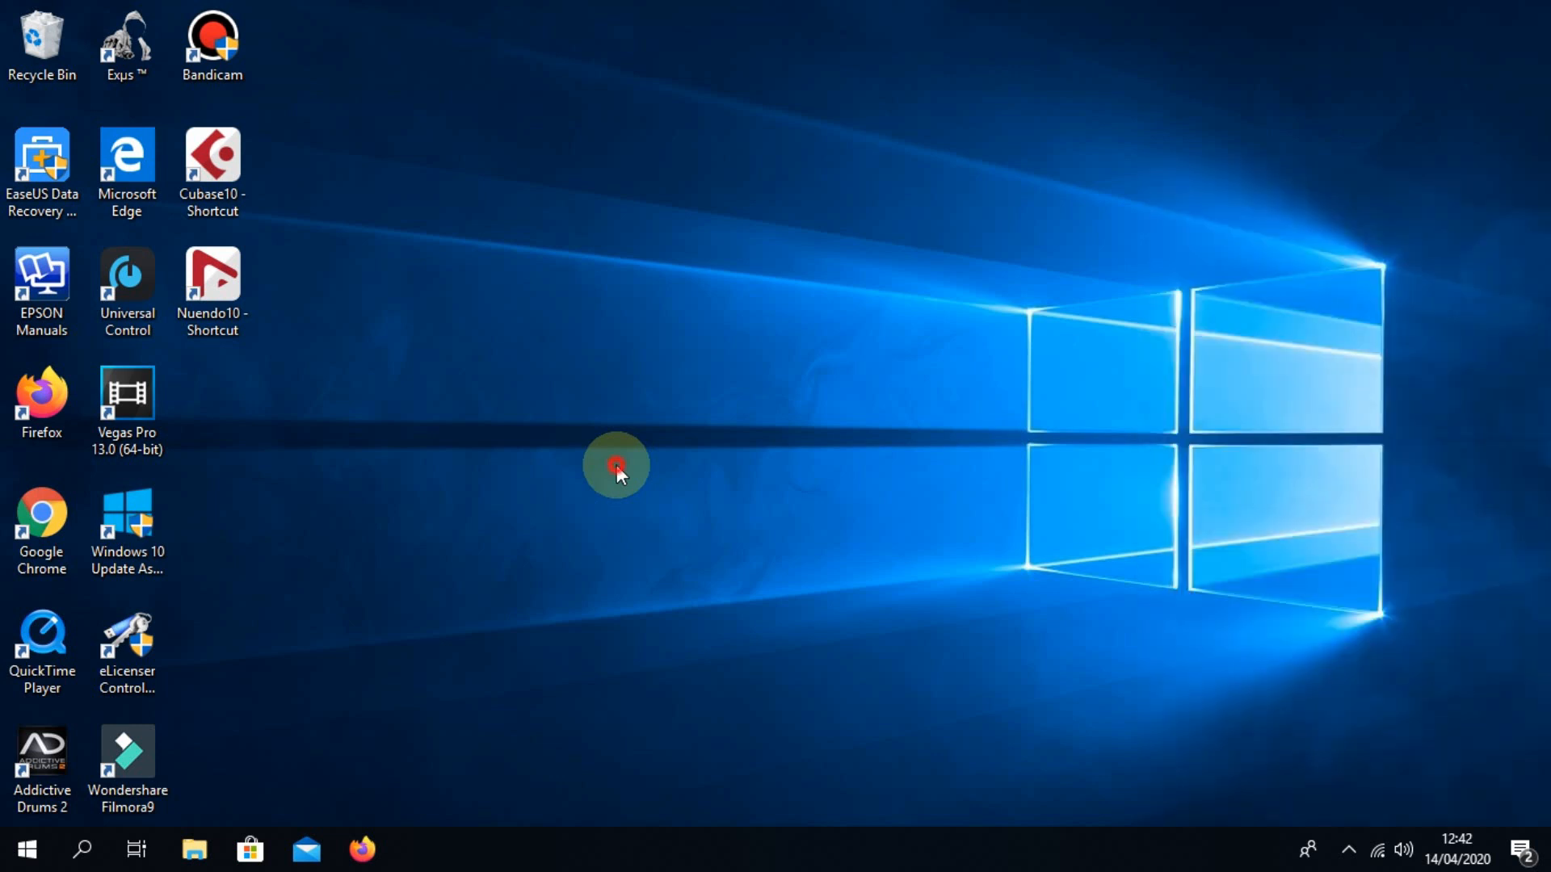
Search for 'Quizizz' in Firefox and open the quizizz.com result
left_click(364, 850)
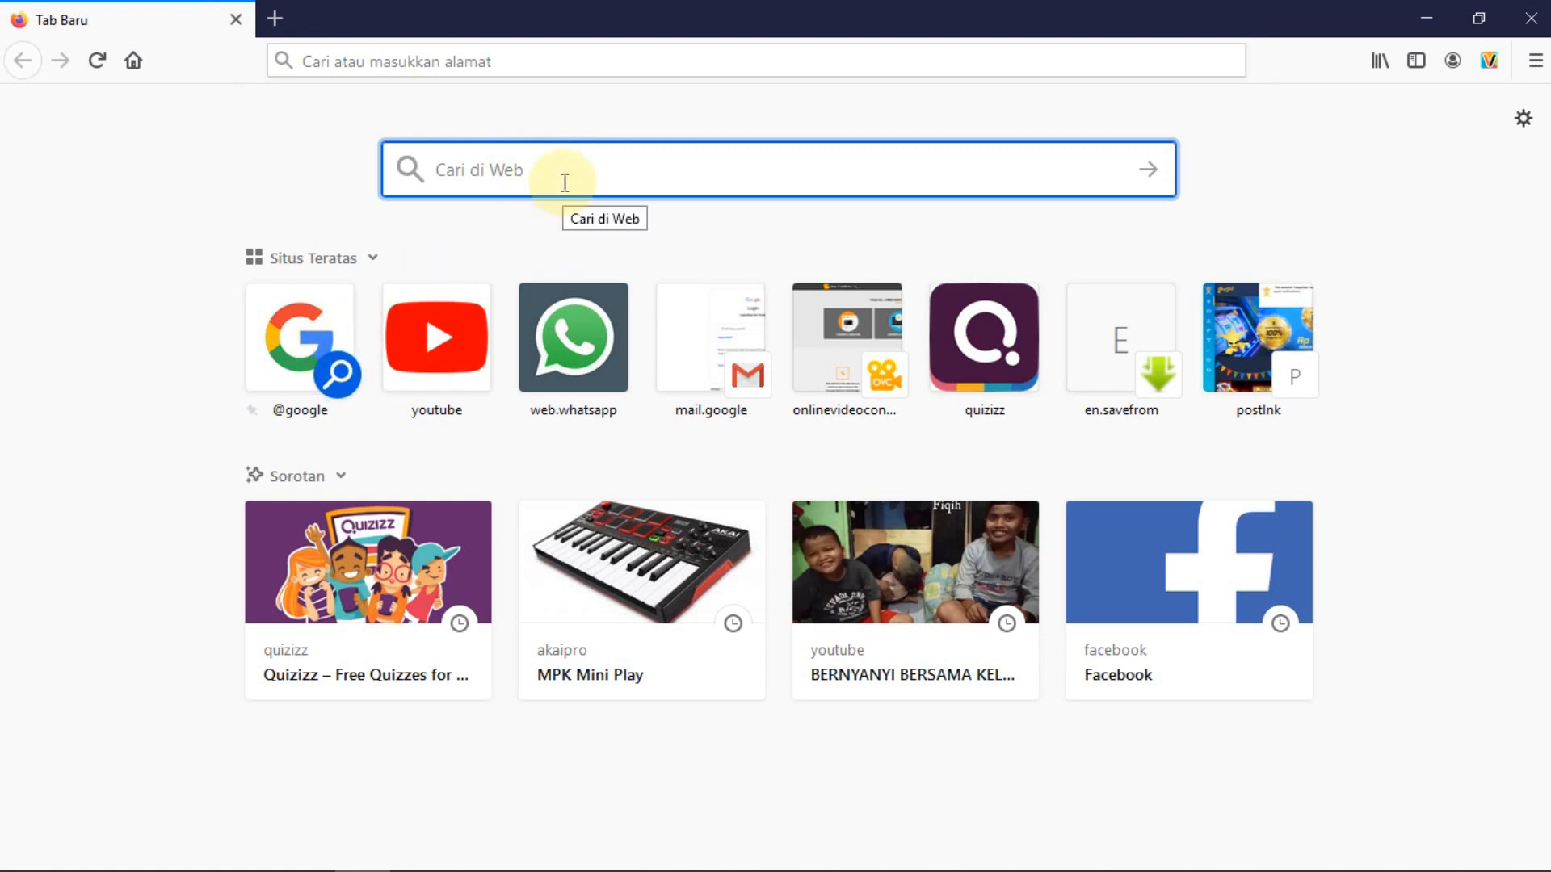
type("Quizizz")
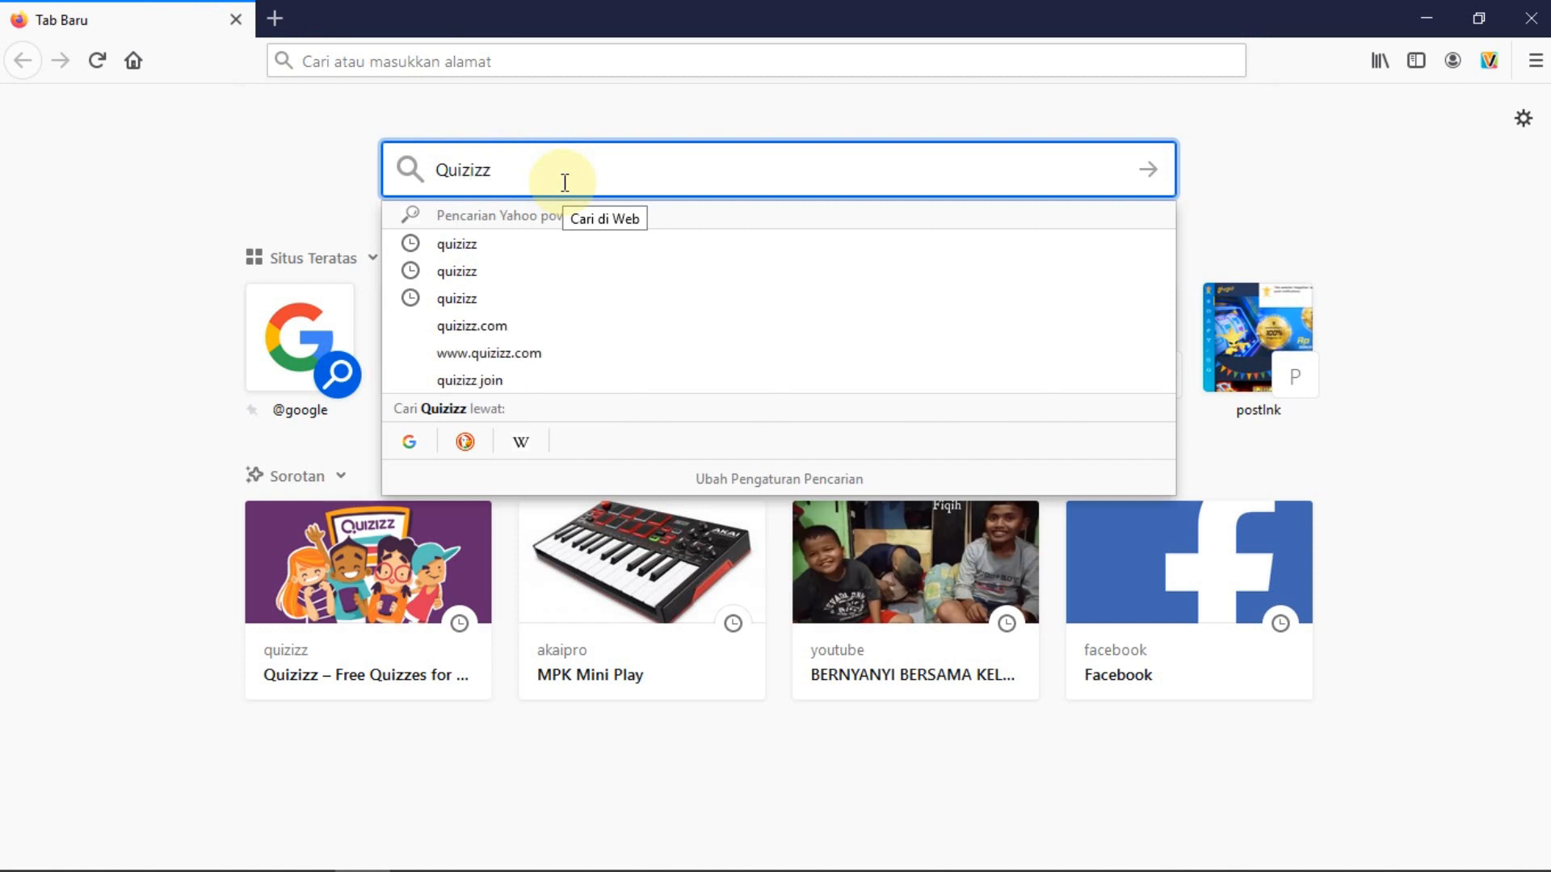
key("Return")
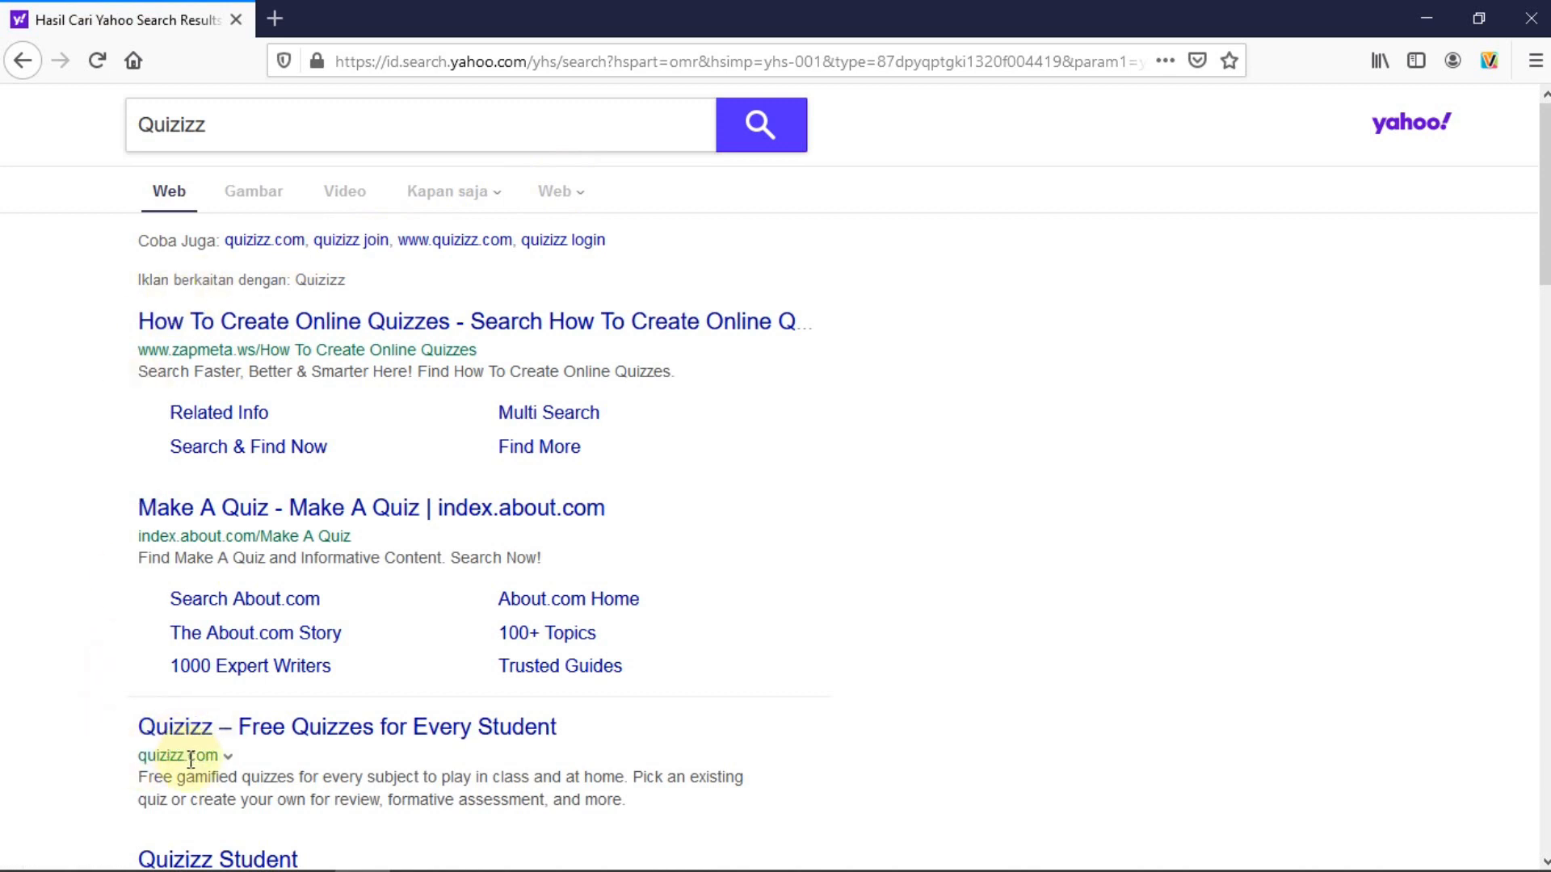
left_click(178, 730)
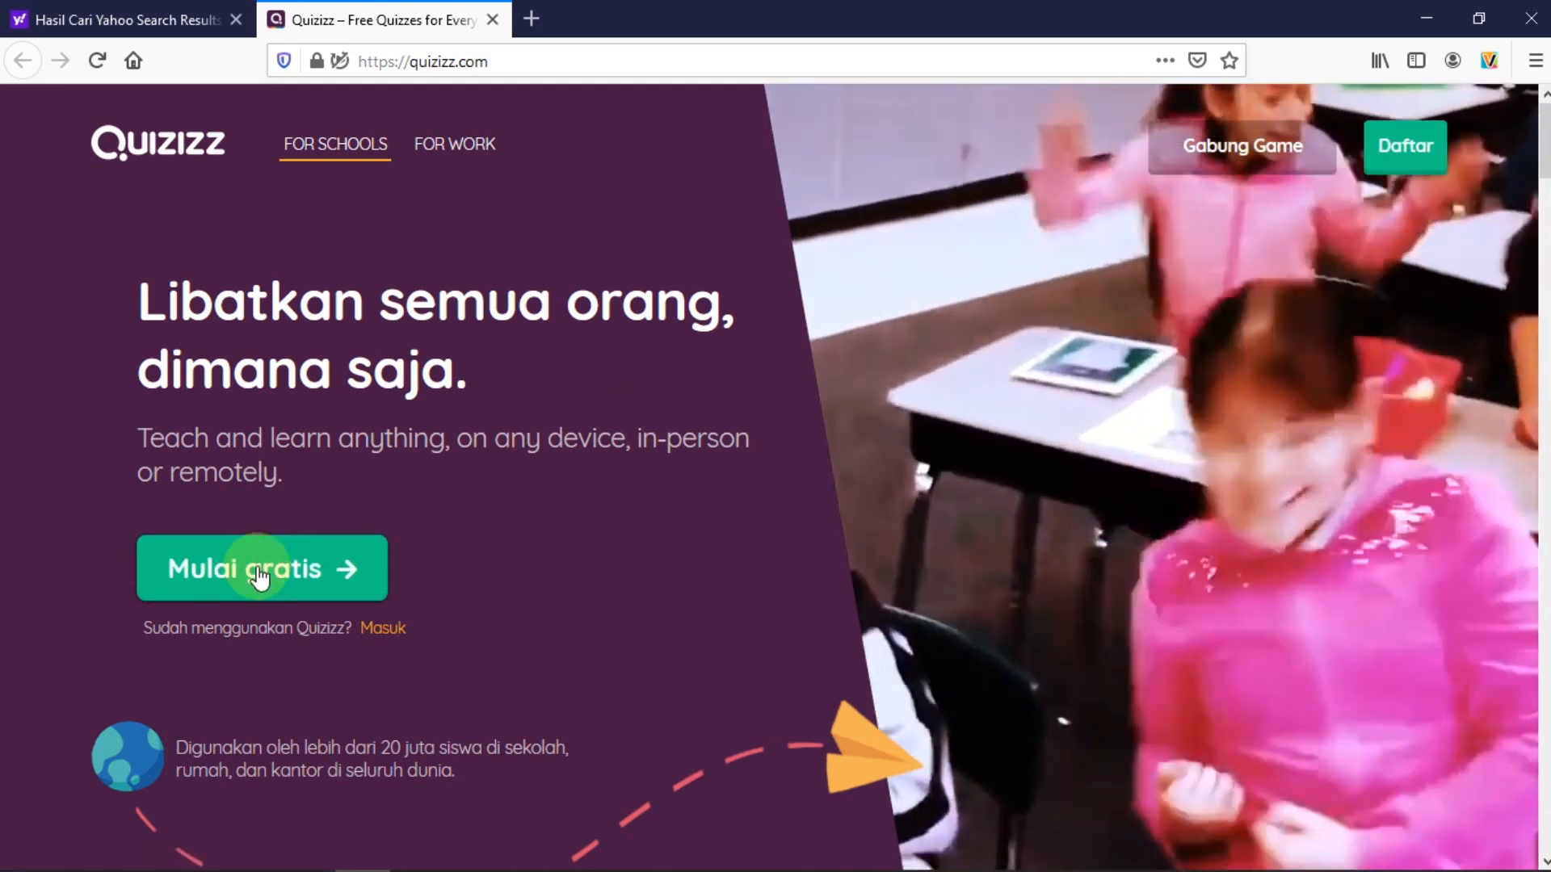
Sign up for a free Quizizz account with Google, choosing the Google account
left_click(244, 572)
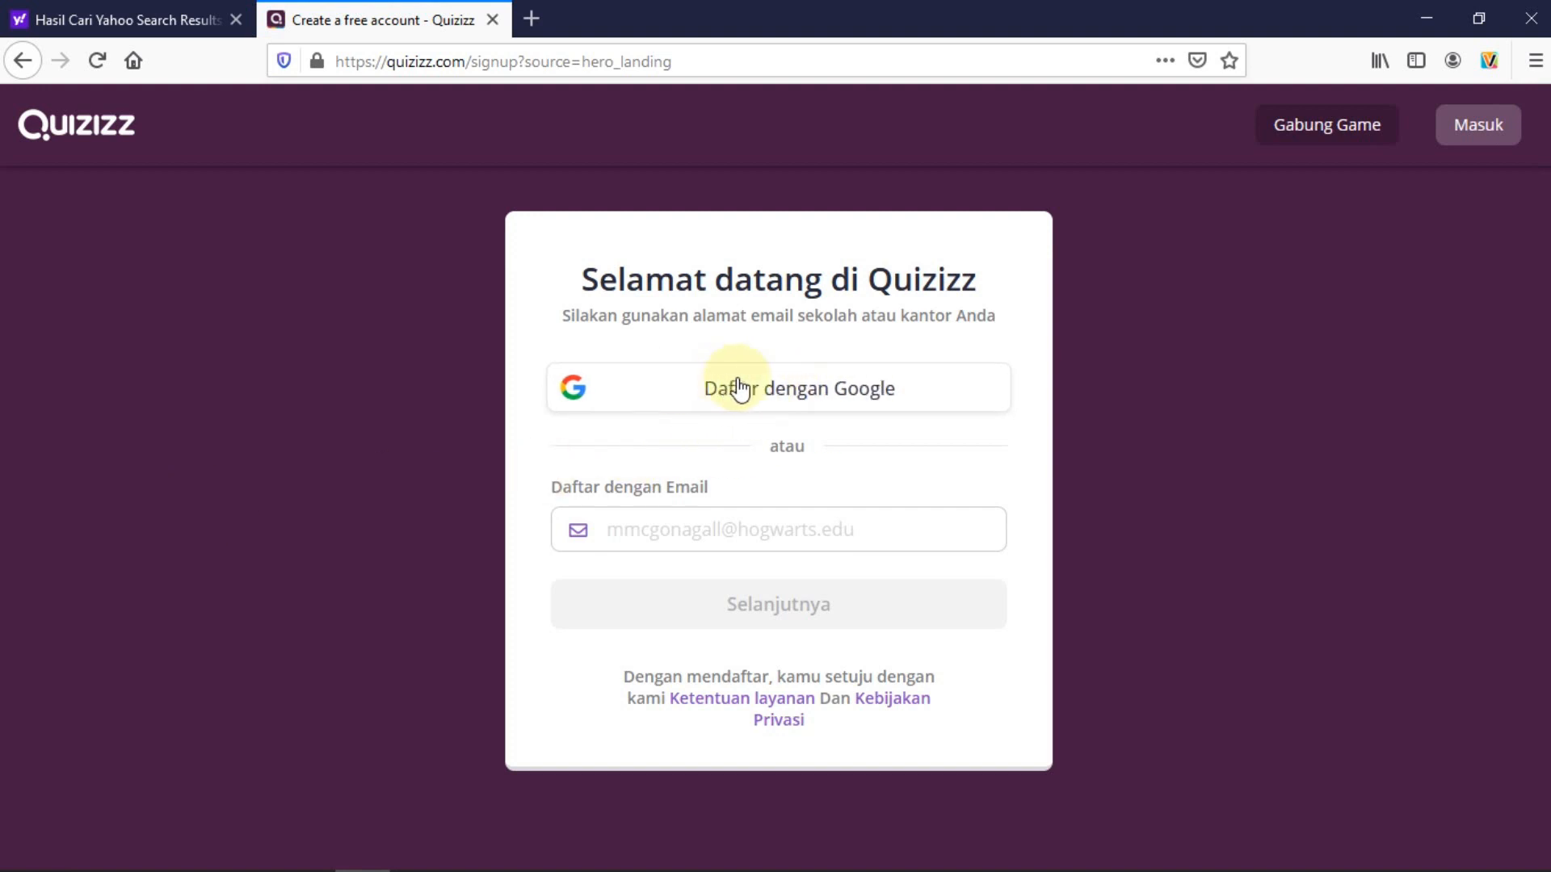
left_click(646, 386)
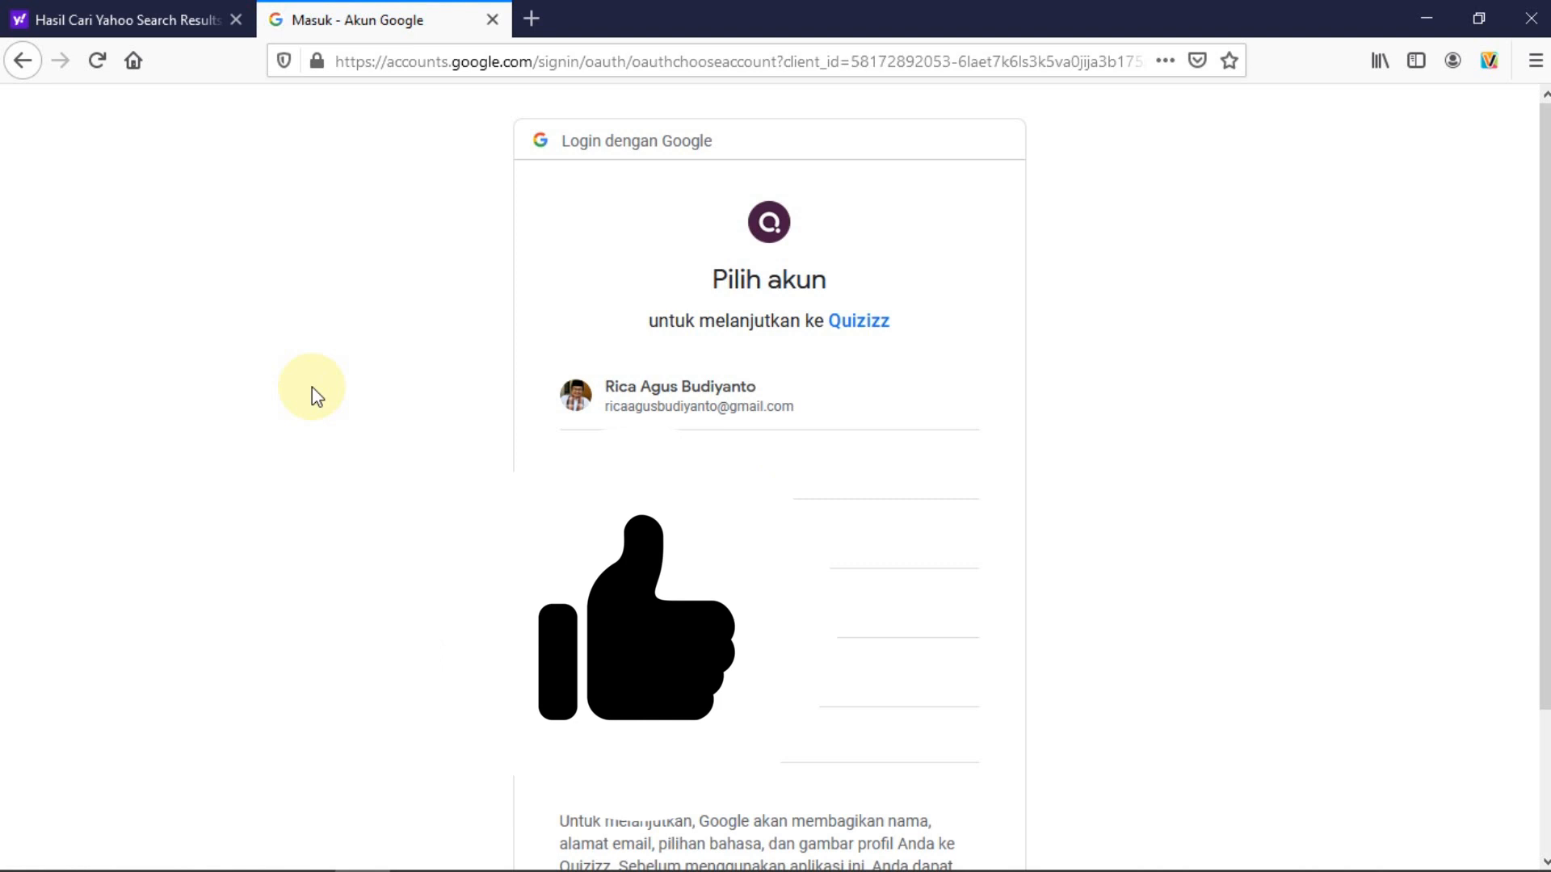
left_click(688, 393)
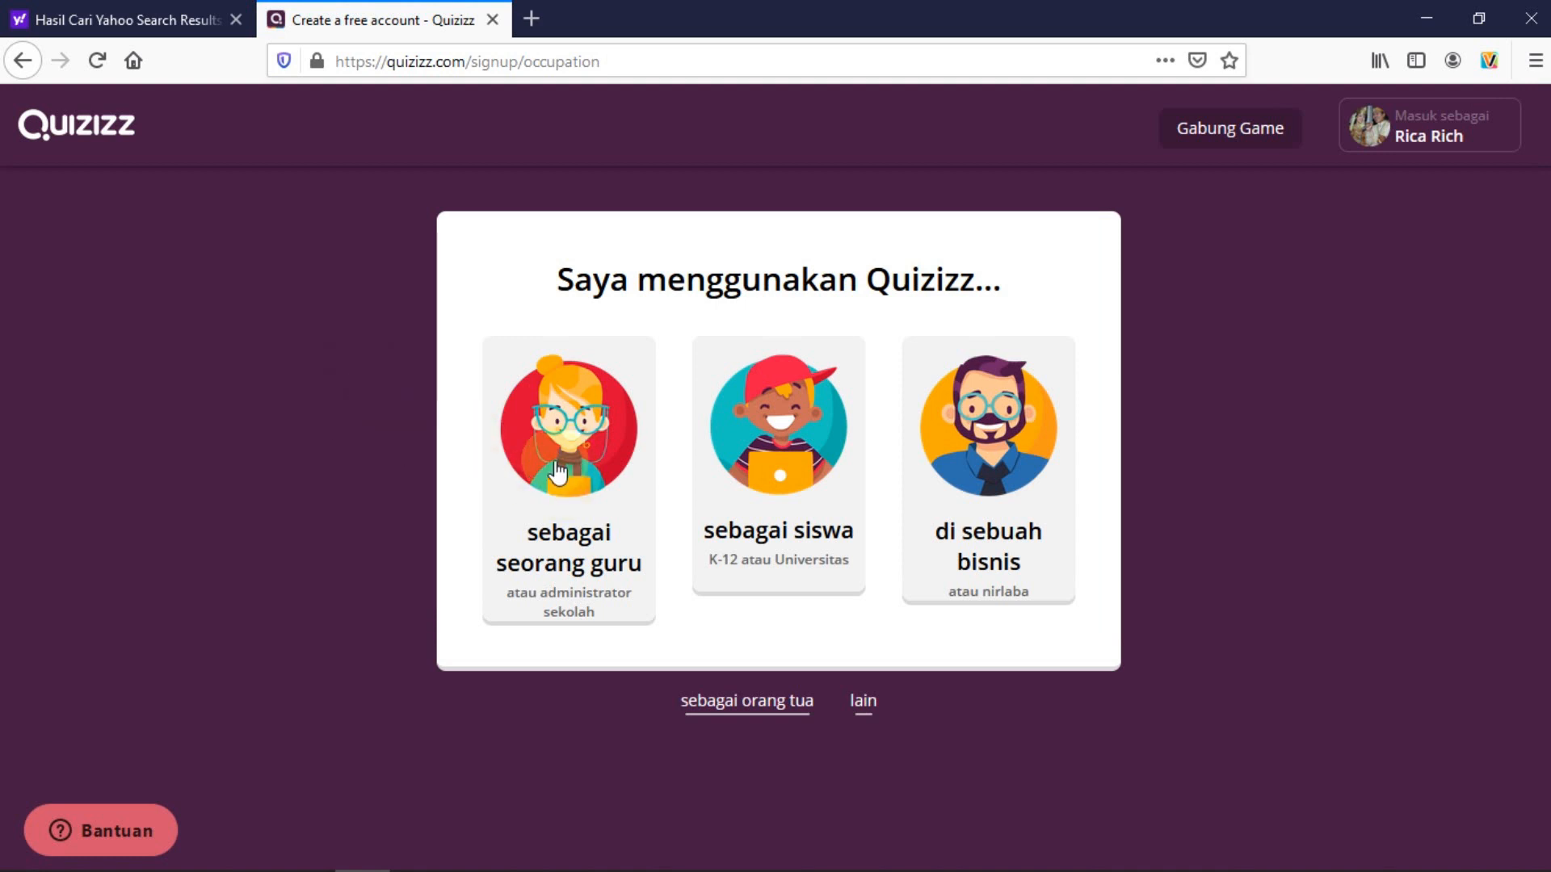
Choose the 'sebagai seorang guru' role to register as a teacher
left_click(767, 452)
left_click(1001, 458)
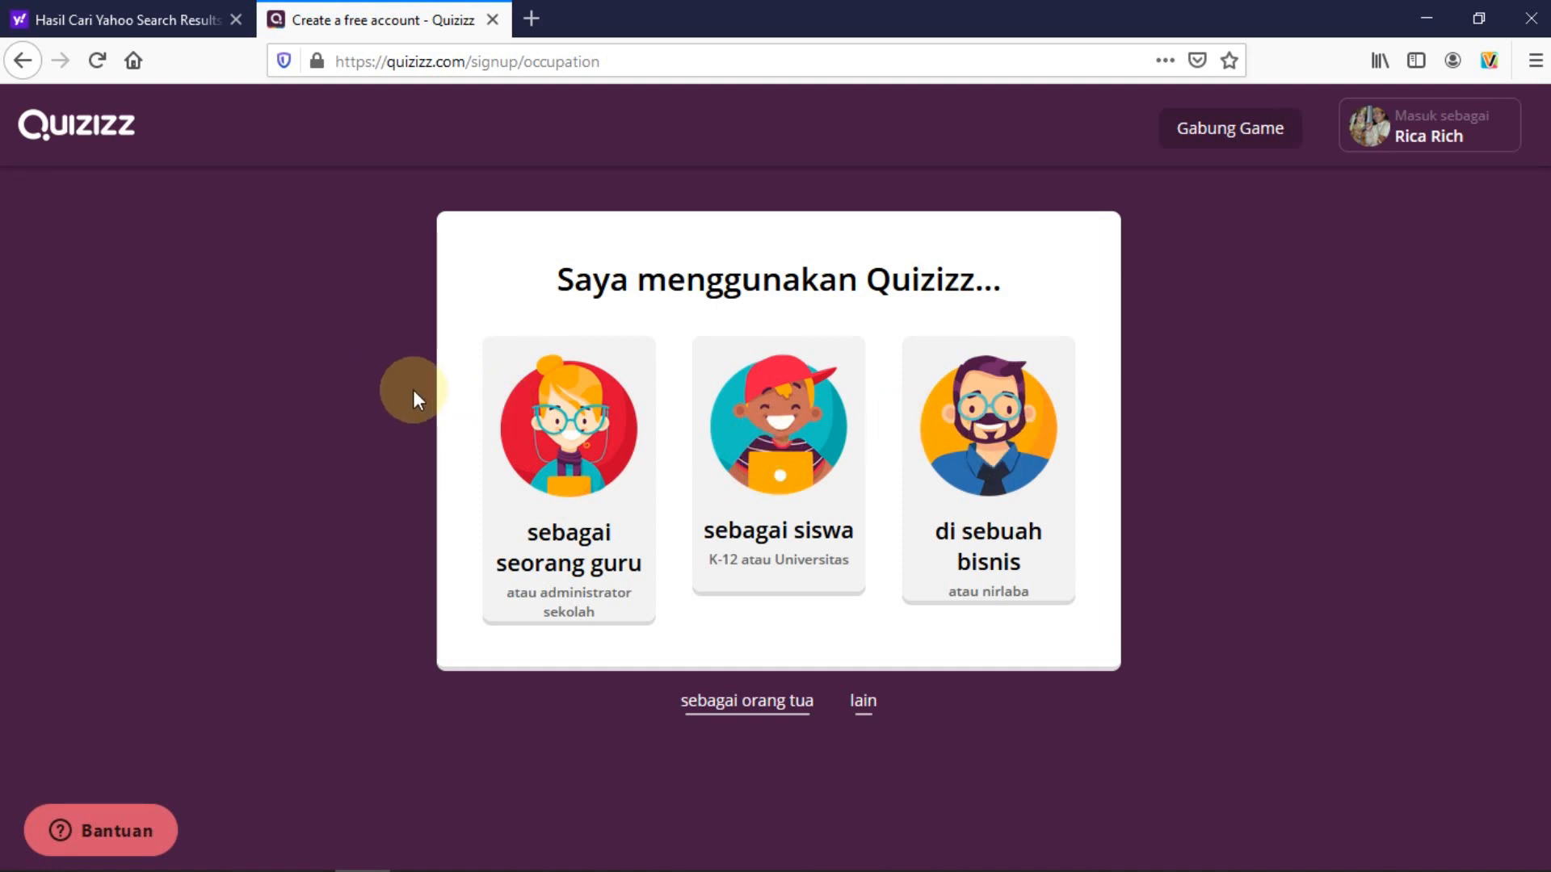
left_click(561, 440)
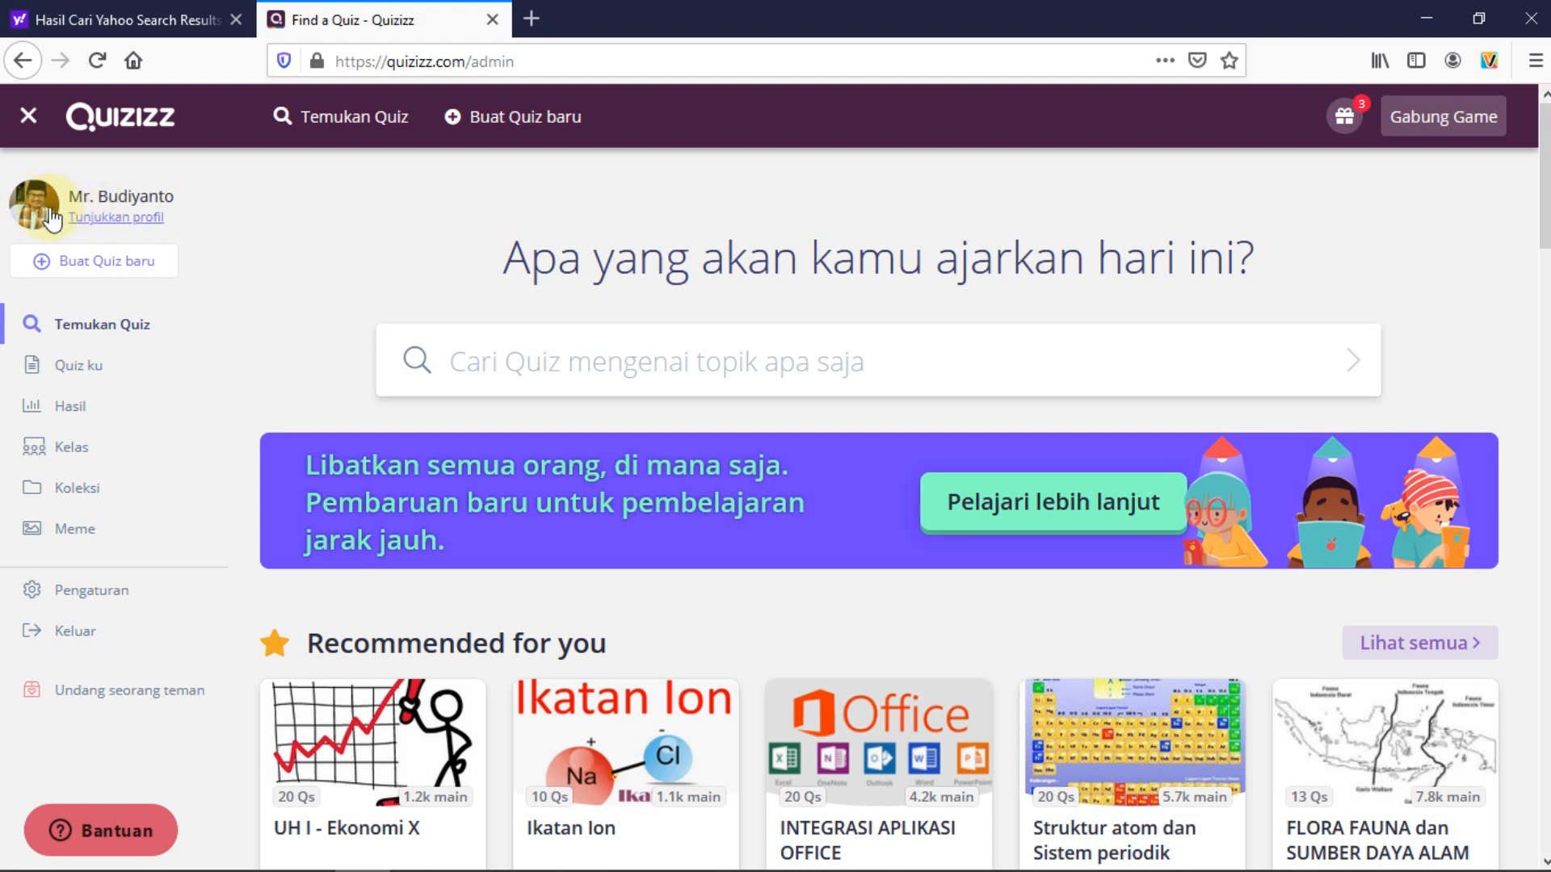
View the teacher's profile page with its existing quizzes, then begin a new quiz
left_click(105, 219)
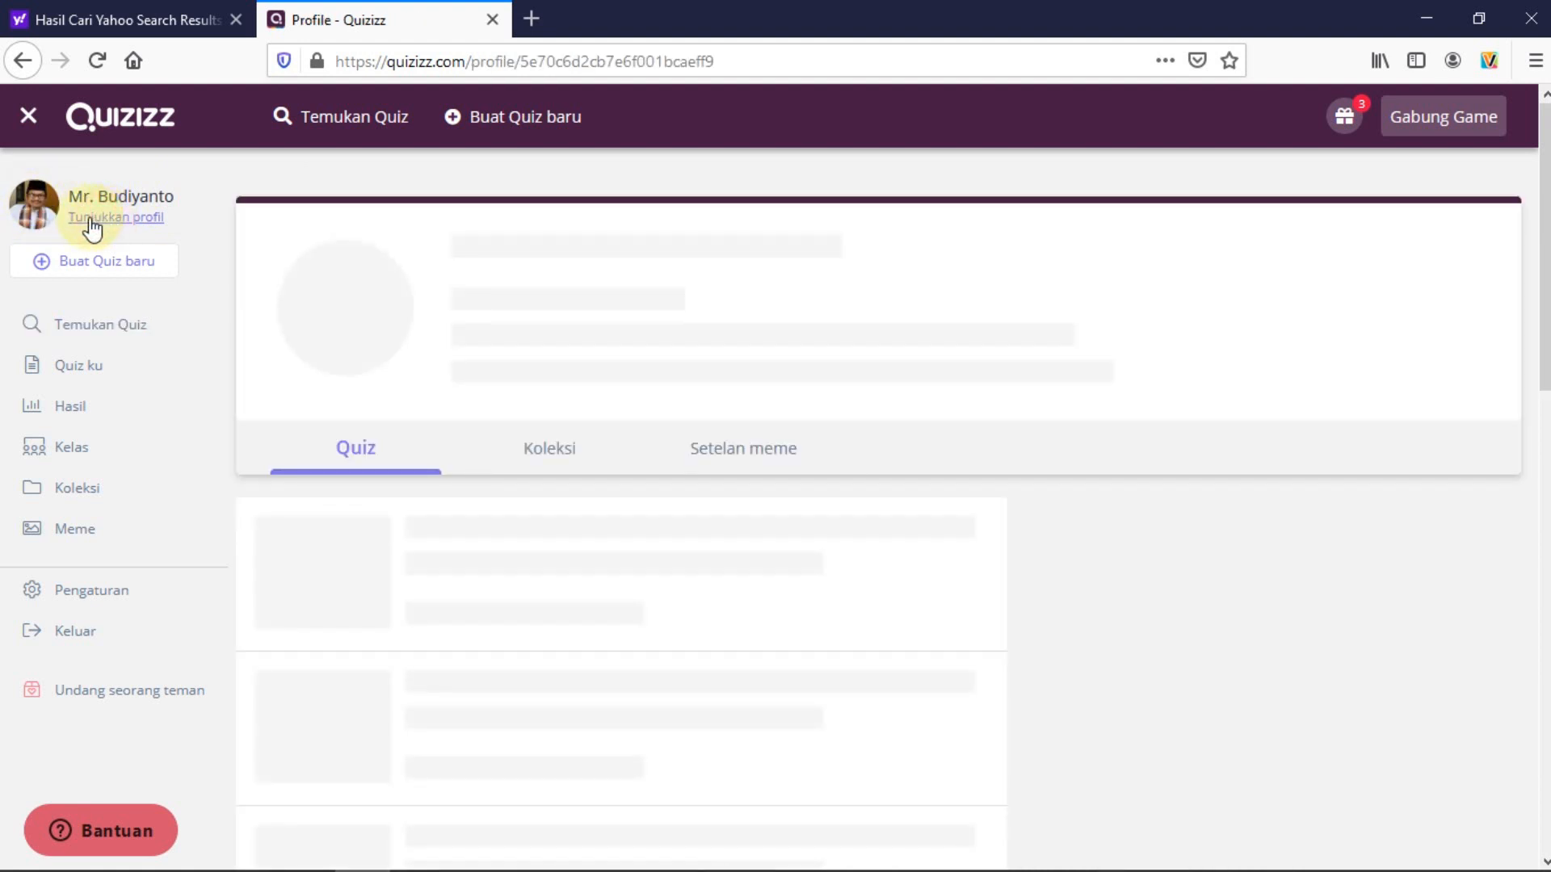
mouse_move(345, 347)
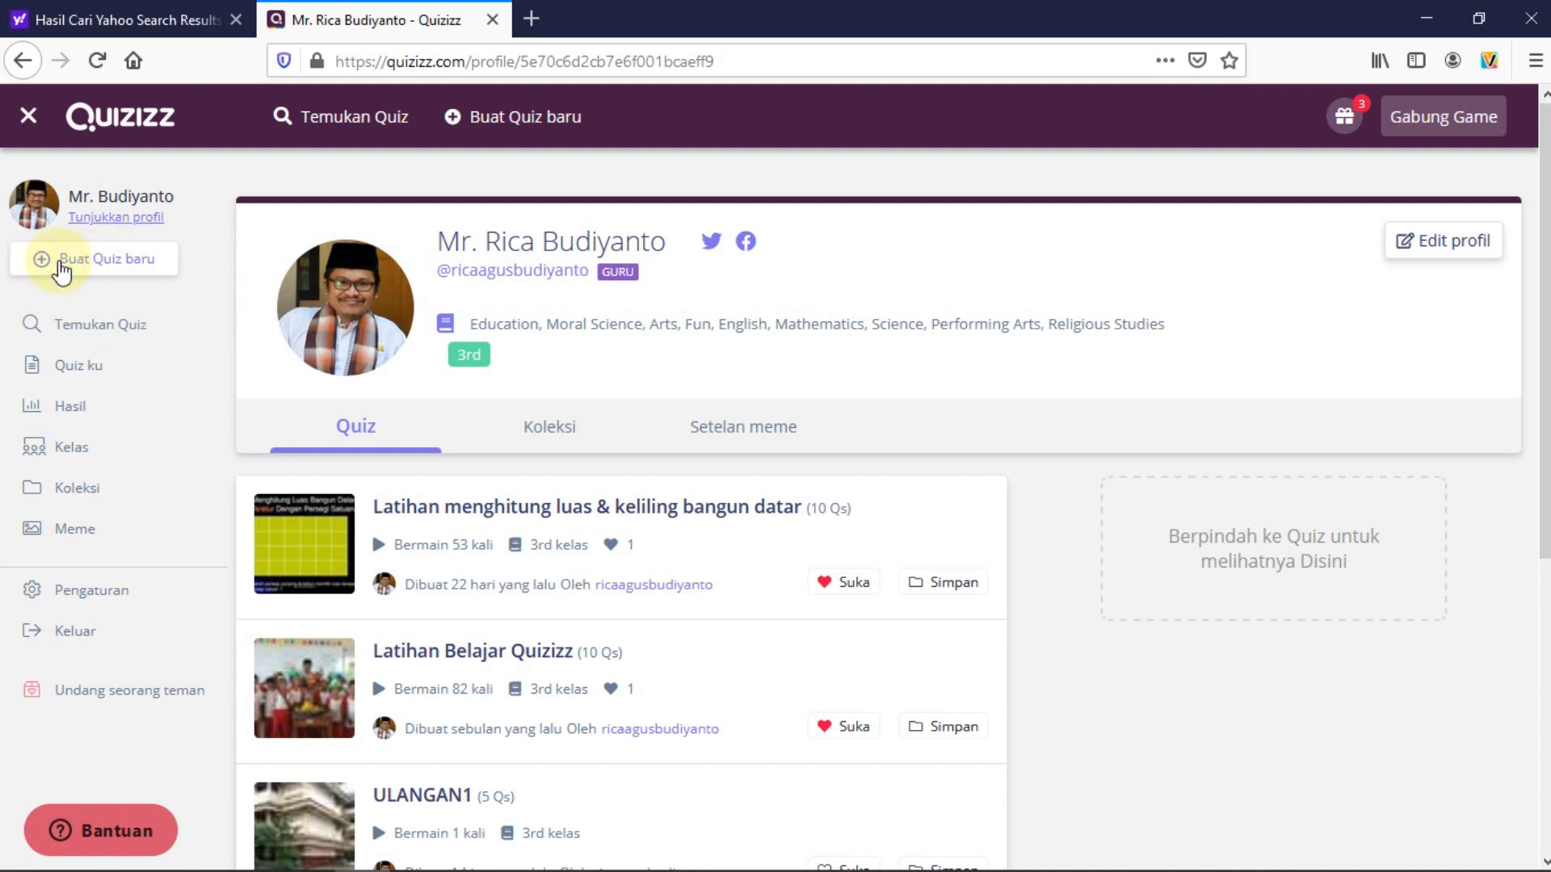
left_click(43, 266)
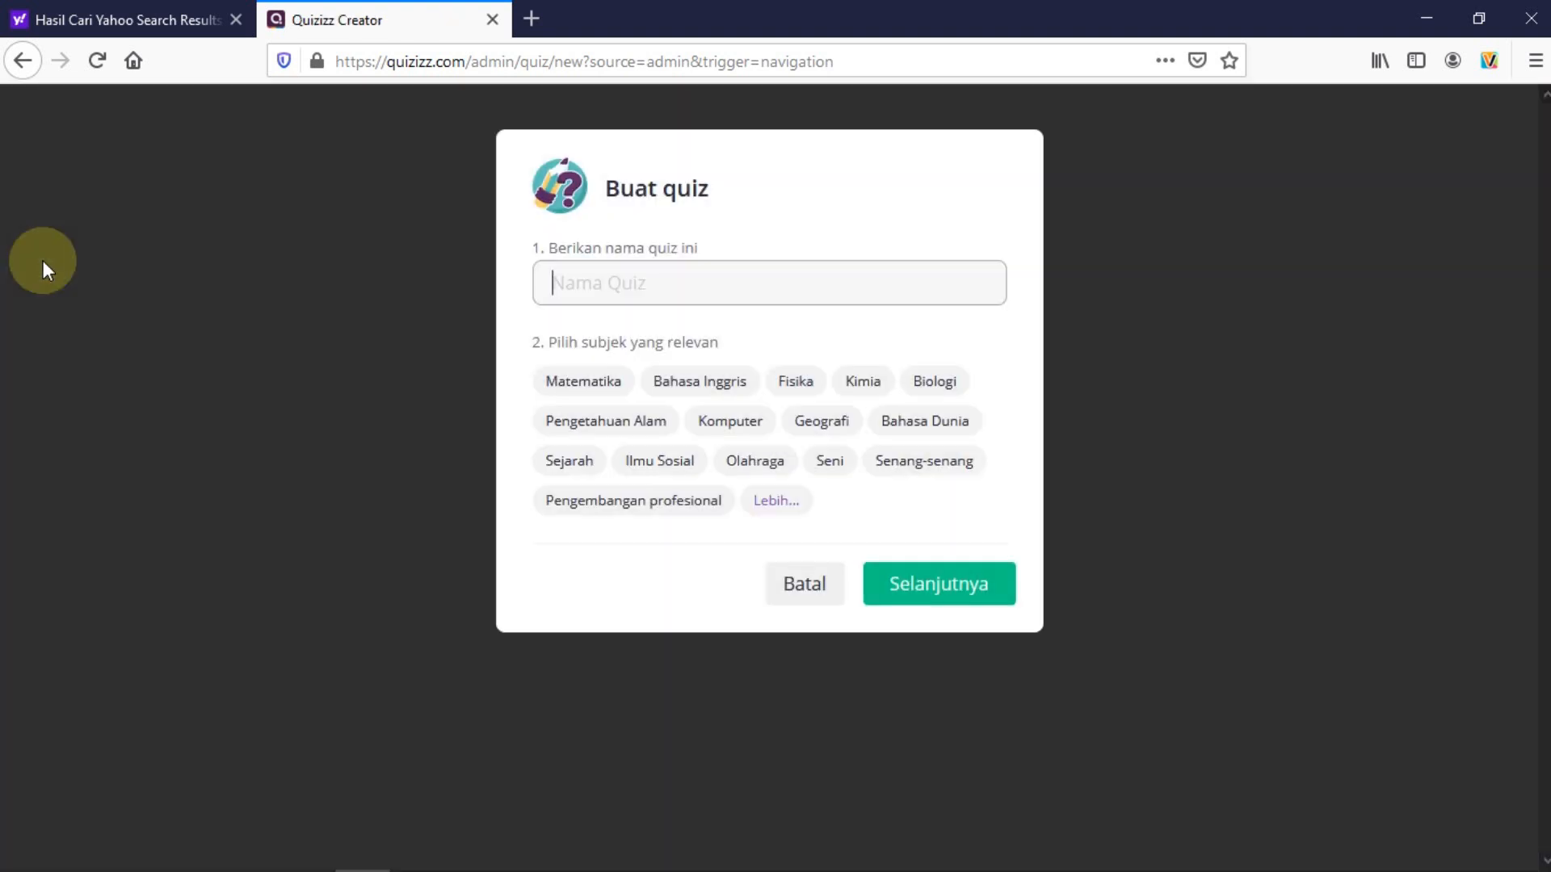
Name the new quiz 'ULANGAN 1', tag it Matematika, Pengetahuan Alam and Ilmu Sosial, and continue
left_click(633, 282)
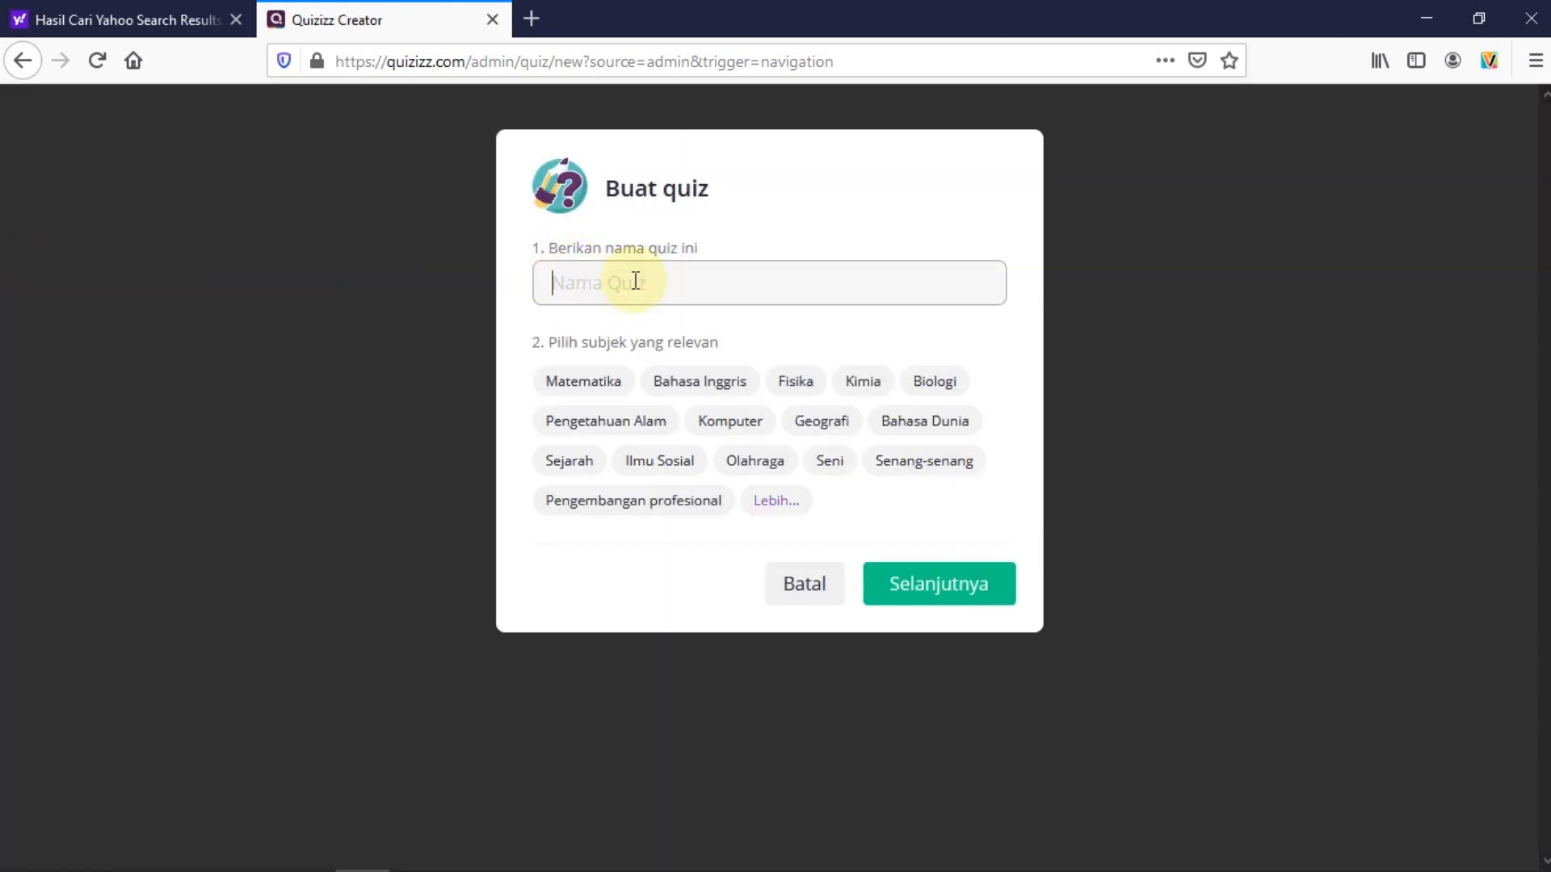
type("ULANGAN 1")
left_click(581, 389)
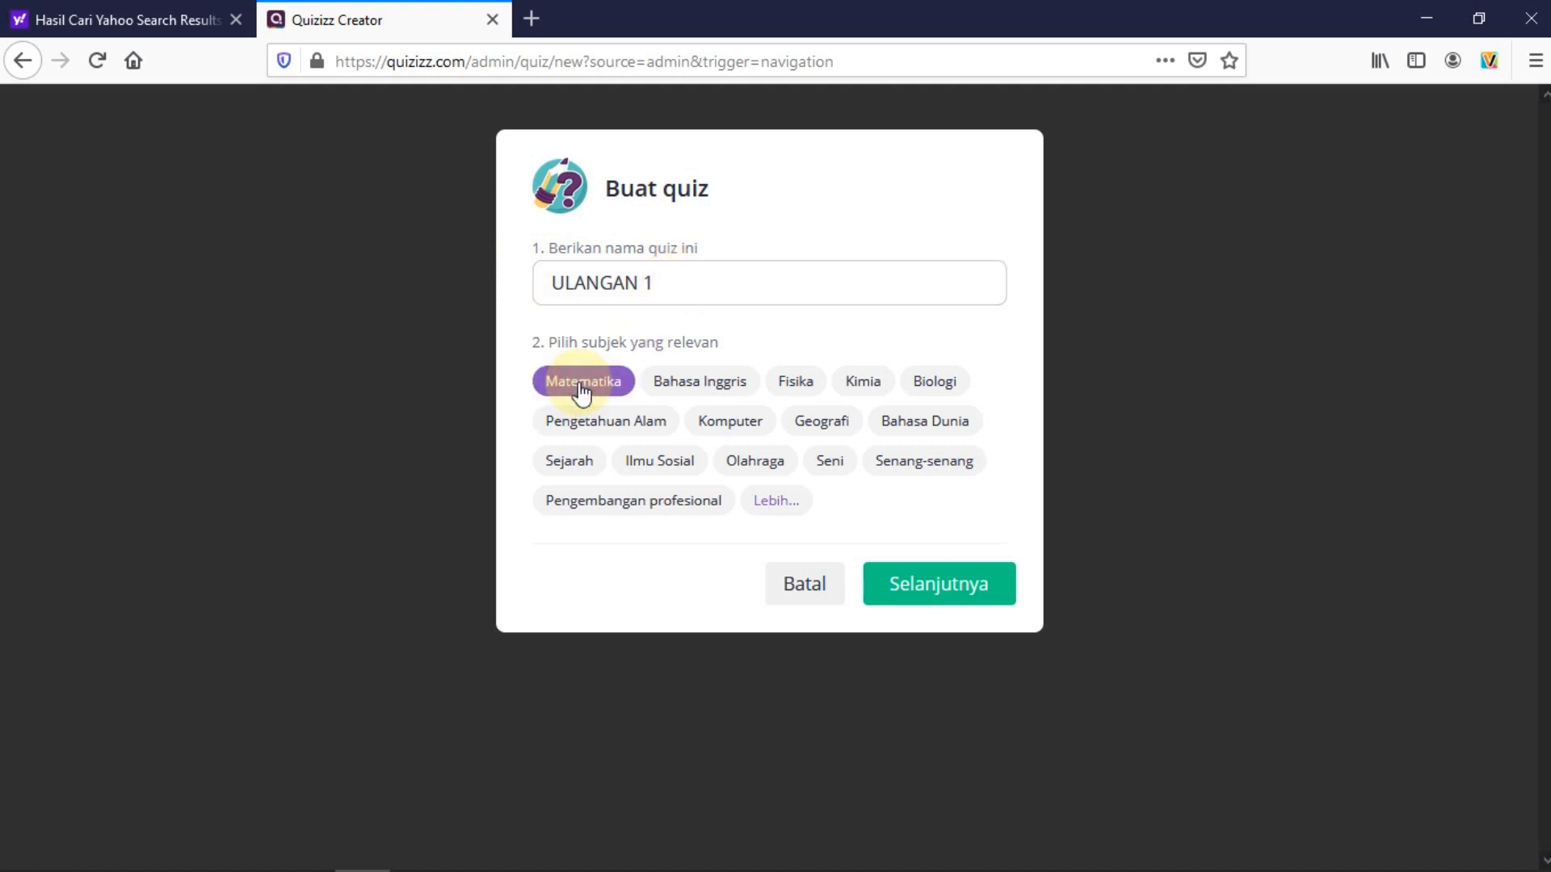
left_click(592, 433)
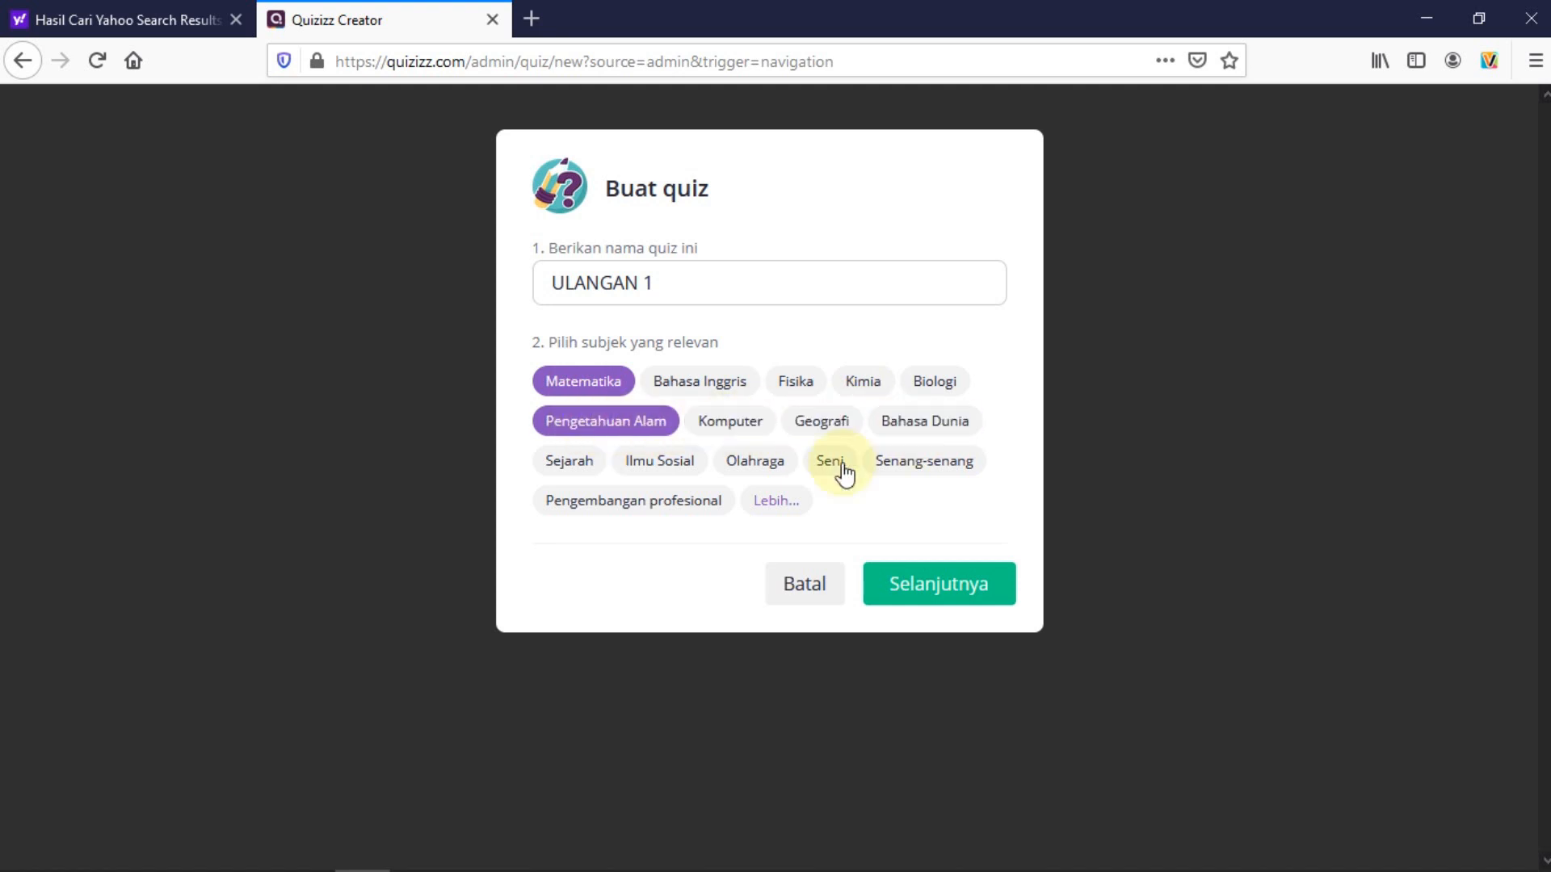
left_click(647, 466)
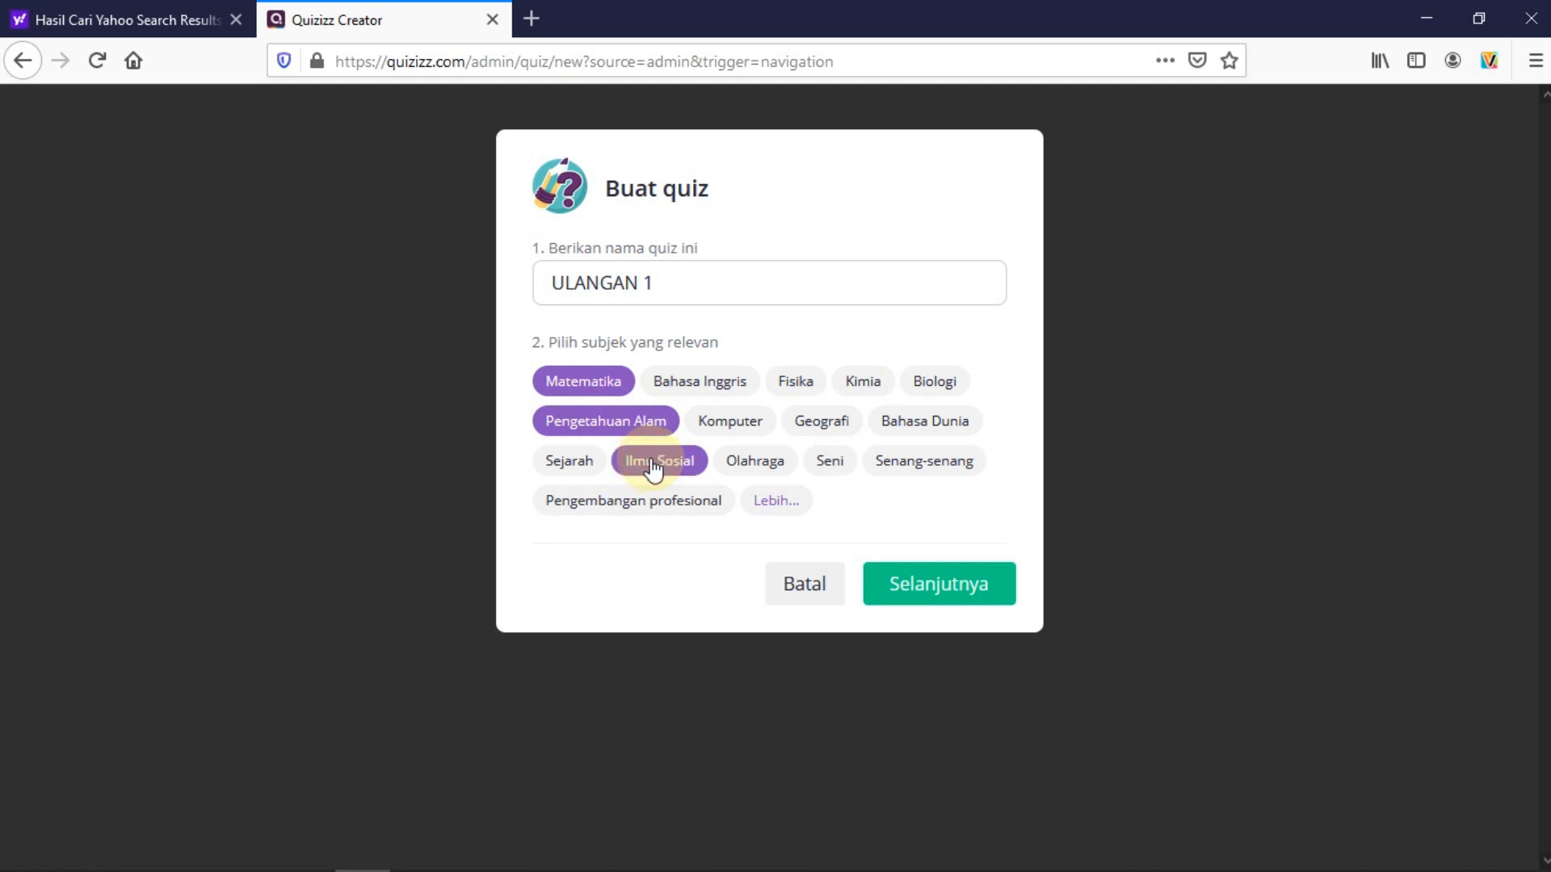
left_click(766, 502)
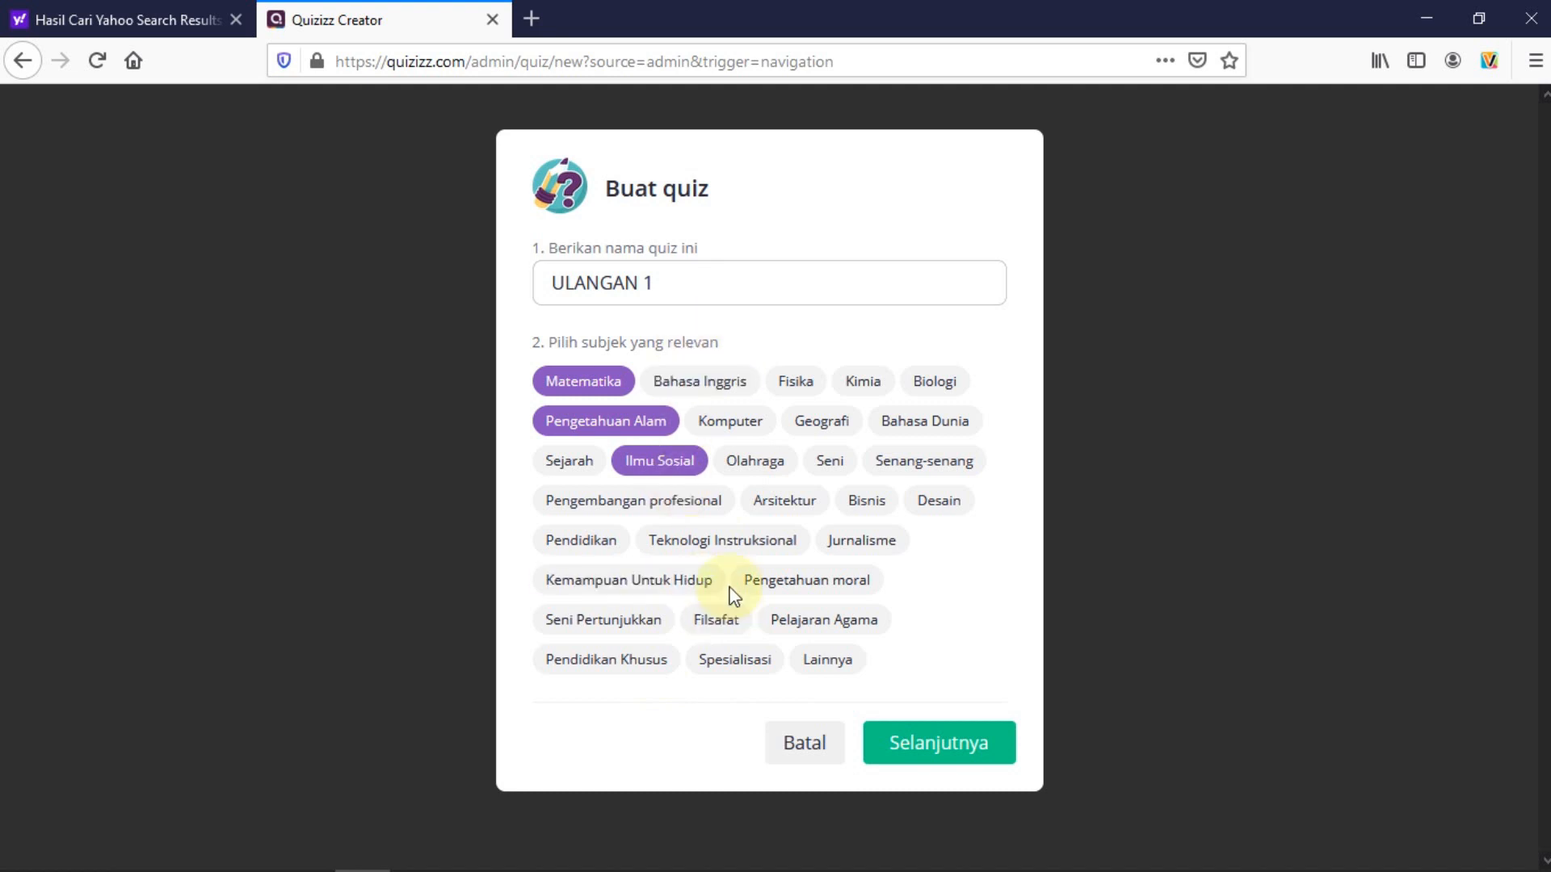
left_click(941, 747)
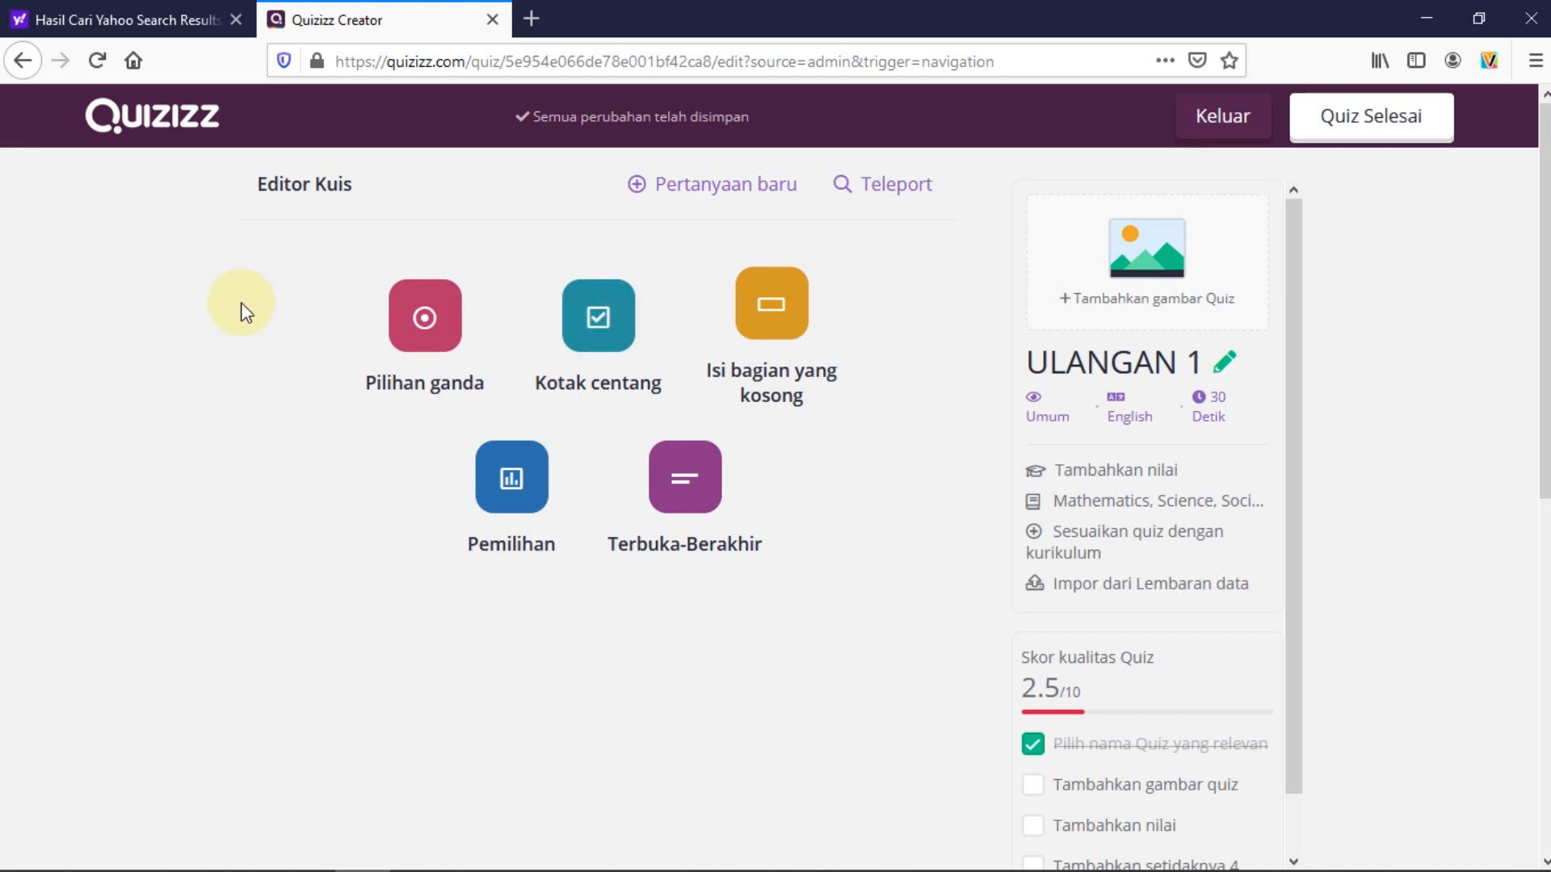
Add a Pilihan ganda (multiple-choice) question to the quiz
left_click(424, 327)
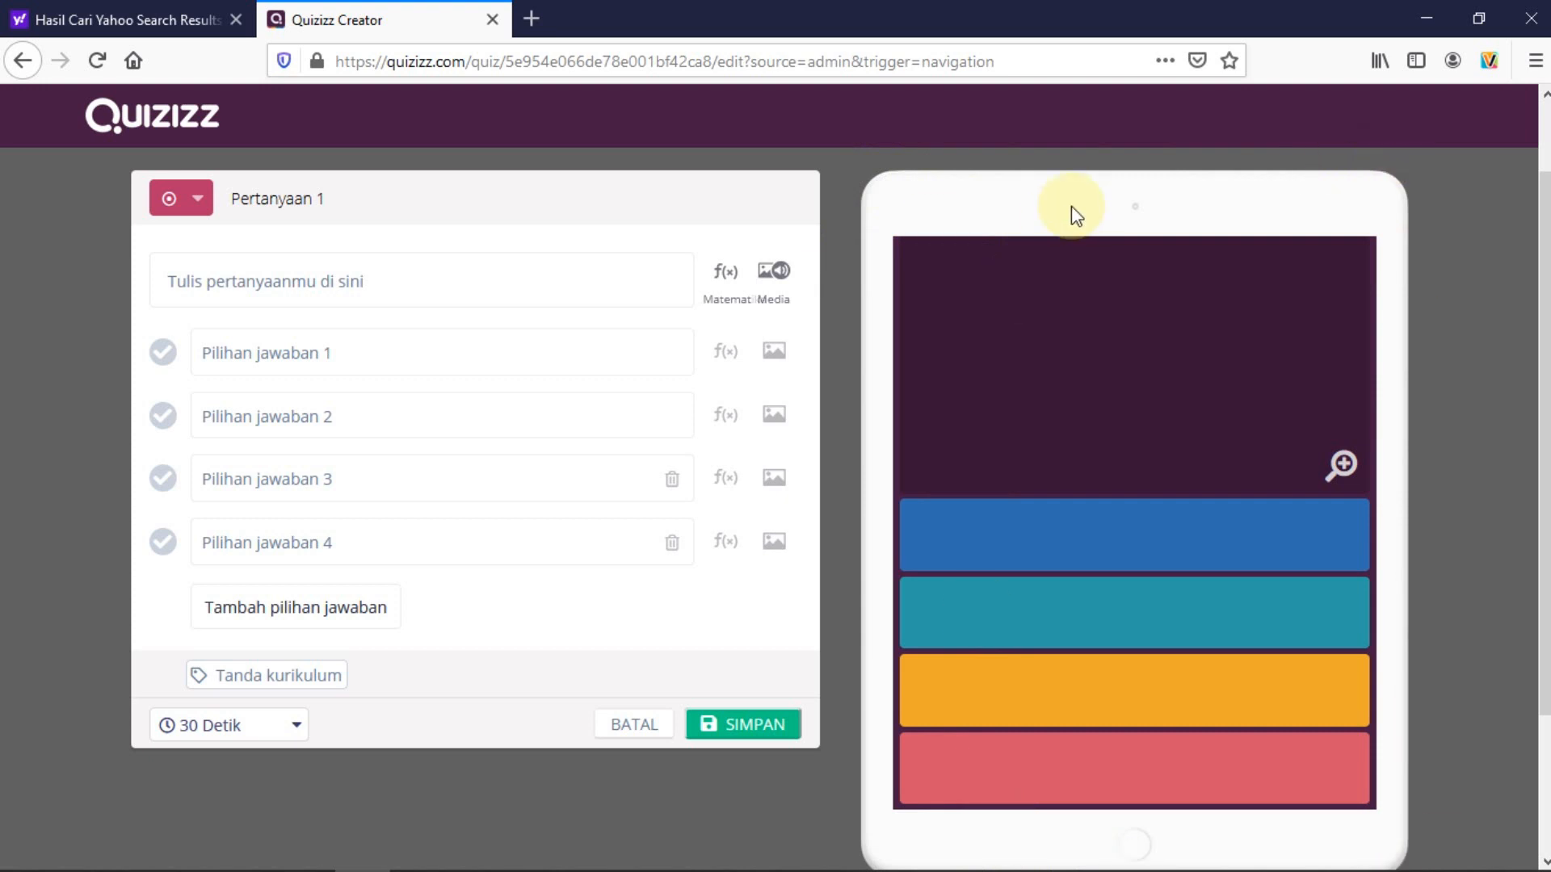
Write the question 'Siapa nama gurumu?' and fill its four answer choices with teacher names
left_click(281, 280)
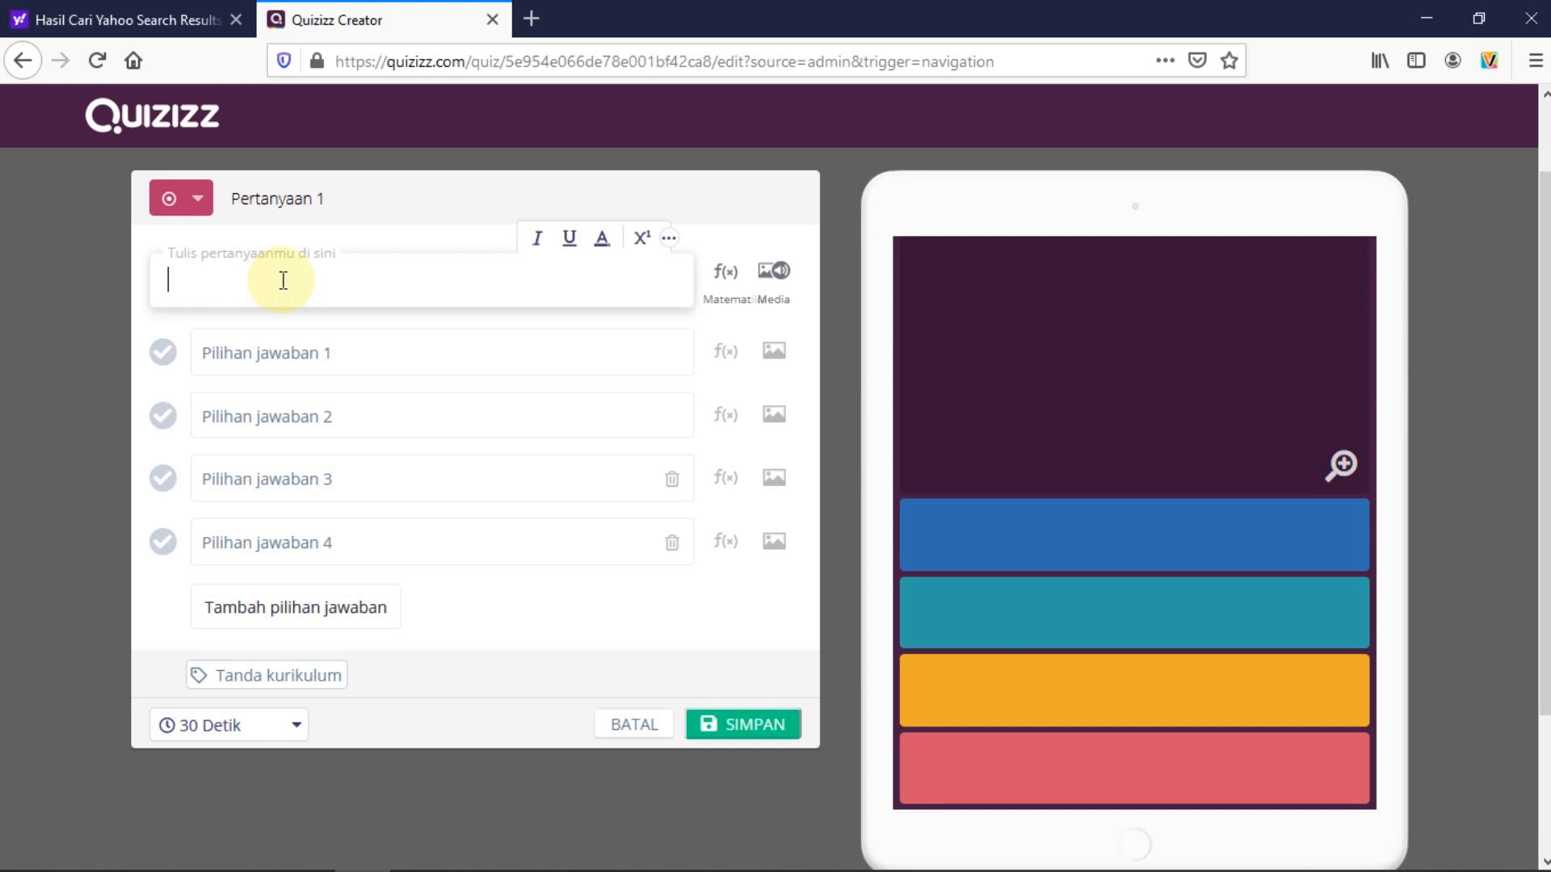
type("Siapa")
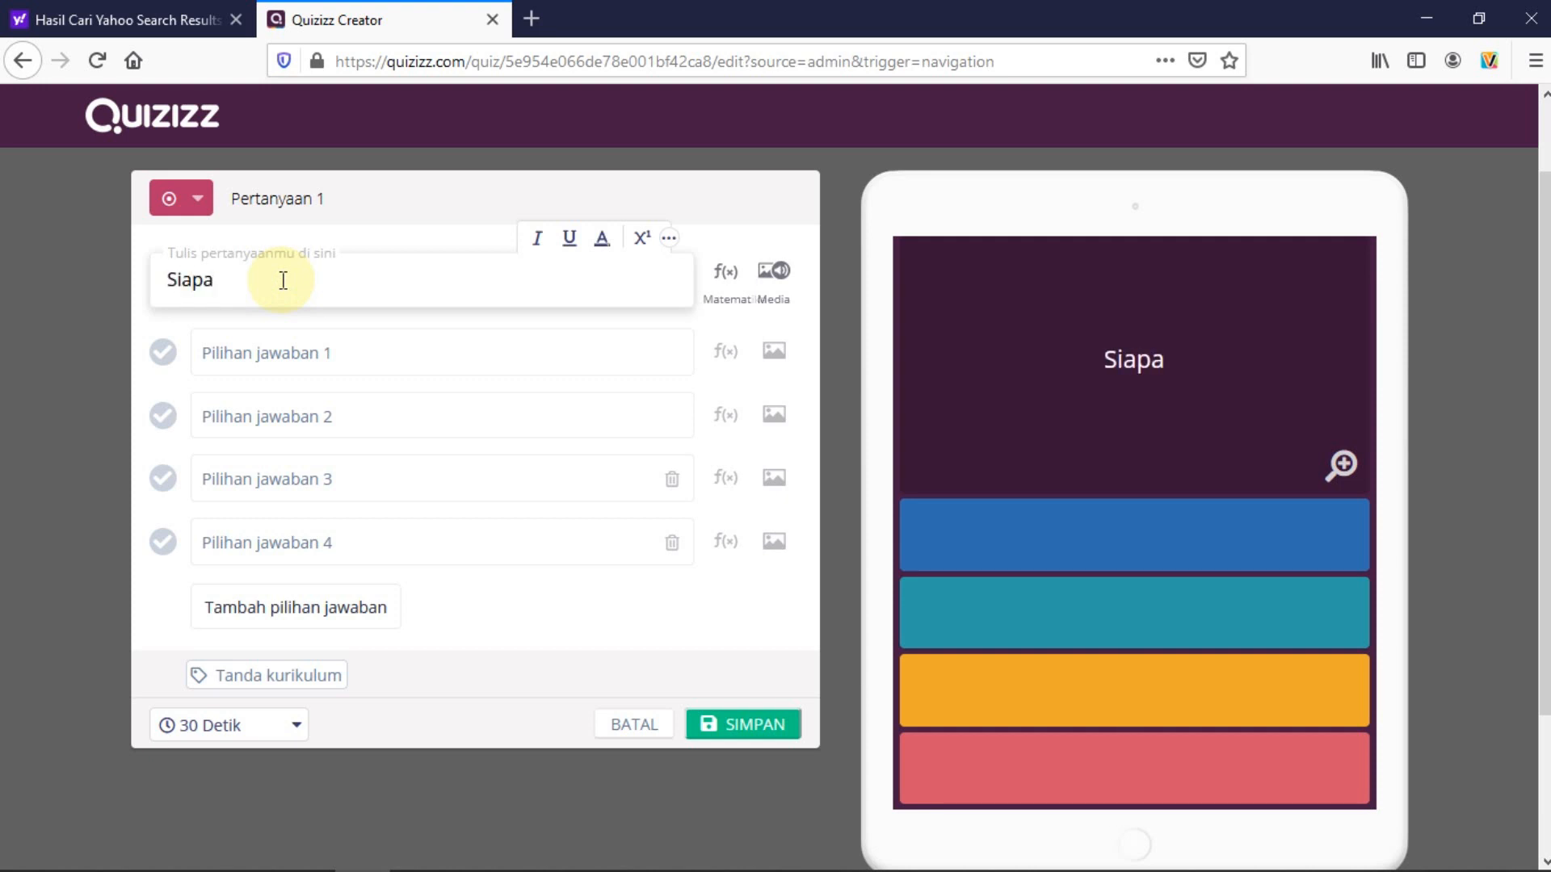
type(" nama gurumu")
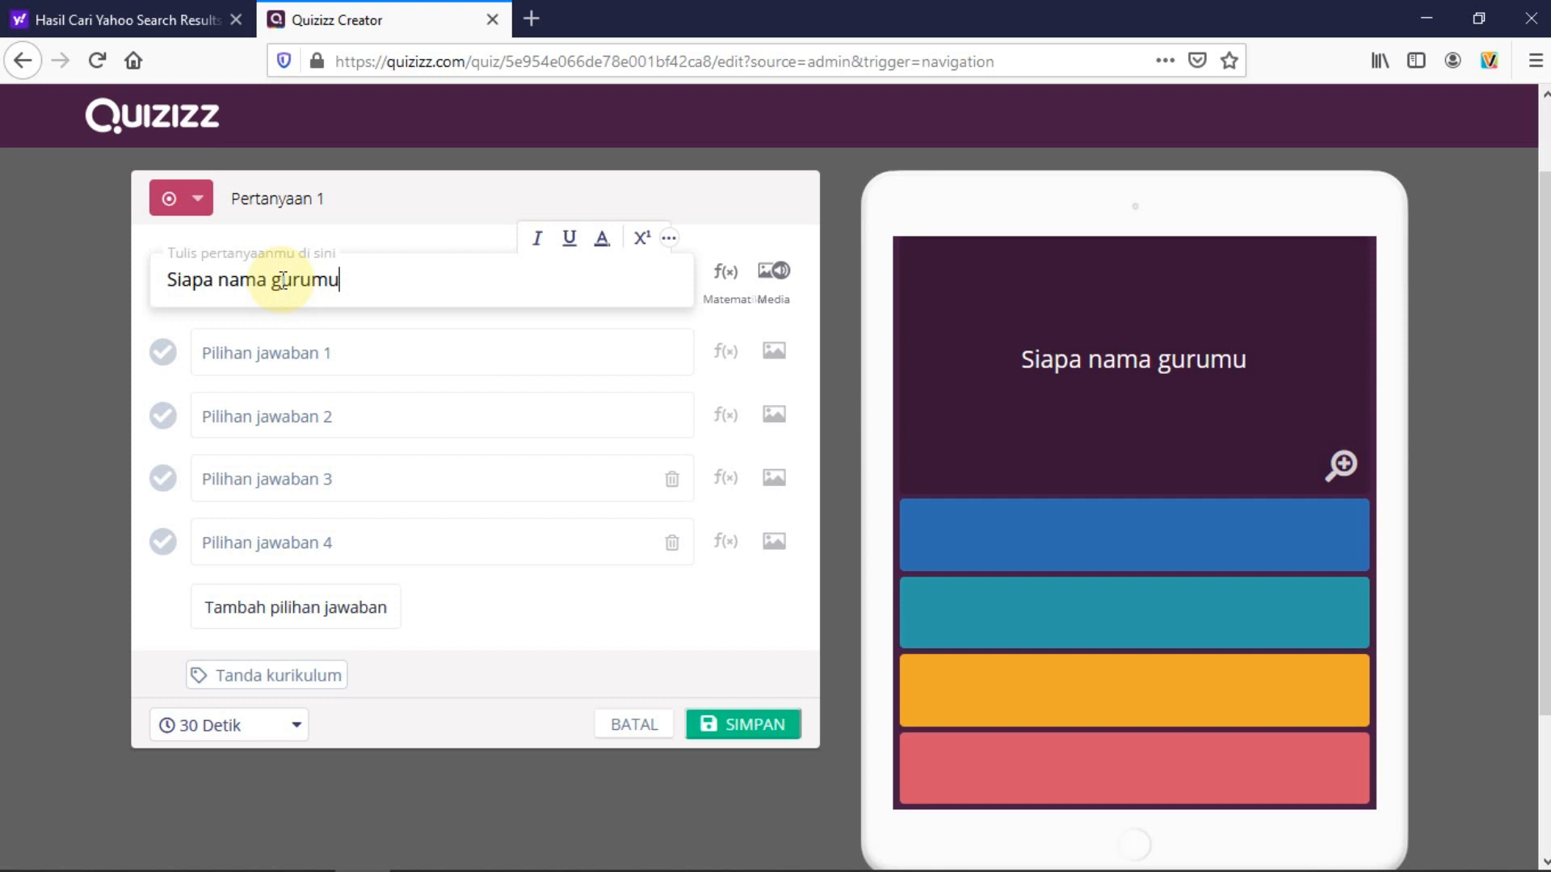
type("?")
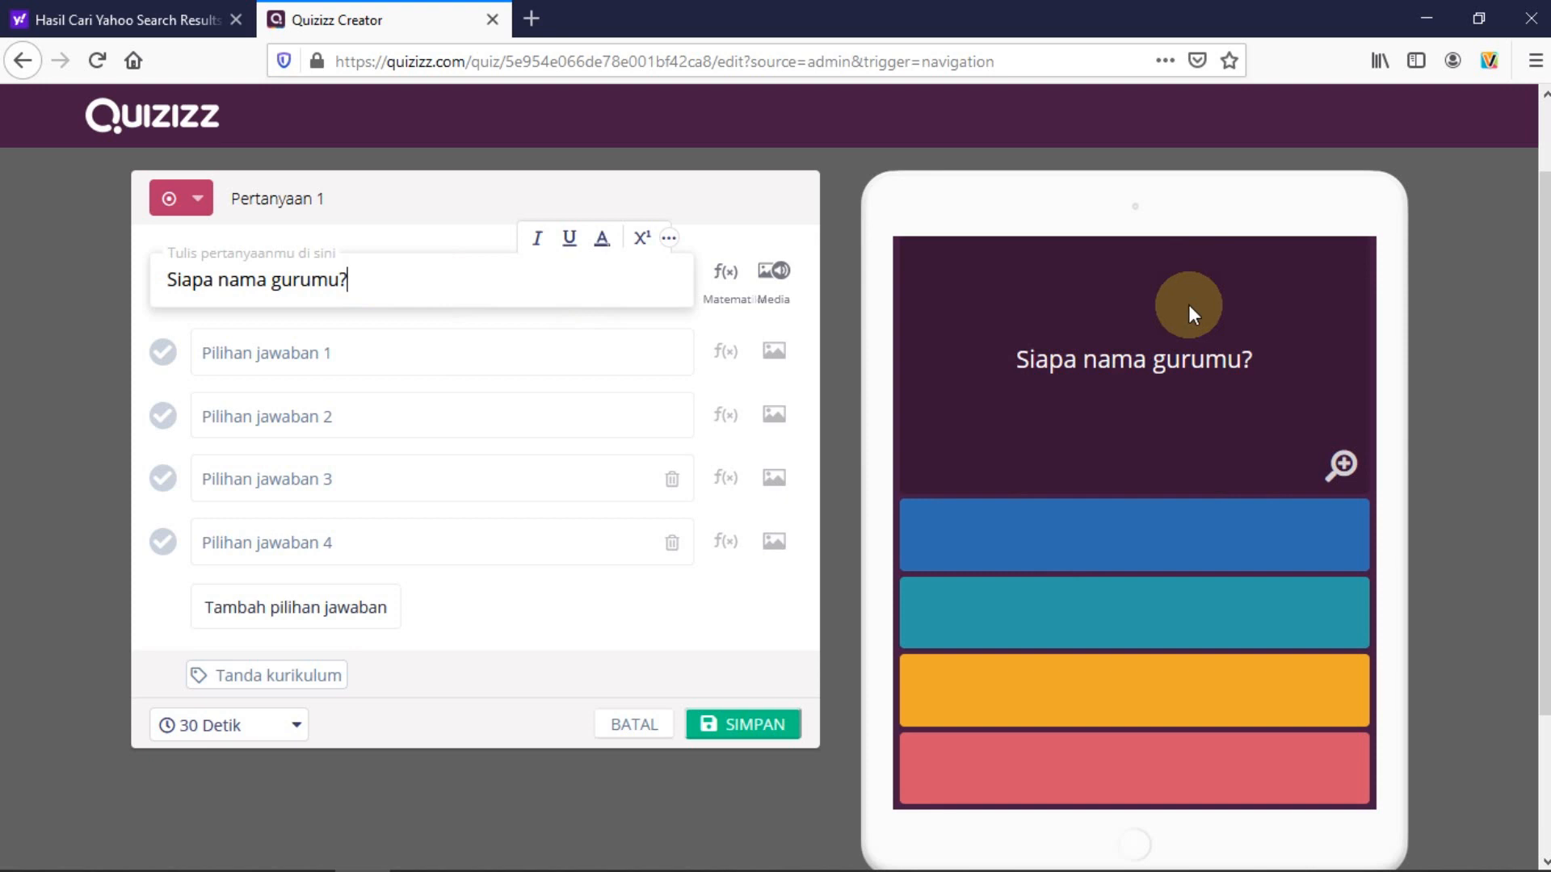
left_click(302, 353)
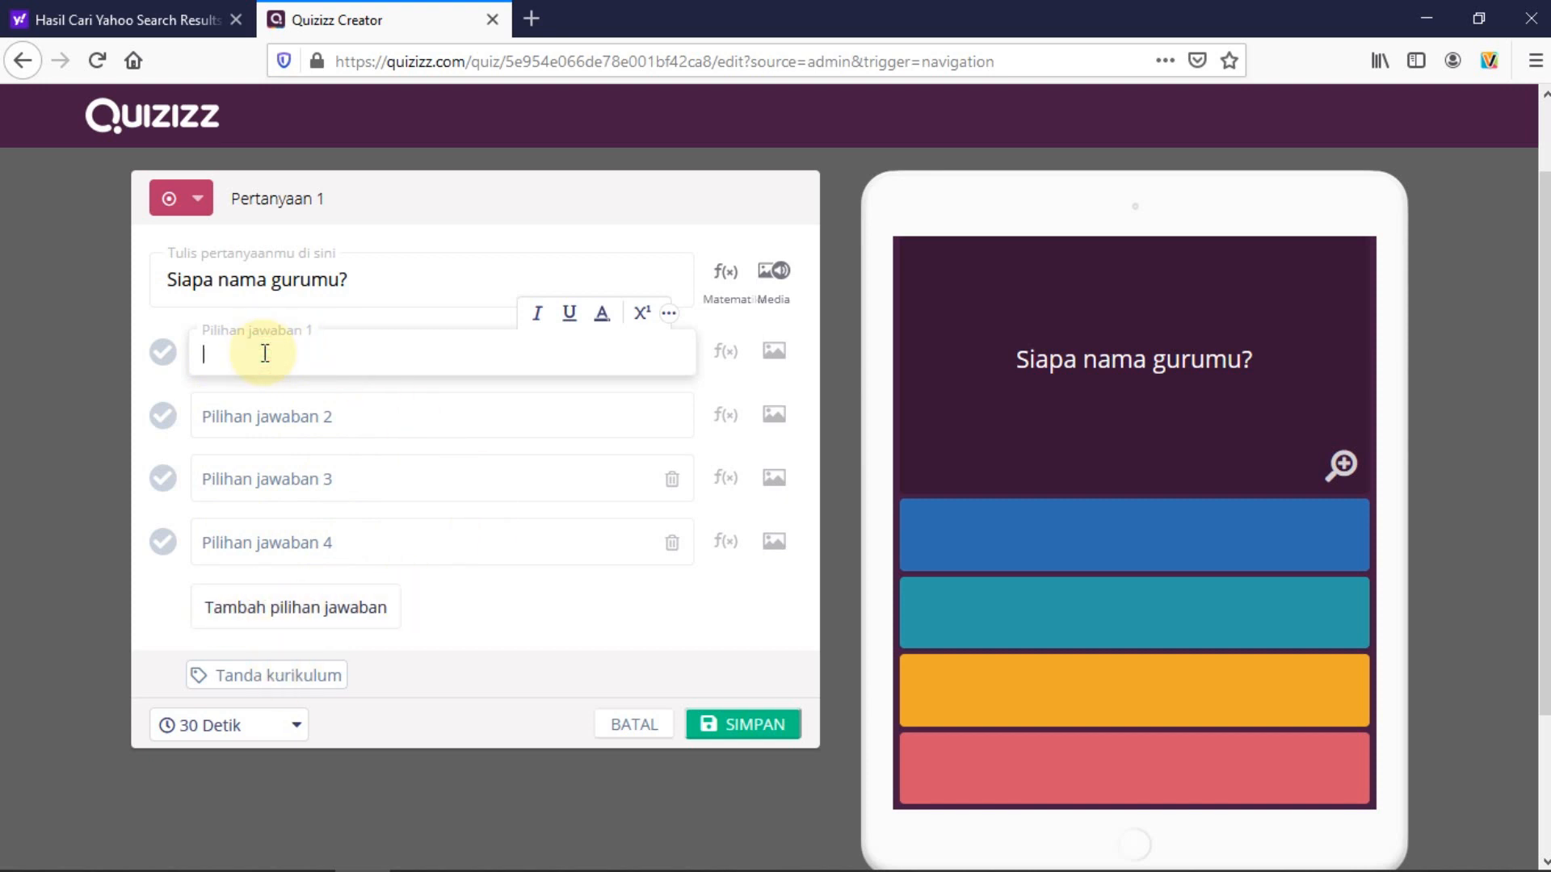
type("Budiman")
left_click(230, 417)
type("Budiono")
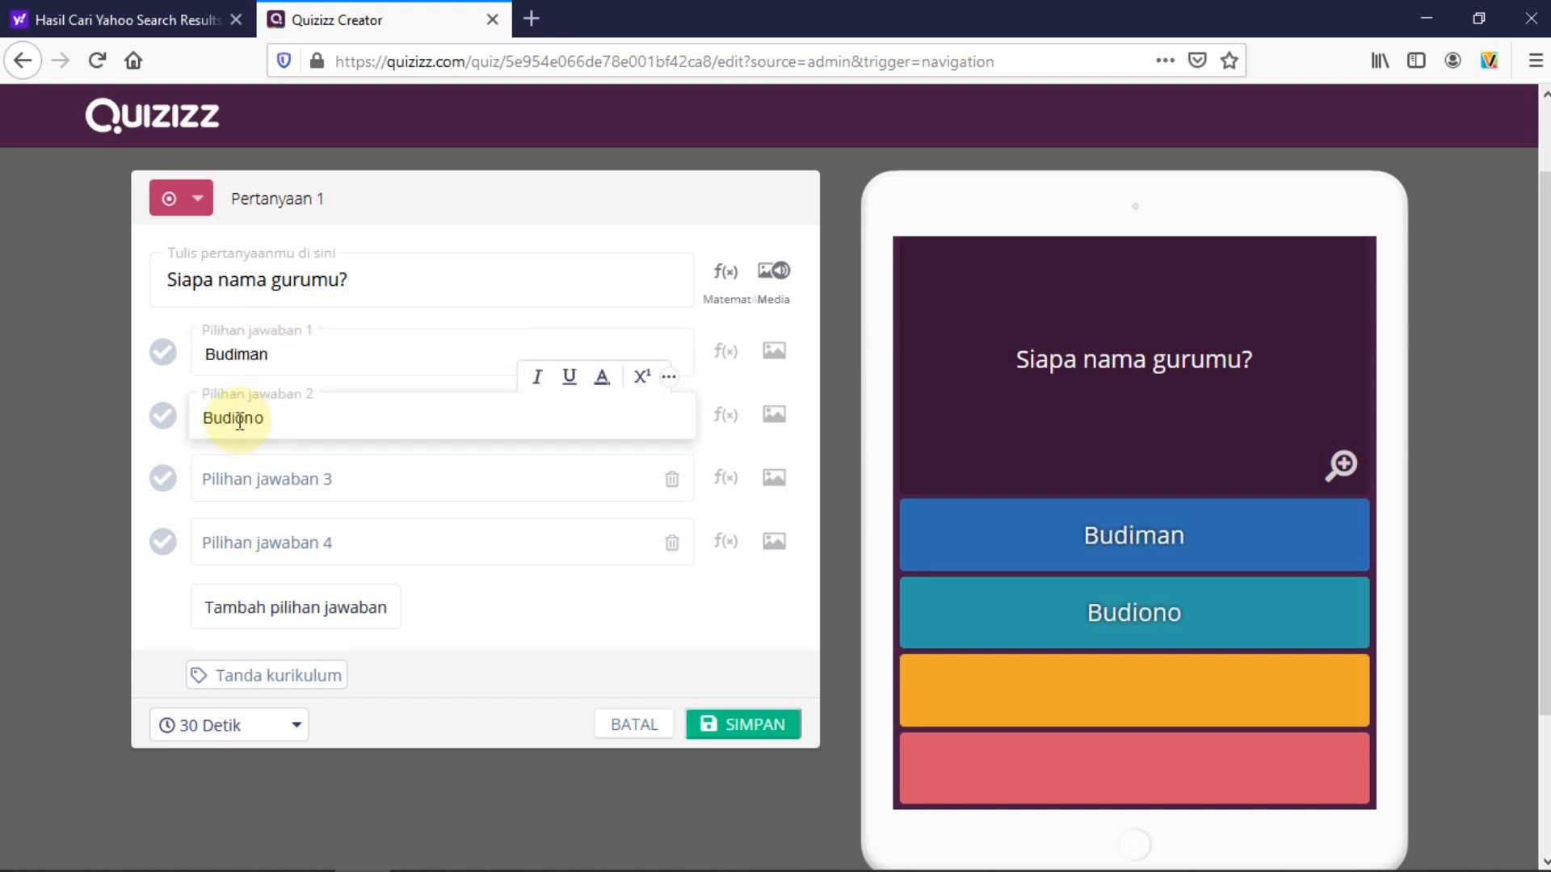
left_click(243, 478)
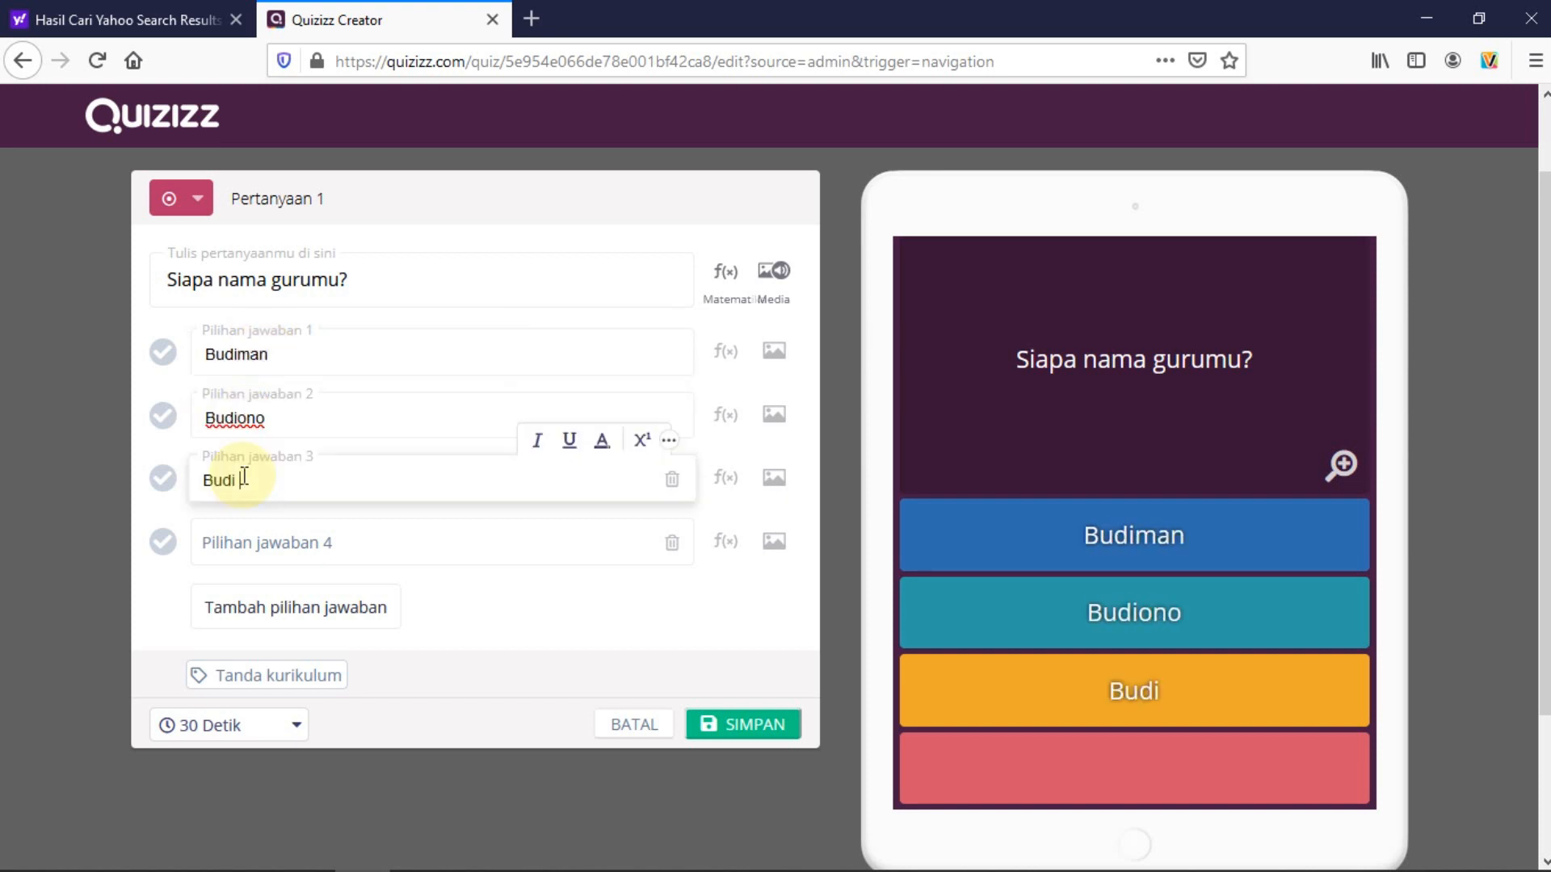
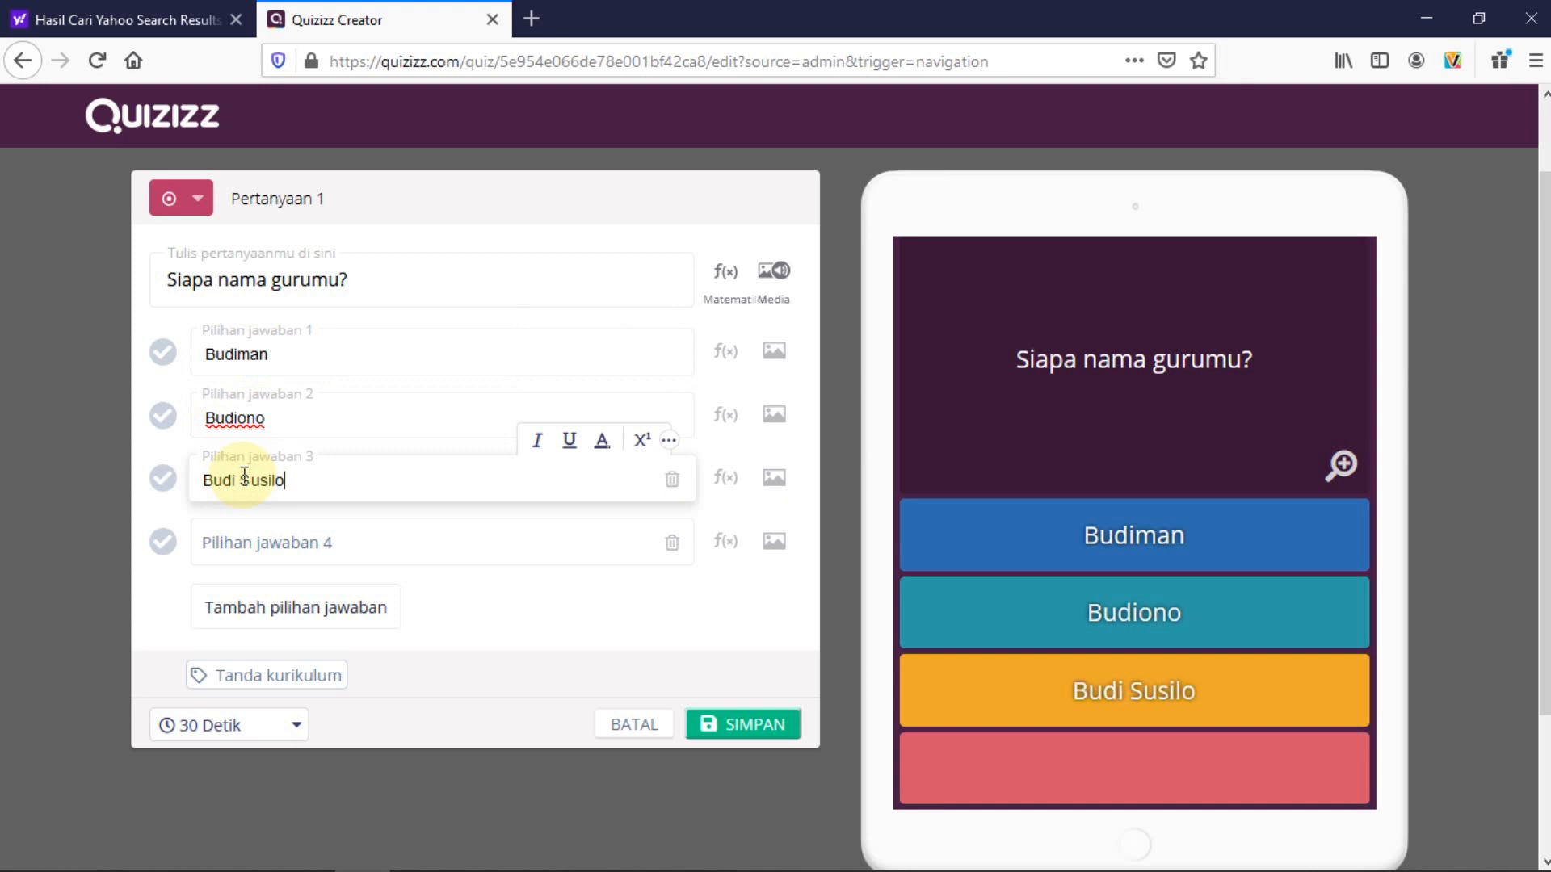
left_click(259, 546)
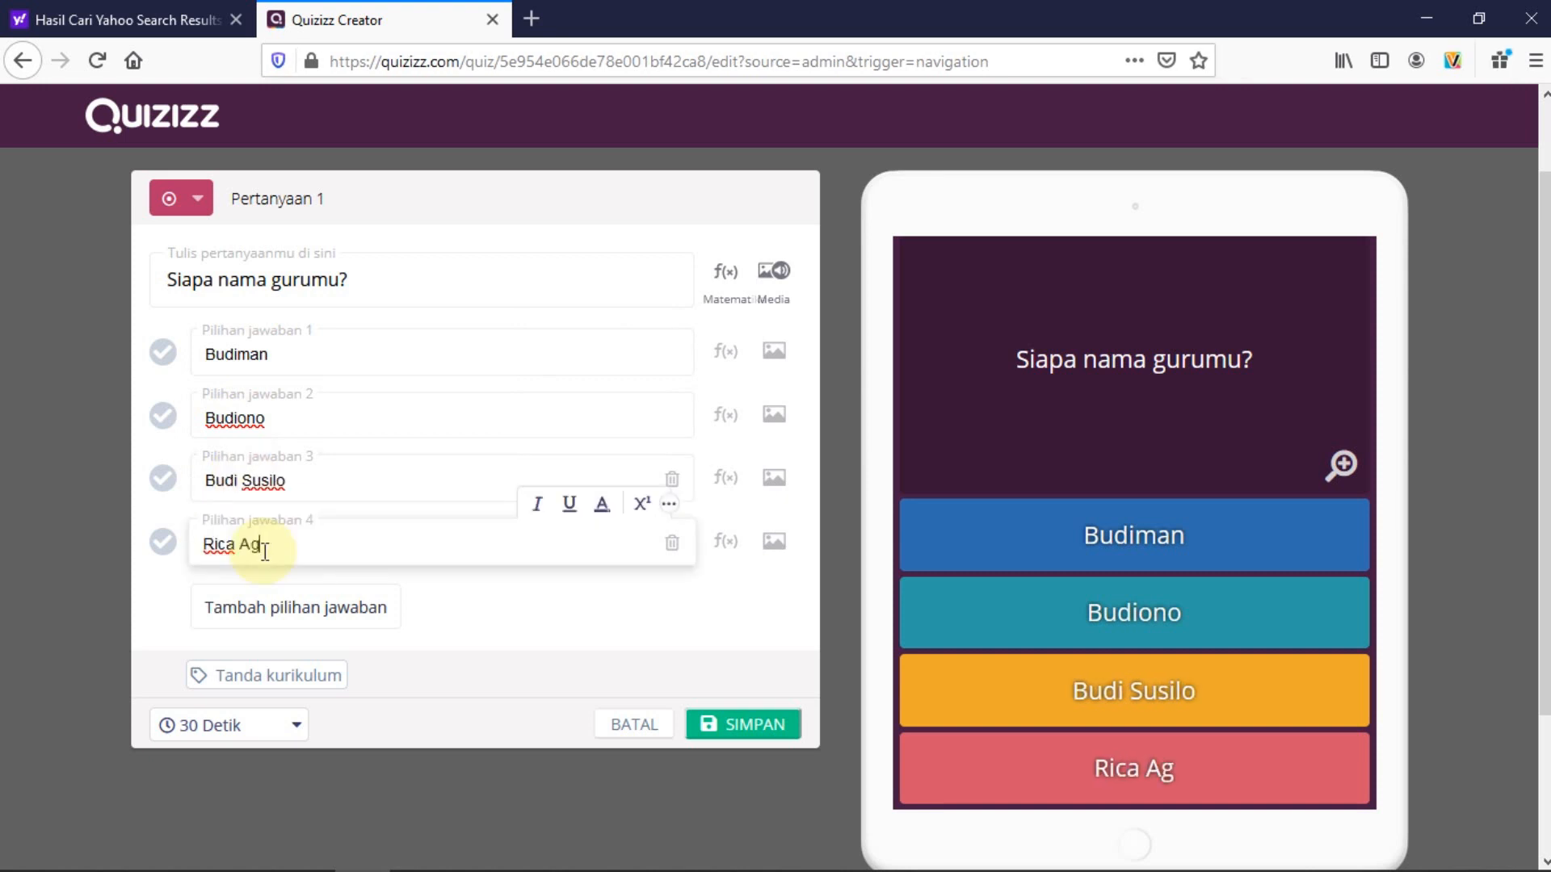
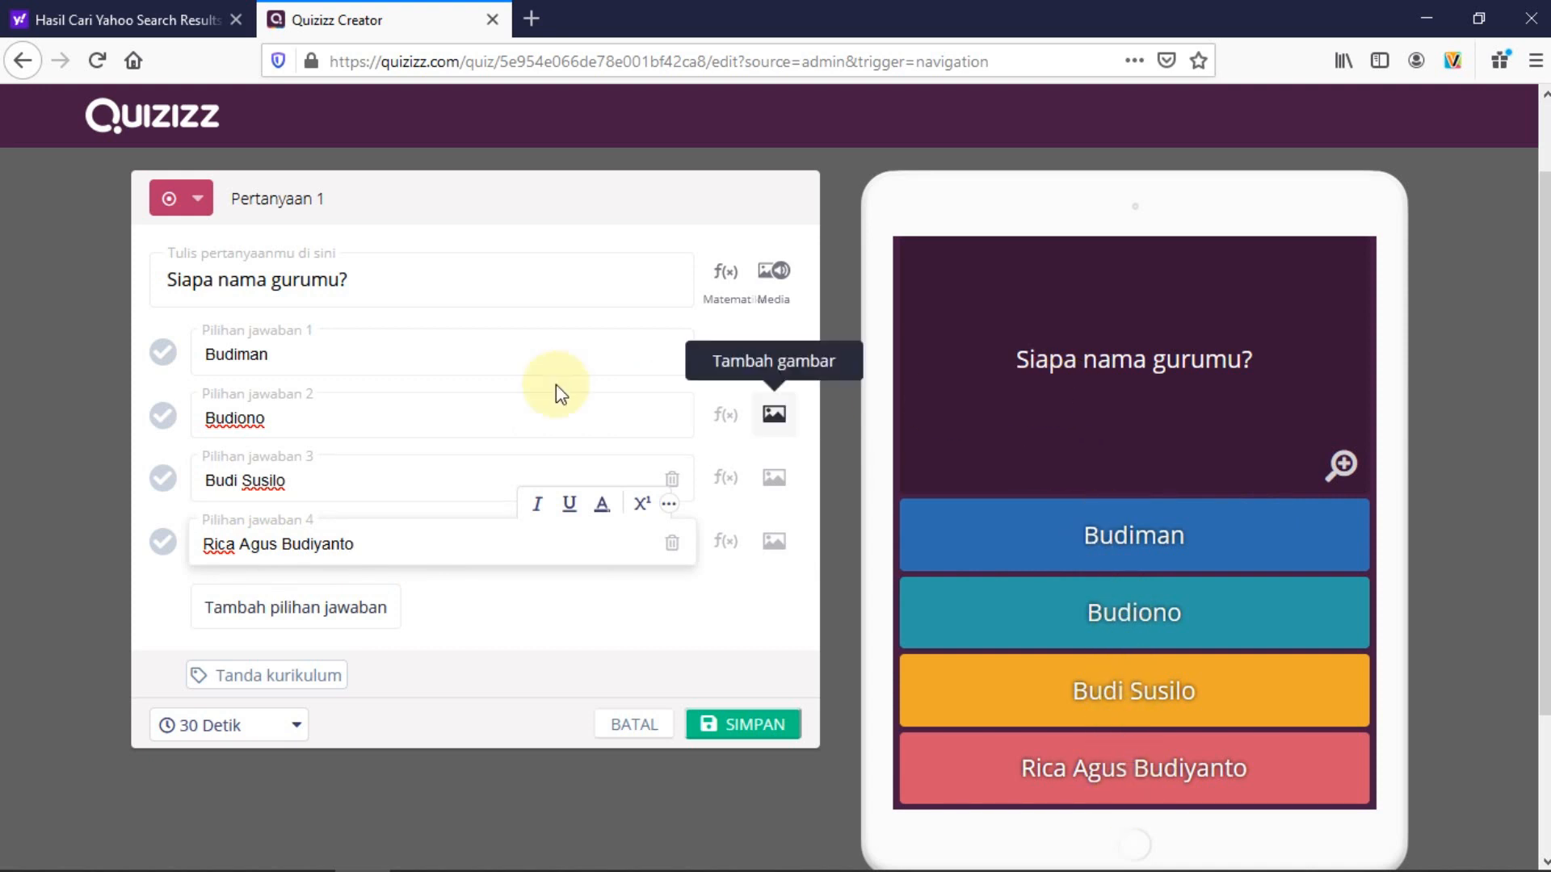
left_click(367, 278)
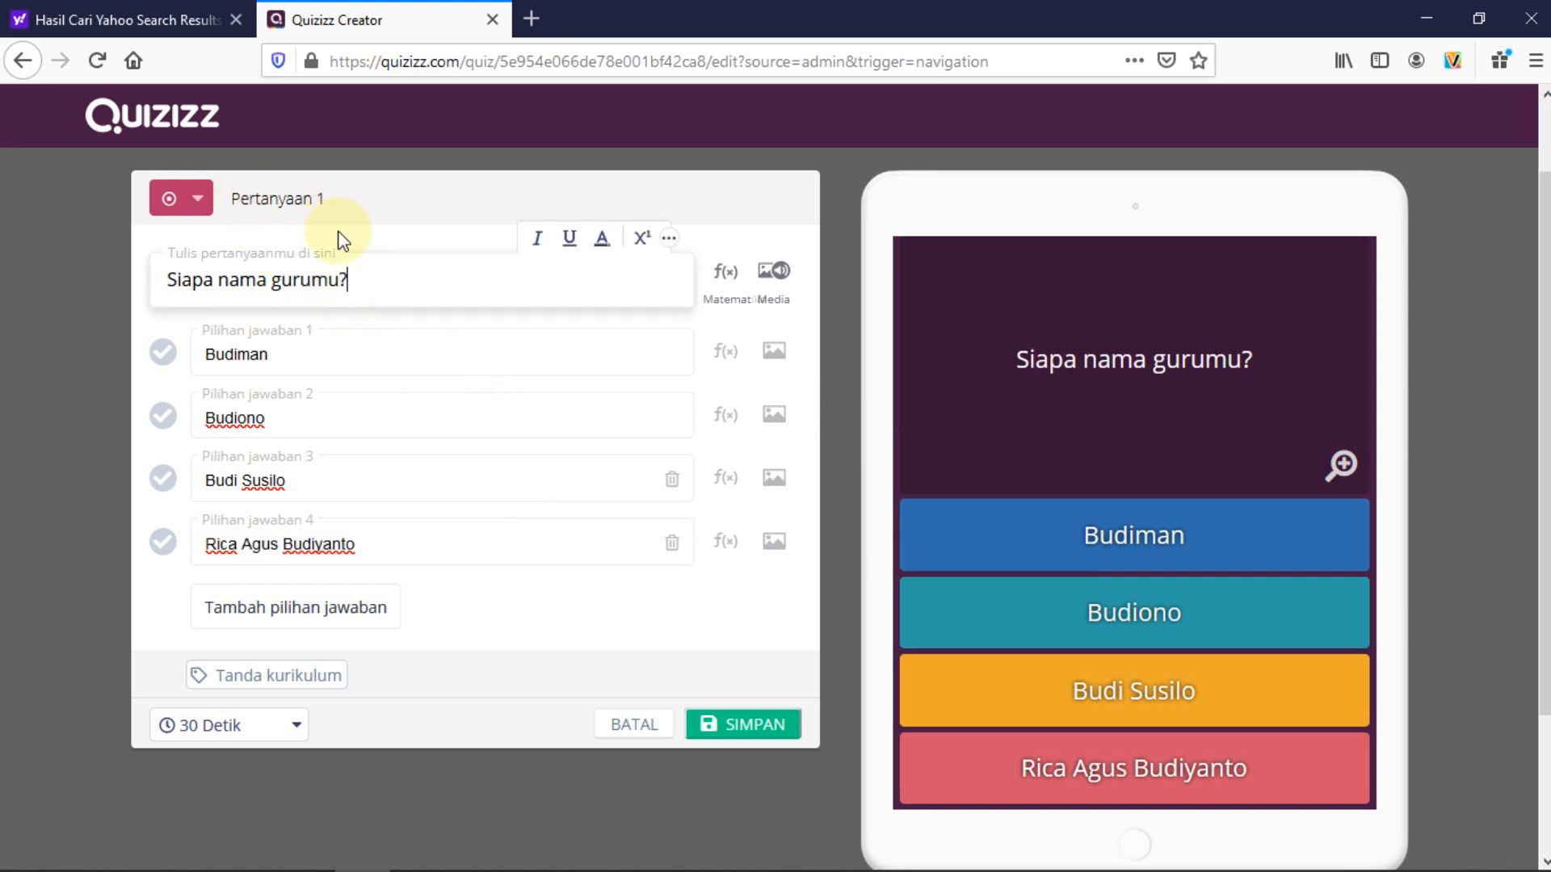
Attach the teacher's photo from Pictures to Pertanyaan 1 and mark the fourth answer correct
left_click(769, 275)
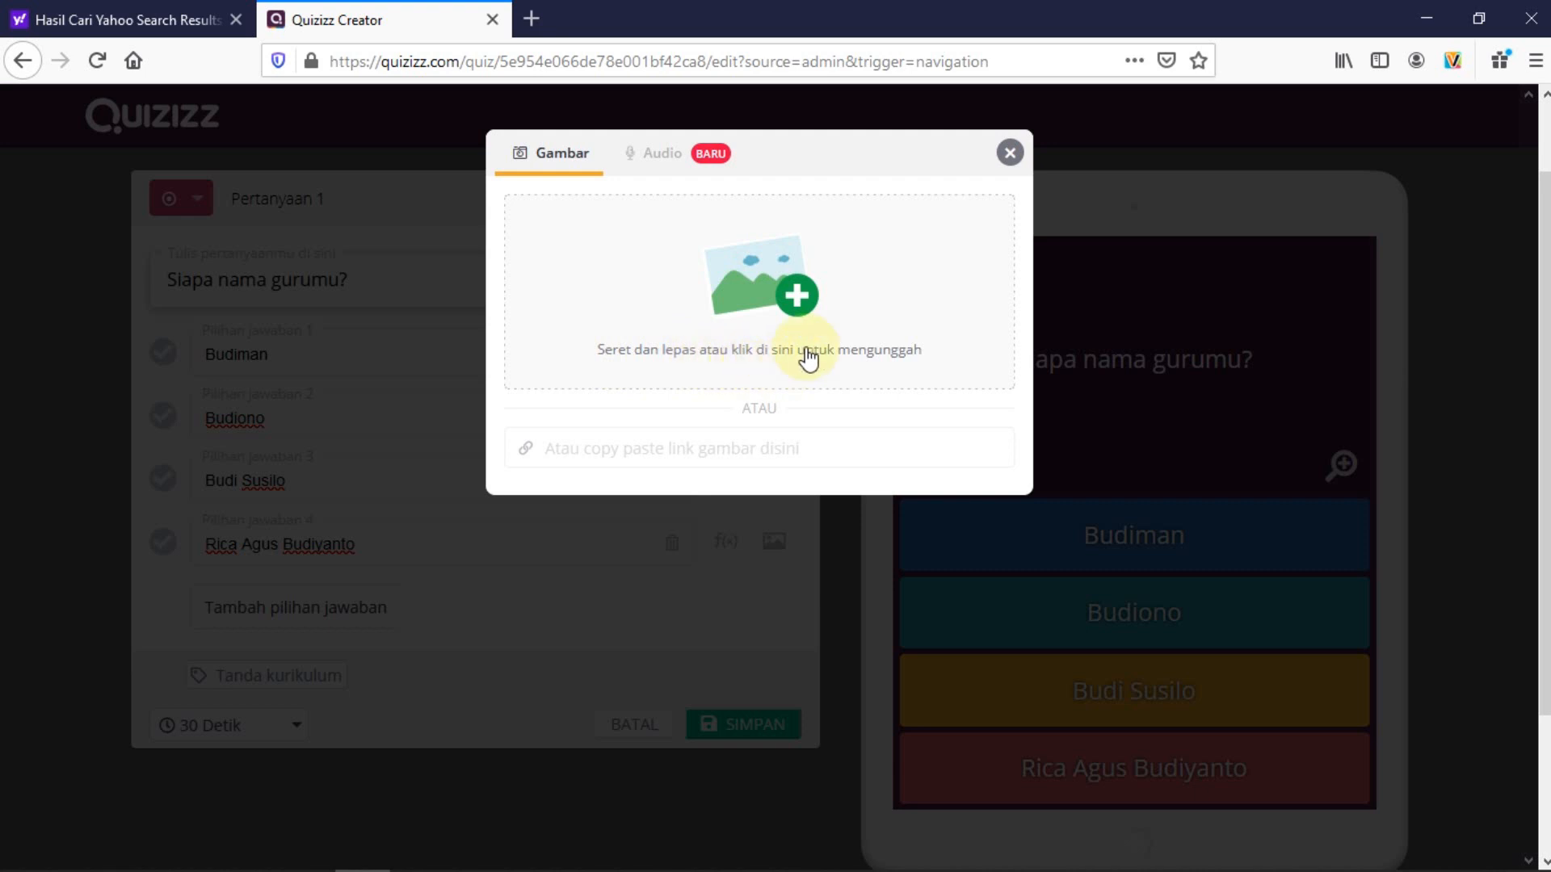
left_click(800, 296)
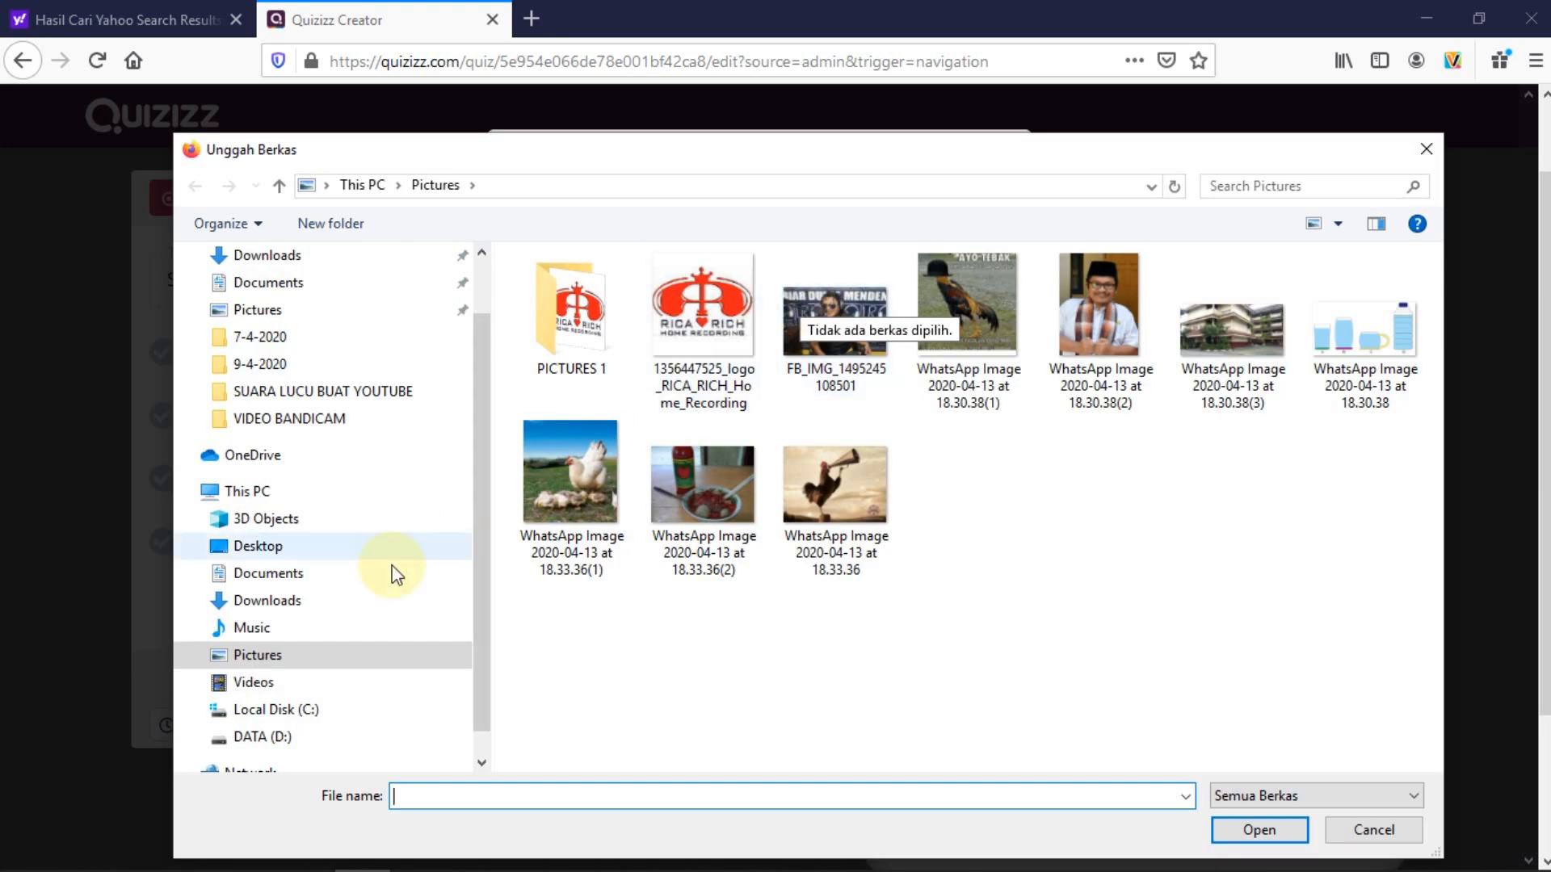
left_click(270, 654)
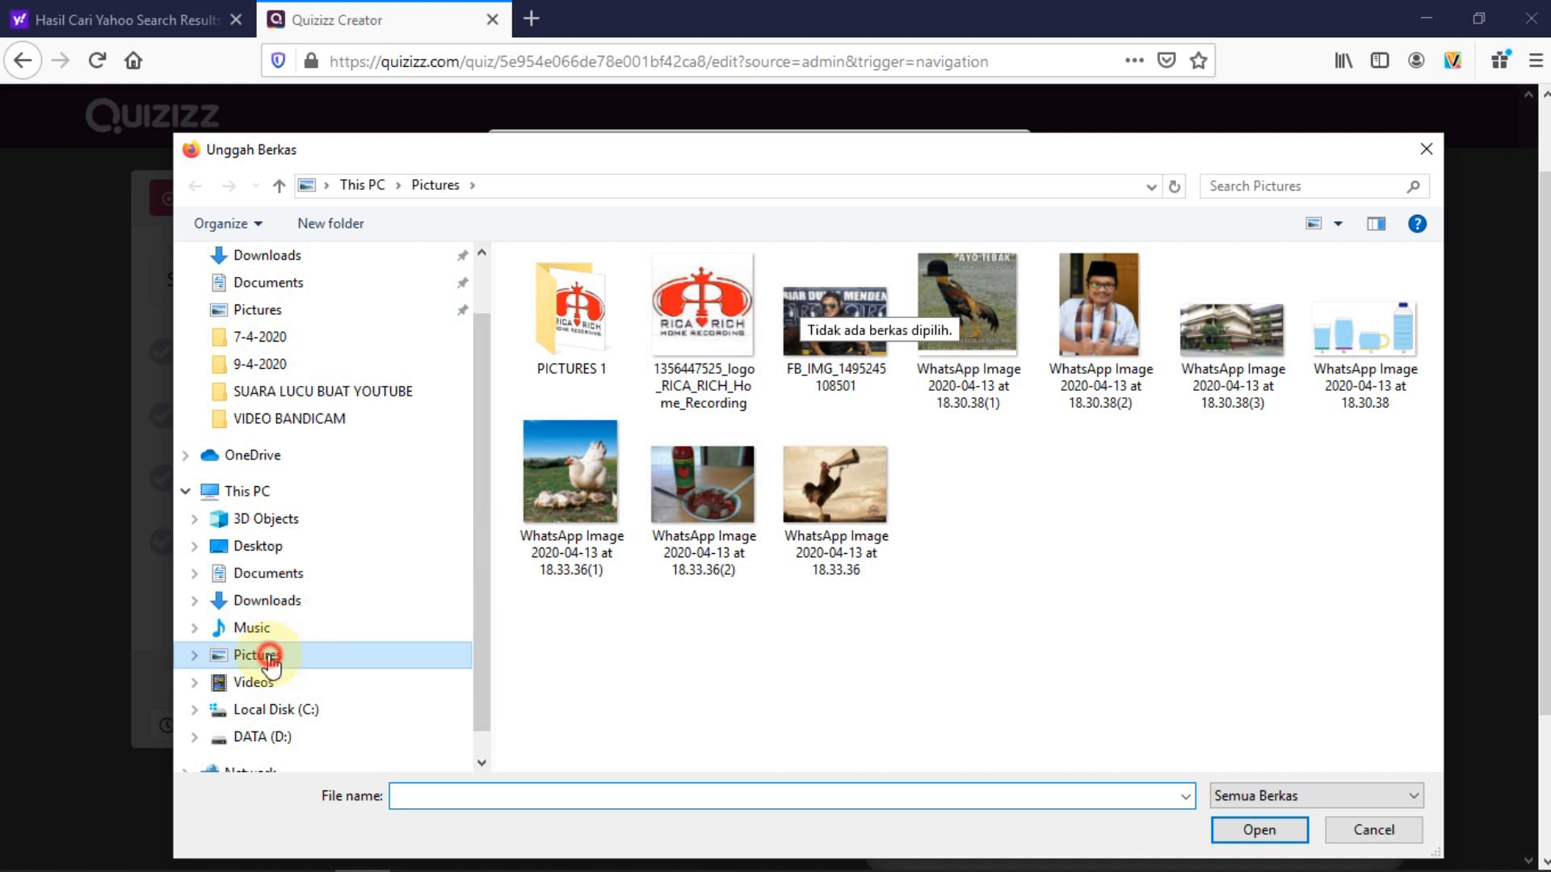
left_click(1102, 326)
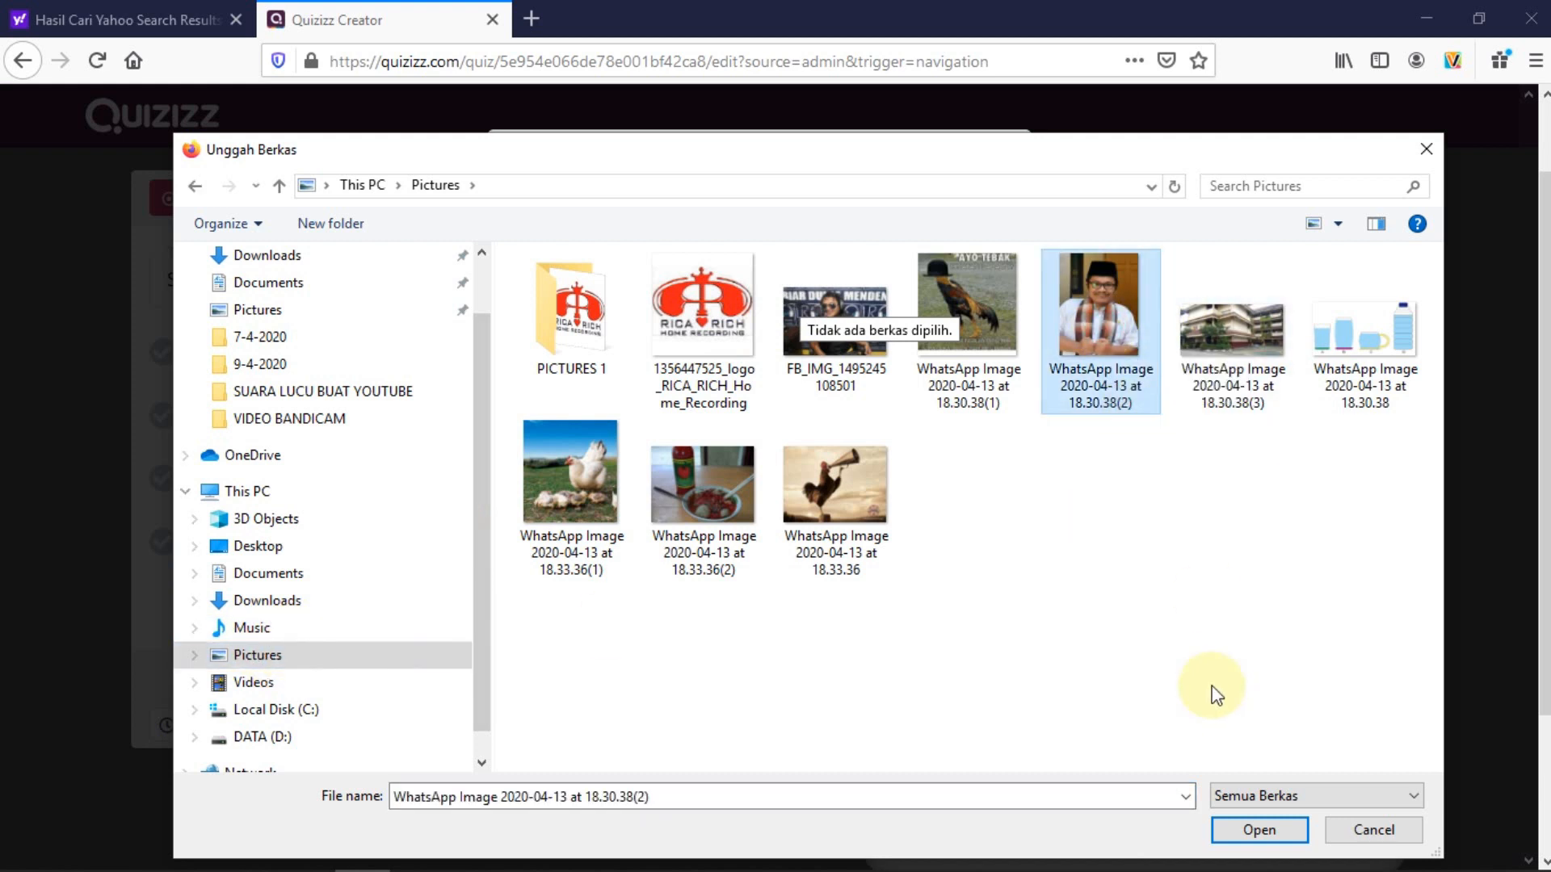
left_click(1259, 830)
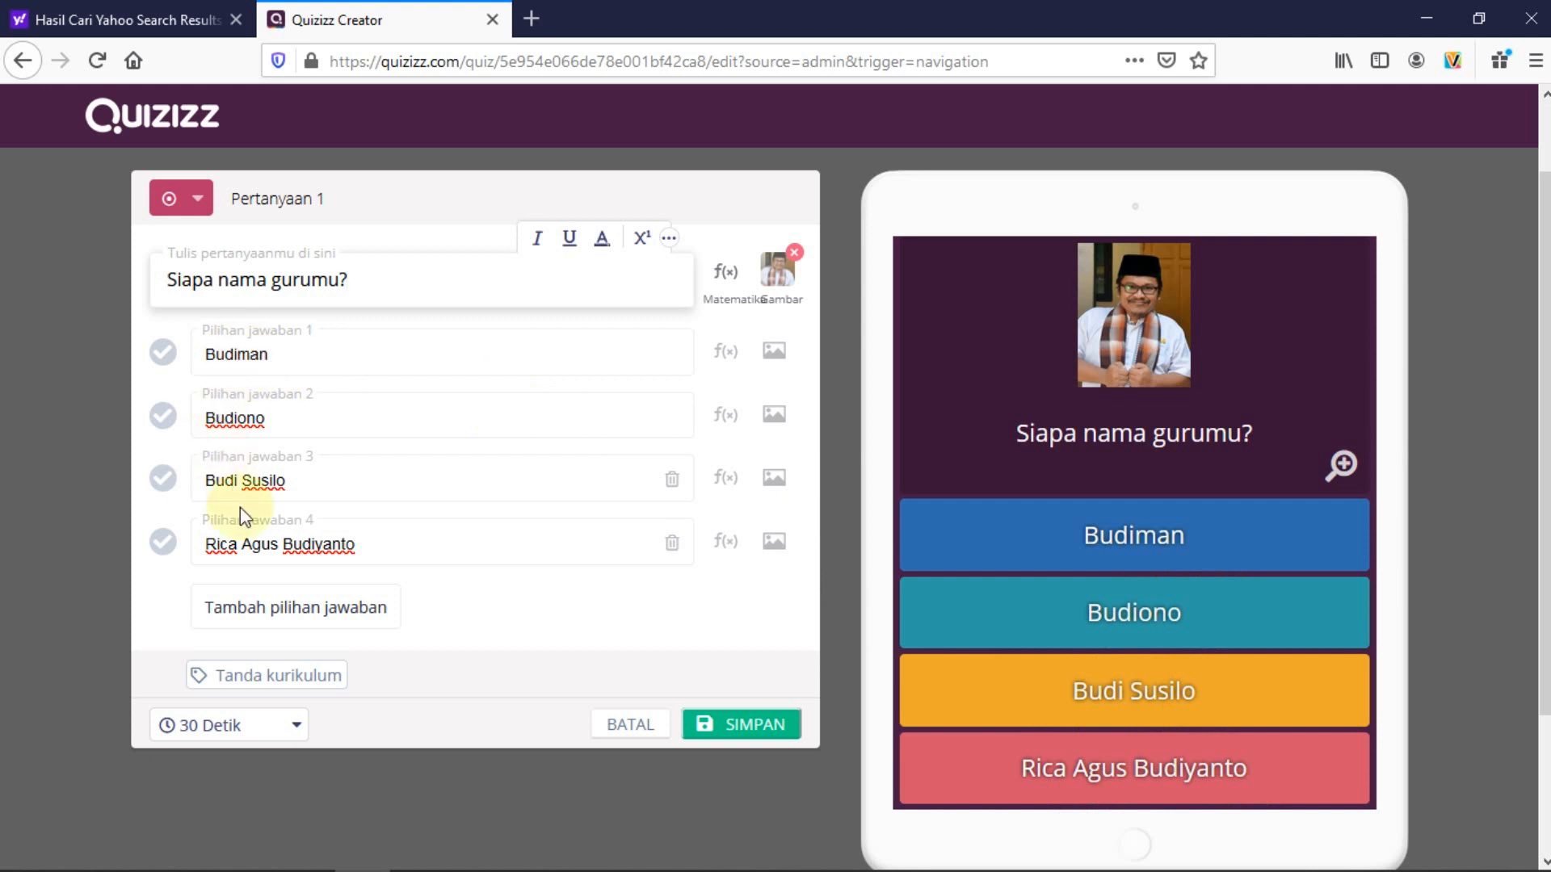
left_click(163, 552)
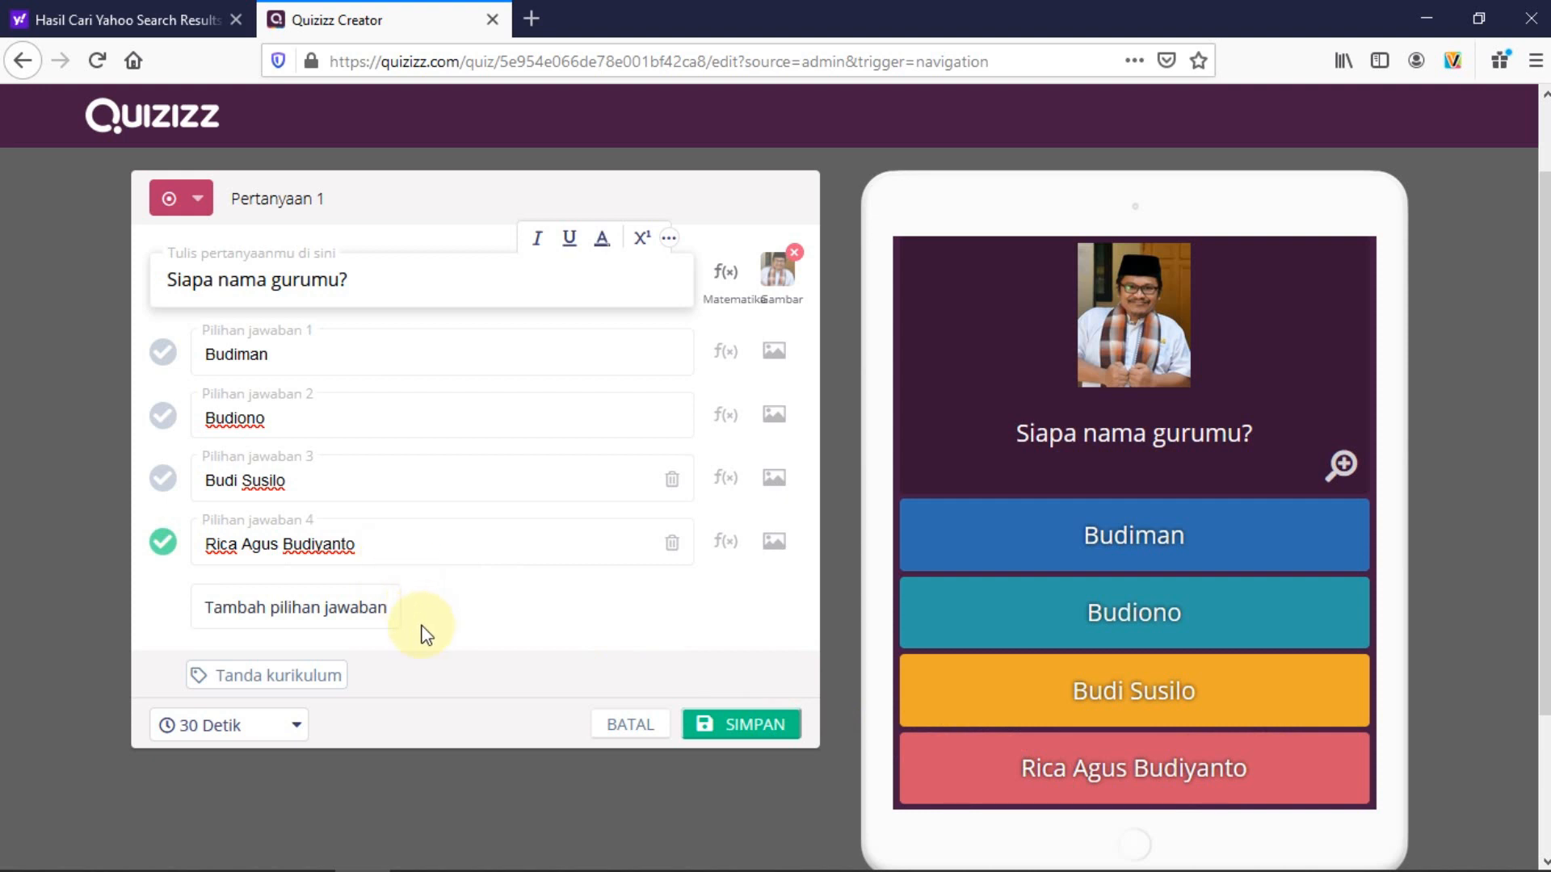
Change Pertanyaan 1's time limit from 30 to 60 Detik and save the question
left_click(296, 726)
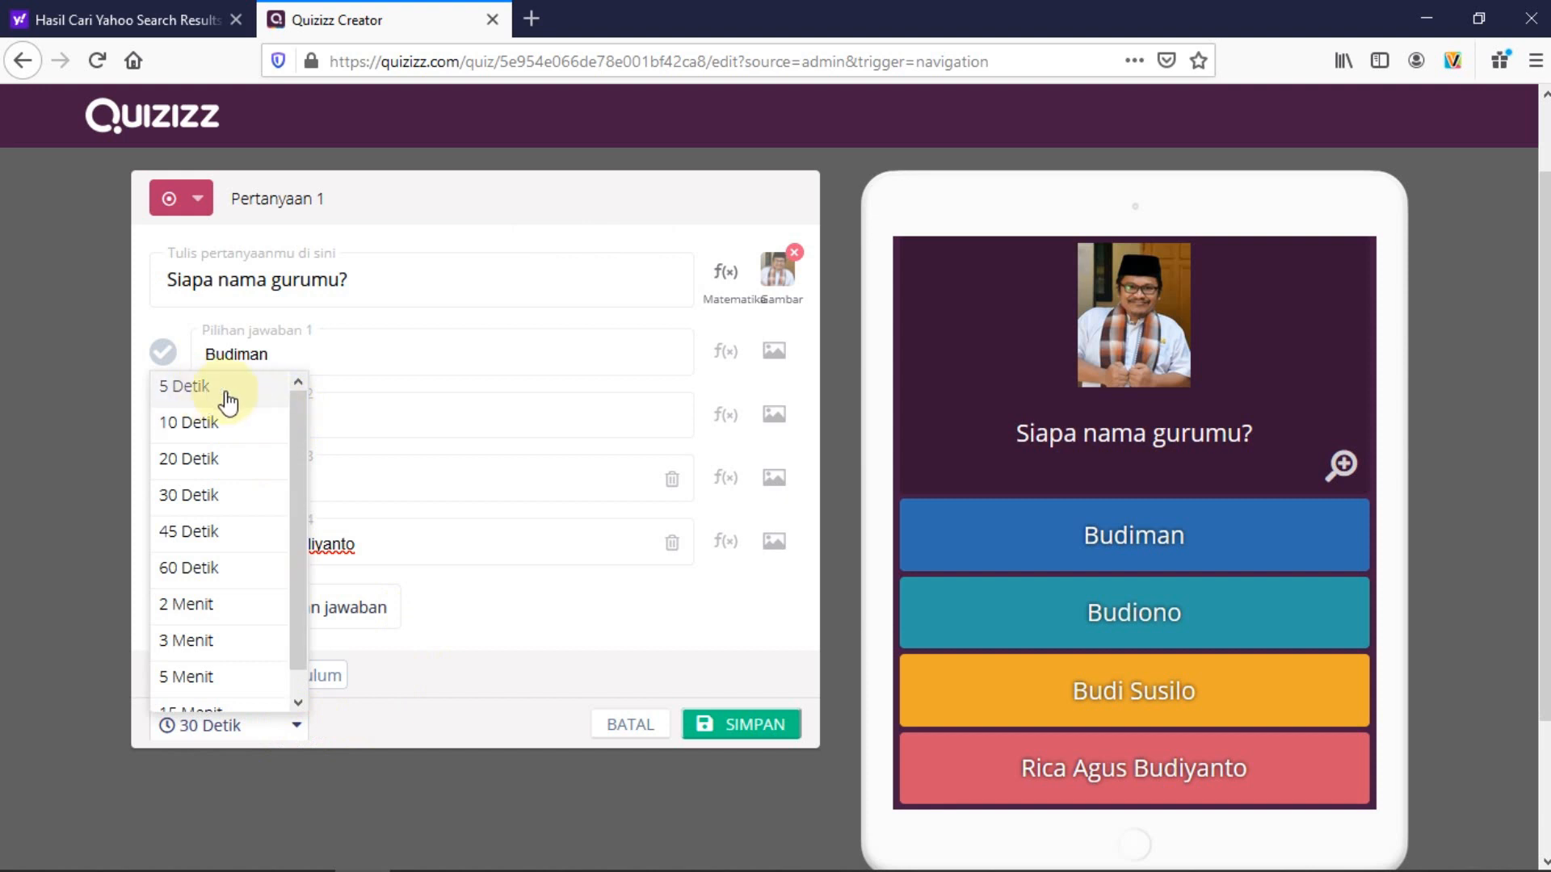
left_click_drag(301, 415, 294, 494)
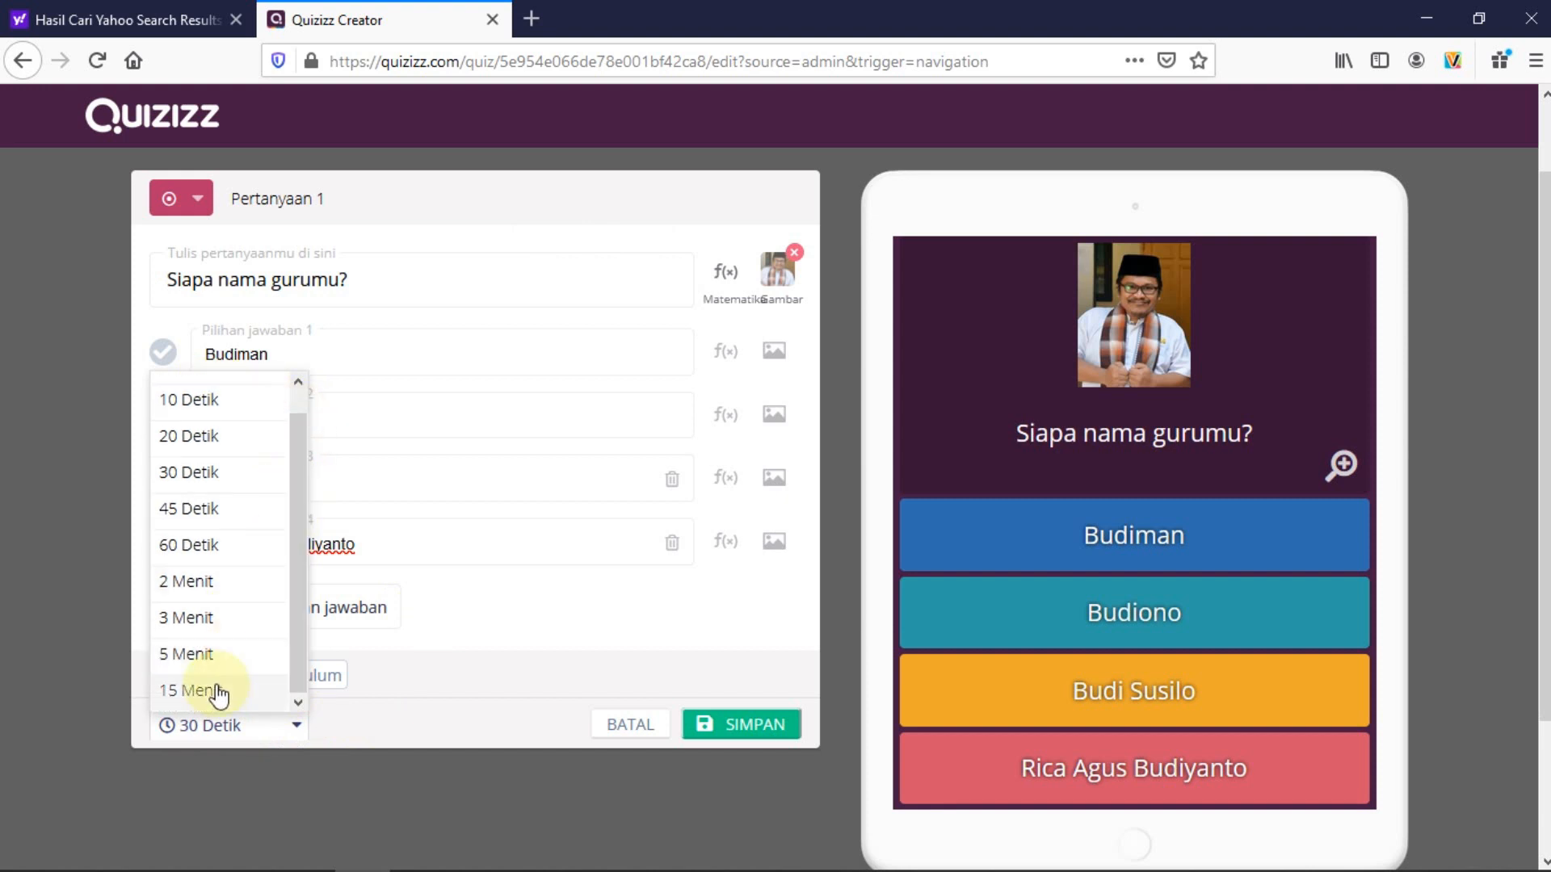
left_click_drag(294, 595, 299, 526)
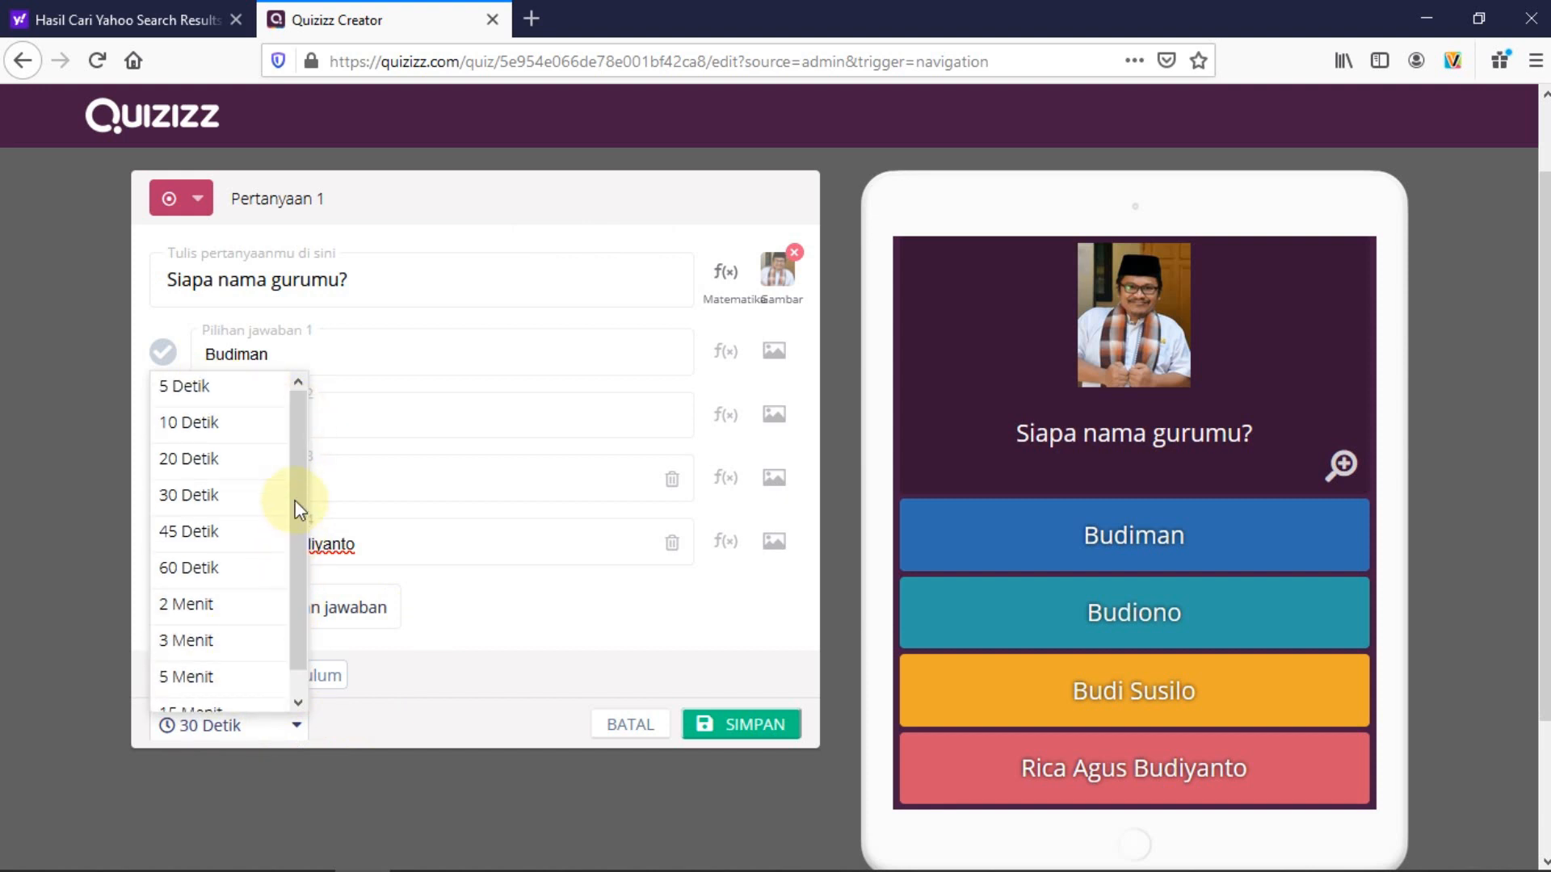
left_click(196, 567)
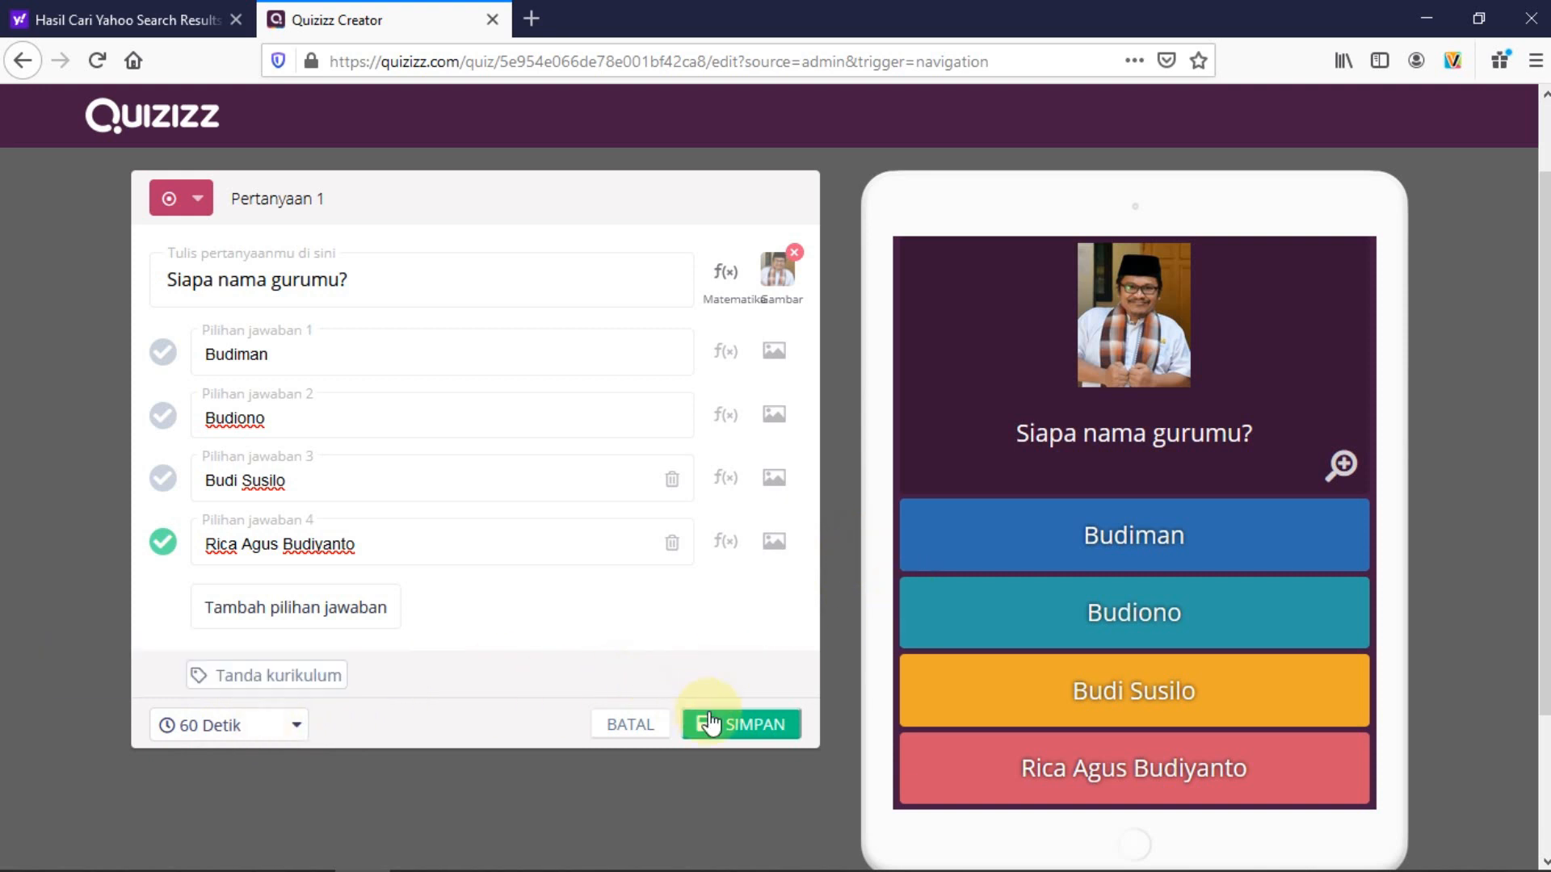
left_click(735, 727)
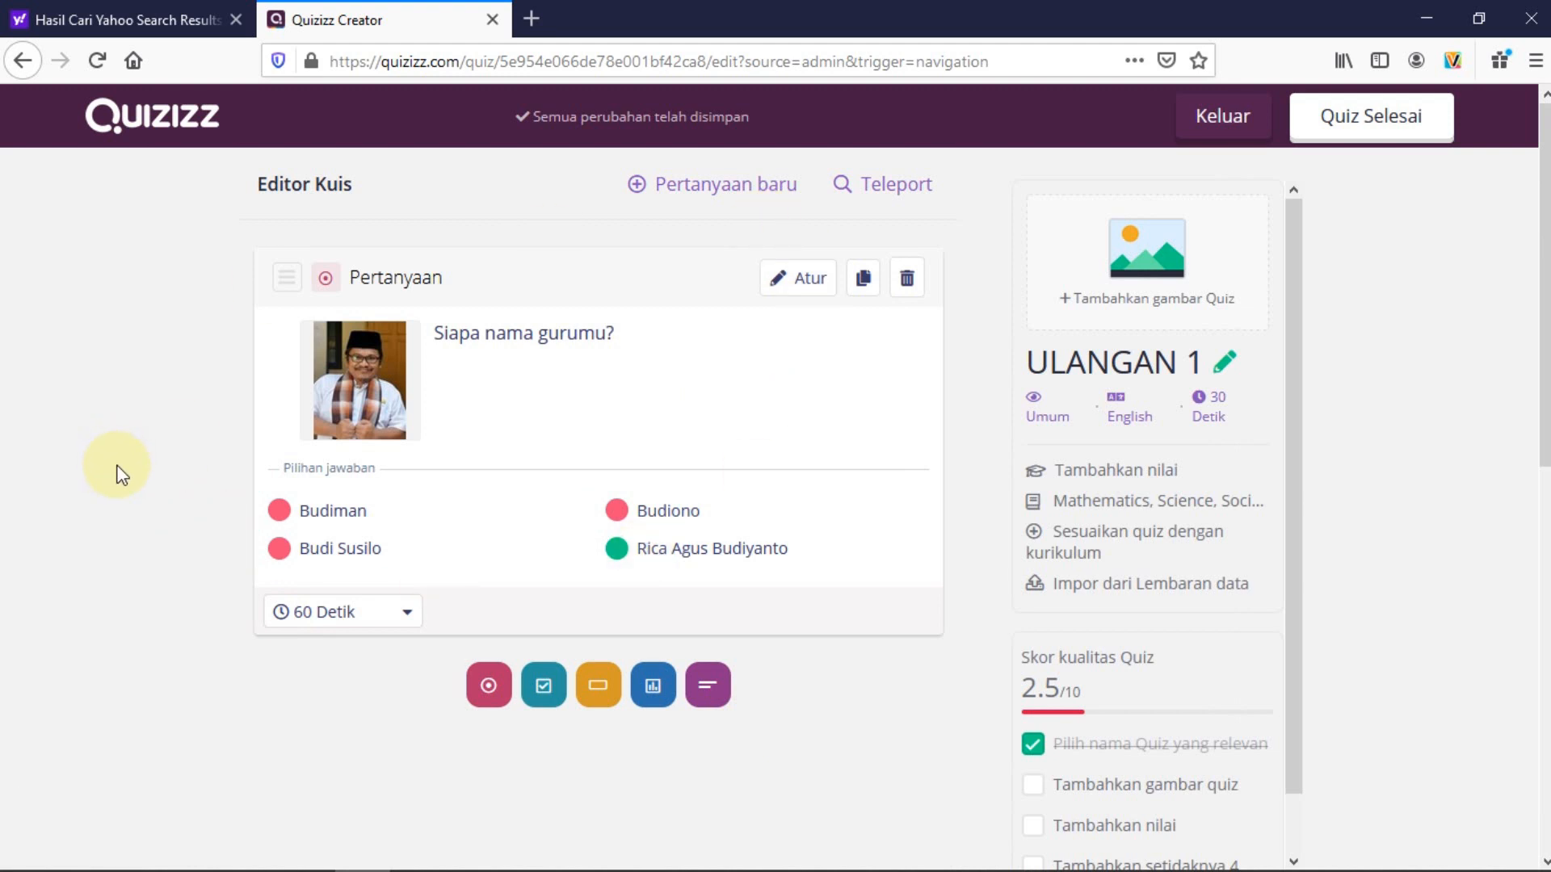
Add a multiple-choice Pertanyaan 2 reading 'Di mana kamu sekolah?'
left_click(700, 191)
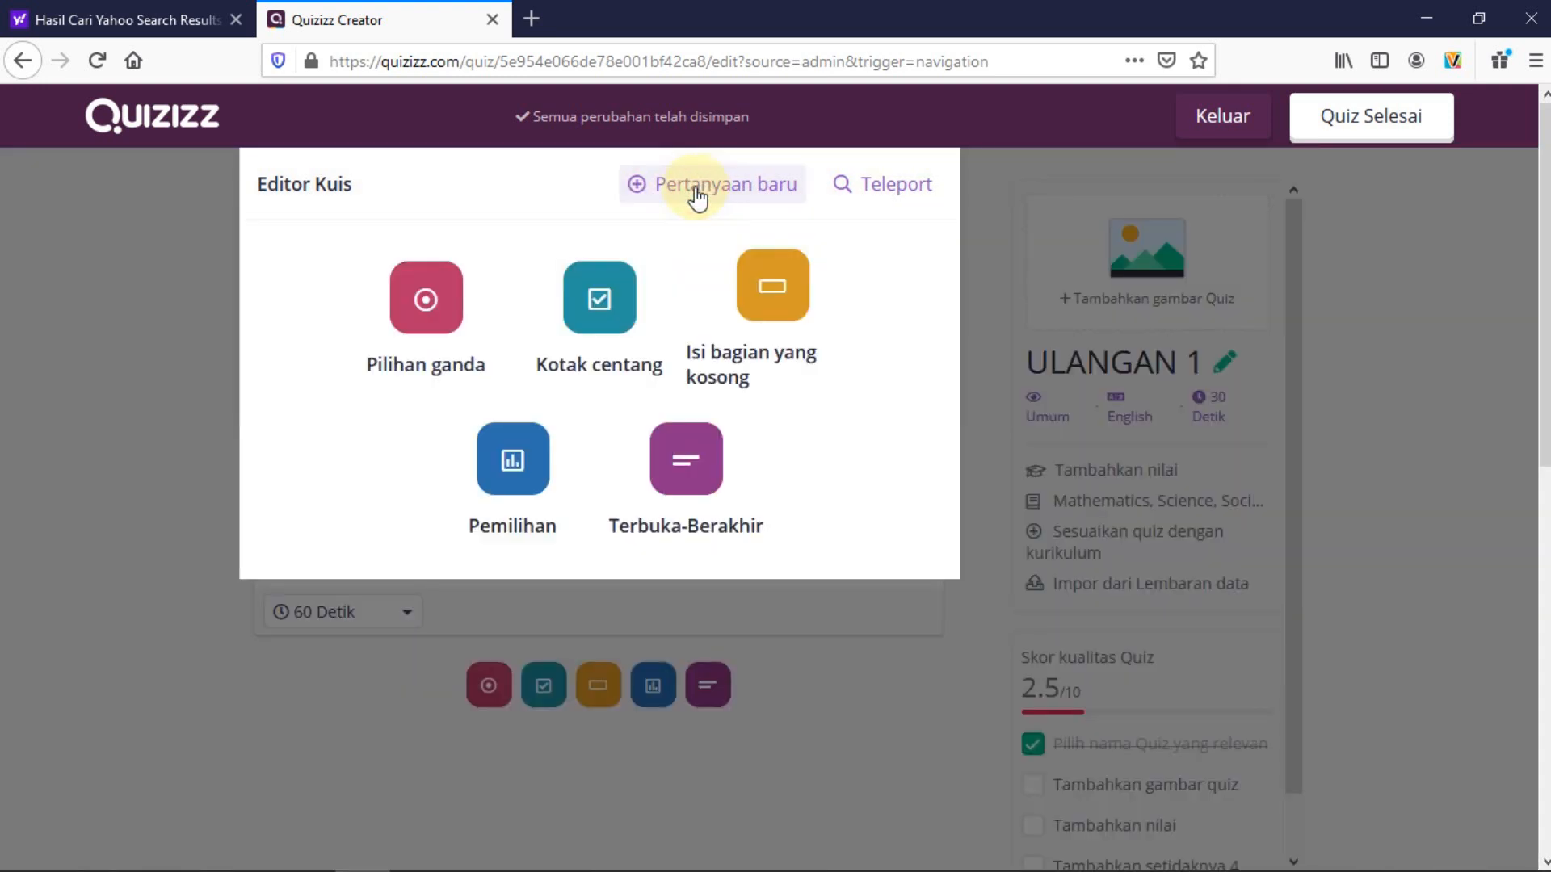
left_click(420, 299)
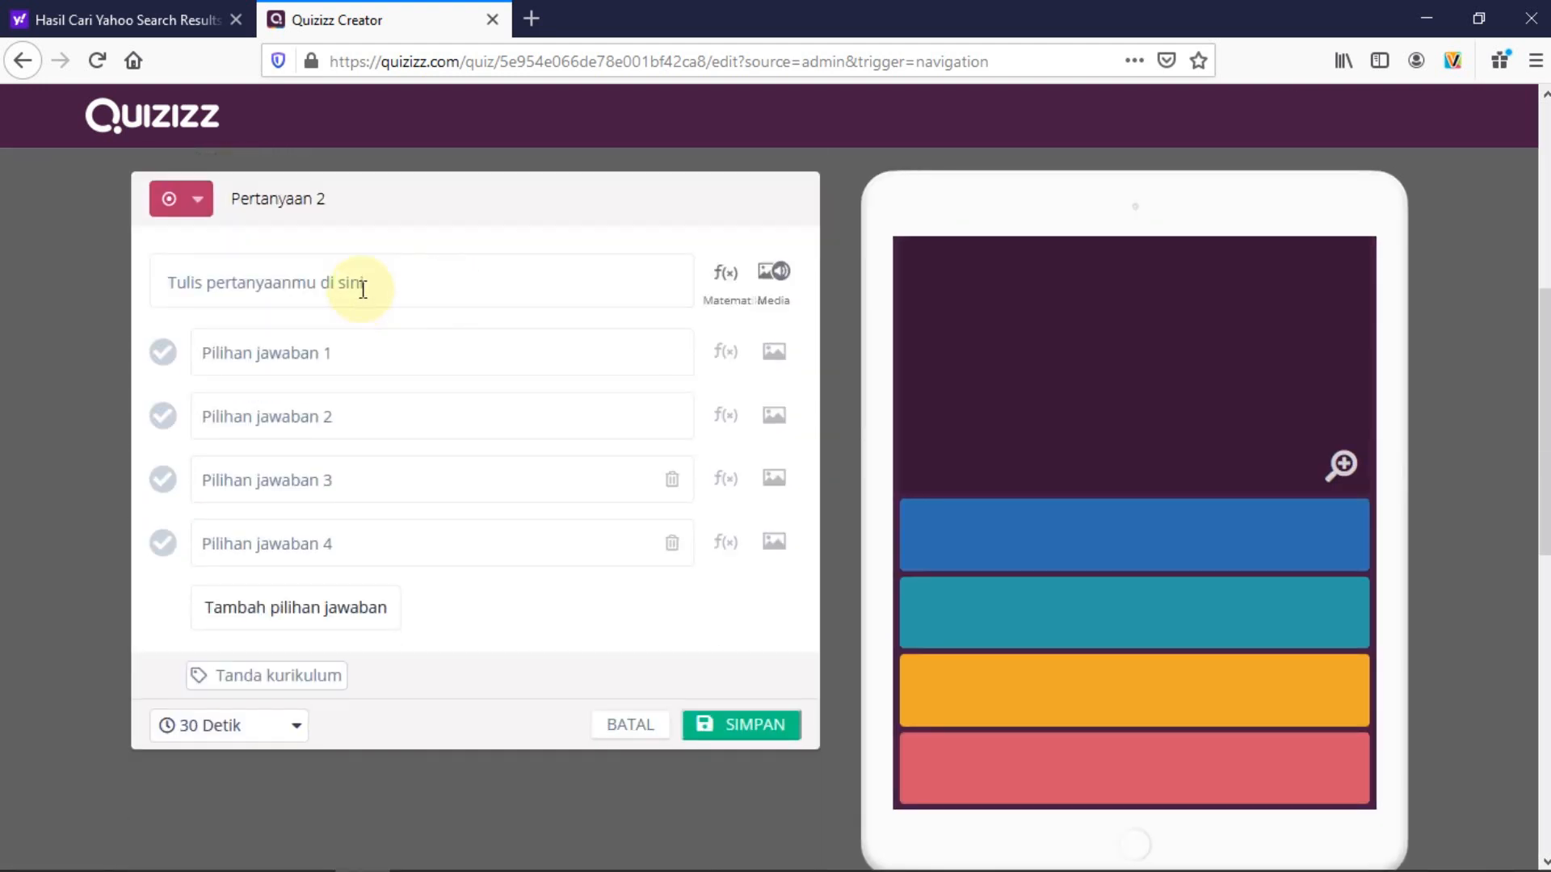
left_click(362, 290)
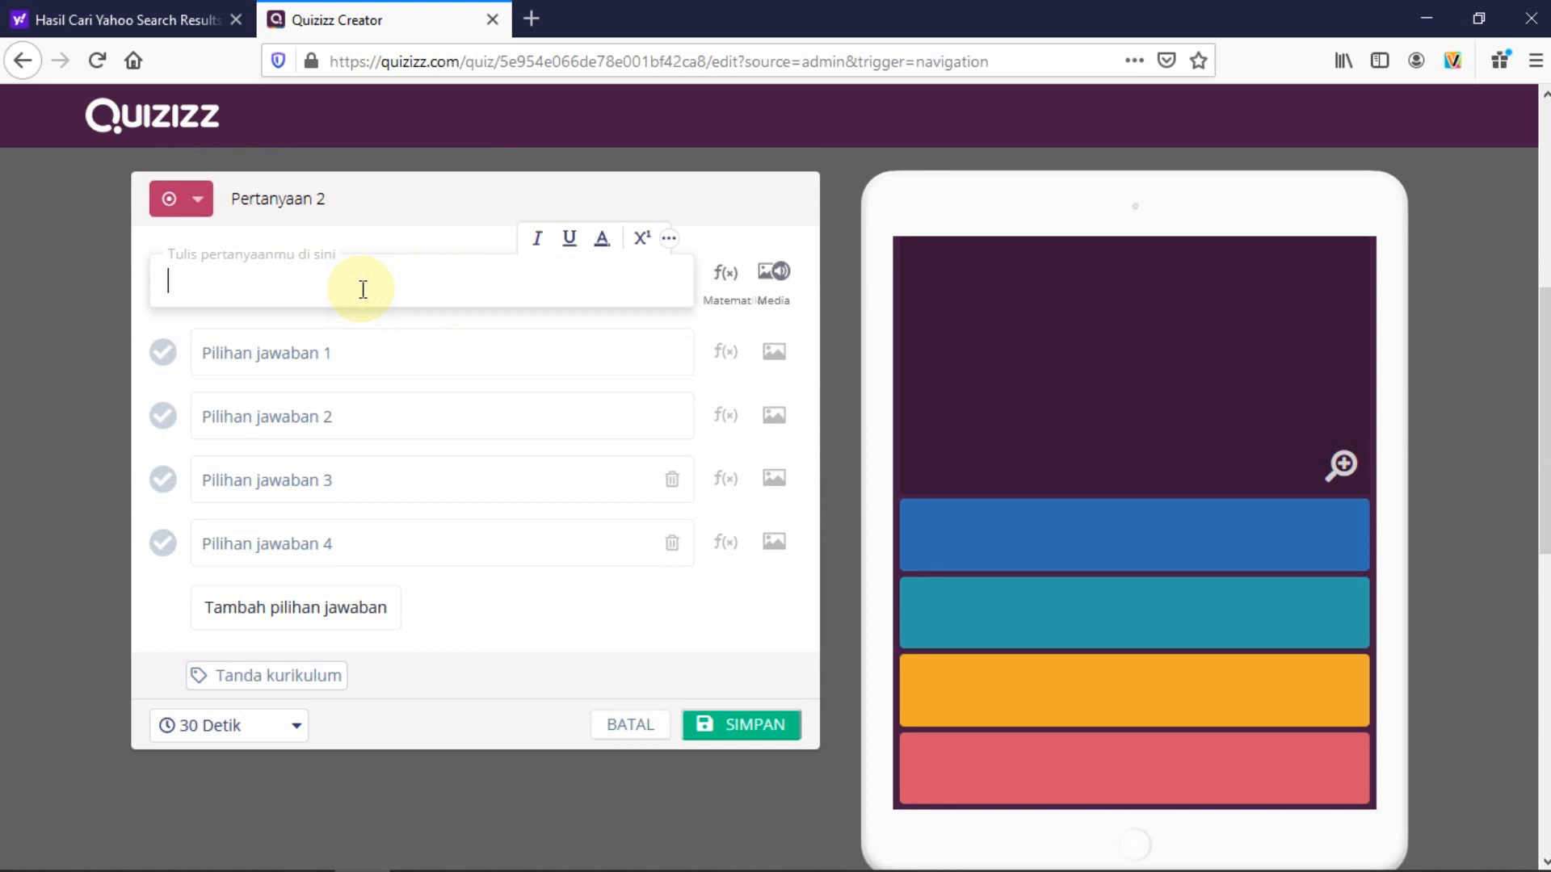
type("Dim")
key("BackSpace")
type("mana kamu sekolah")
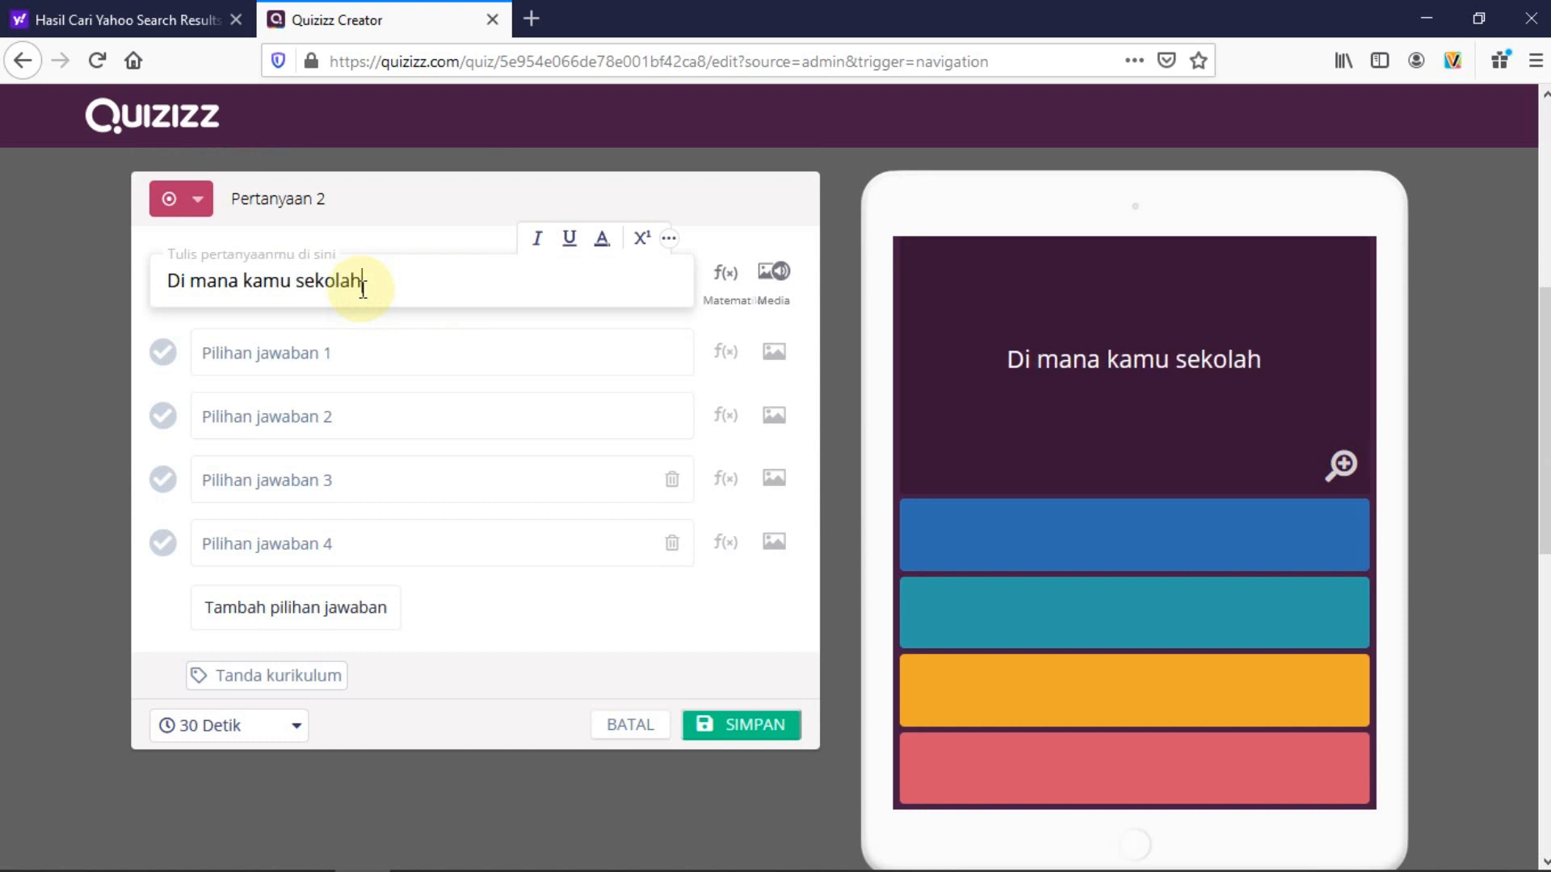
type("?")
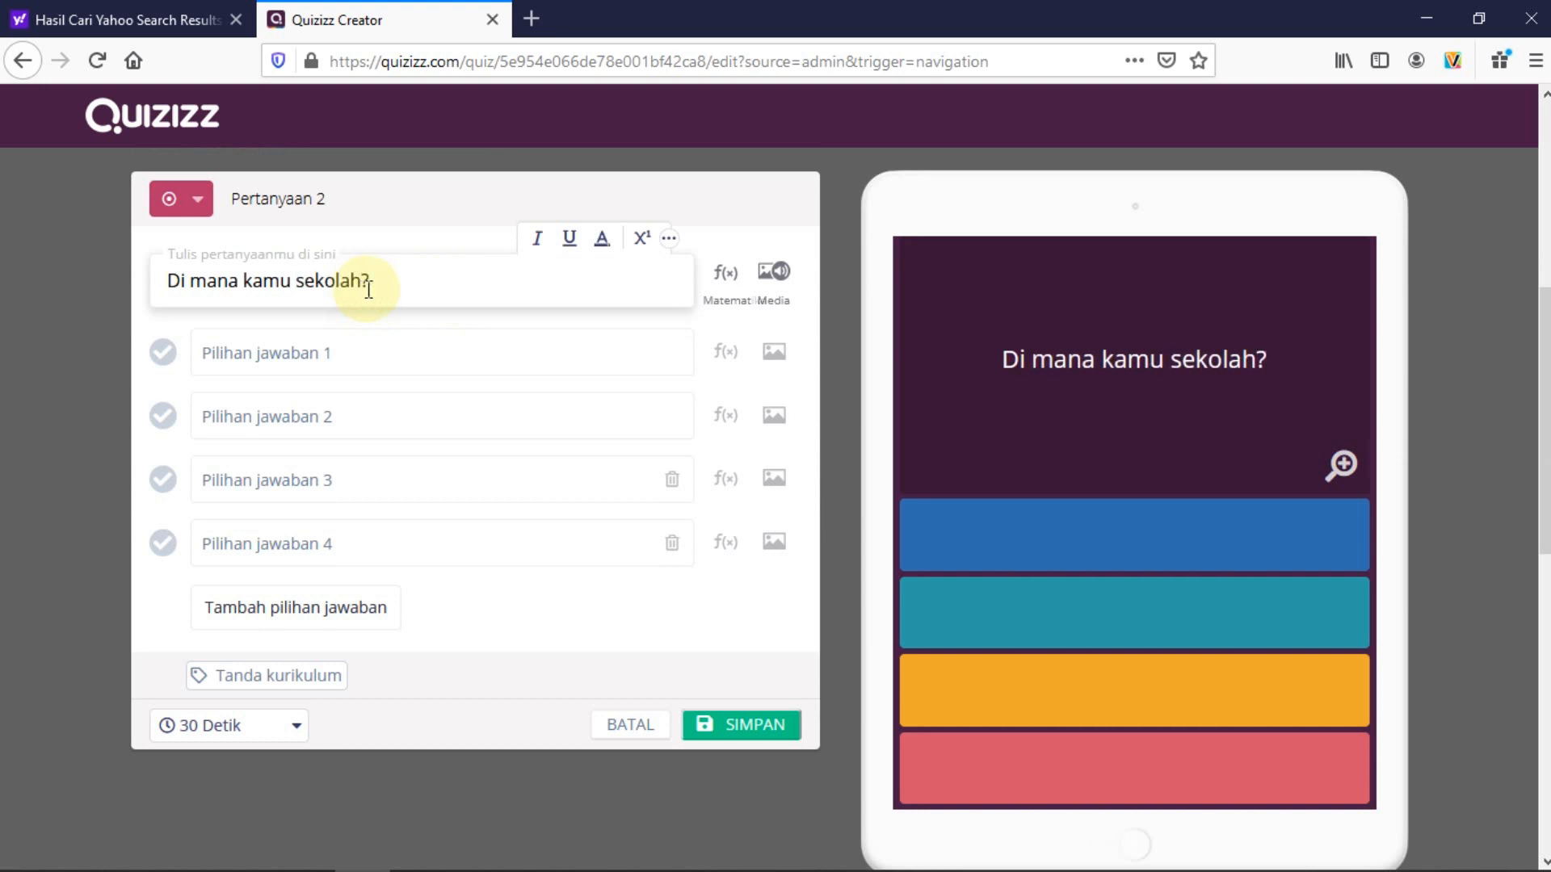
Upload the school building photo from Pictures as Pertanyaan 2's image
left_click(771, 285)
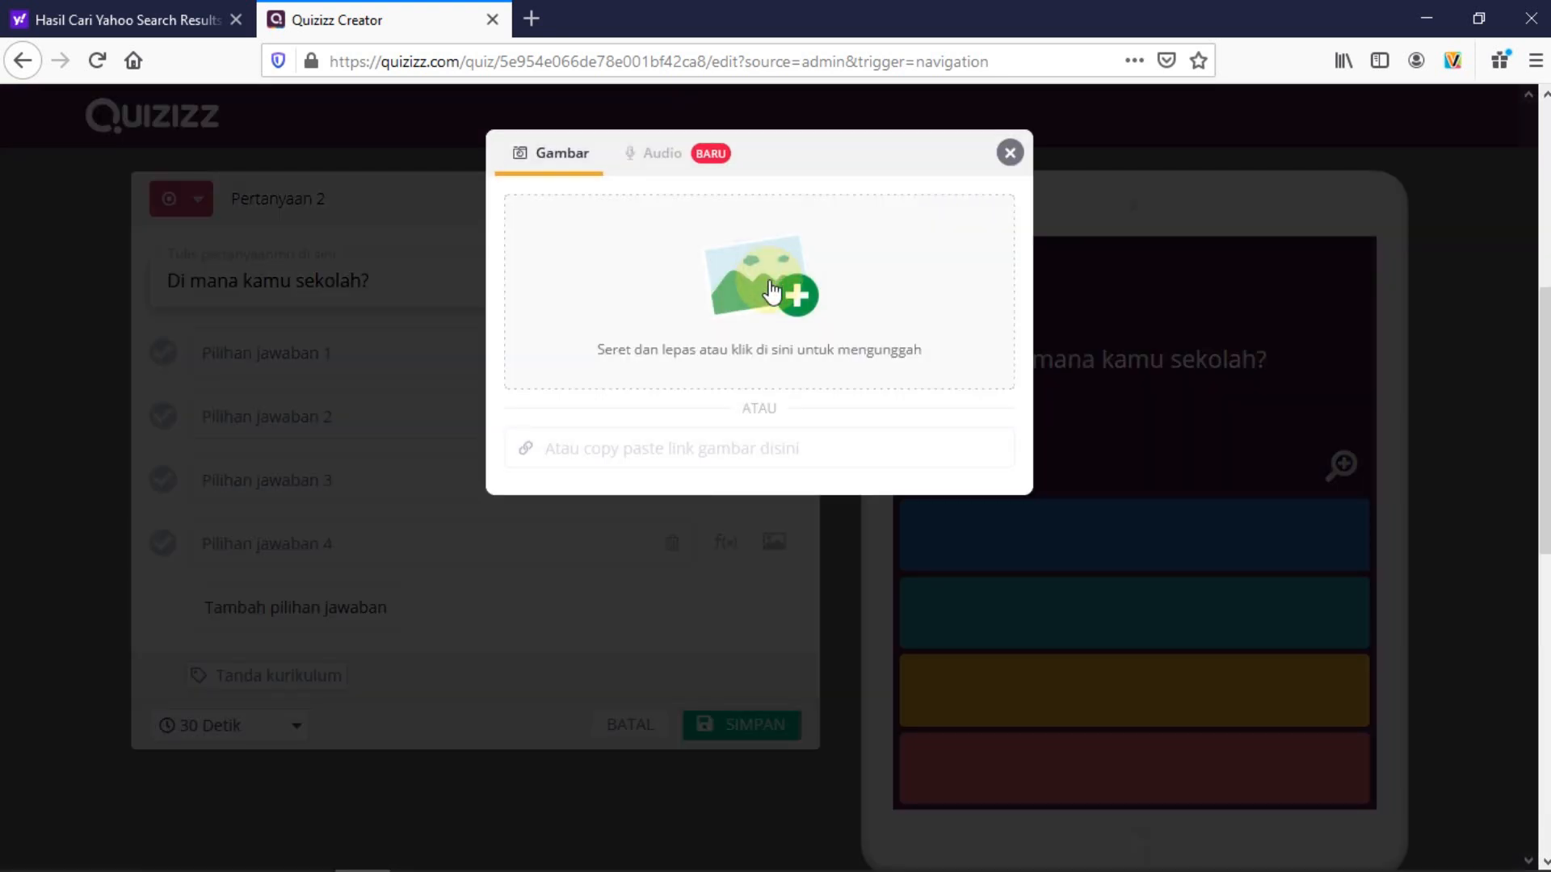
left_click(795, 296)
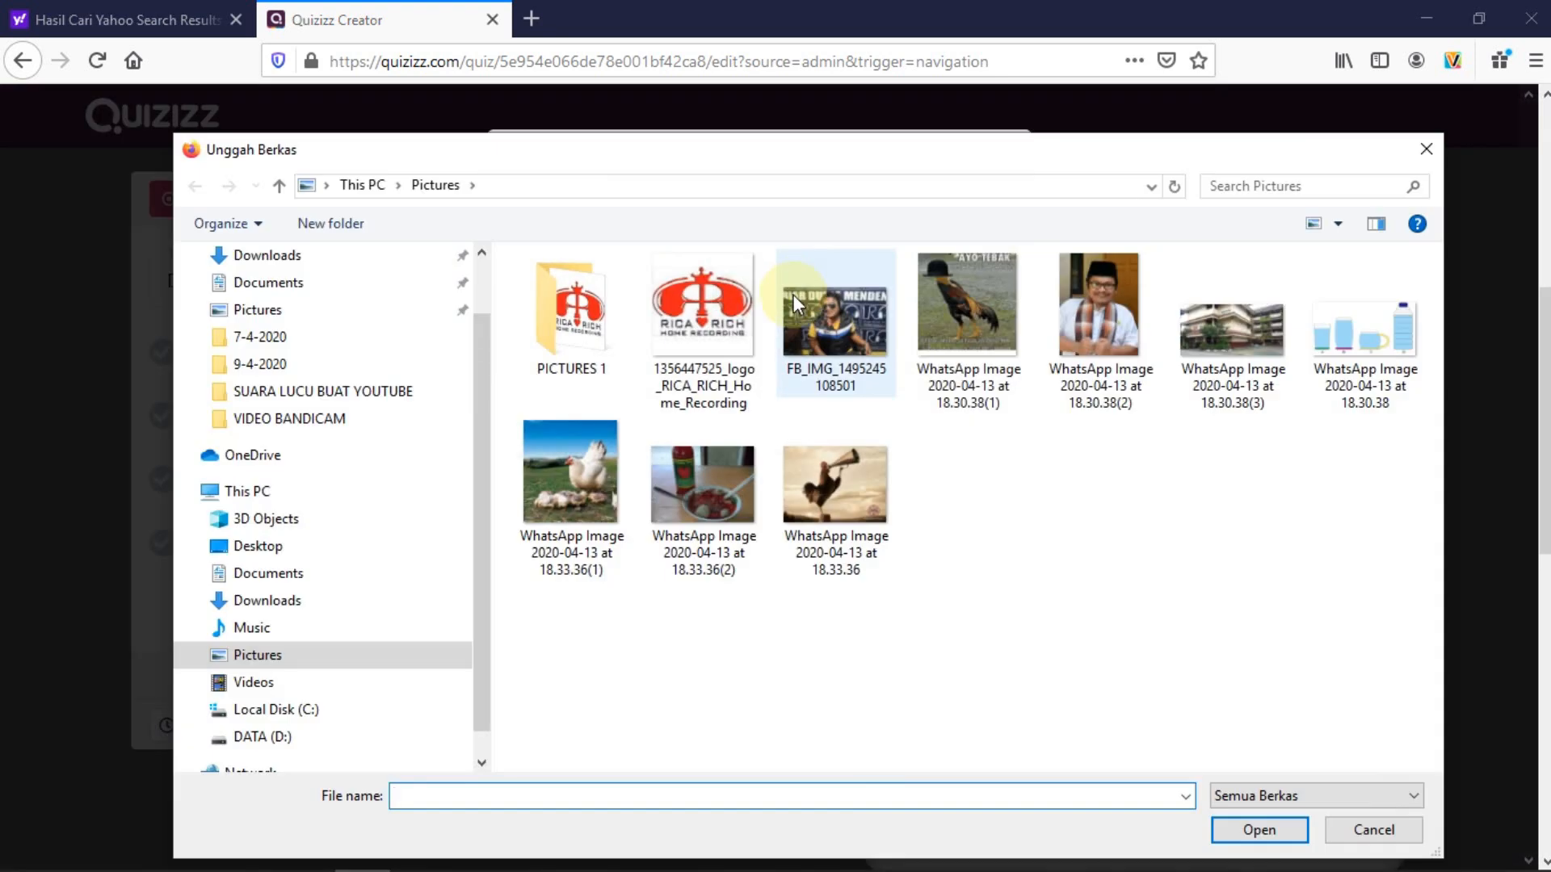
double_click(1211, 355)
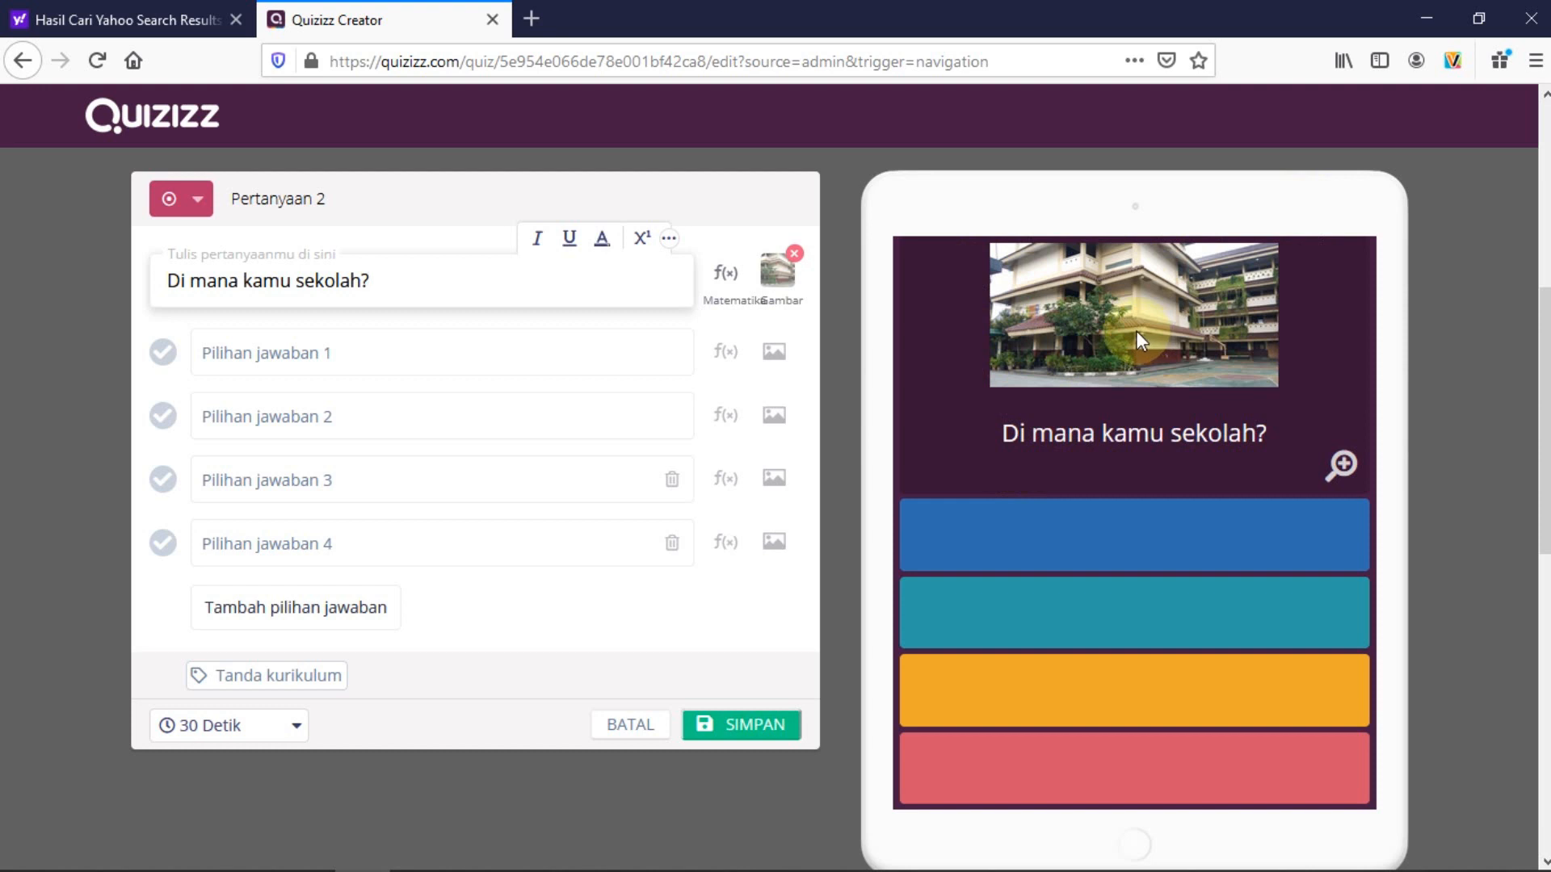
Enter the answers SDN Tegal Alur 06 Pagi, 07 Pagi, 08 Pagi and 09 Pagi
left_click(276, 349)
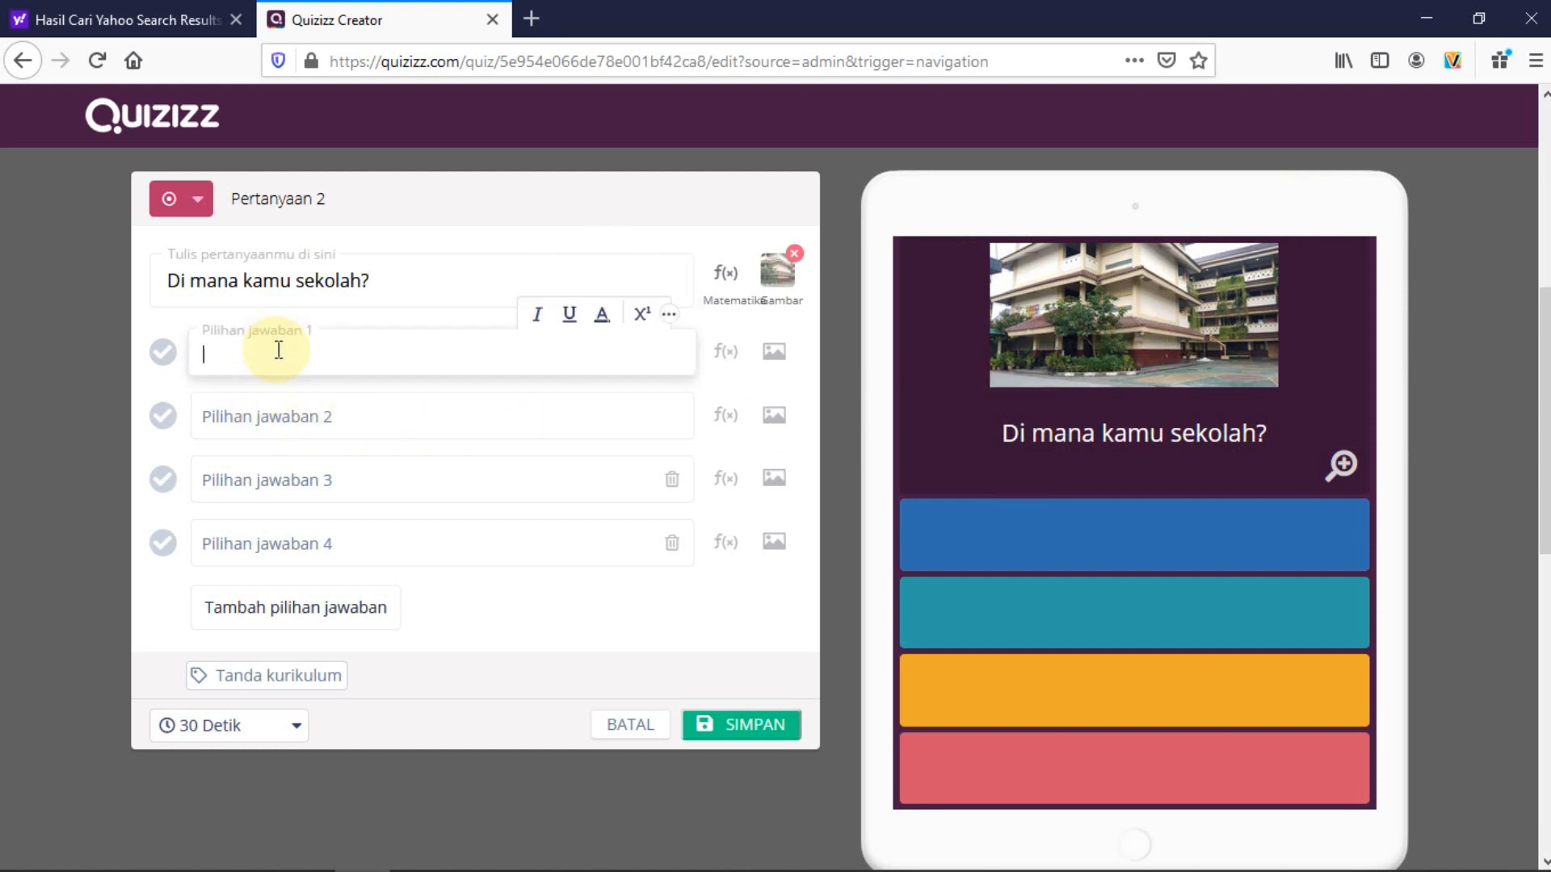
type("SDN TE")
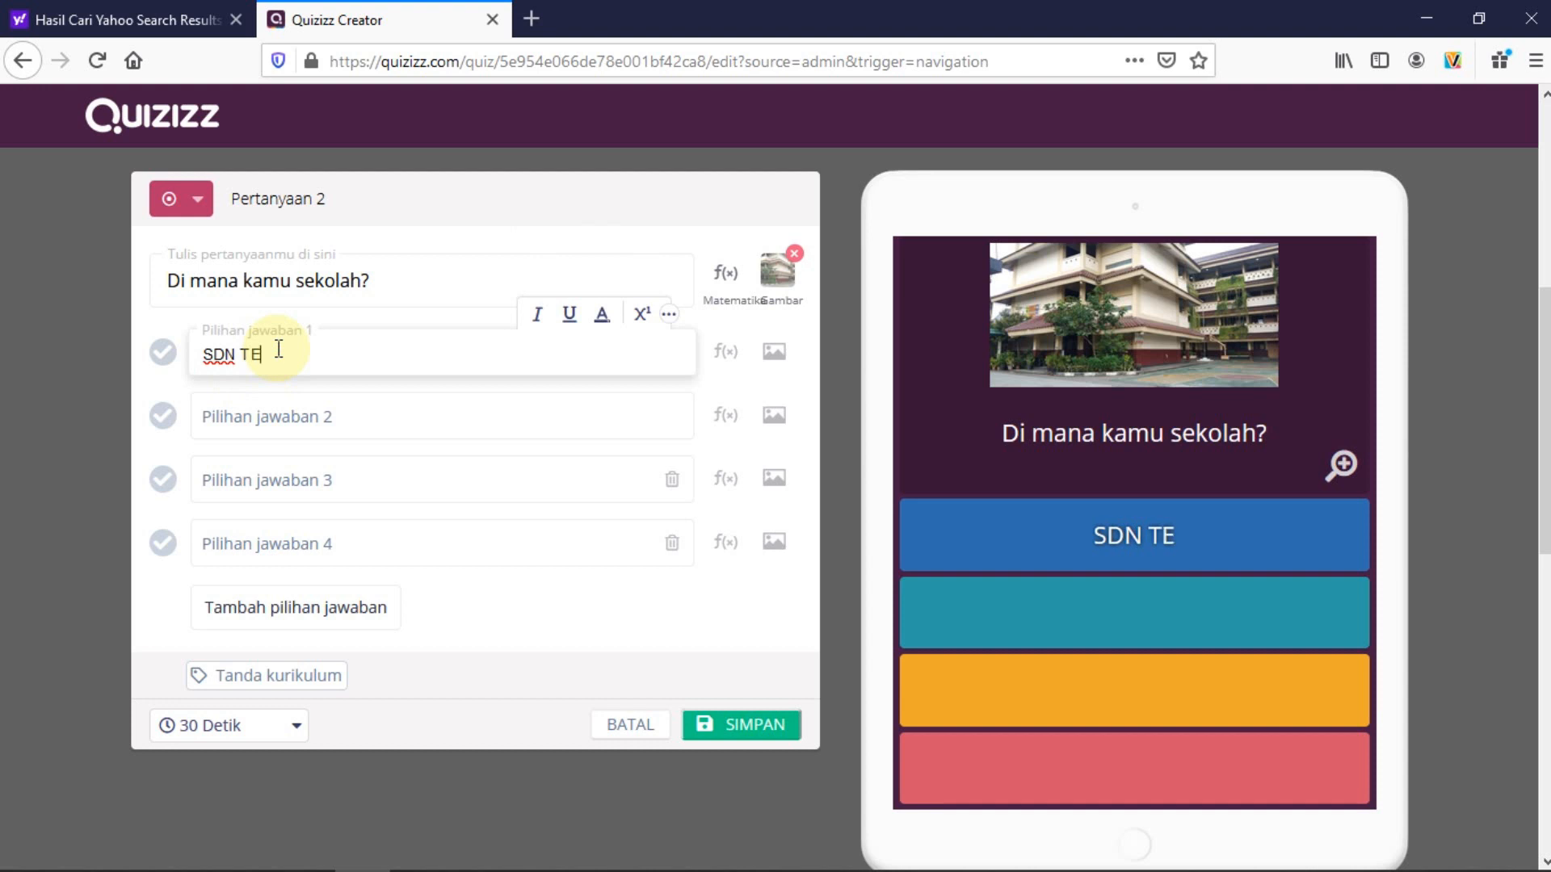
key("BackSpace")
type("egal")
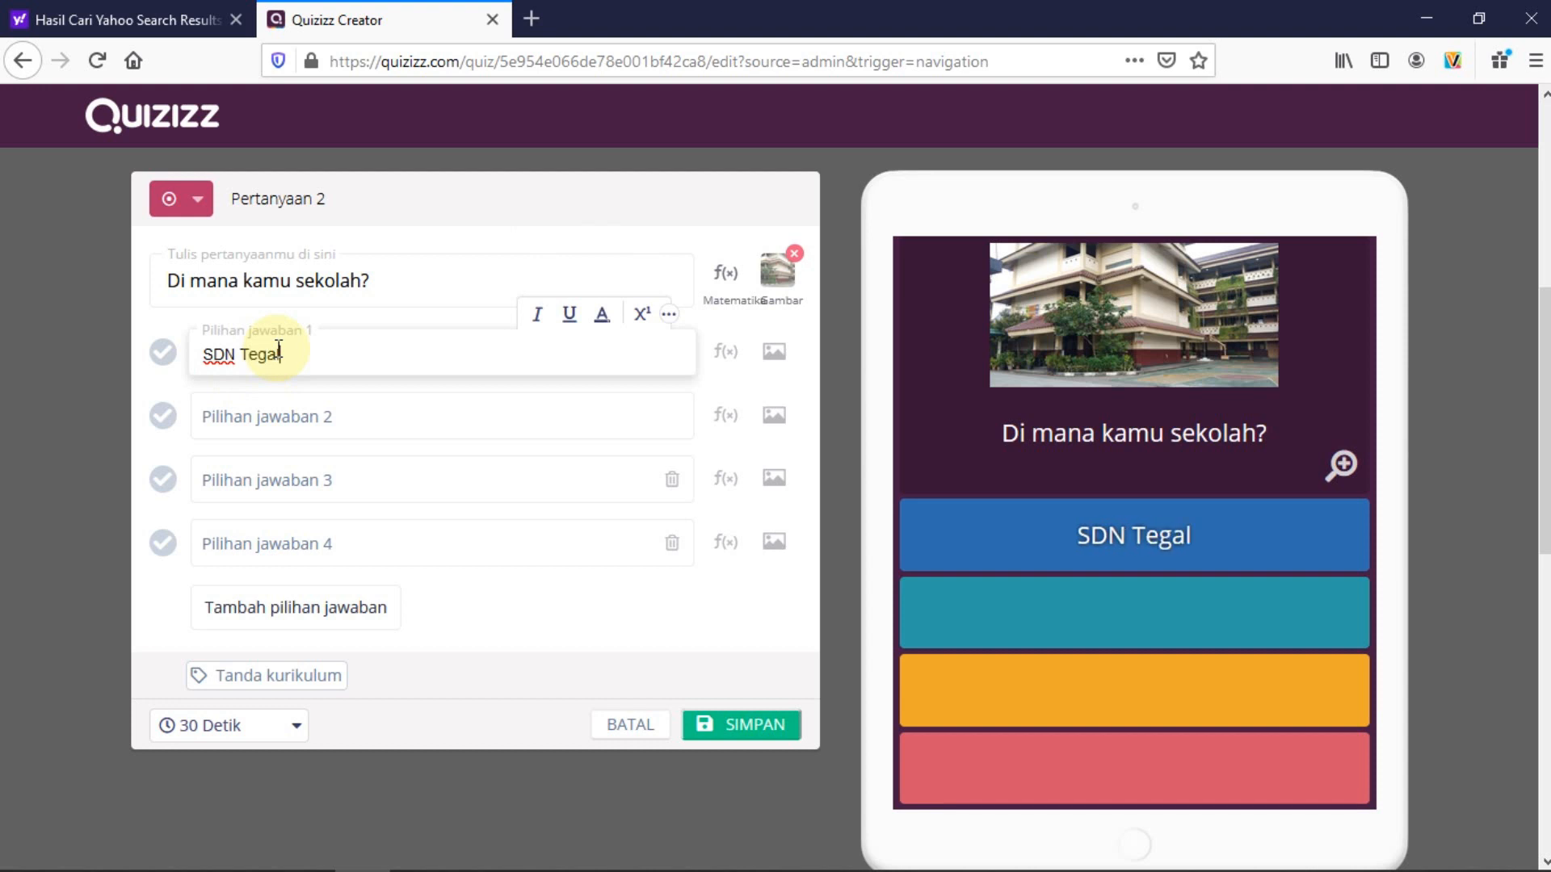
type(" Alur 06 Pagi")
left_click(308, 407)
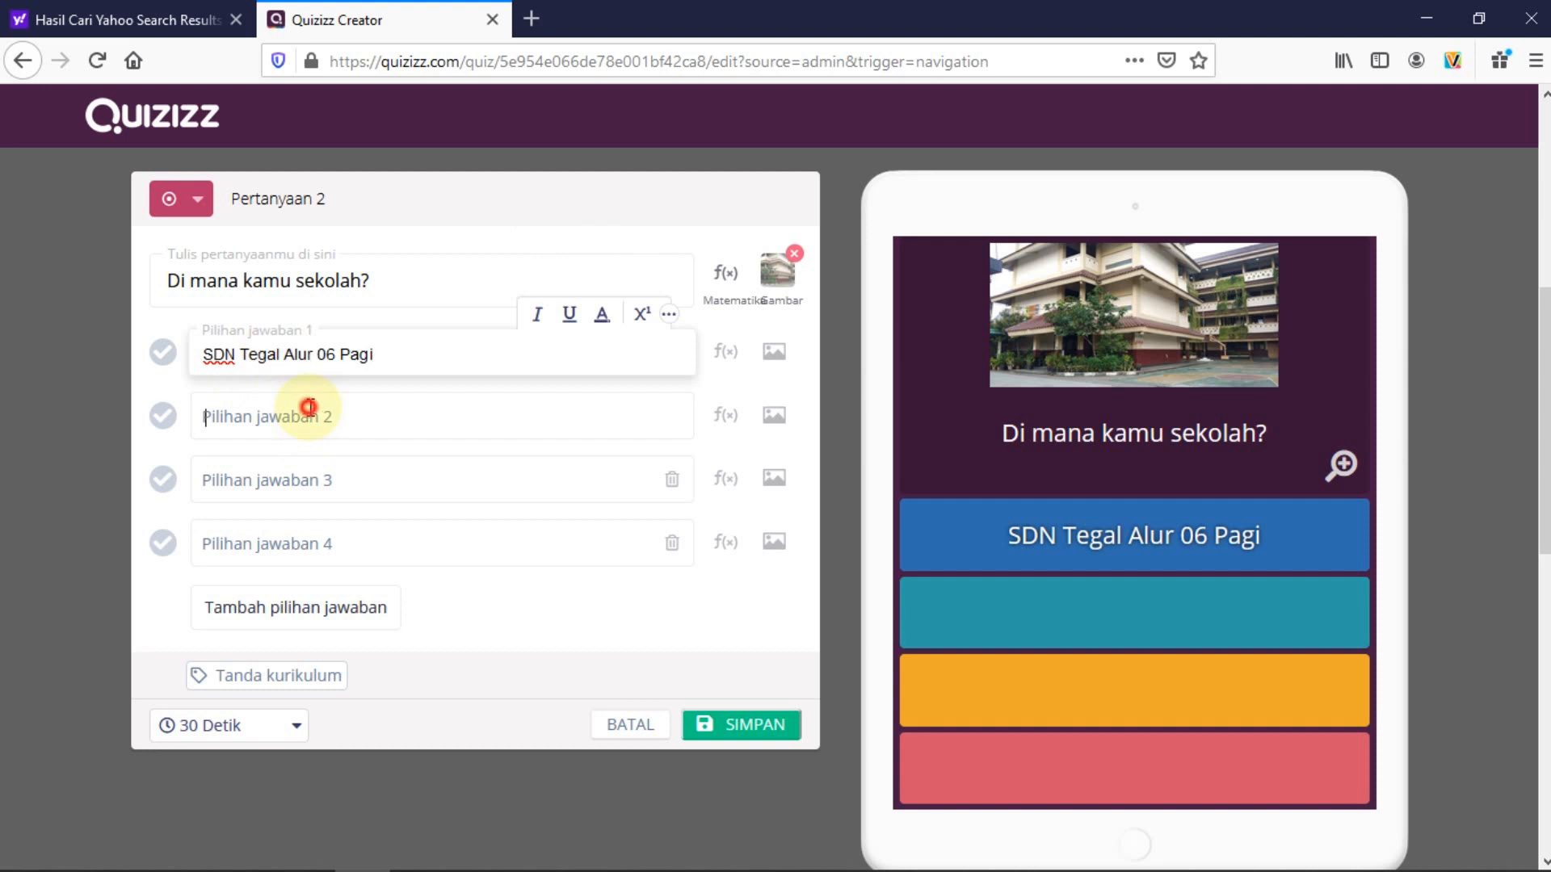
type("SDN Tegal Alur 07 ")
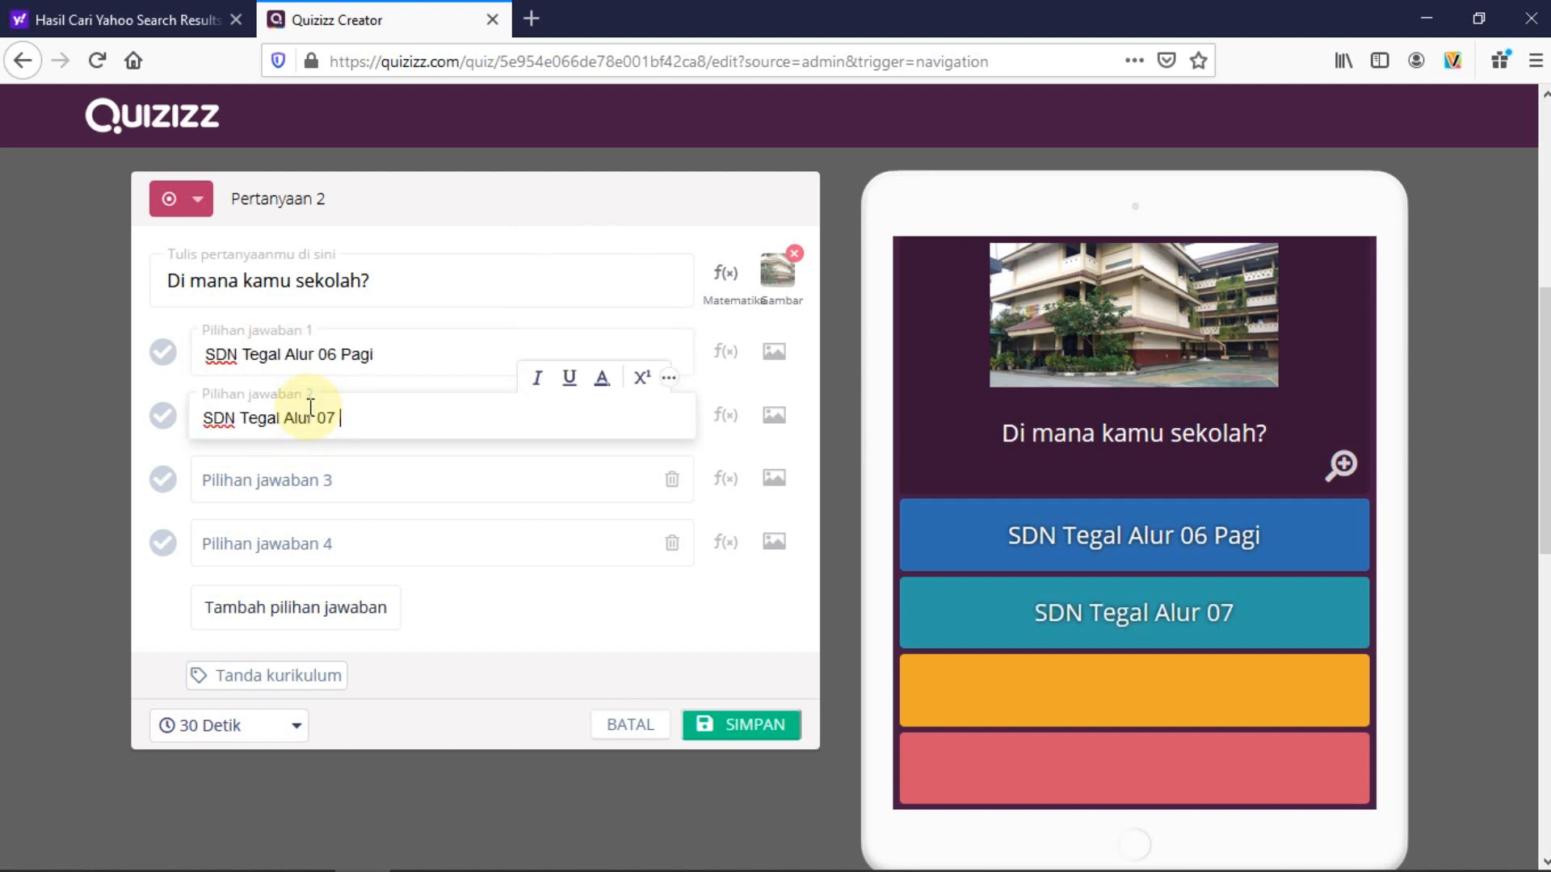
type("Pagi")
left_click(320, 481)
type("SDN ")
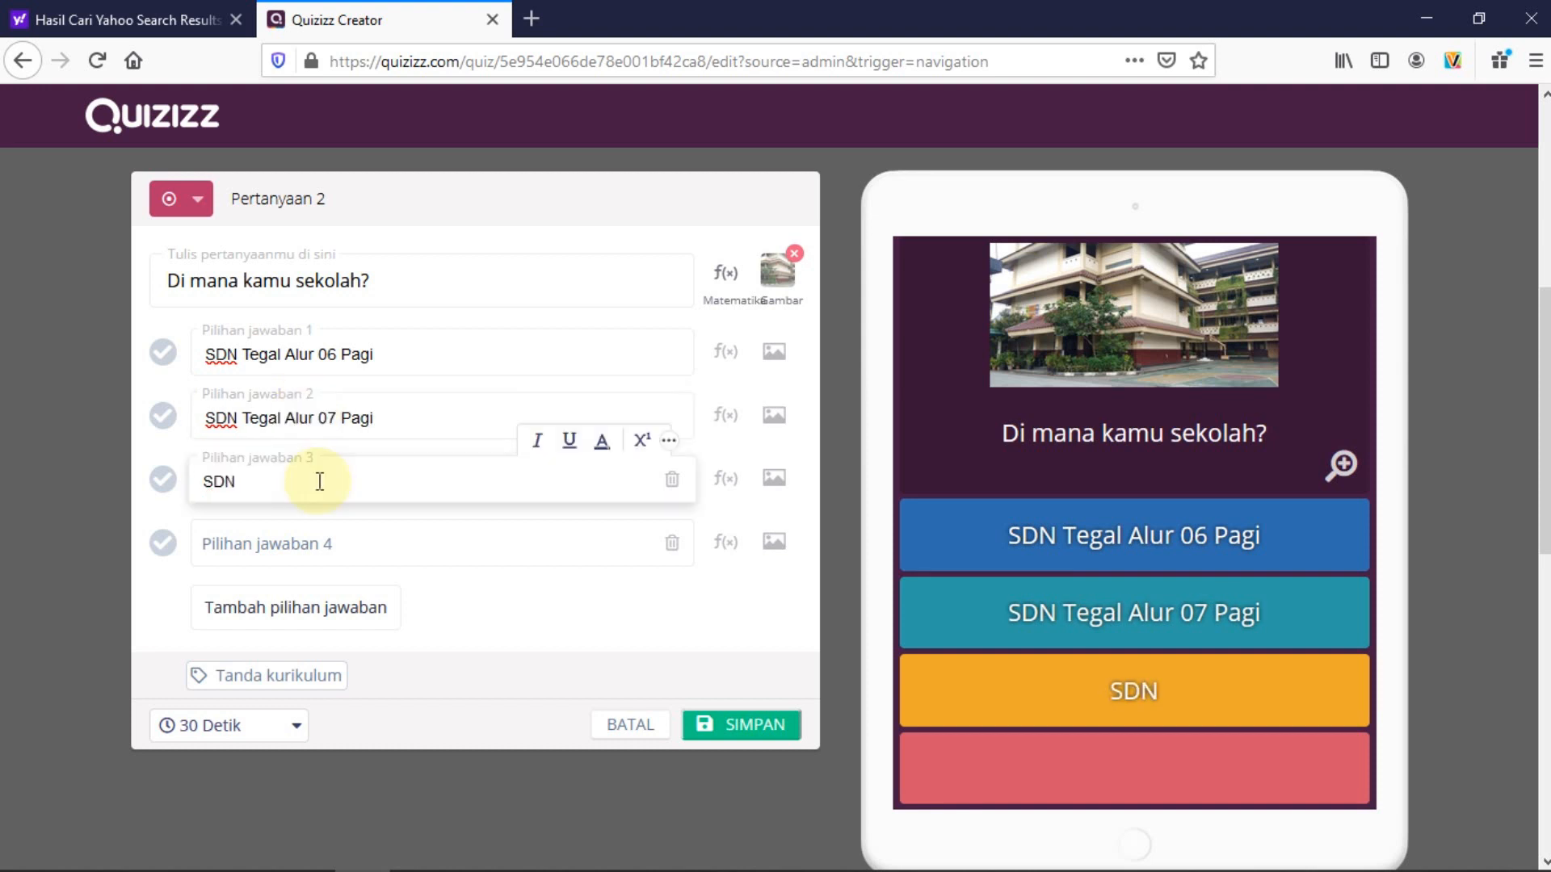
type("Tegal Alur 0")
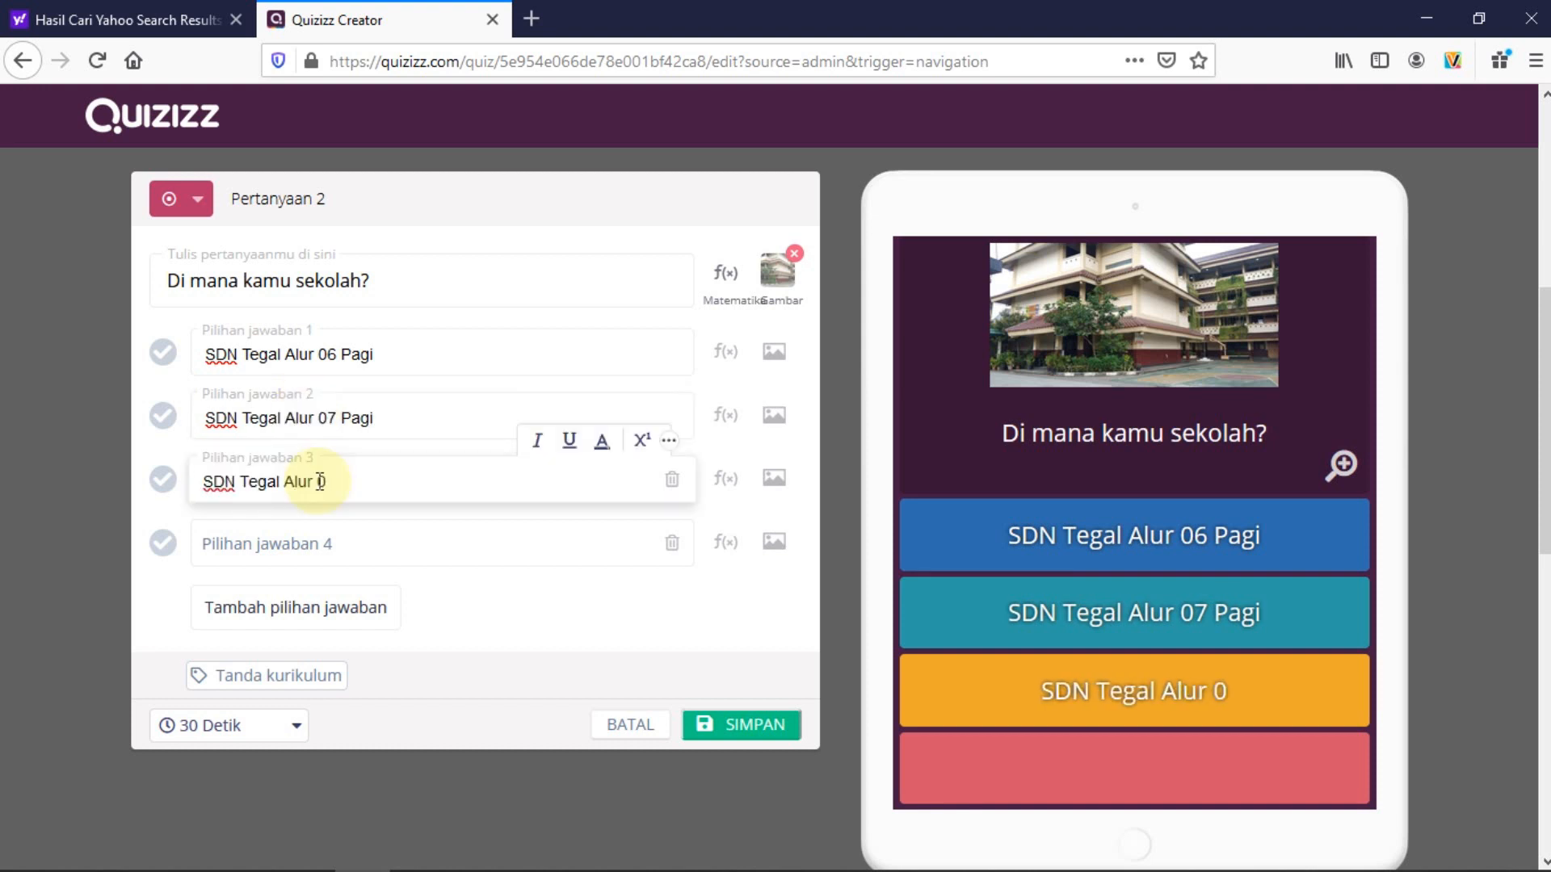
type("8 Pagi")
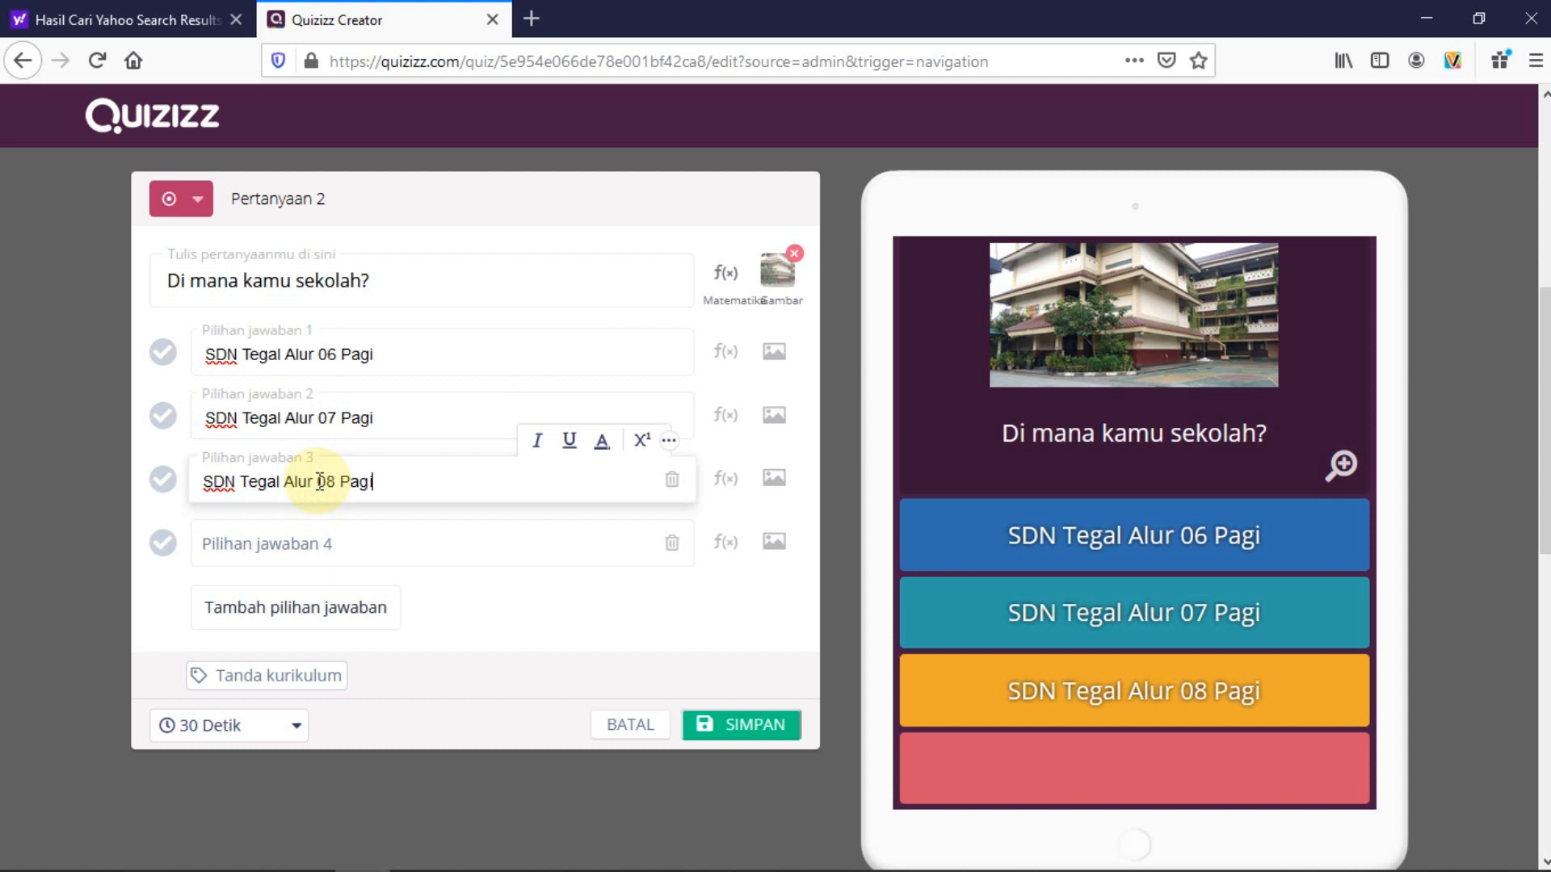
left_click(327, 548)
type("SDN Tegal Alur 09 Pagi")
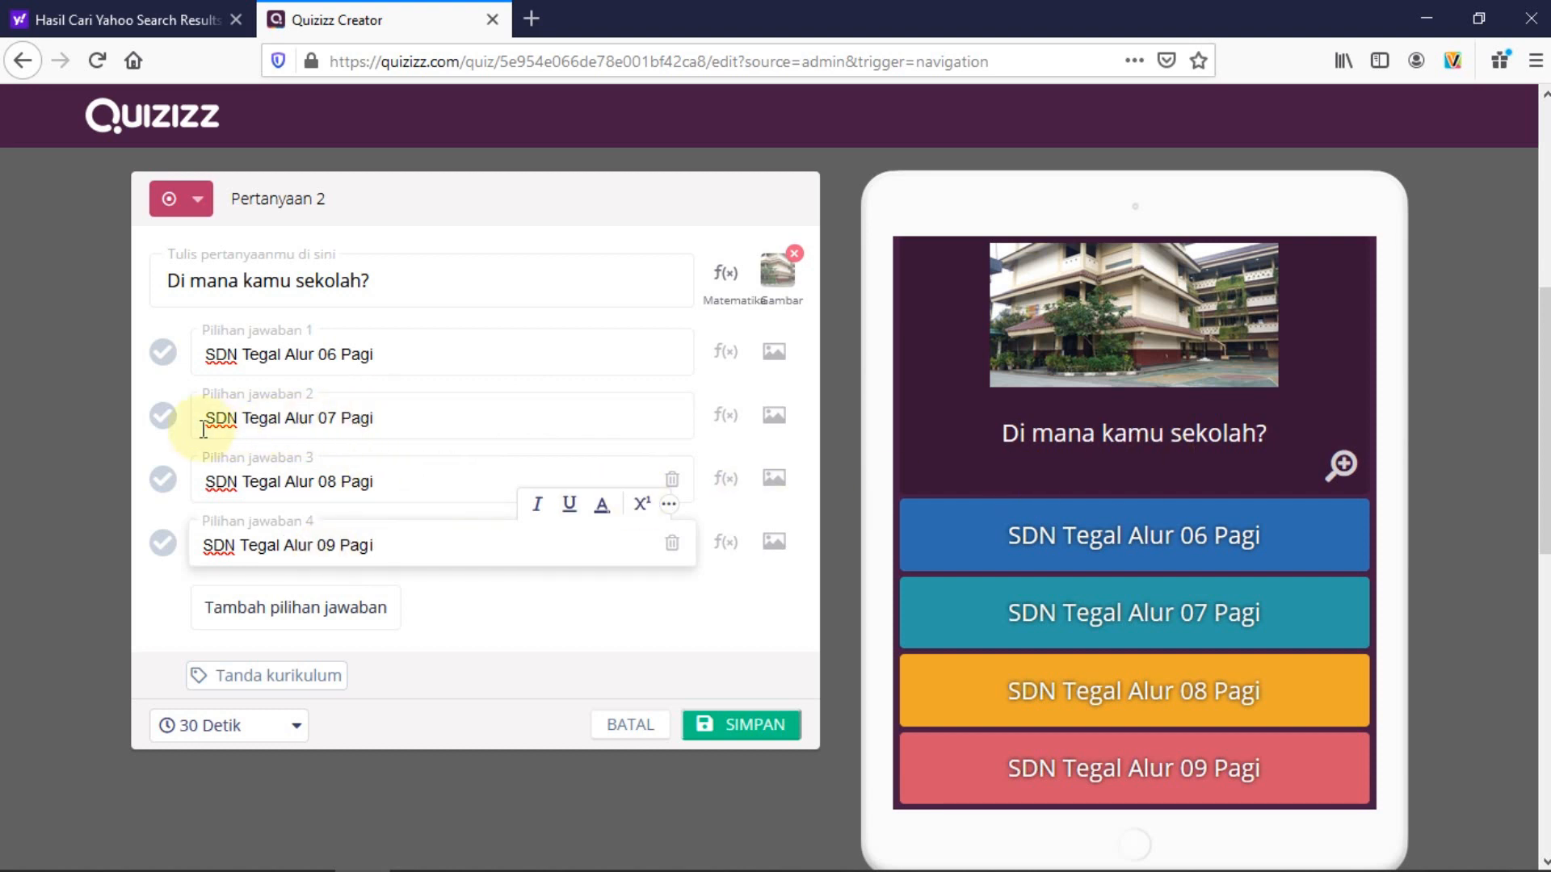
Mark SDN Tegal Alur 07 Pagi as correct and set the time limit to 60 Detik
left_click(163, 416)
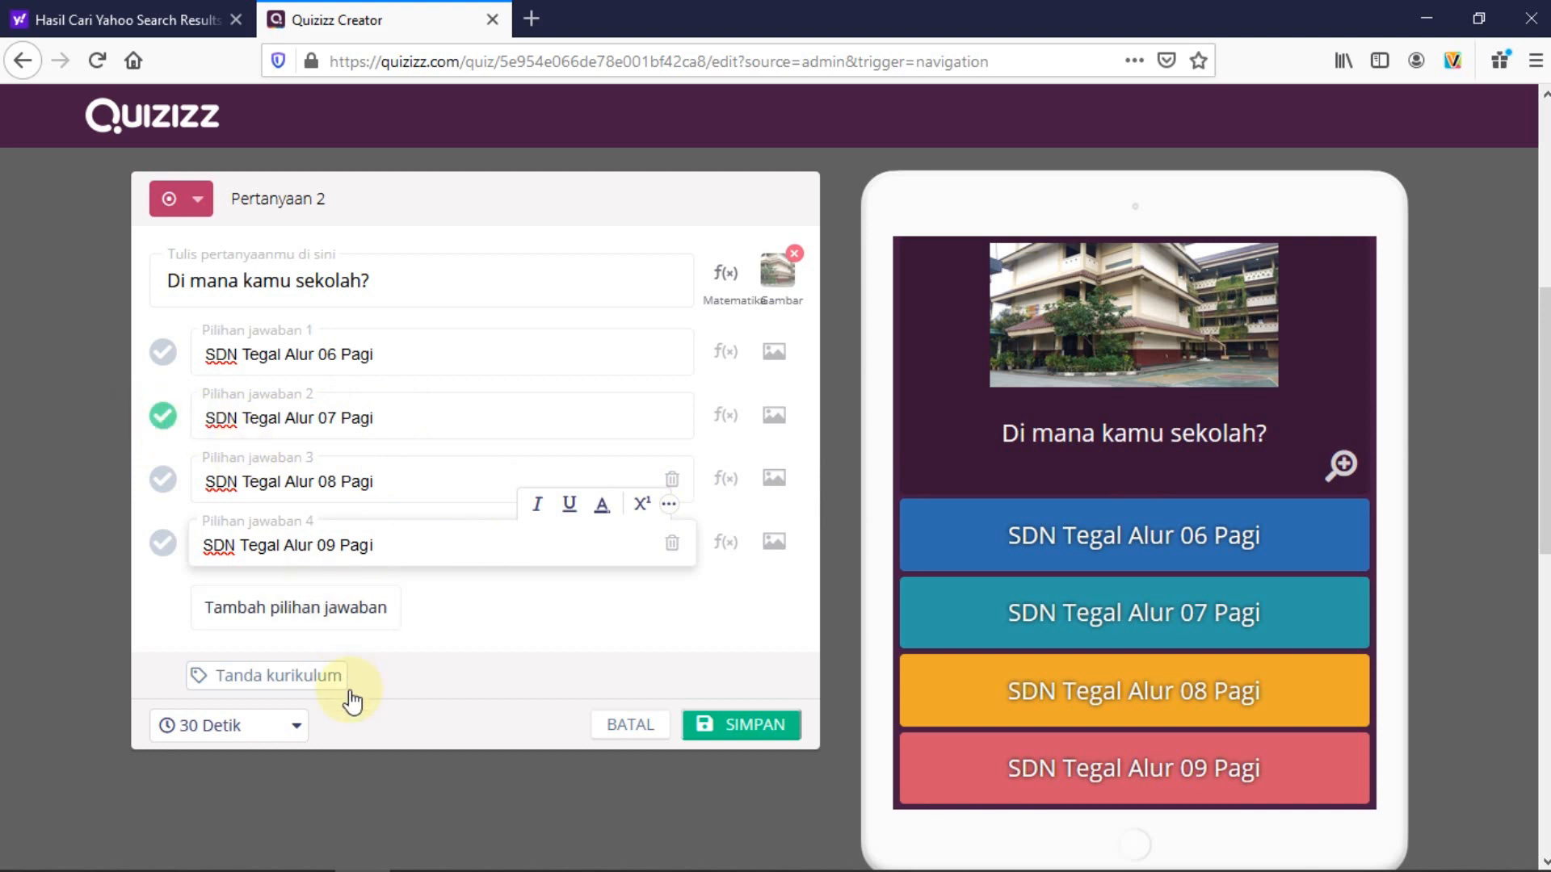
left_click(292, 725)
left_click(208, 575)
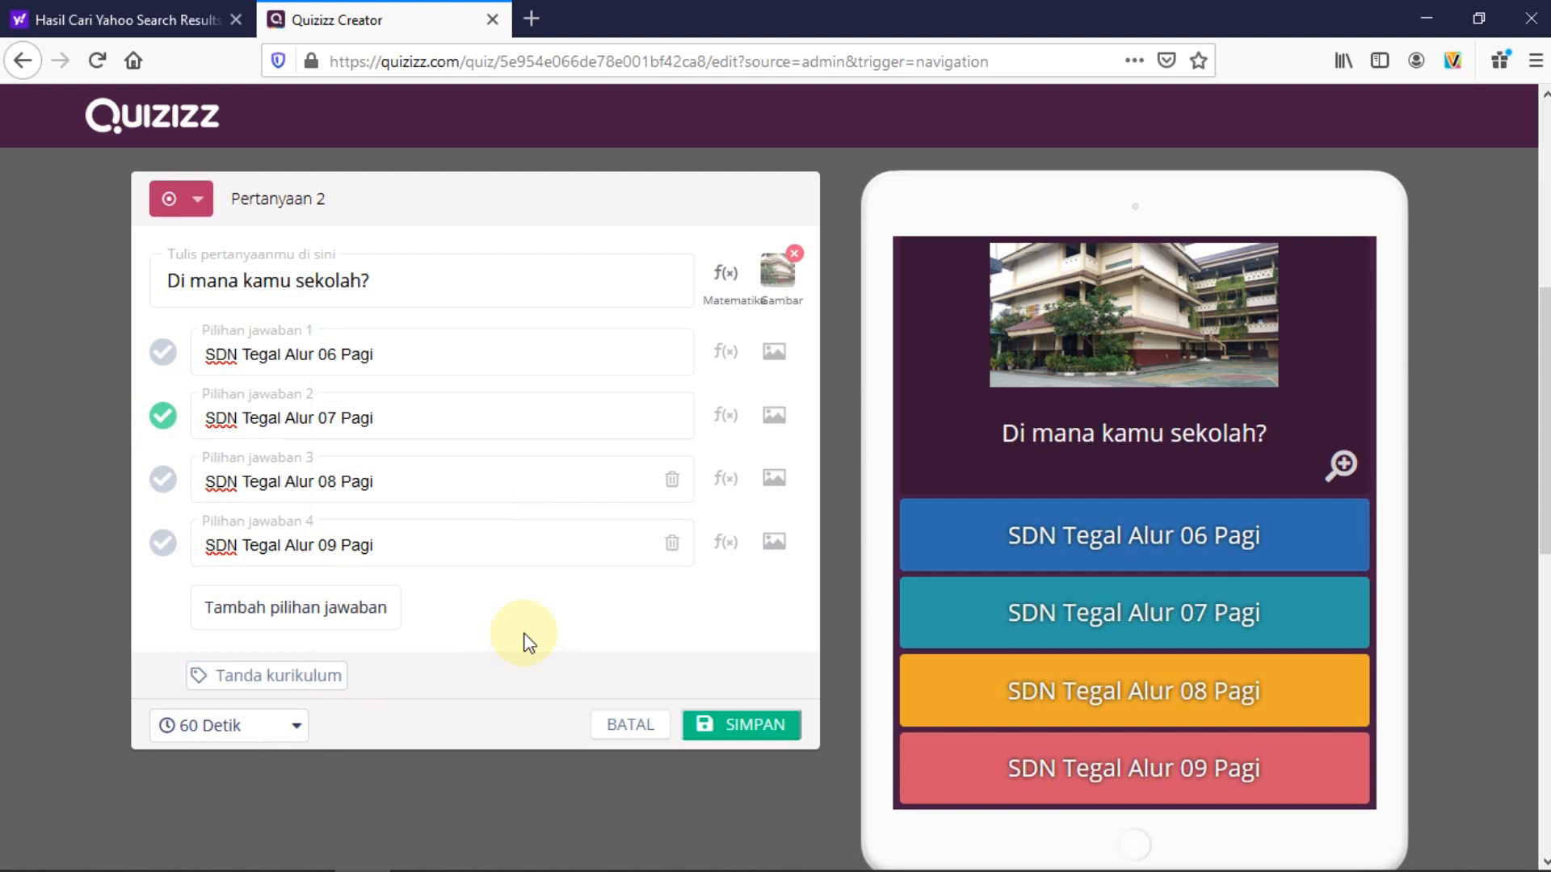
Save question 2 and add a new Pilihan ganda question
left_click(739, 727)
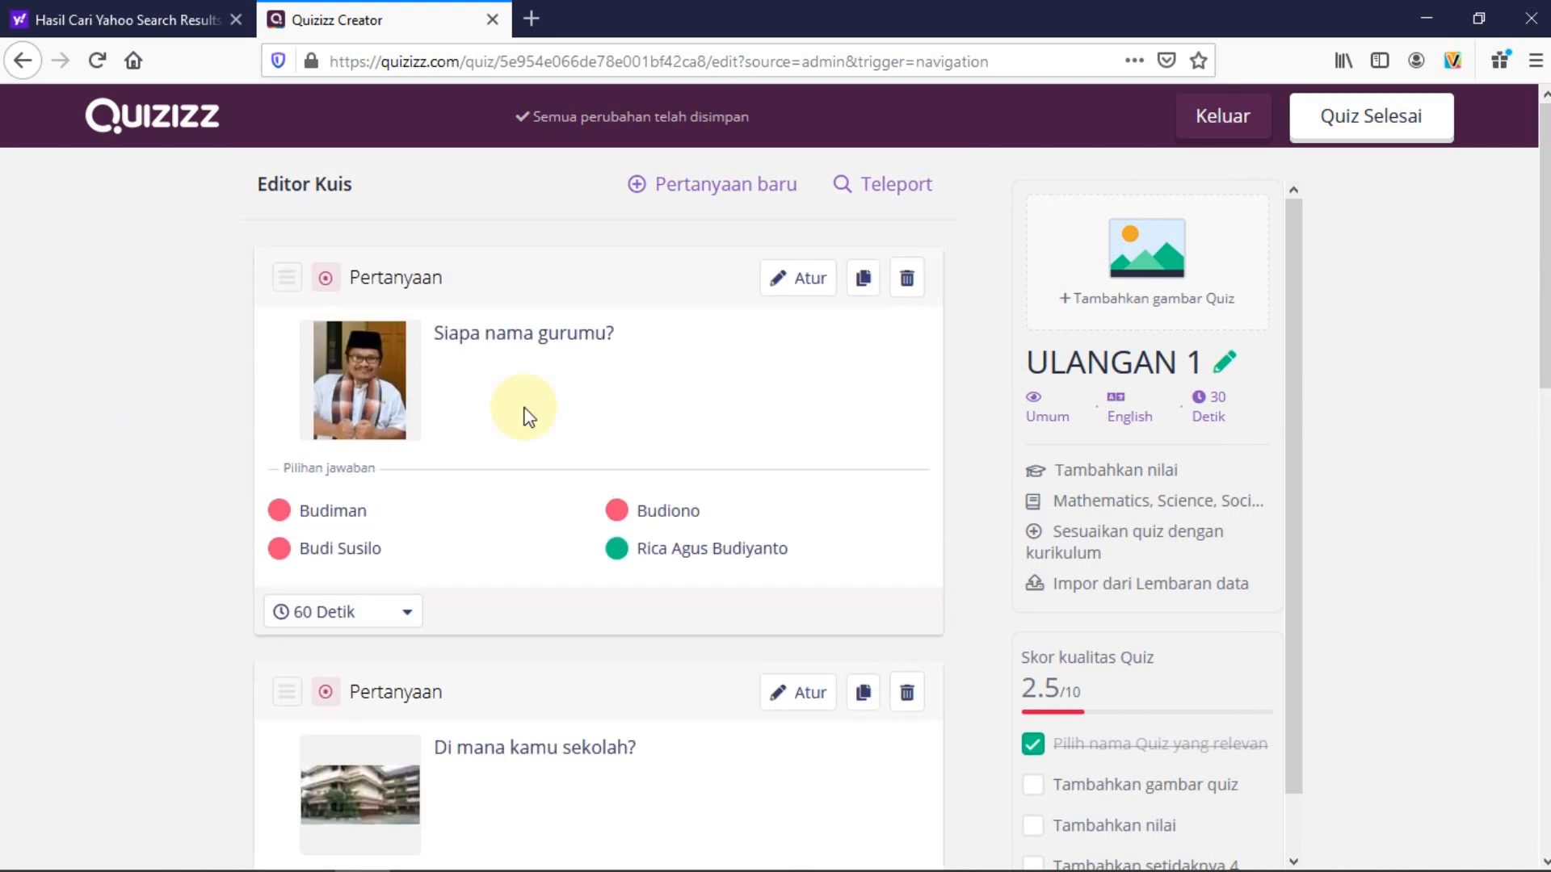
left_click(634, 186)
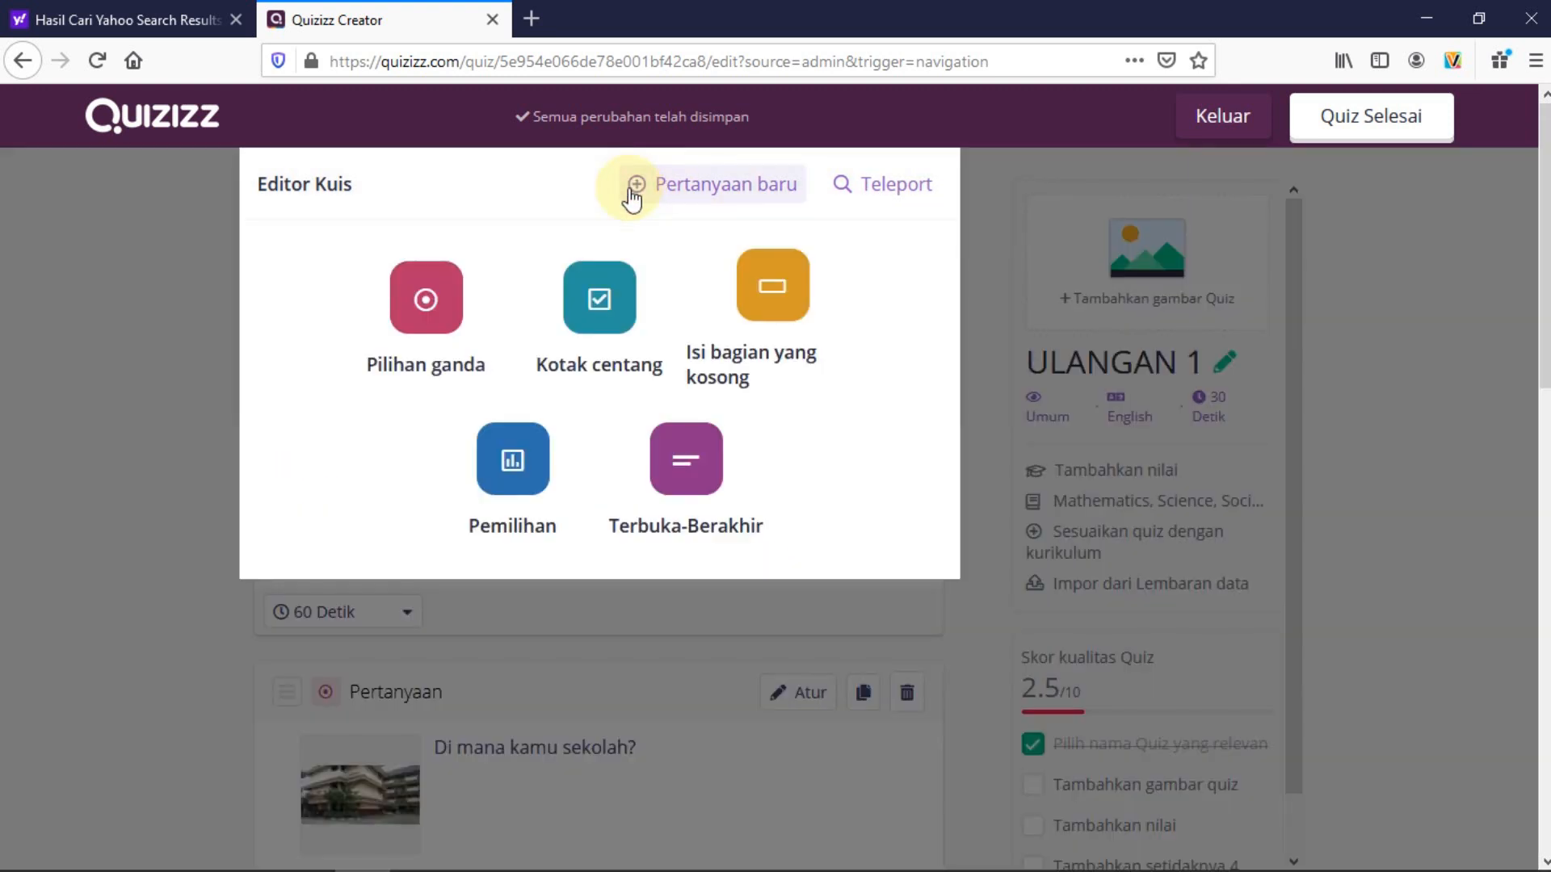
left_click(433, 308)
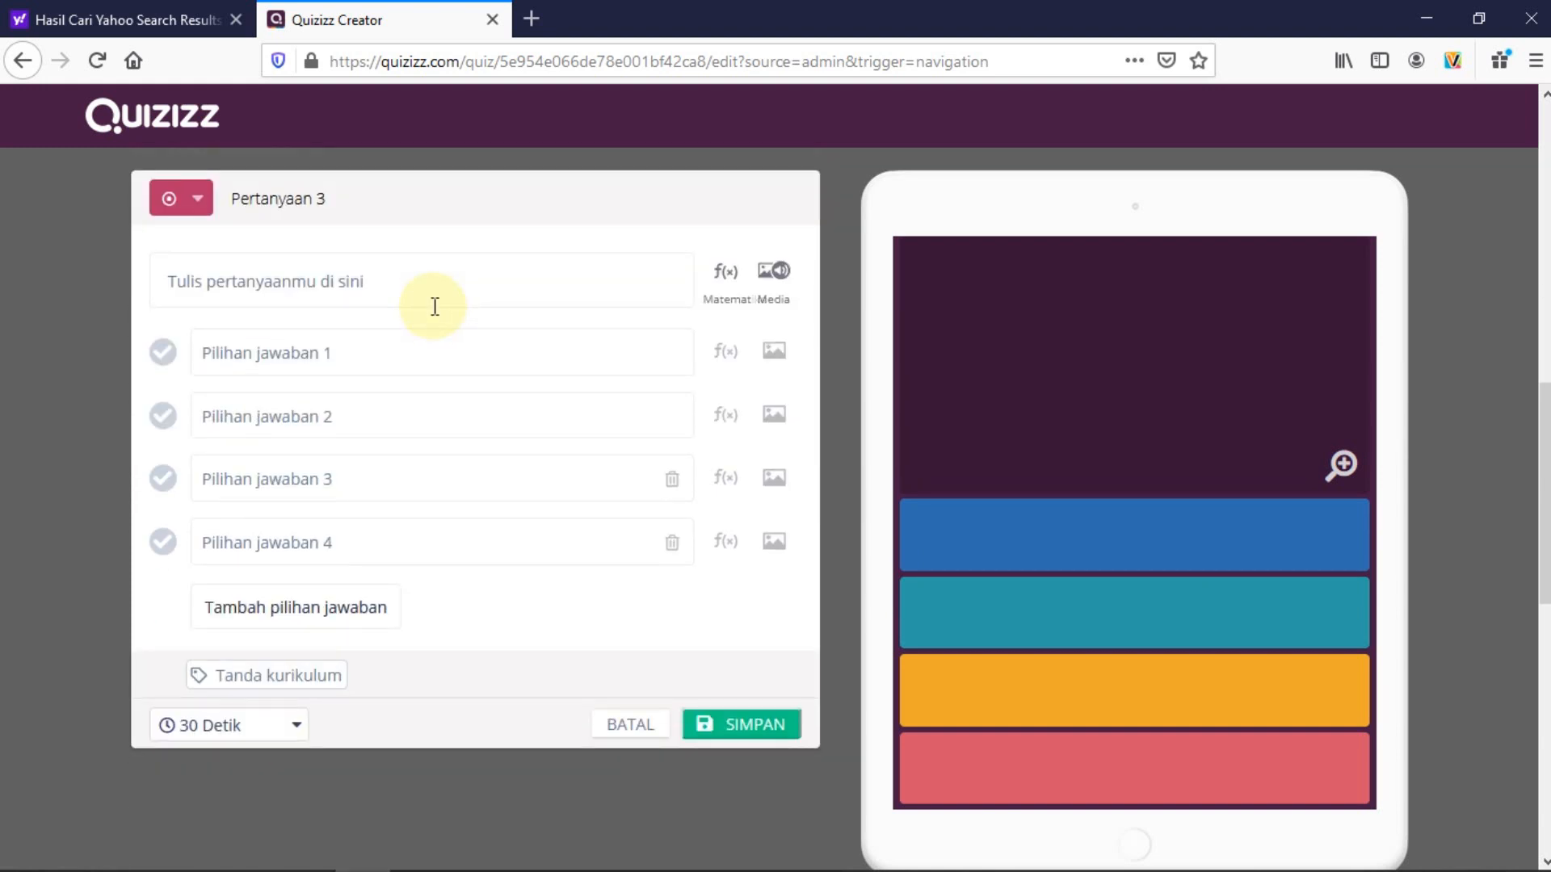
Place the caret in Pertanyaan 3's question field and bring up the equation editor
left_click(389, 280)
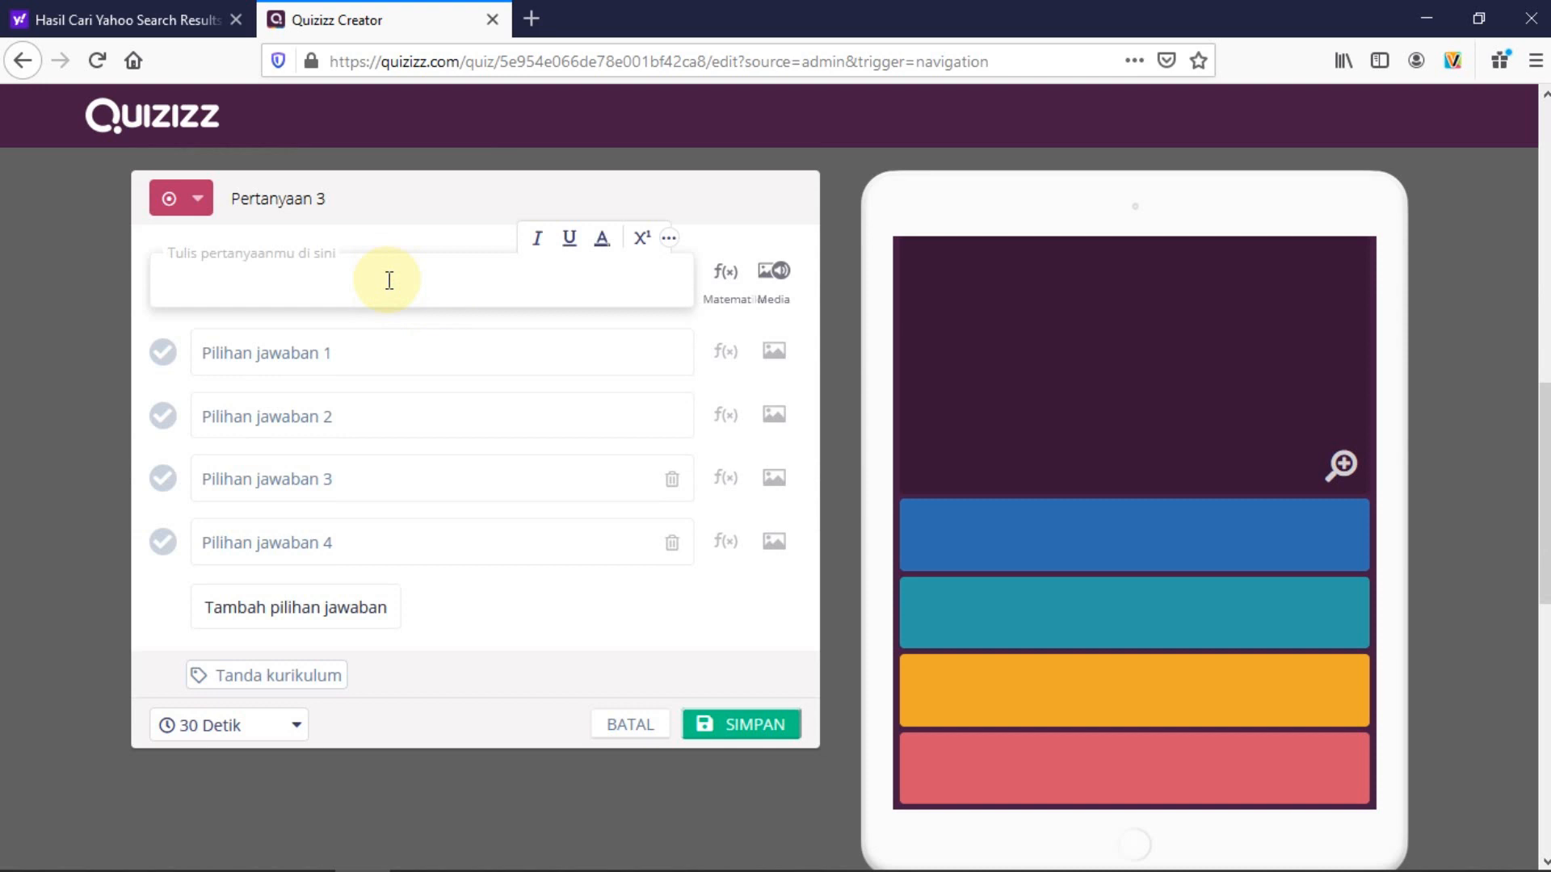
left_click(264, 284)
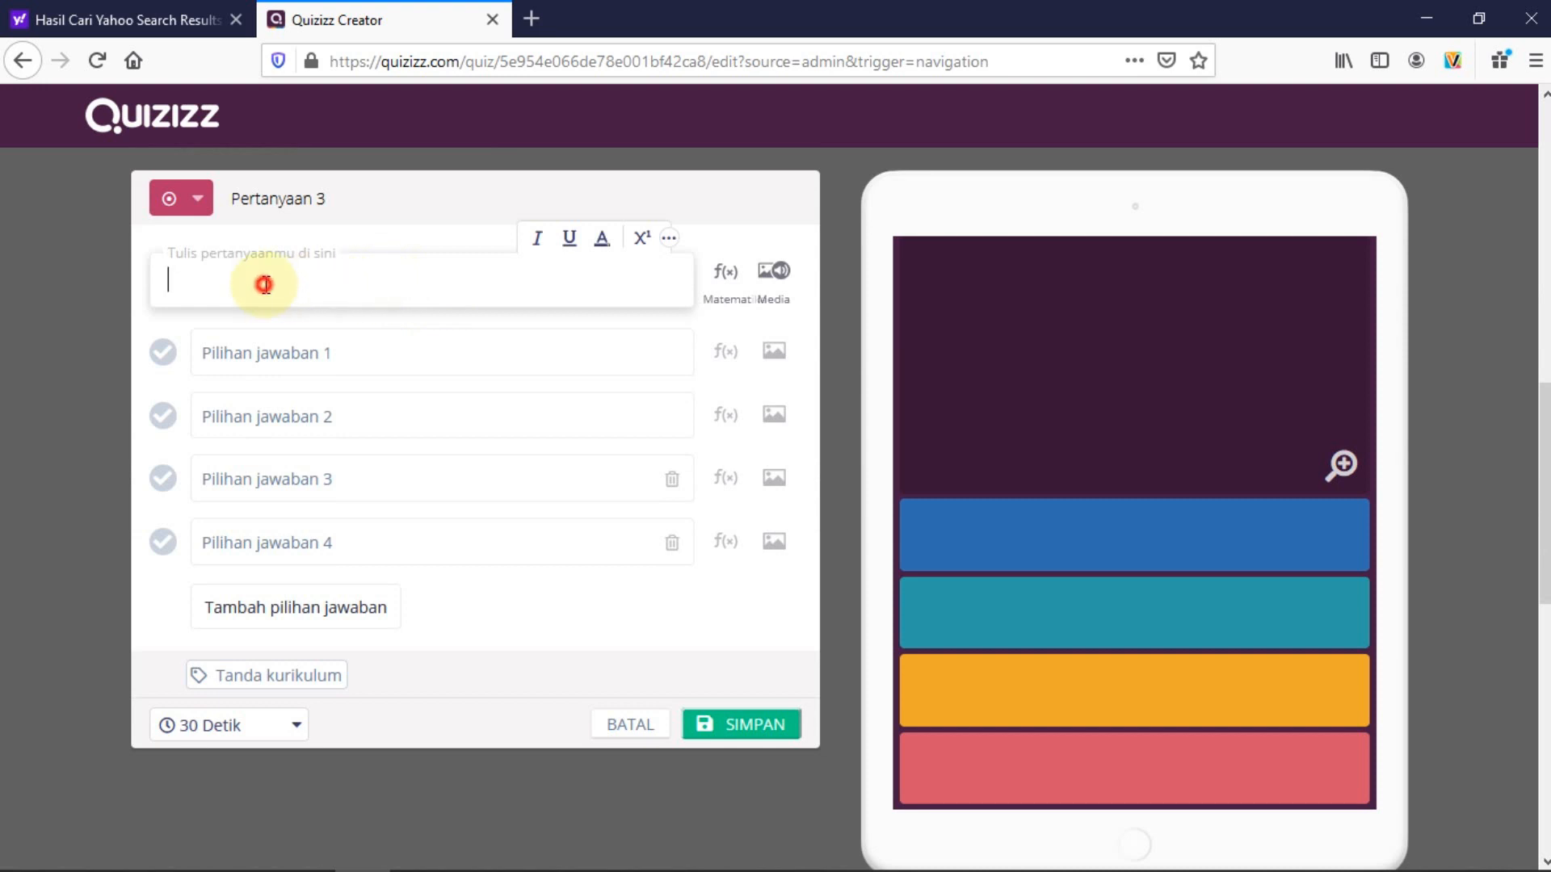
left_click(189, 280)
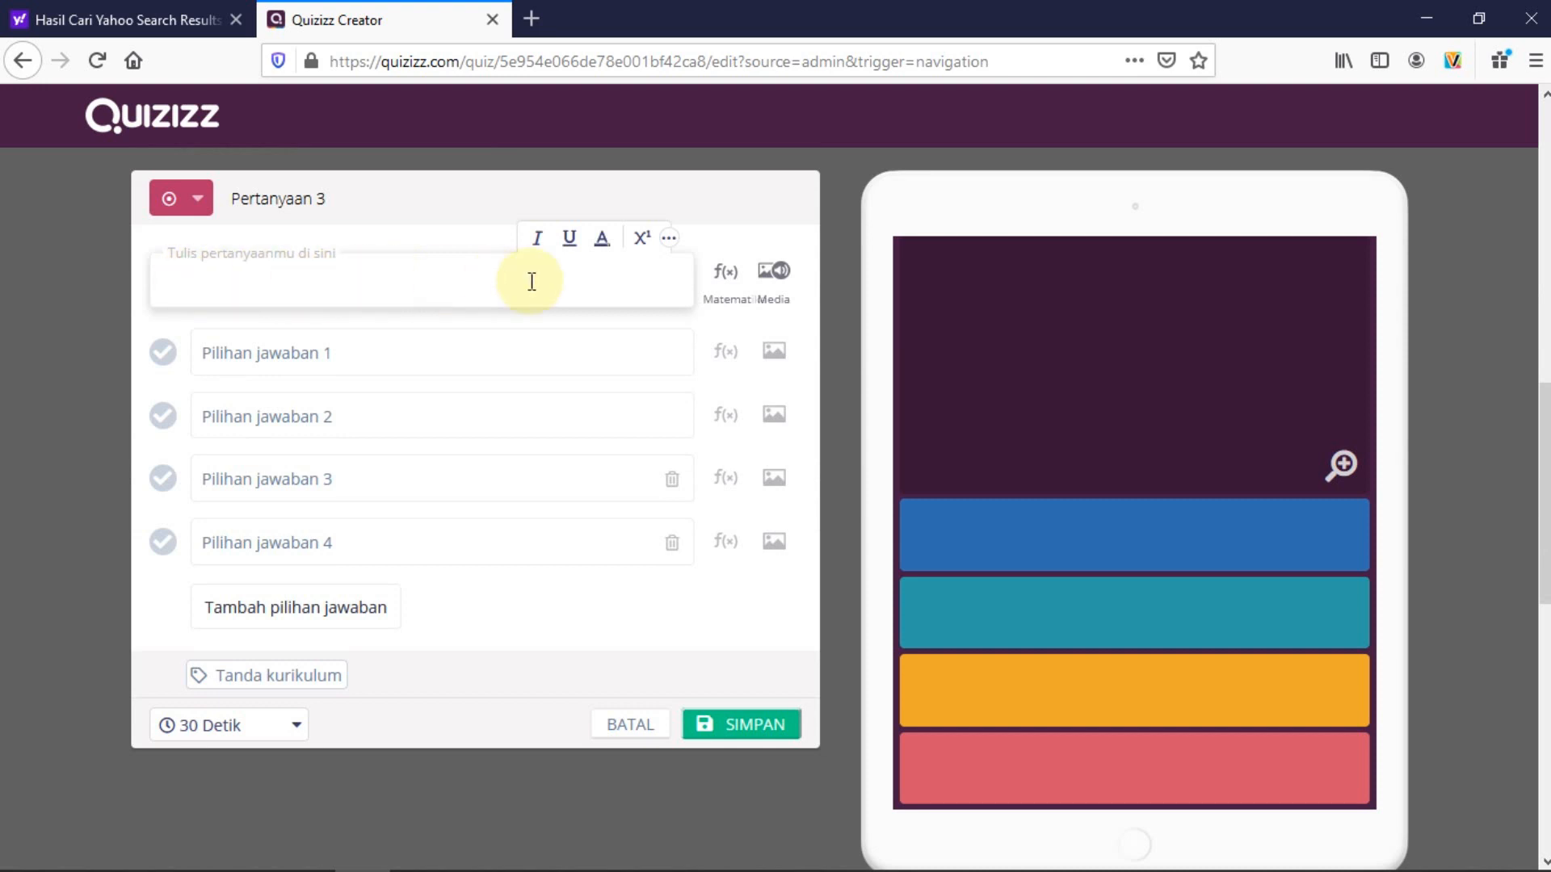
left_click(721, 282)
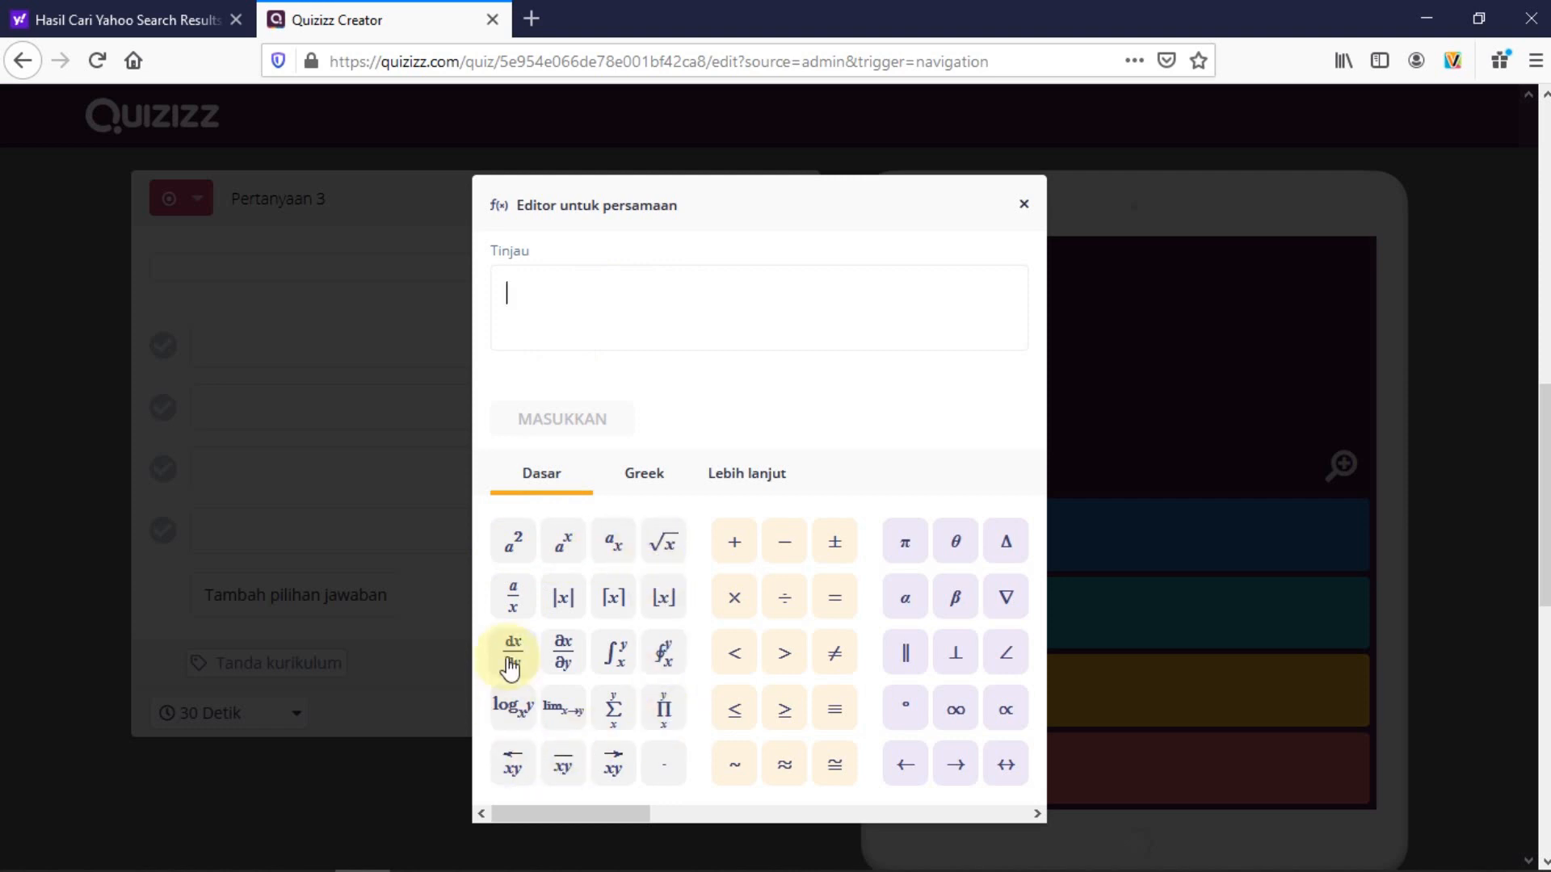
Start the equation with the fraction 2/4 followed by a plus sign
left_click(515, 602)
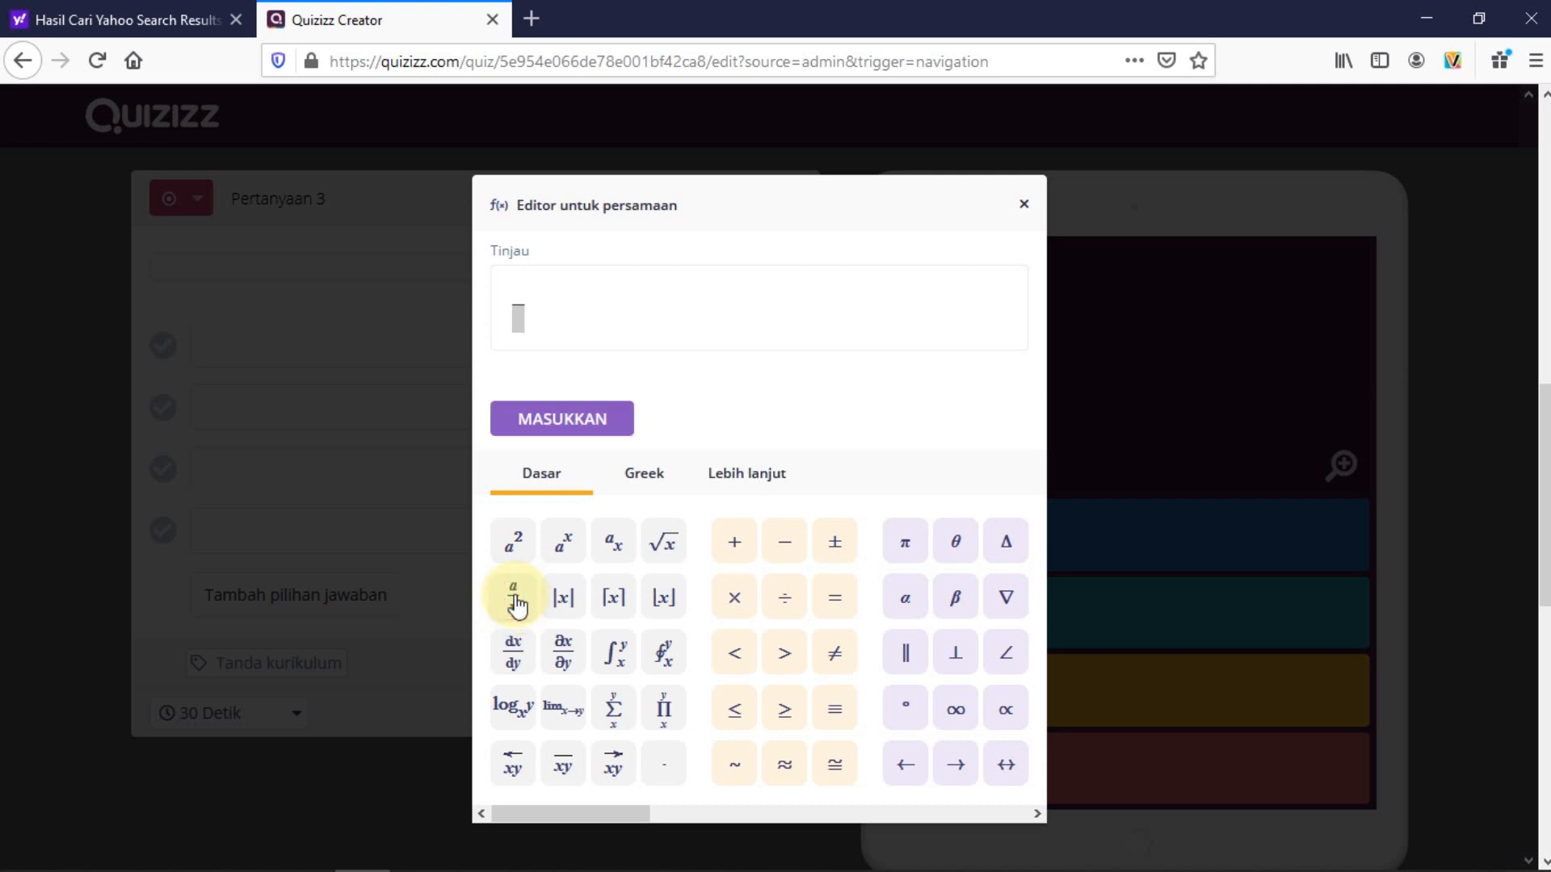
left_click(518, 291)
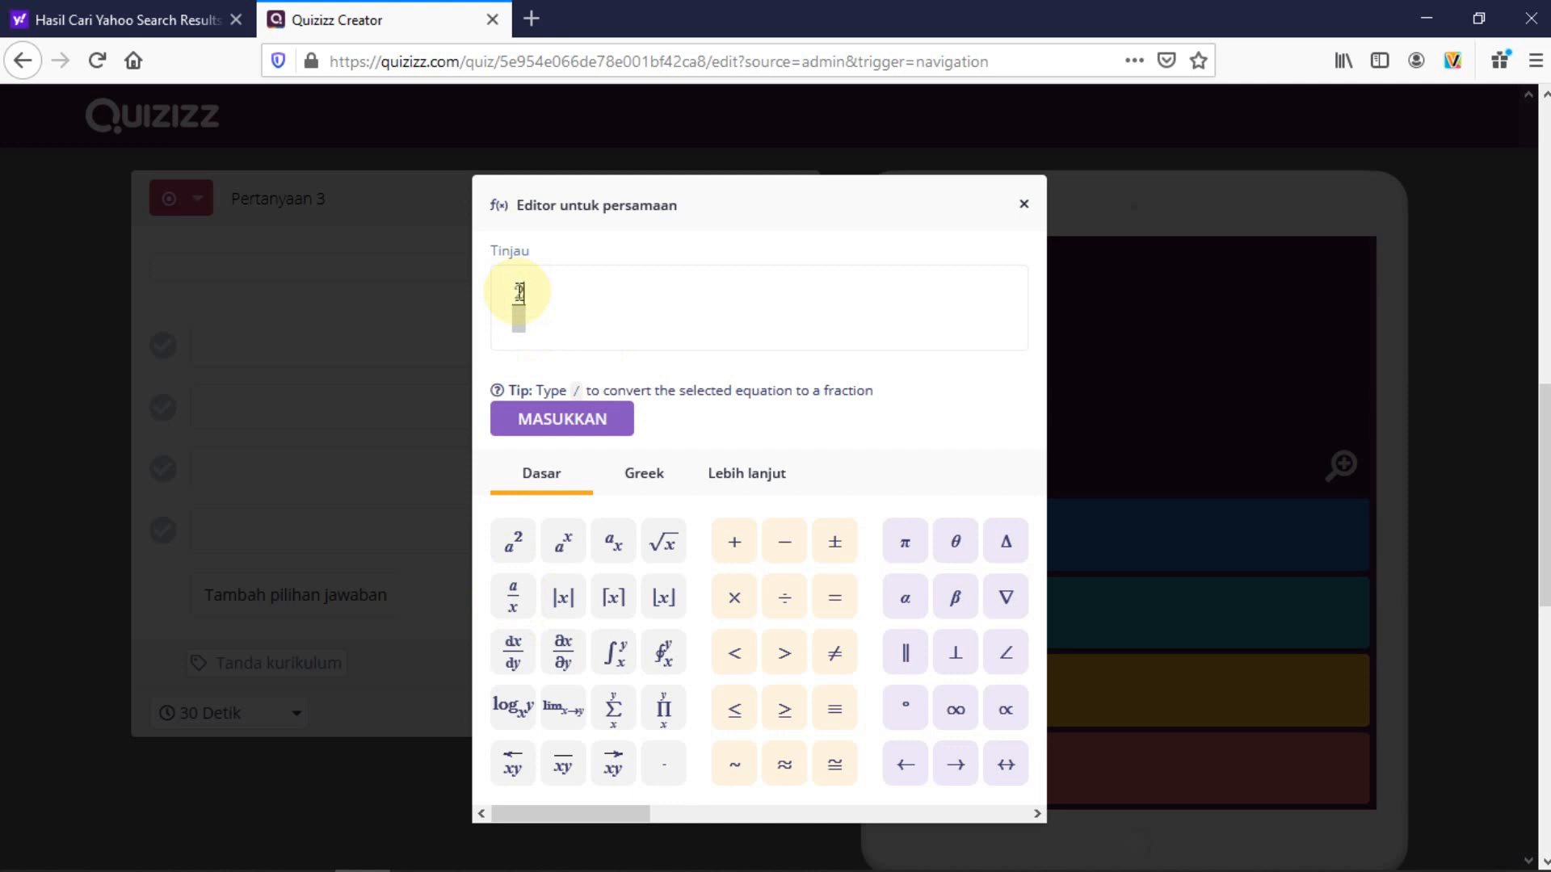
left_click(523, 319)
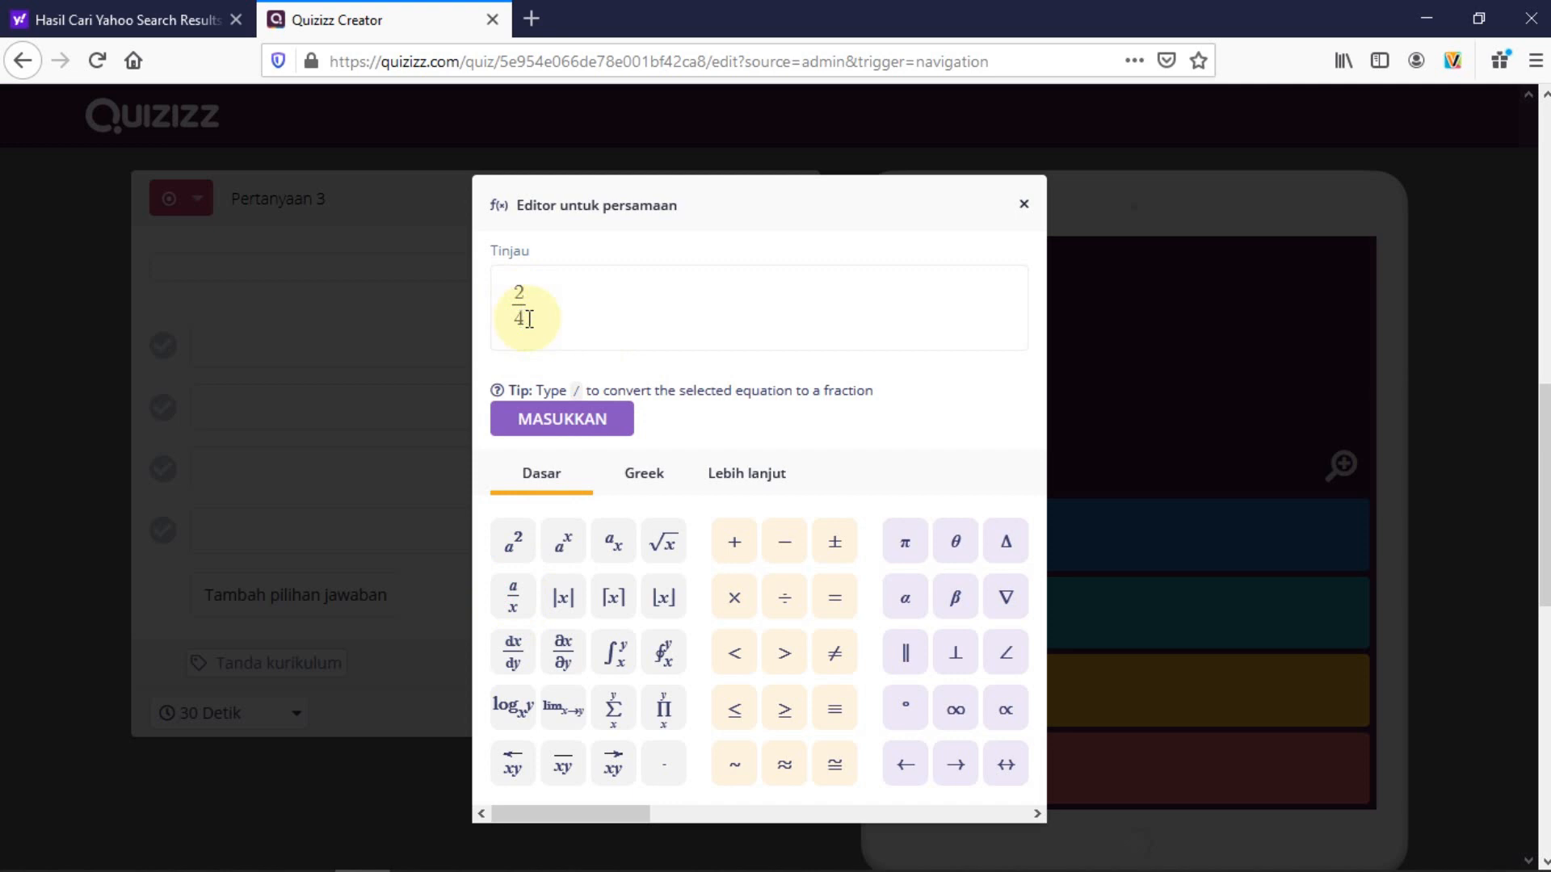
left_click(550, 306)
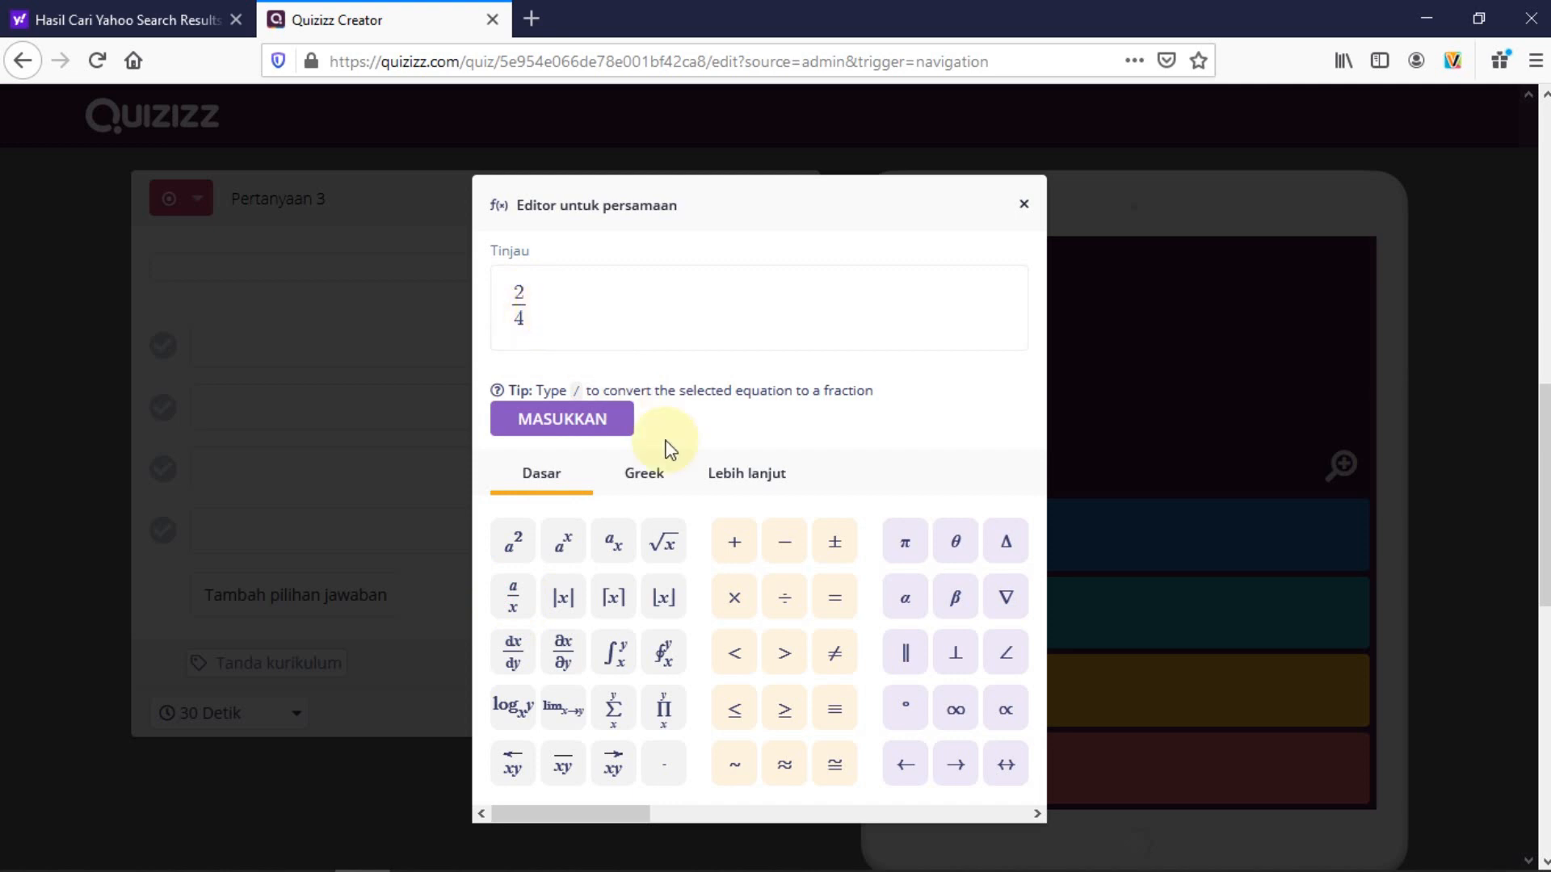
left_click(735, 542)
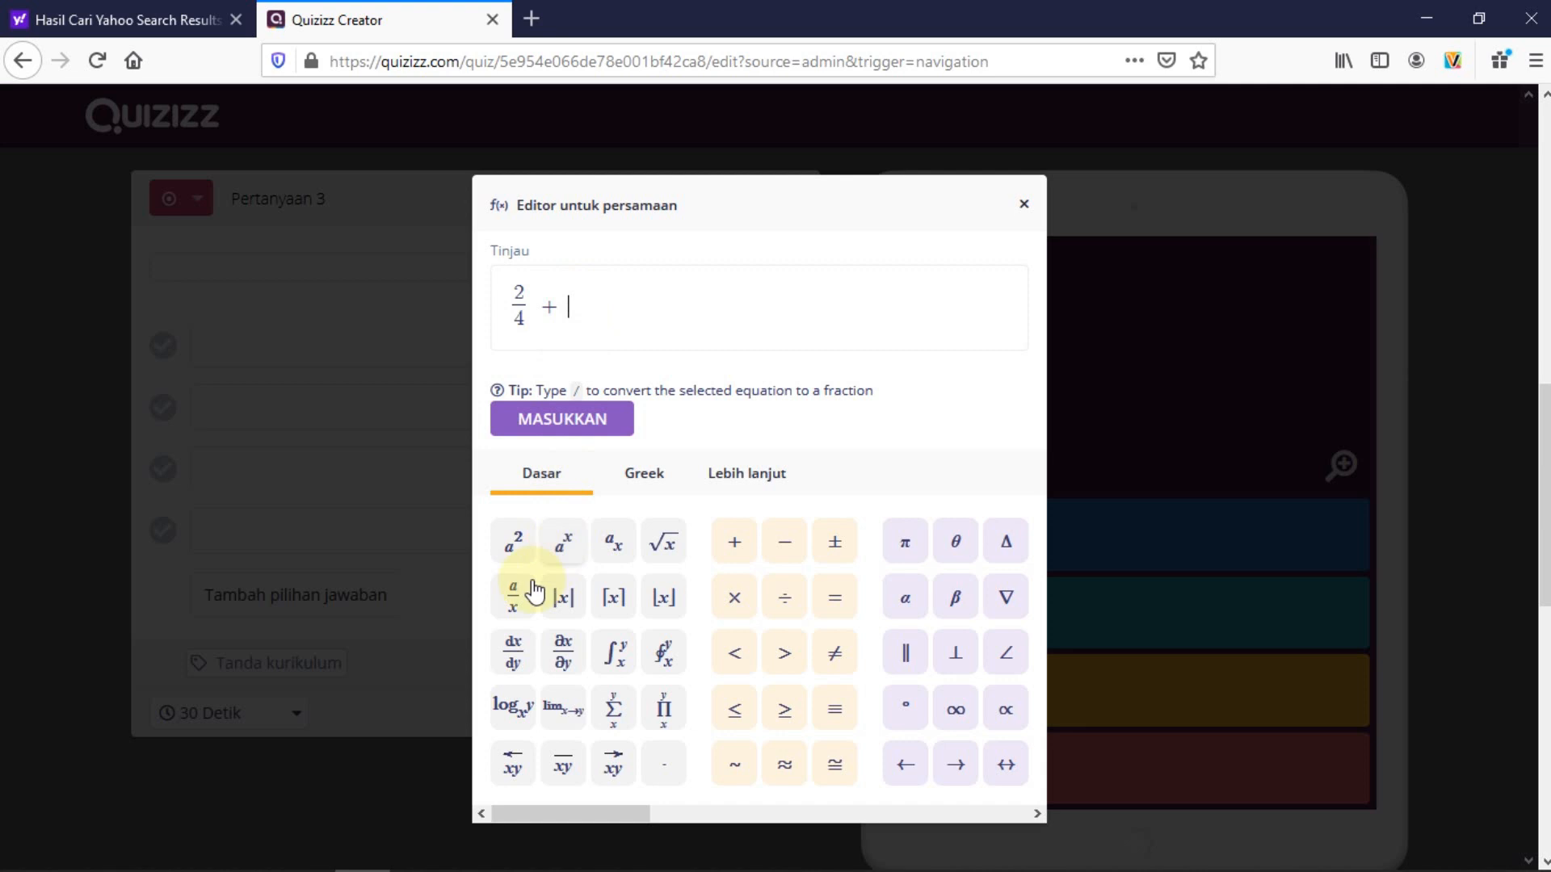
Complete it with 4/4 = and insert the equation as Pertanyaan 3's text
left_click(515, 614)
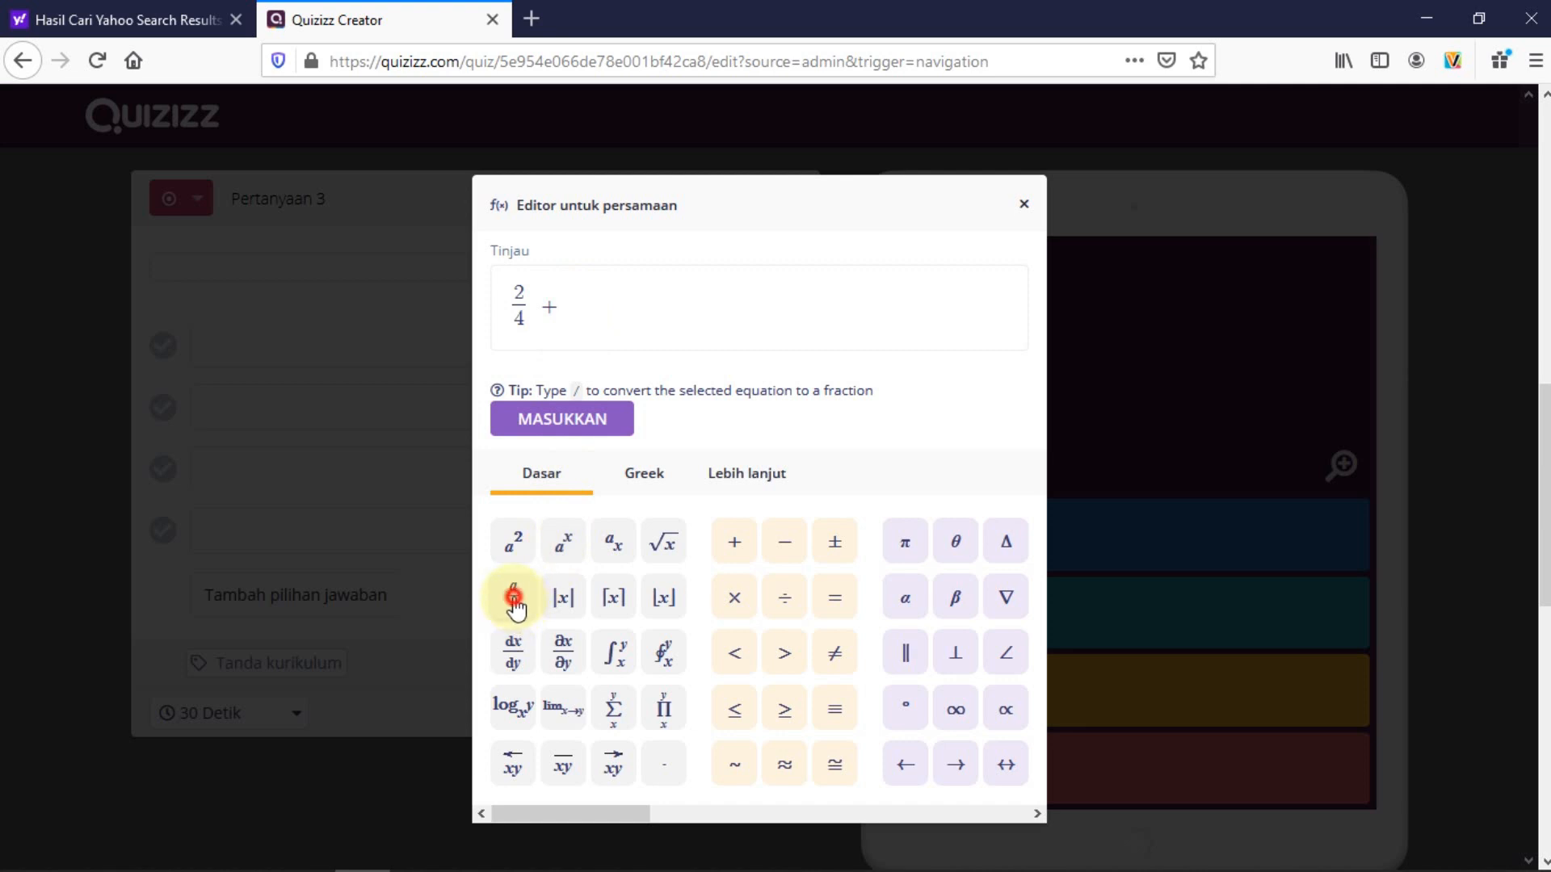
left_click(581, 291)
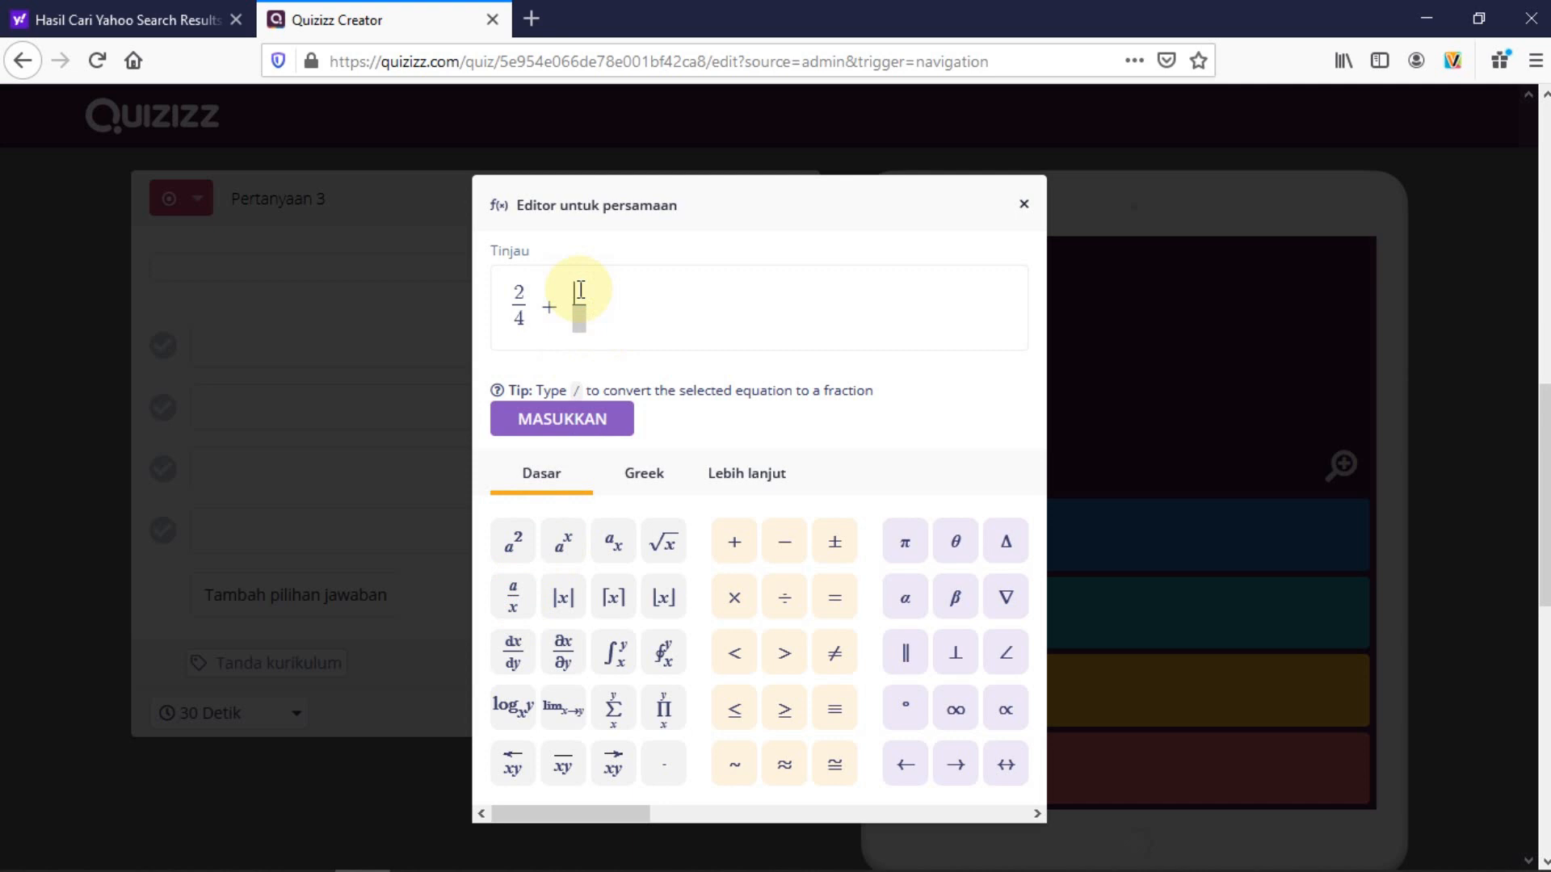
left_click(580, 317)
left_click(602, 305)
left_click(837, 605)
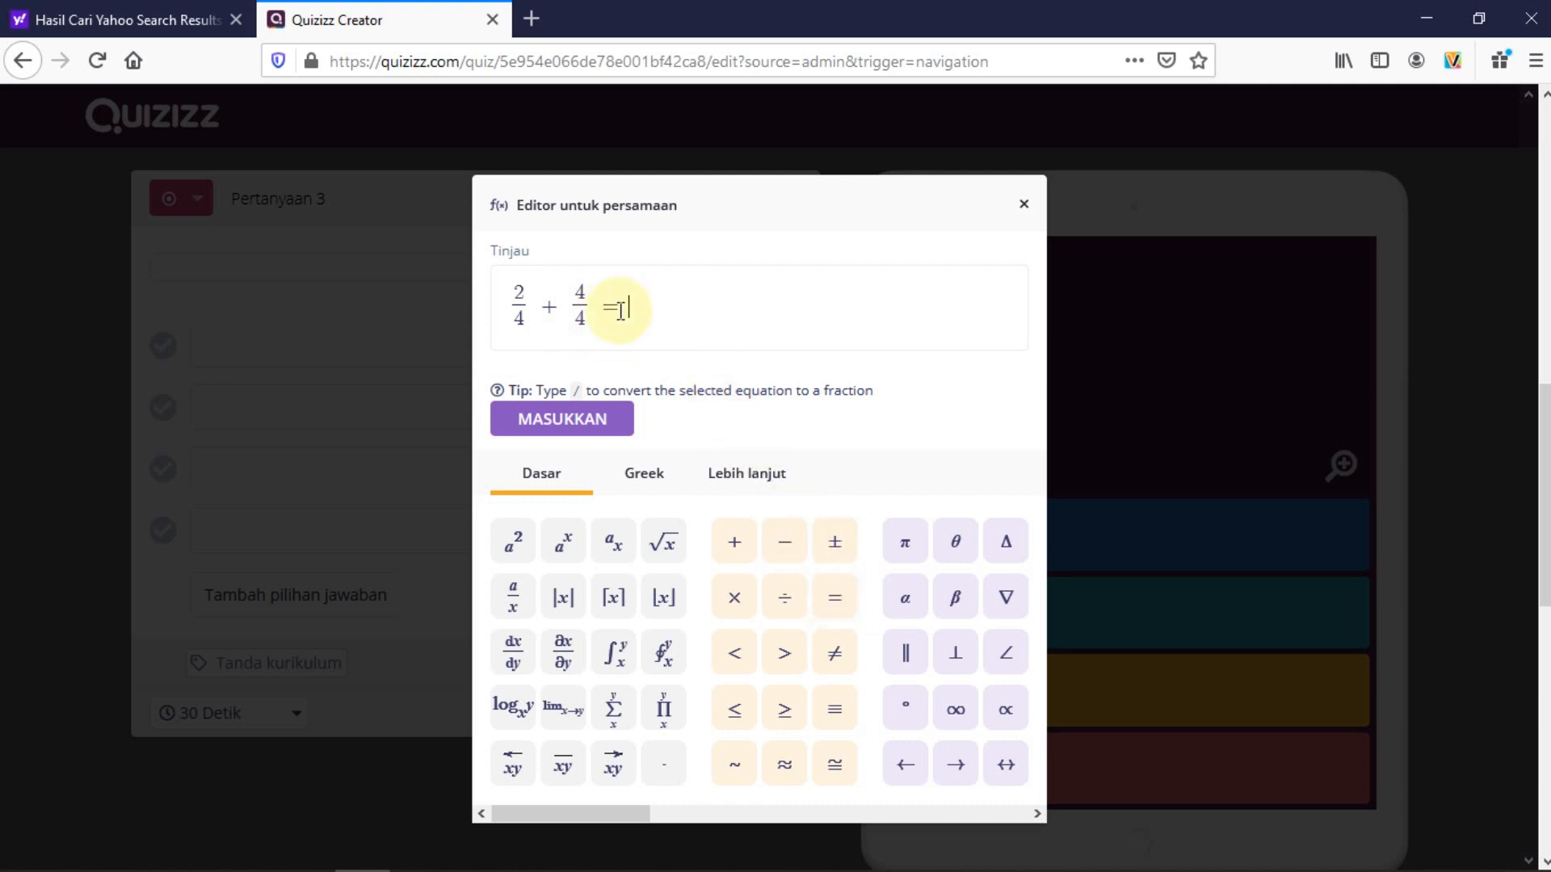
left_click(540, 421)
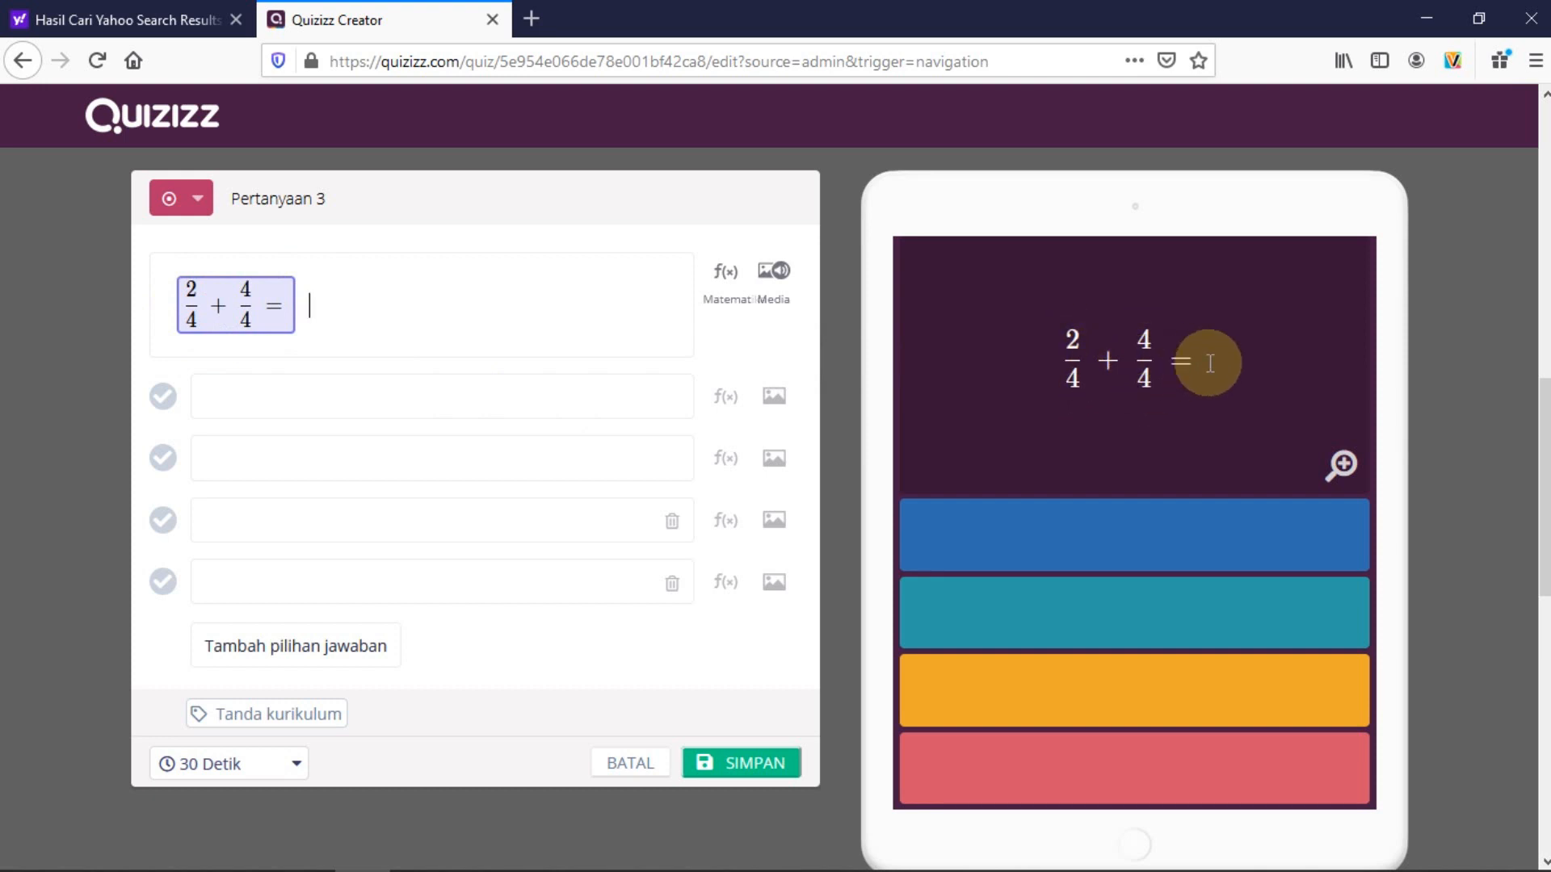
left_click(254, 392)
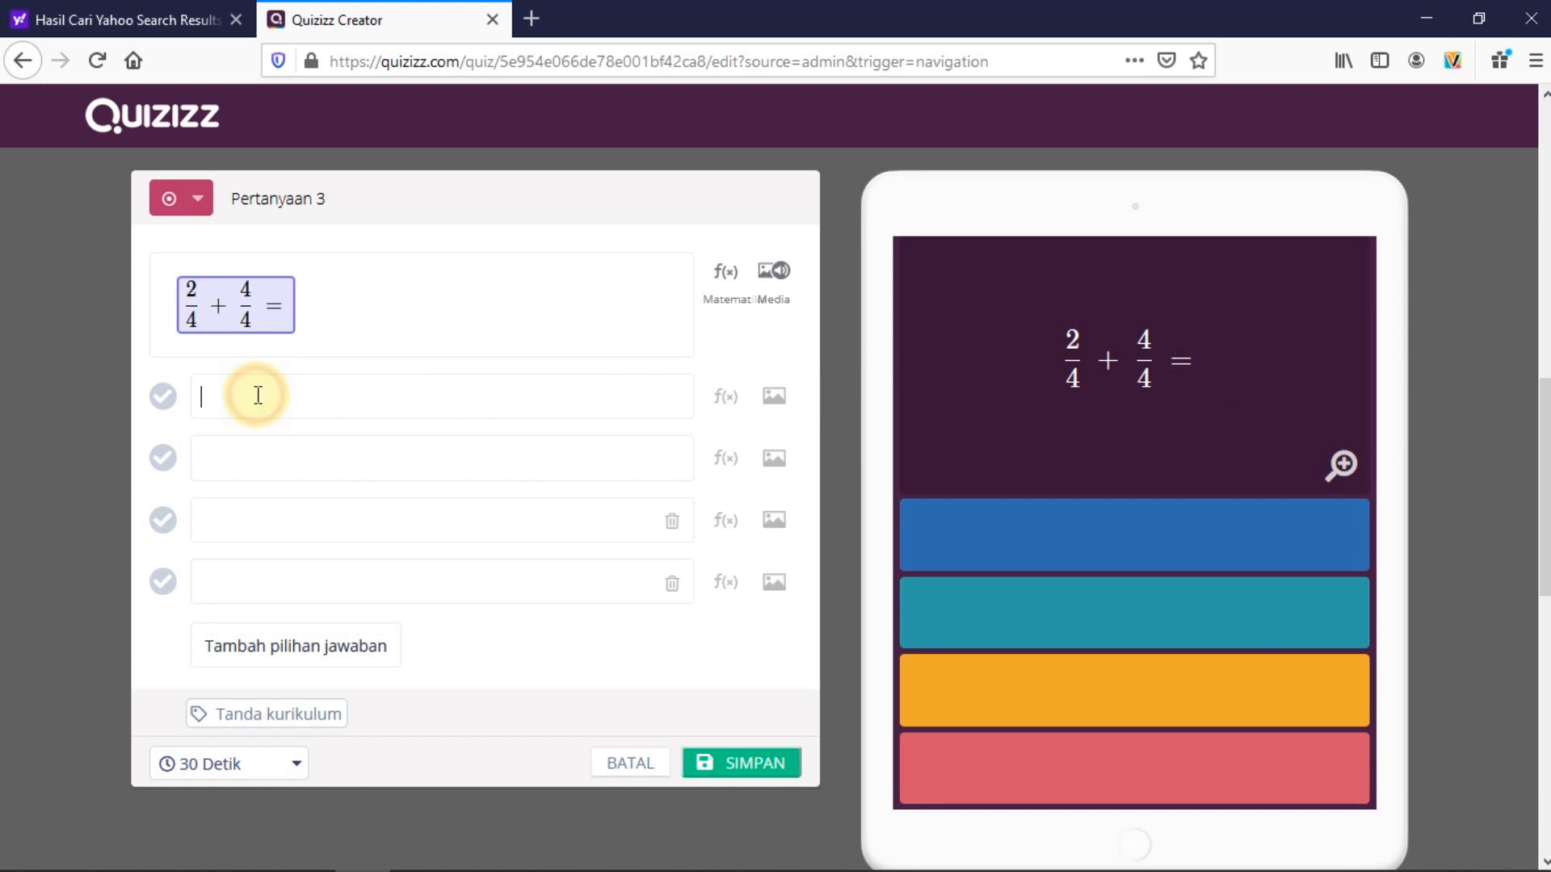
Turn the first answer into the fraction 6/4 via the equation editor
left_click(724, 397)
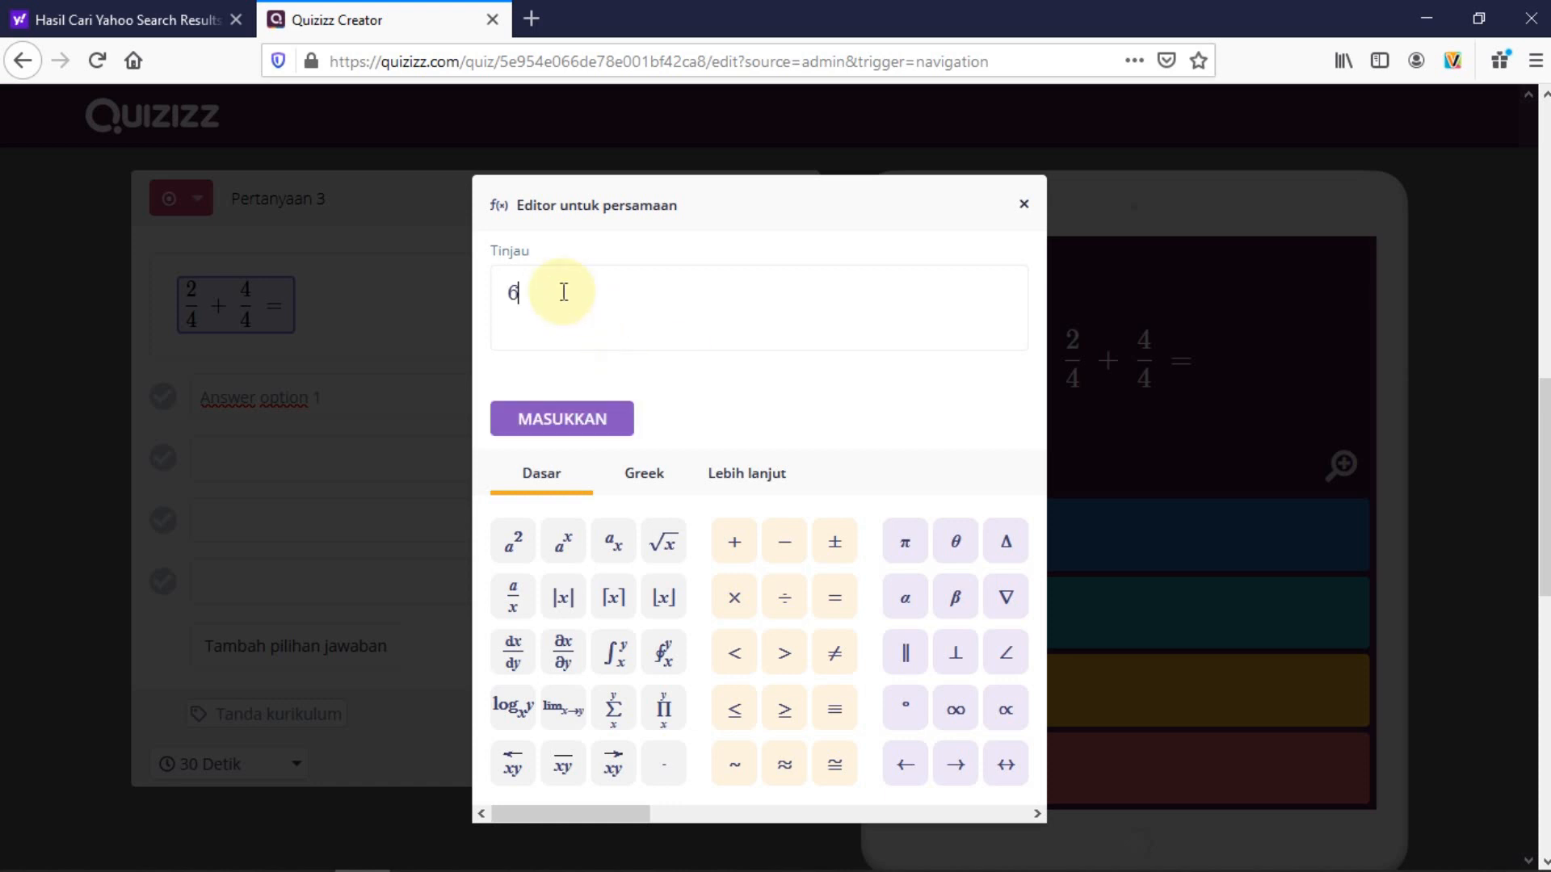
key("BackSpace")
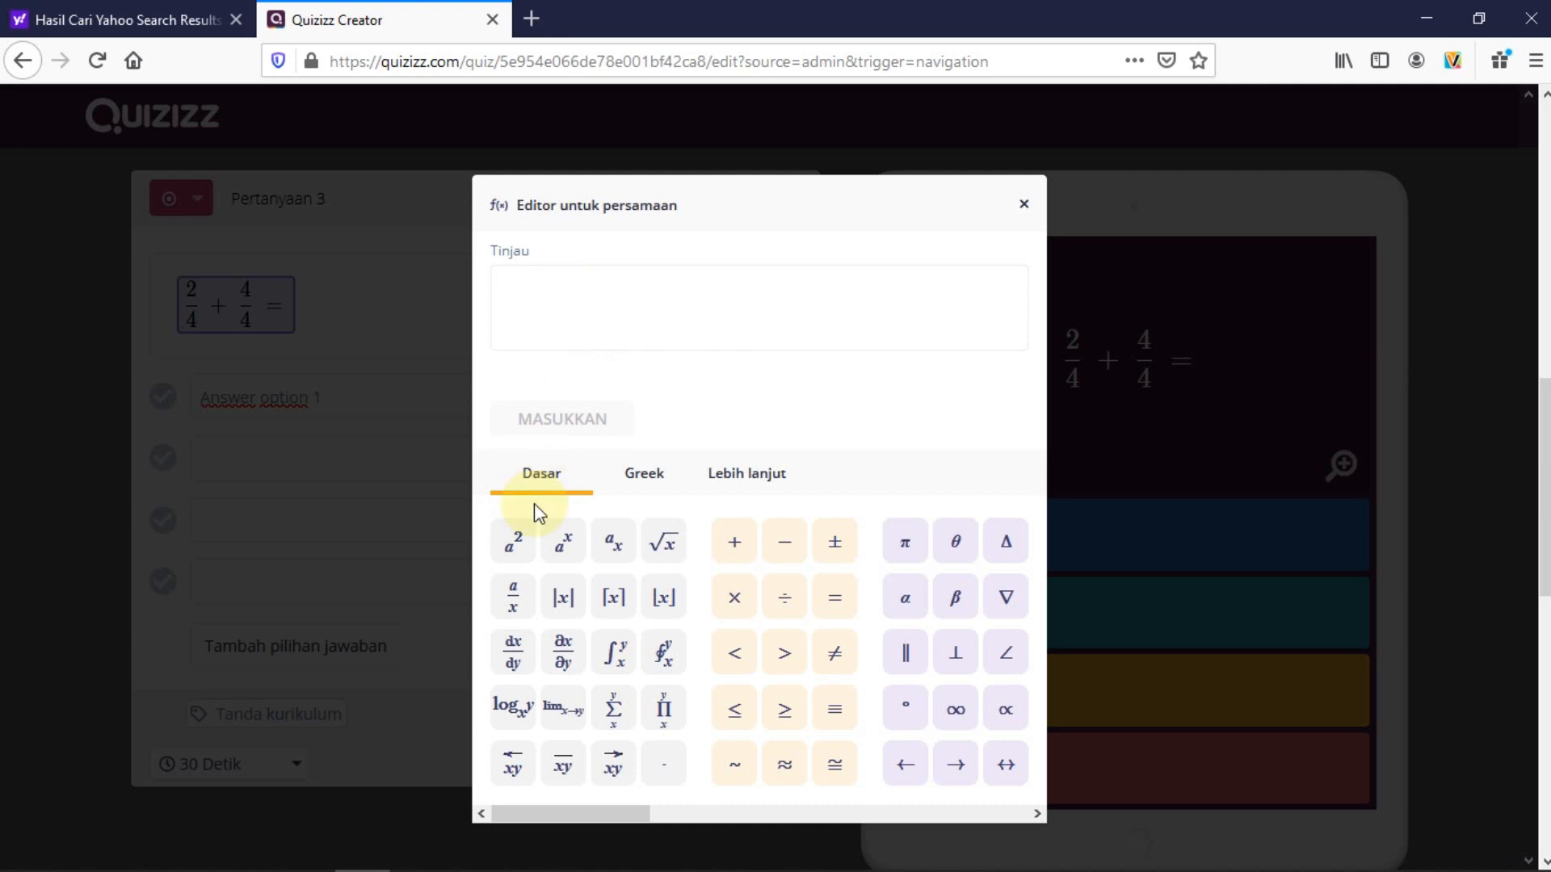
left_click(516, 606)
left_click(518, 295)
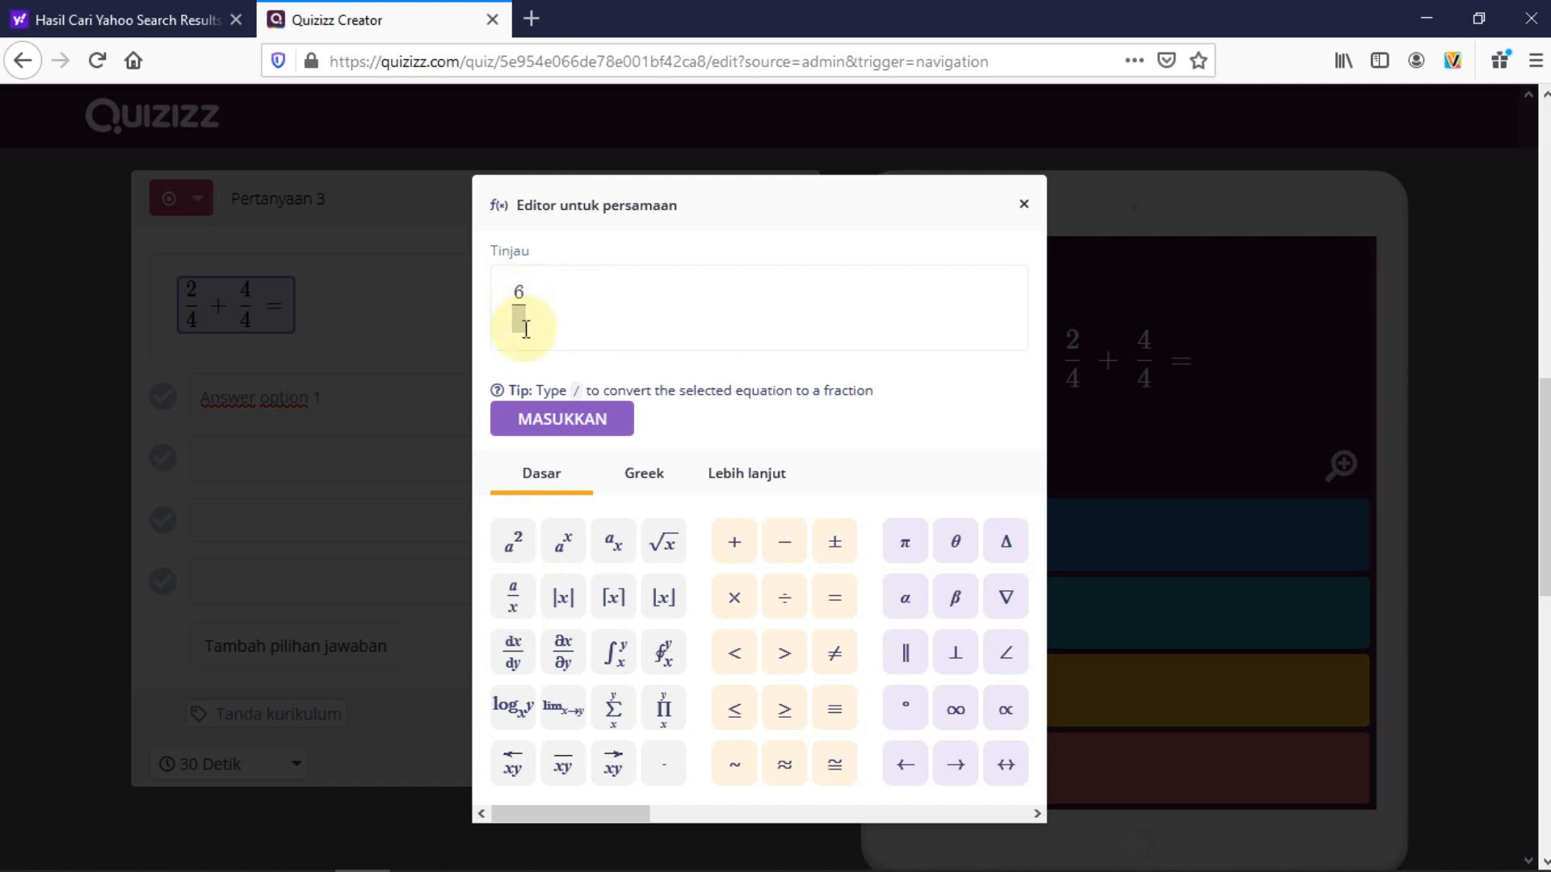
left_click(526, 322)
left_click(569, 421)
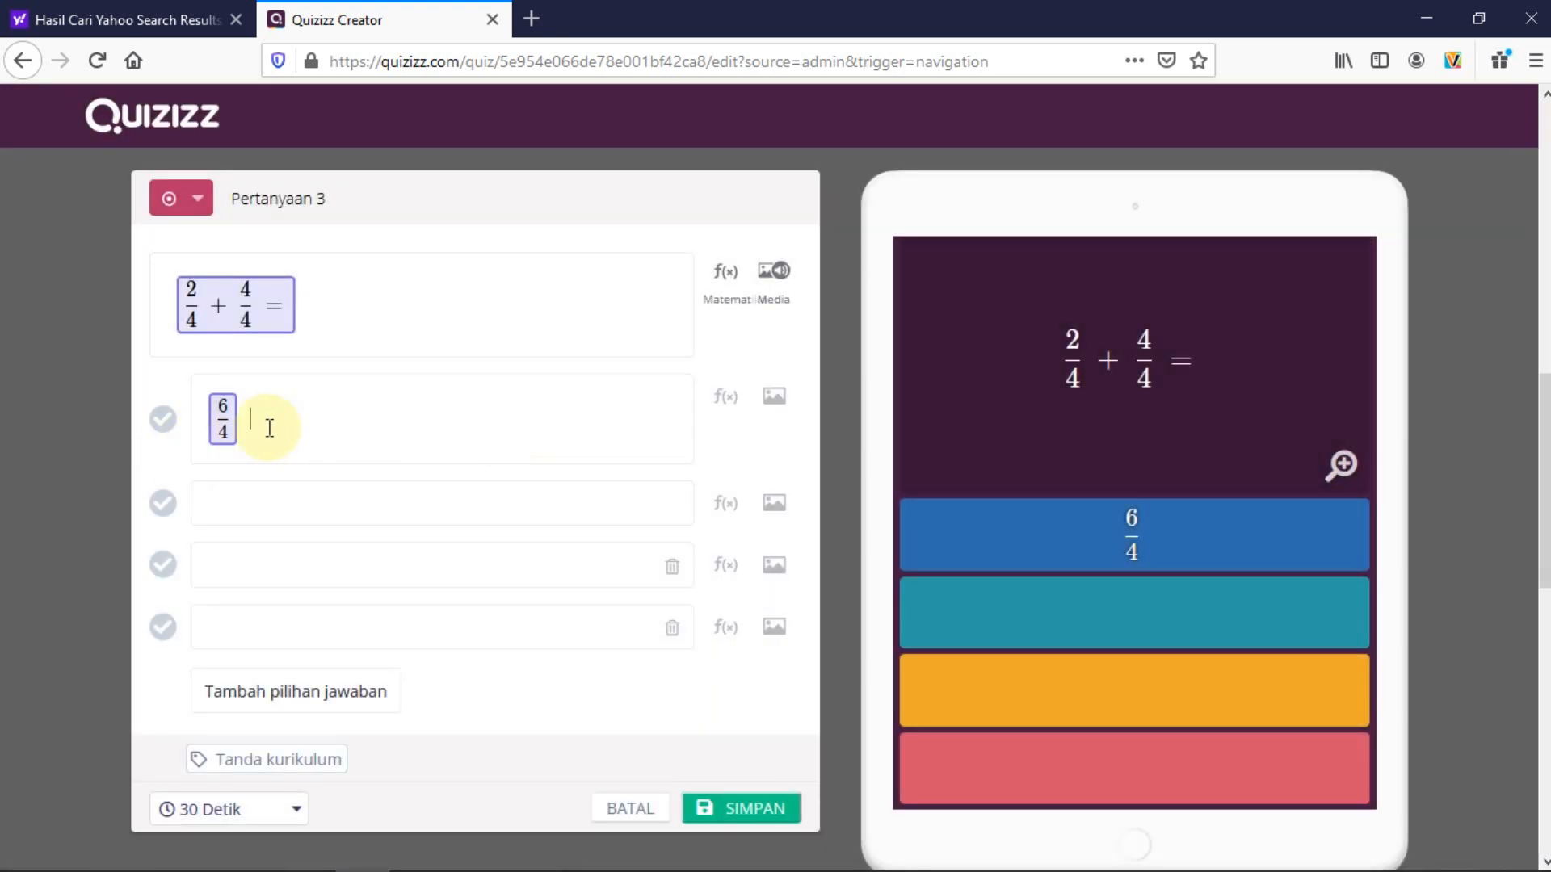
Set the second answer to the fraction 2/8
left_click(221, 504)
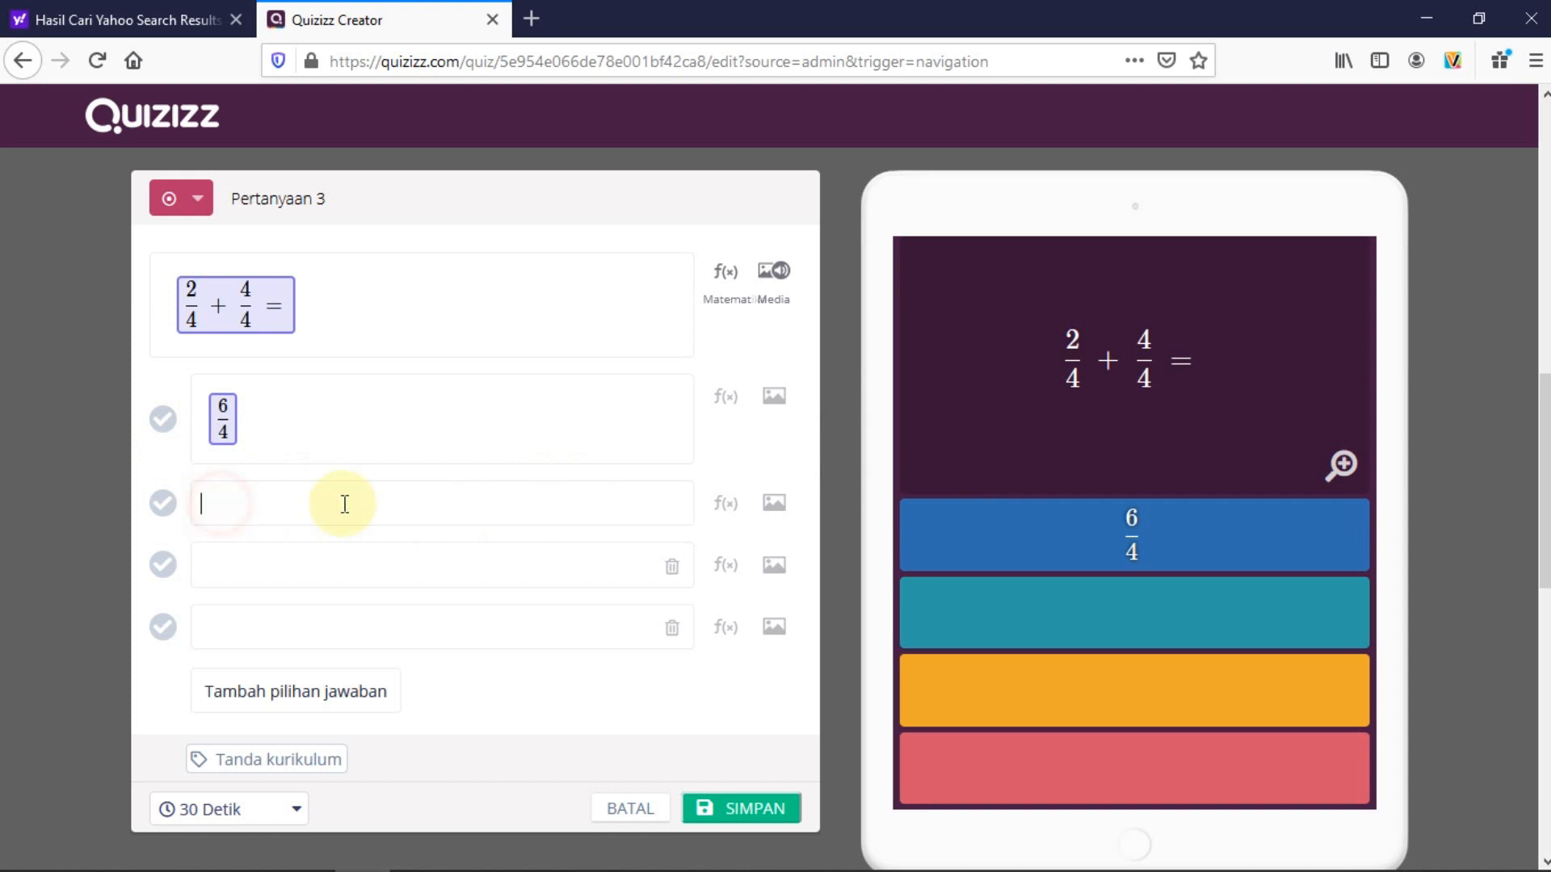
left_click(725, 504)
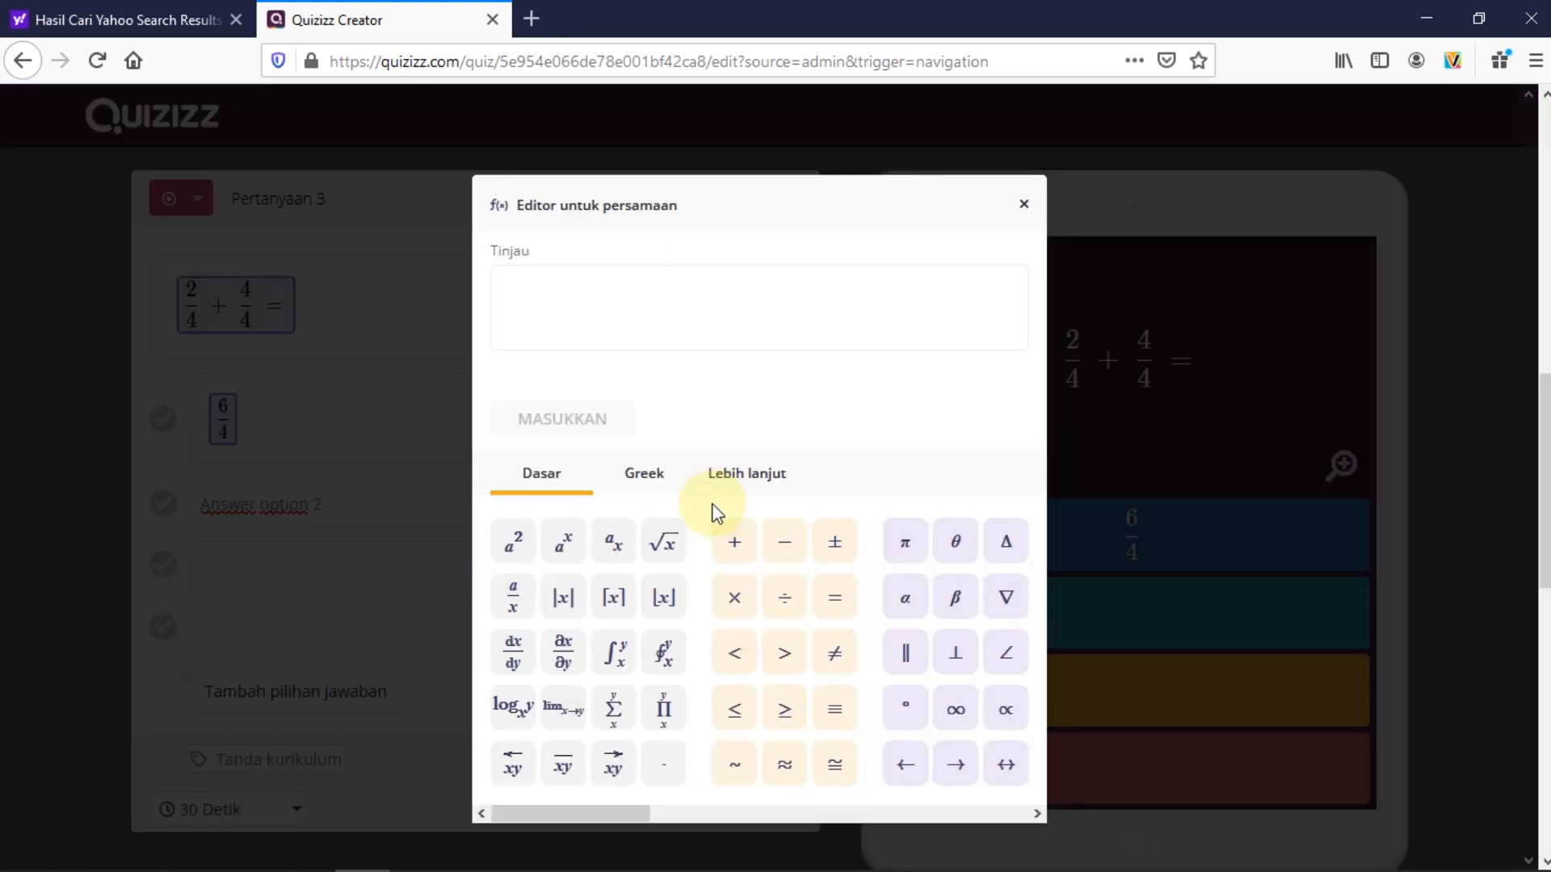
left_click(513, 597)
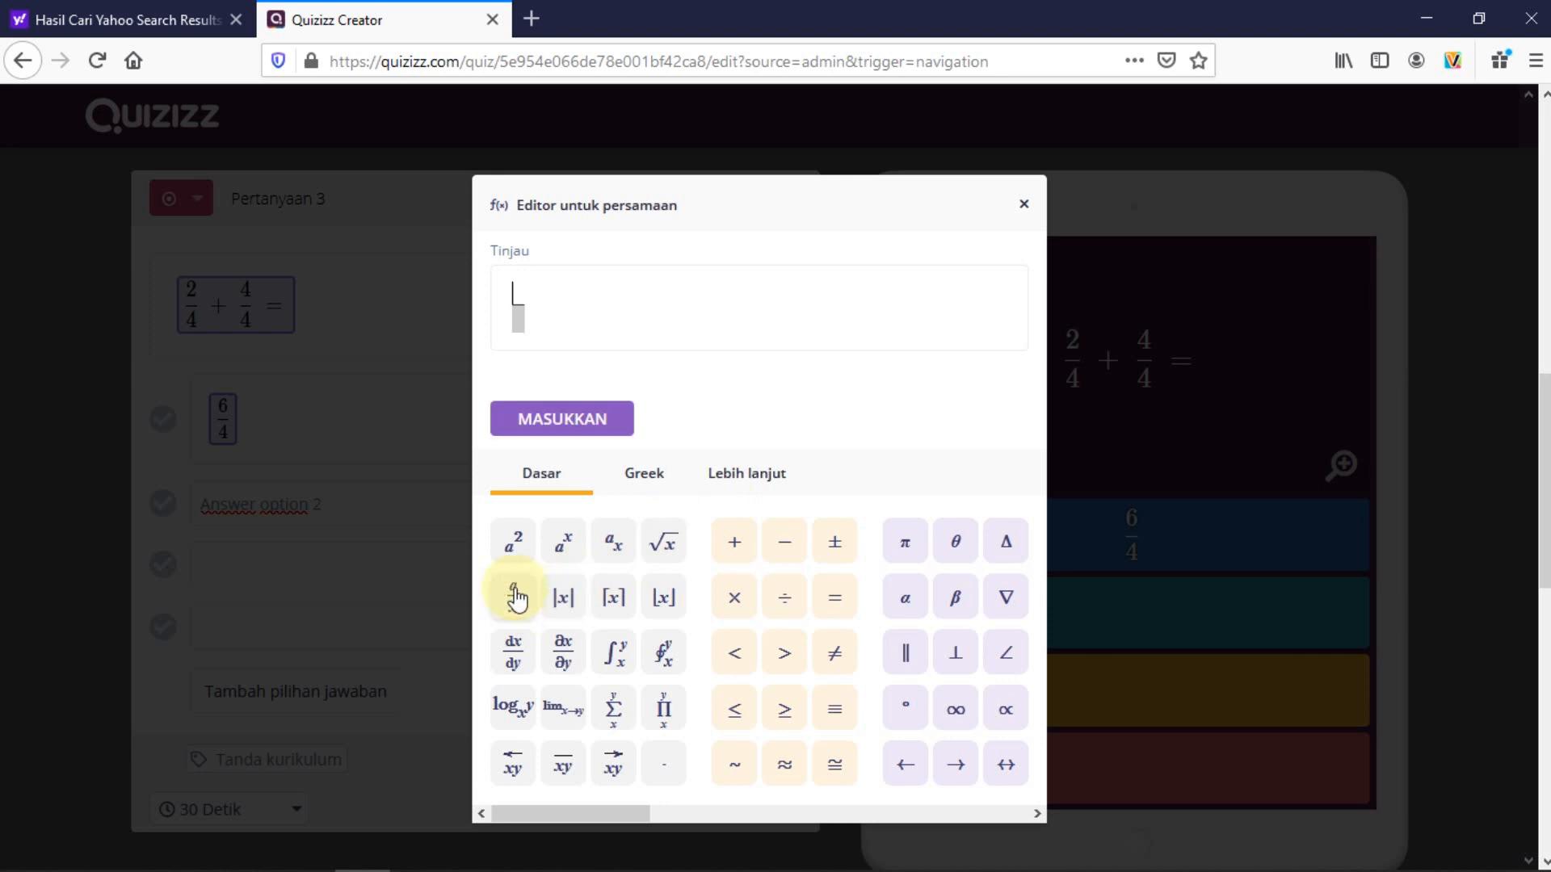
left_click(519, 294)
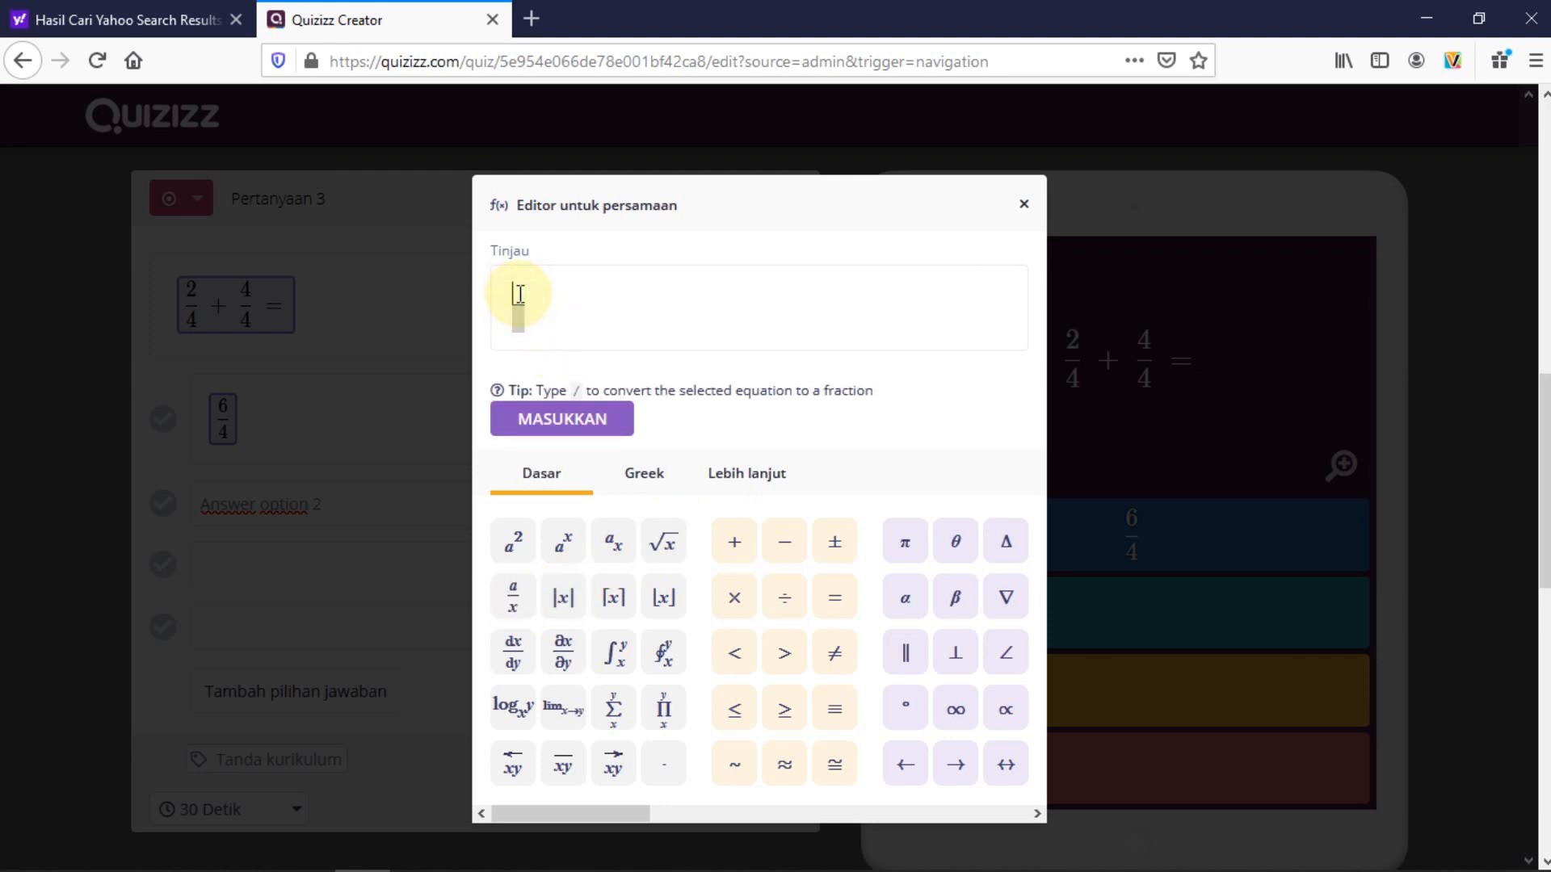
type("2/")
left_click(522, 326)
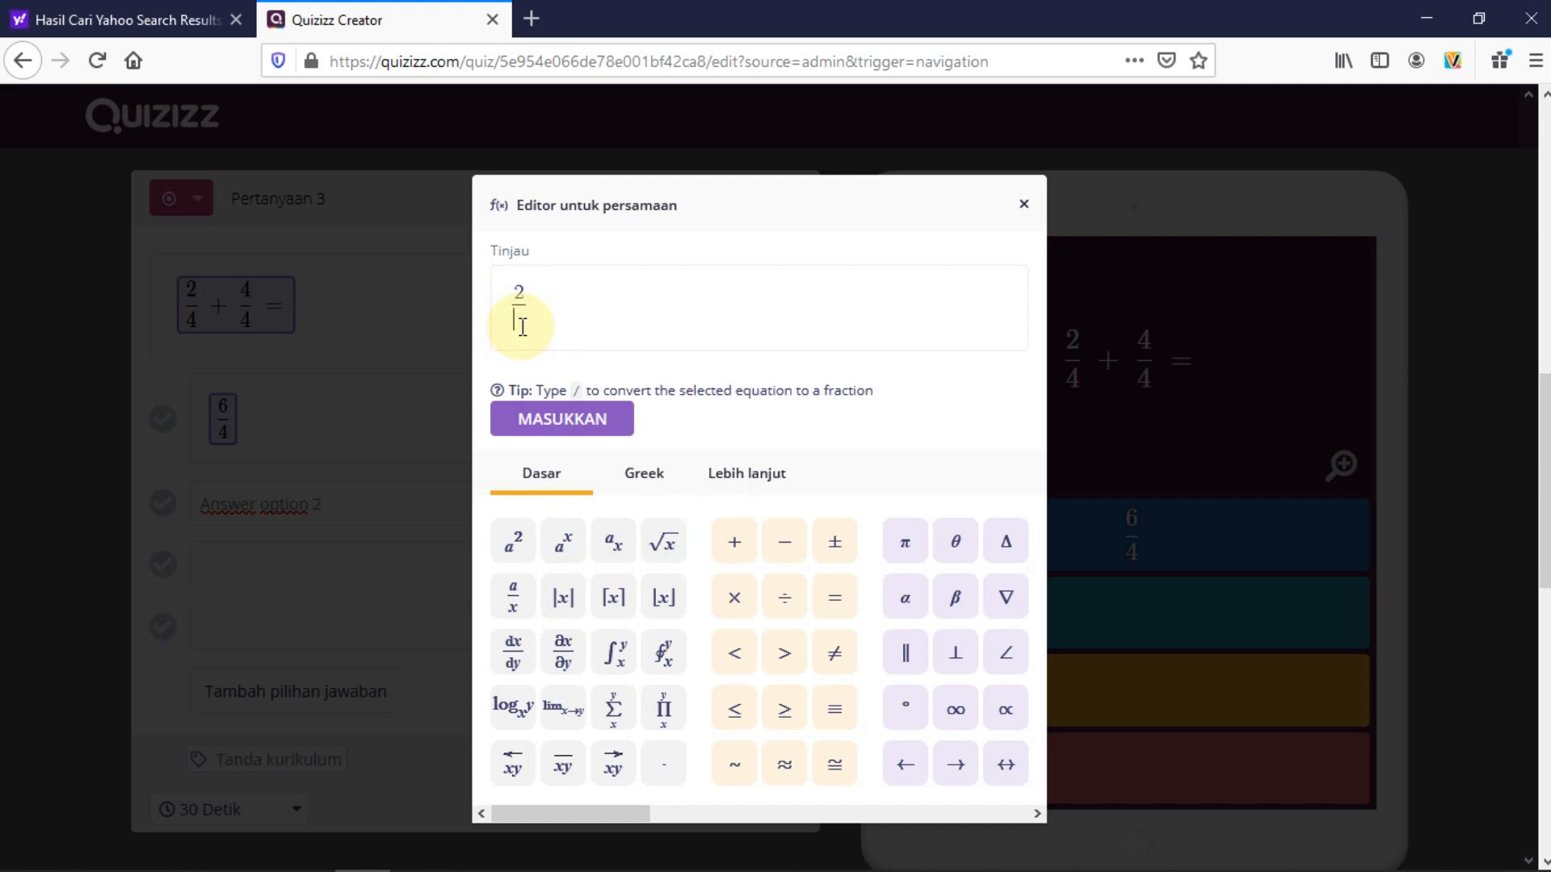
type("8")
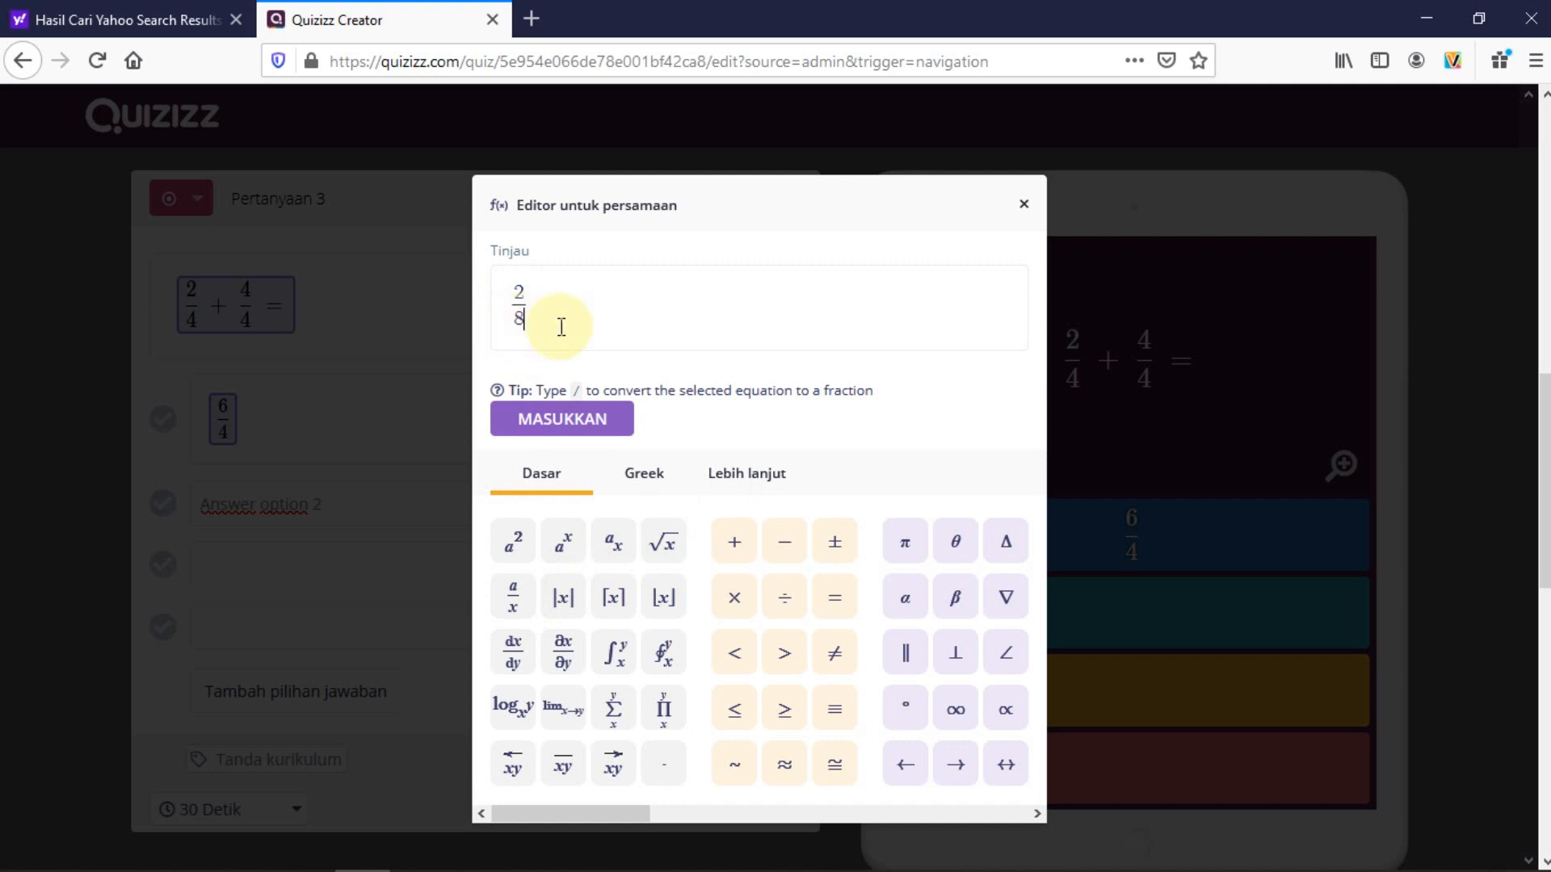
left_click(568, 421)
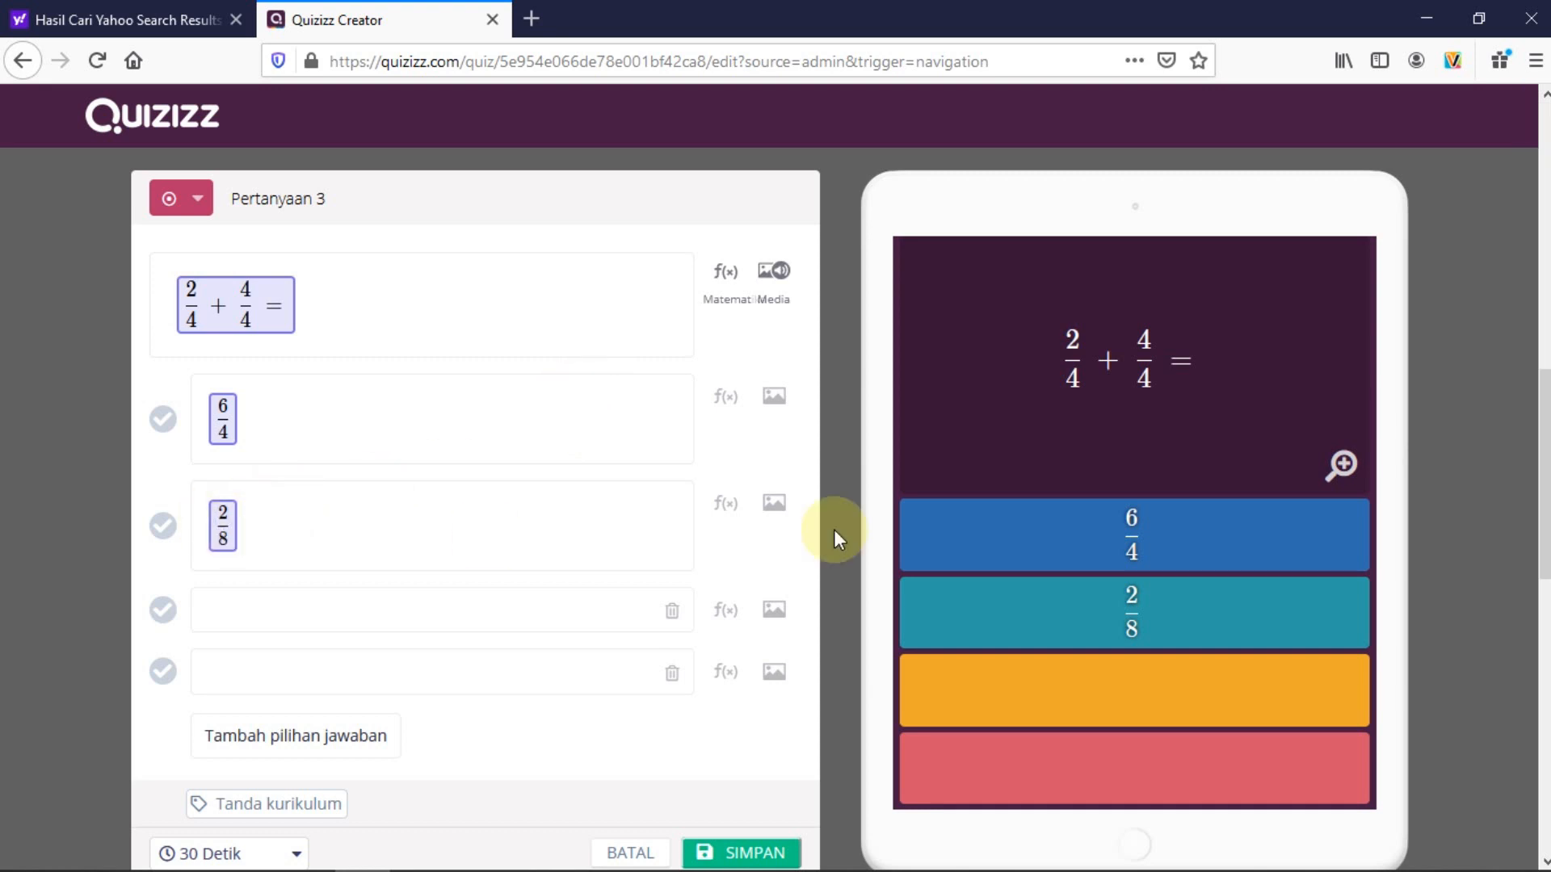
Set the third answer to the fraction 6/8
left_click(287, 609)
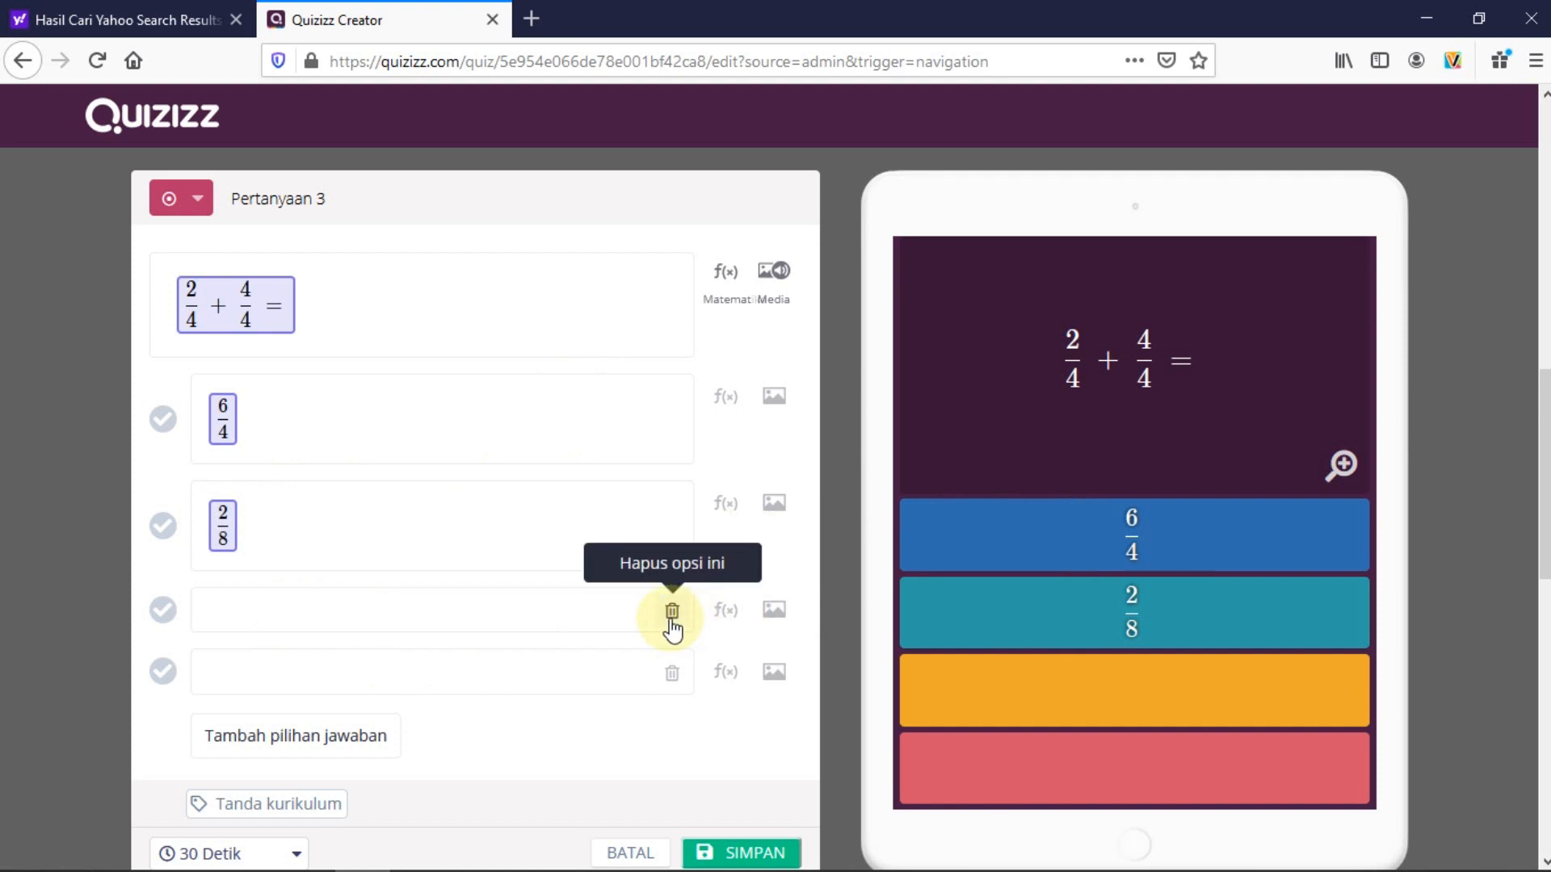
left_click(728, 612)
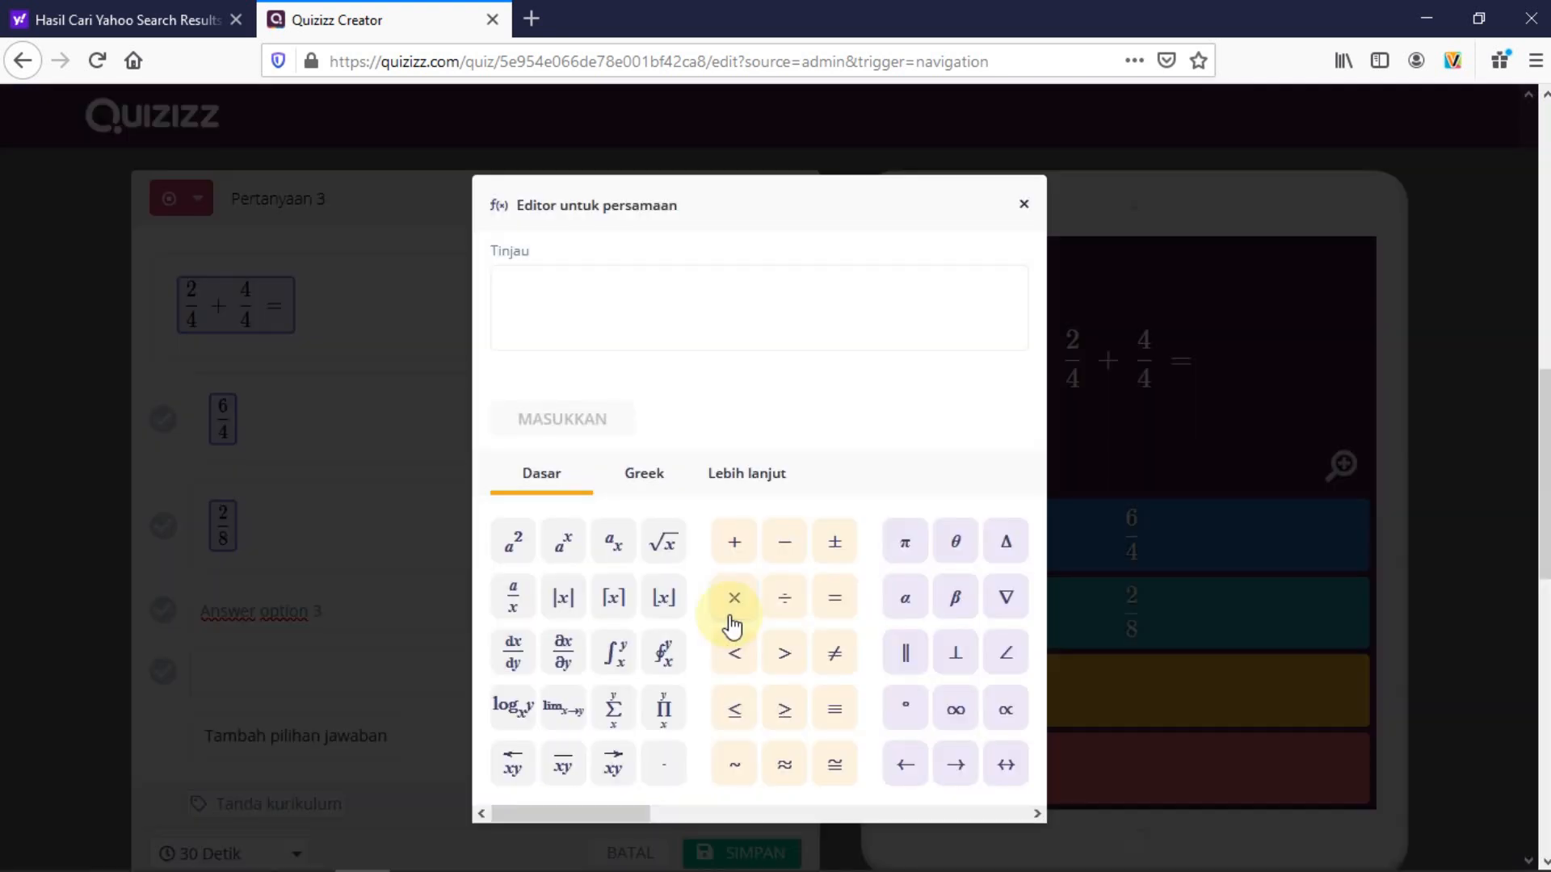
left_click(515, 606)
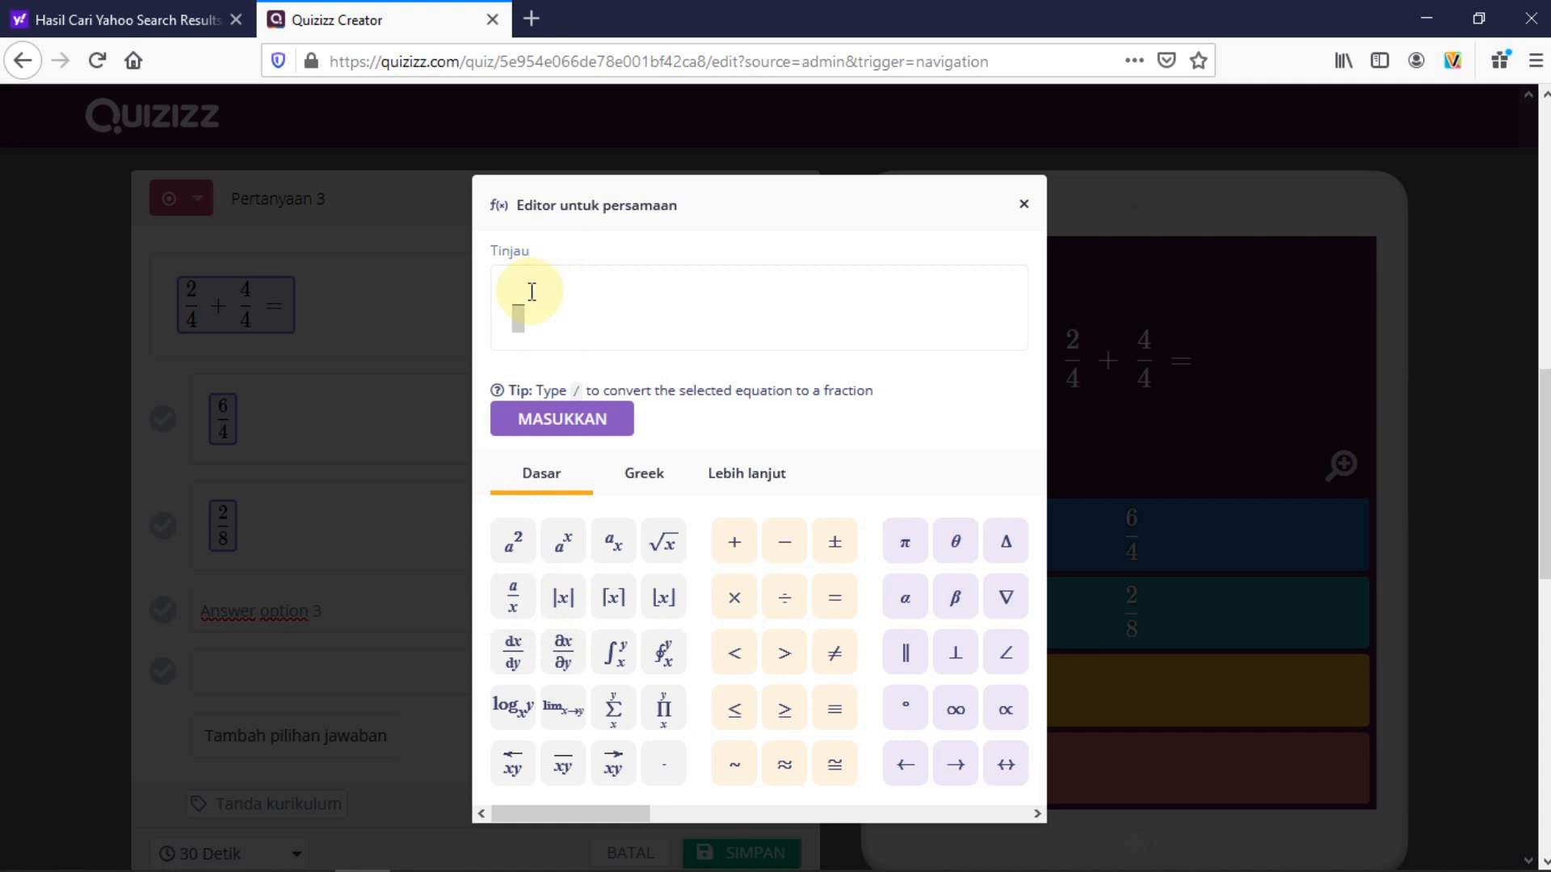
type("6/")
left_click(521, 319)
type("8")
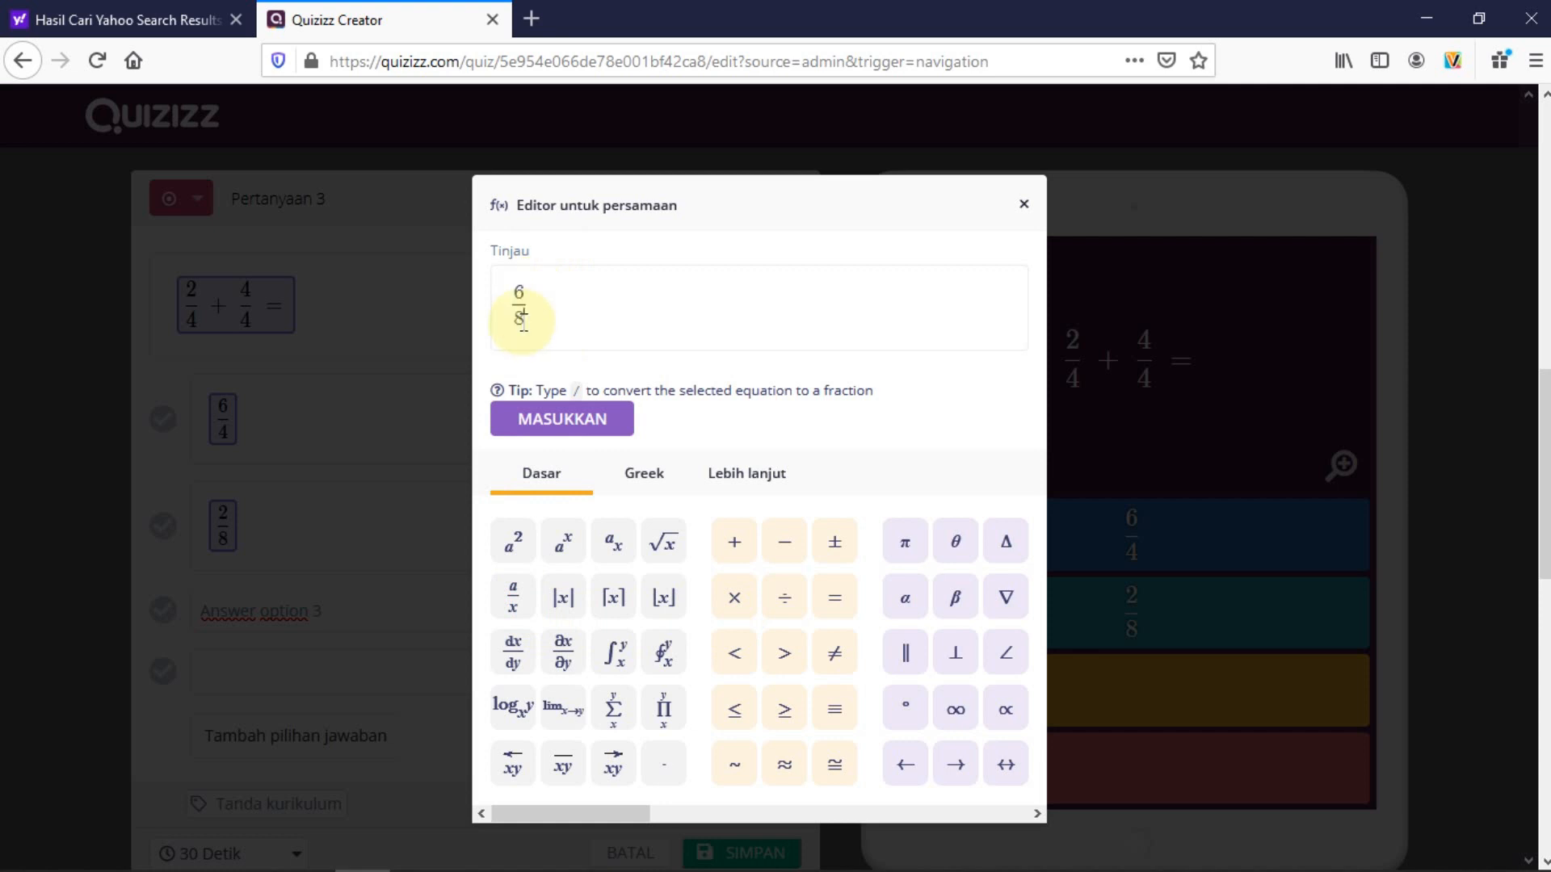
left_click(580, 417)
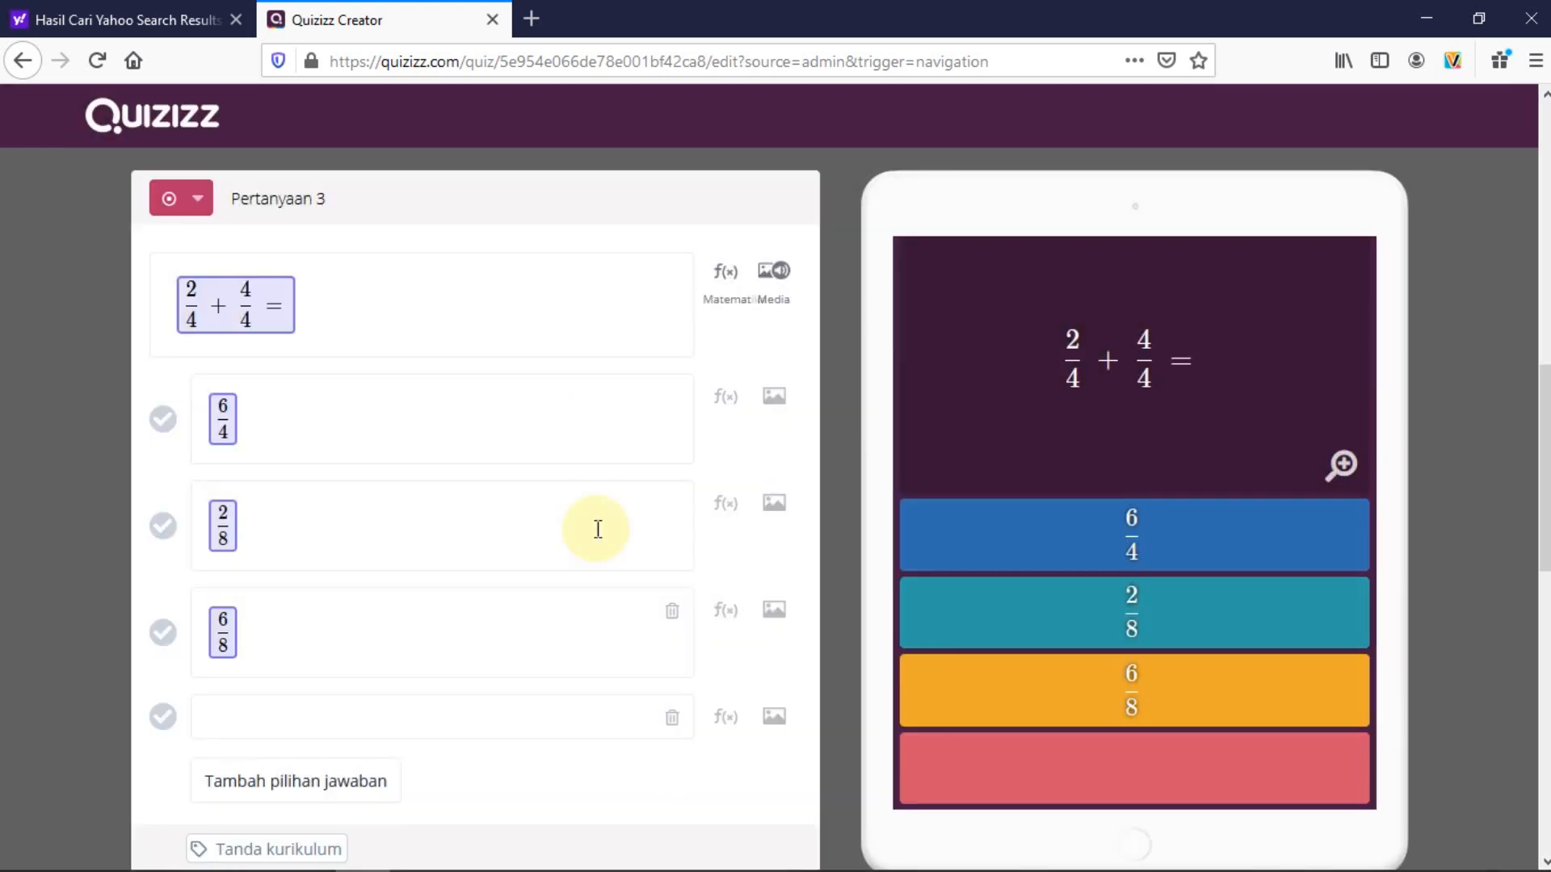
Set the fourth answer to the fraction 2/4
left_click(293, 719)
left_click(725, 716)
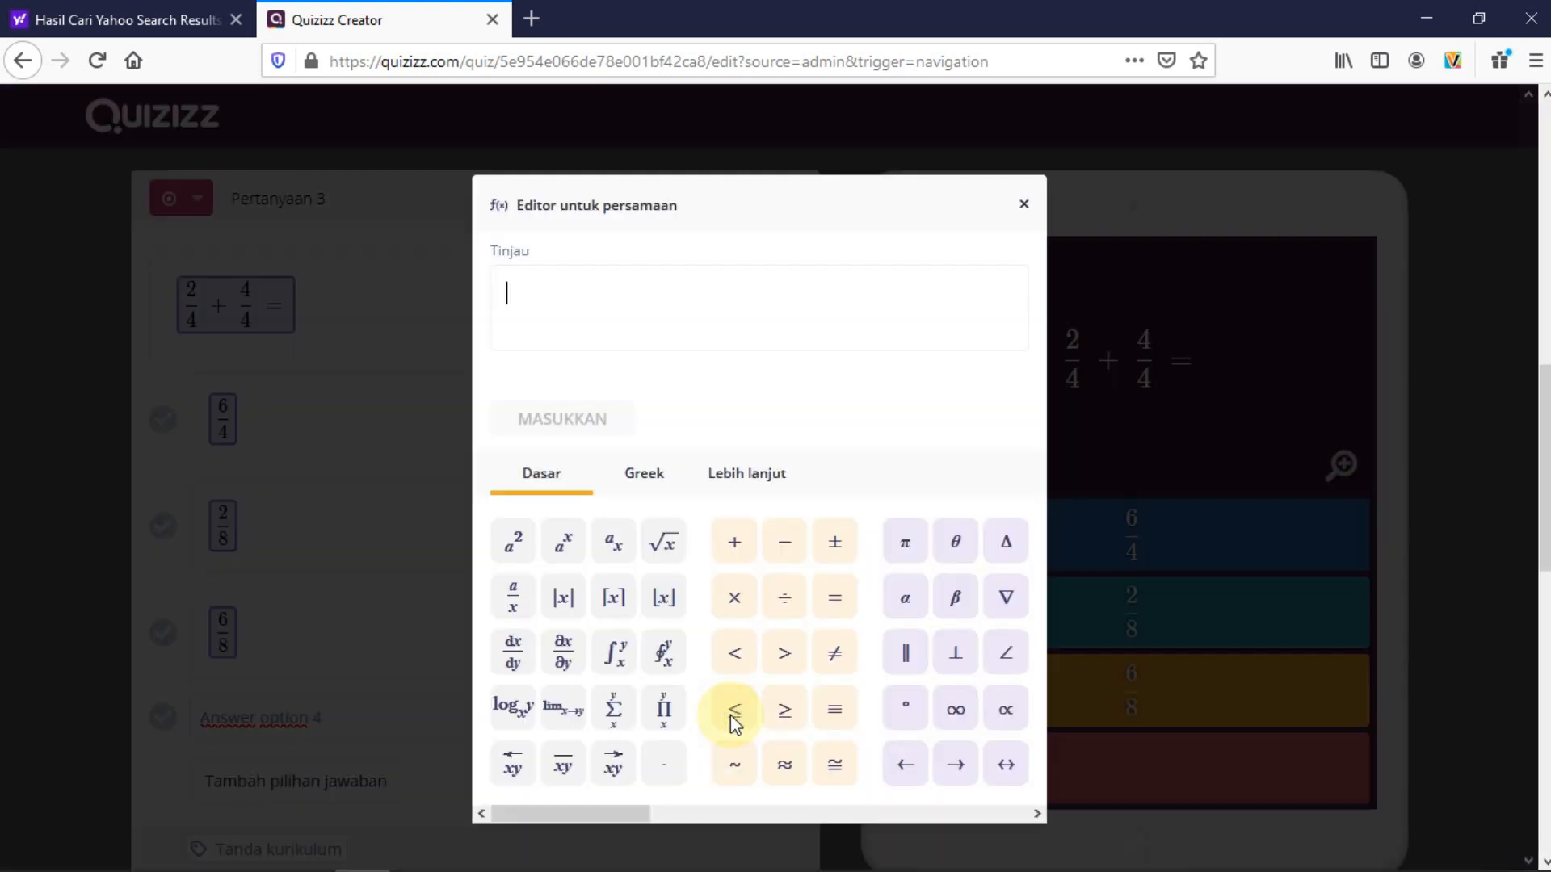
left_click(515, 601)
left_click(517, 294)
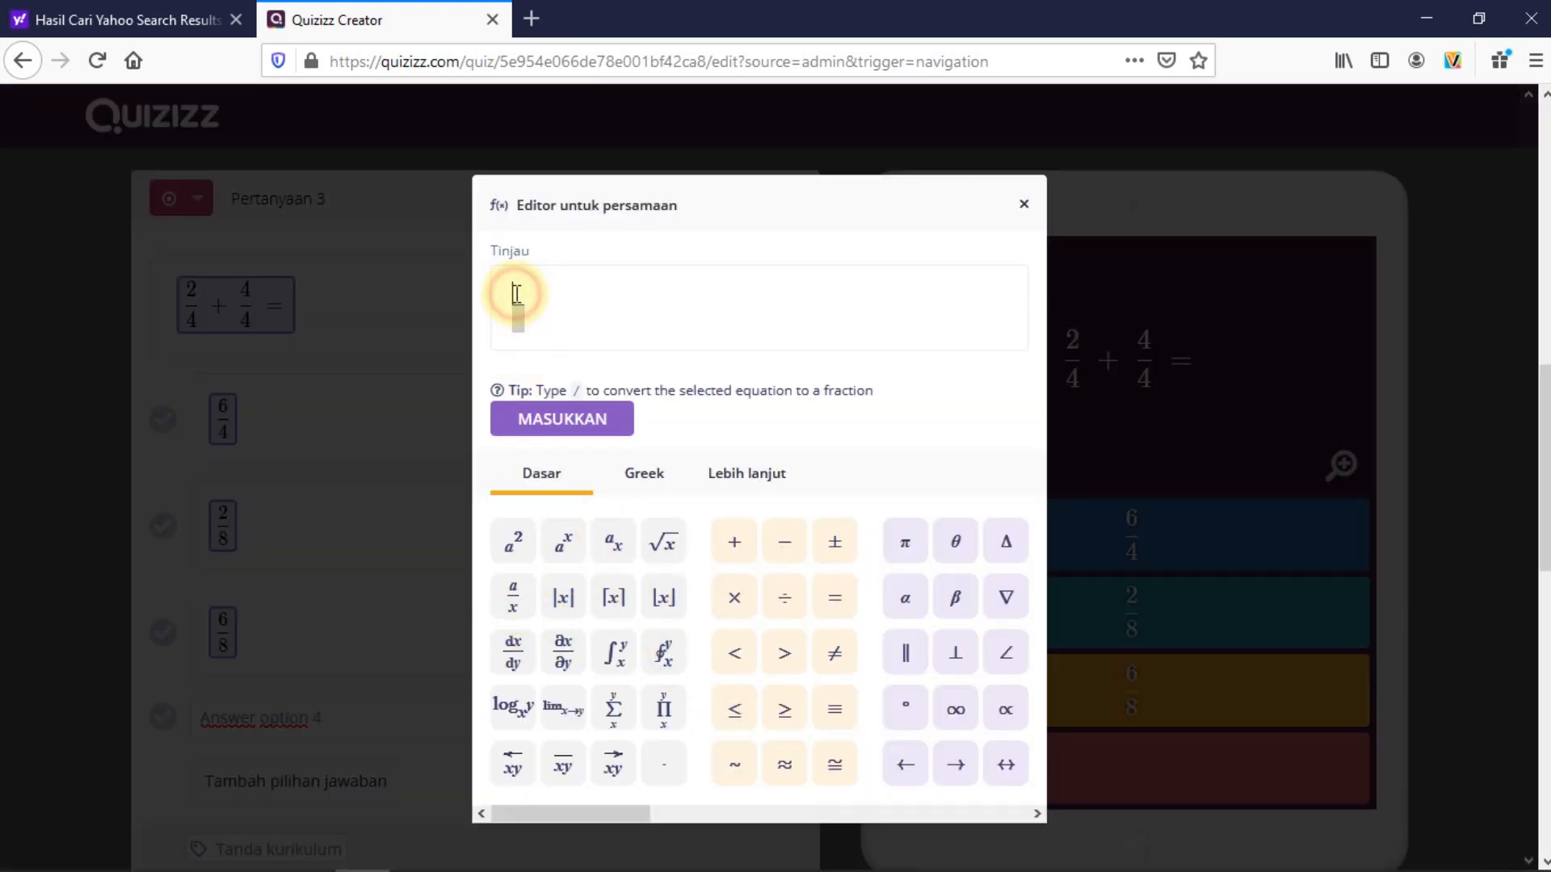
type("2")
left_click(524, 321)
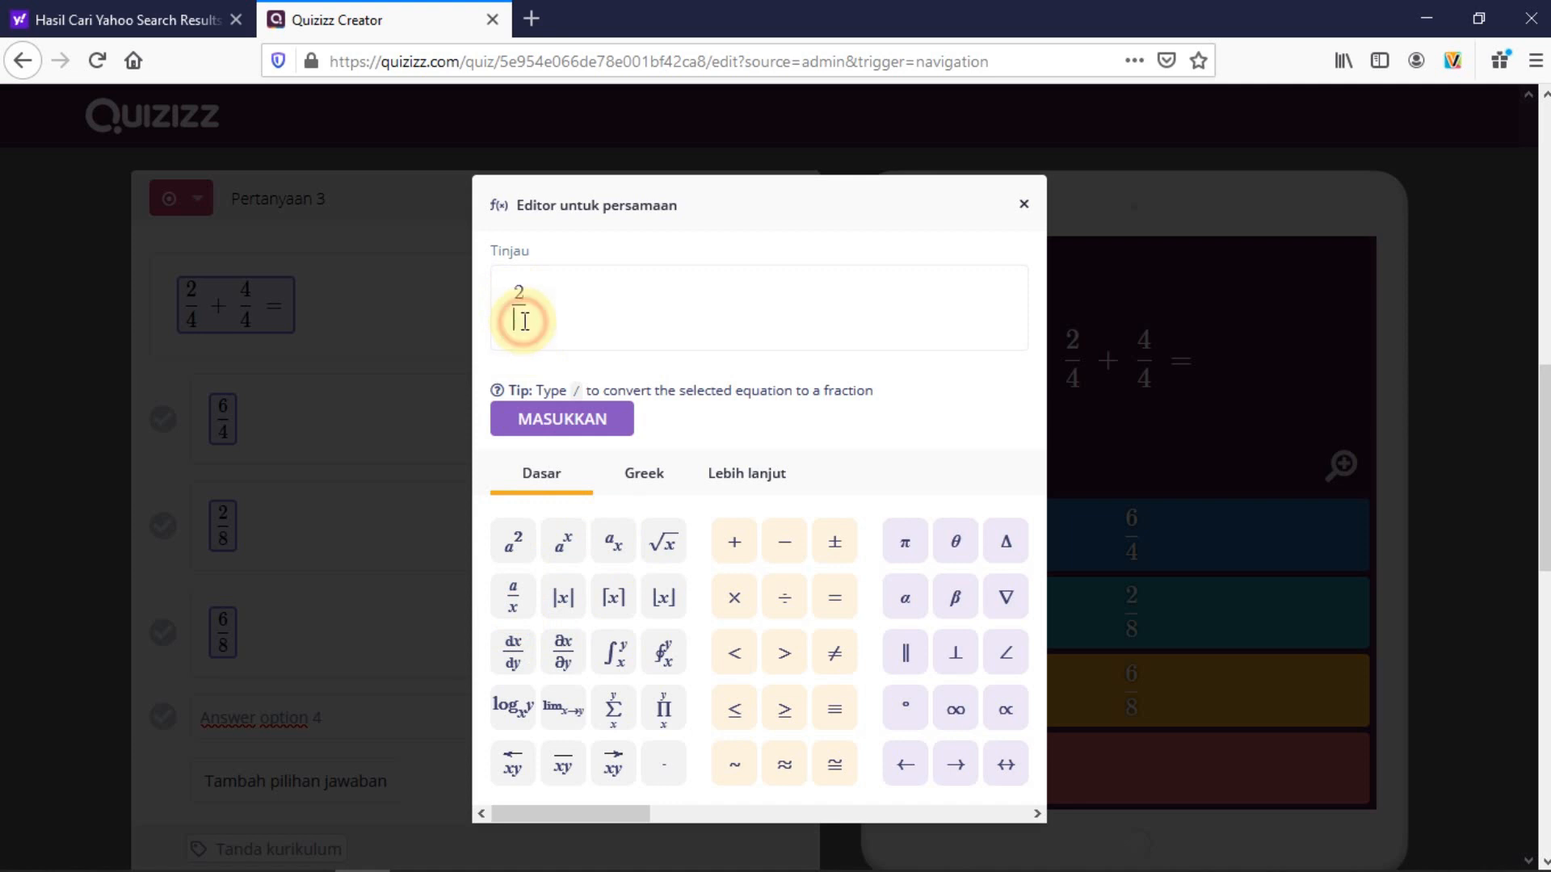
type("4")
left_click(571, 420)
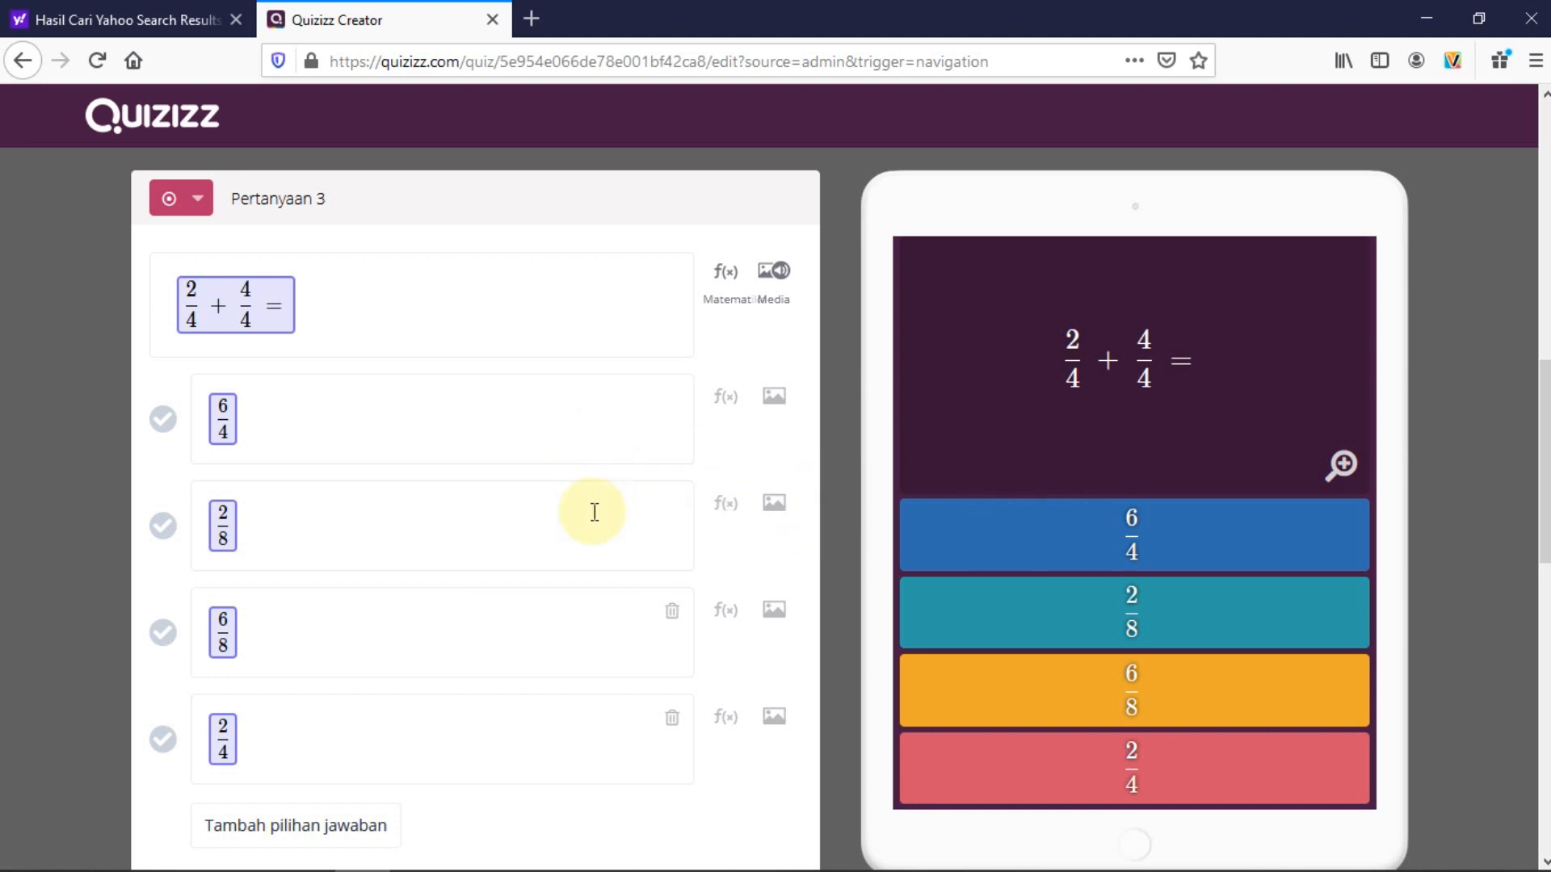
scroll(86, 545, "down", 3)
scroll(157, 477, "up", 2)
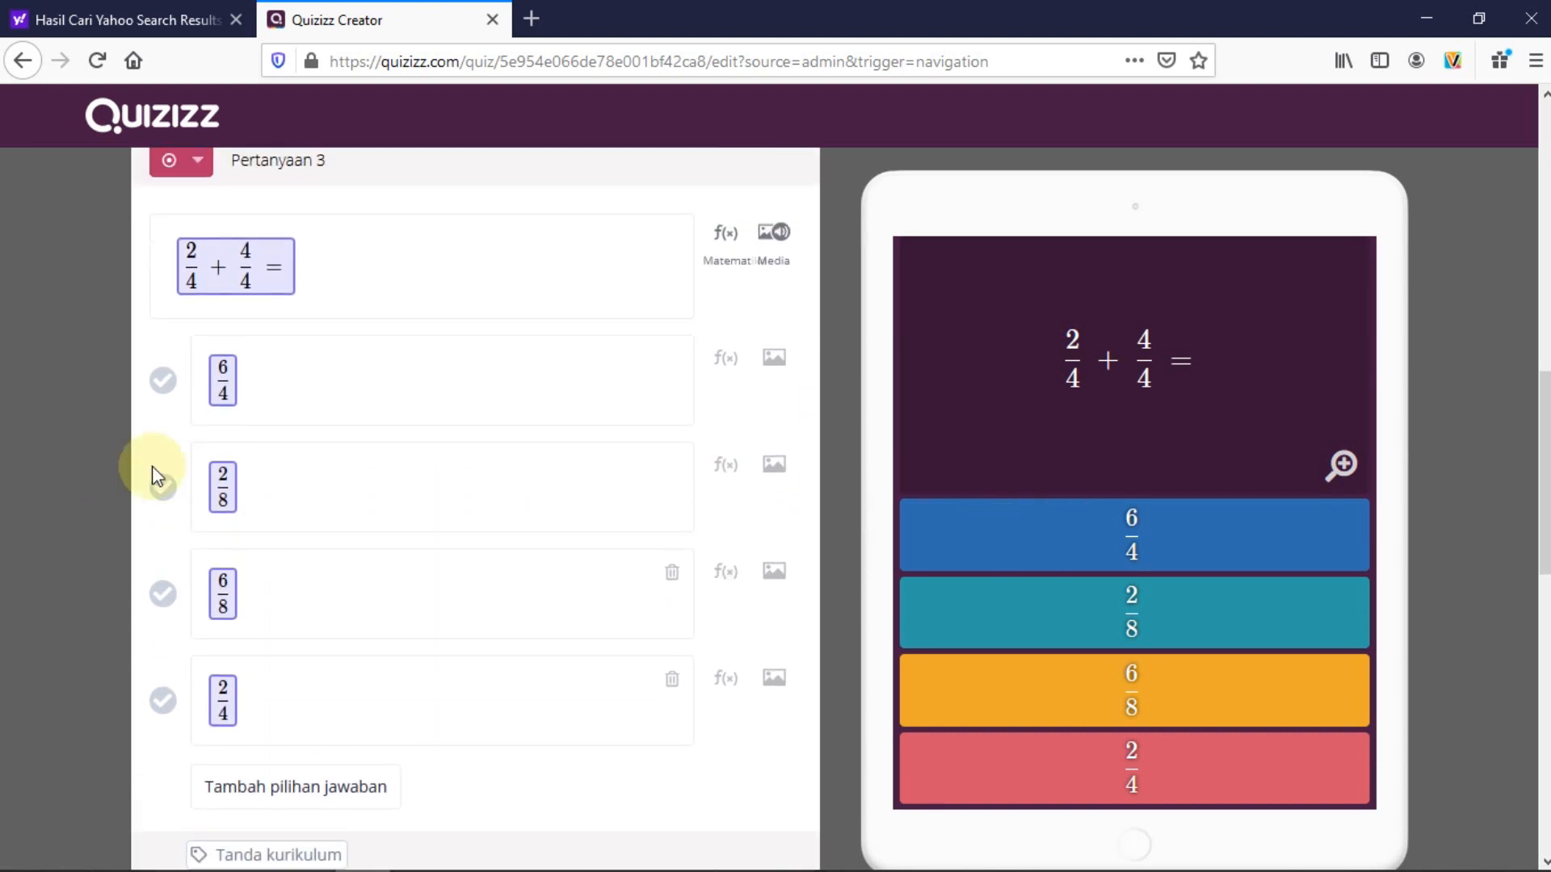
scroll(158, 477, "up", 1)
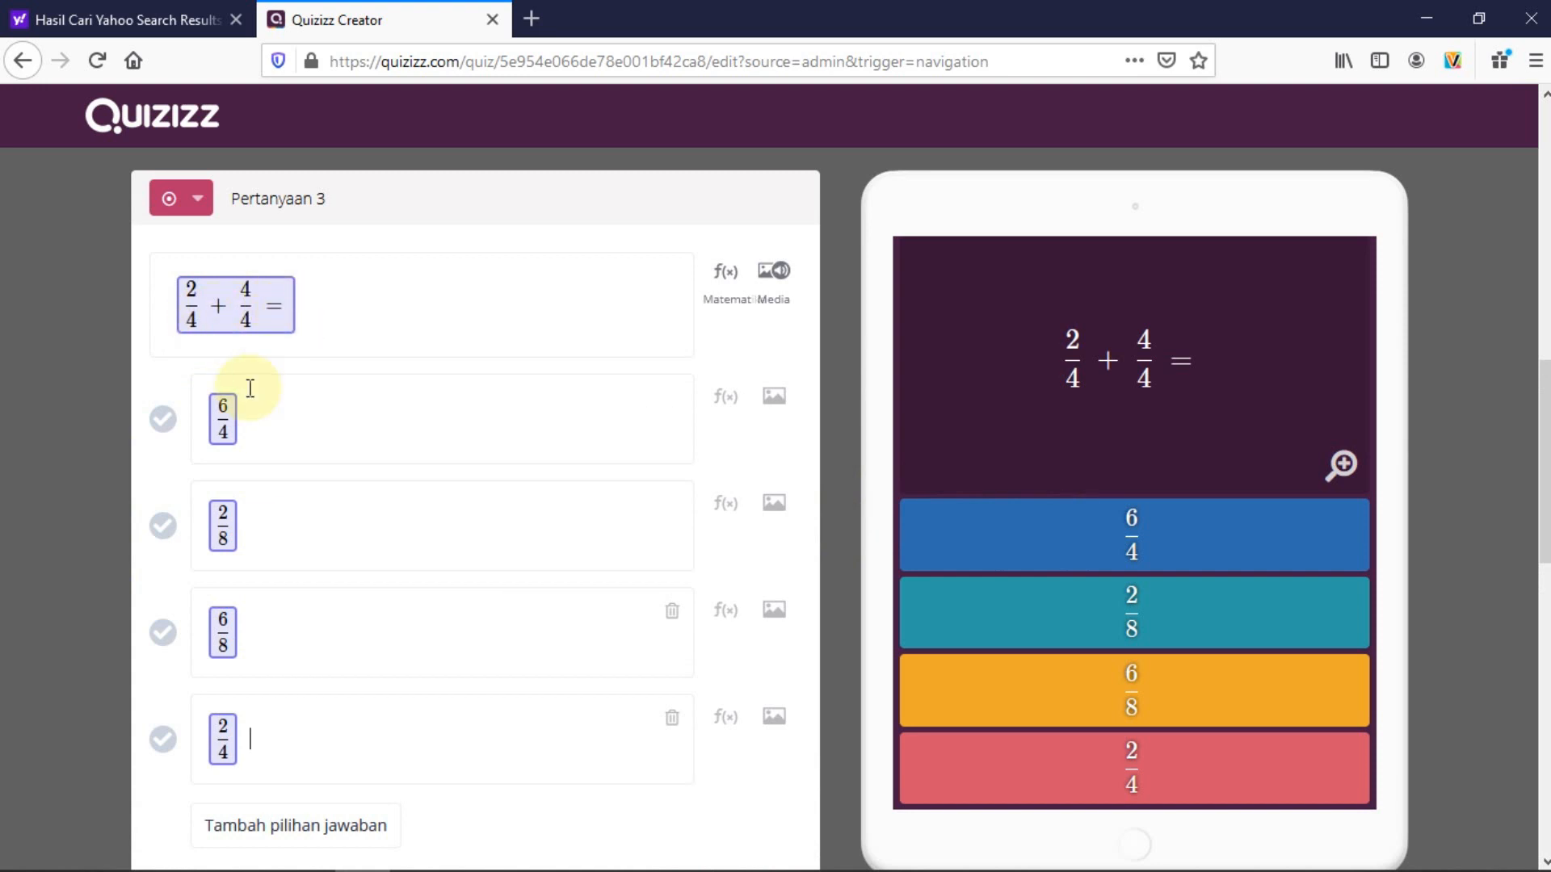
Mark 6/4 as correct, set a 60 Detik limit, and save Pertanyaan 3
left_click(163, 420)
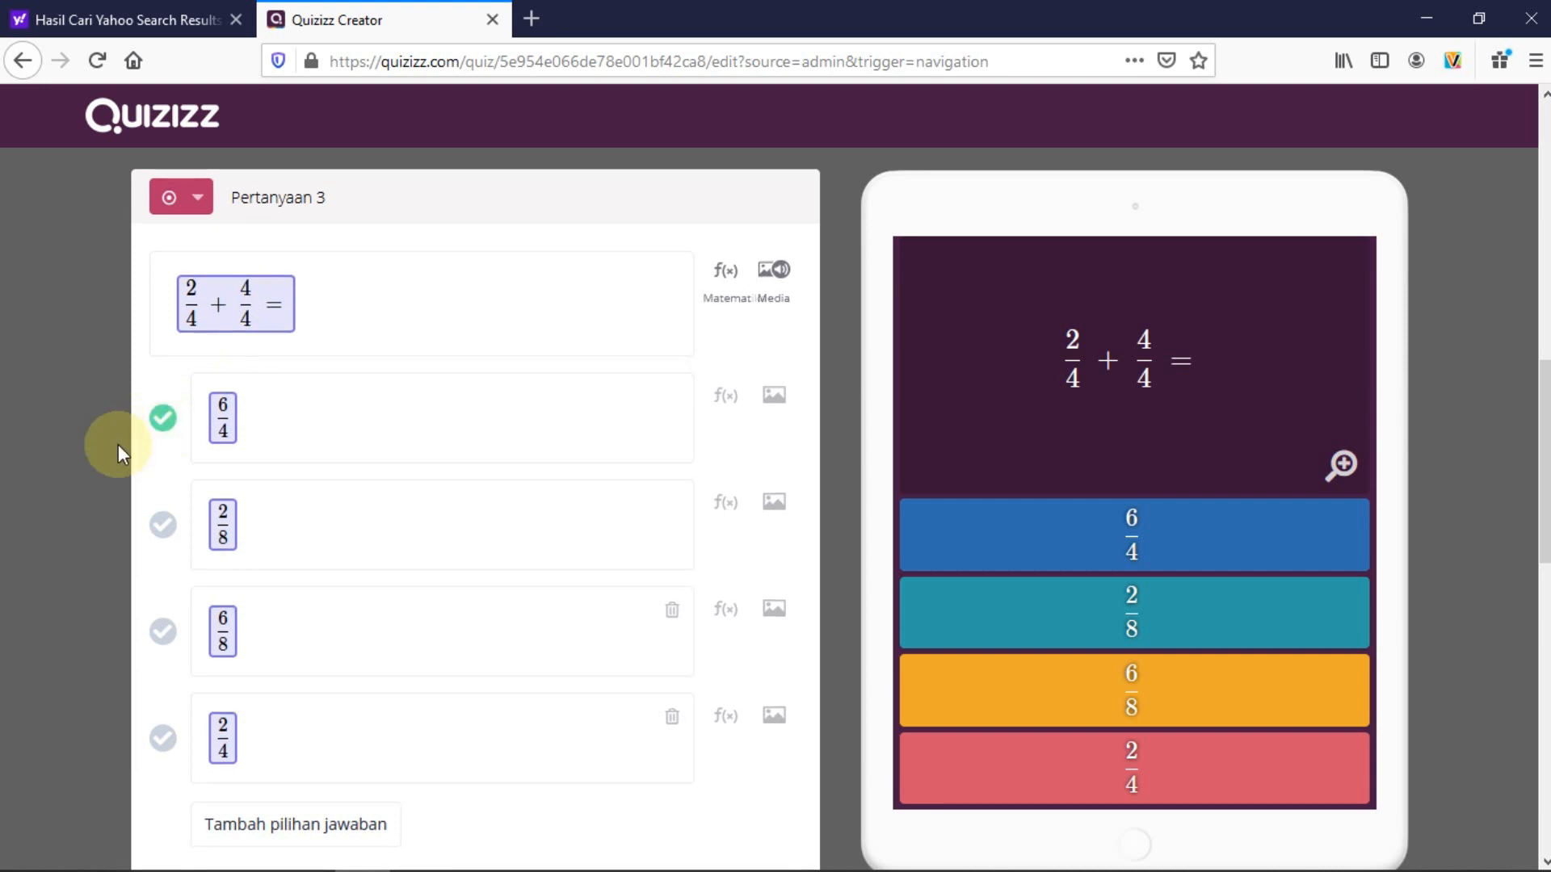
scroll(118, 444, "down", 3)
left_click(298, 714)
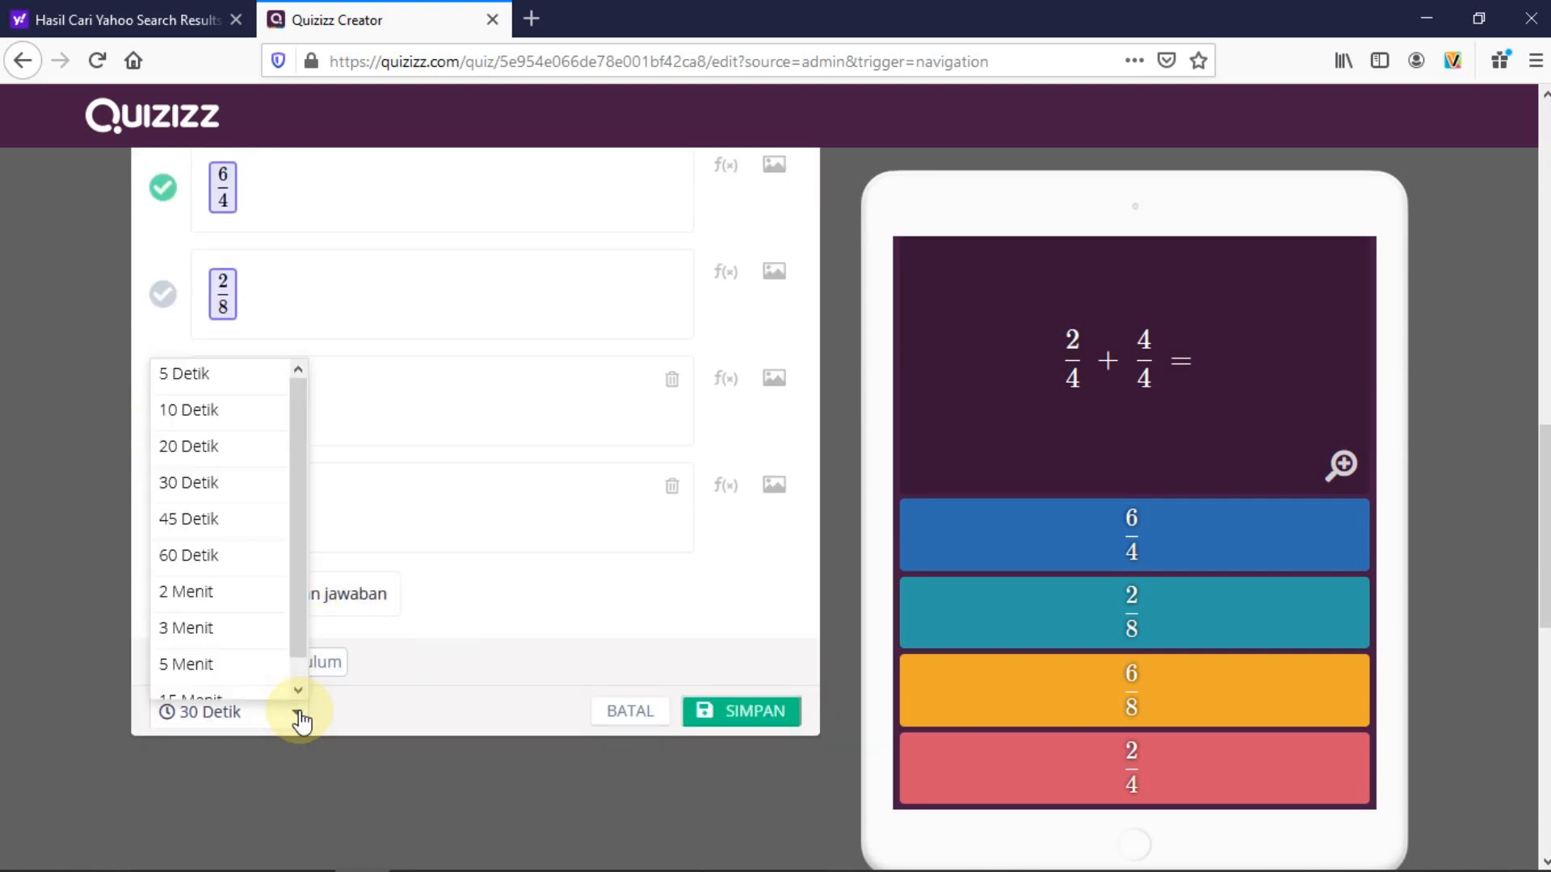
left_click(213, 556)
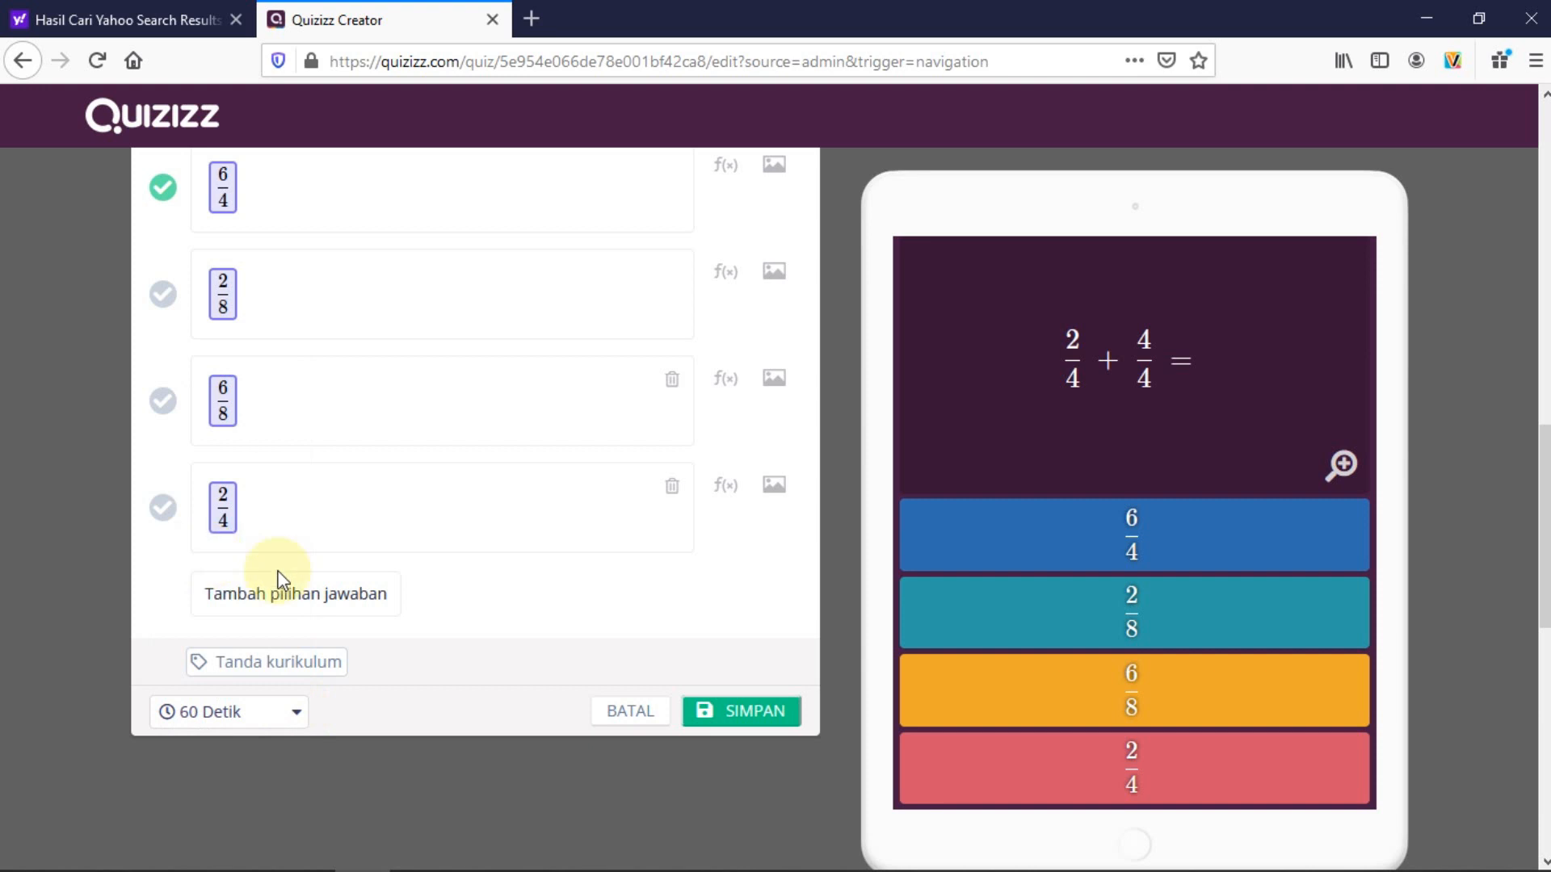
left_click(743, 712)
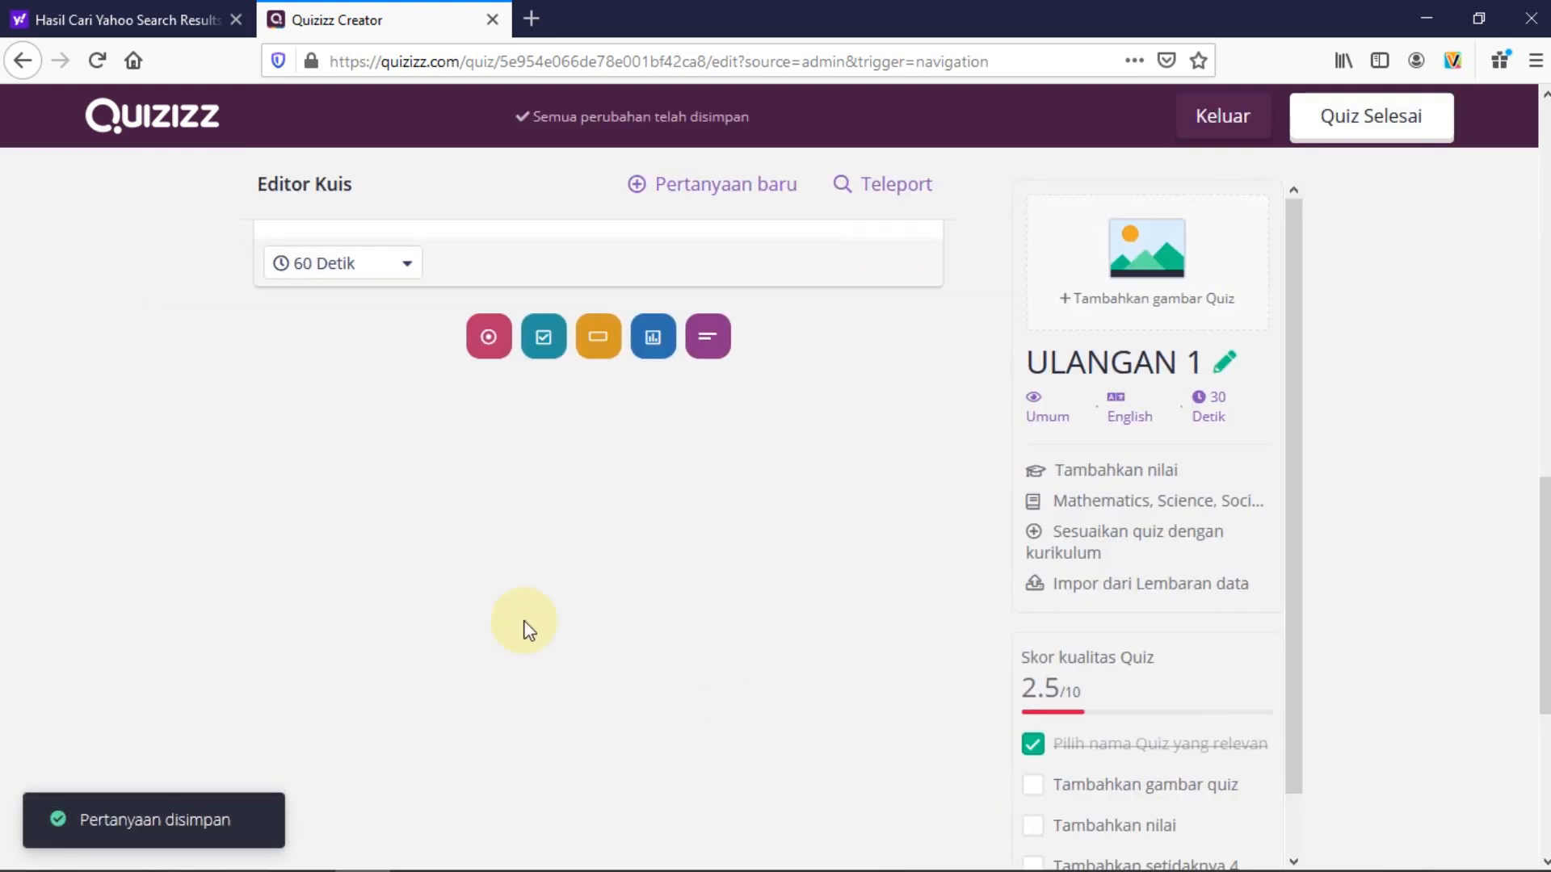
Review the three saved questions, then bring up the new-question type chooser
scroll(120, 529, "up", 8)
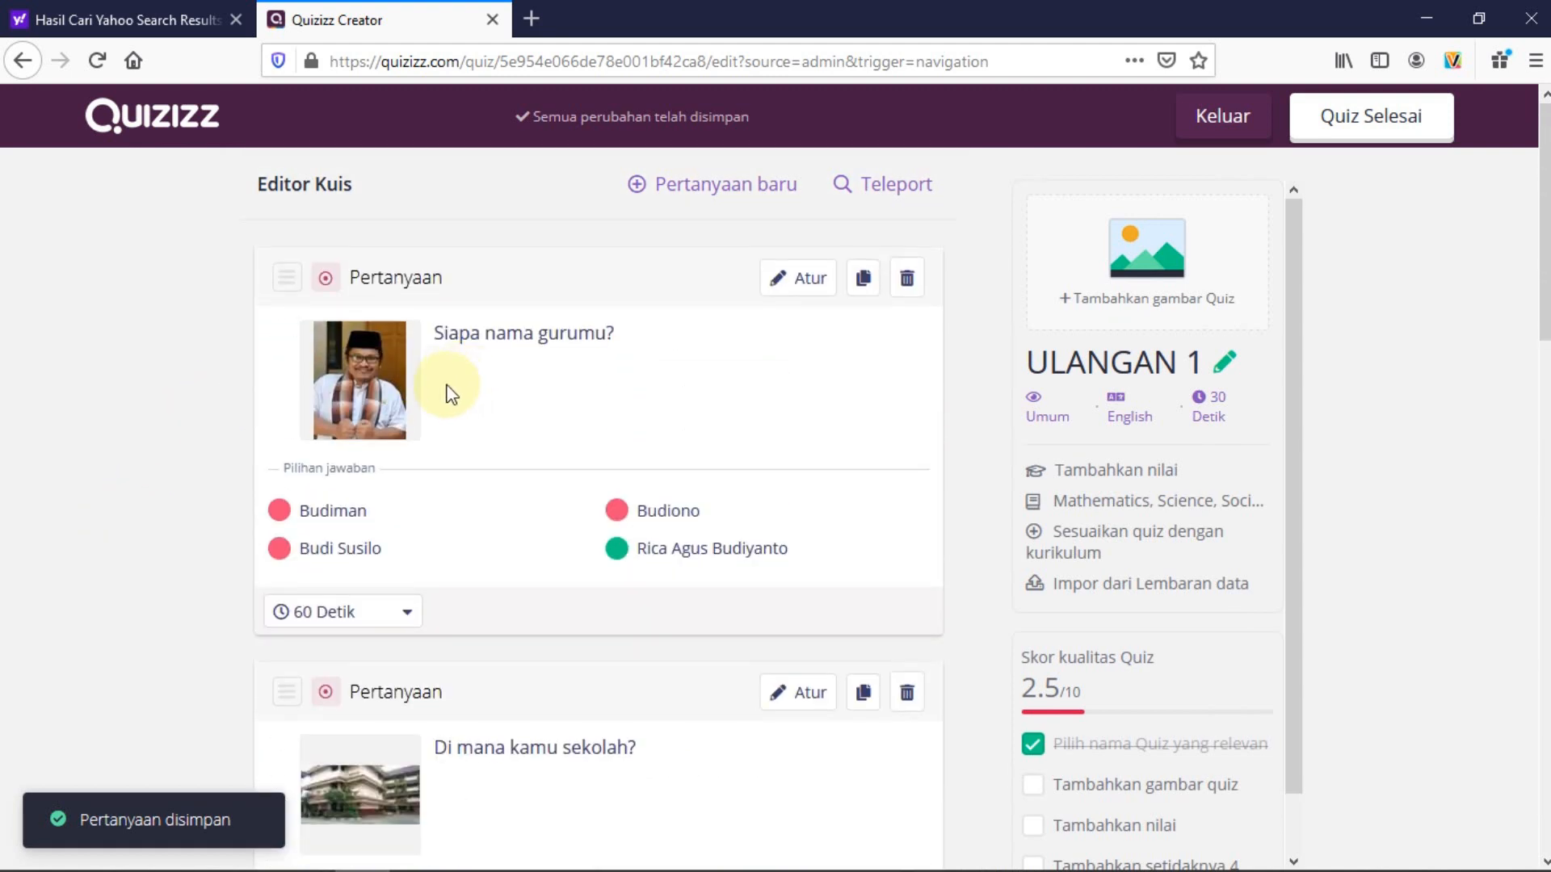
scroll(460, 376, "down", 3)
scroll(564, 533, "down", 4)
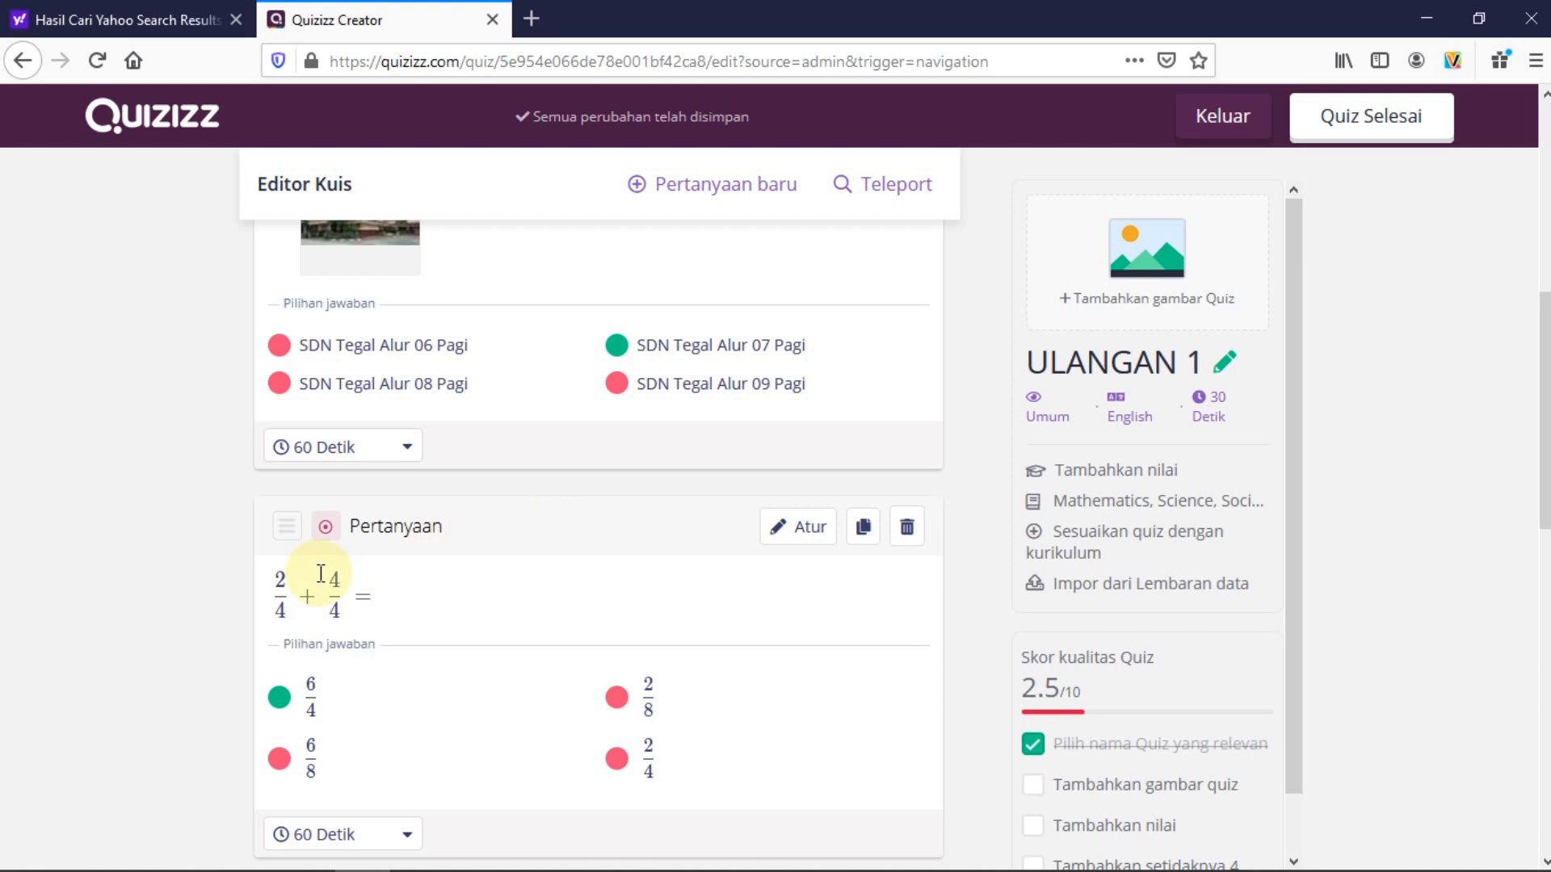
scroll(248, 567, "down", 6)
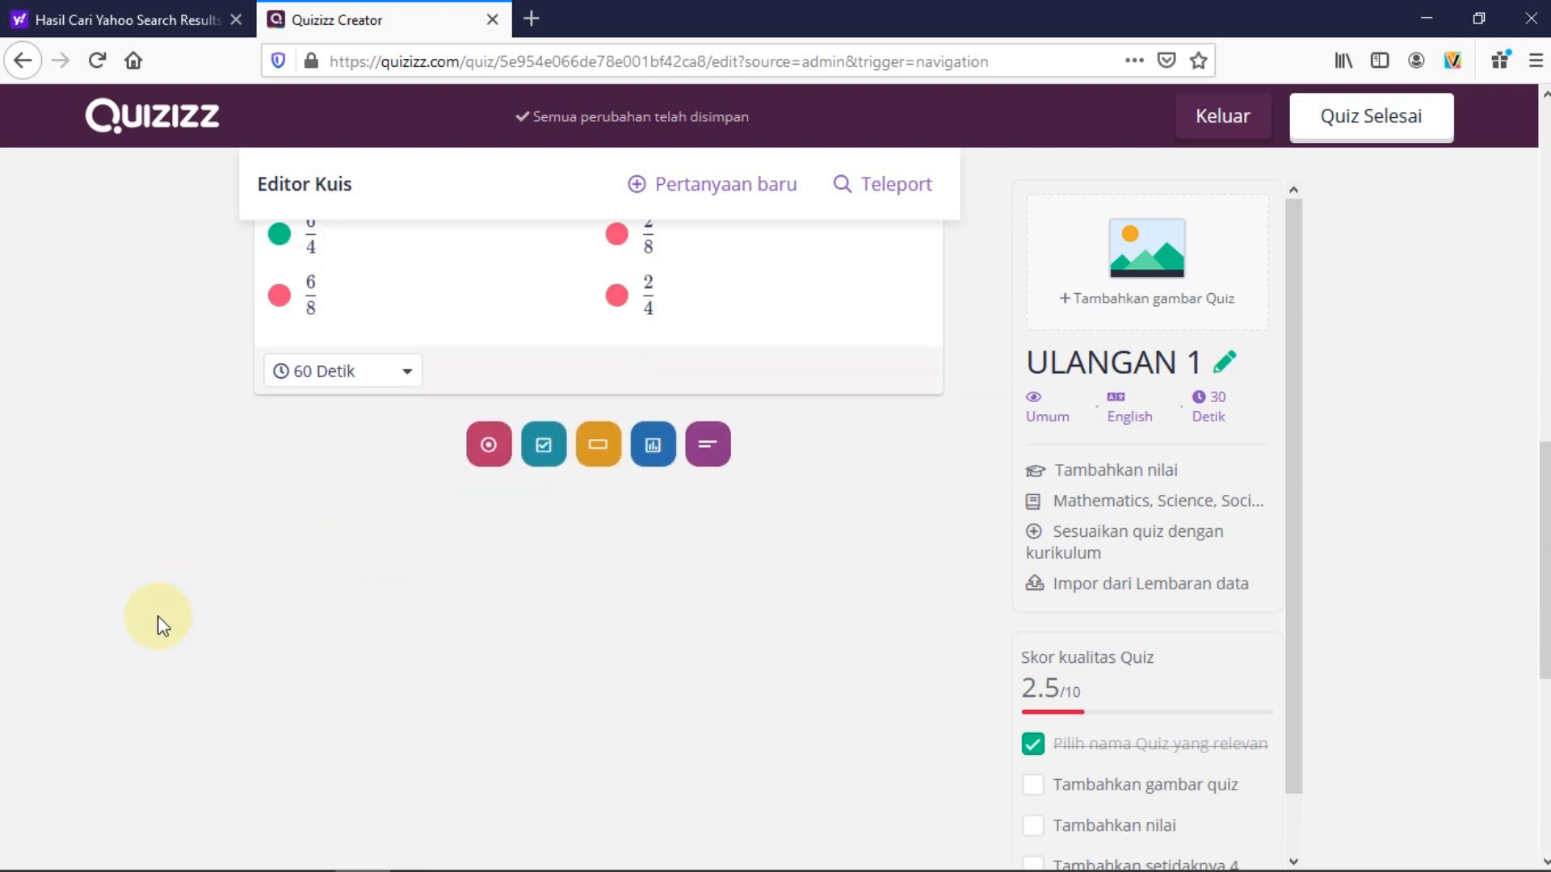
scroll(157, 616, "up", 10)
scroll(156, 618, "down", 3)
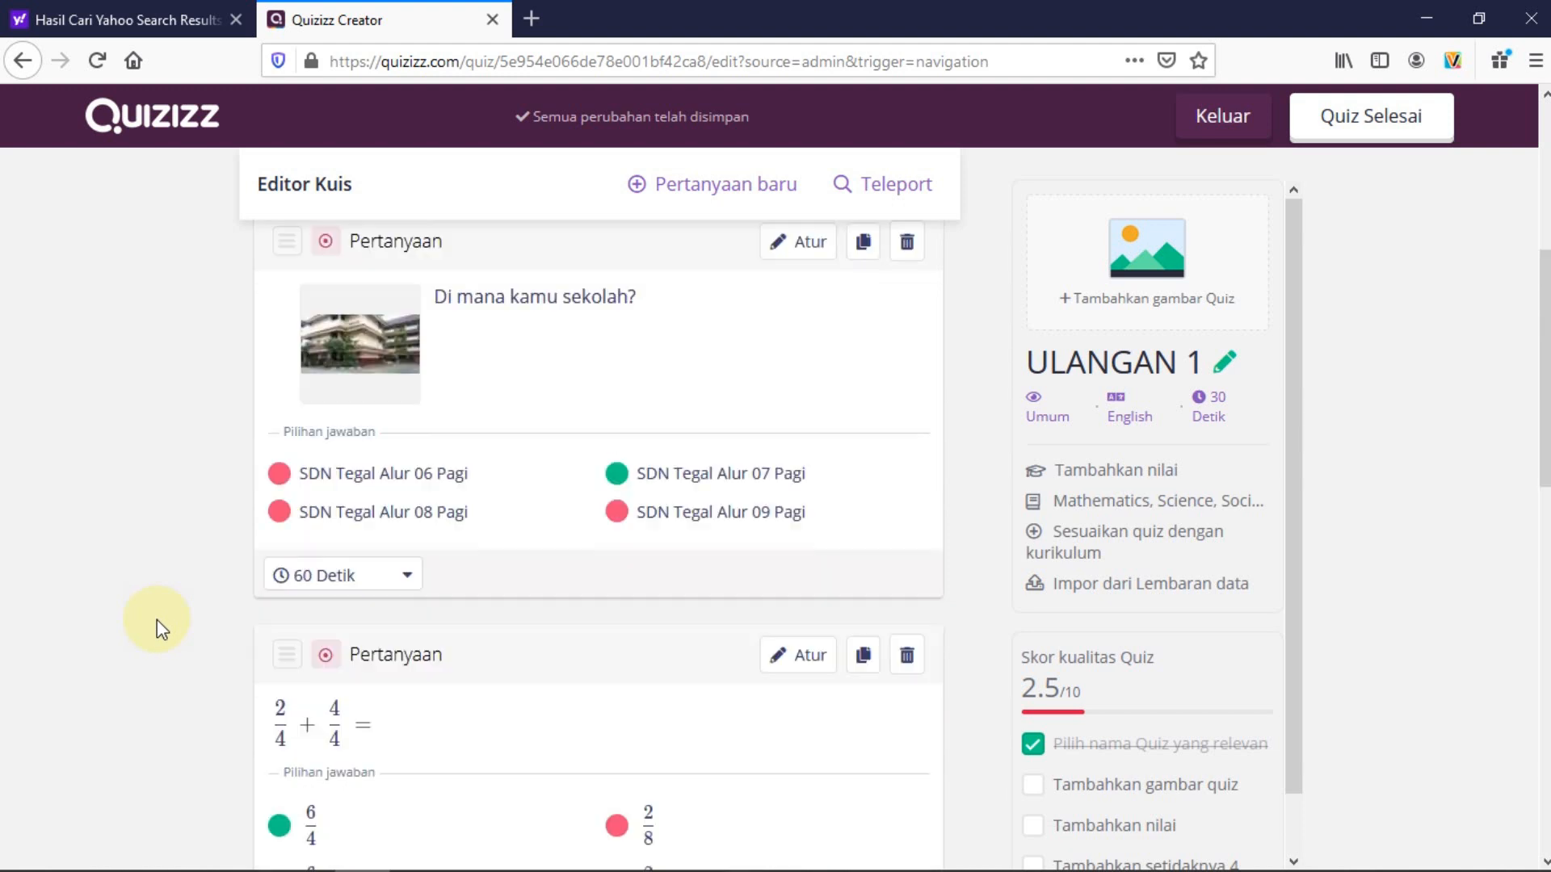
scroll(157, 618, "up", 5)
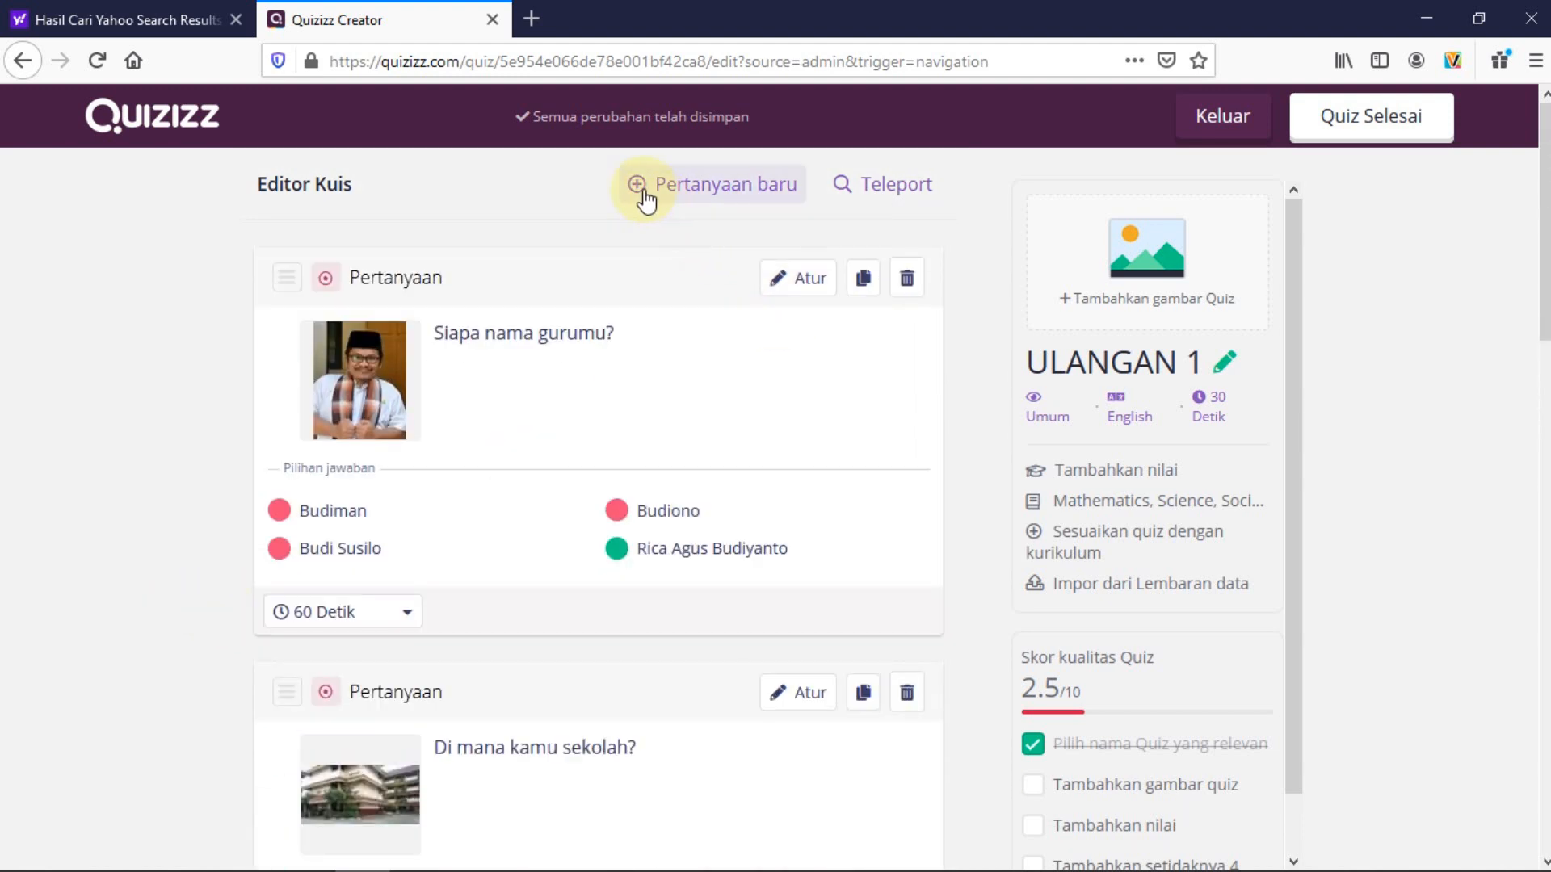
left_click(643, 192)
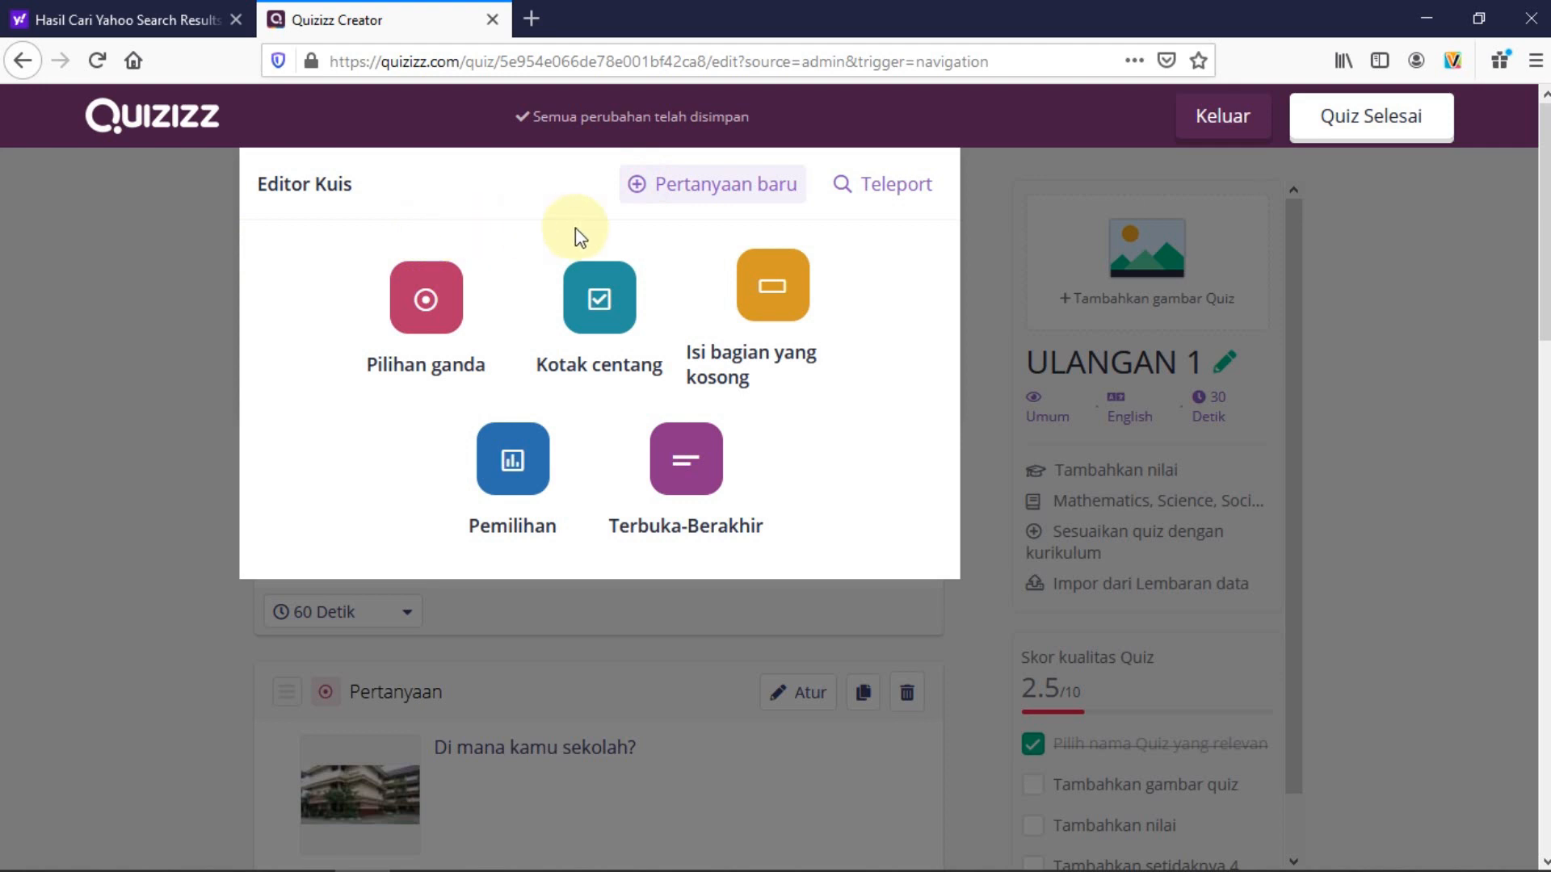
Open the Teleport question search and replace 'ULANGAN 1' with 'matematika kelas 3 sd'
left_click(893, 185)
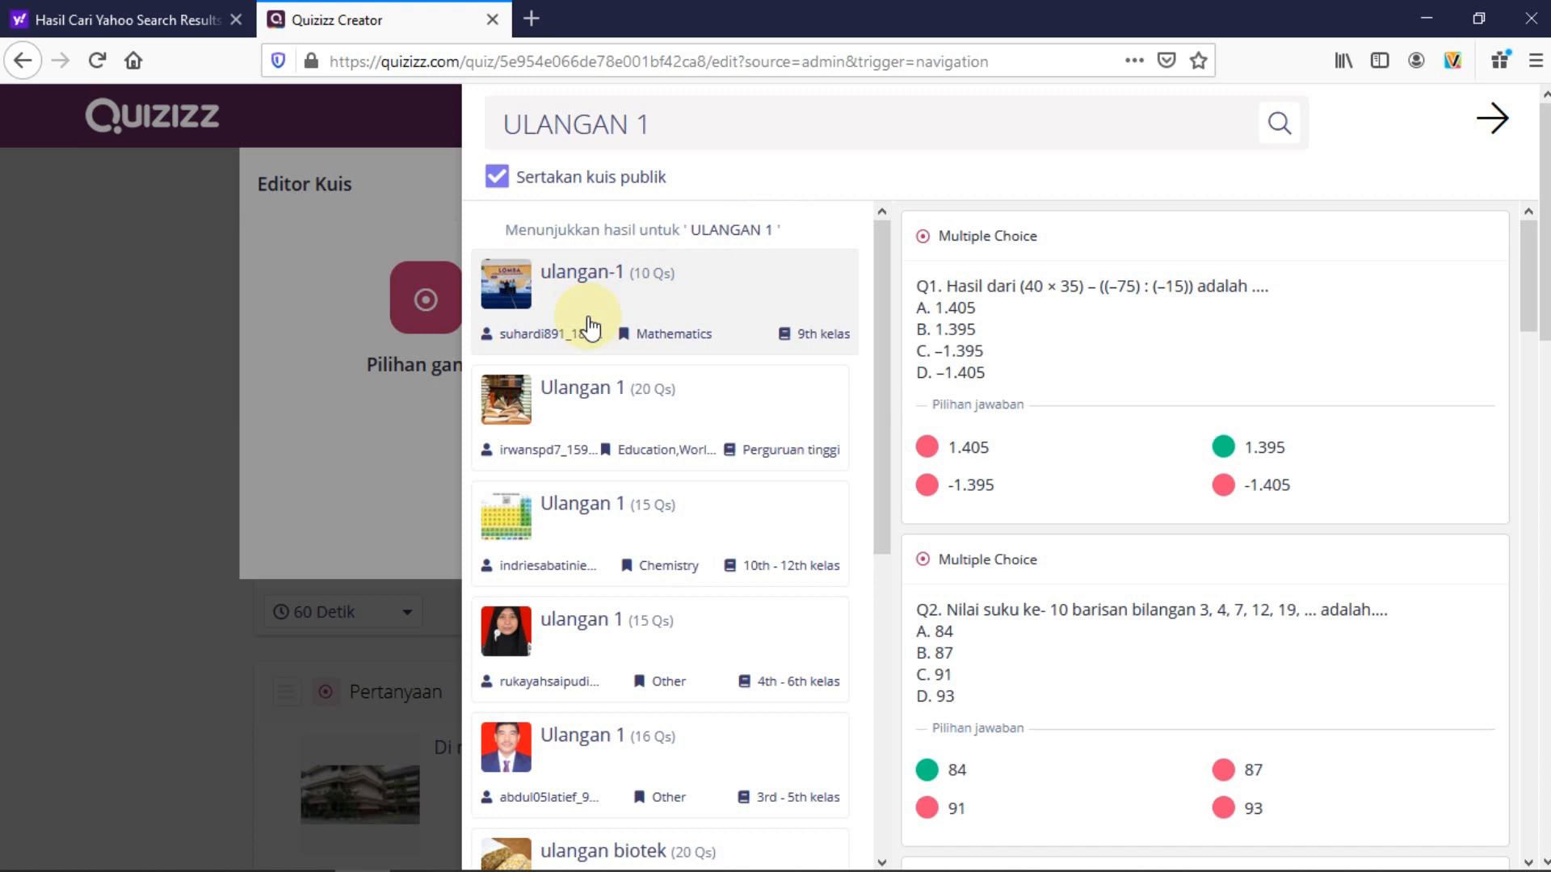
scroll(630, 424, "down", 9)
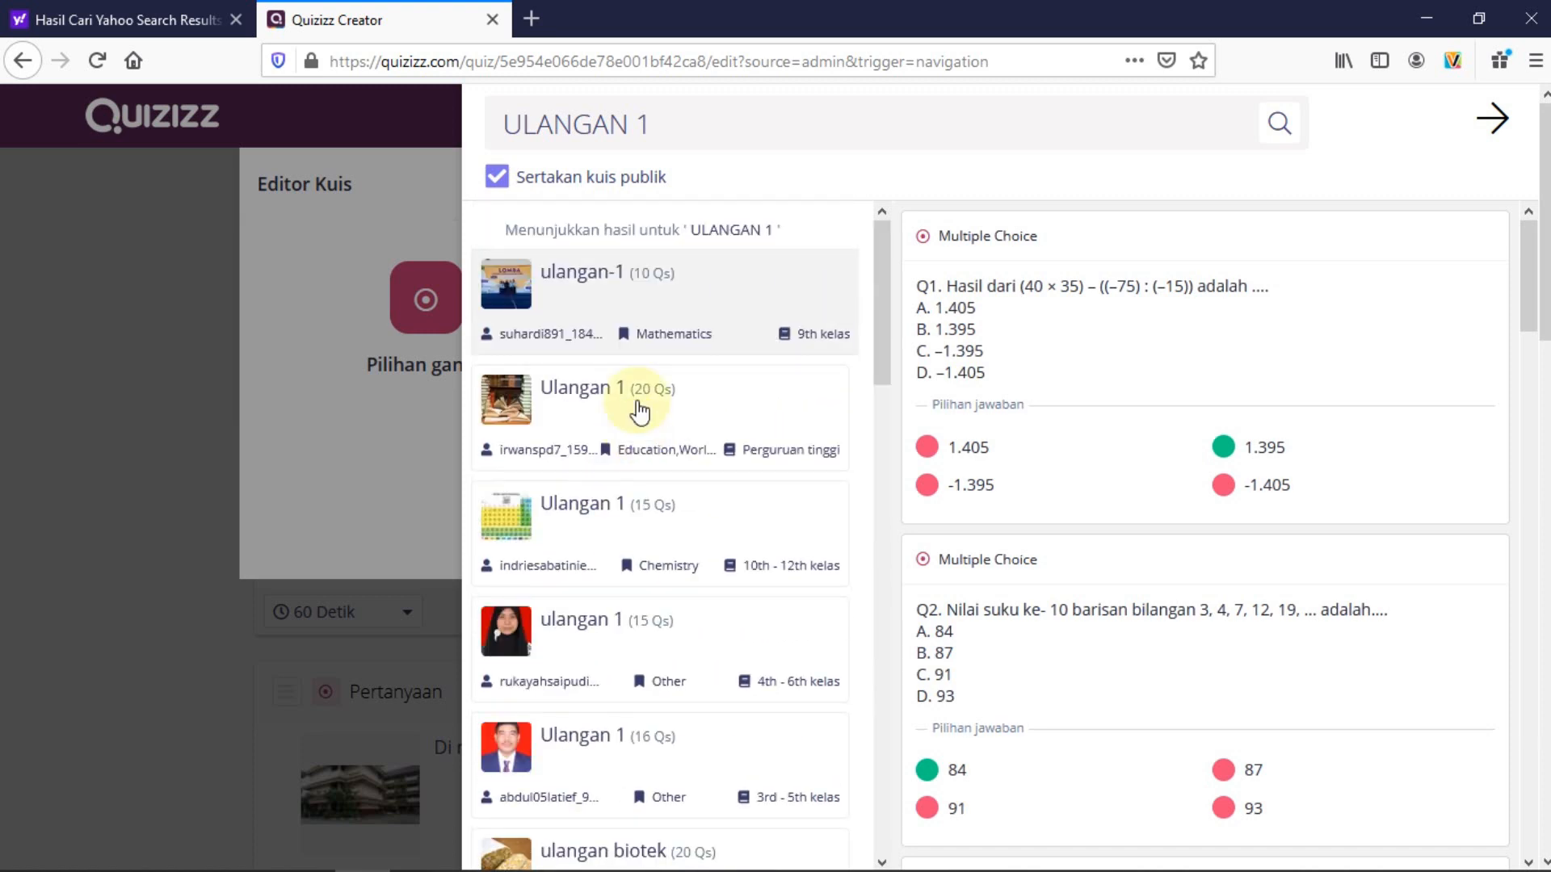
left_click(683, 126)
left_click_drag(683, 125, 491, 138)
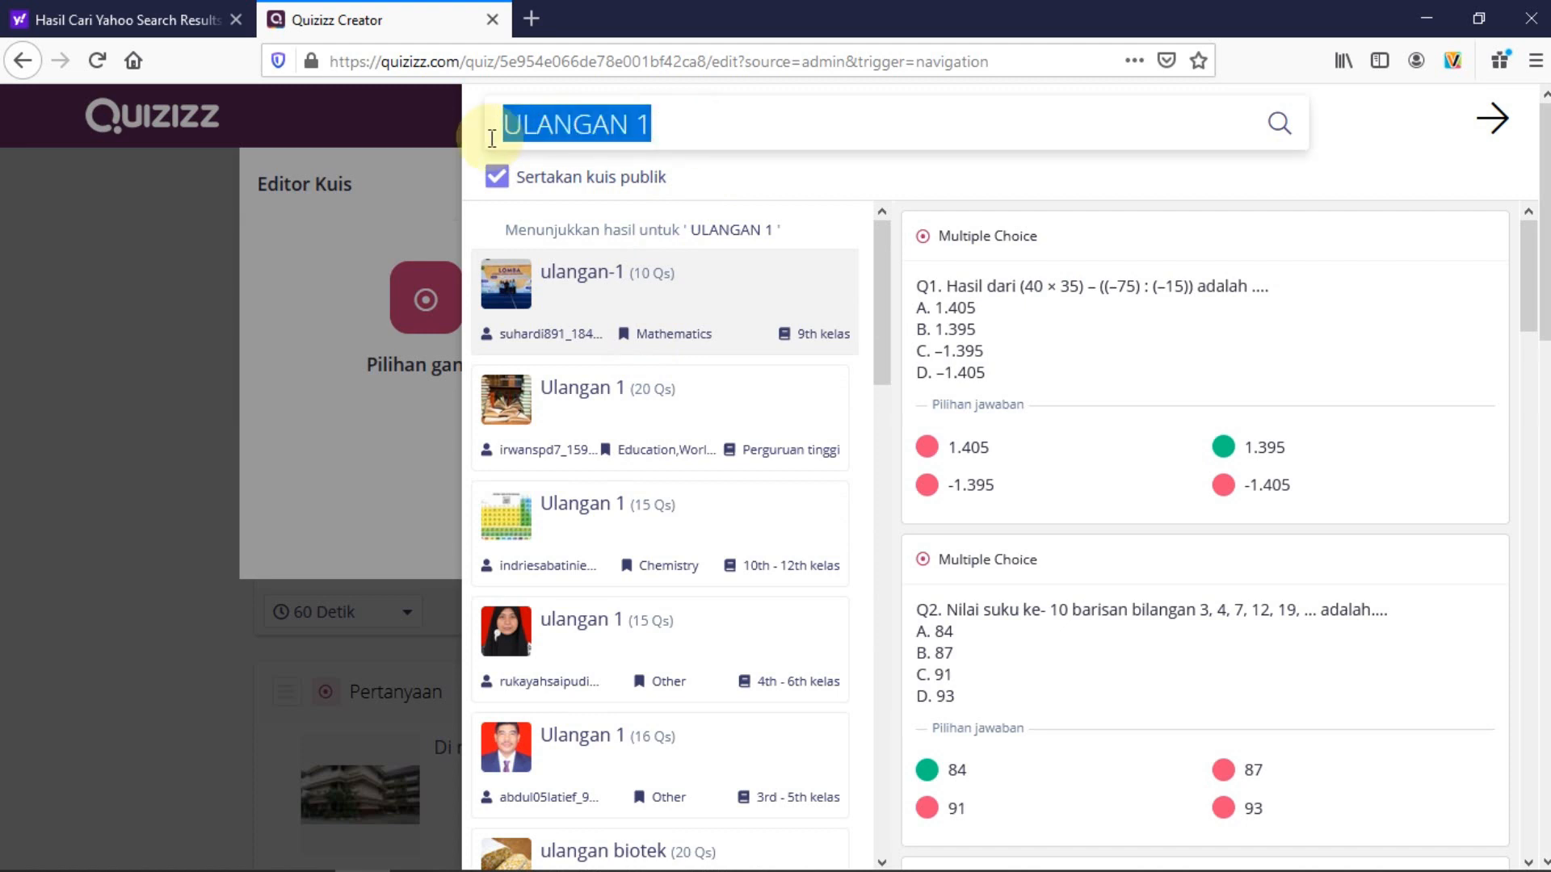
type("matematika kelas 3 sd")
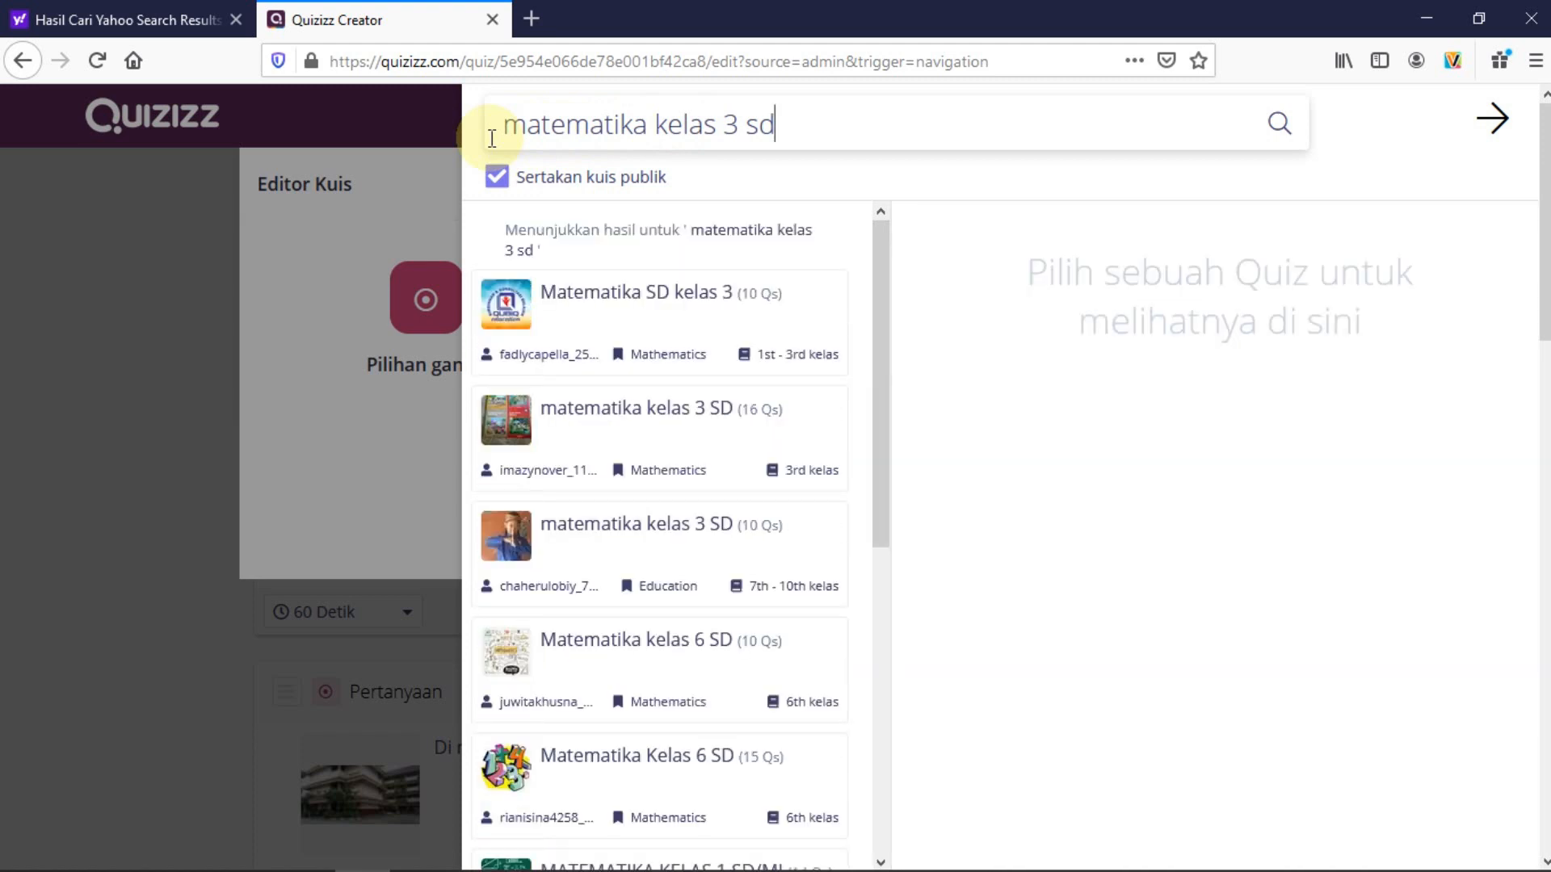
Browse the results and preview the 16-question 'matematika kelas 3 SD' quiz
scroll(669, 363, "down", 5)
scroll(669, 374, "down", 10)
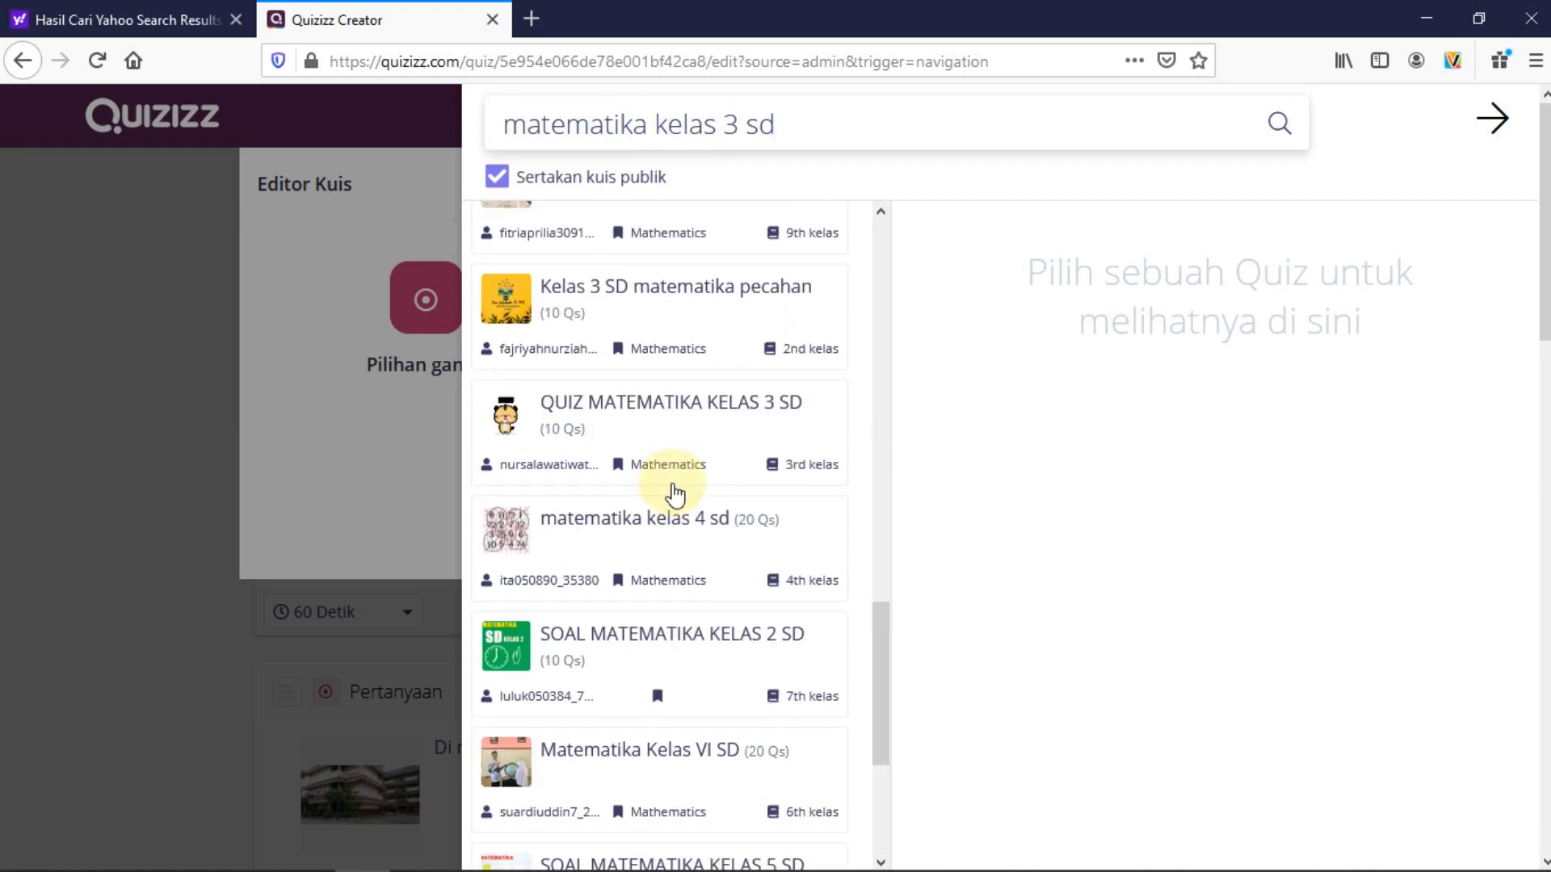
scroll(674, 494, "down", 5)
scroll(675, 497, "up", 7)
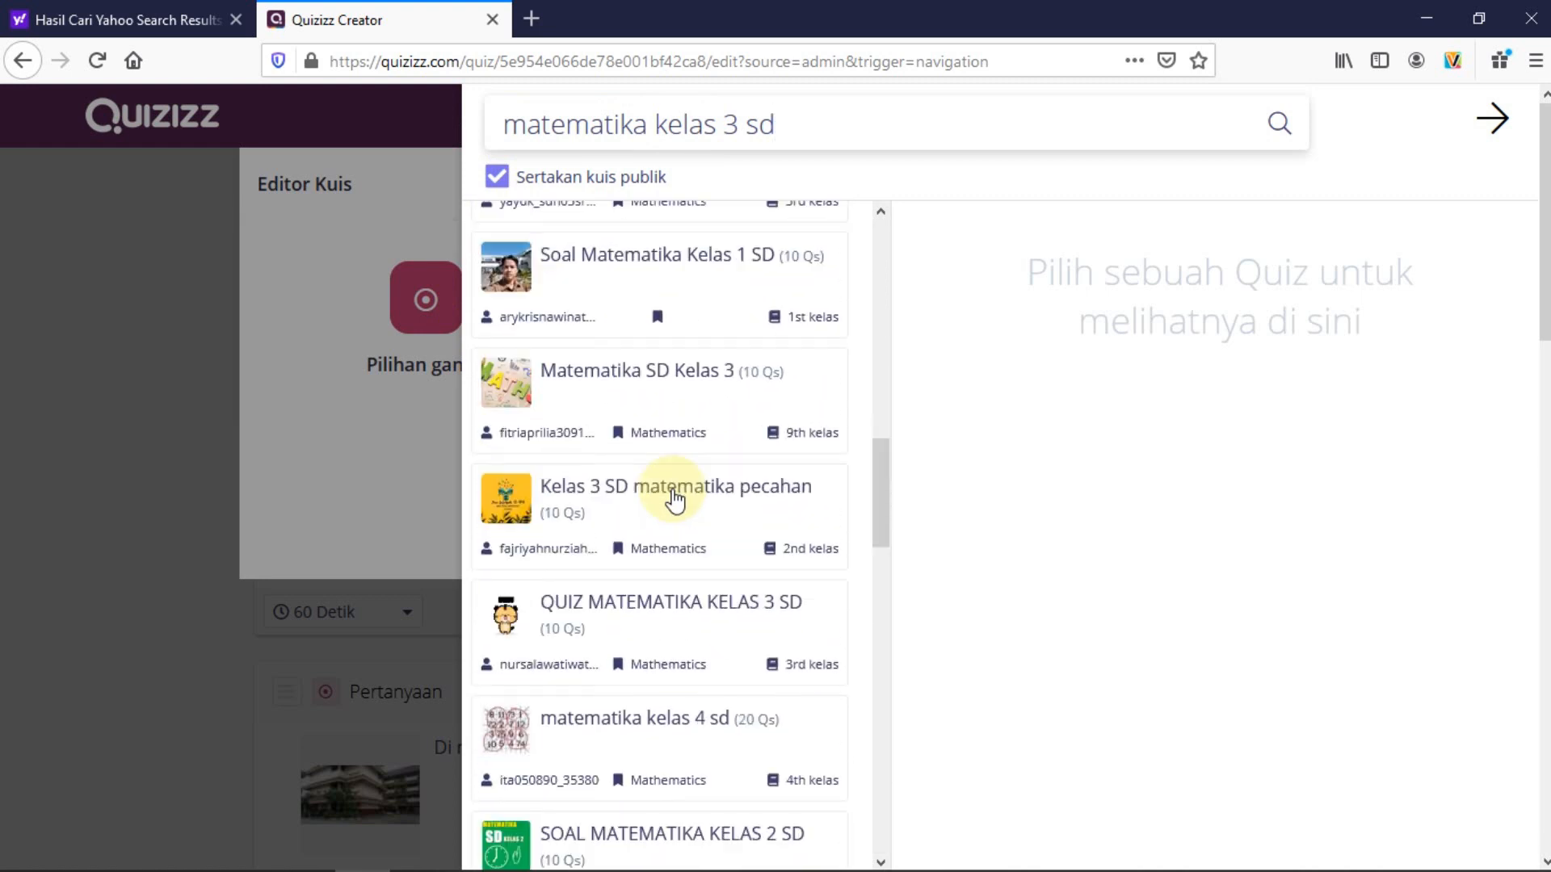
scroll(676, 501, "up", 8)
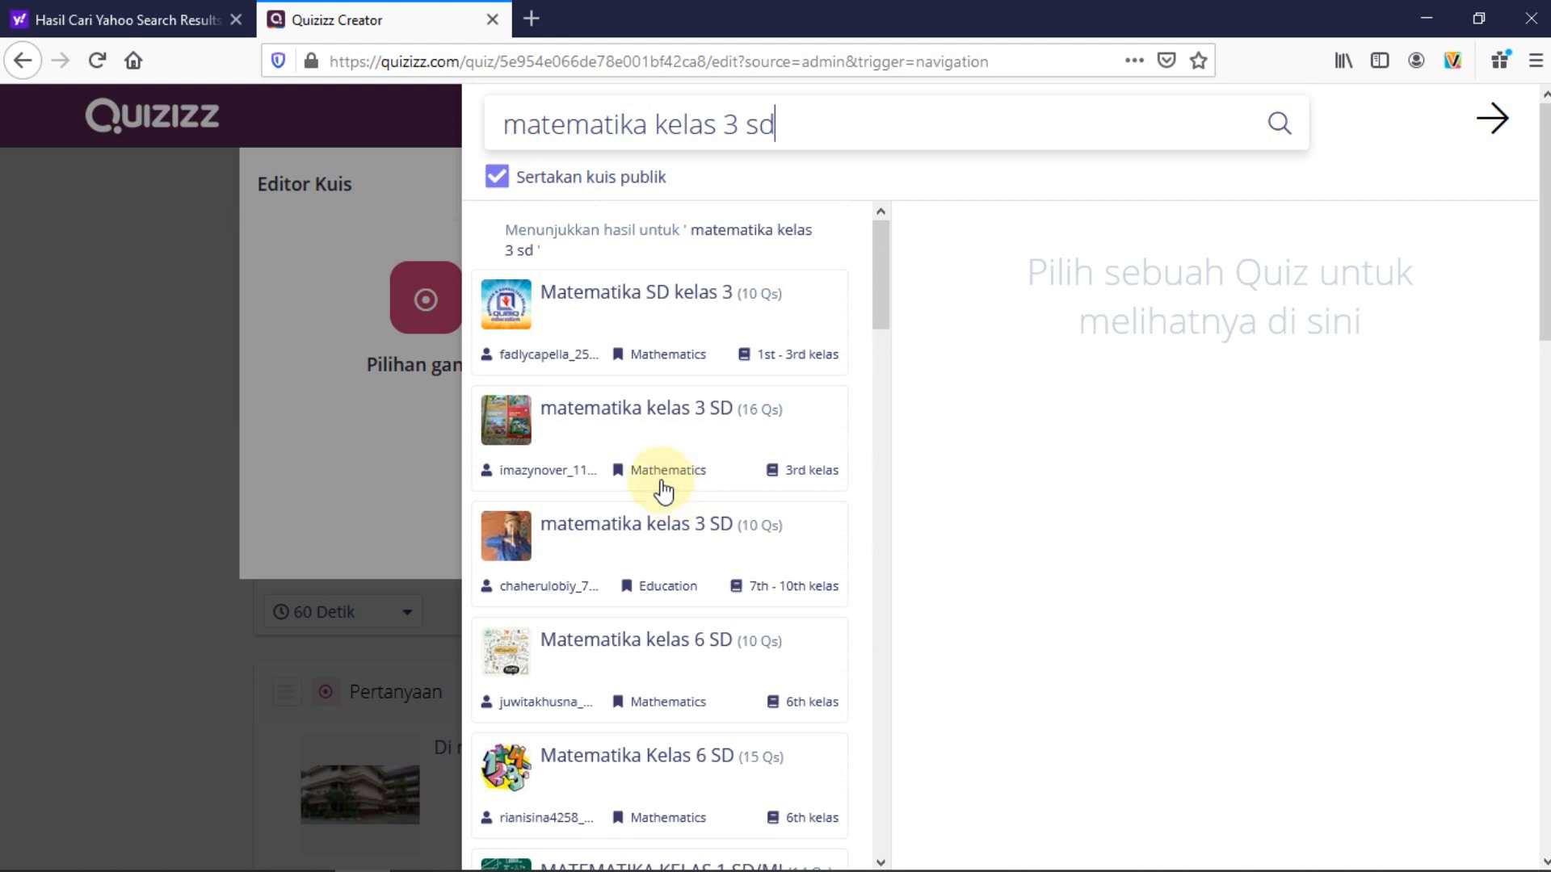
left_click(605, 416)
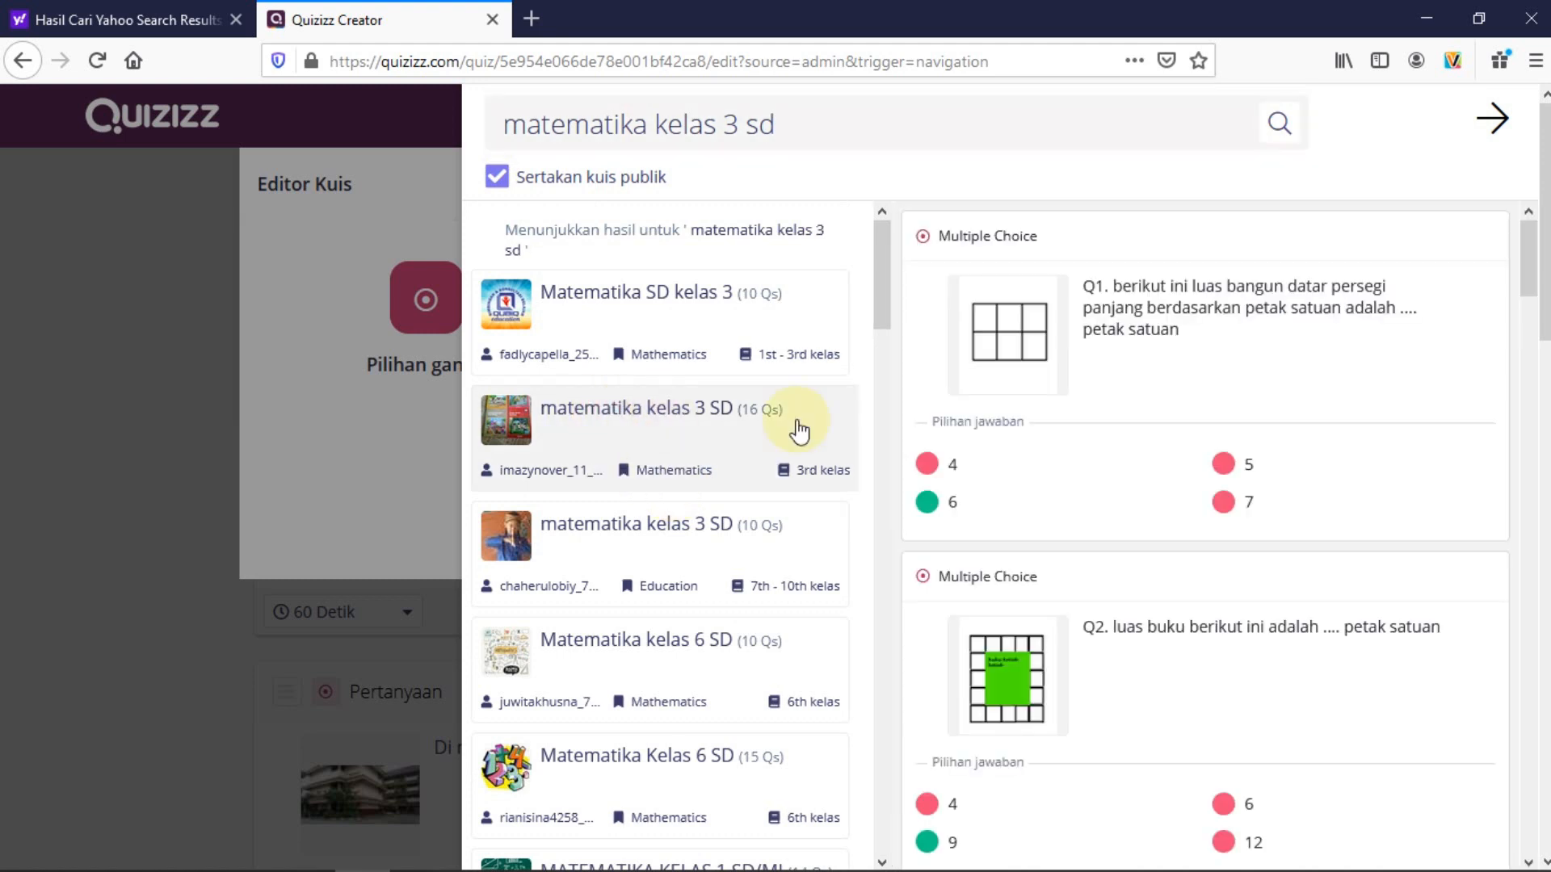
Add Q9, the triangle perimeter question in cm, to ULANGAN 1 and close the search panel
mouse_move(1004, 387)
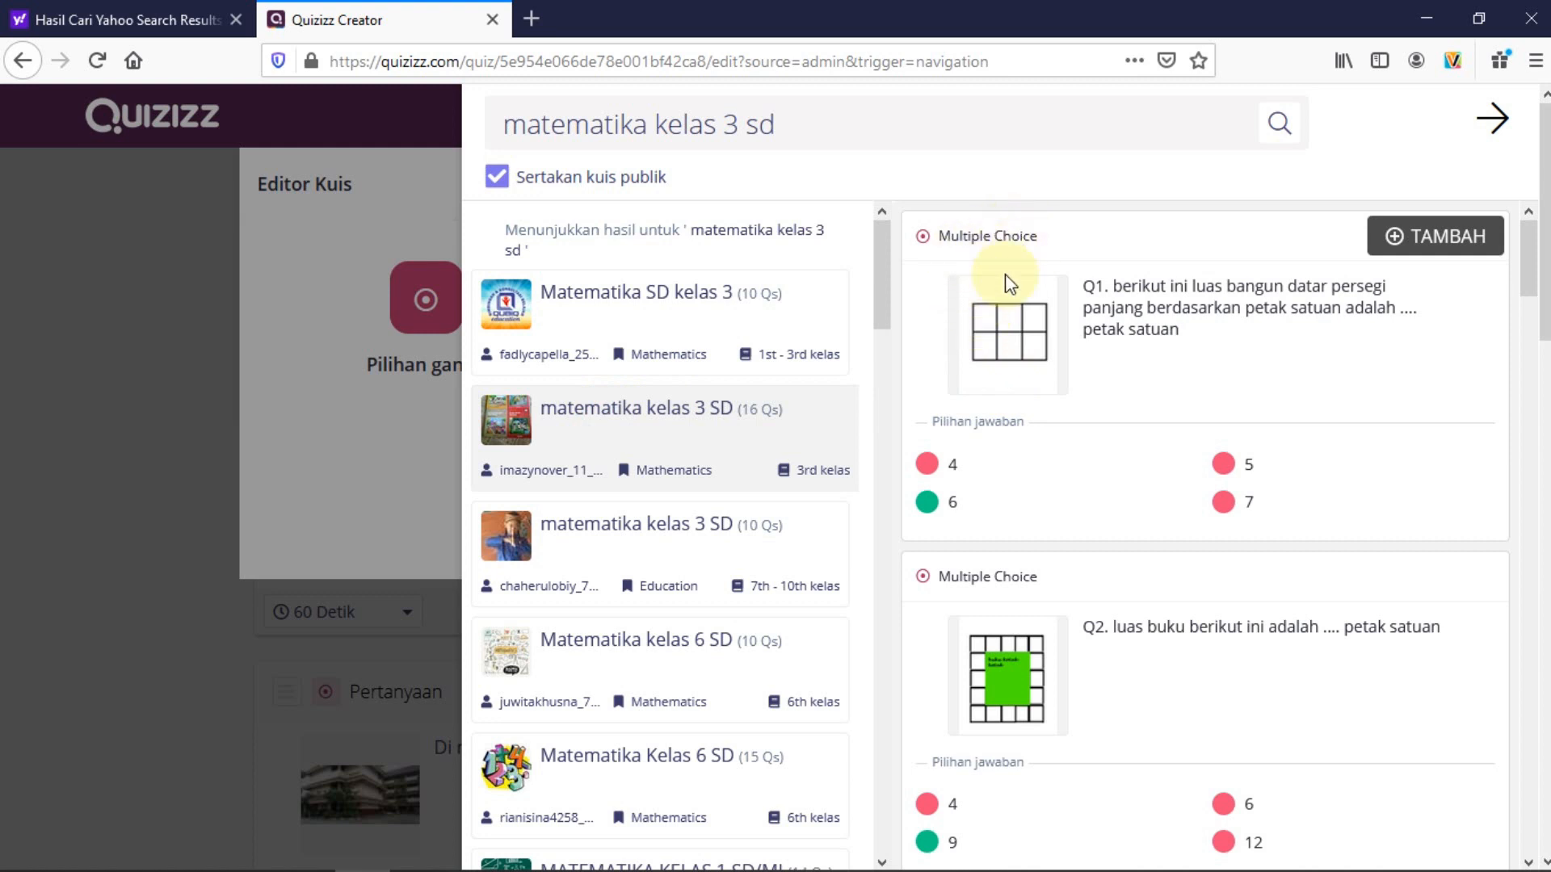
scroll(1170, 345, "down", 5)
scroll(1175, 354, "down", 9)
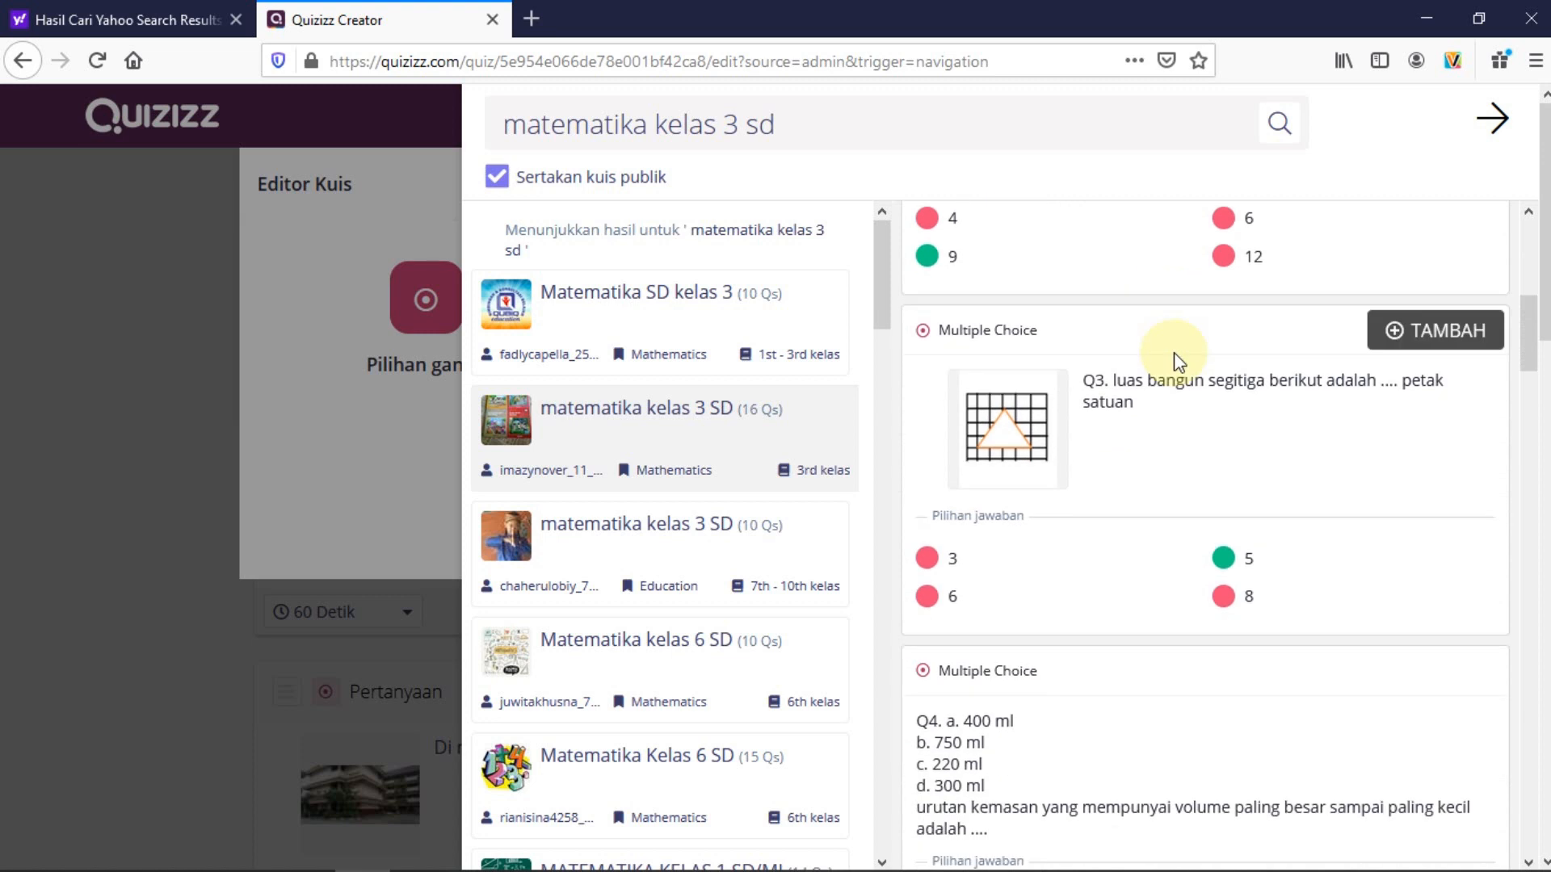
scroll(1176, 353, "down", 8)
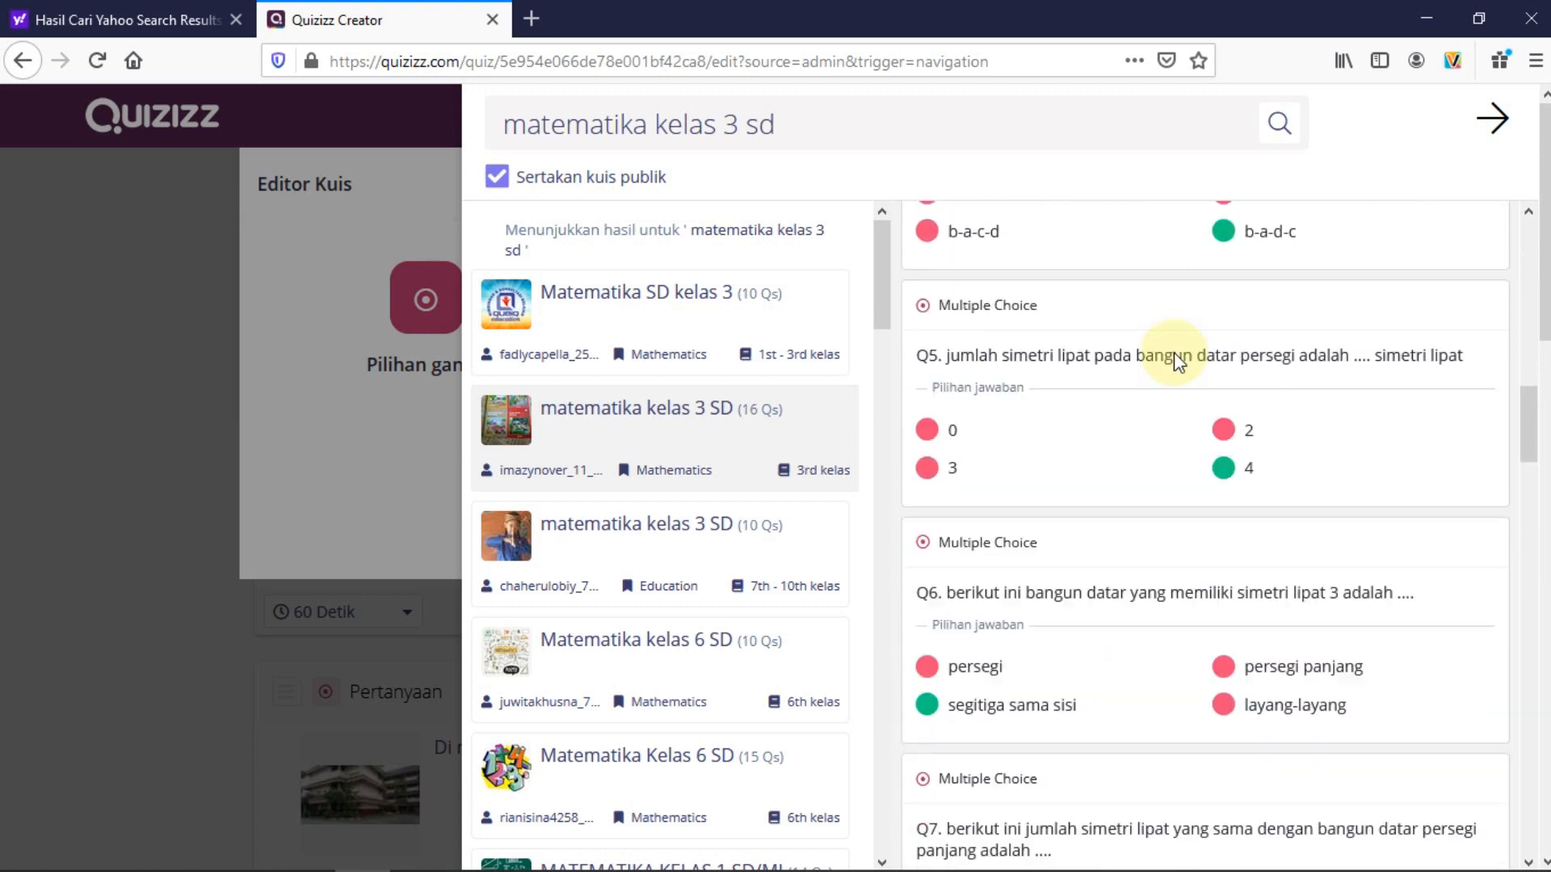
scroll(1174, 352, "down", 6)
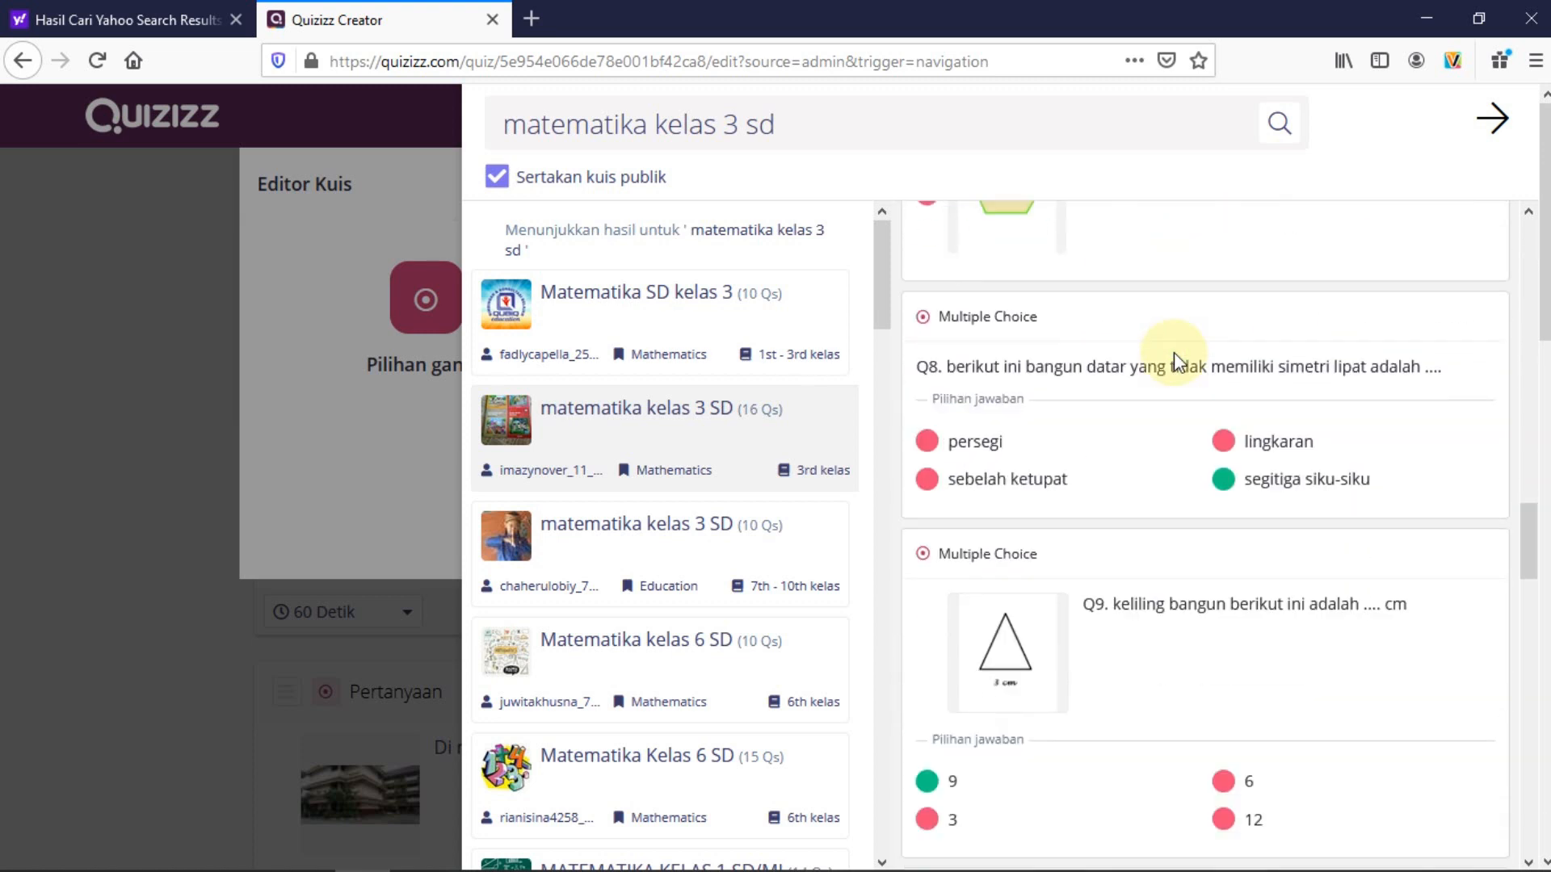
scroll(1175, 352, "up", 2)
scroll(1175, 352, "up", 1)
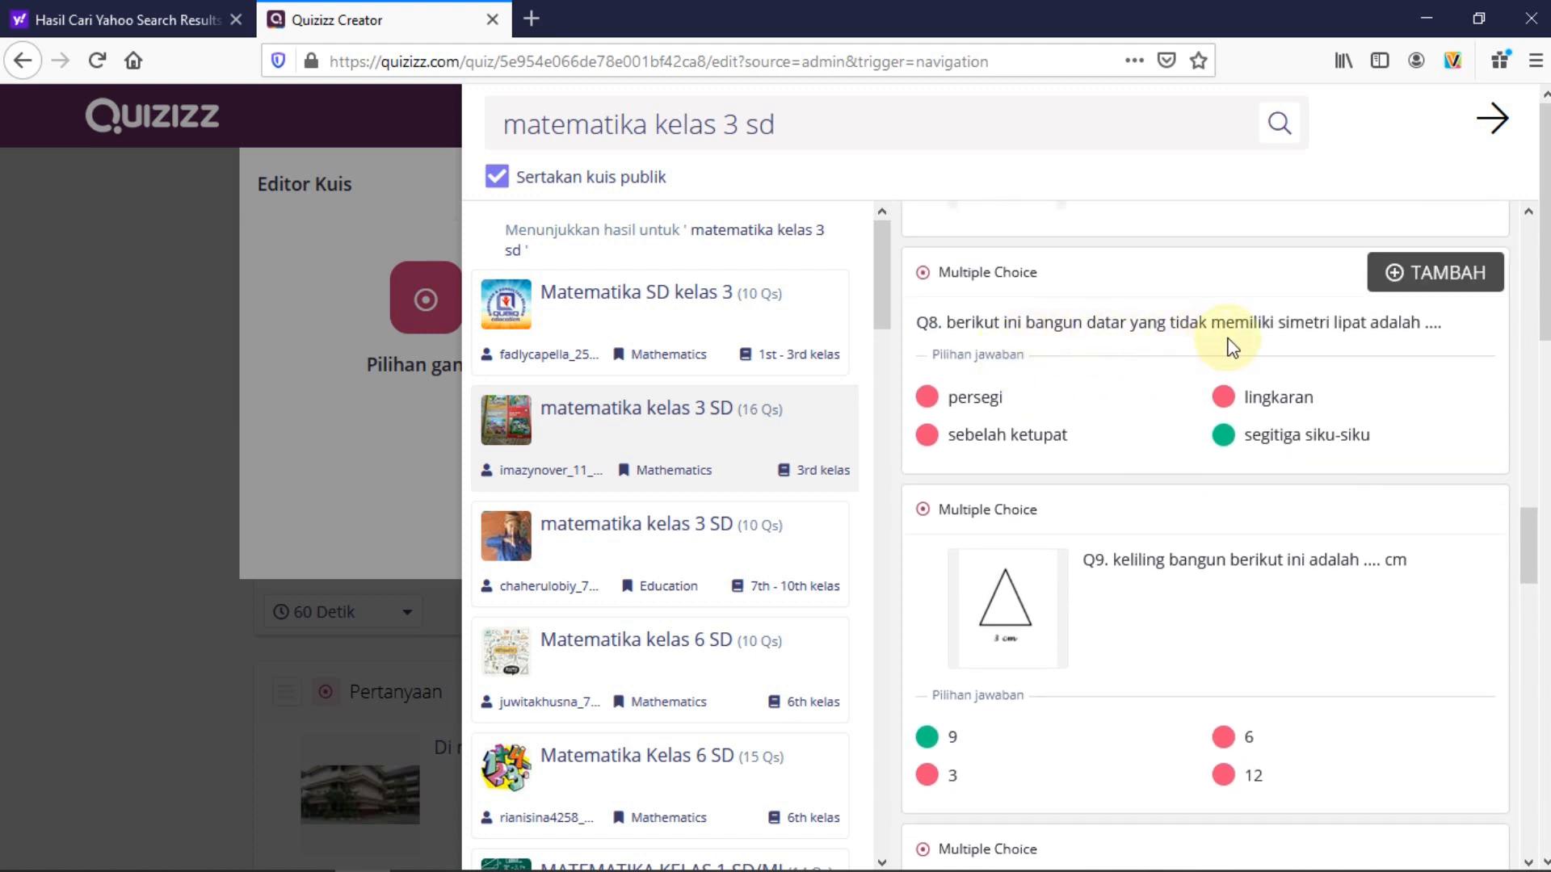
scroll(1298, 361, "down", 3)
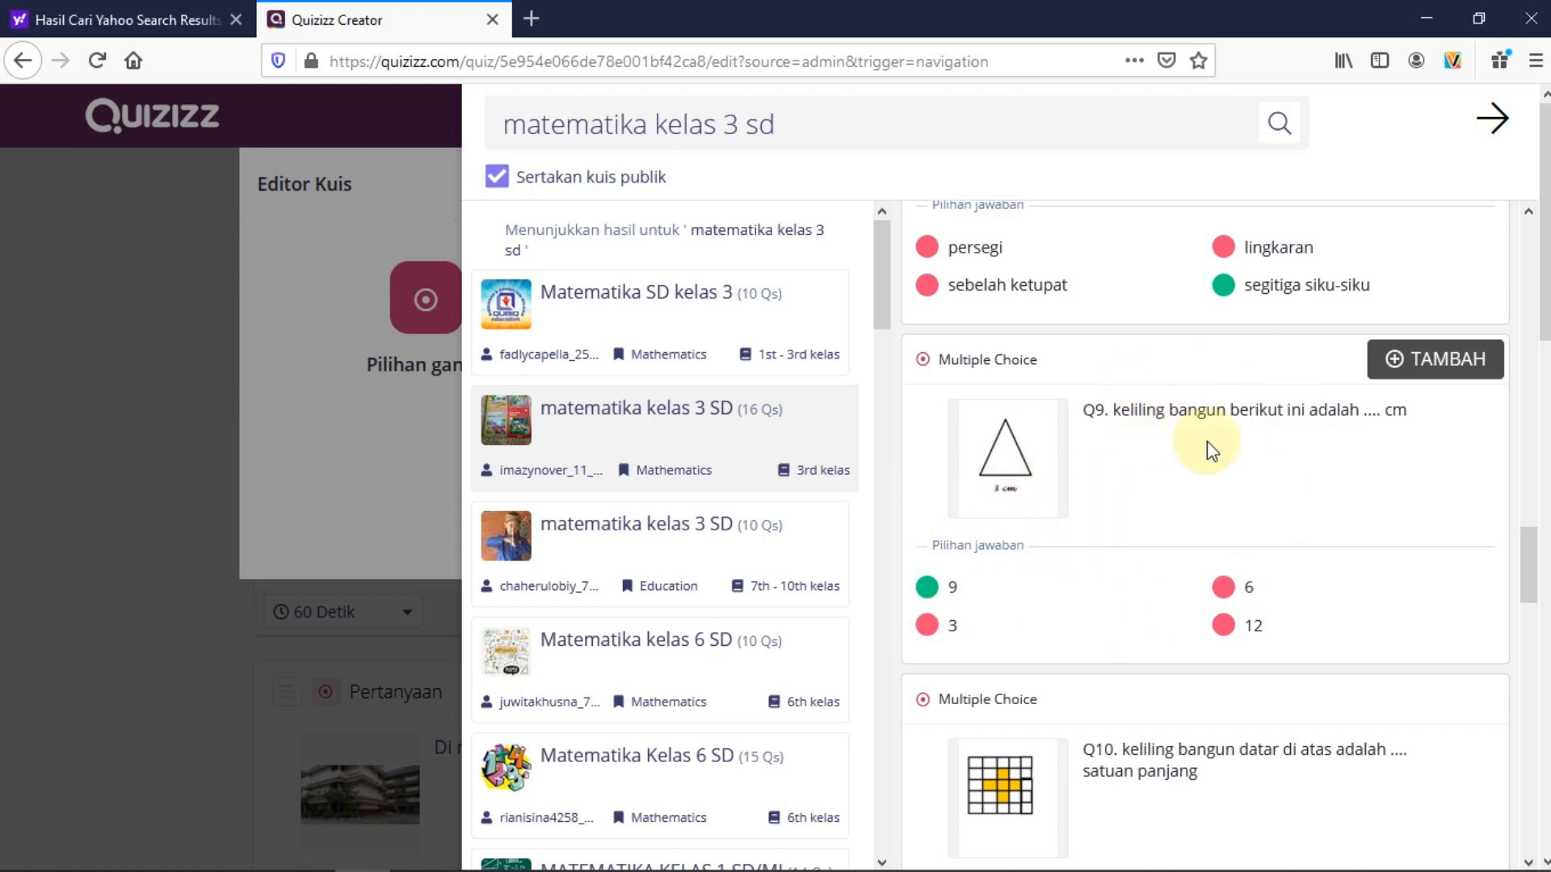
left_click(1437, 365)
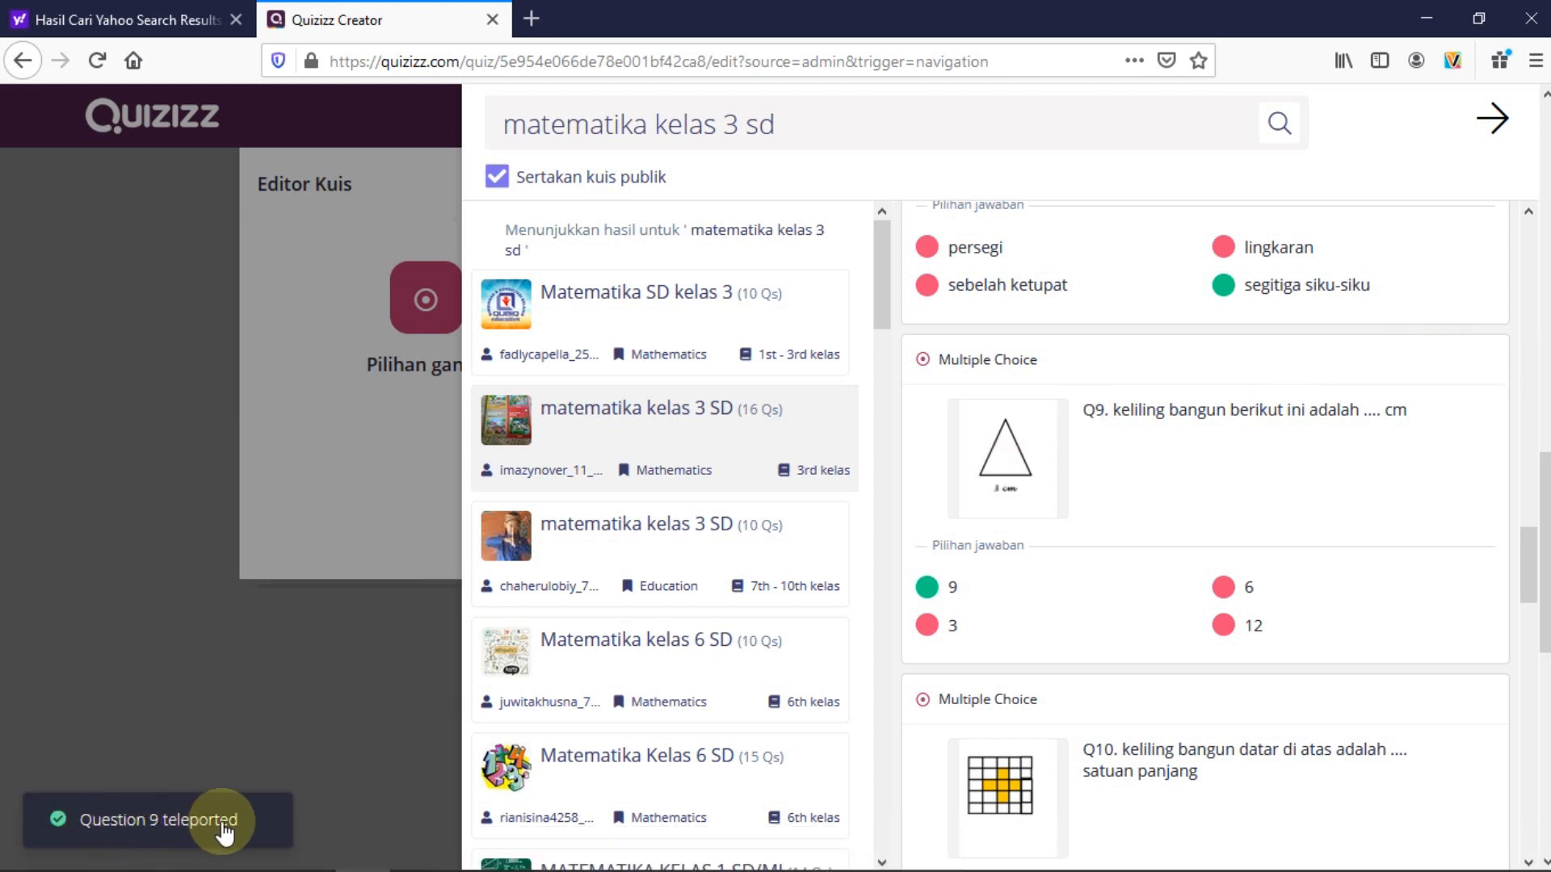
left_click(118, 656)
Give the imported triangle perimeter question a 60 Detik limit and save it
left_click(118, 656)
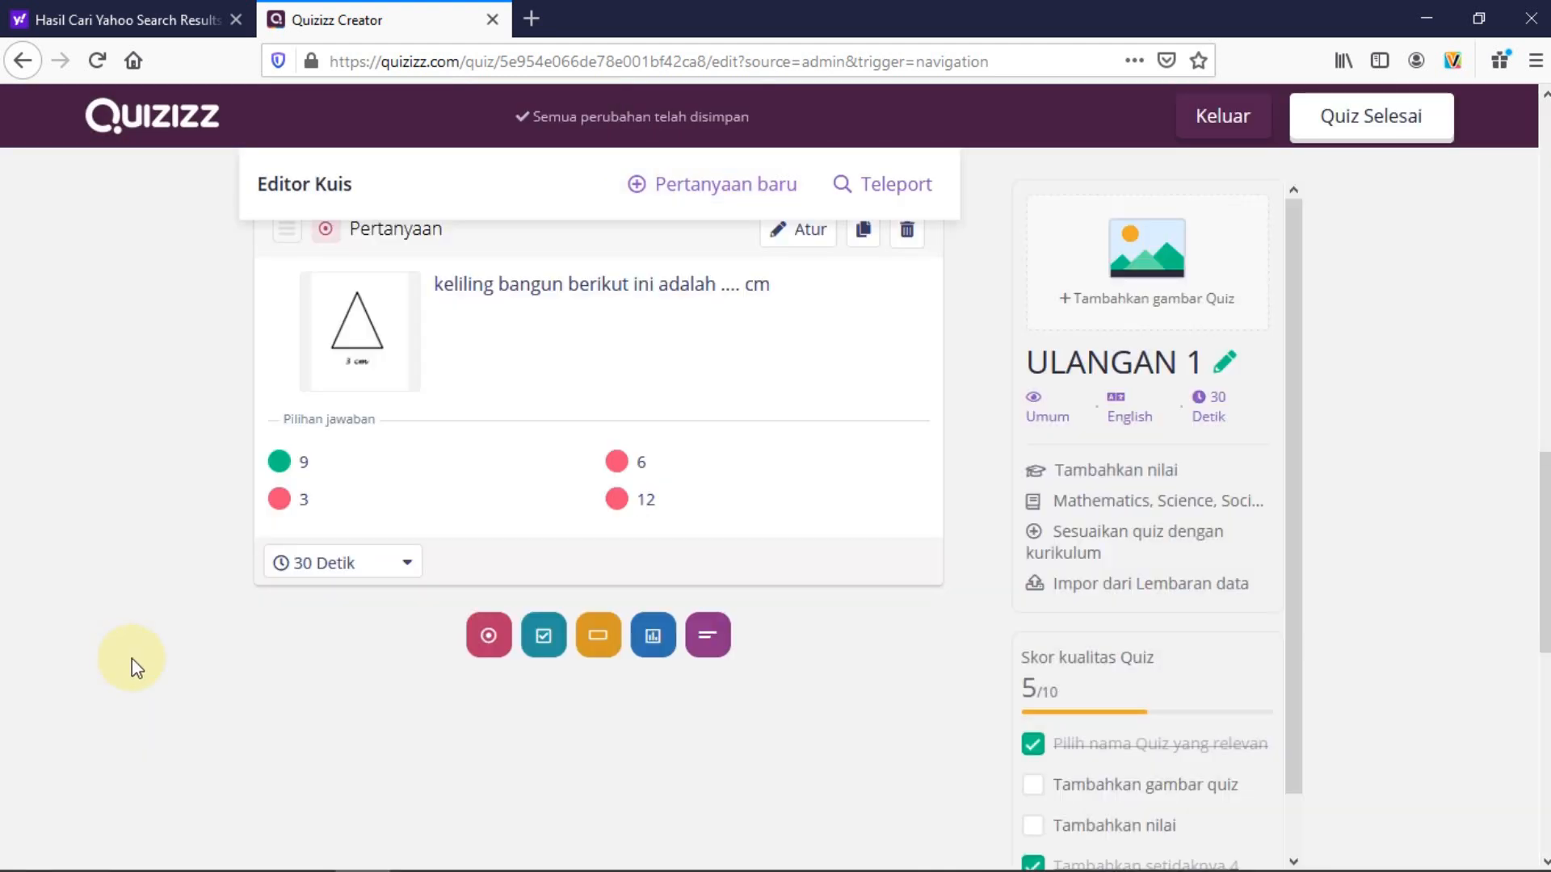
scroll(136, 664, "up", 1)
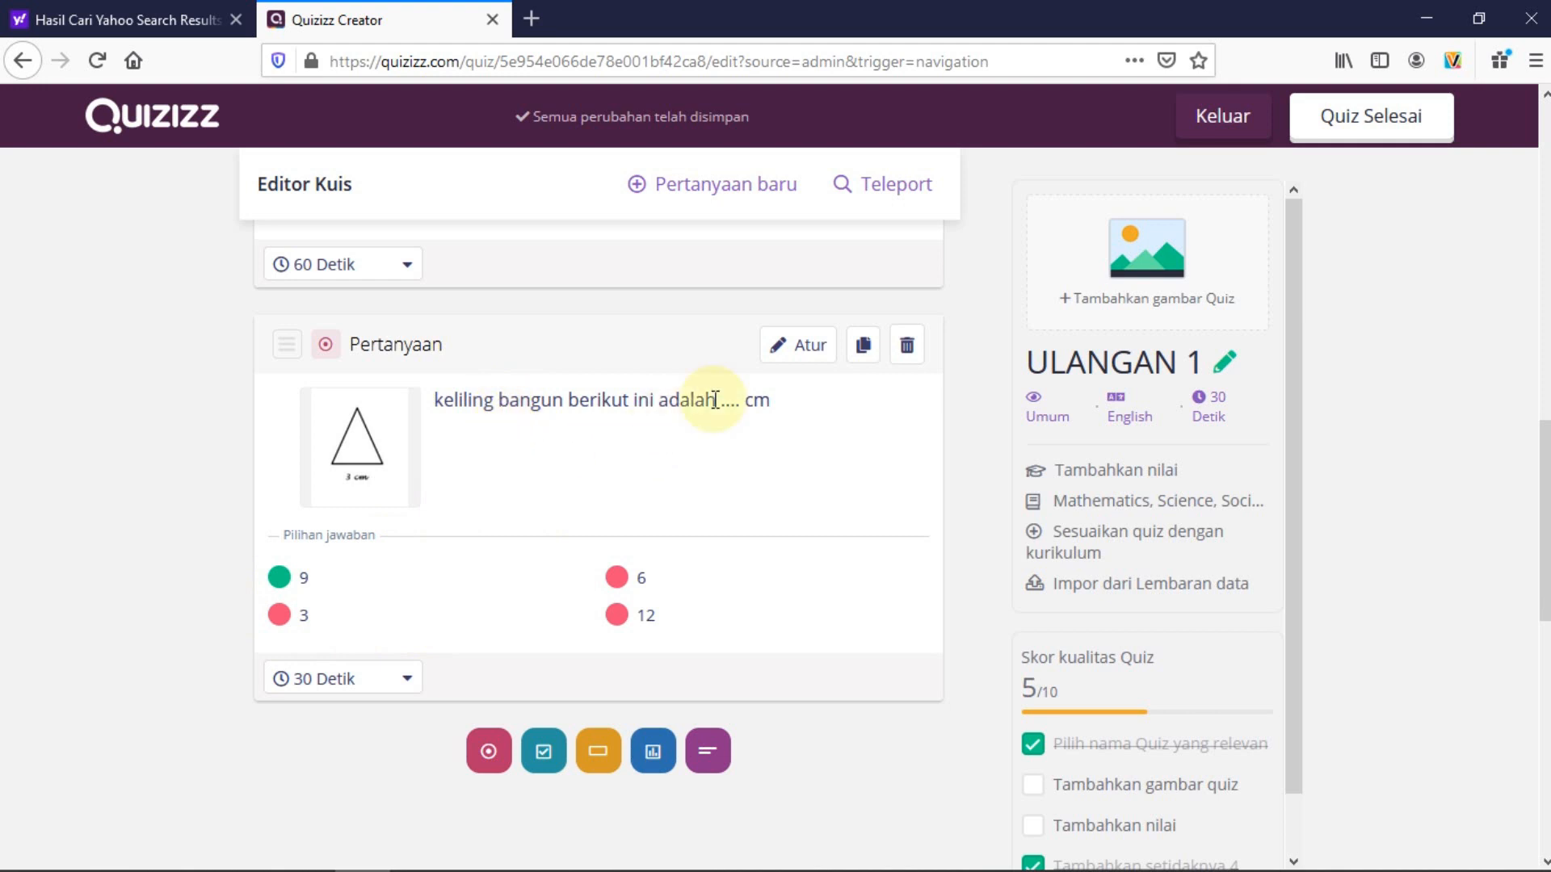
left_click(806, 355)
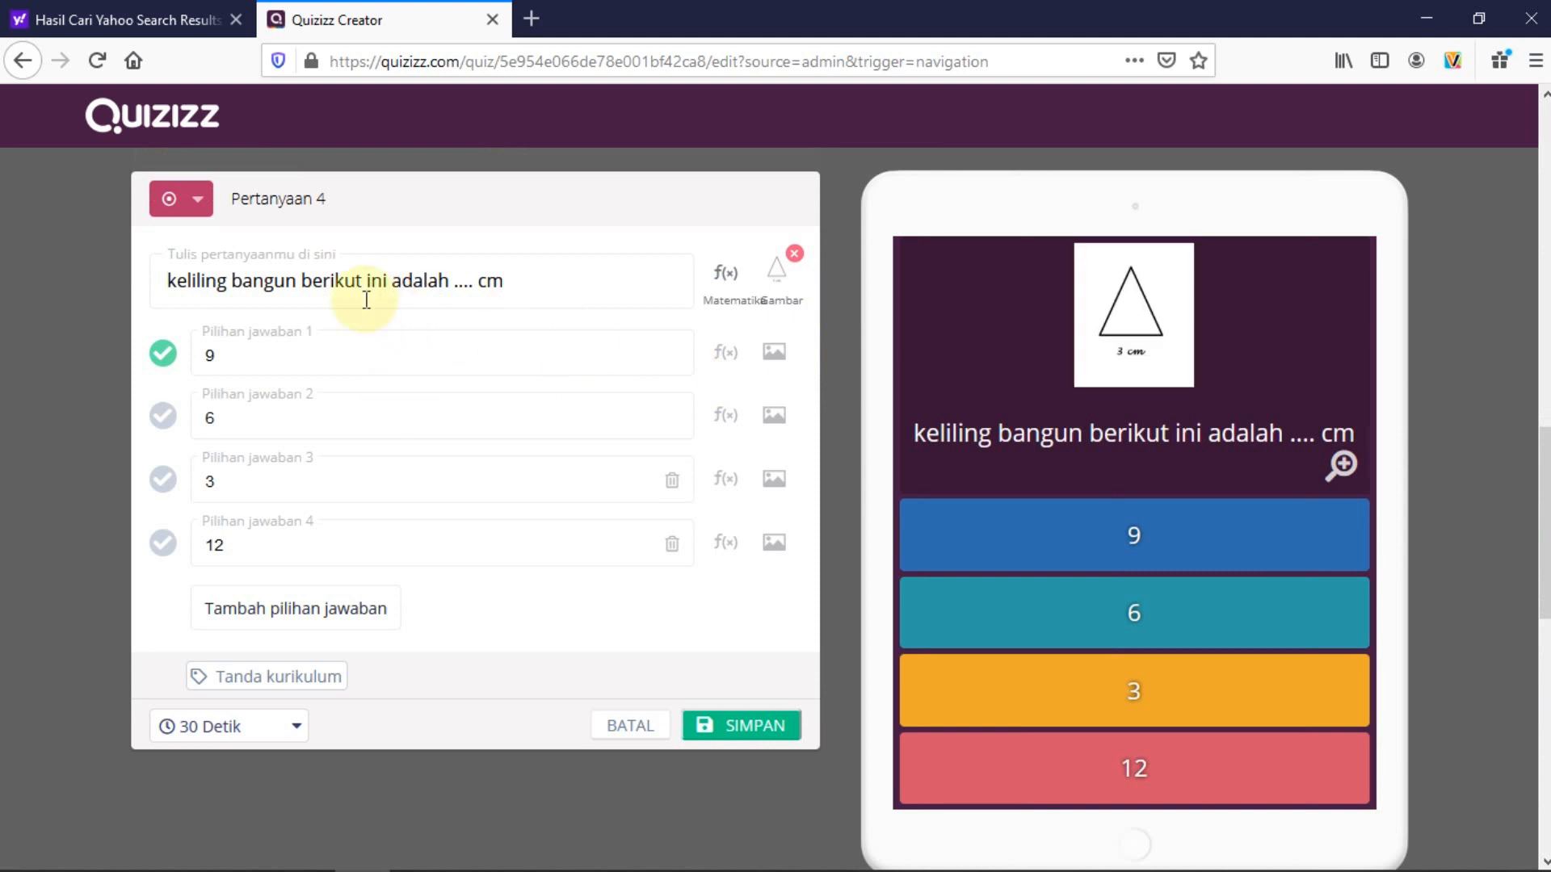
left_click(333, 283)
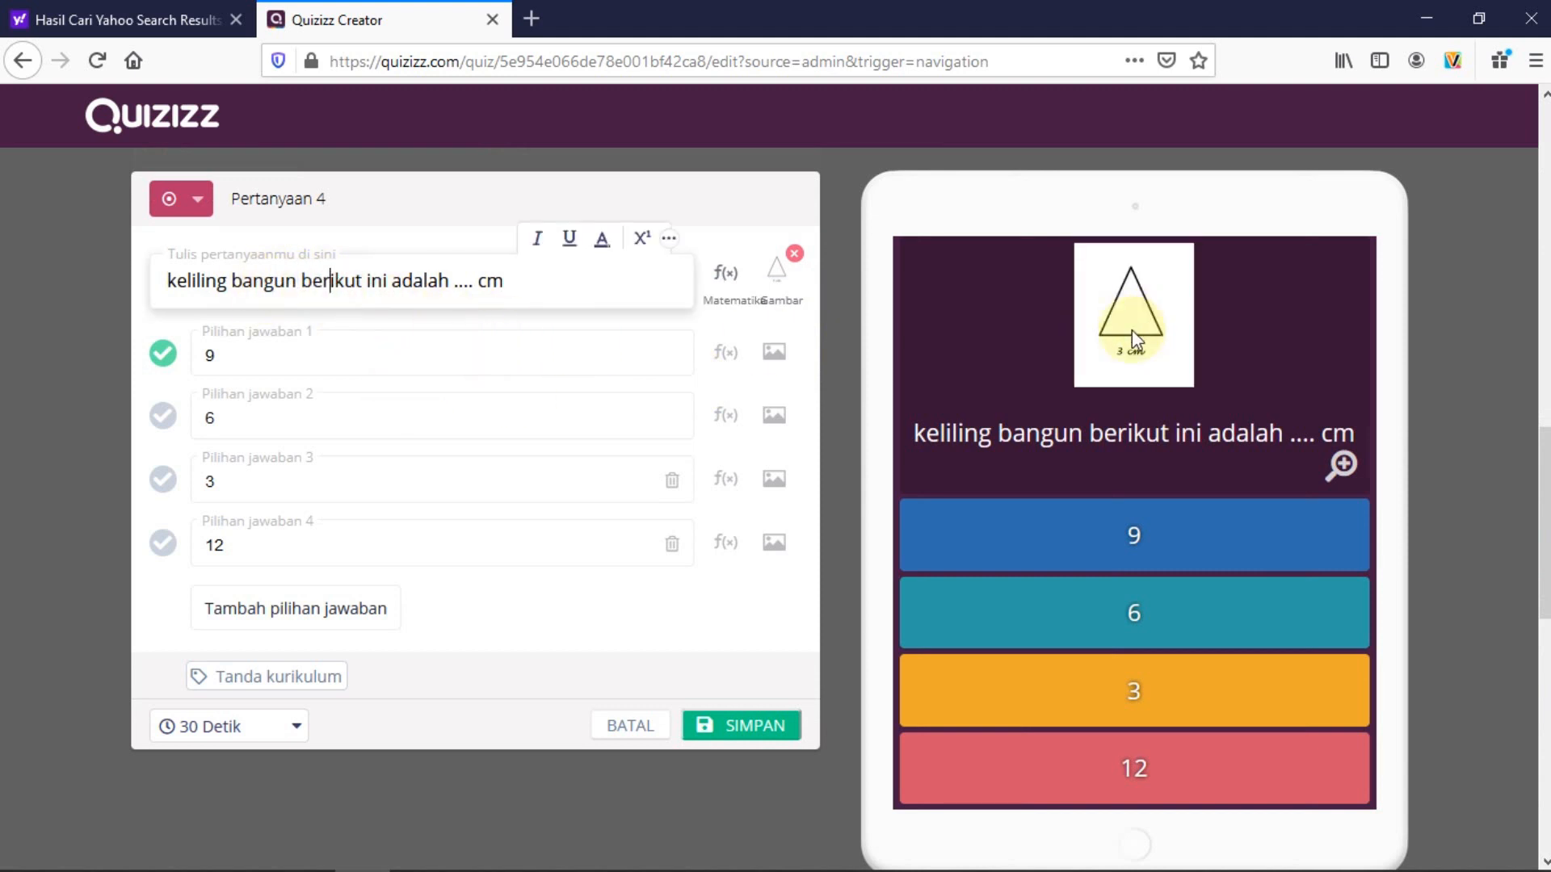
mouse_move(774, 291)
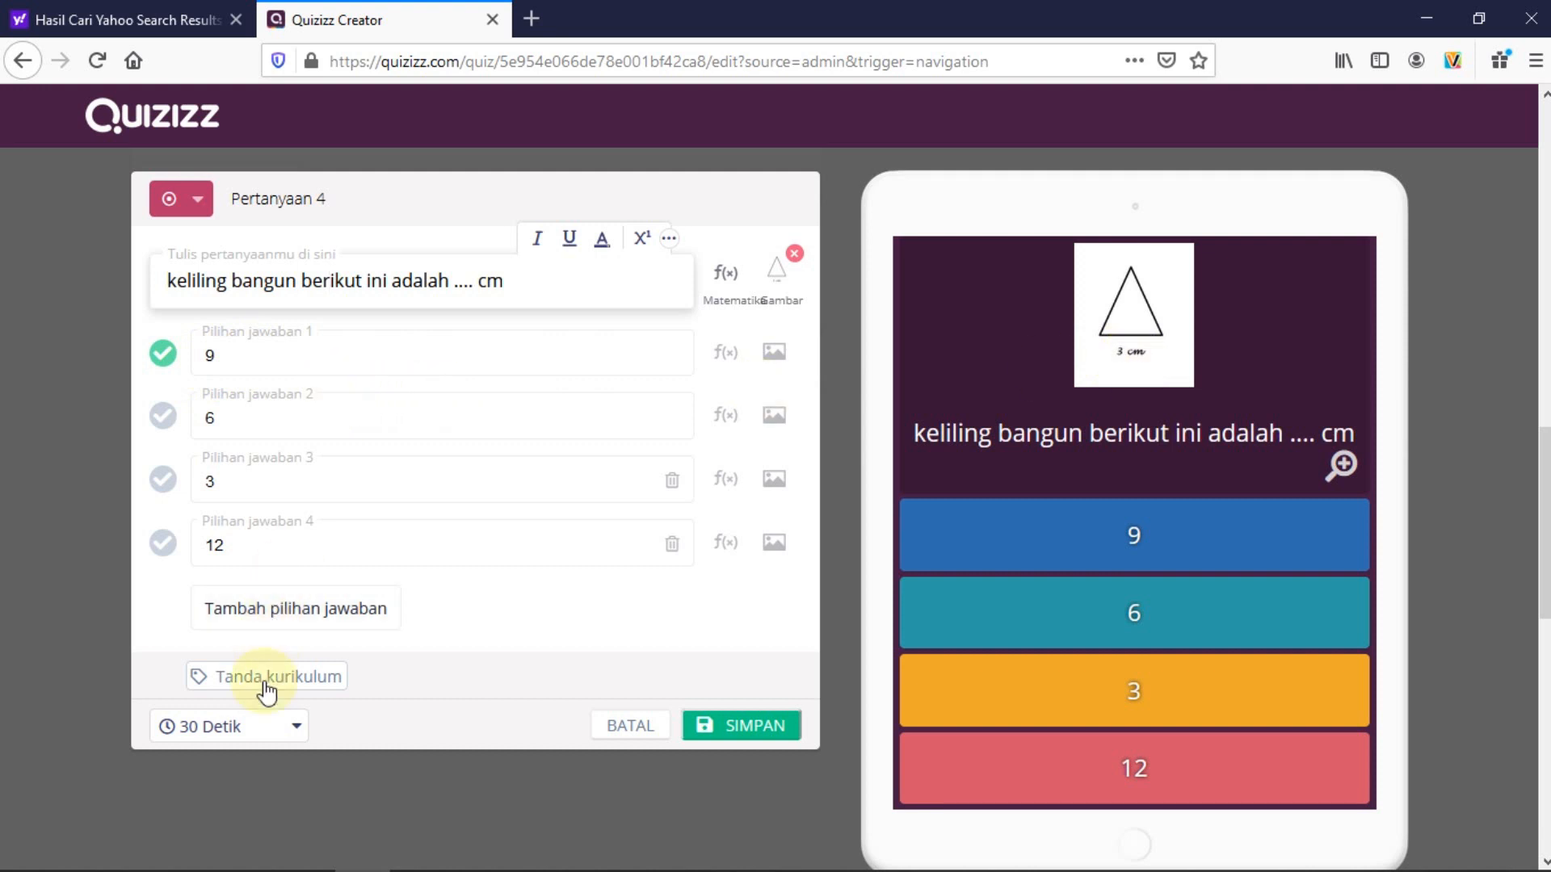
left_click(298, 723)
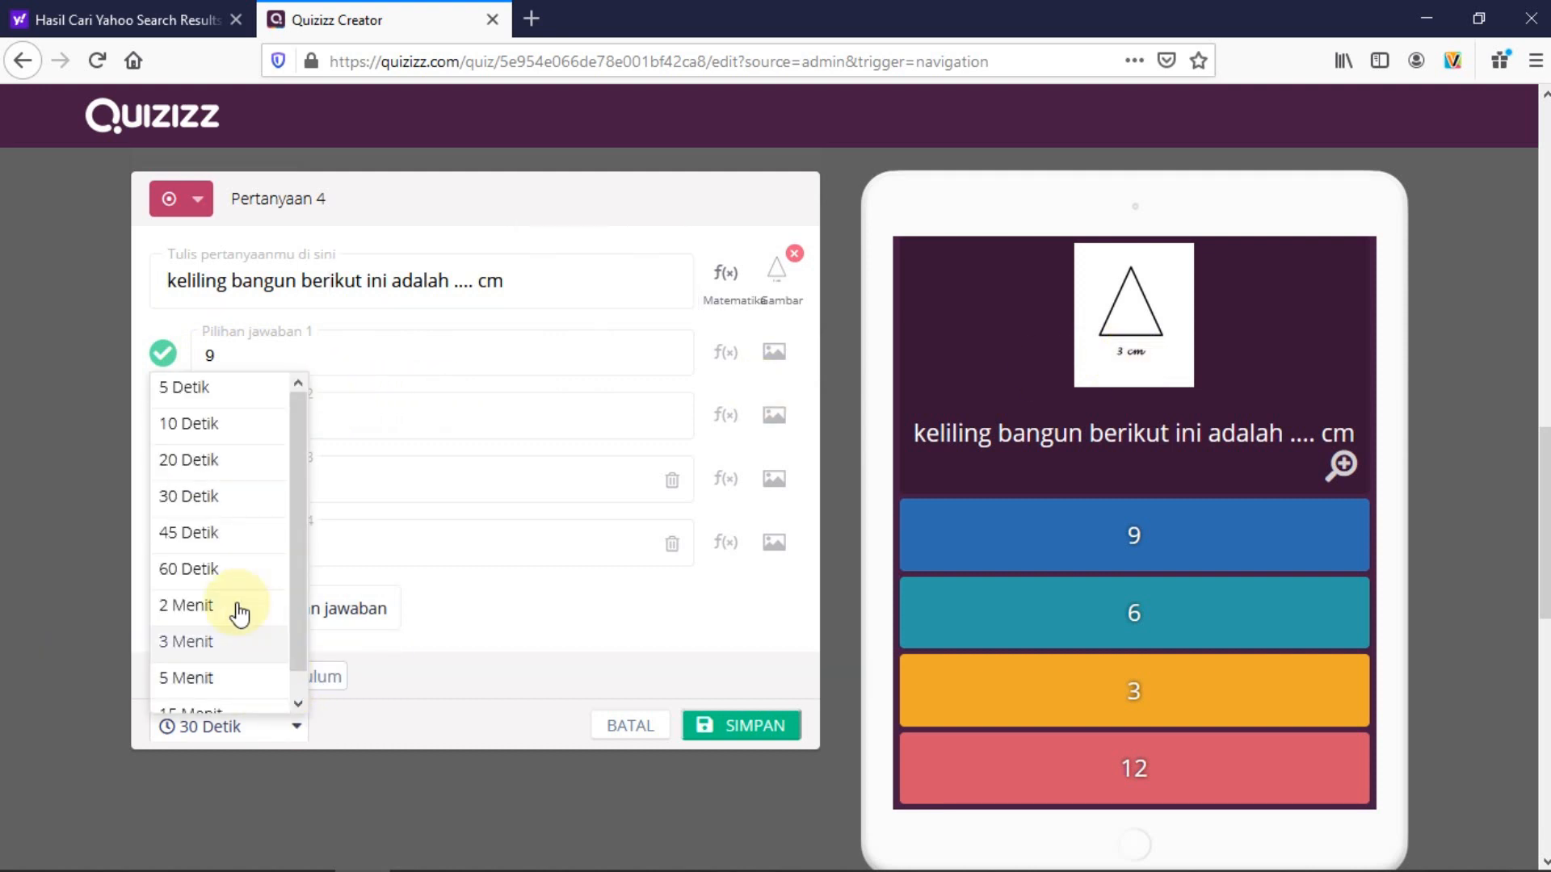
left_click(211, 566)
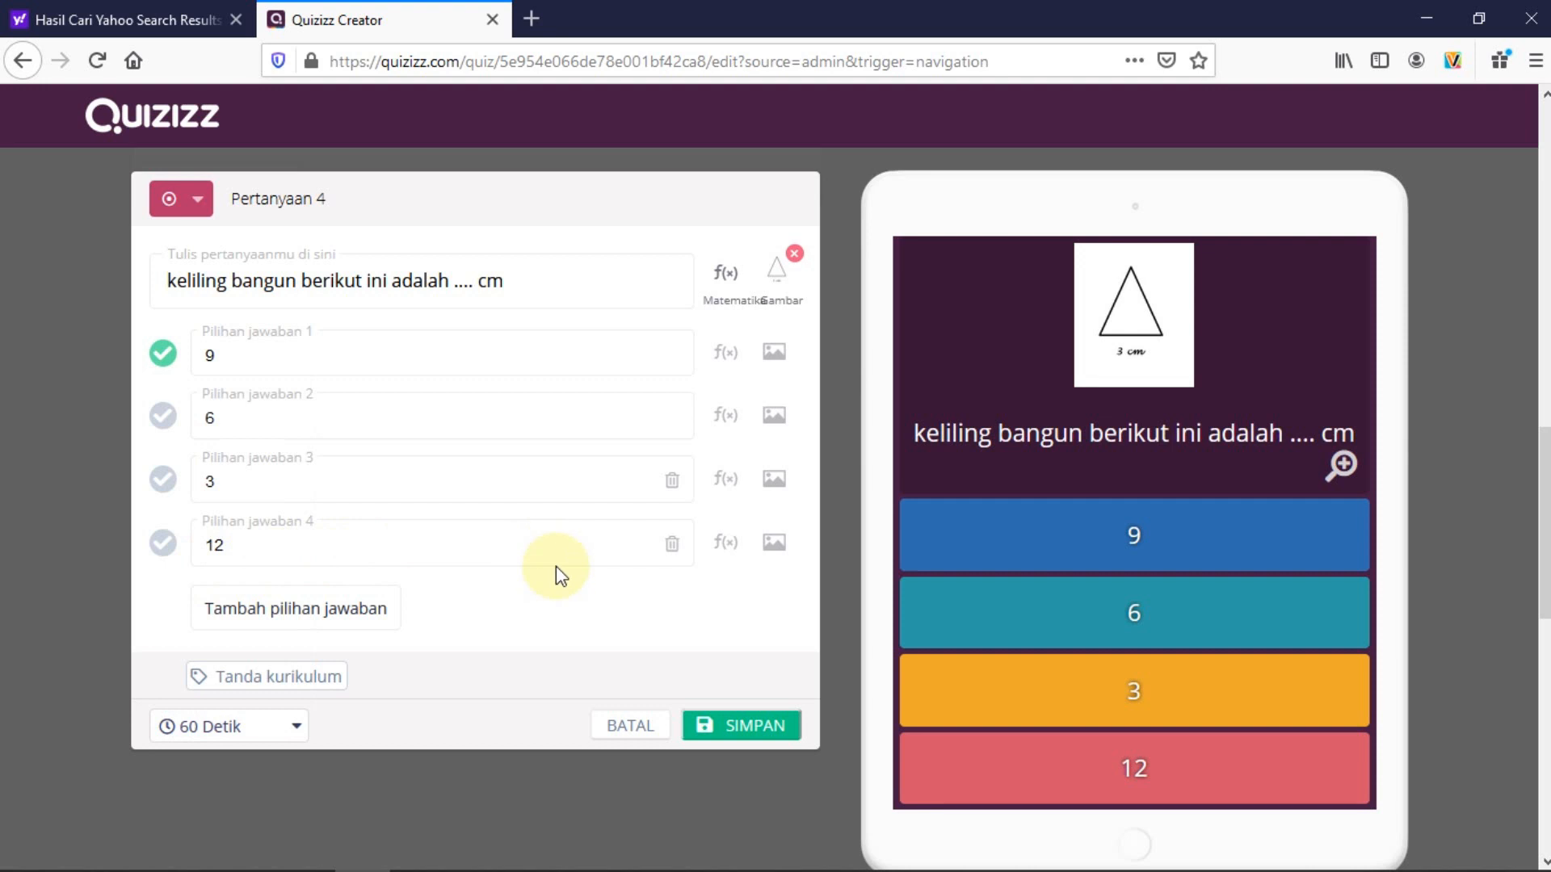
left_click(723, 729)
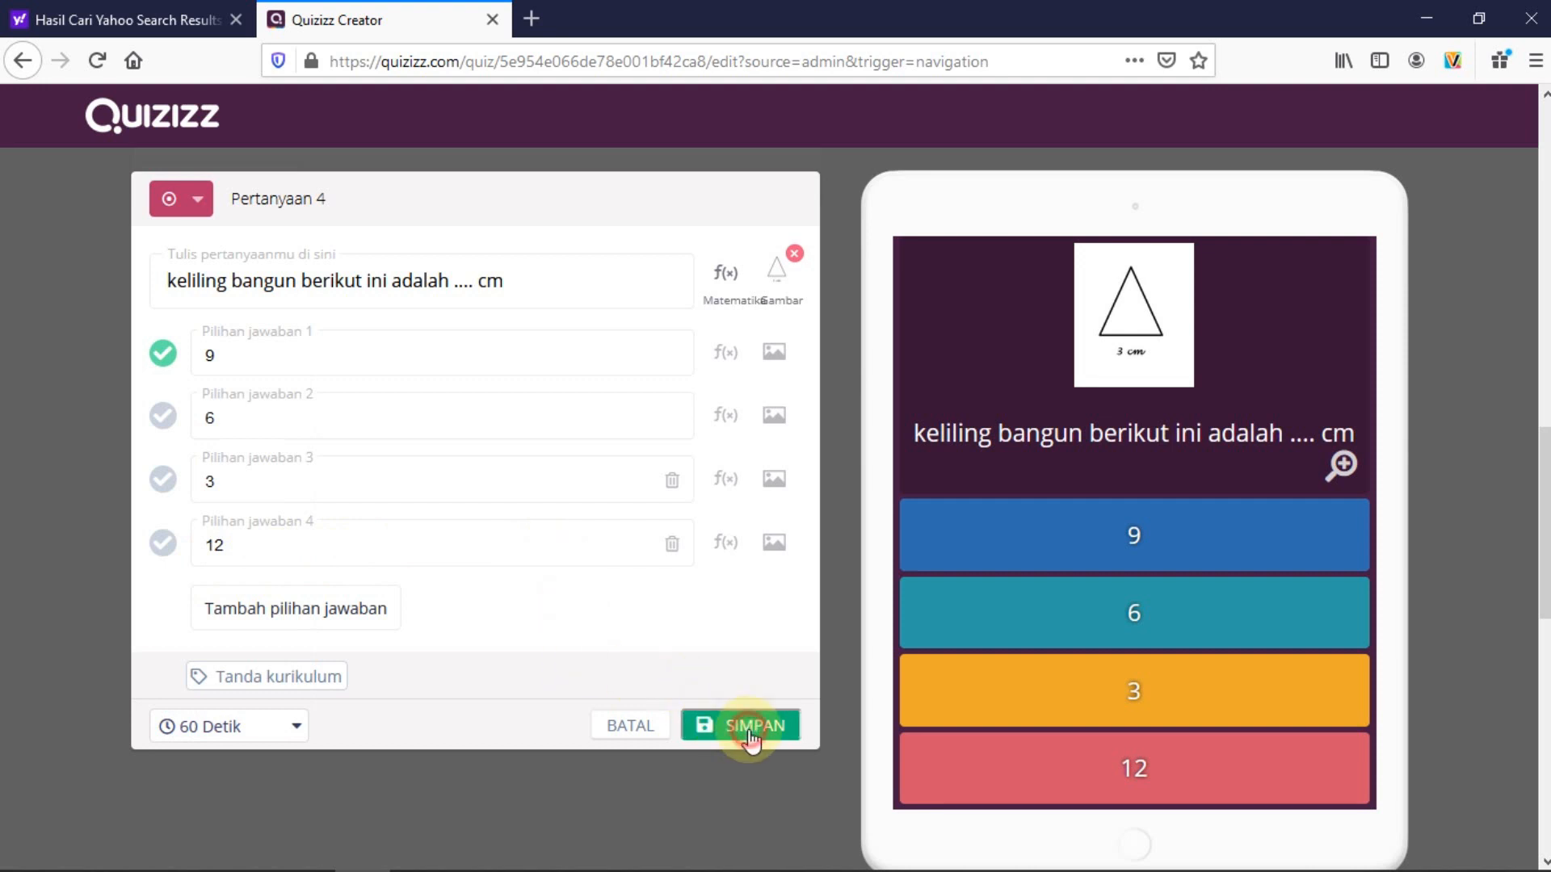
scroll(85, 560, "up", 15)
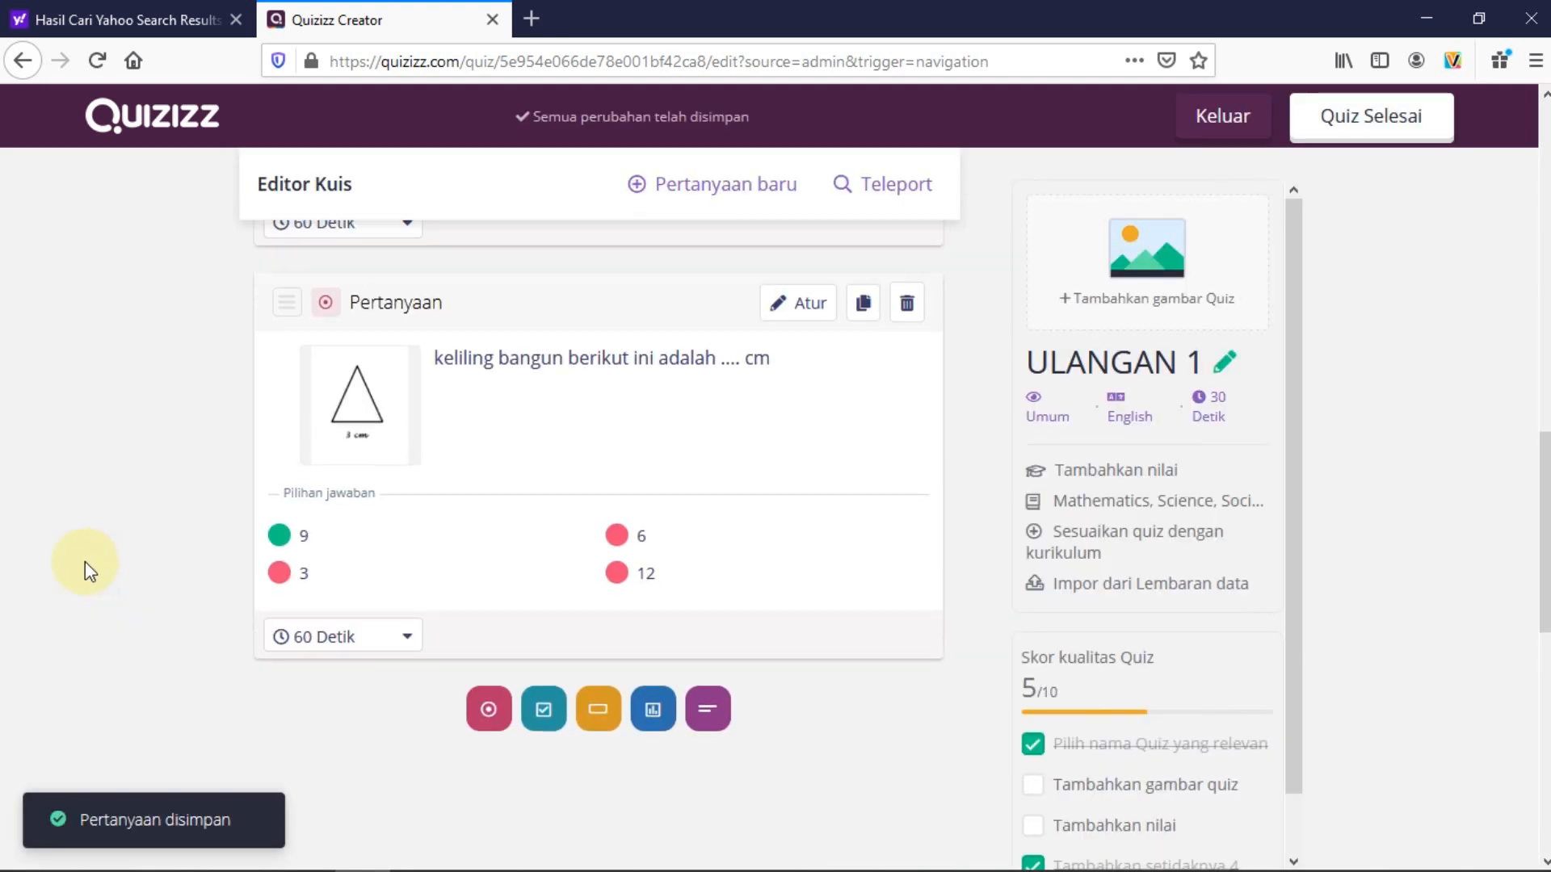
Review ULANGAN 1's four questions, then reopen the Teleport question search panel
scroll(84, 560, "up", 4)
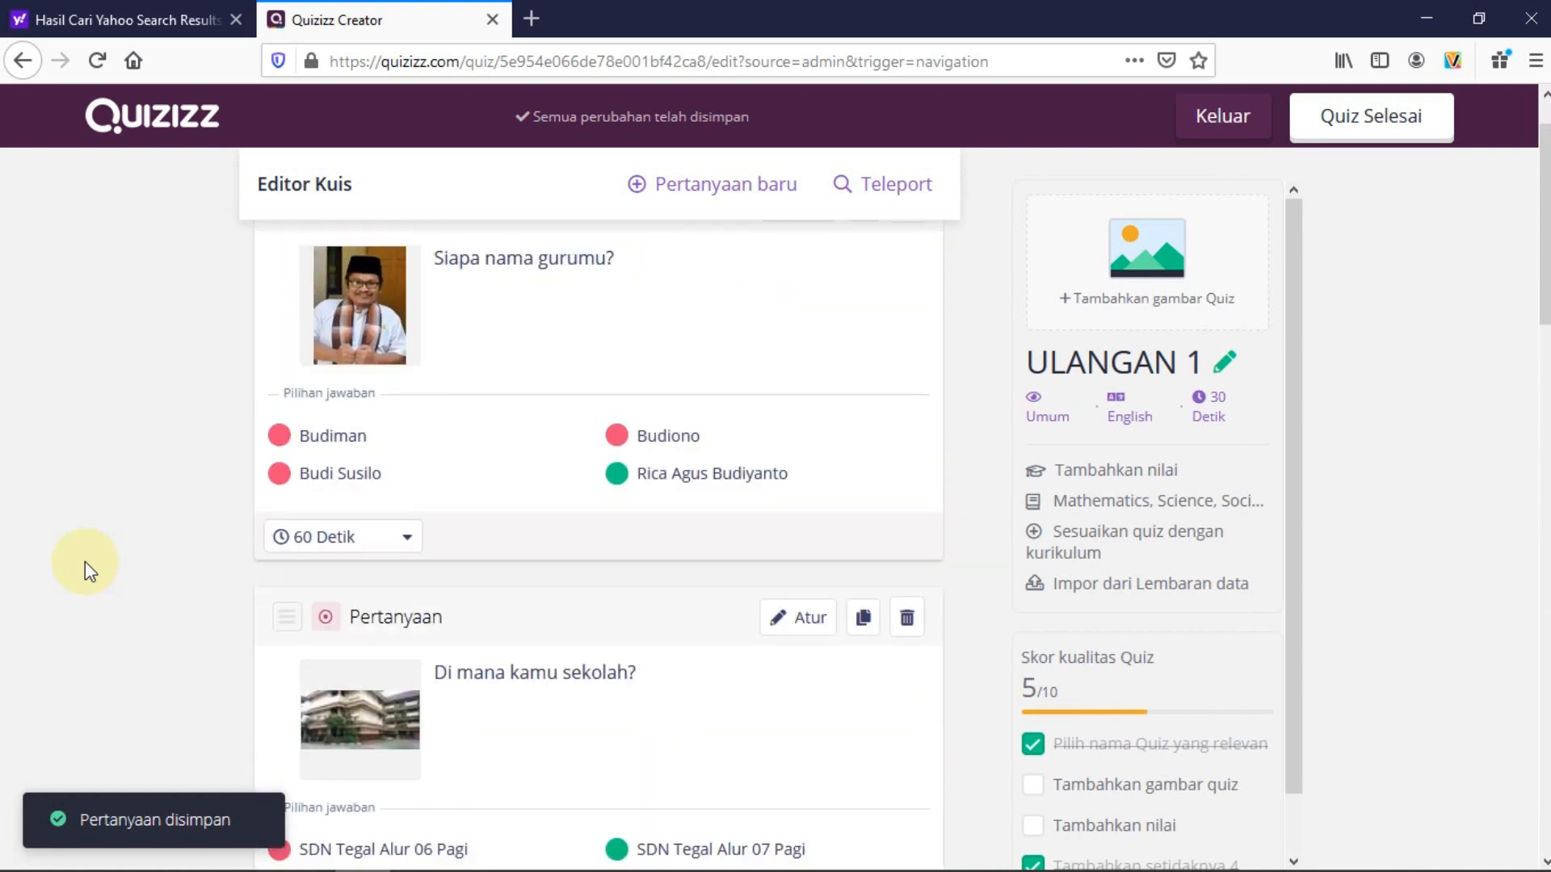
scroll(85, 561, "down", 3)
scroll(85, 560, "up", 1)
scroll(85, 560, "down", 7)
scroll(84, 561, "down", 7)
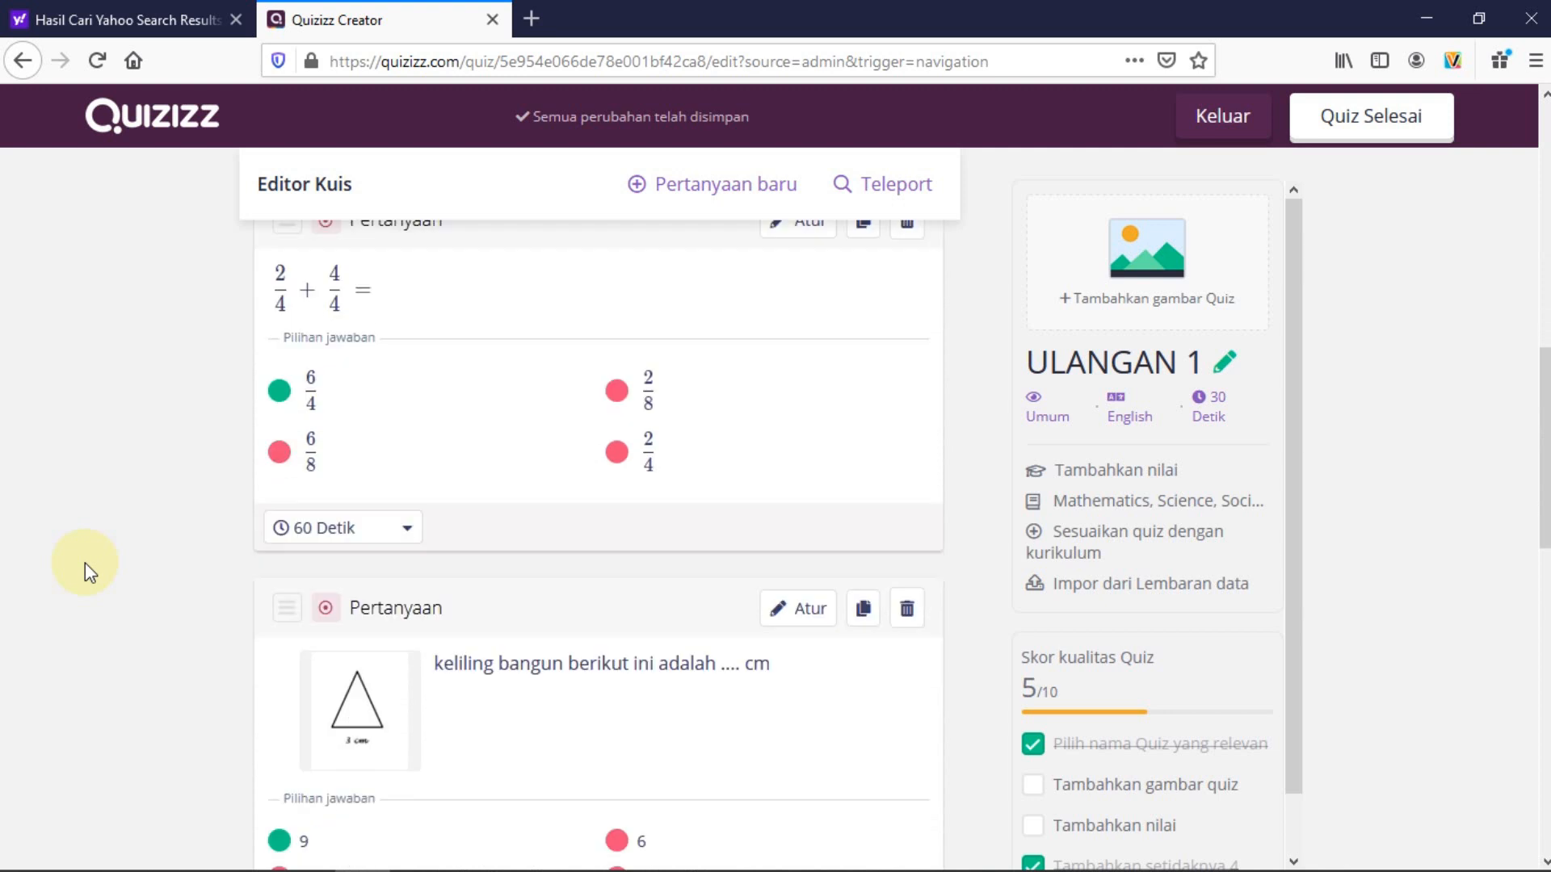
scroll(87, 572, "up", 3)
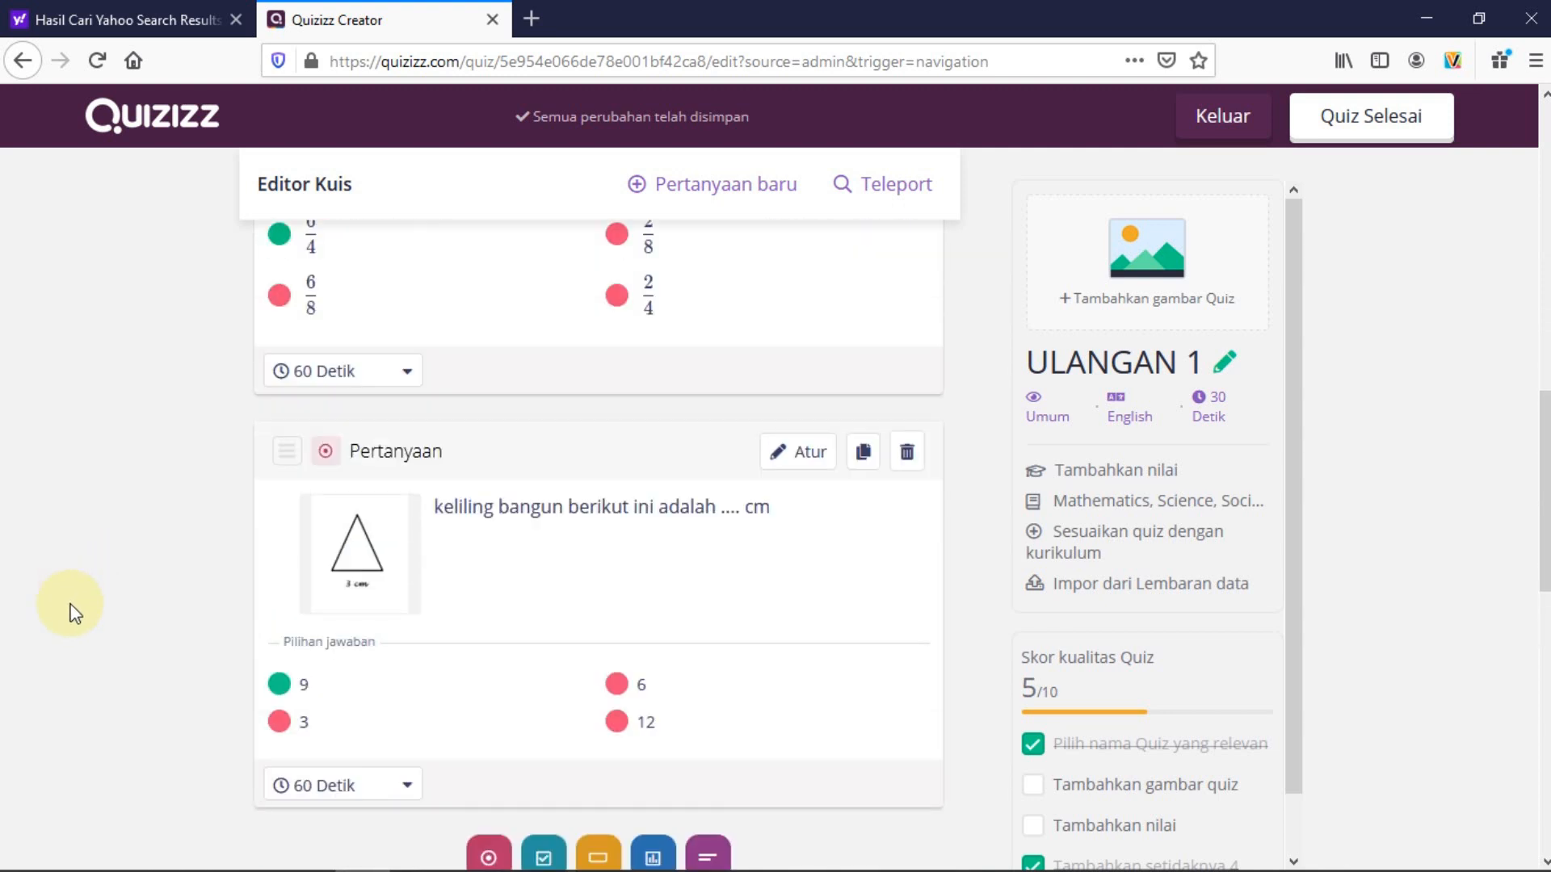
left_click(892, 198)
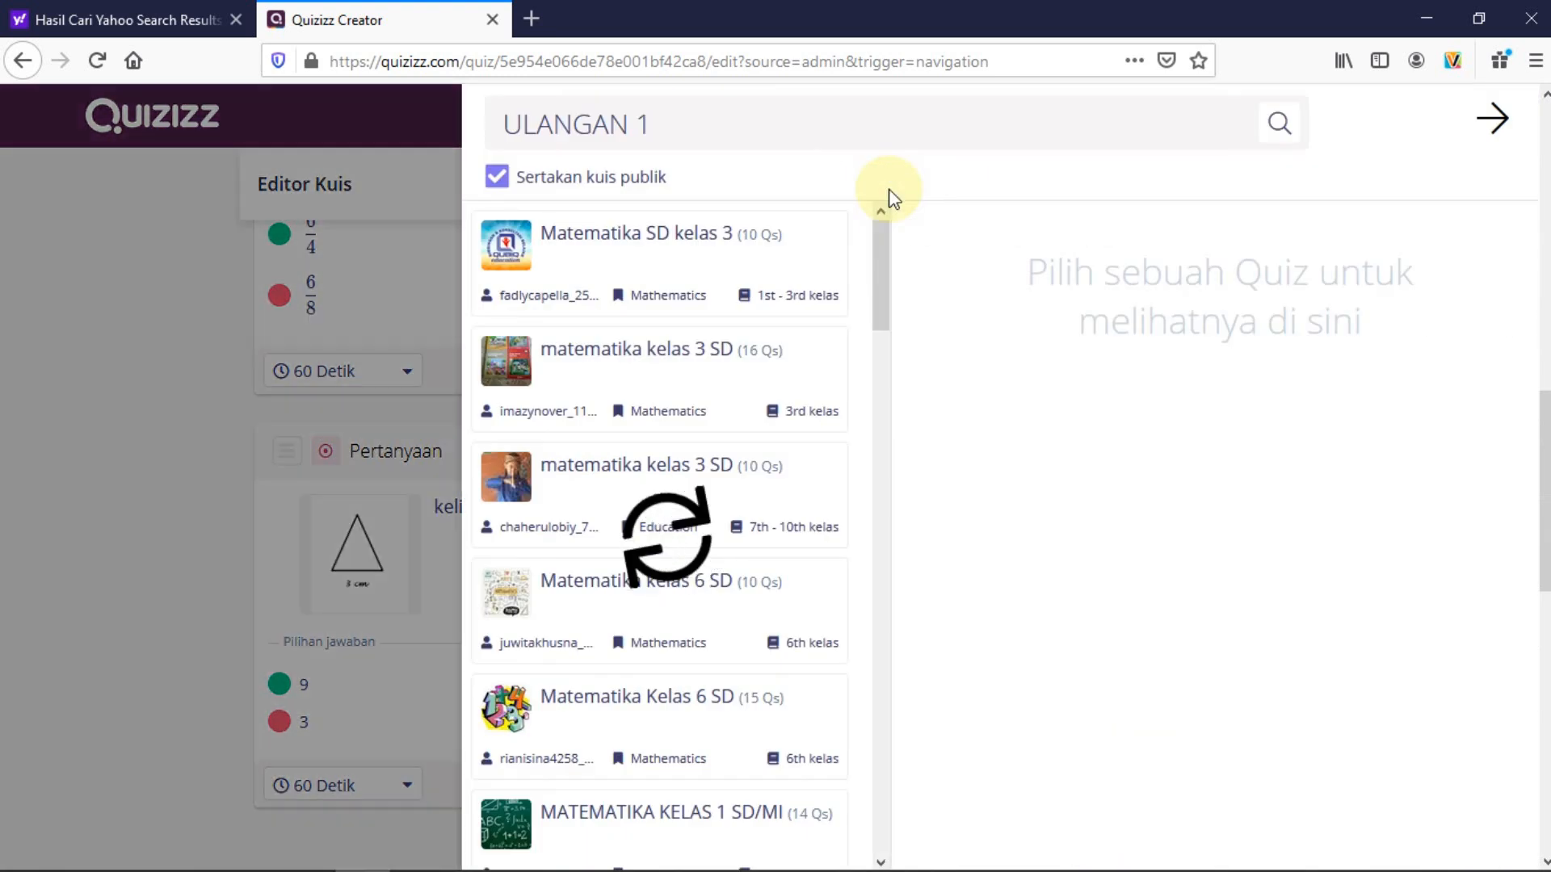
Replace the old ULANGAN 1 search term with 'IPA kelas 3 sd' and browse the public results
left_click(670, 125)
left_click_drag(671, 125, 429, 132)
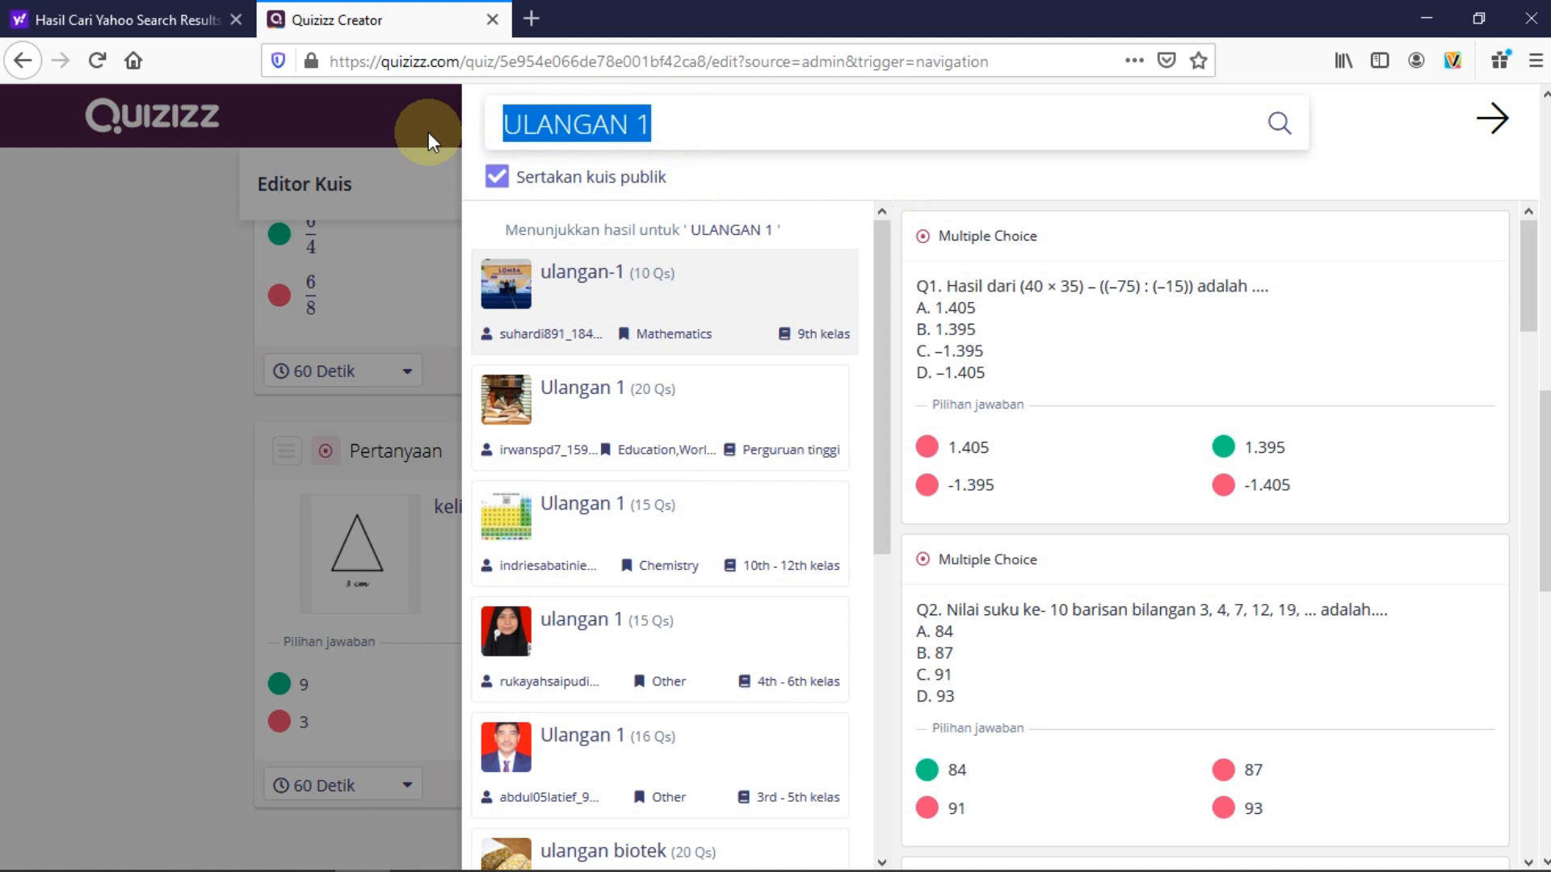
key("BackSpace")
type("ipo")
key("BackSpace")
key("BackSpace")
key("BackSpace")
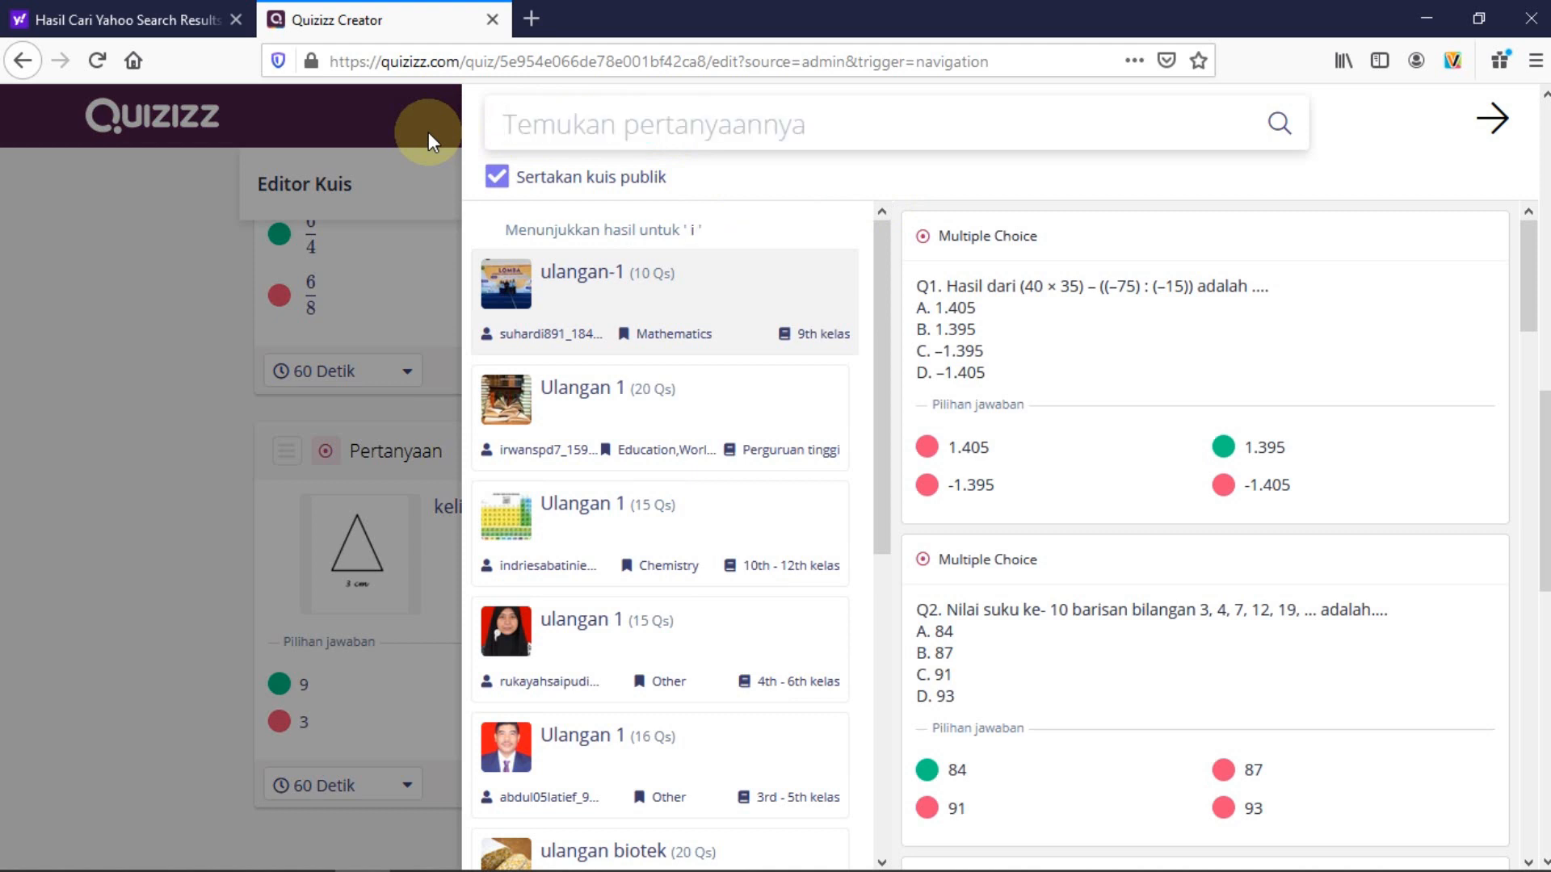
type("IPA")
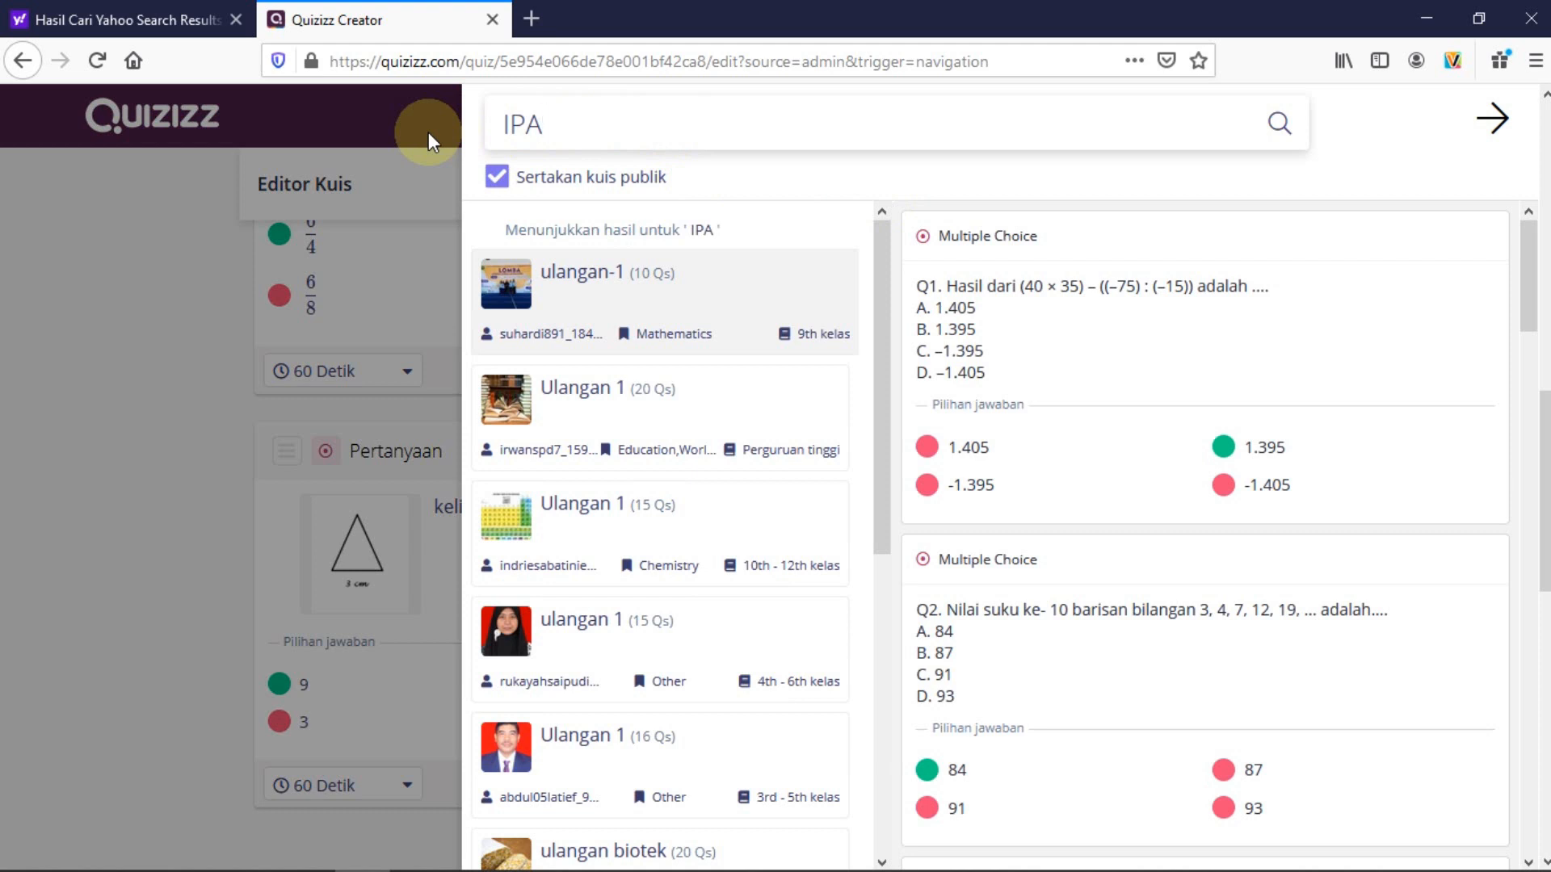
type(" kelas 3 sd")
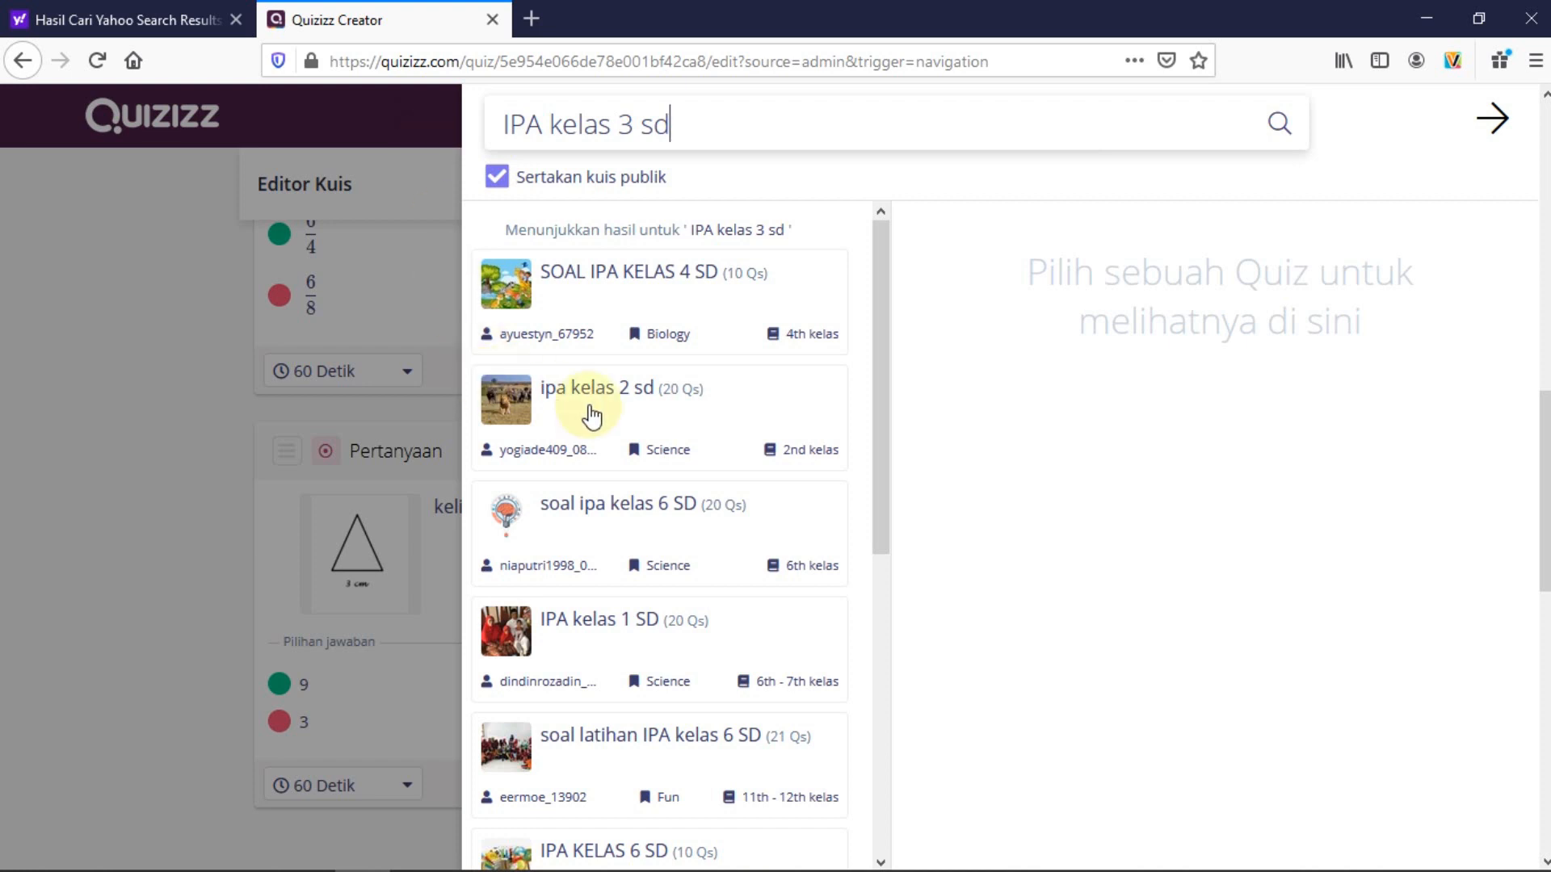
scroll(658, 557, "down", 7)
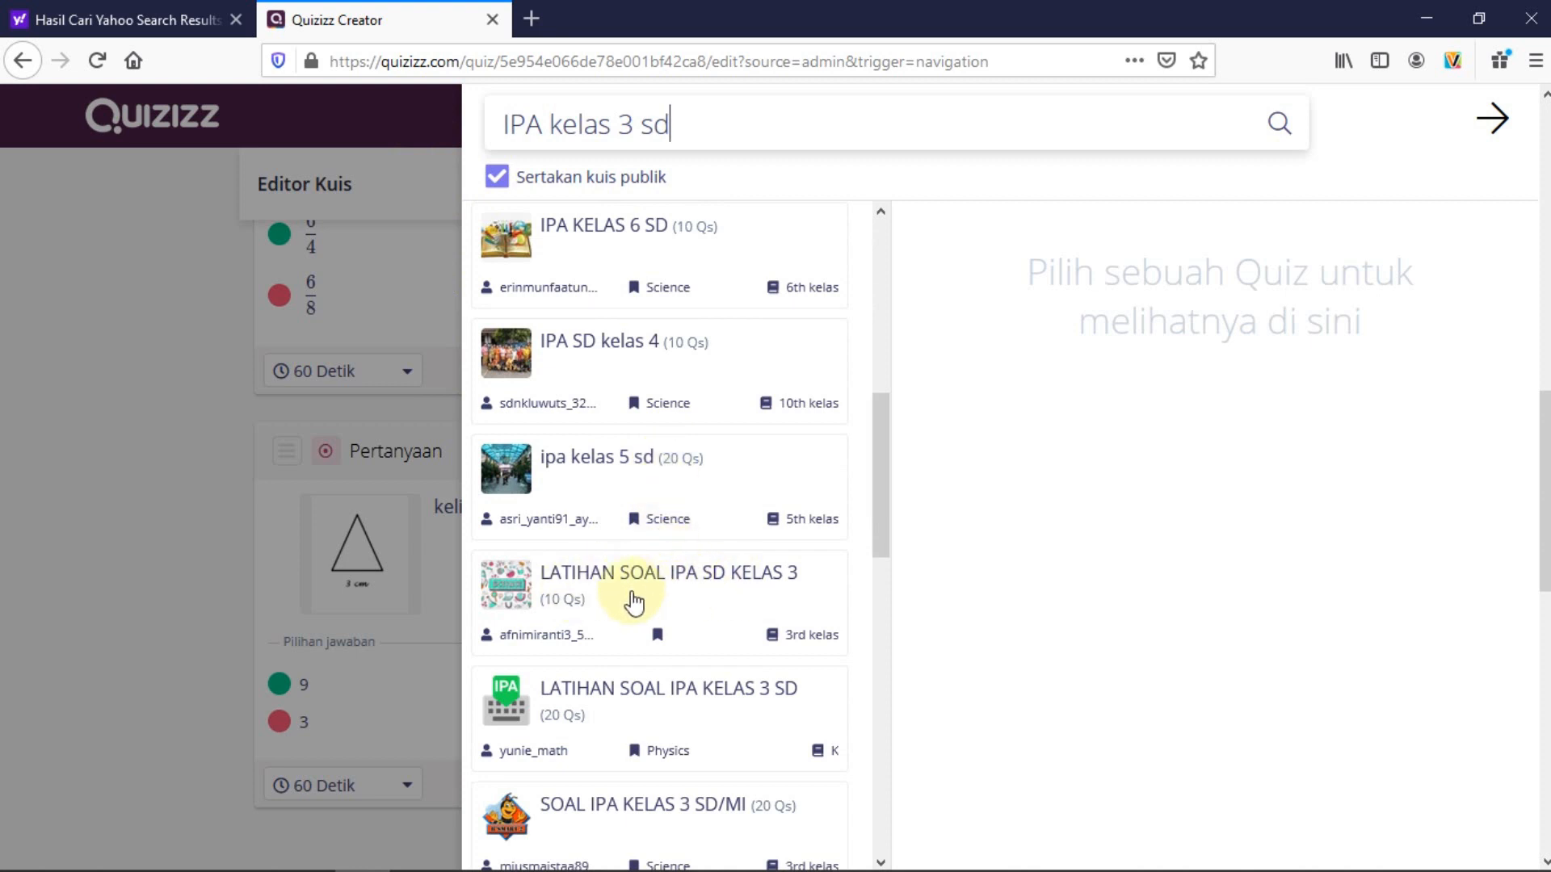
Preview the questions of the LATIHAN SOAL IPA SD KELAS 3 quiz
left_click(630, 581)
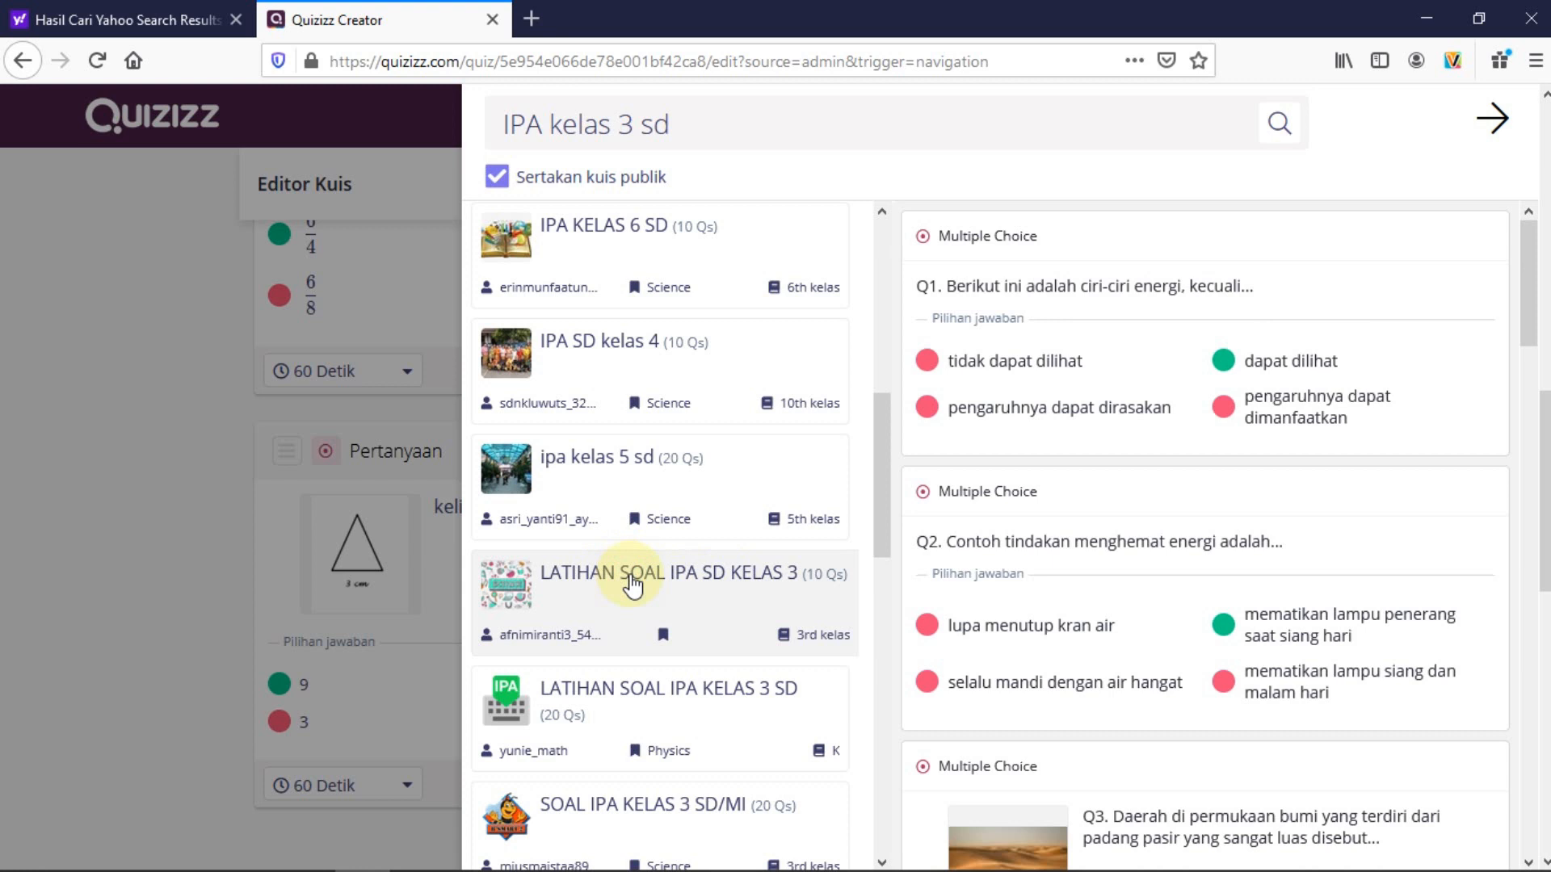
mouse_move(1081, 307)
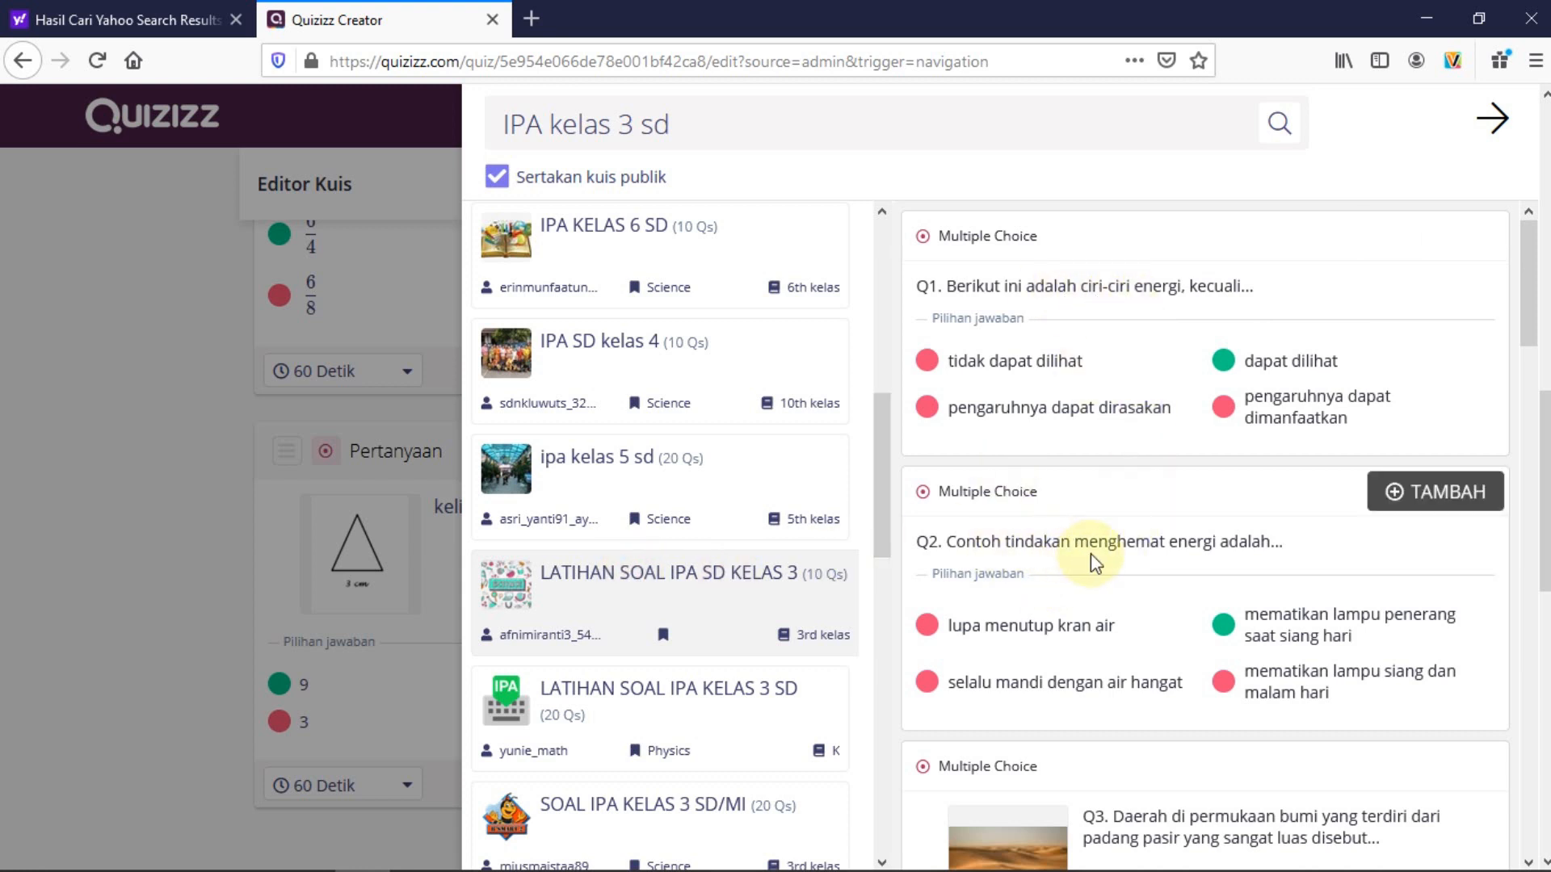
scroll(1086, 557, "down", 2)
scroll(1094, 428, "down", 2)
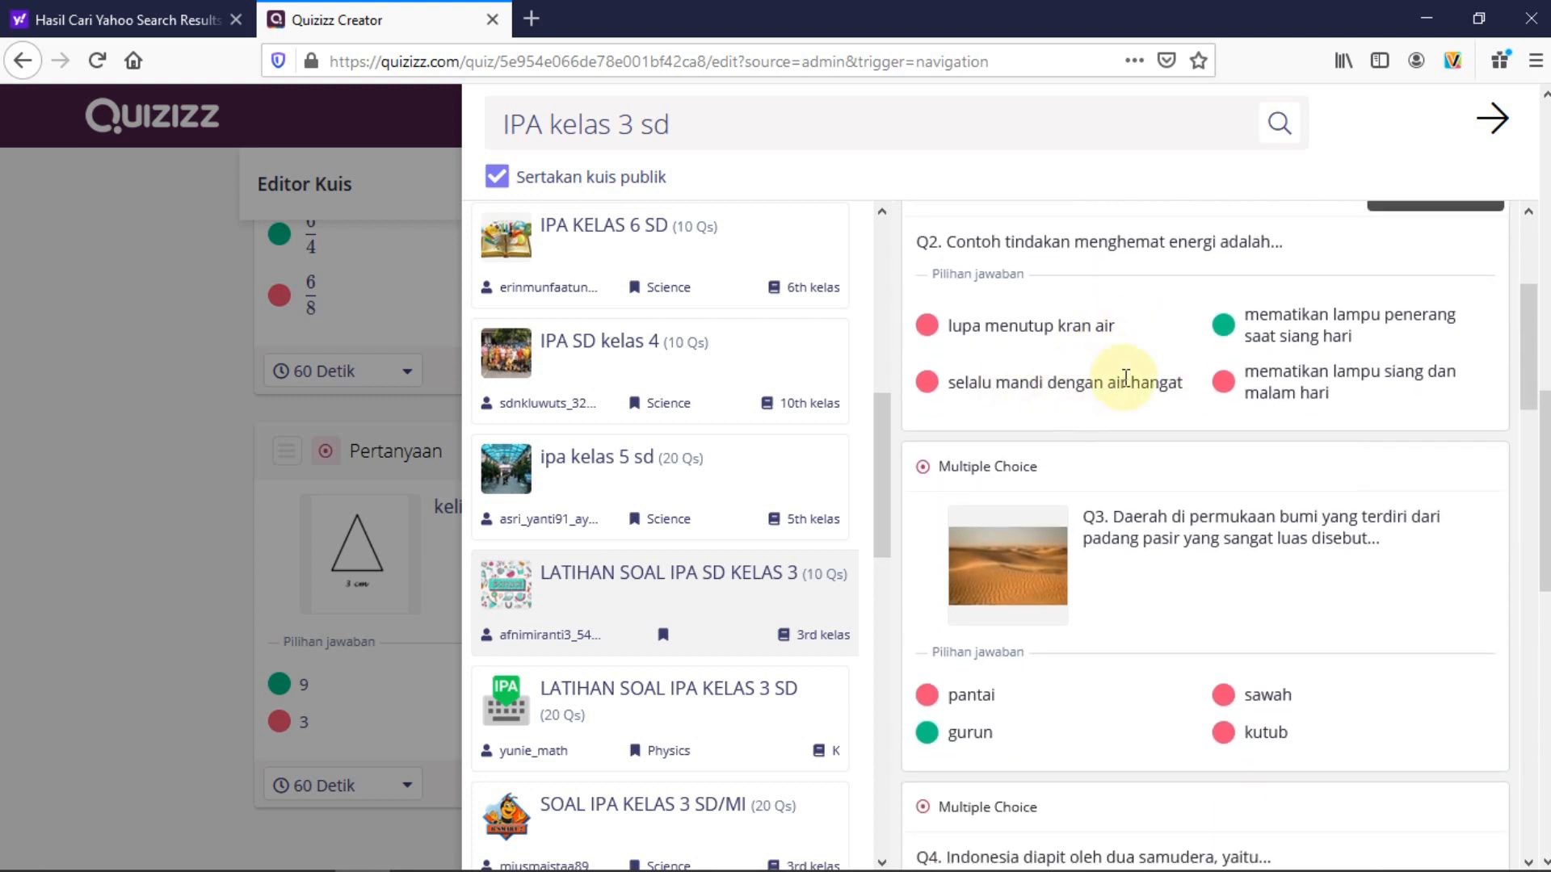
scroll(1119, 379, "up", 1)
scroll(1124, 380, "up", 1)
scroll(1160, 526, "down", 8)
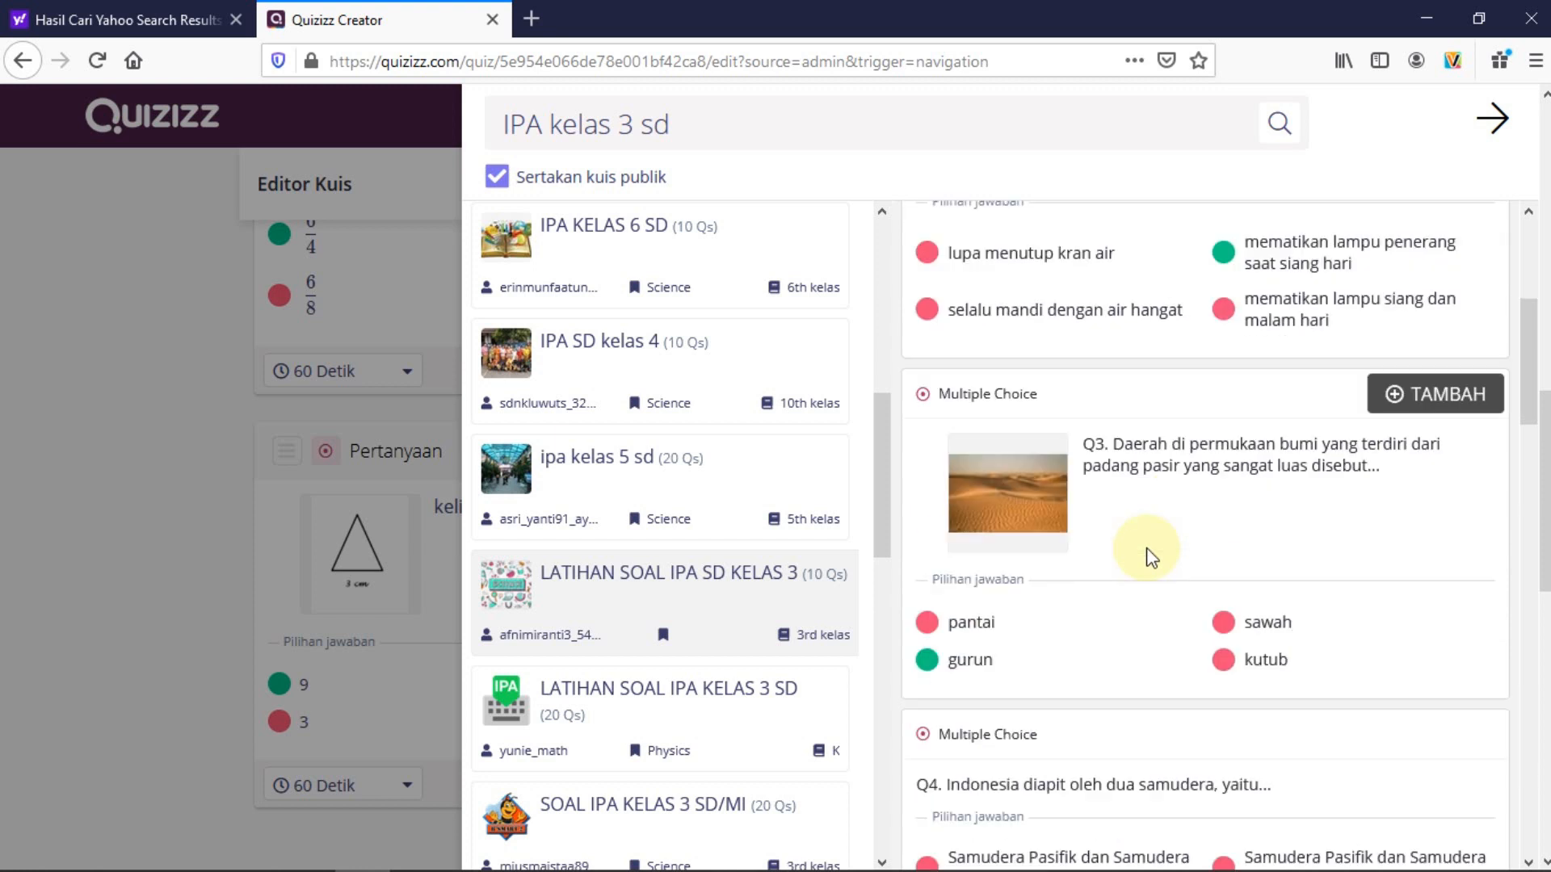
scroll(1150, 557, "down", 6)
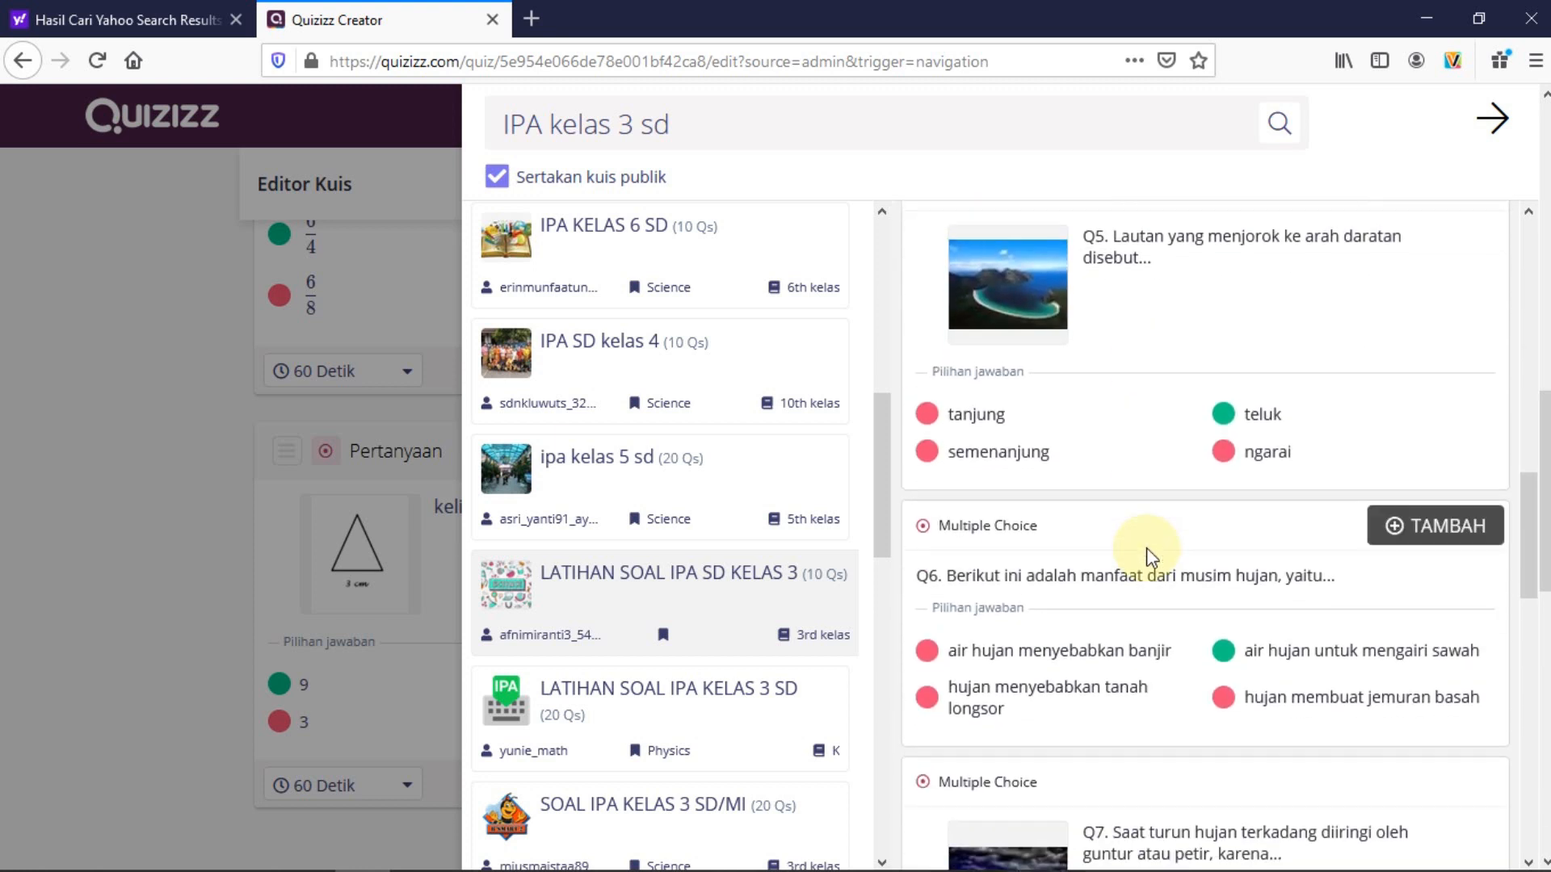
scroll(1151, 557, "down", 7)
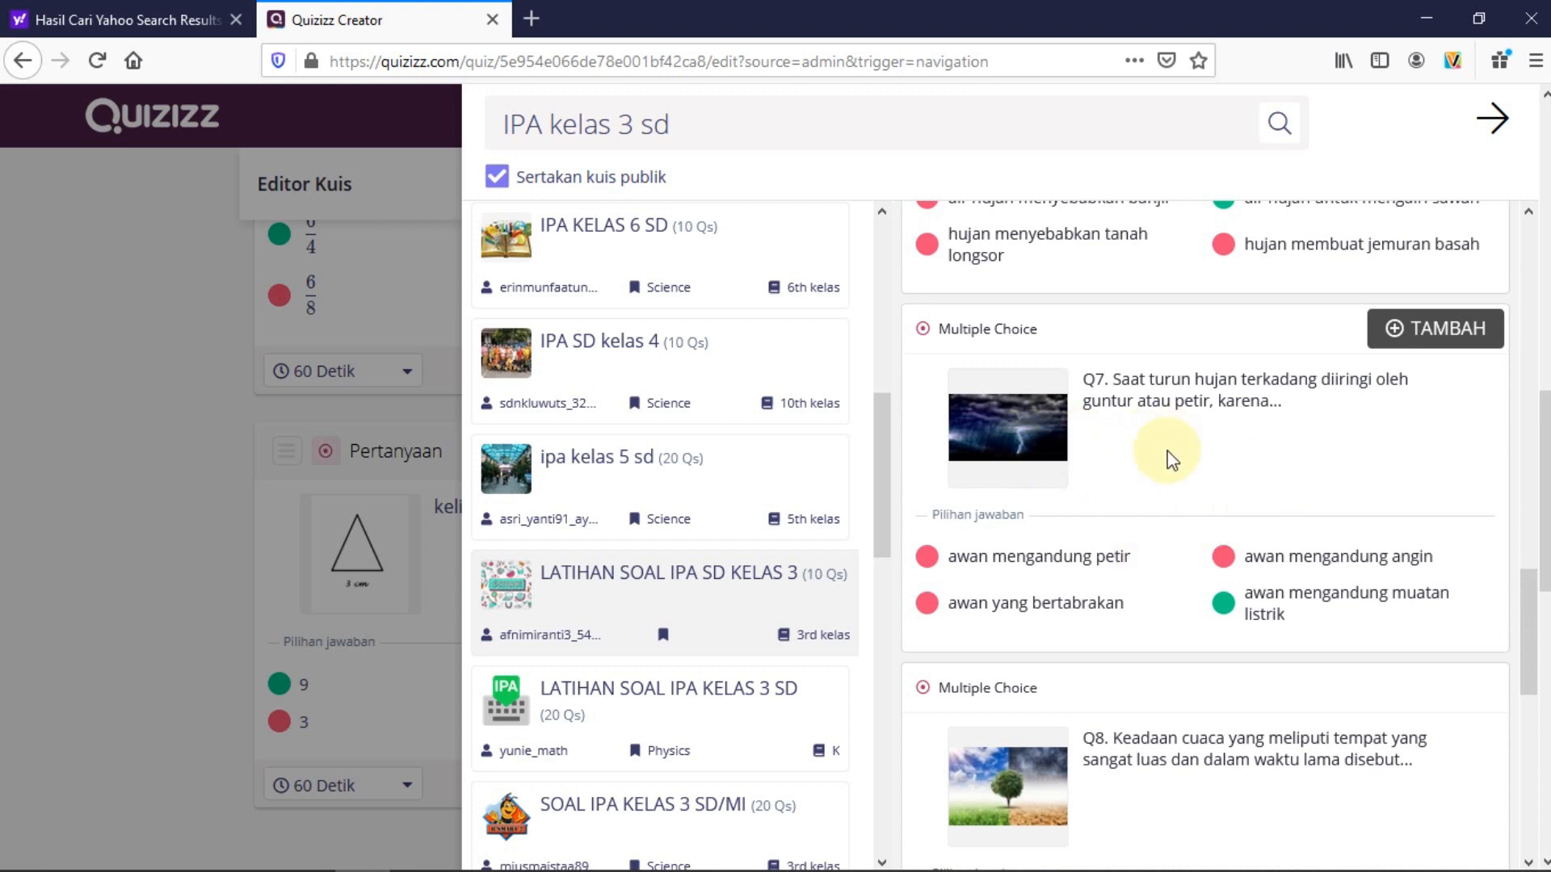
scroll(1131, 565, "down", 5)
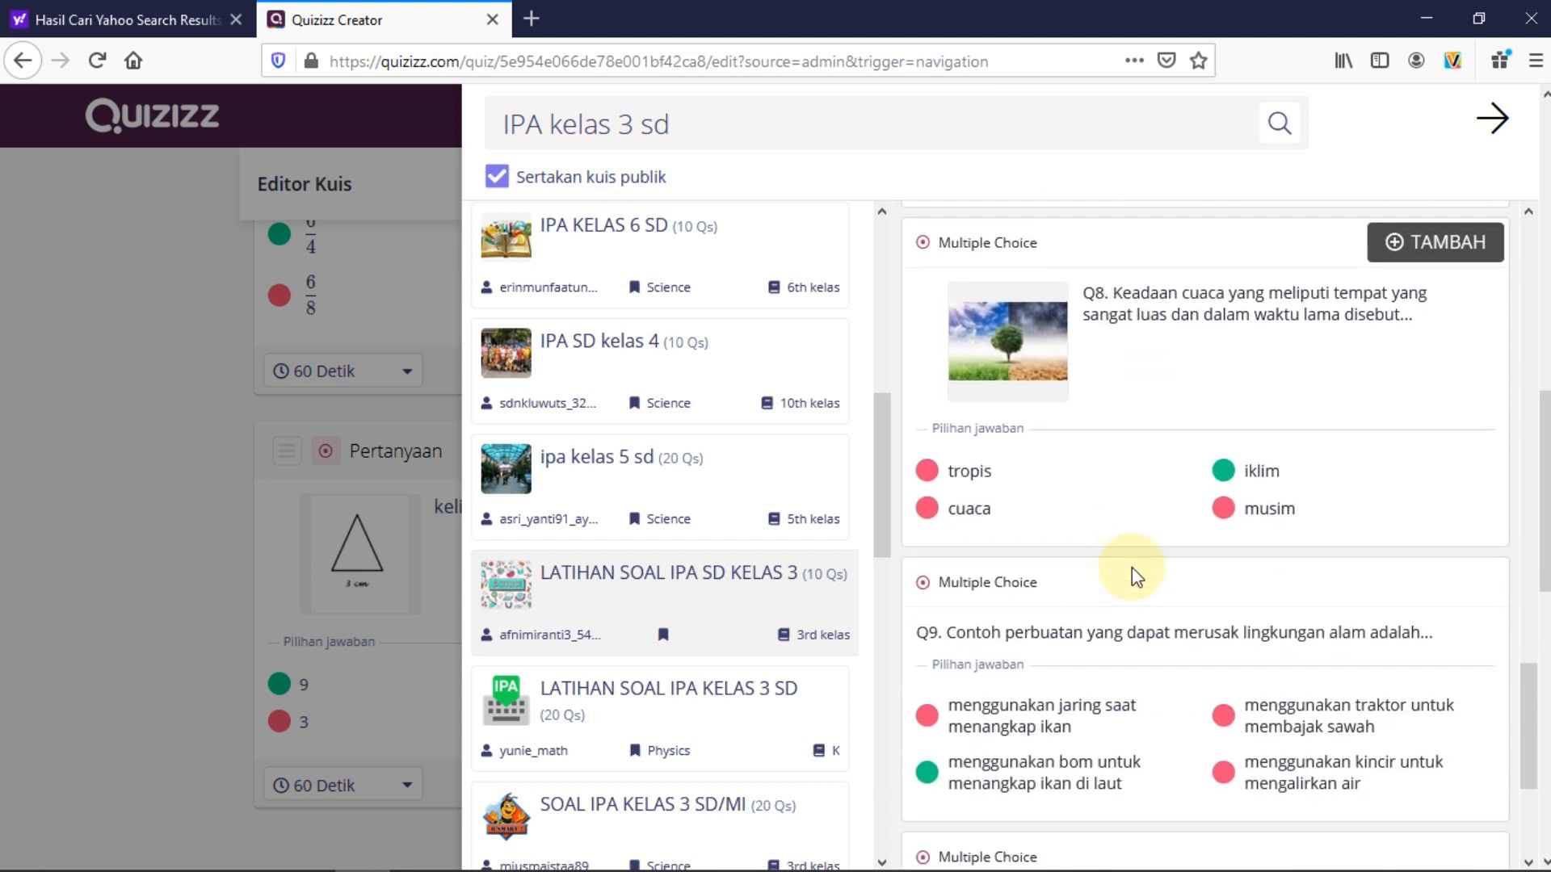
scroll(1151, 458, "down", 4)
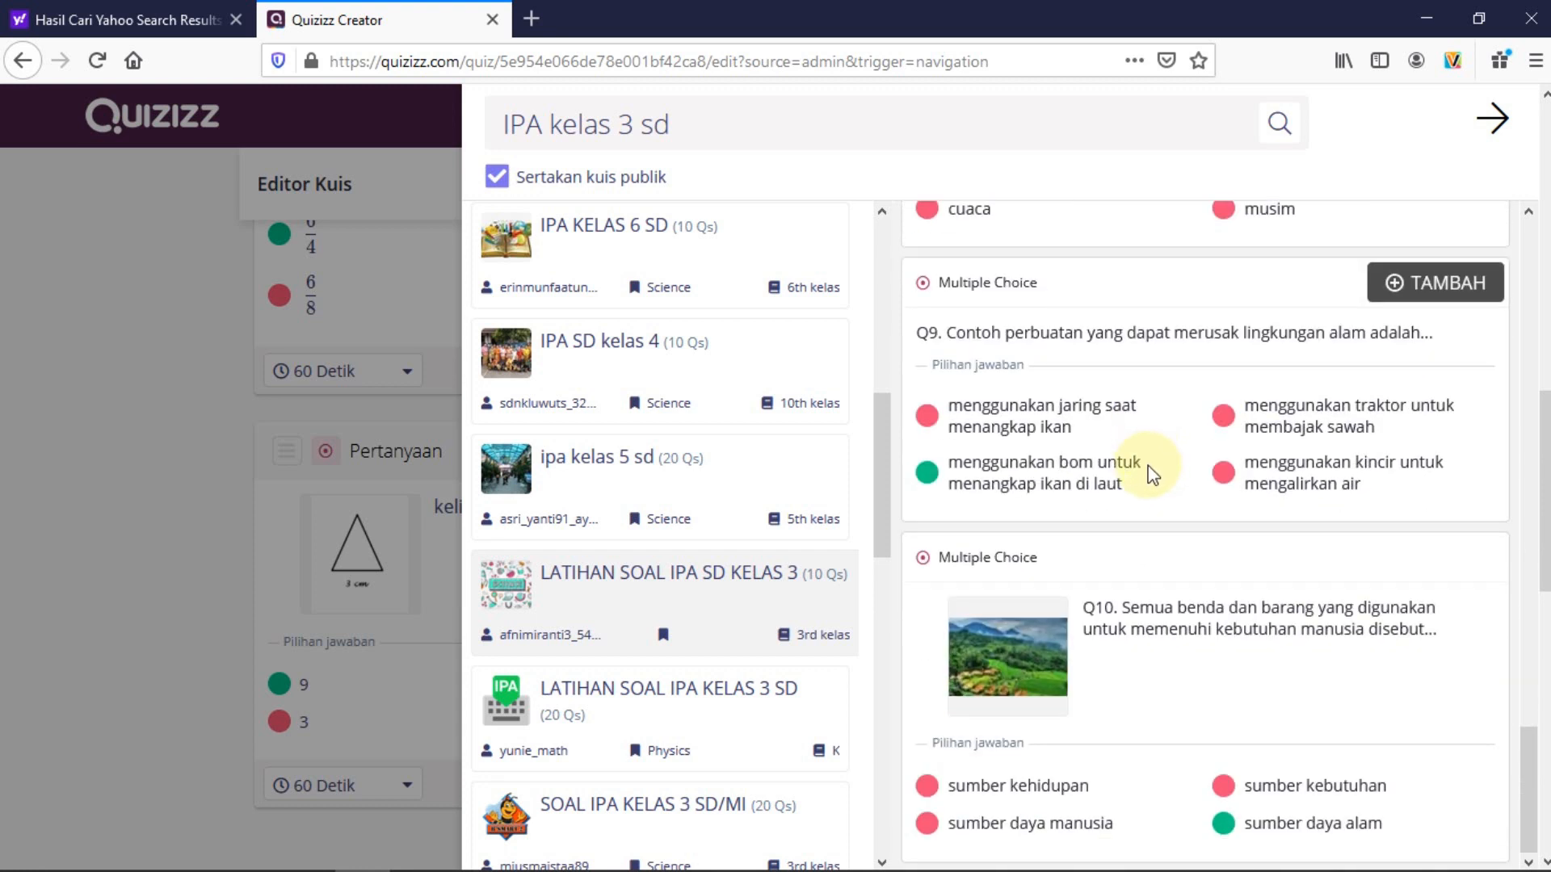
scroll(1155, 485, "up", 20)
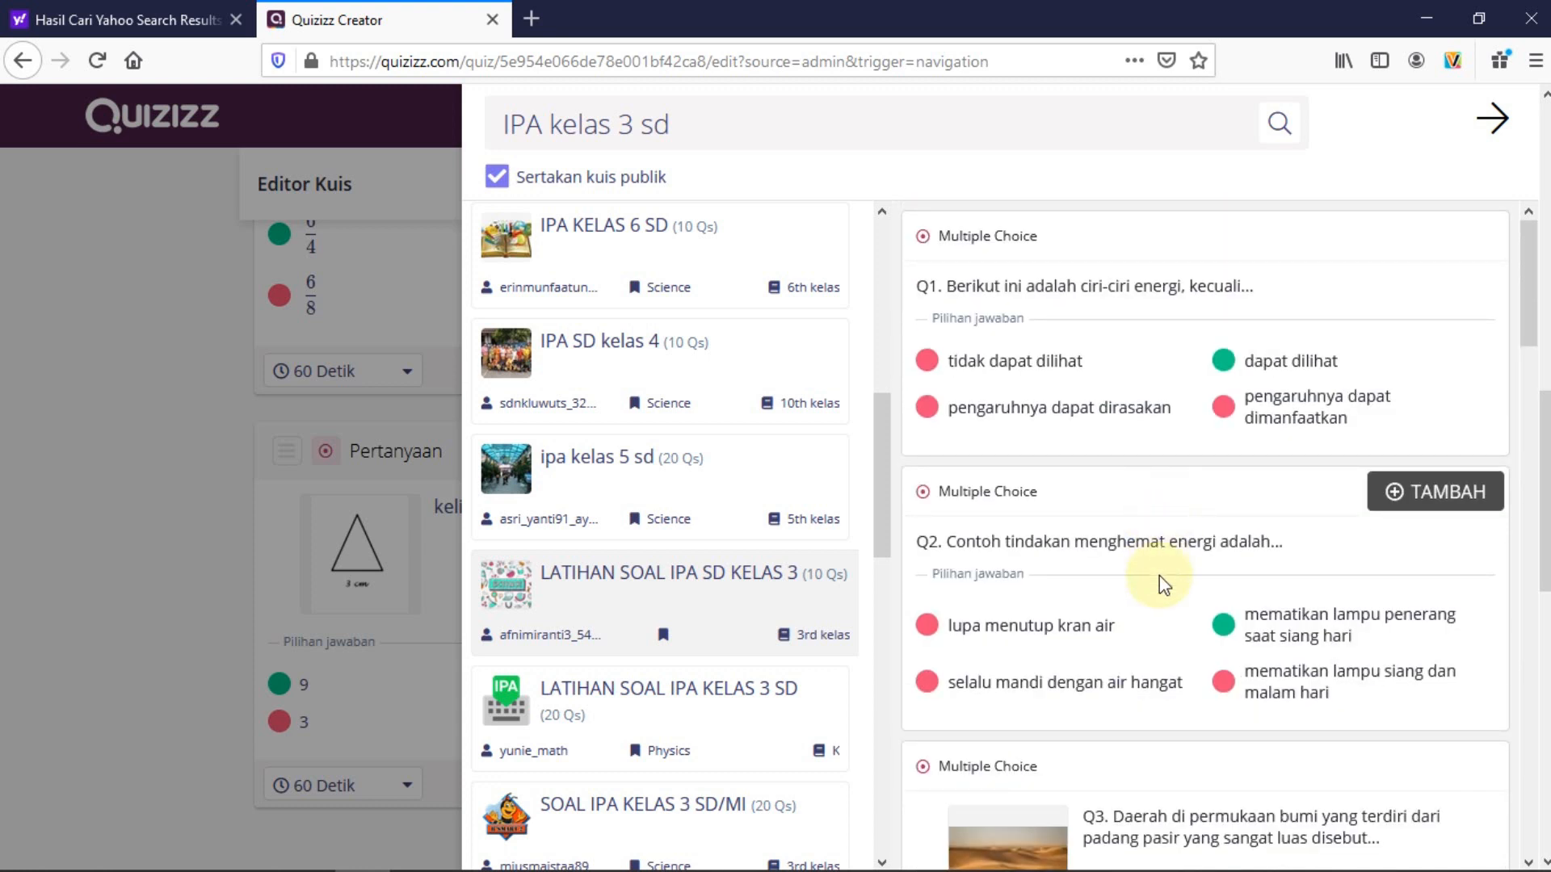
scroll(1159, 585, "down", 2)
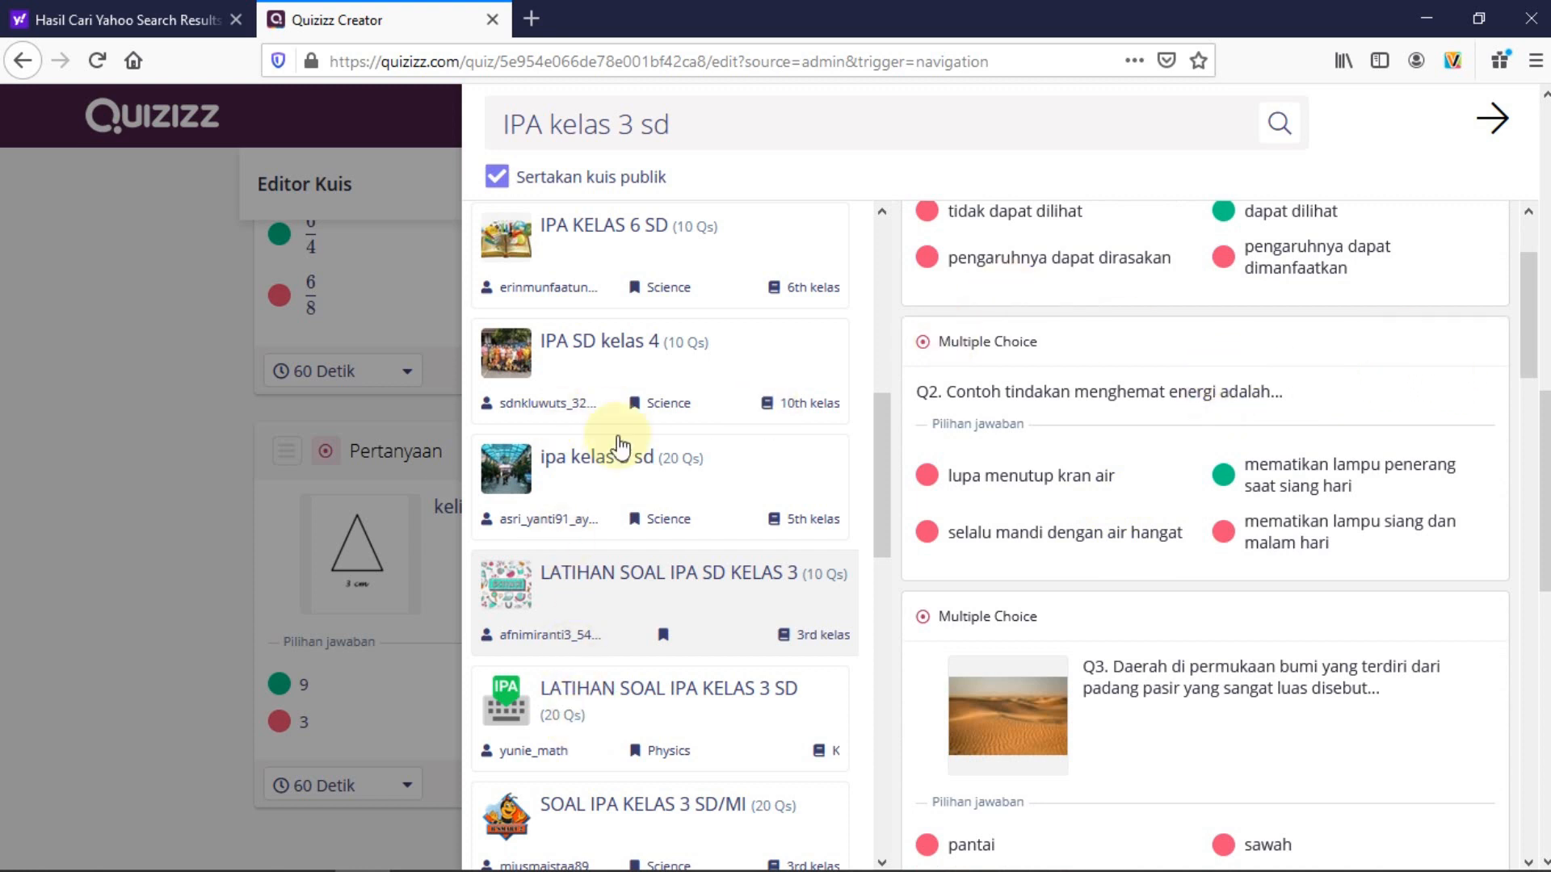
Add its Q2 'Contoh tindakan menghemat energi adalah...' to ULANGAN 1 and close the search
mouse_move(1321, 332)
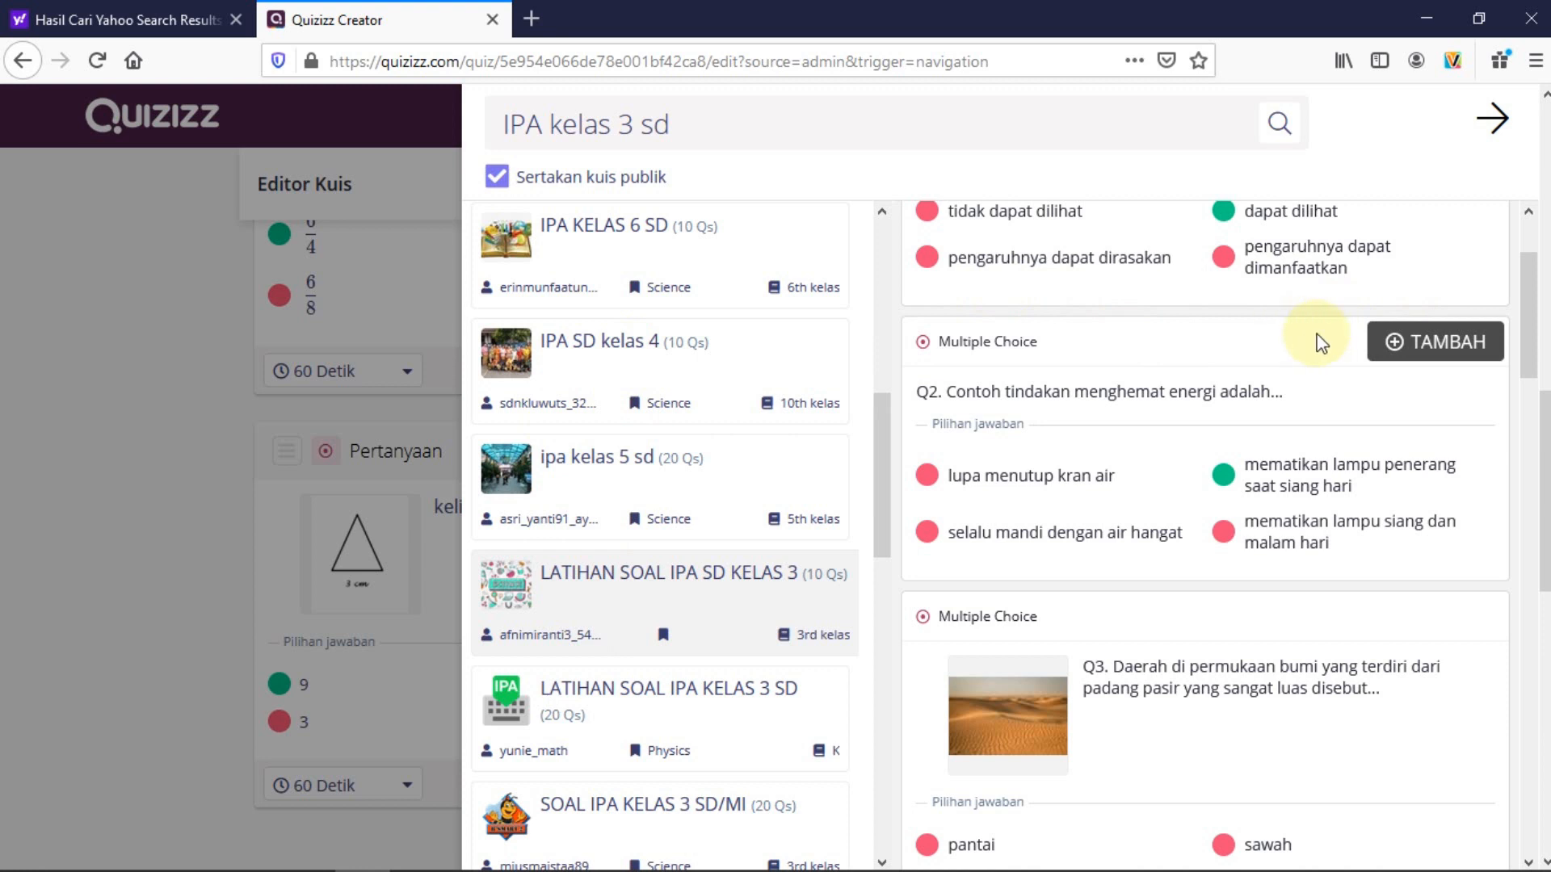
left_click(1436, 353)
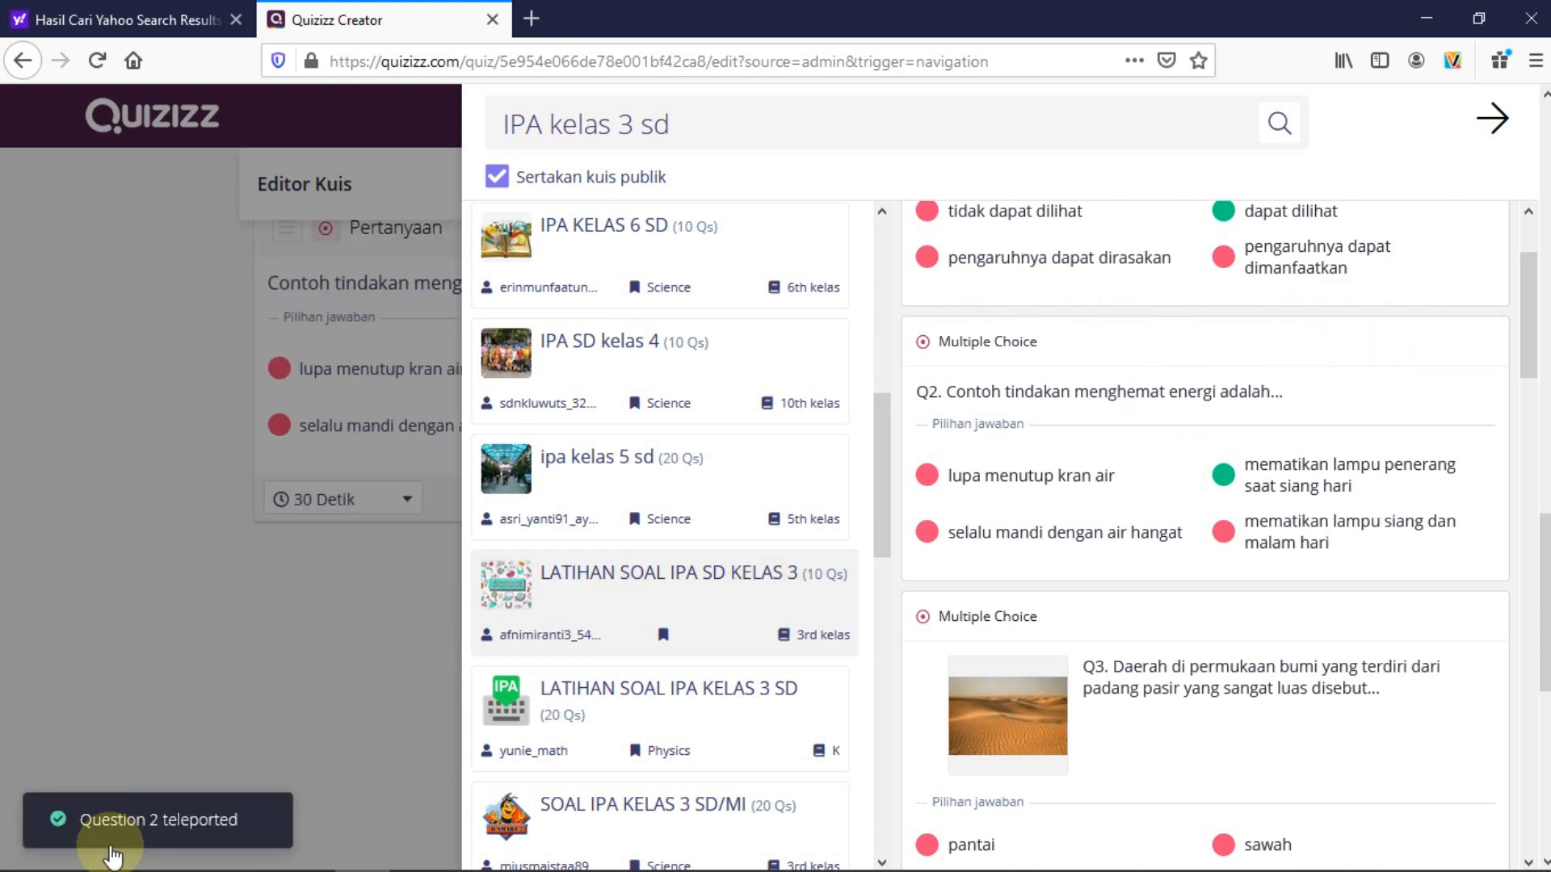
left_click(123, 664)
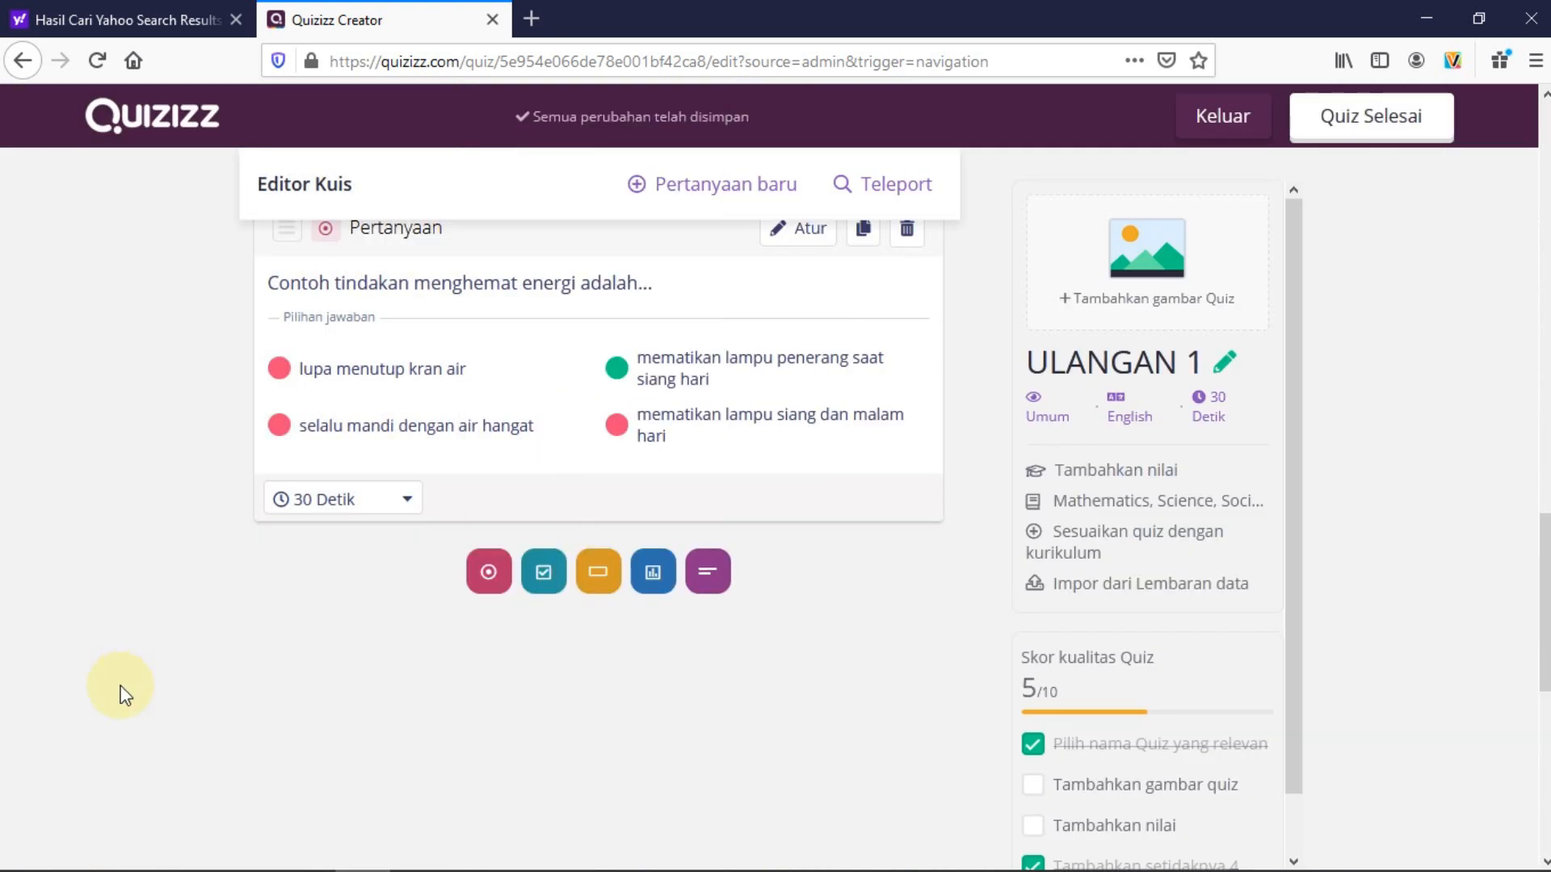
Open the borrowed energy-saving question for editing as Pertanyaan 5
scroll(121, 690, "up", 3)
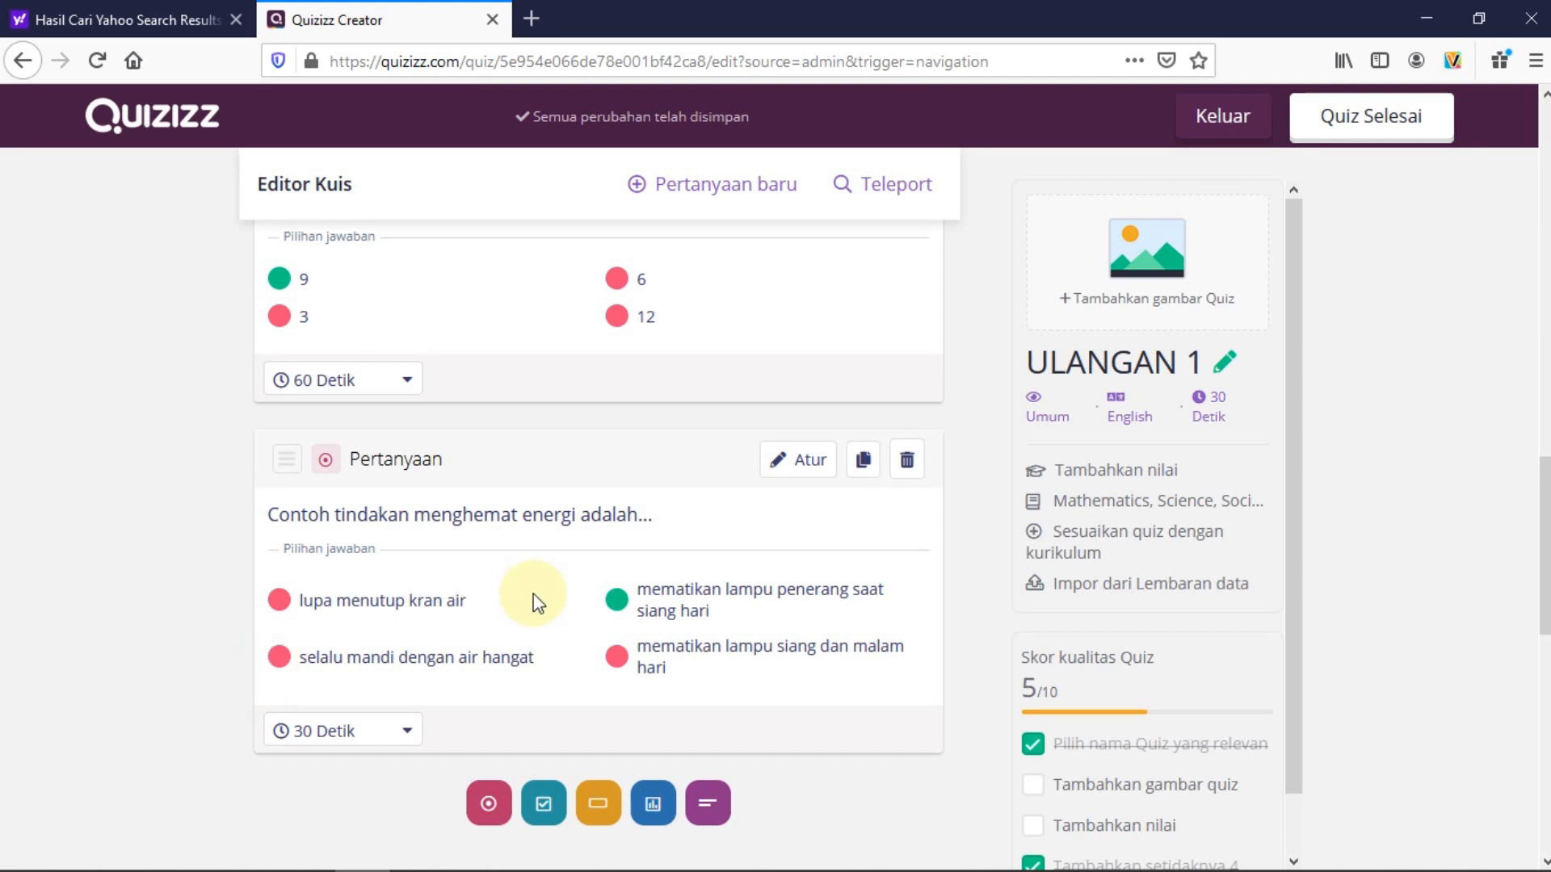
left_click(795, 462)
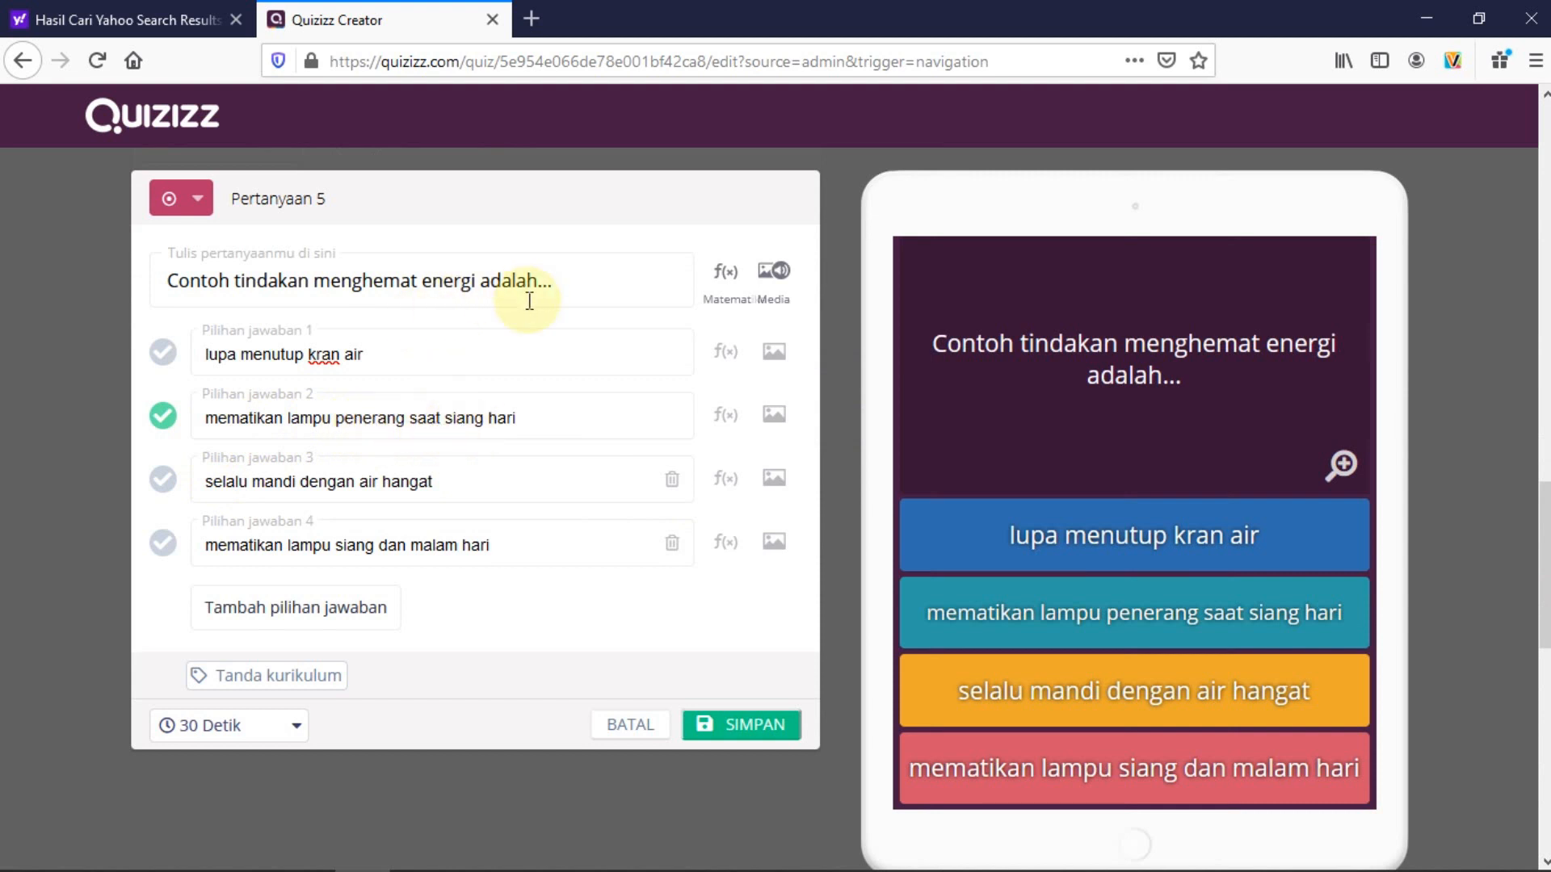
Change the energy-saving question's time limit from 30 Detik to 60 Detik and save it
left_click(295, 732)
left_click(203, 572)
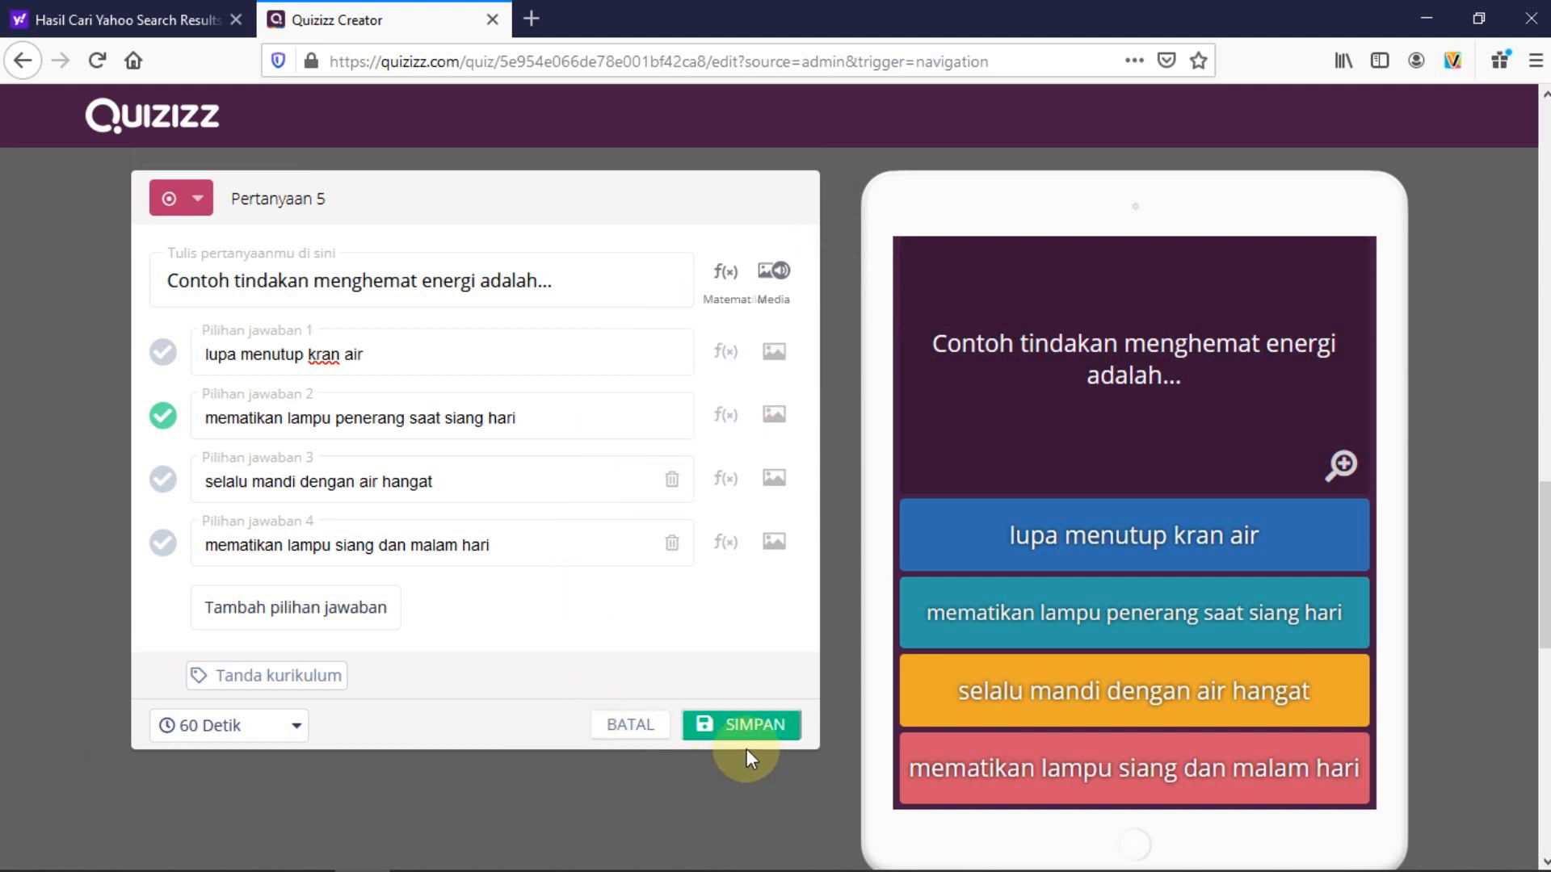
left_click(746, 727)
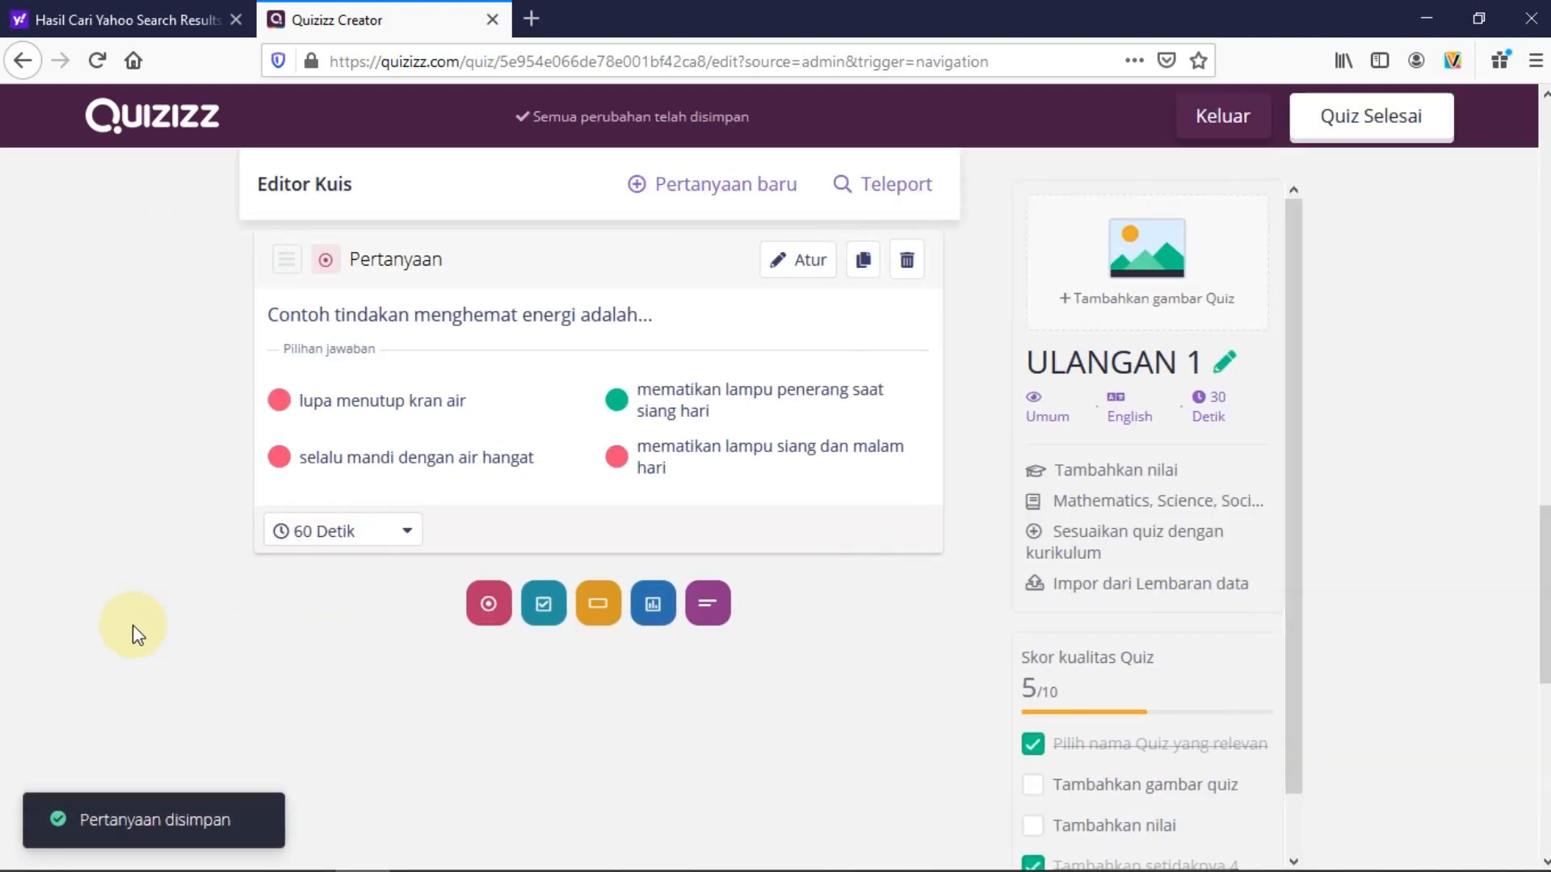
scroll(138, 635, "up", 20)
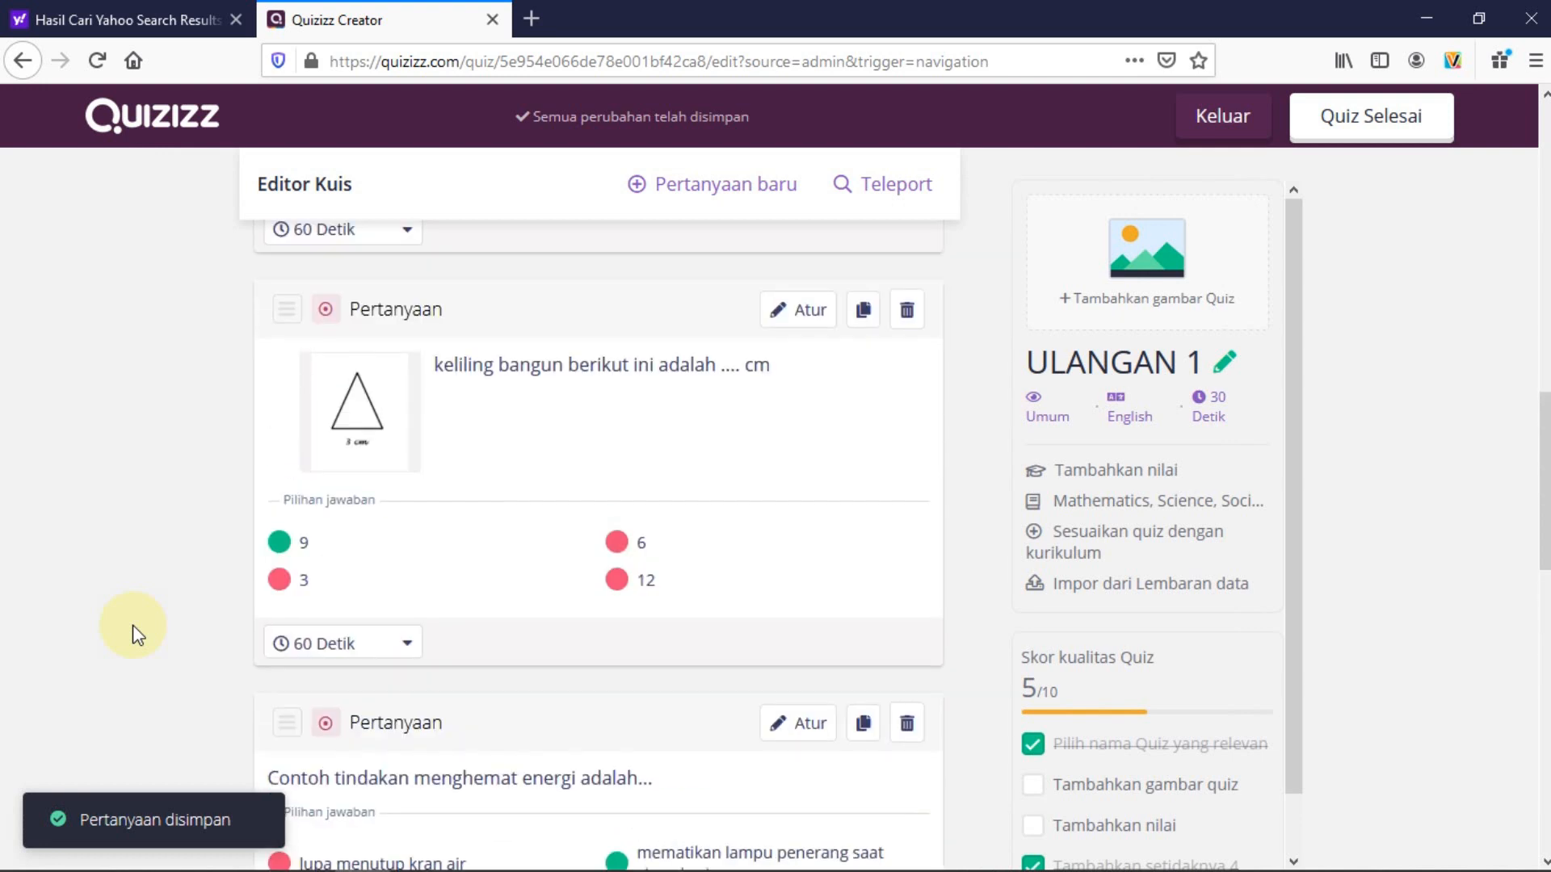
scroll(137, 636, "down", 20)
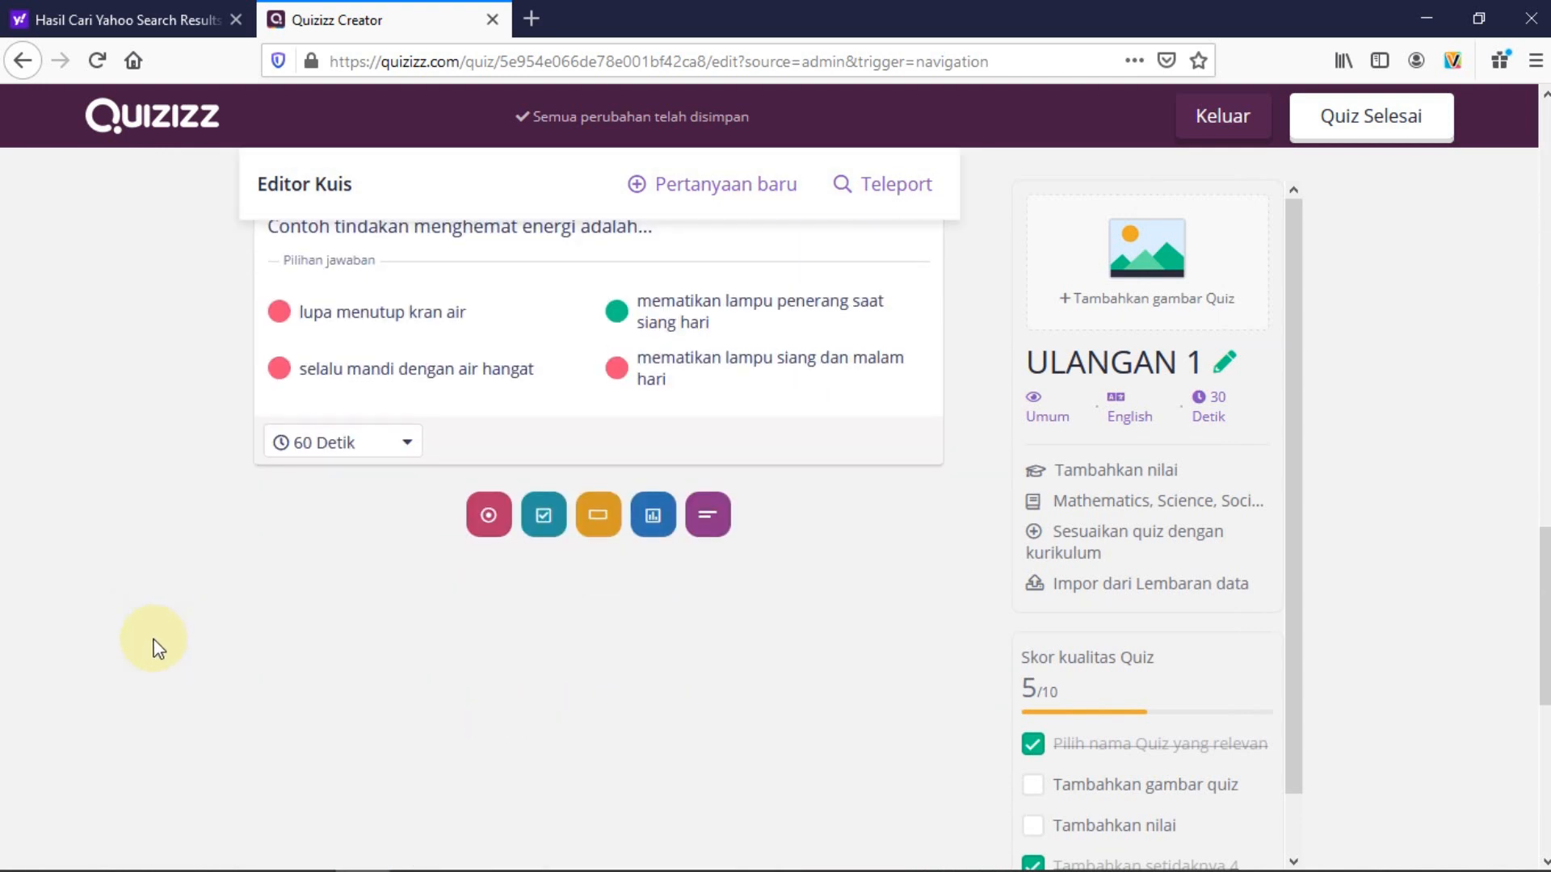
scroll(159, 649, "up", 6)
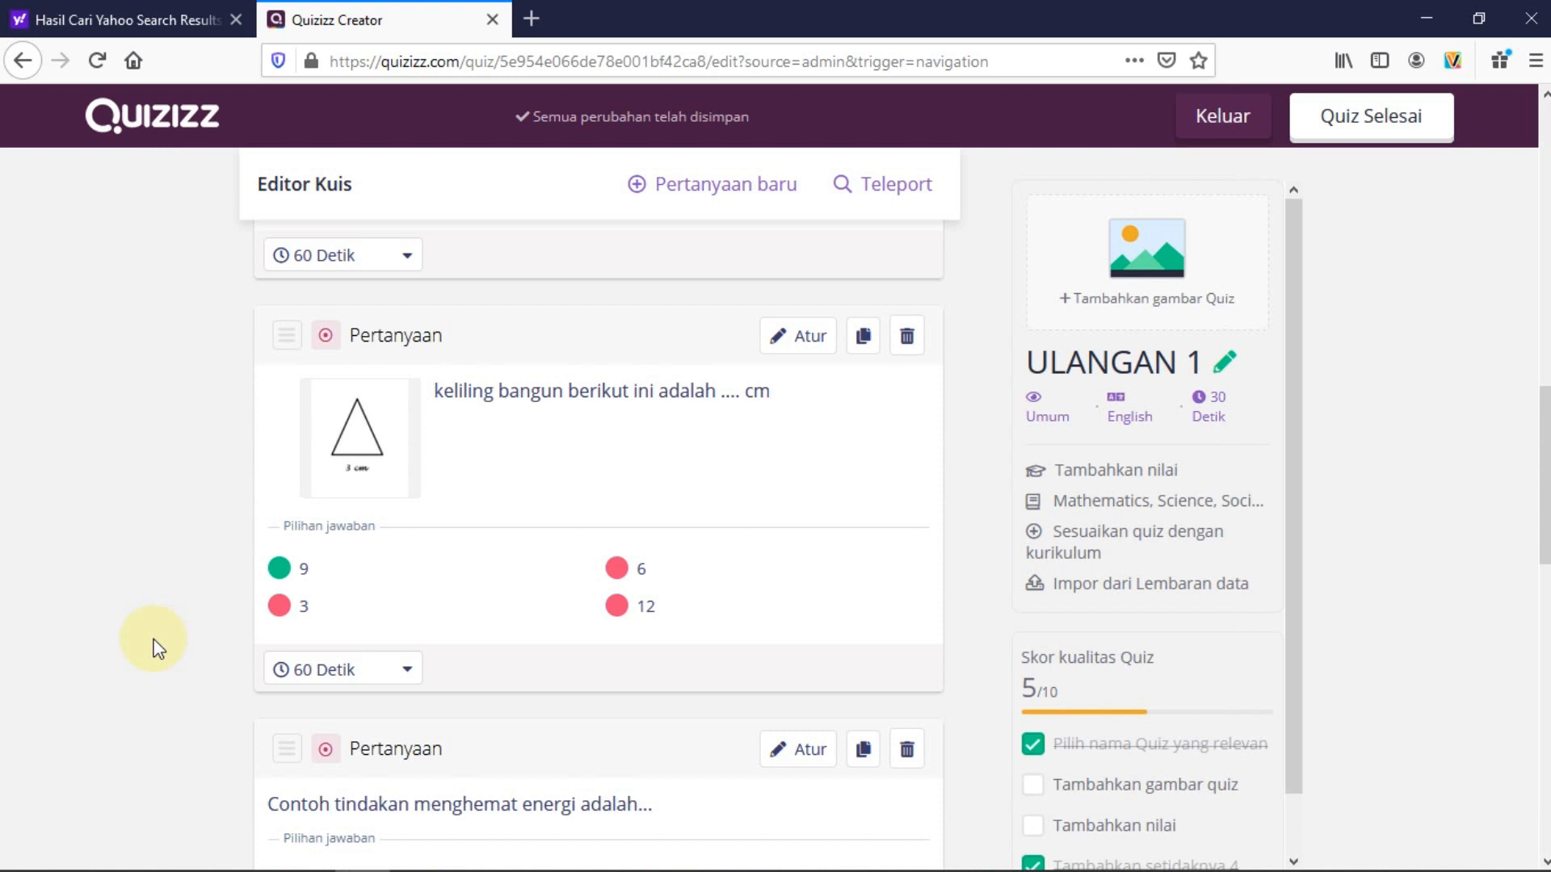
scroll(158, 649, "up", 5)
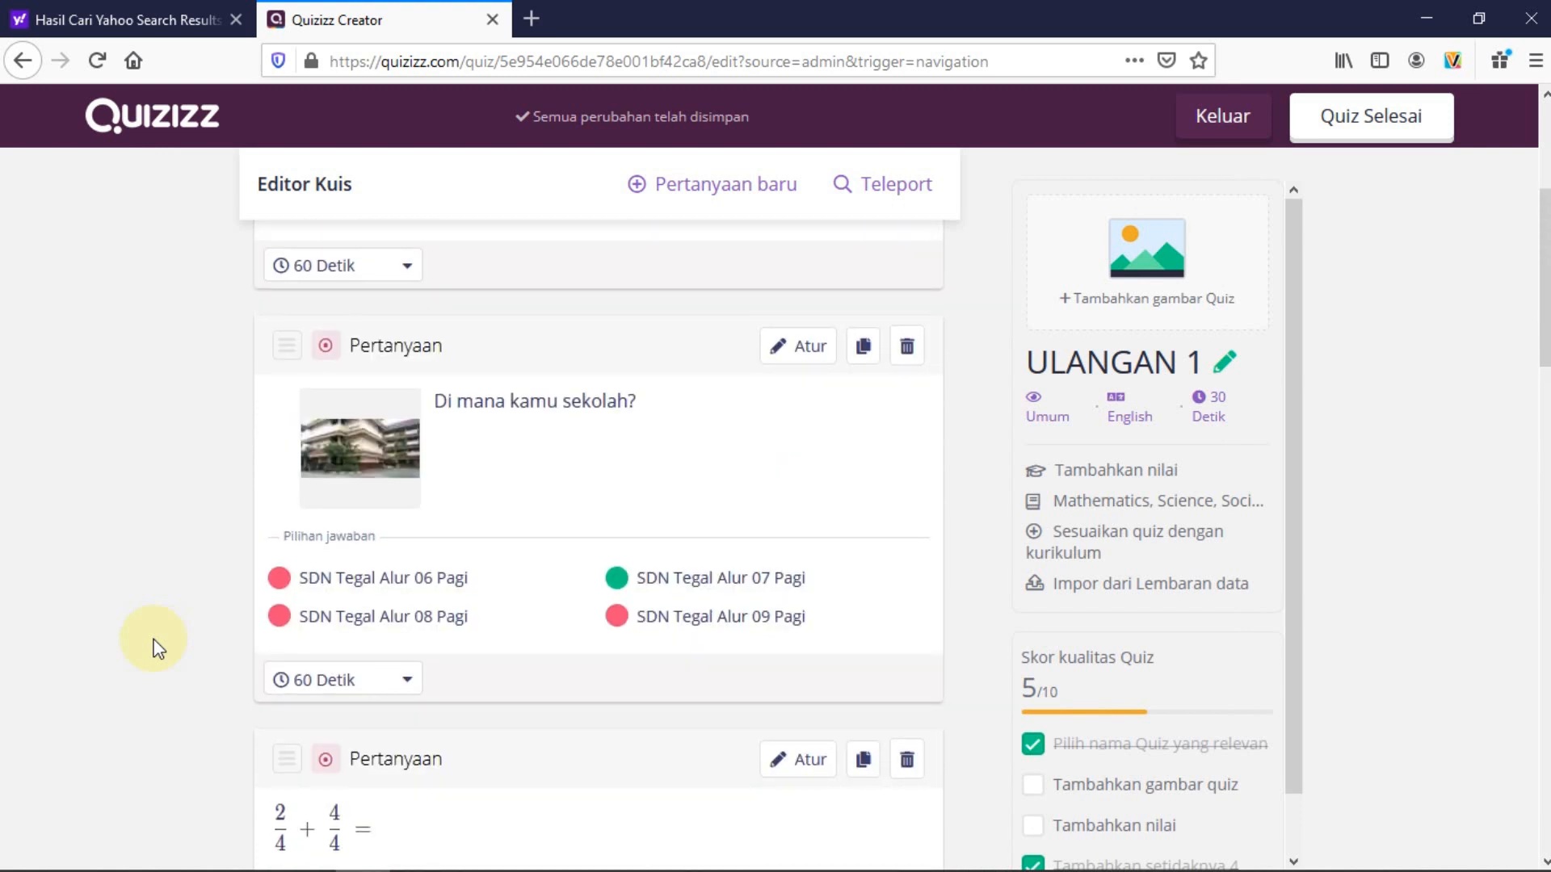
scroll(159, 649, "up", 5)
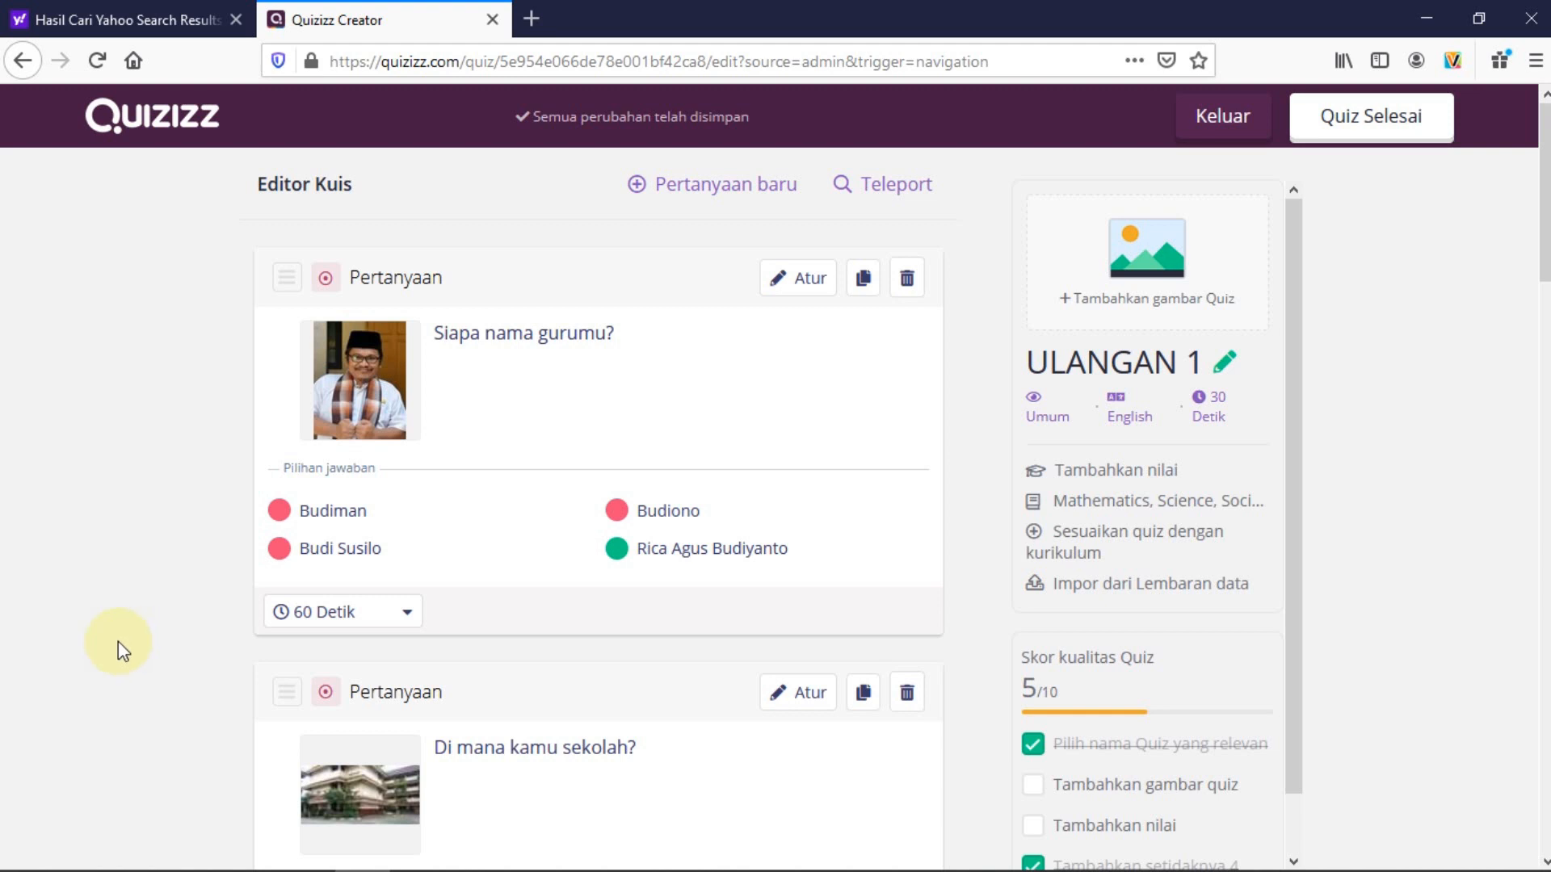
Upload the school building photo as the ULANGAN 1 cover image
left_click(1154, 256)
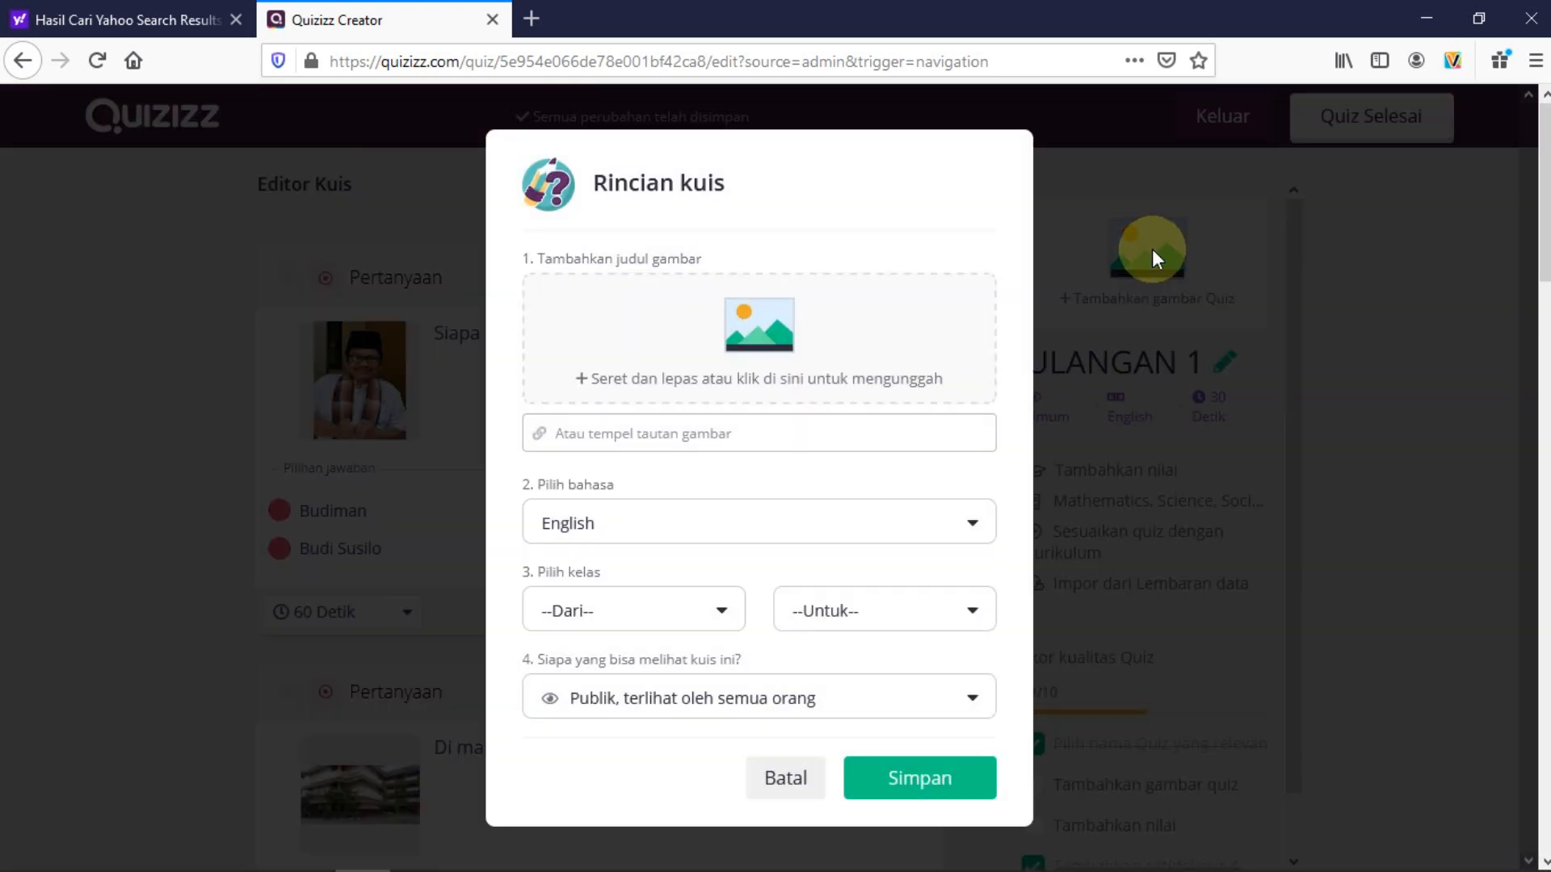
left_click(758, 333)
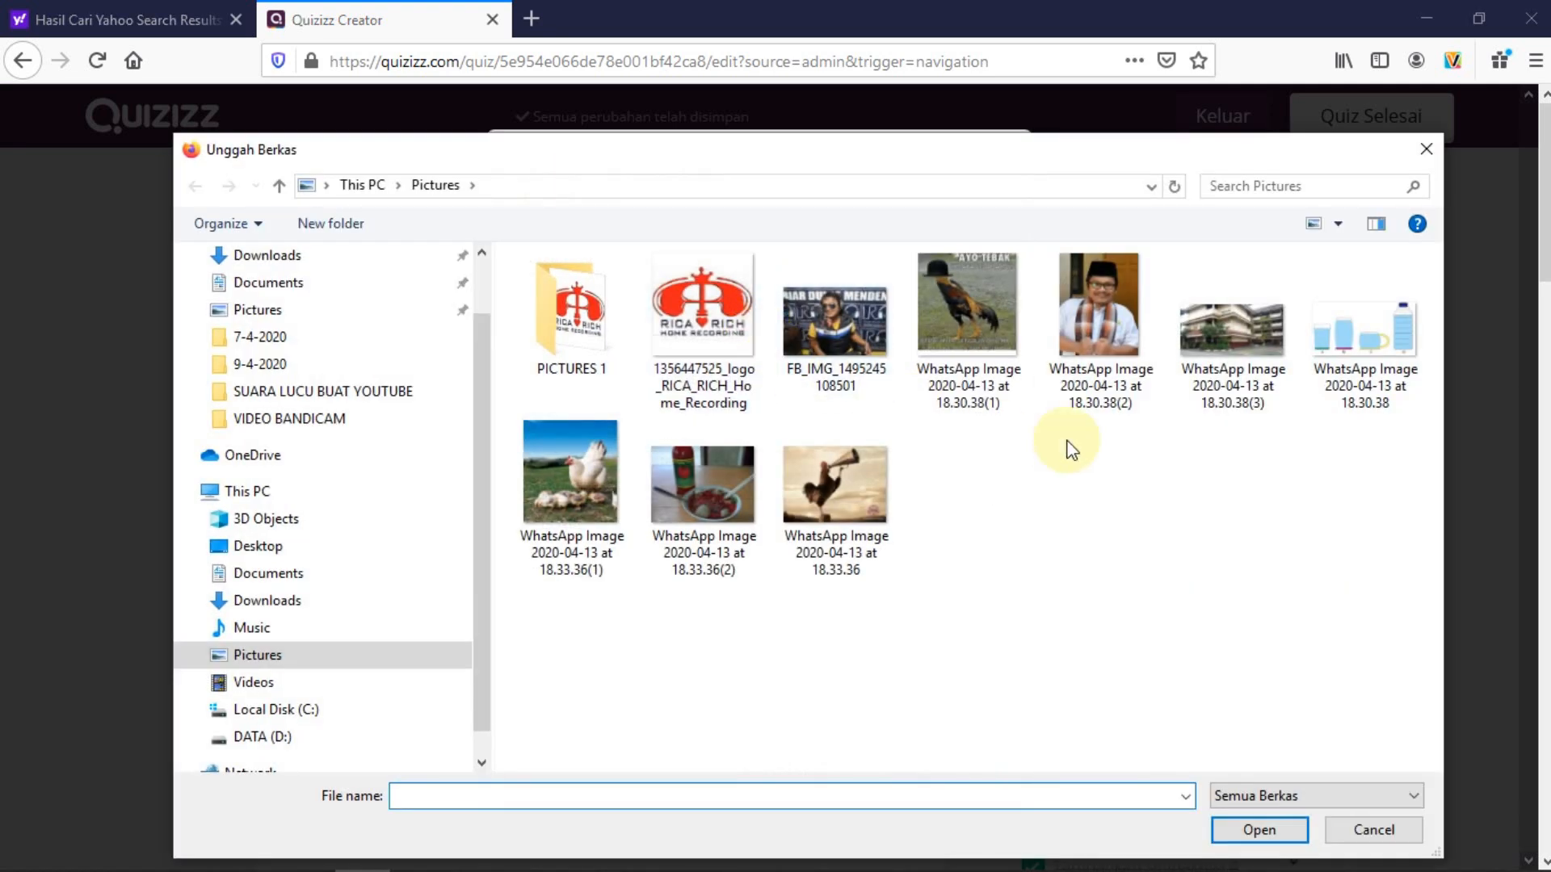
double_click(1233, 349)
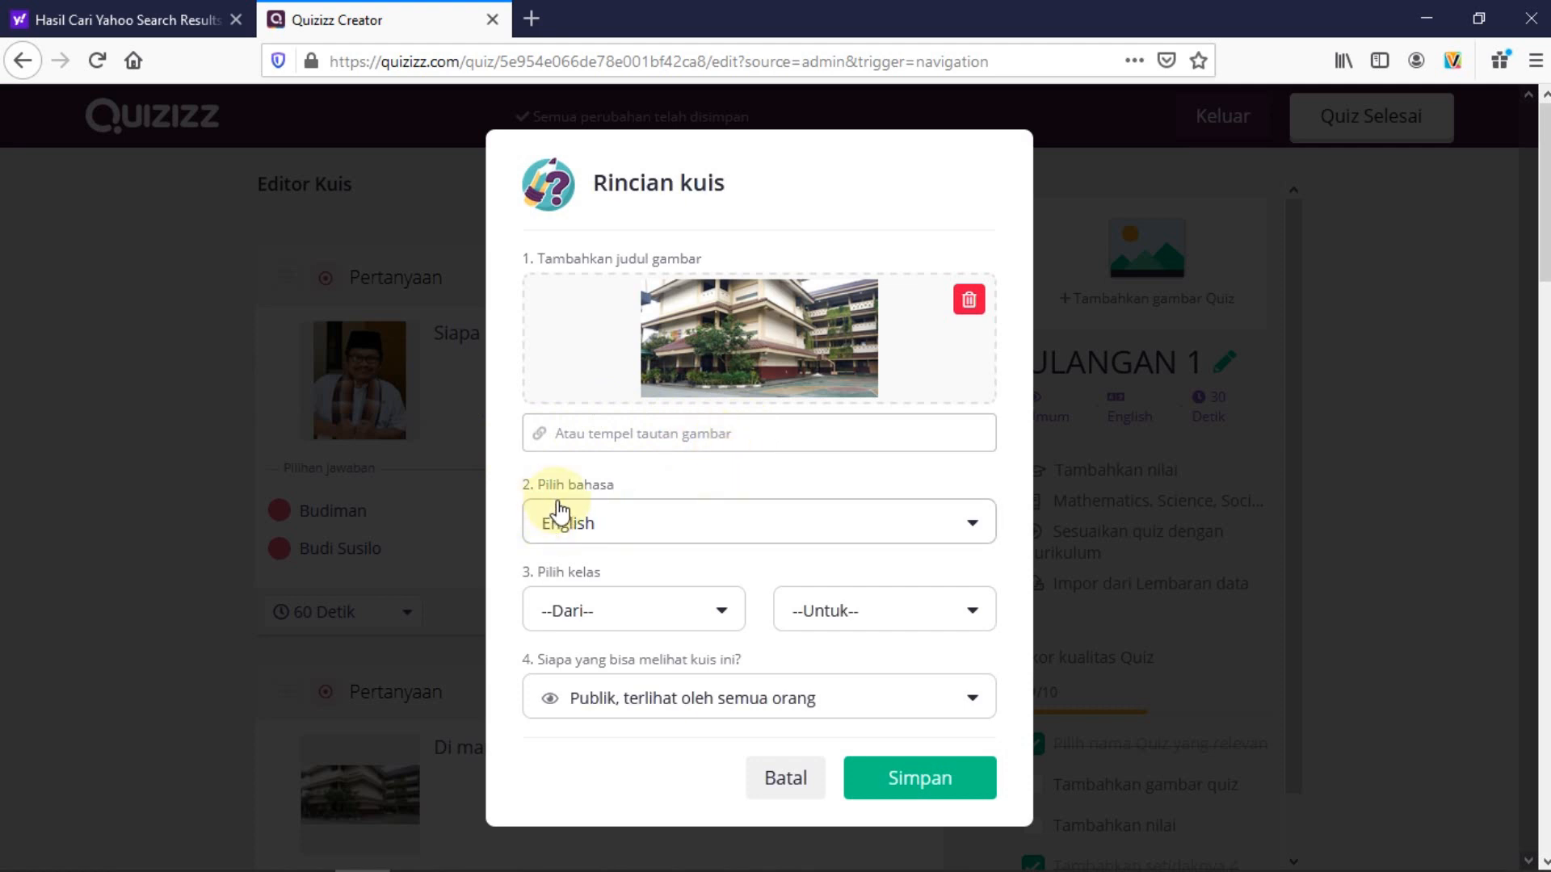
Set the quiz language to Indonesian in the Rincian kuis dialog
left_click(651, 523)
scroll(692, 606, "down", 5)
scroll(700, 611, "down", 10)
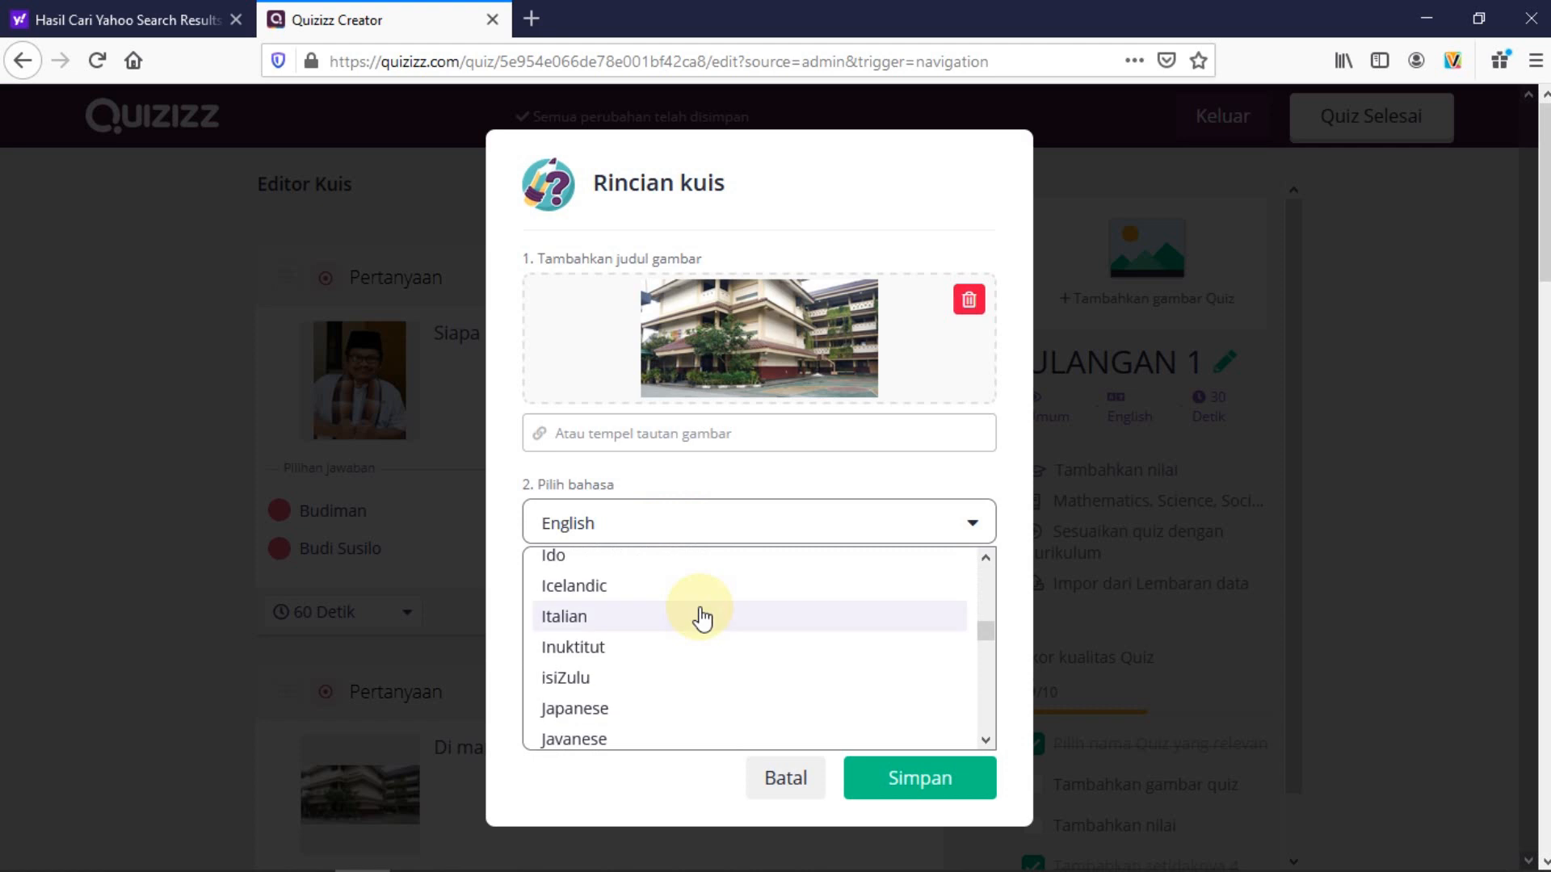
scroll(702, 618, "down", 3)
scroll(700, 622, "up", 4)
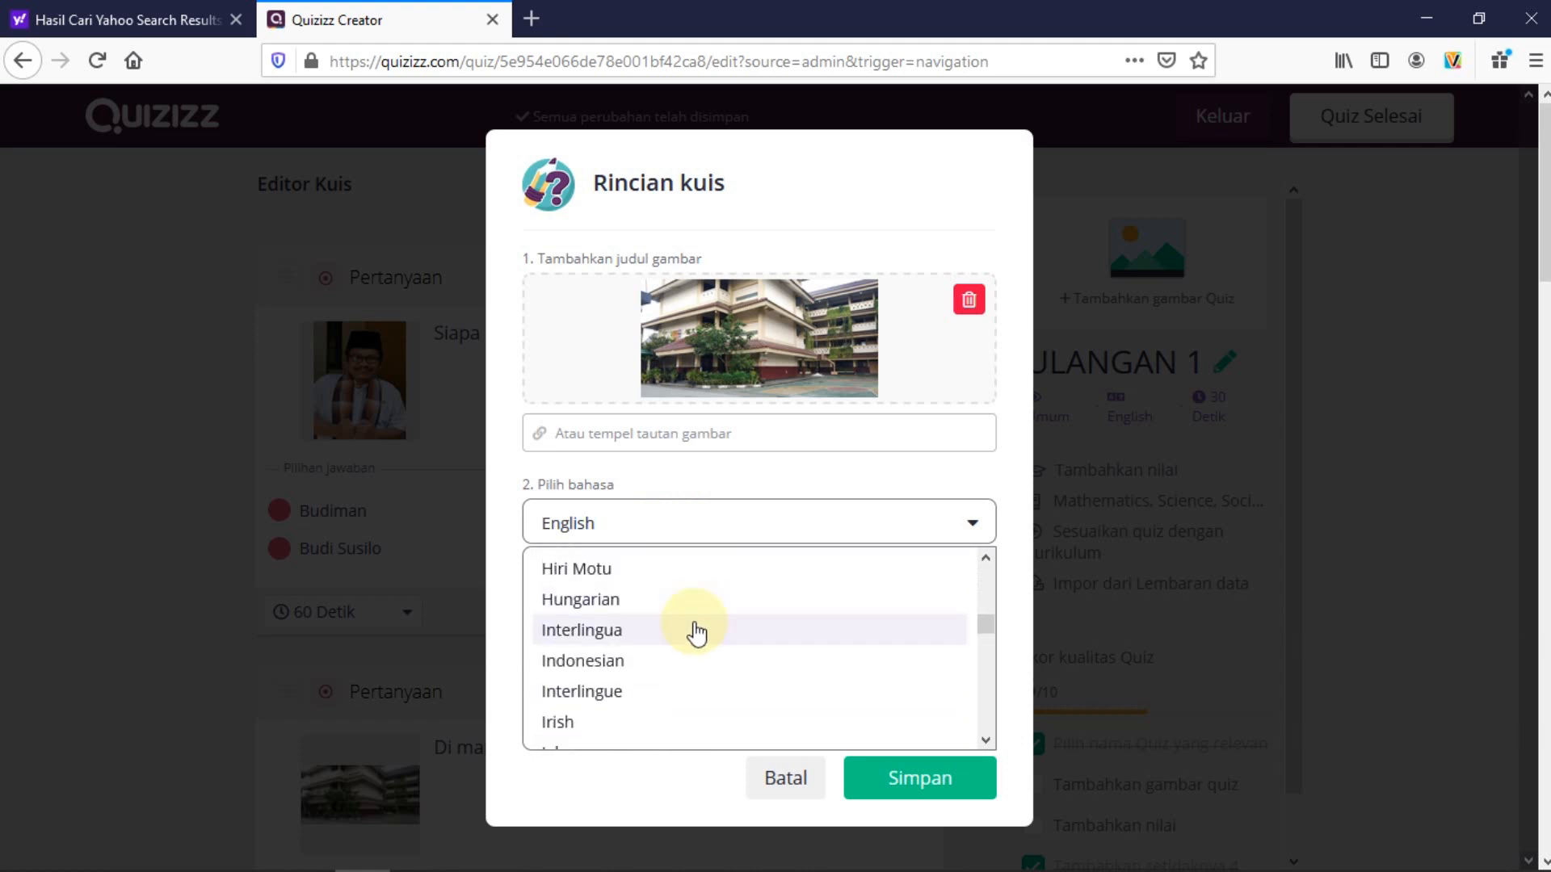
left_click(612, 667)
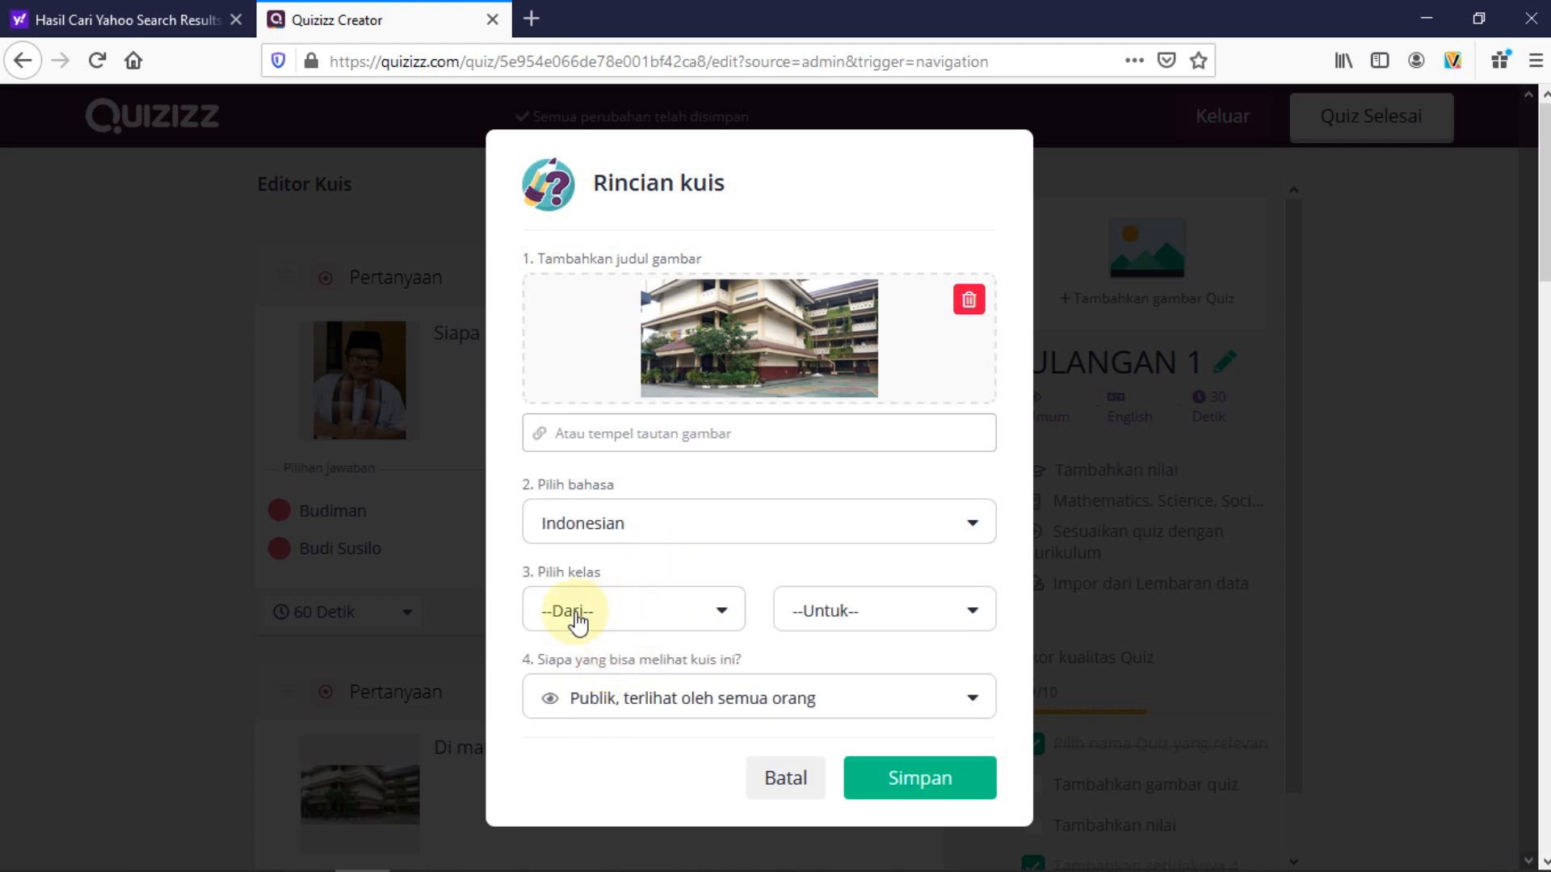
Set the grade range to 3rd through 3rd and save the quiz details
left_click(723, 614)
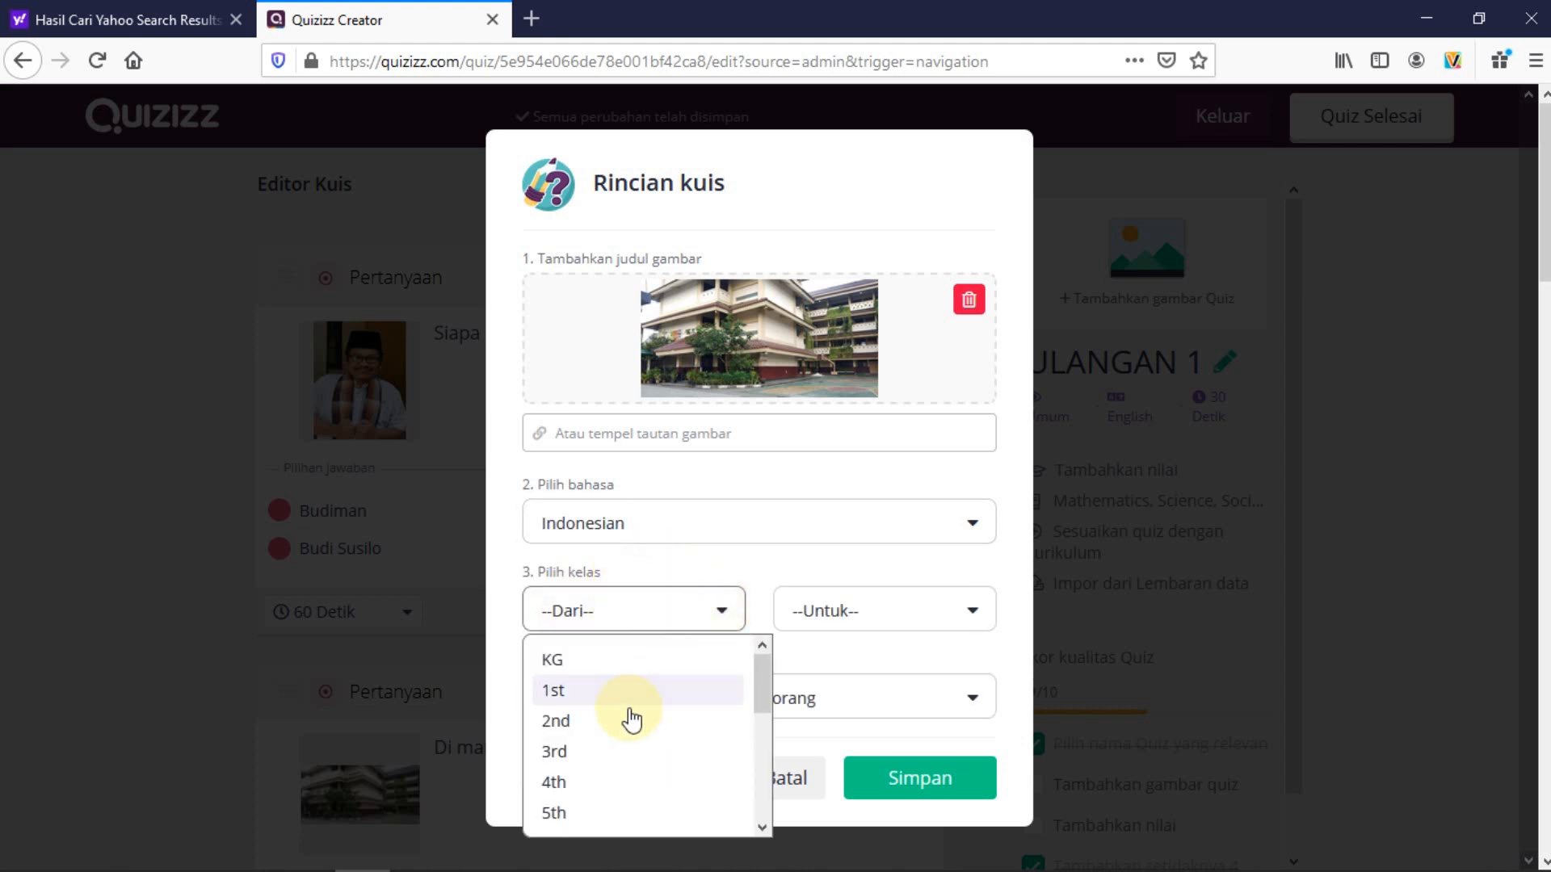
left_click(556, 753)
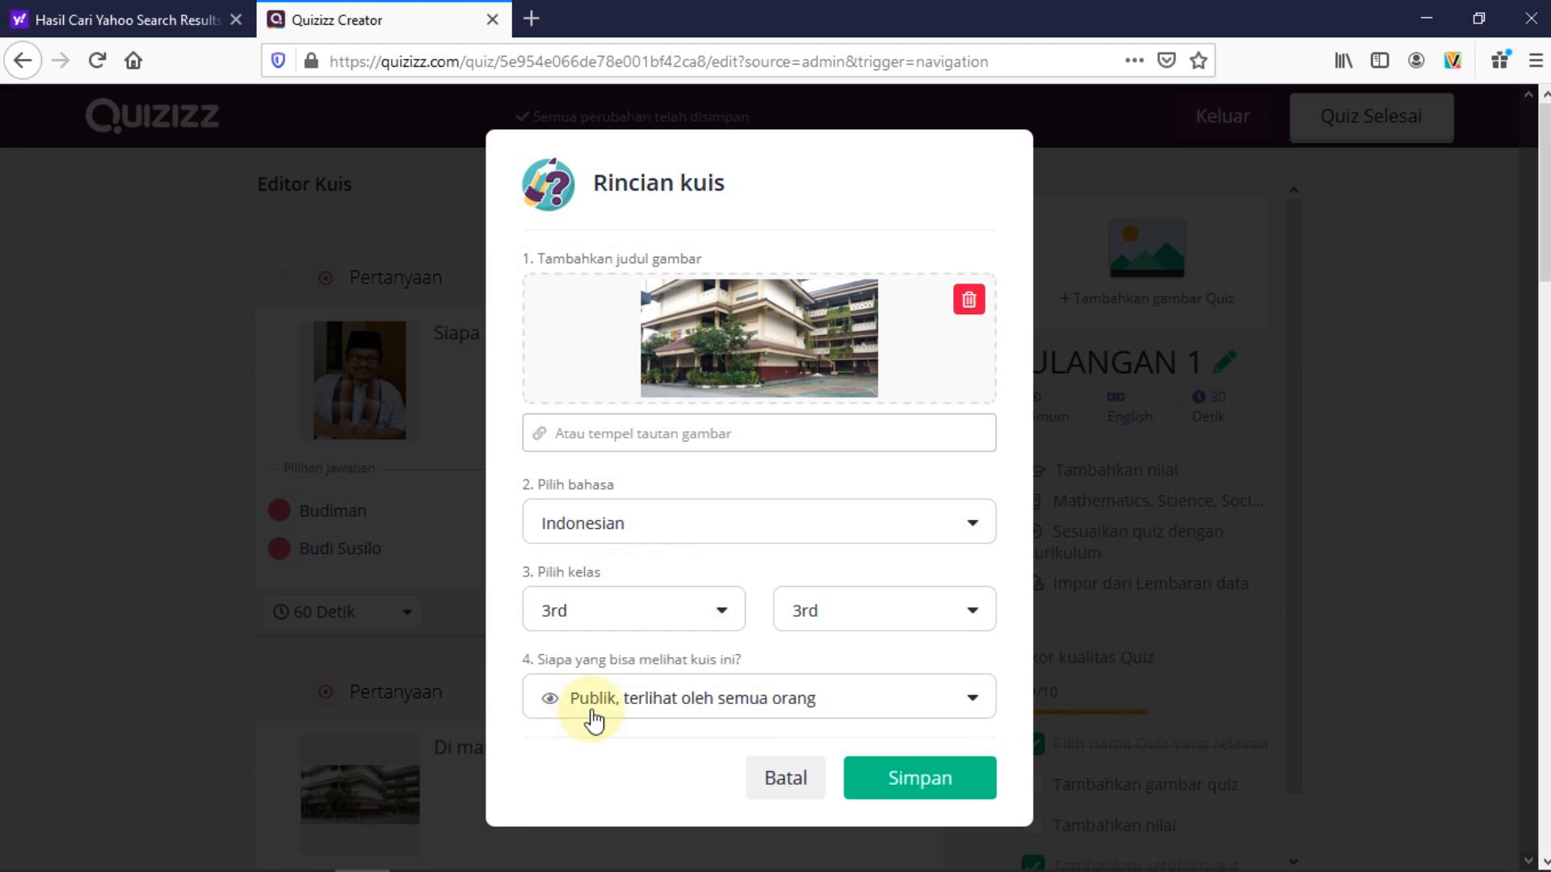
left_click(721, 618)
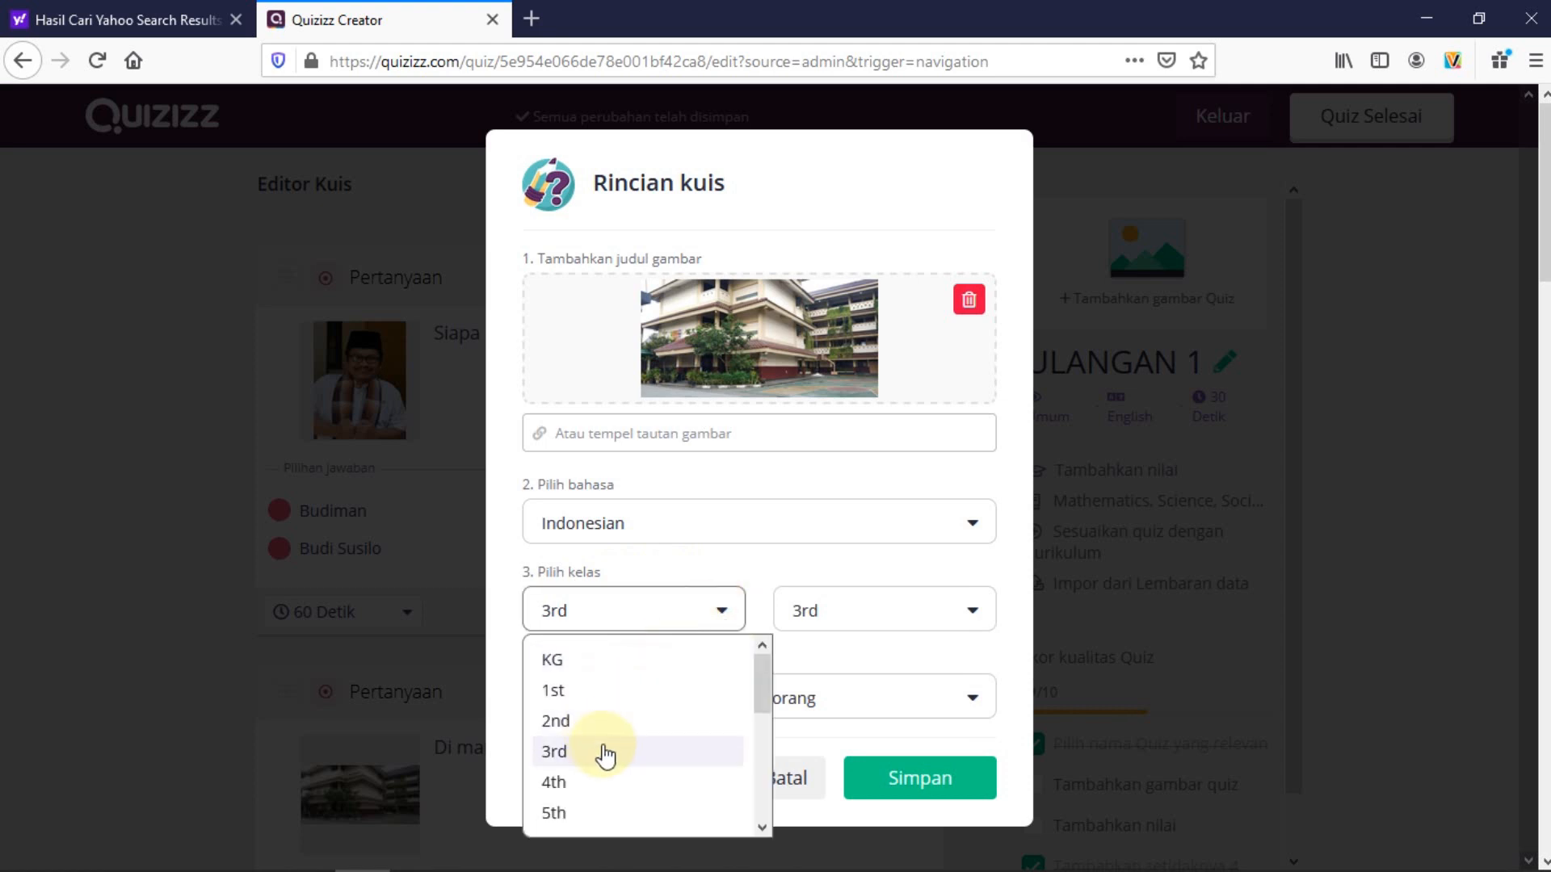
scroll(612, 752, "down", 3)
scroll(638, 792, "down", 1)
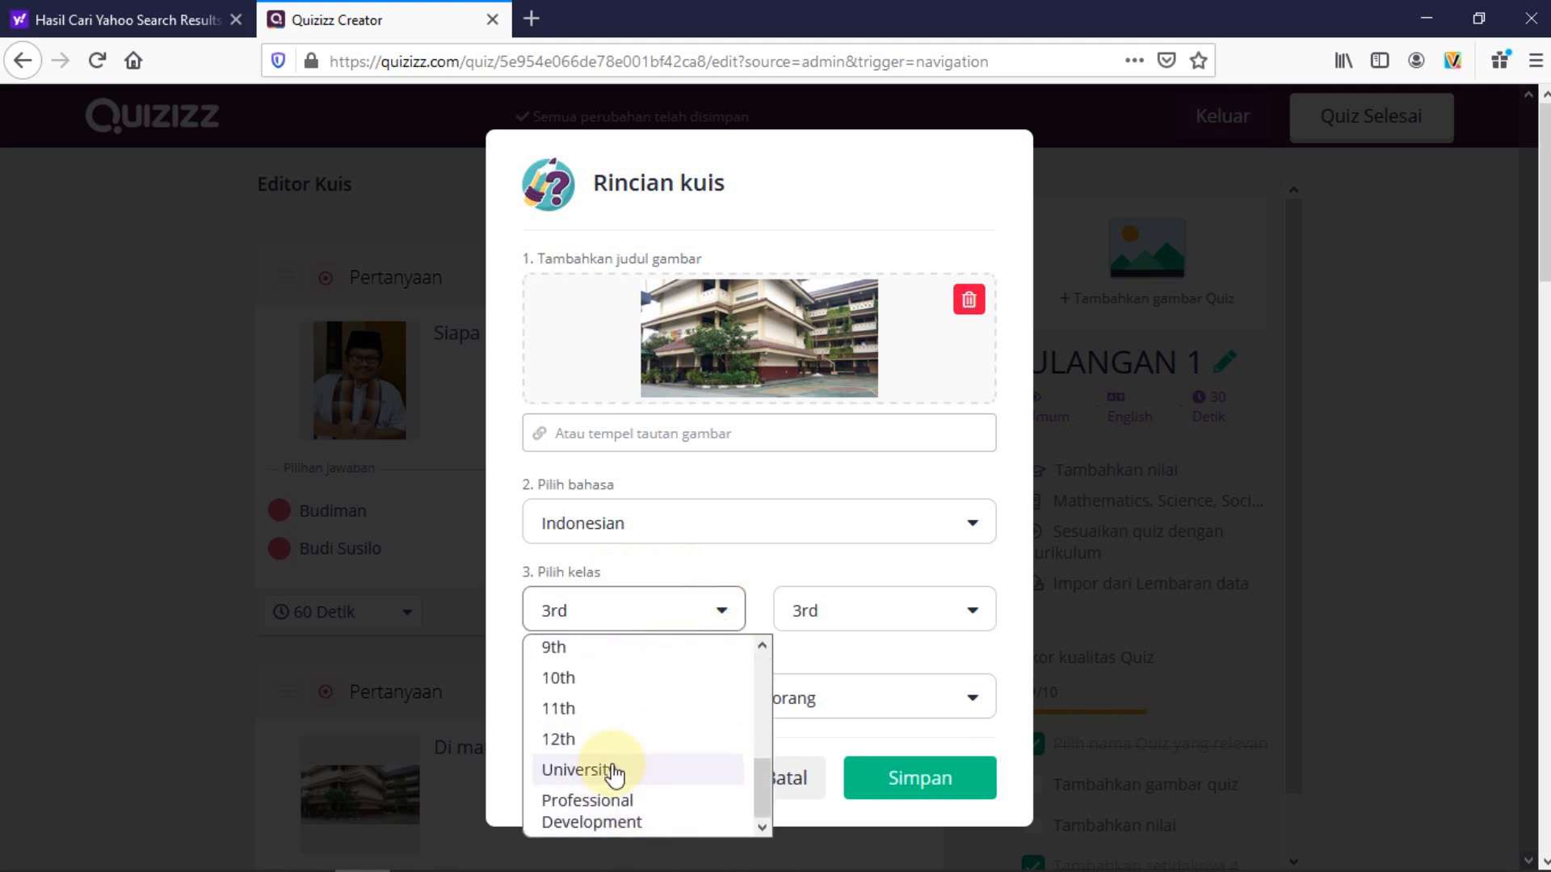
scroll(651, 776, "up", 4)
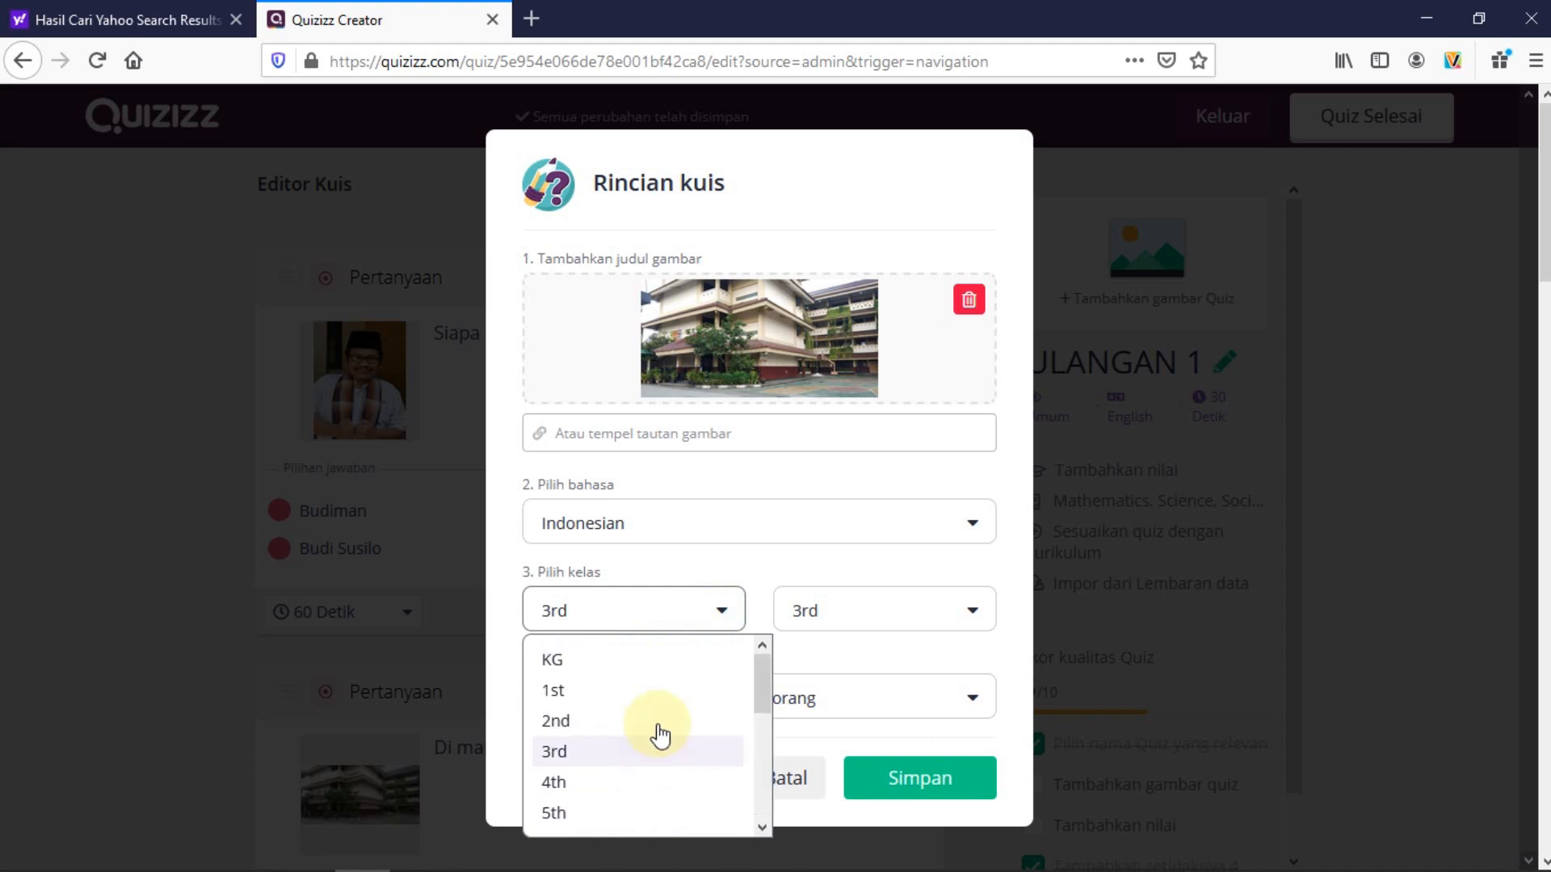
left_click(862, 612)
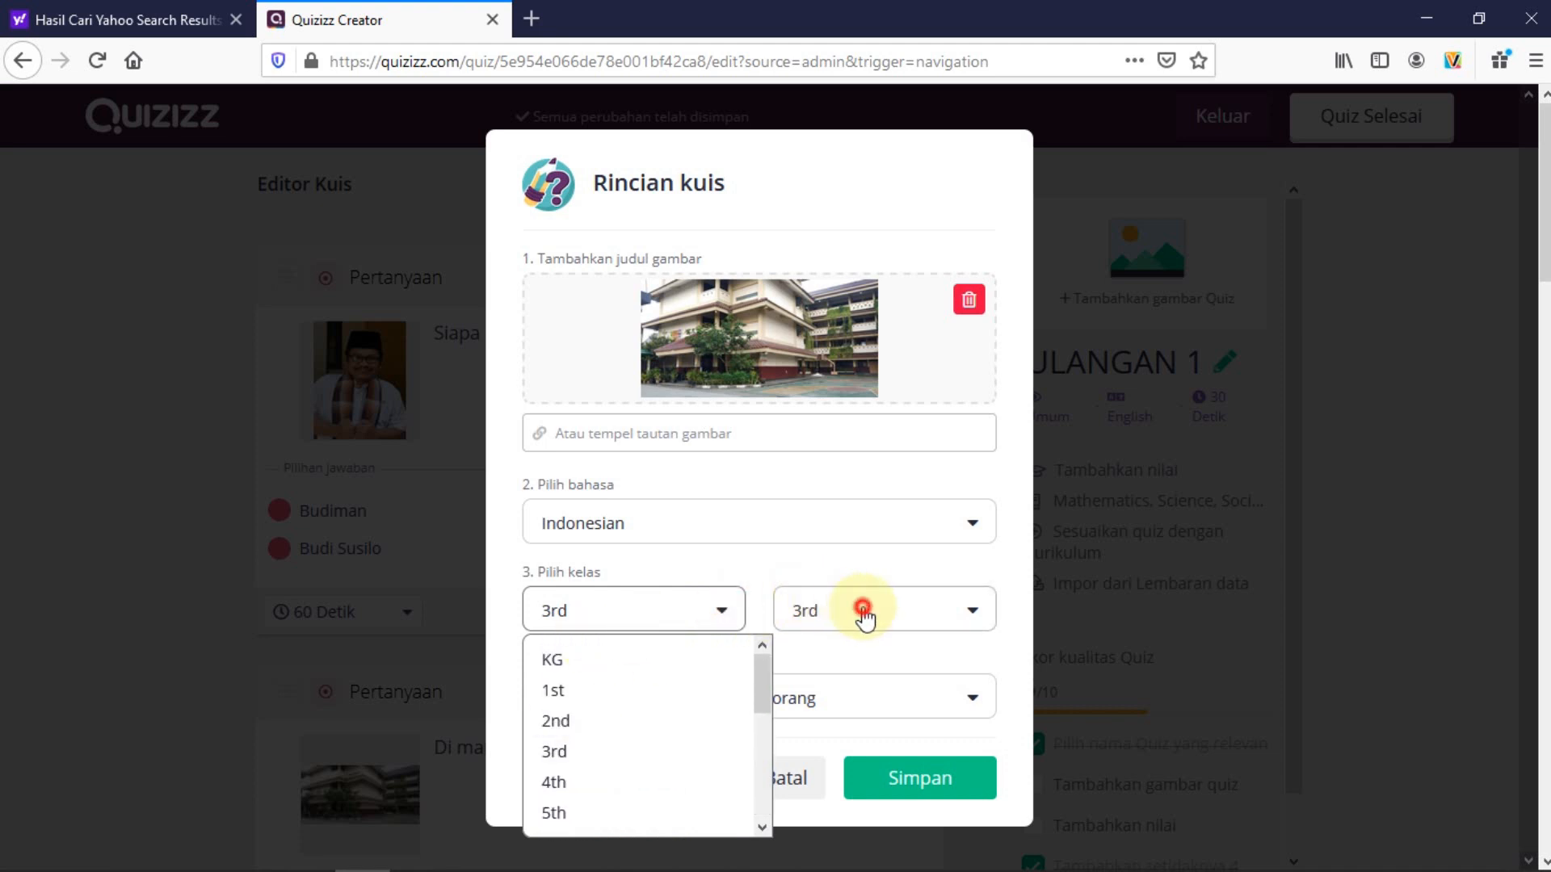
left_click(763, 578)
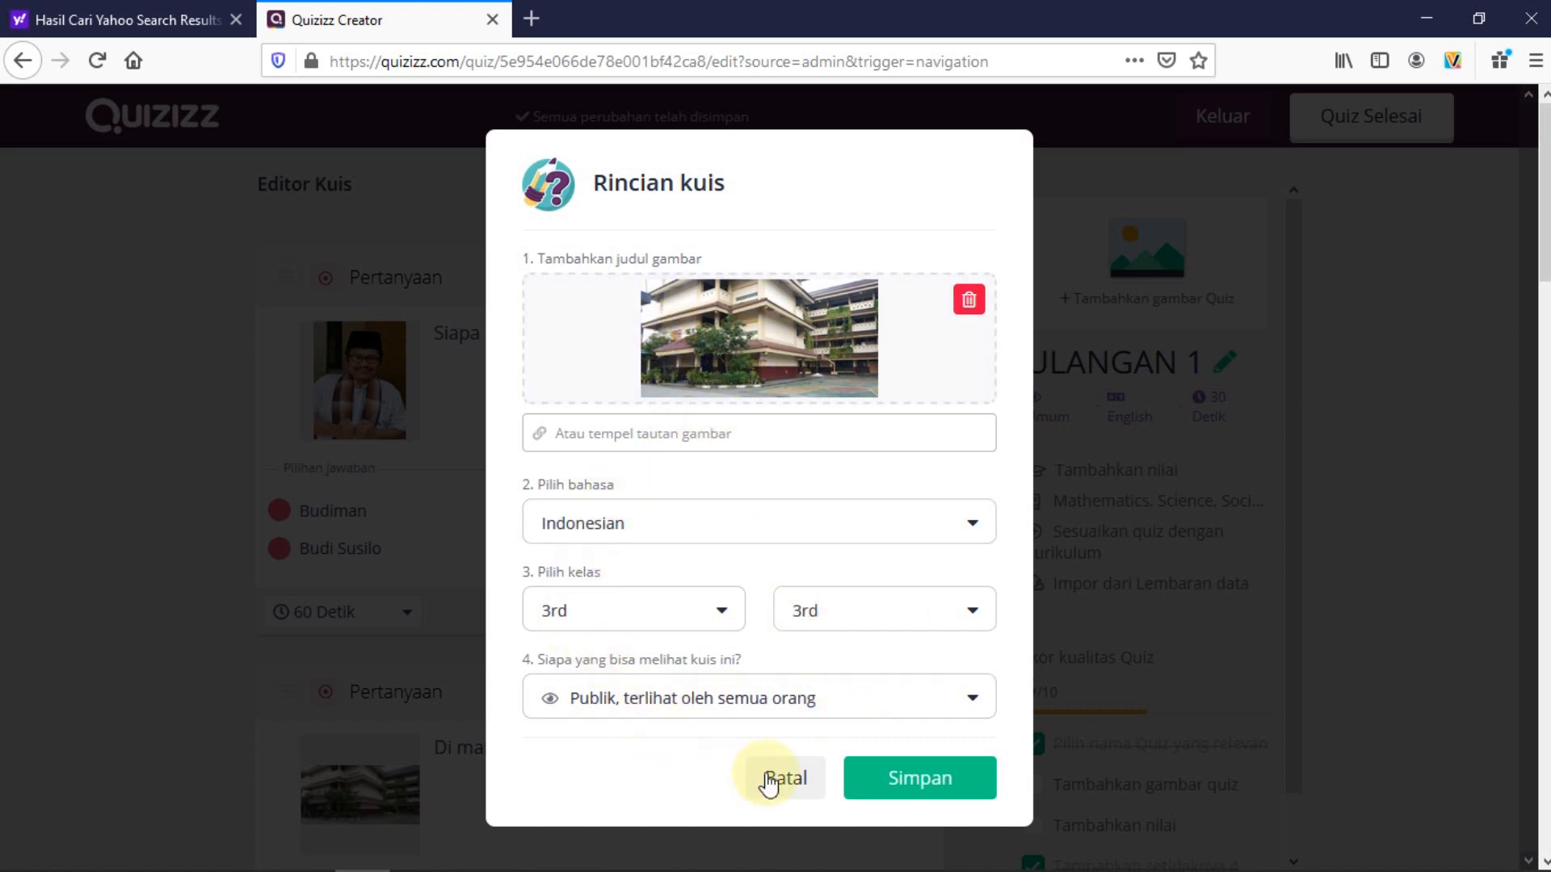
left_click(915, 782)
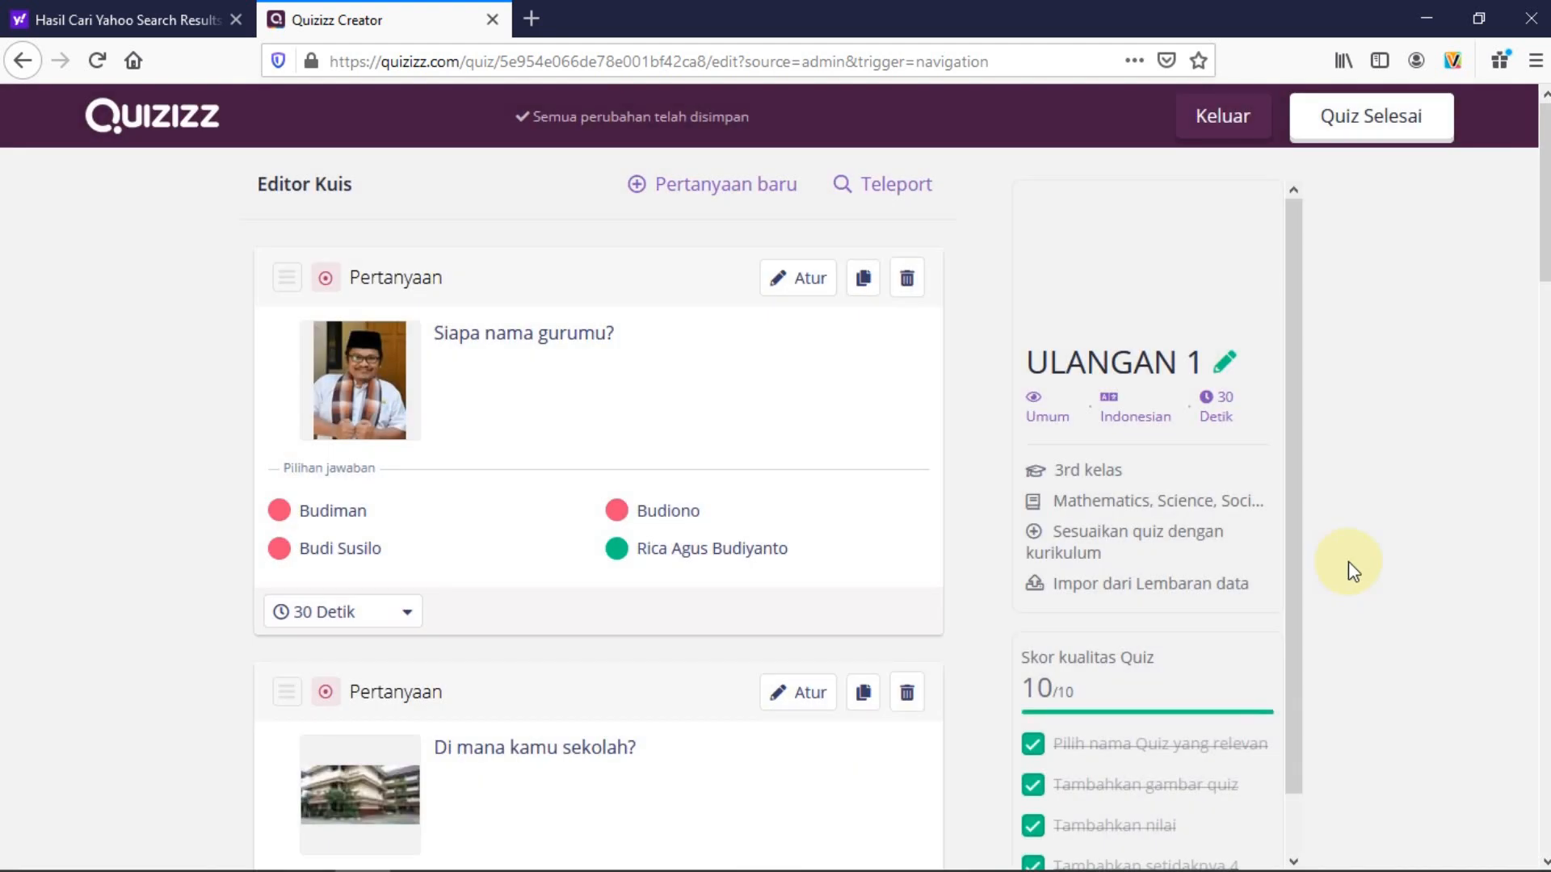
Change the default time for all five questions to 60 Detik and finish editing the quiz
mouse_move(1265, 266)
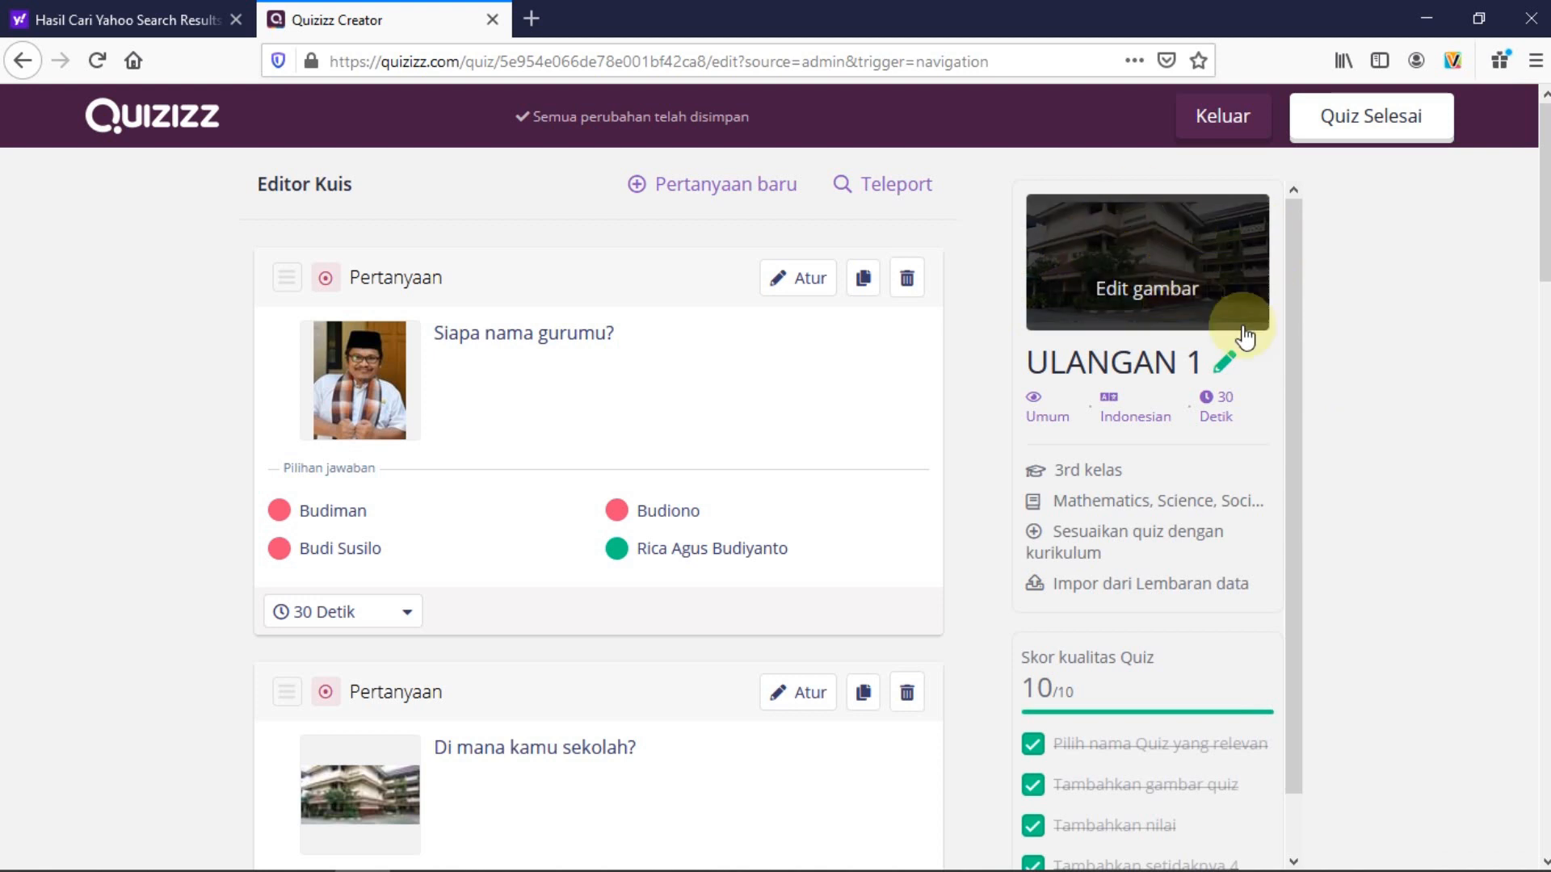
mouse_move(1048, 428)
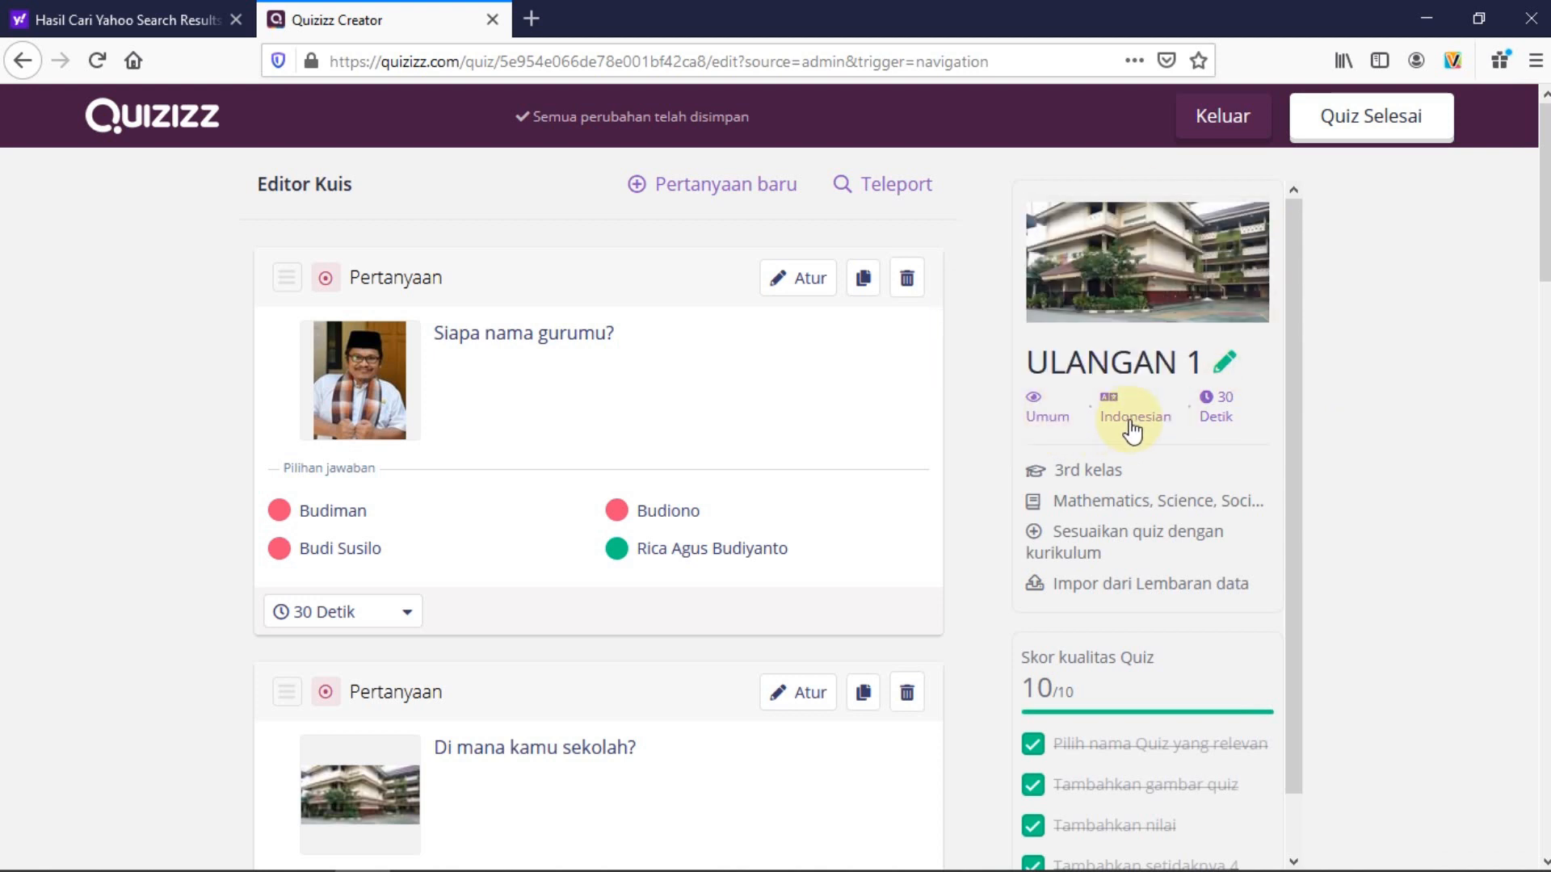
mouse_move(1225, 427)
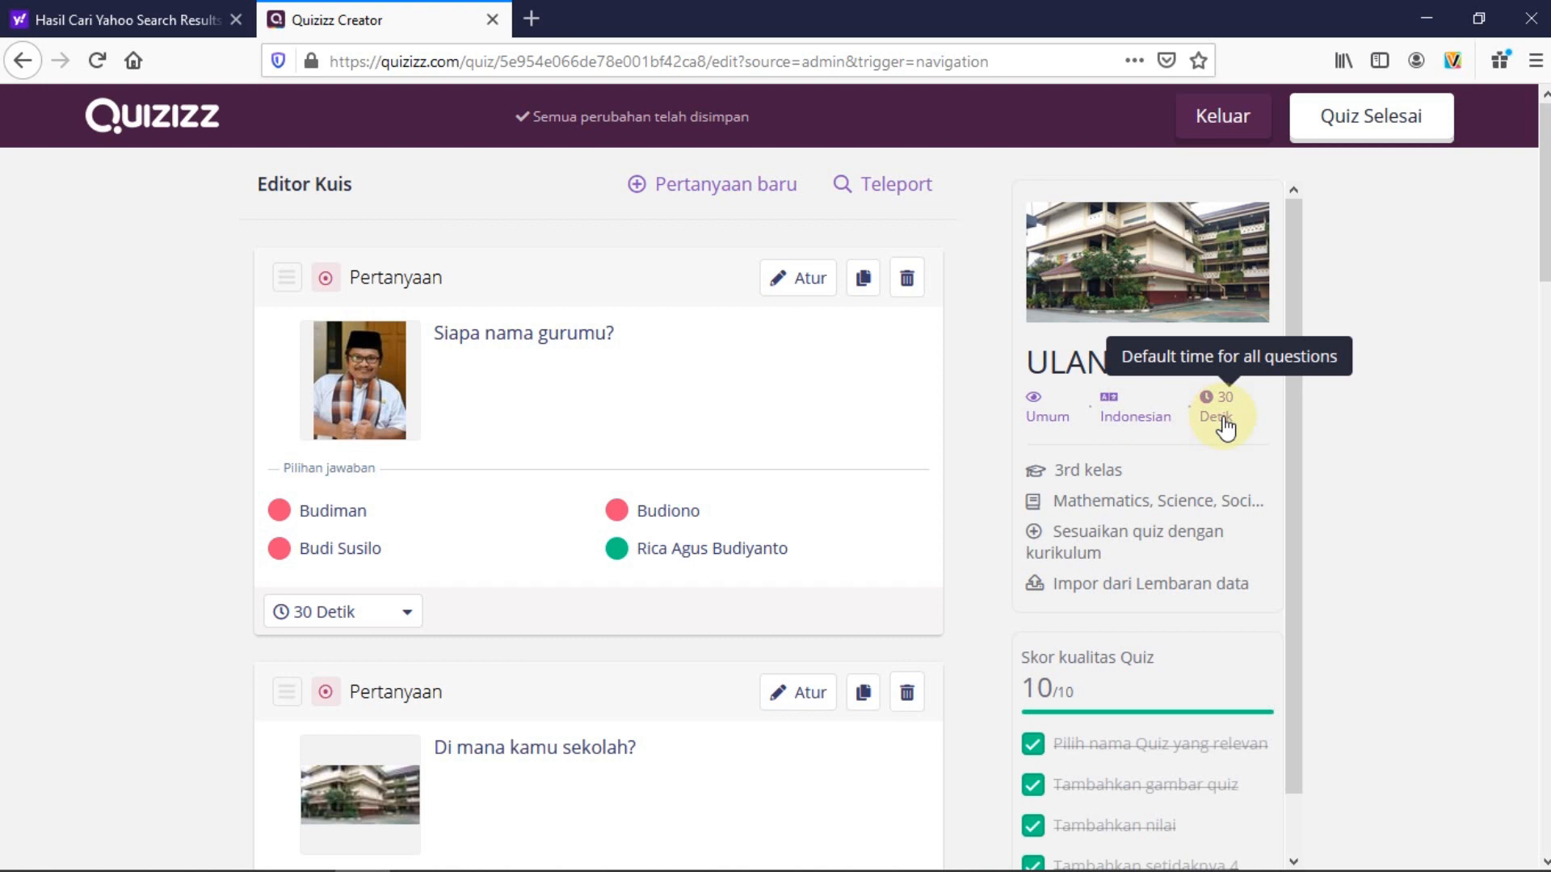
left_click(1224, 420)
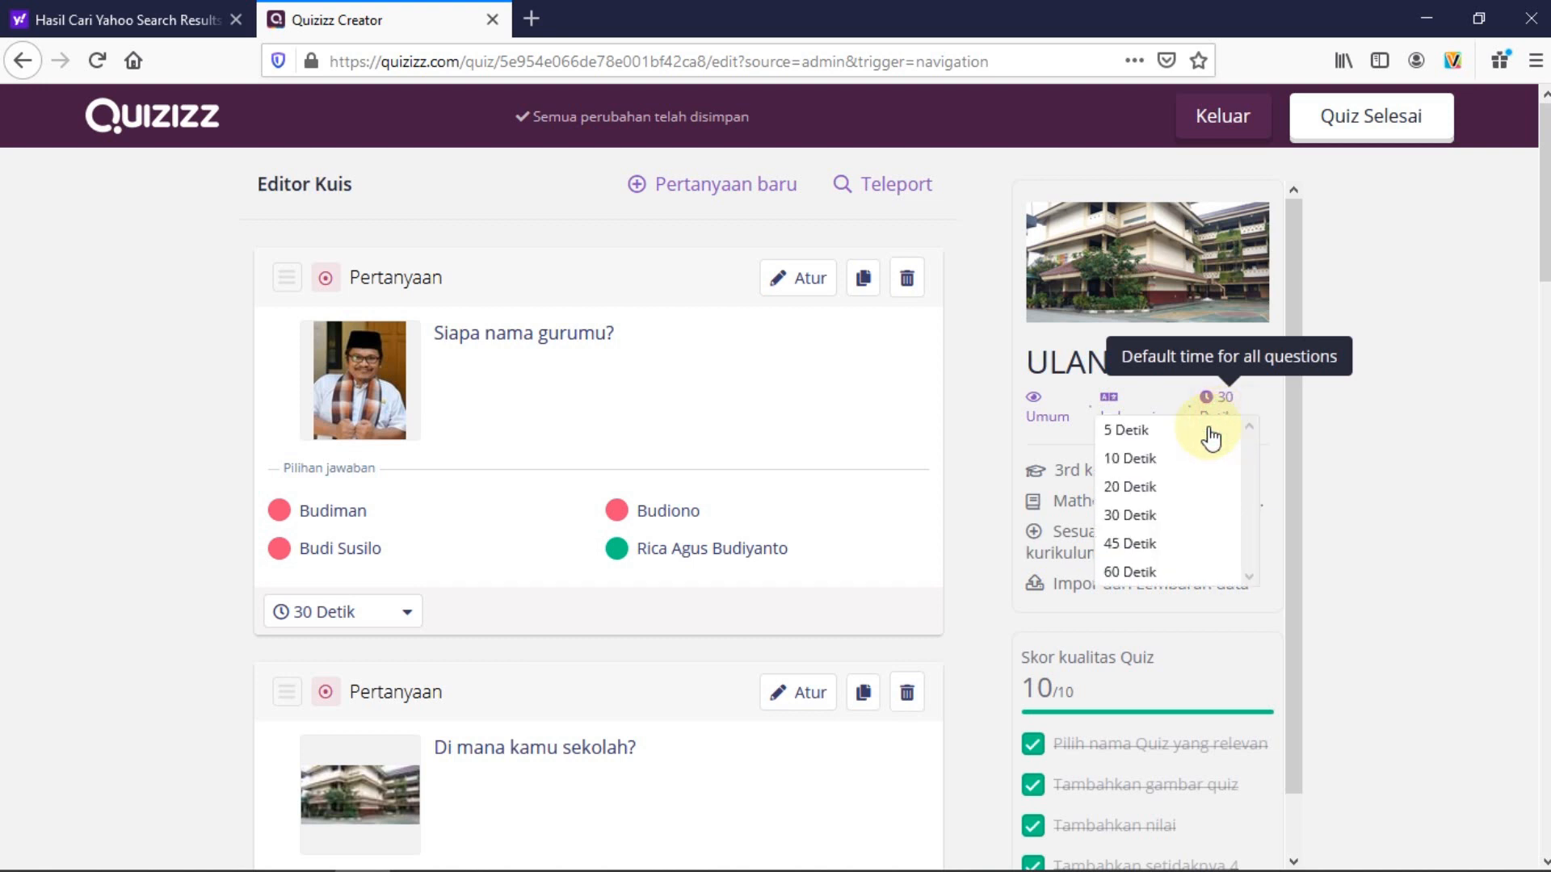
left_click(1131, 572)
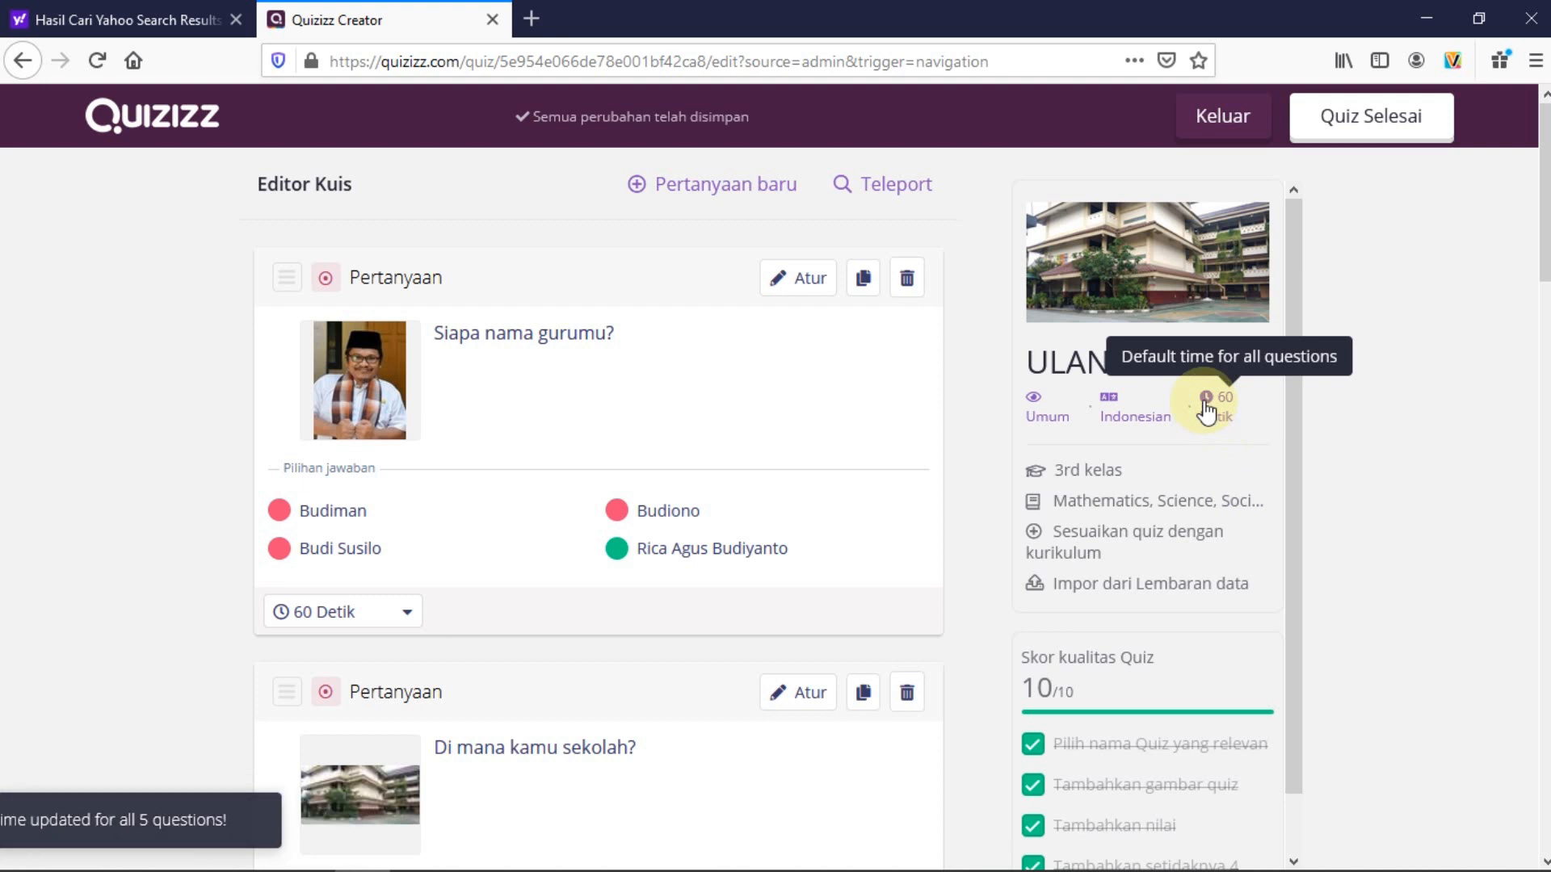
scroll(1327, 453, "down", 2)
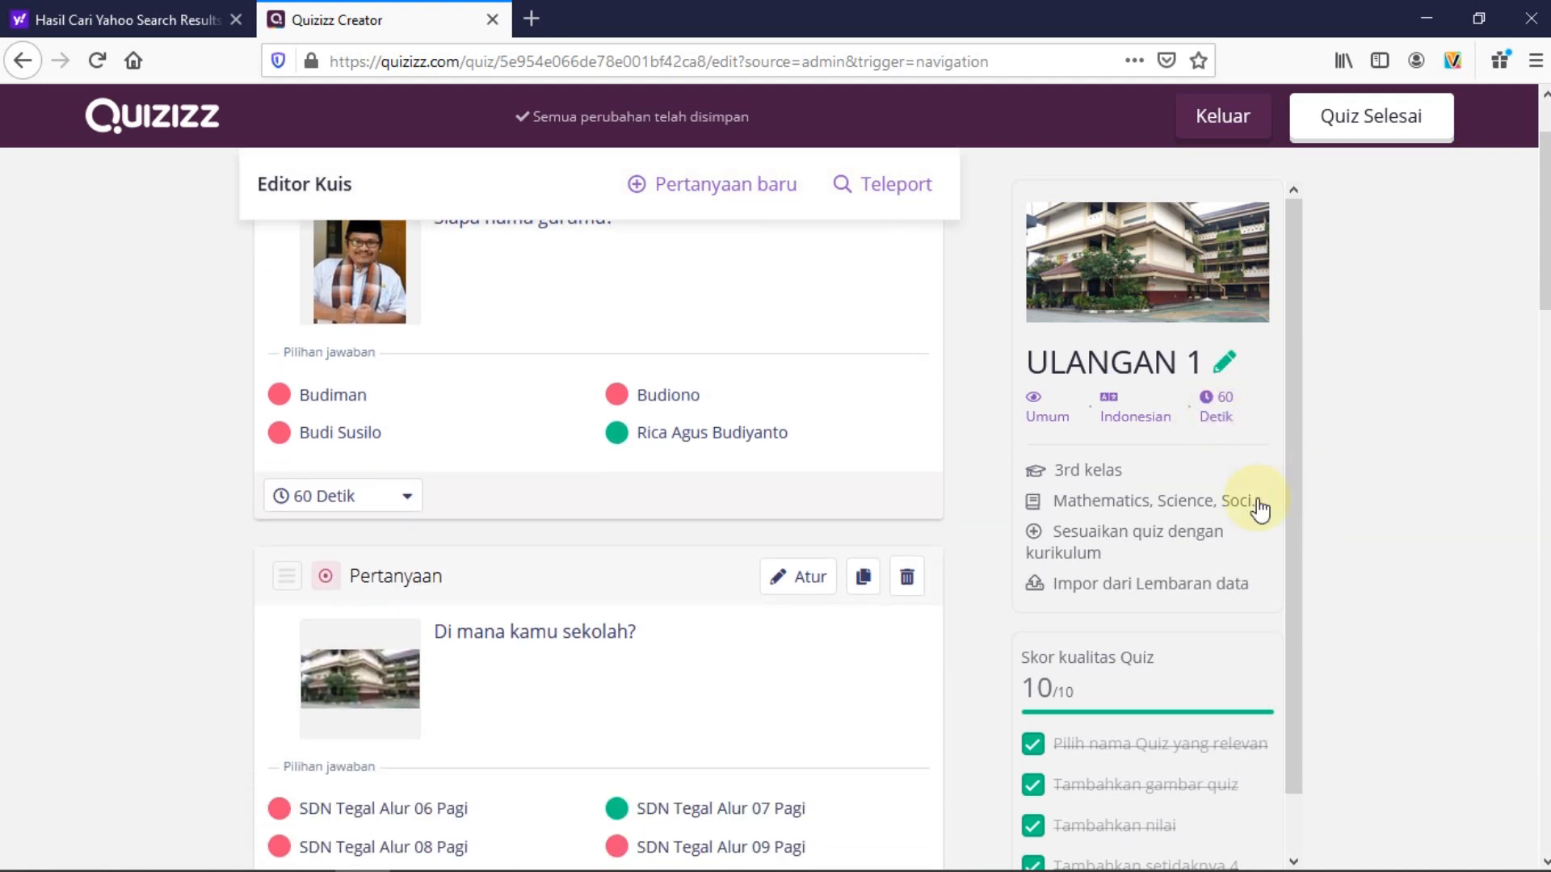
scroll(1257, 512, "down", 1)
scroll(1240, 580, "down", 8)
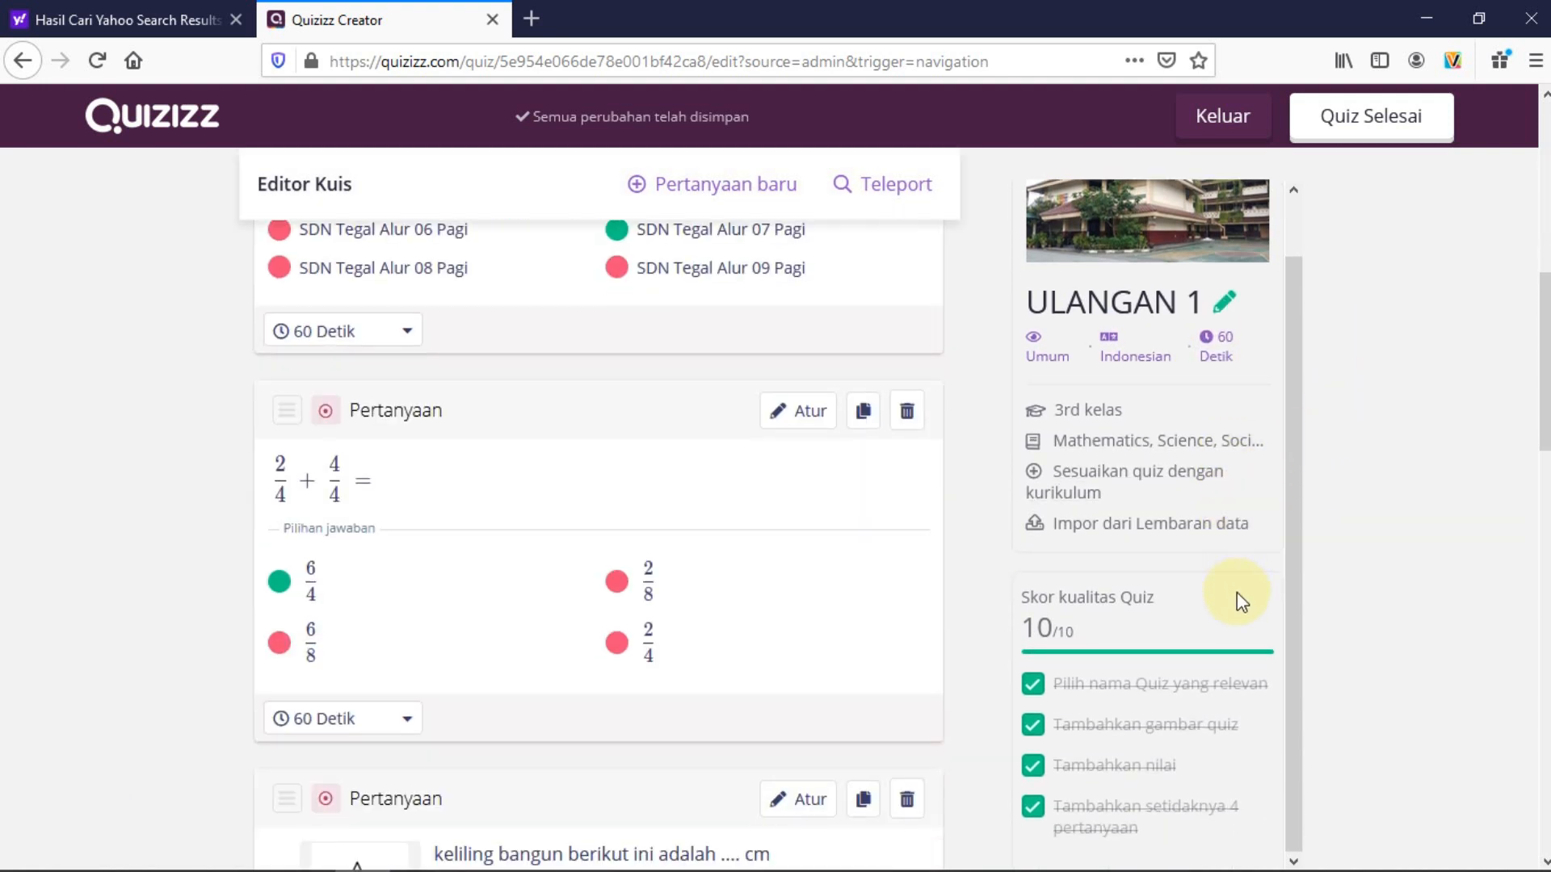
scroll(1236, 595, "up", 10)
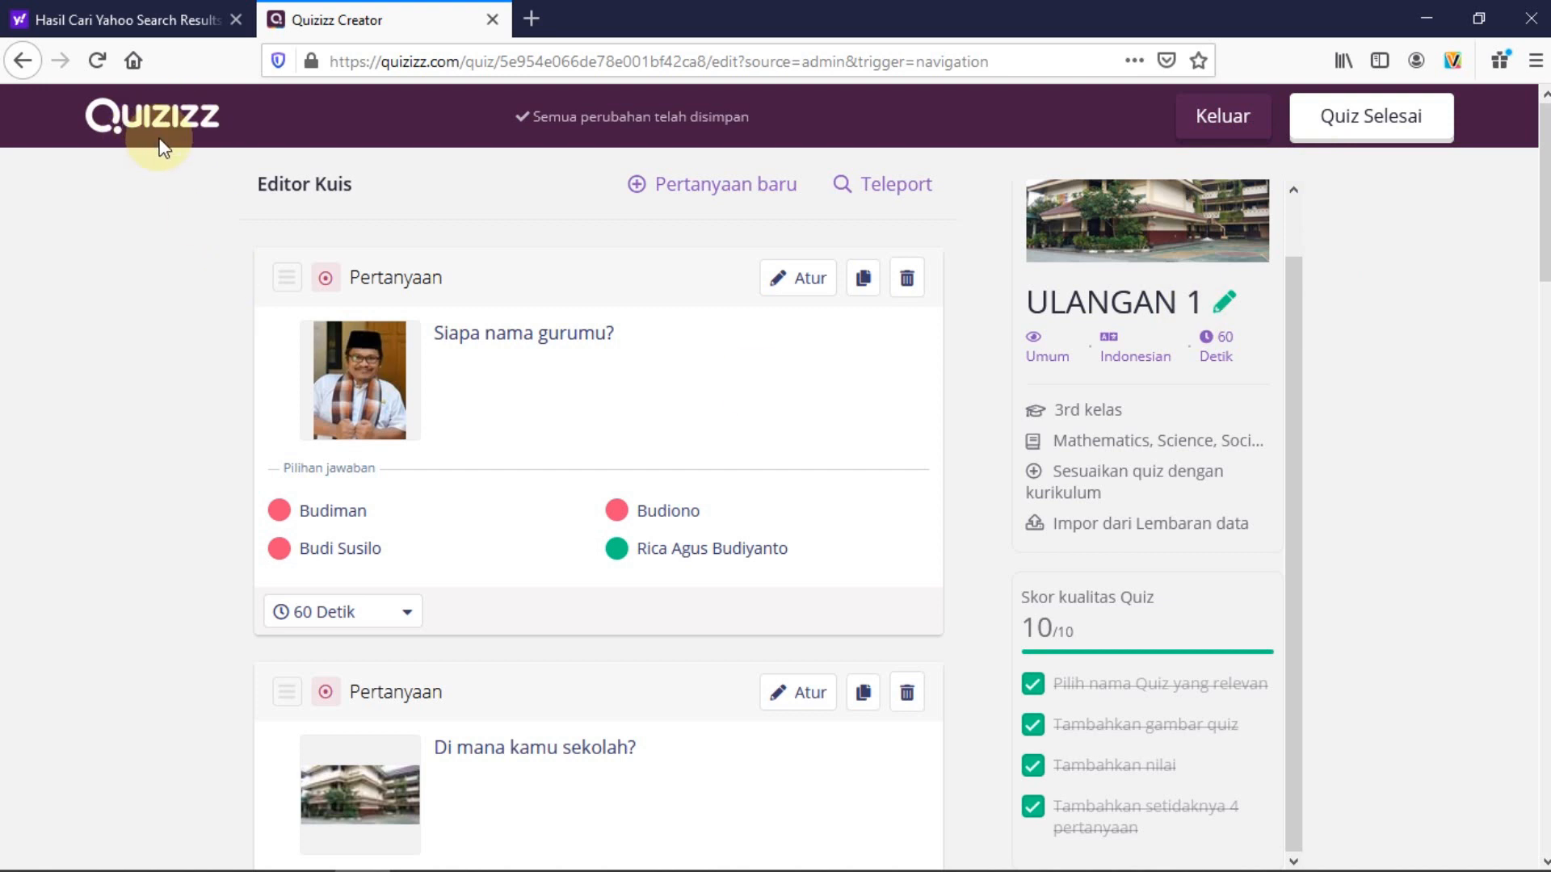
left_click(1377, 128)
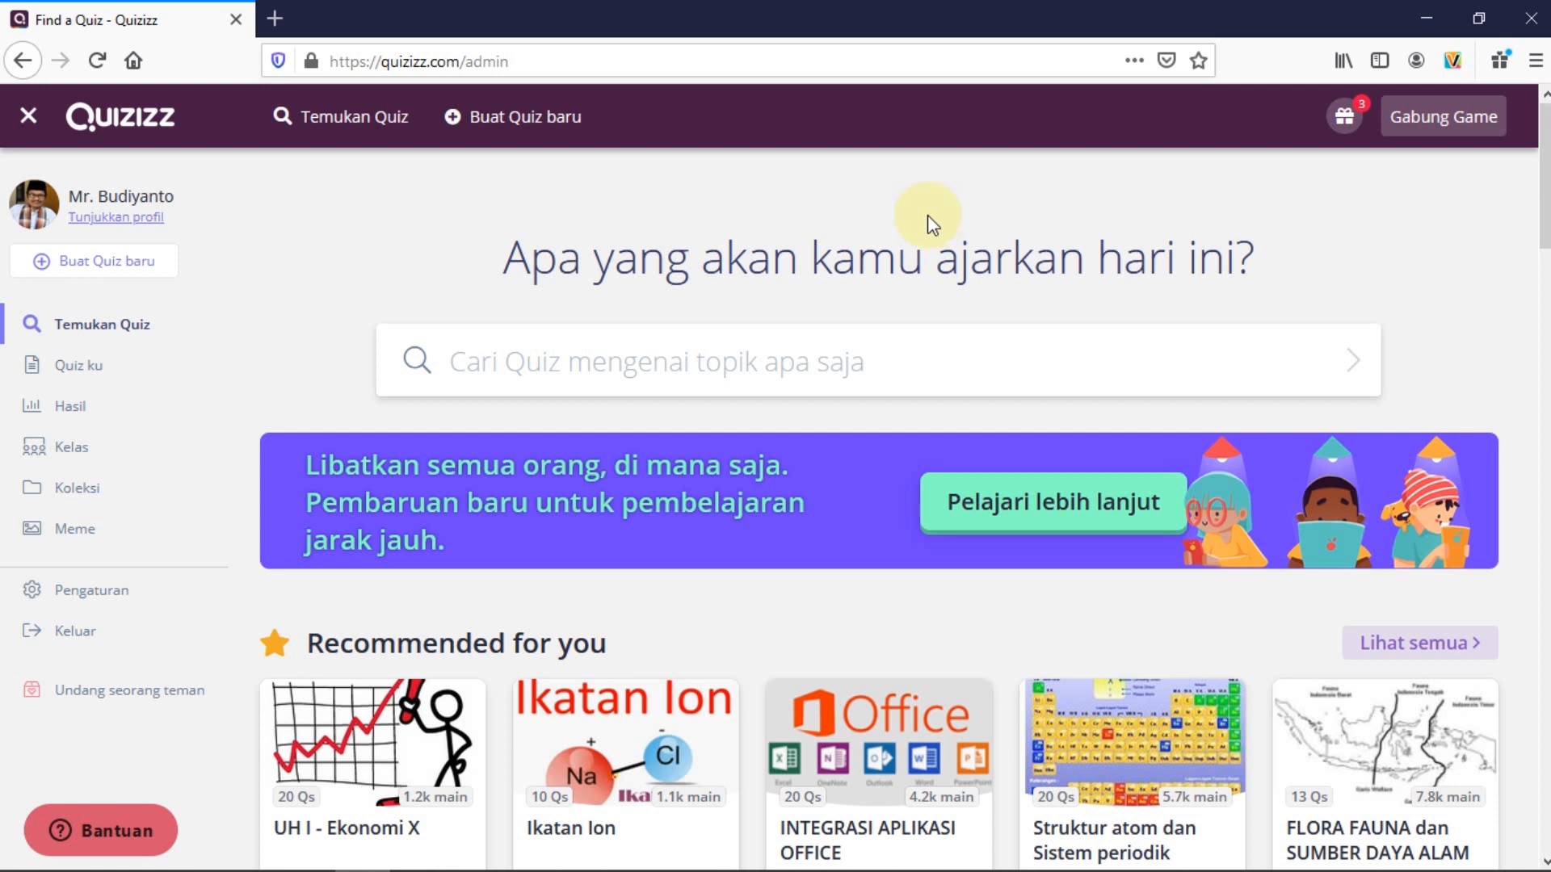
Go to Quiz ku and open ULANGAN 1 (5 Qs, 3rd grade) from the list
left_click(89, 373)
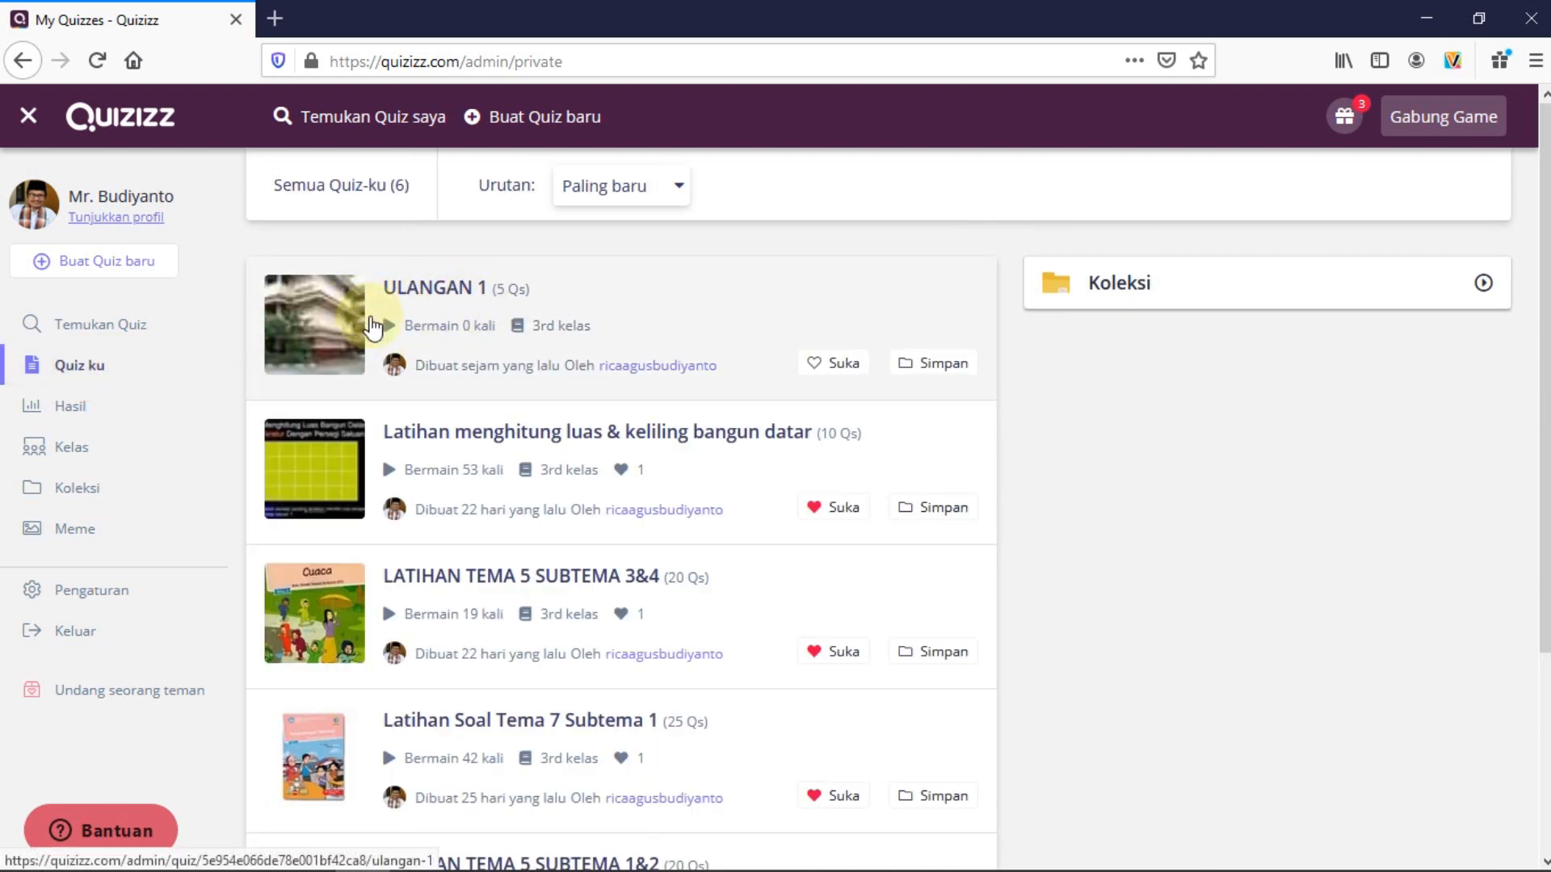
scroll(476, 457, "down", 3)
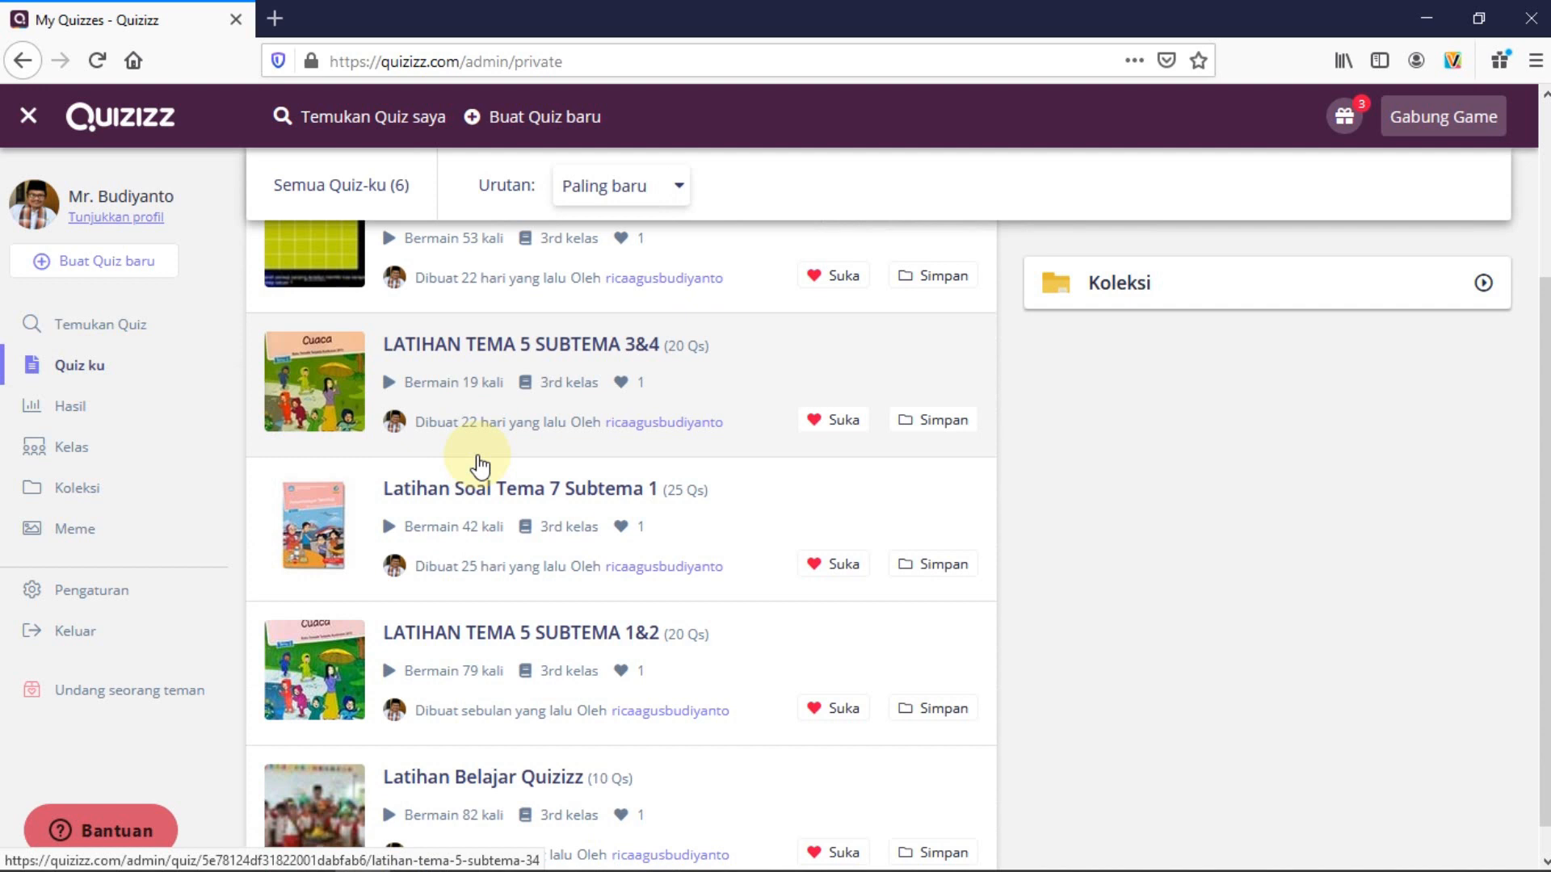
scroll(479, 466, "down", 1)
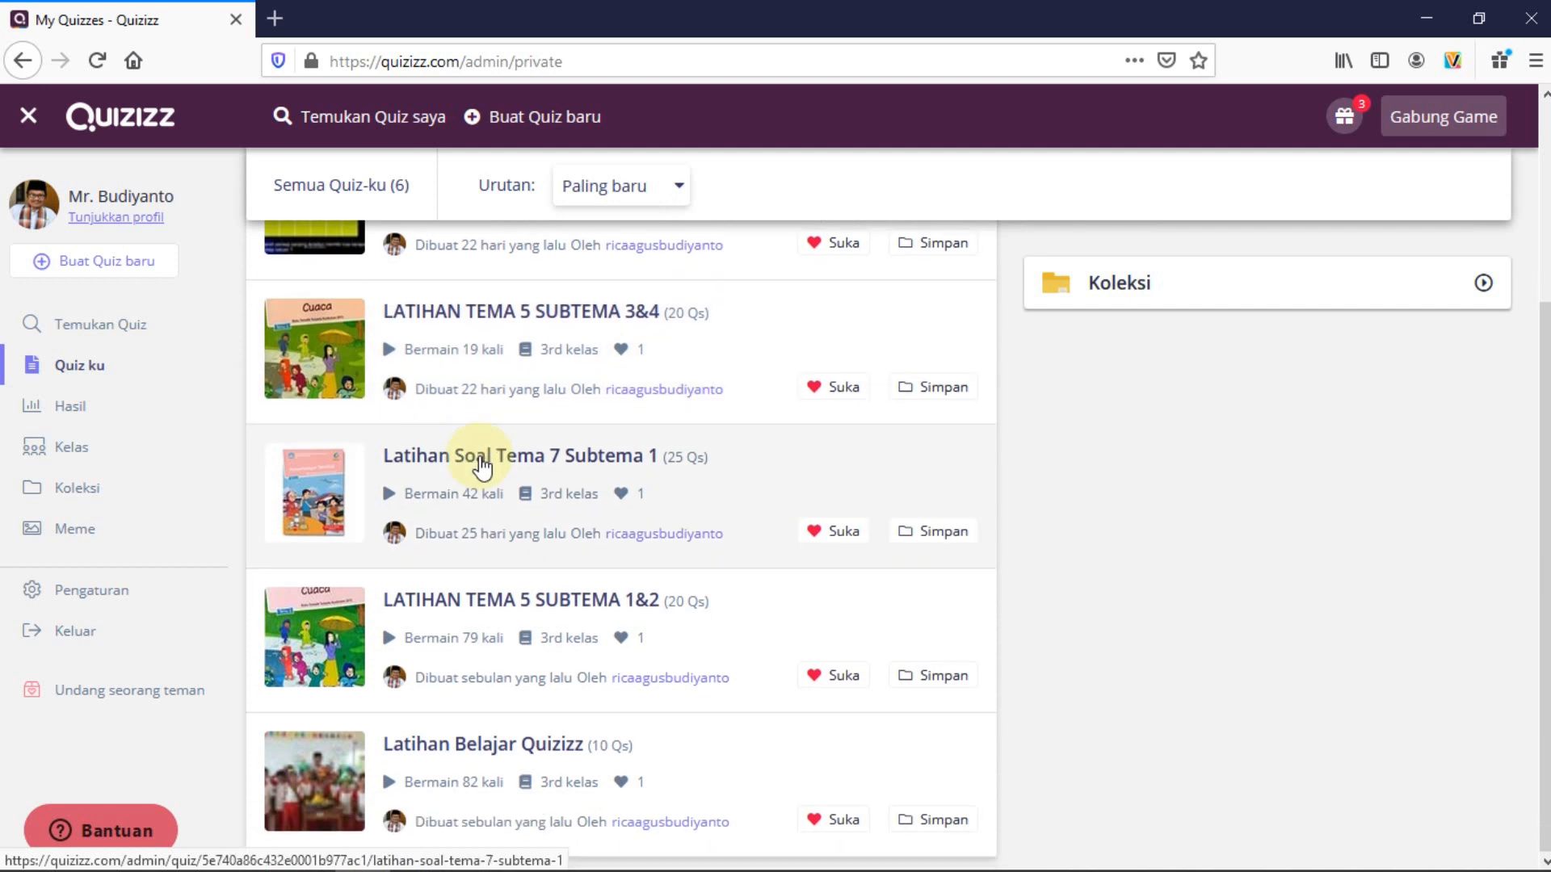
scroll(482, 466, "up", 3)
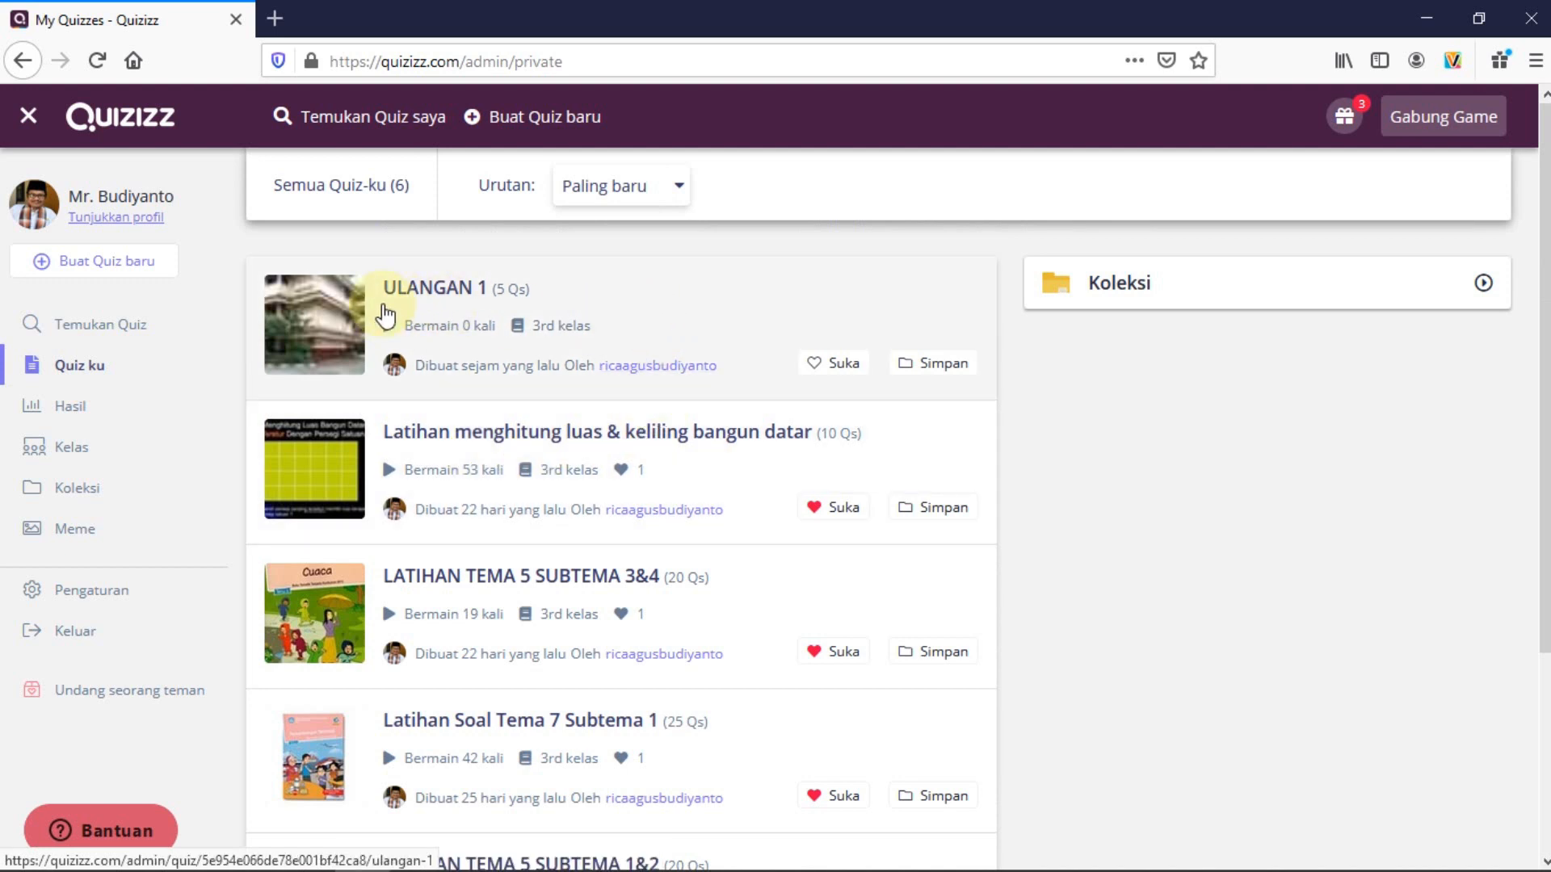
left_click(341, 304)
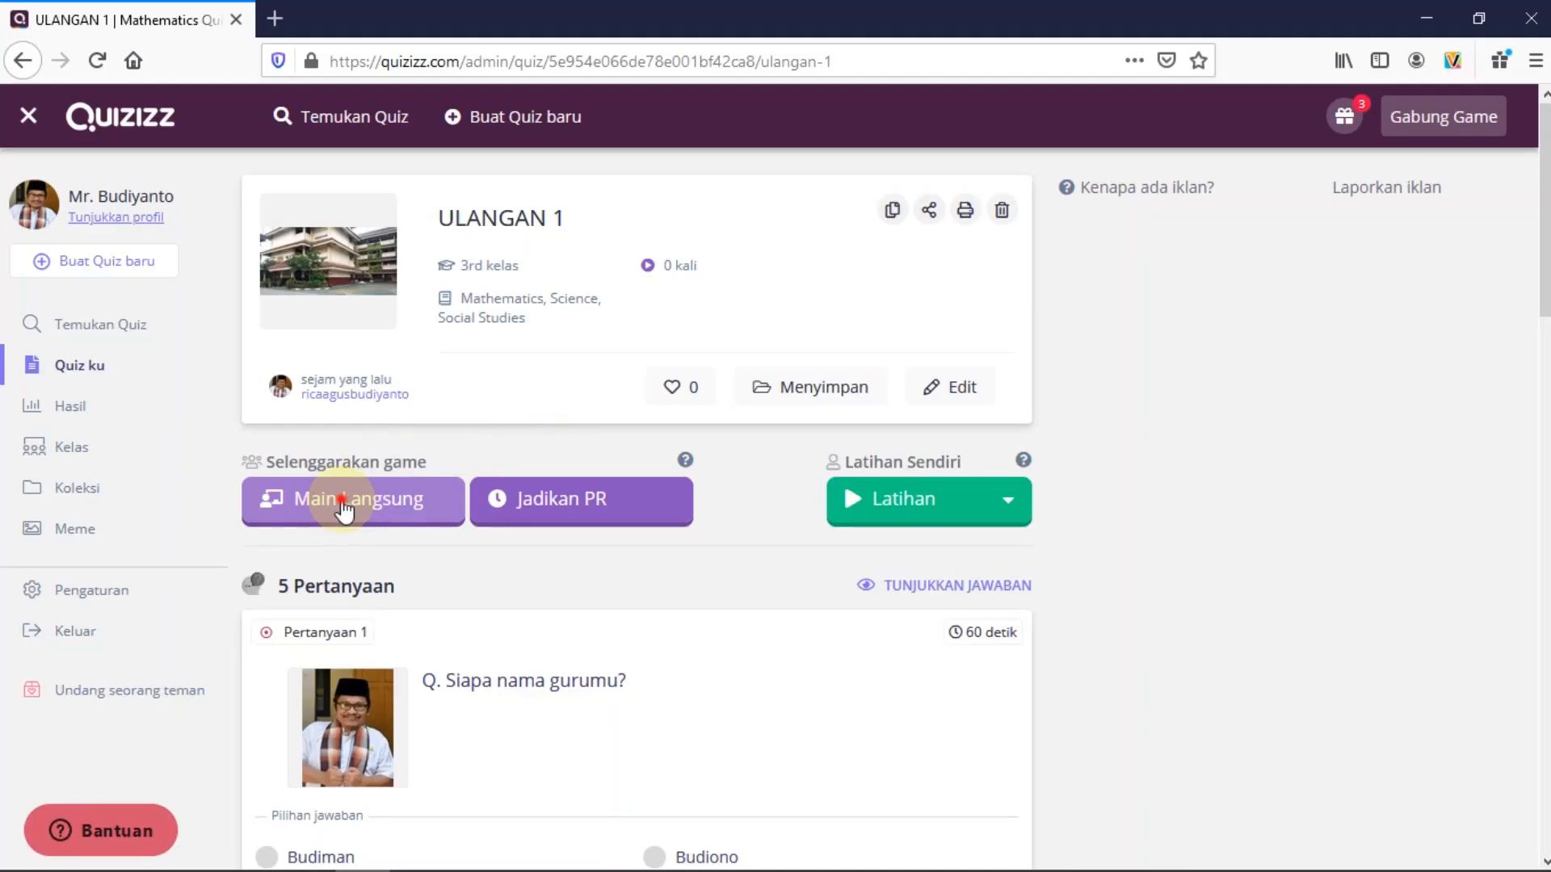
Start setting up a live game for ULANGAN 1
left_click(345, 506)
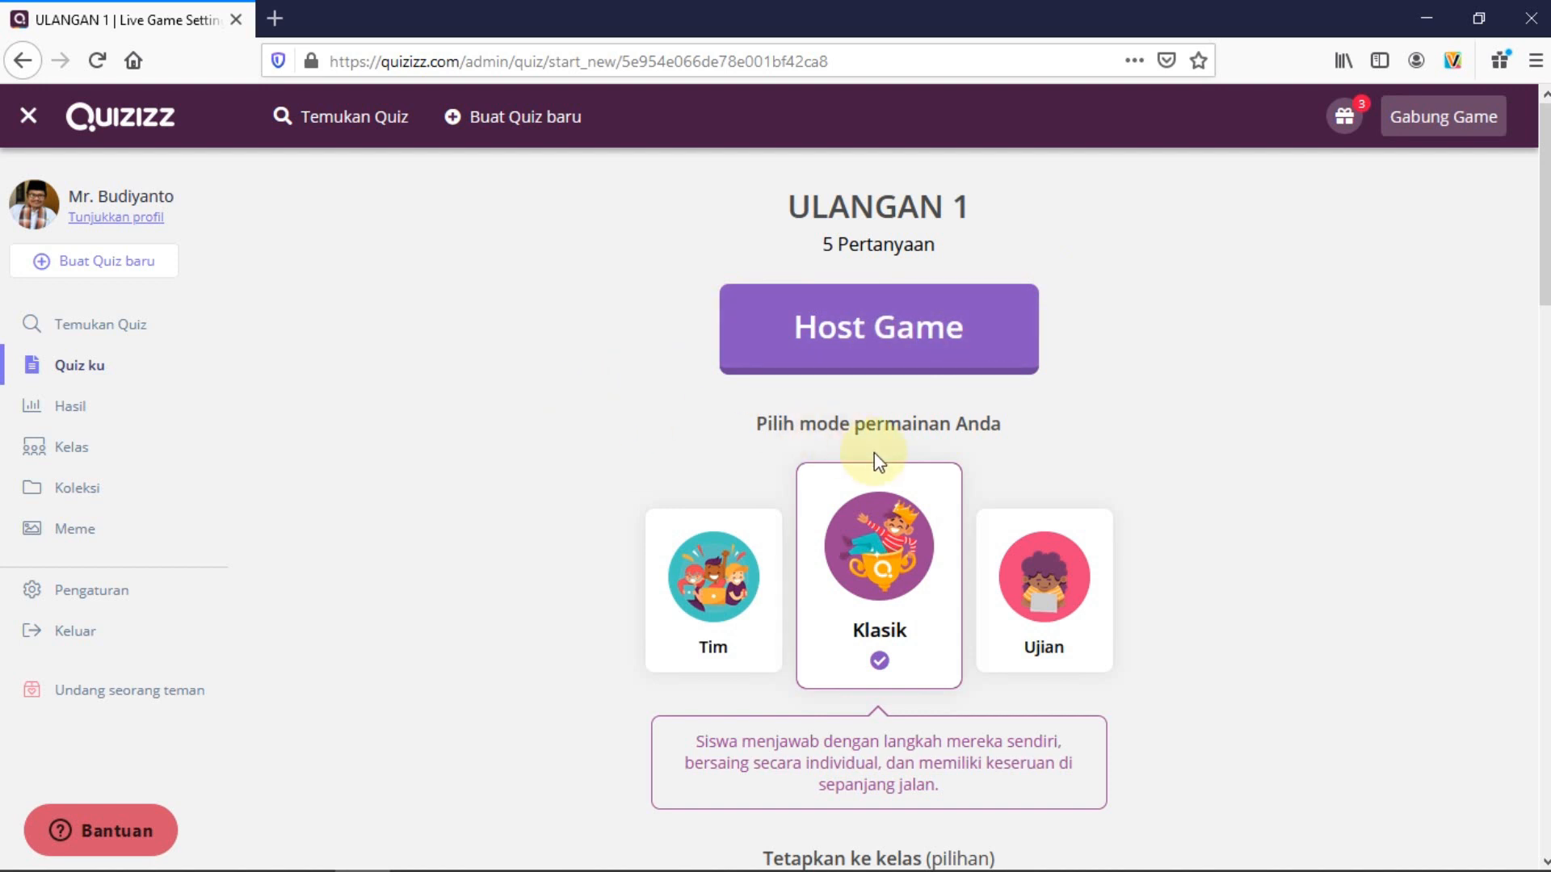
Start assigning ULANGAN 1 to a class and open My Classes in a new tab
scroll(896, 464, "down", 3)
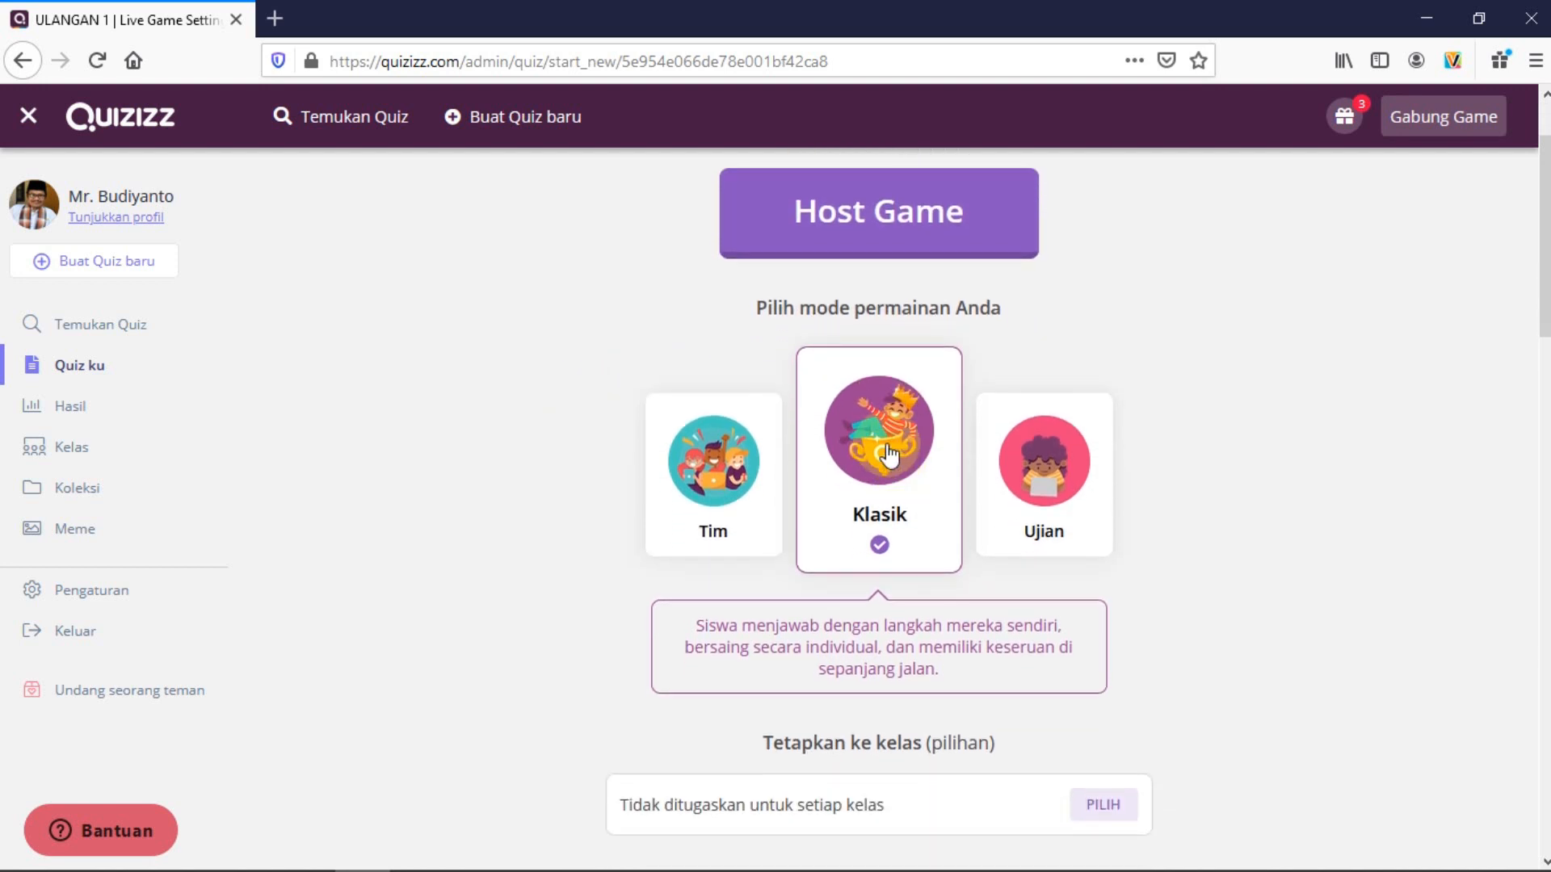
scroll(882, 460, "down", 3)
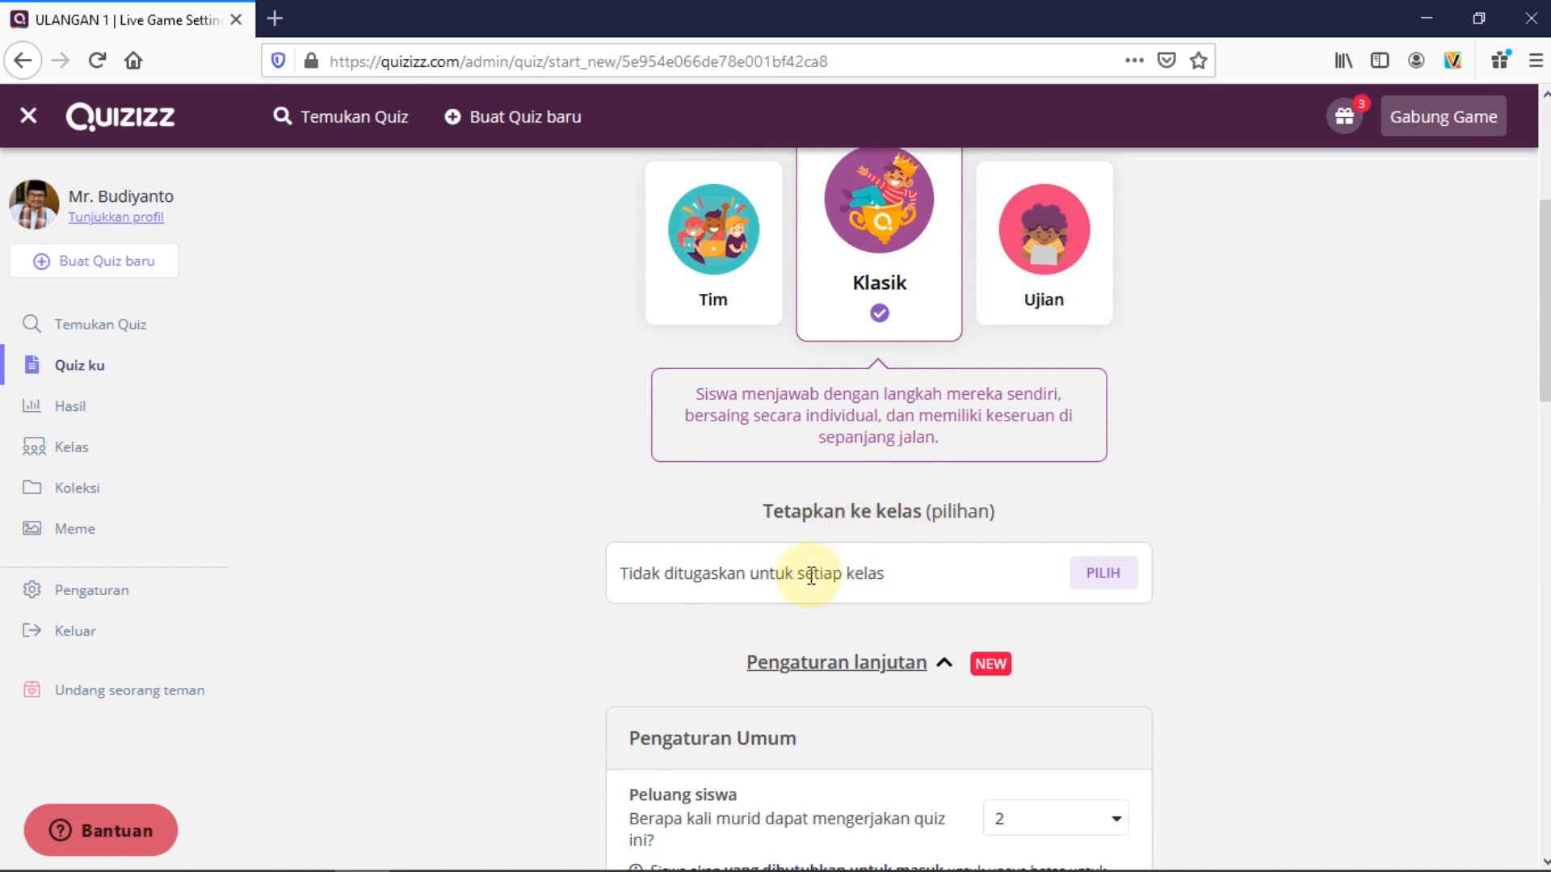
left_click(1101, 575)
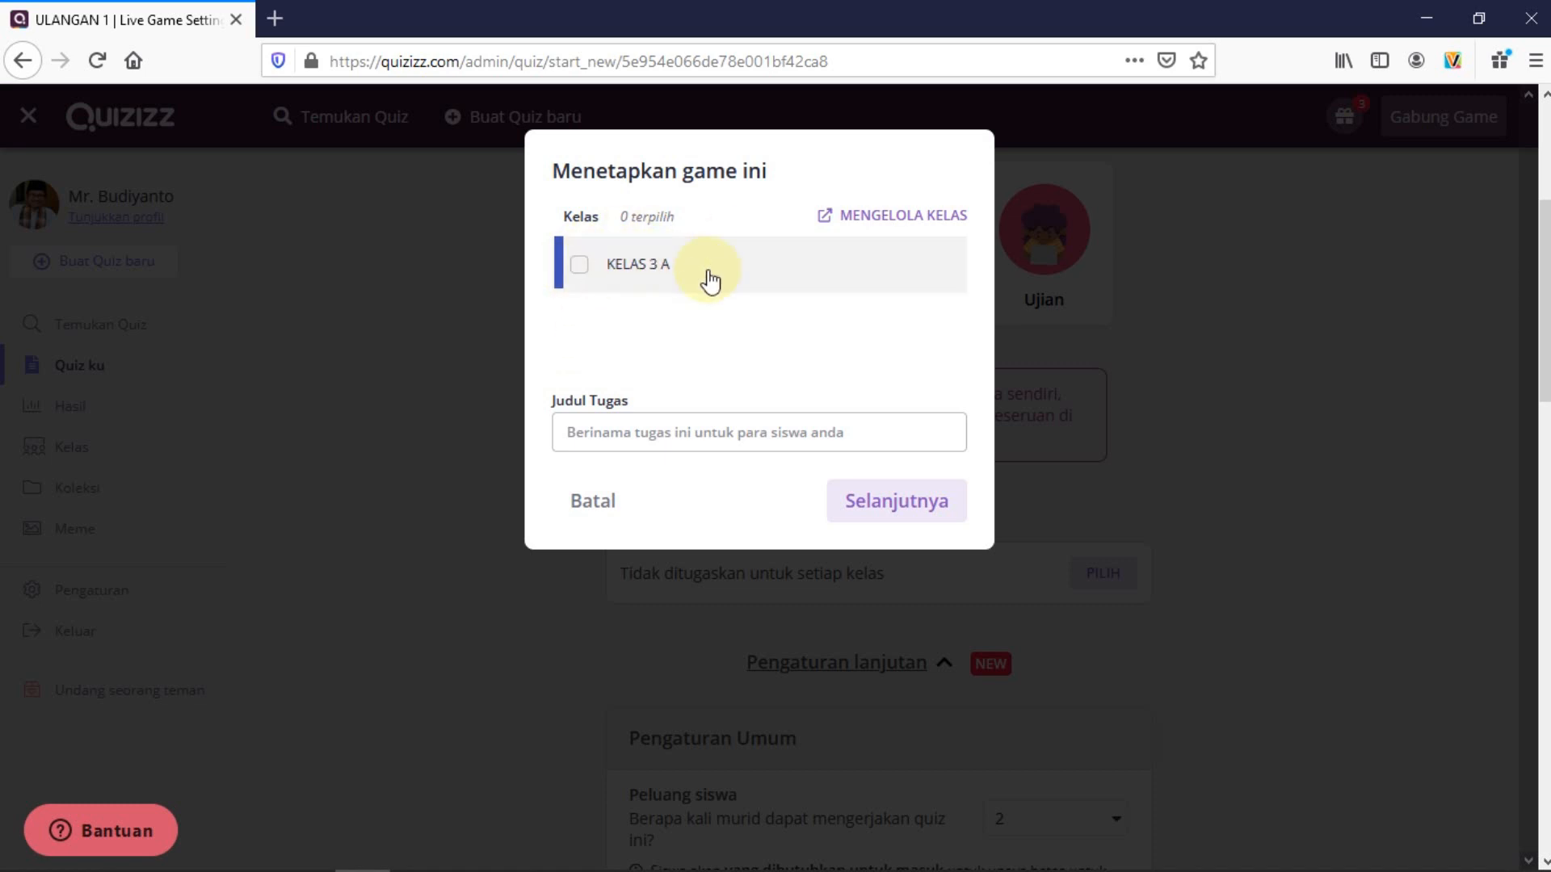
left_click(886, 224)
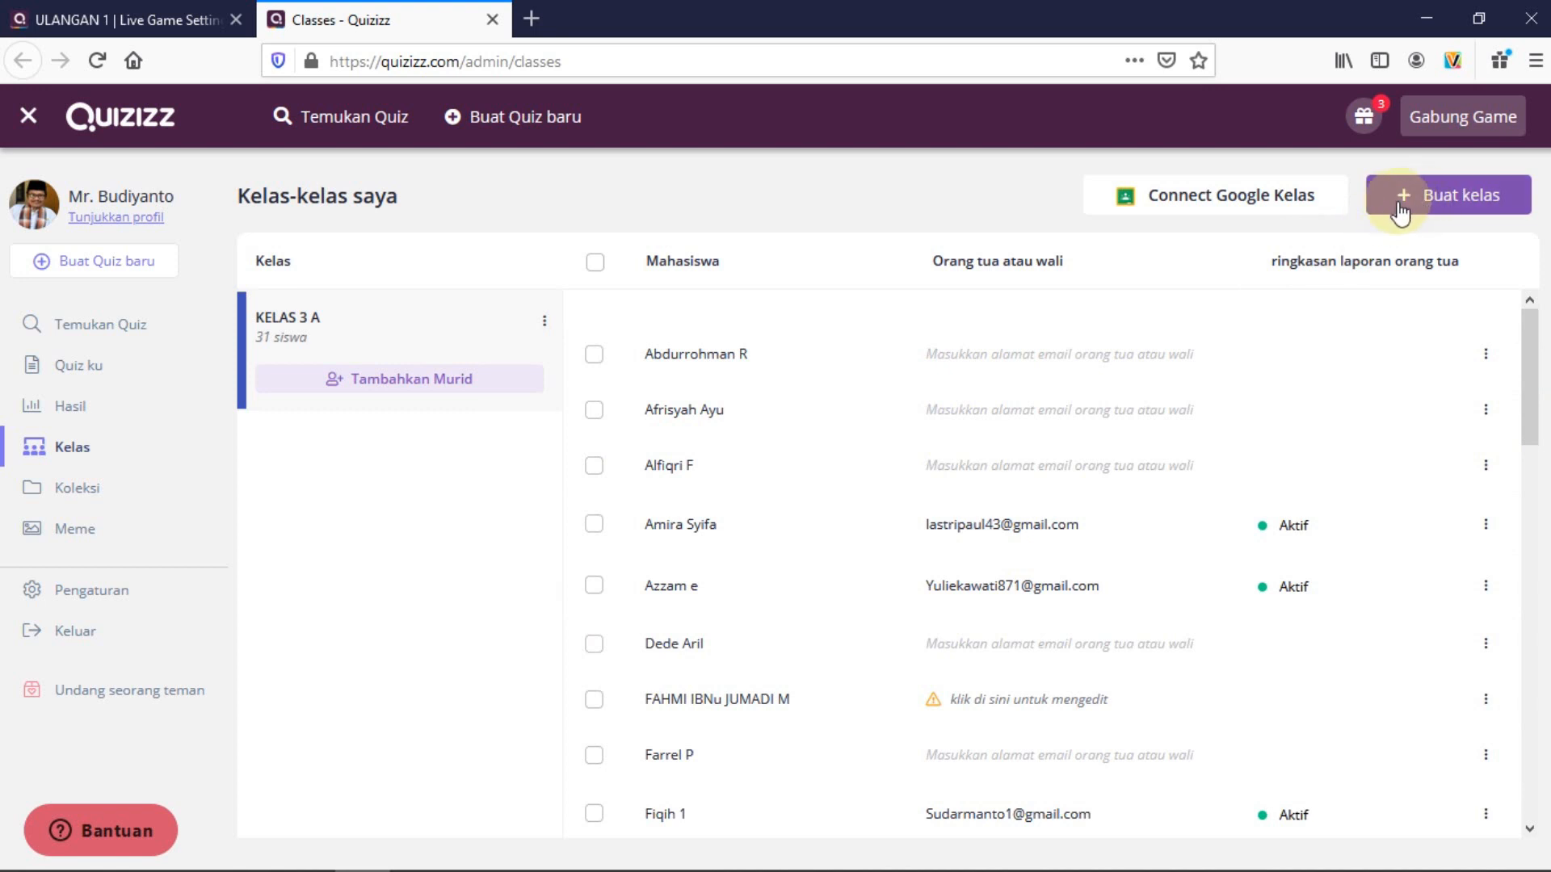
Attempt to create a new class named 'KELAS 2' with the guardian-email requirement toggled
left_click(1445, 197)
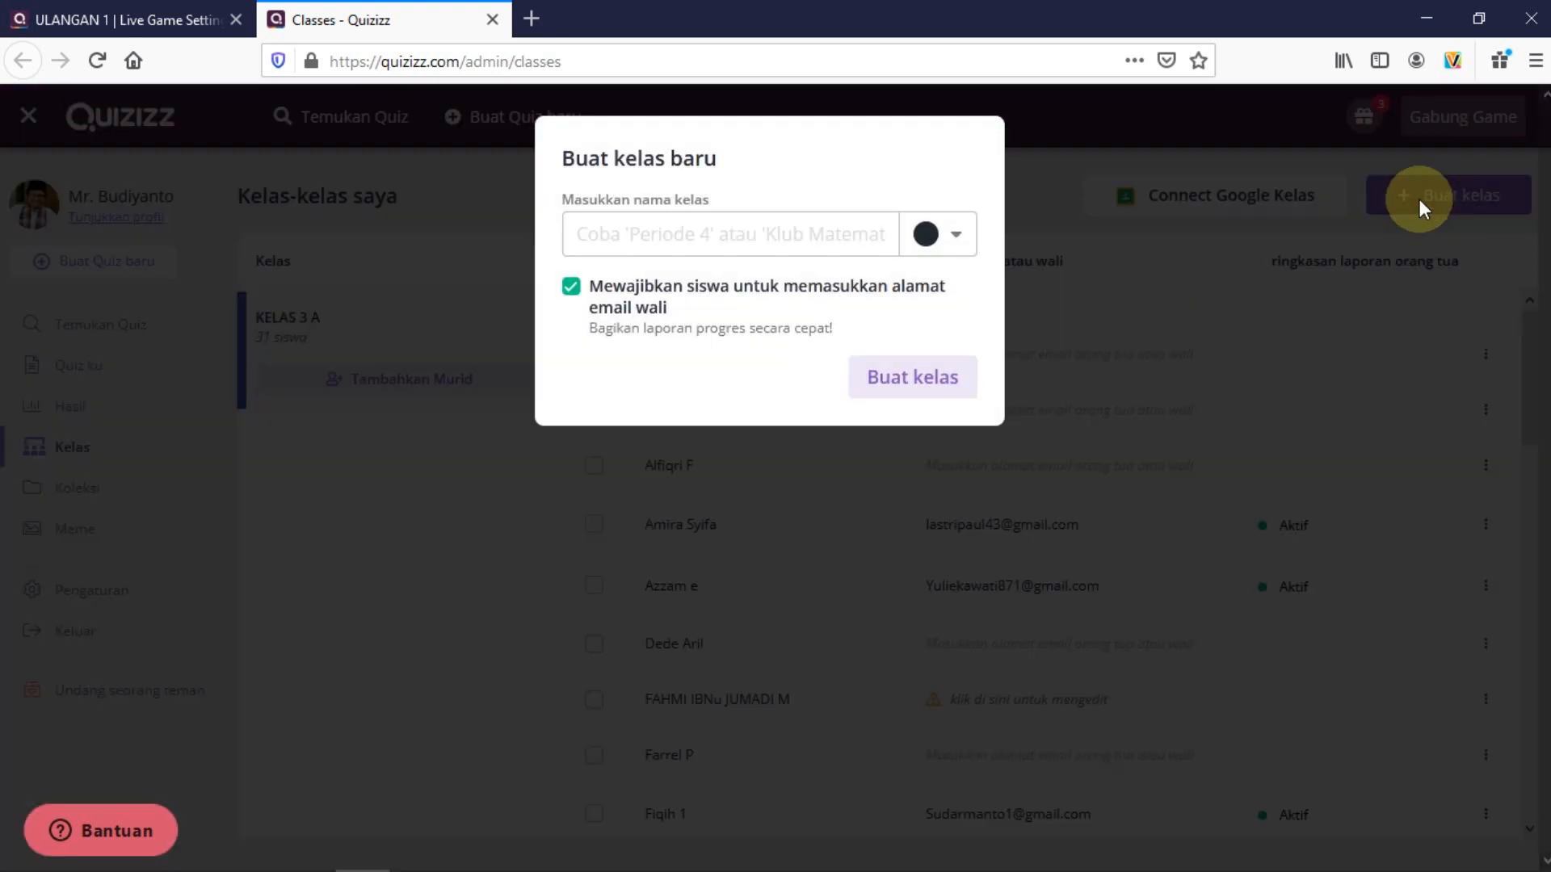
left_click(632, 237)
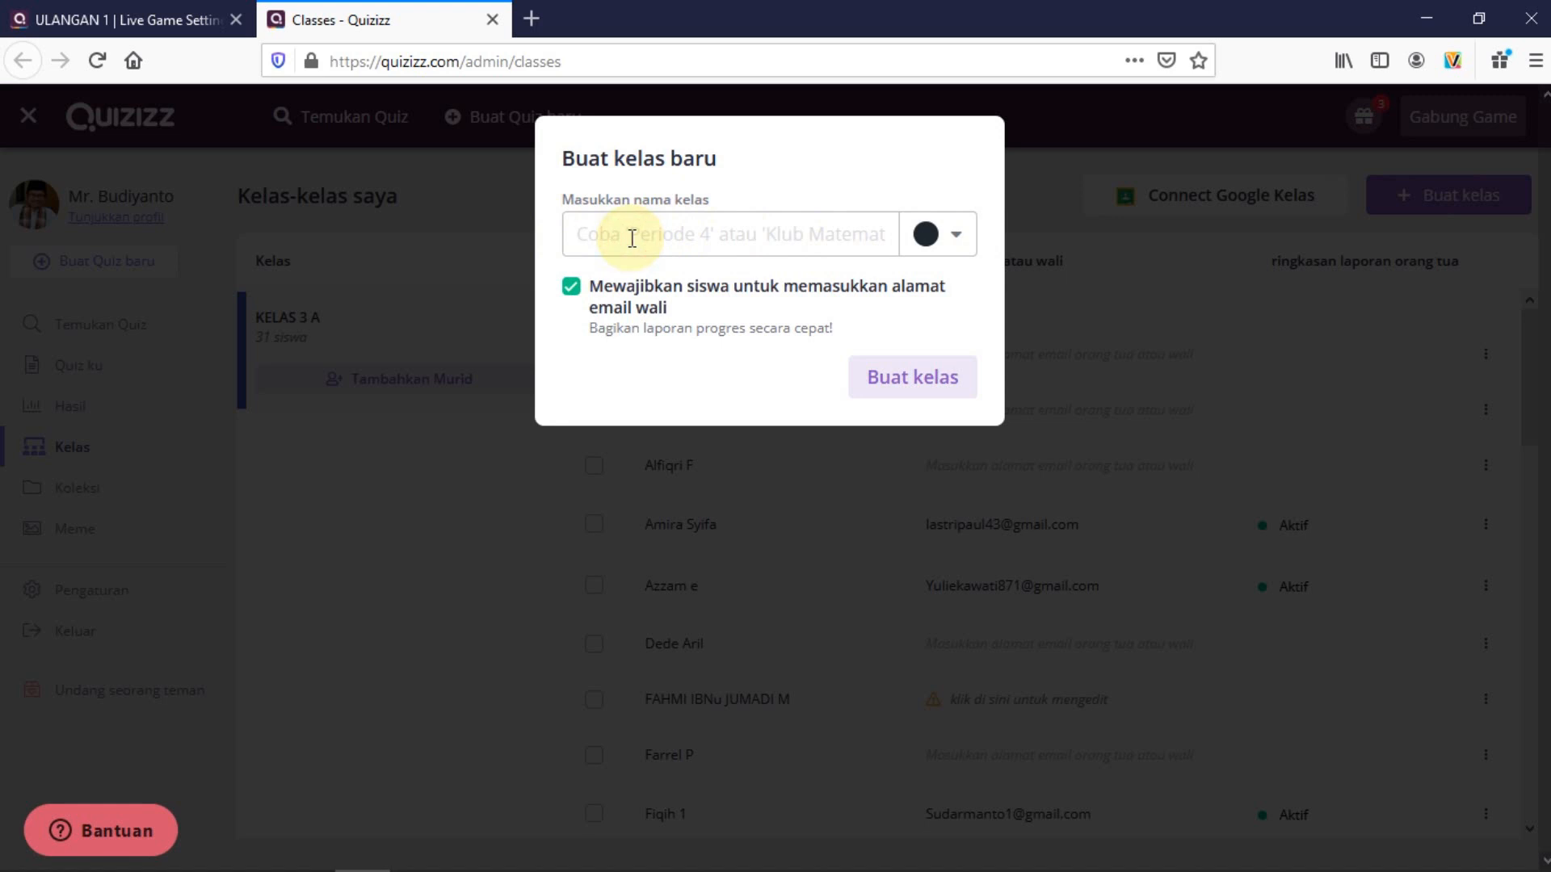
type("K")
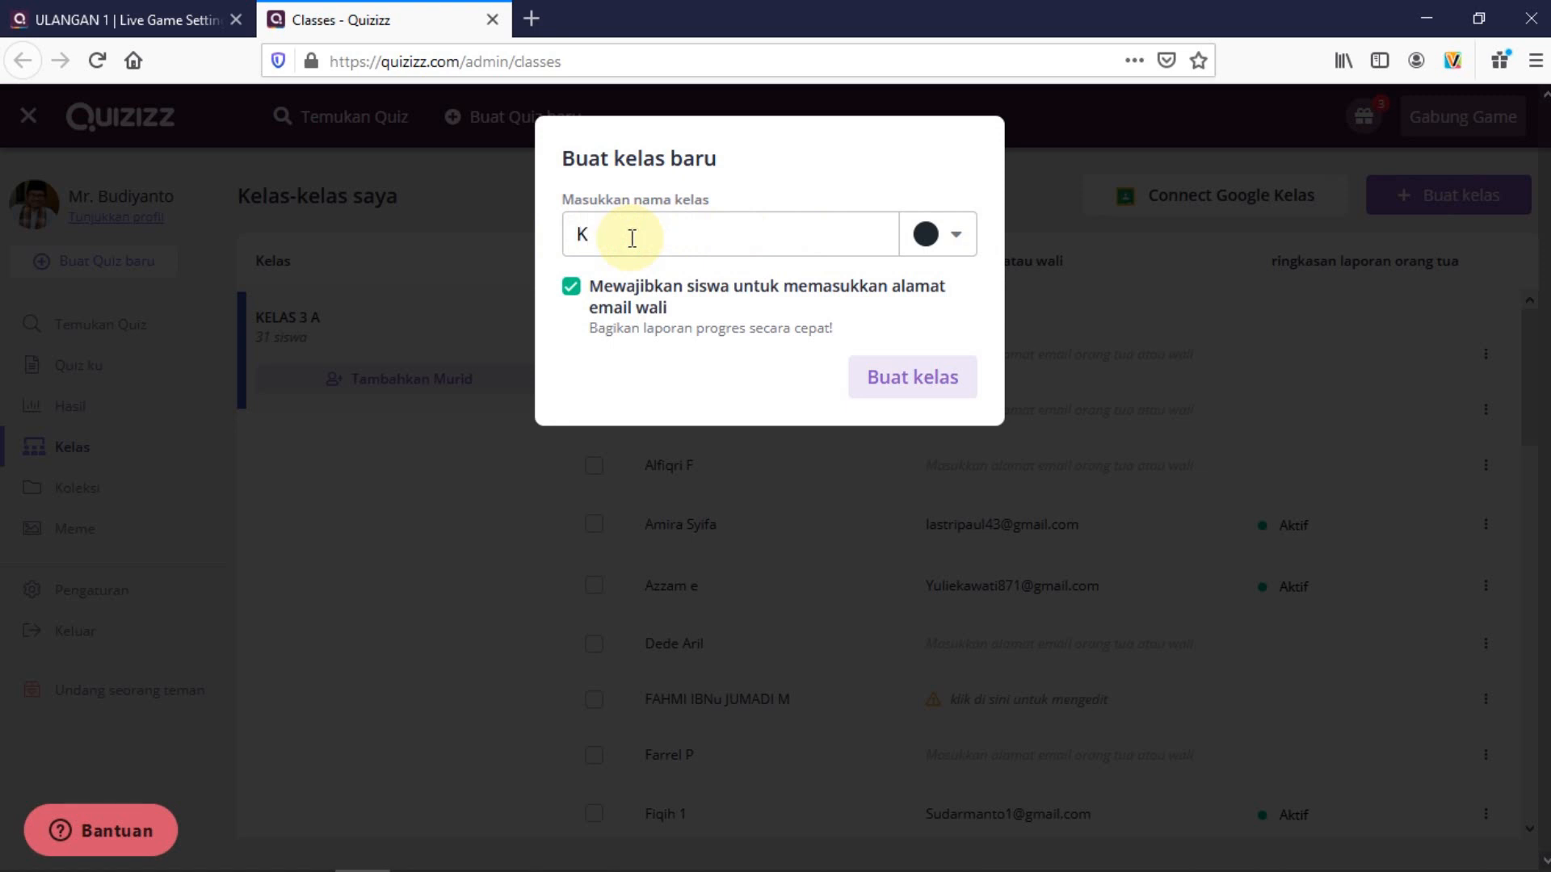
type("ELAS 2 Z")
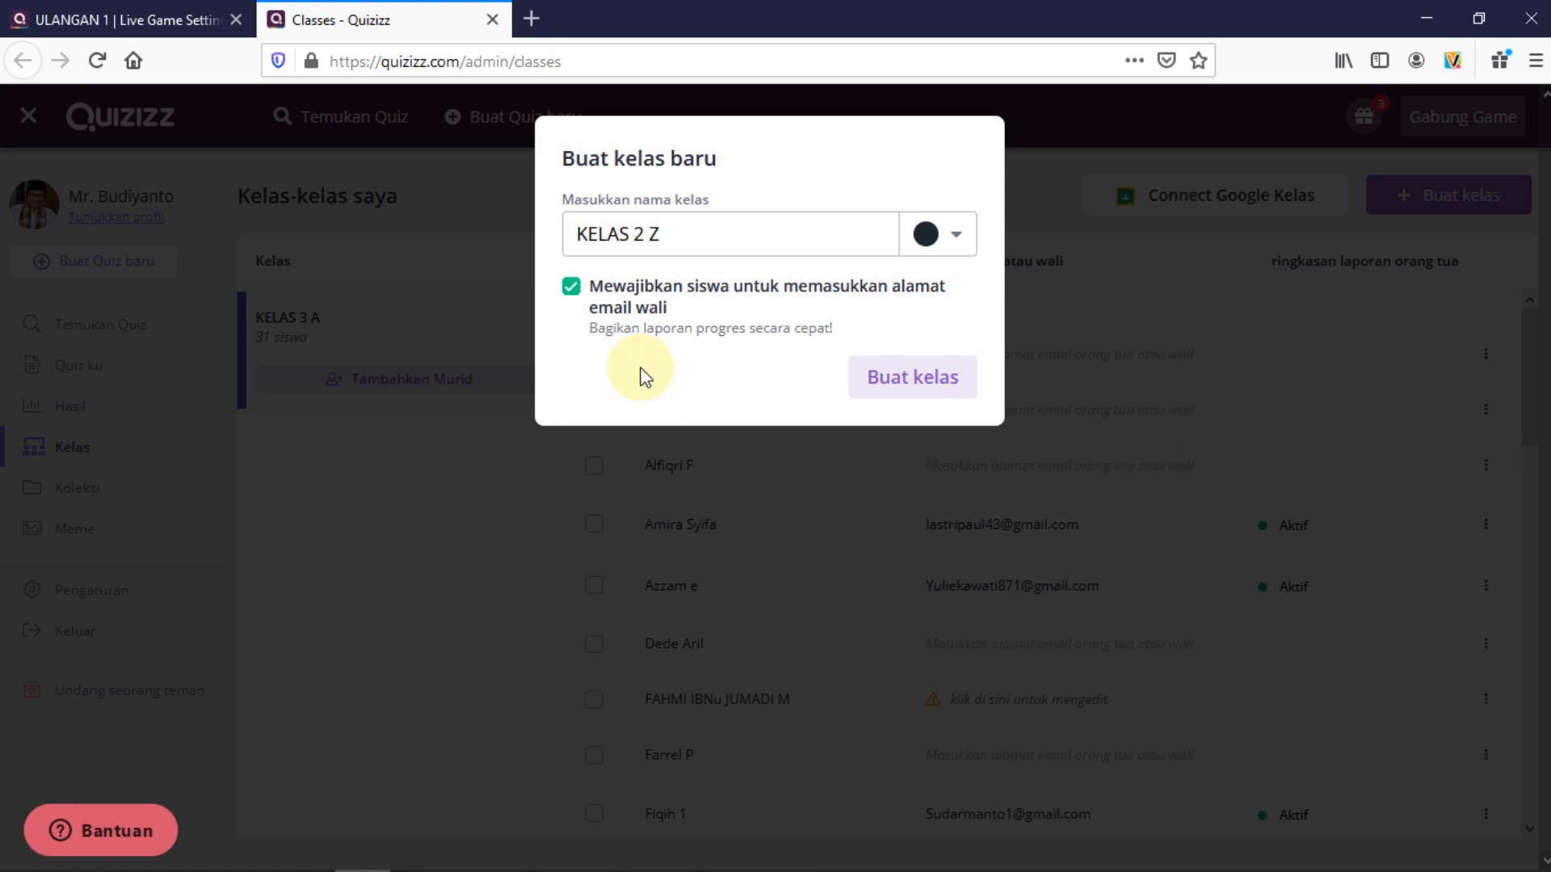
left_click(571, 292)
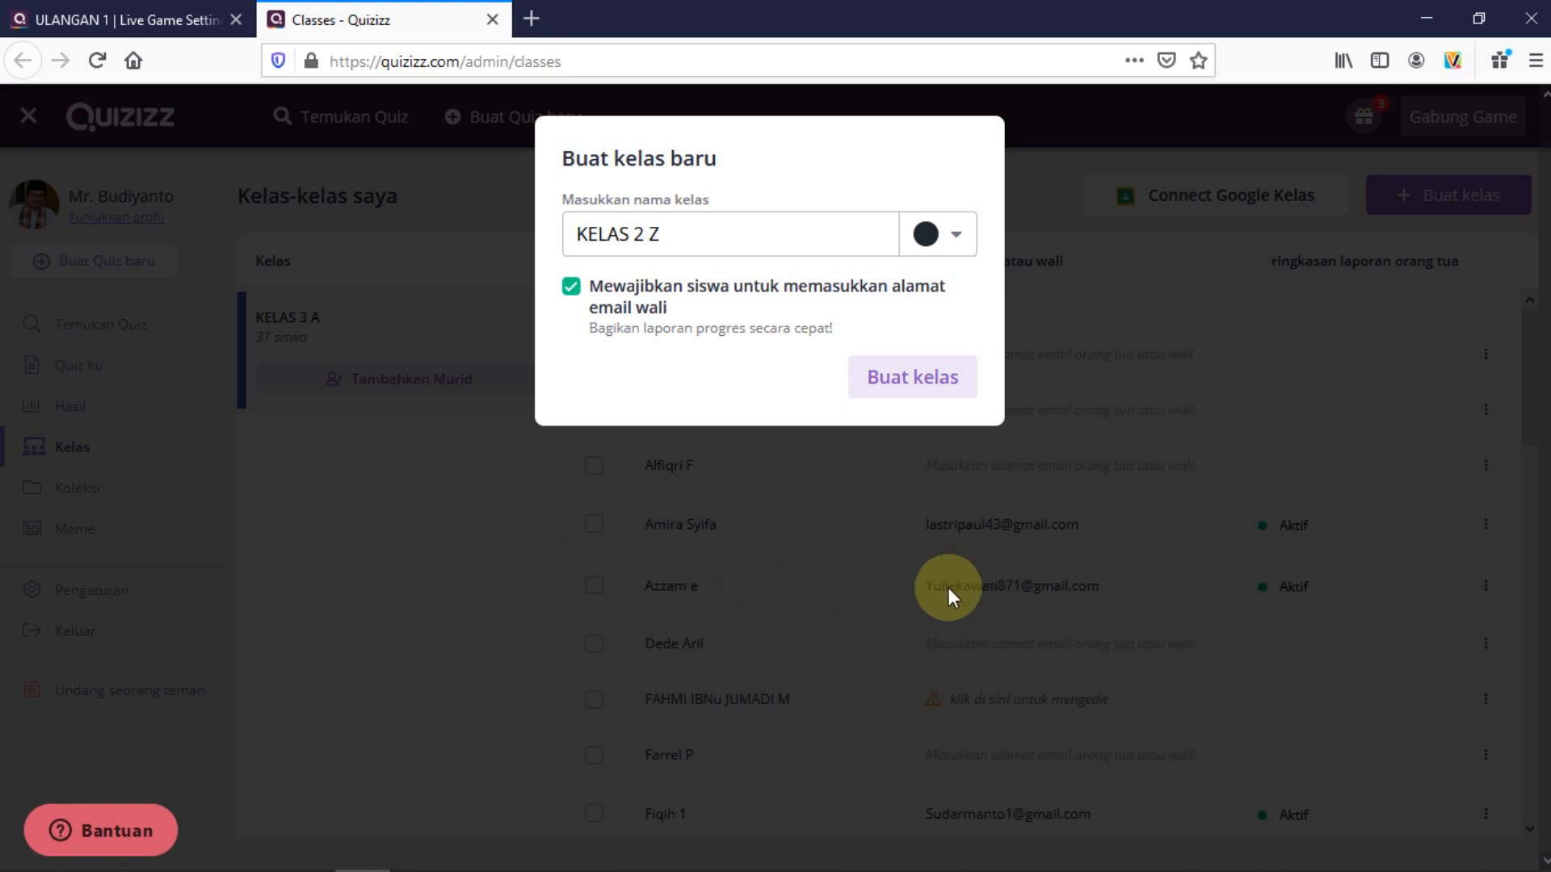
left_click(904, 392)
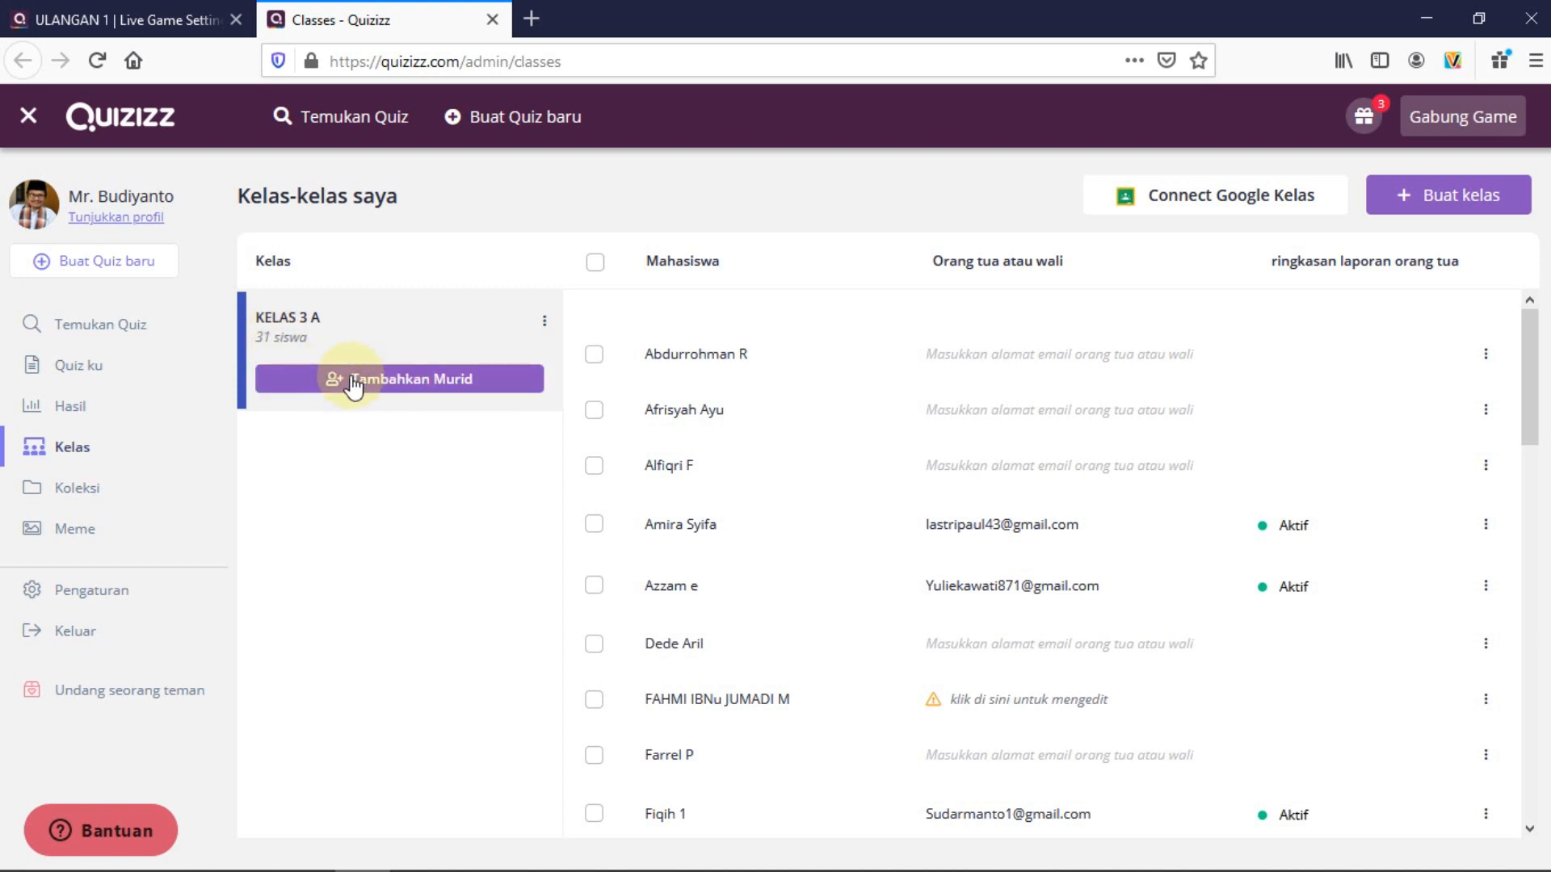
Copy the KELAS 3 A student join link and open WhatsApp Web in a new tab
left_click(379, 392)
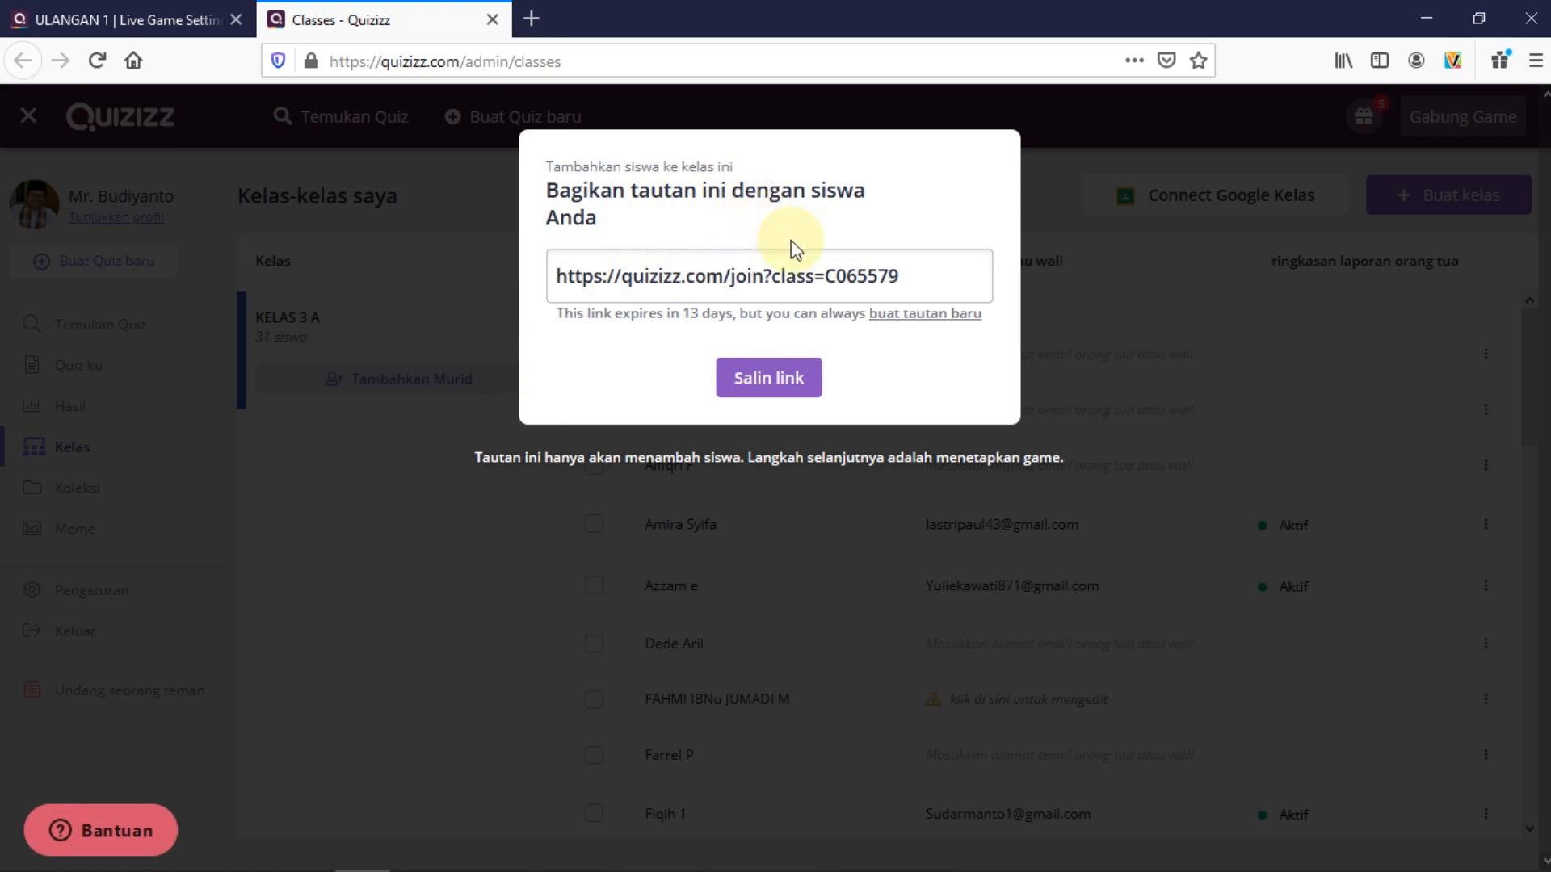
left_click(763, 386)
key("ctrl+c")
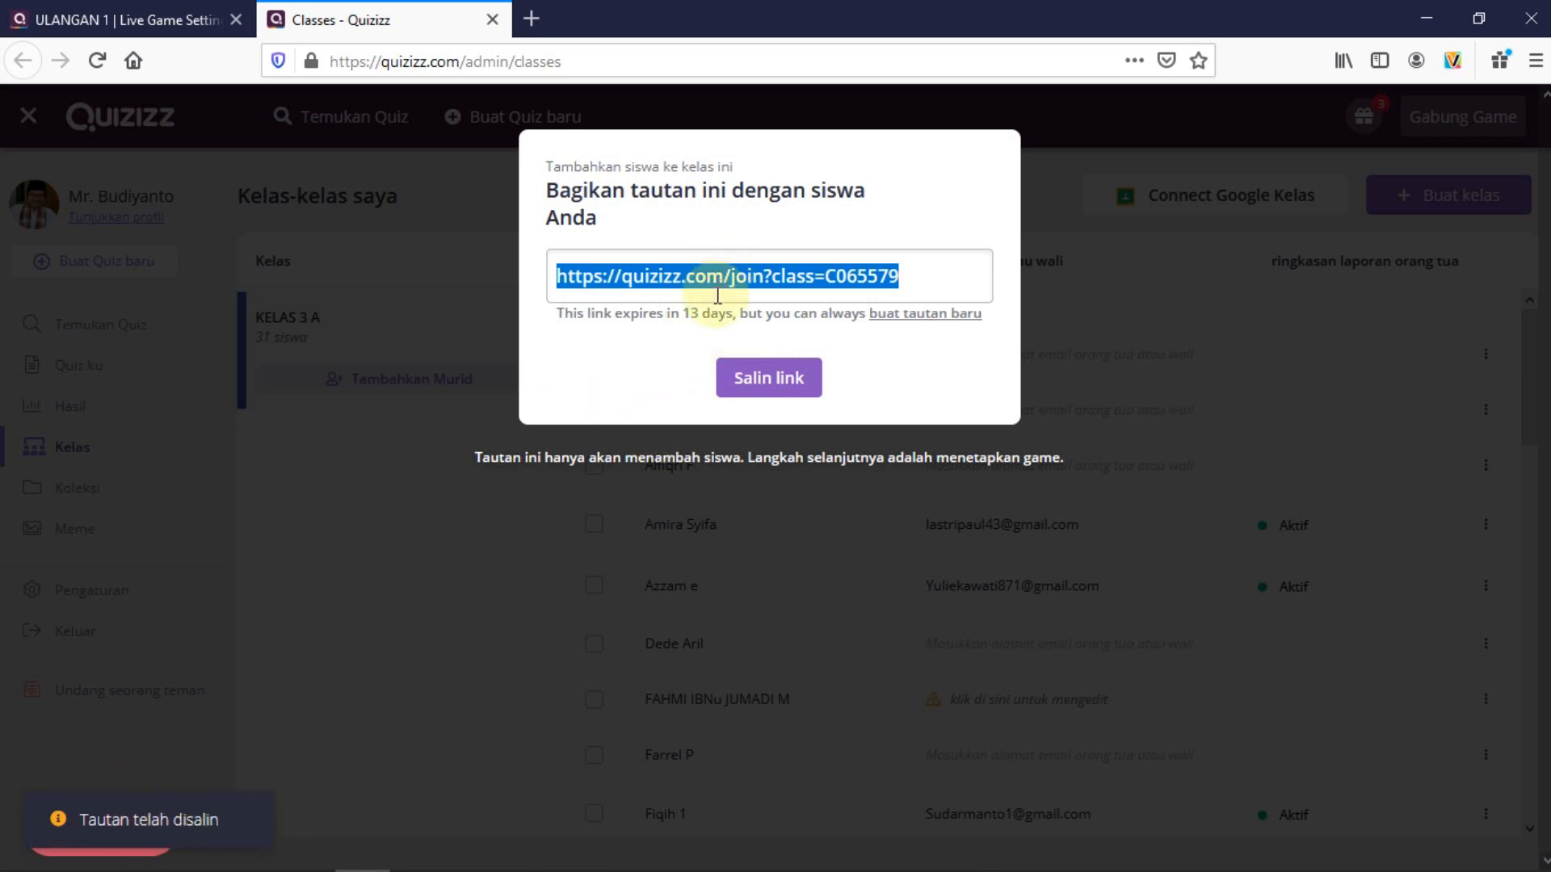
left_click(534, 20)
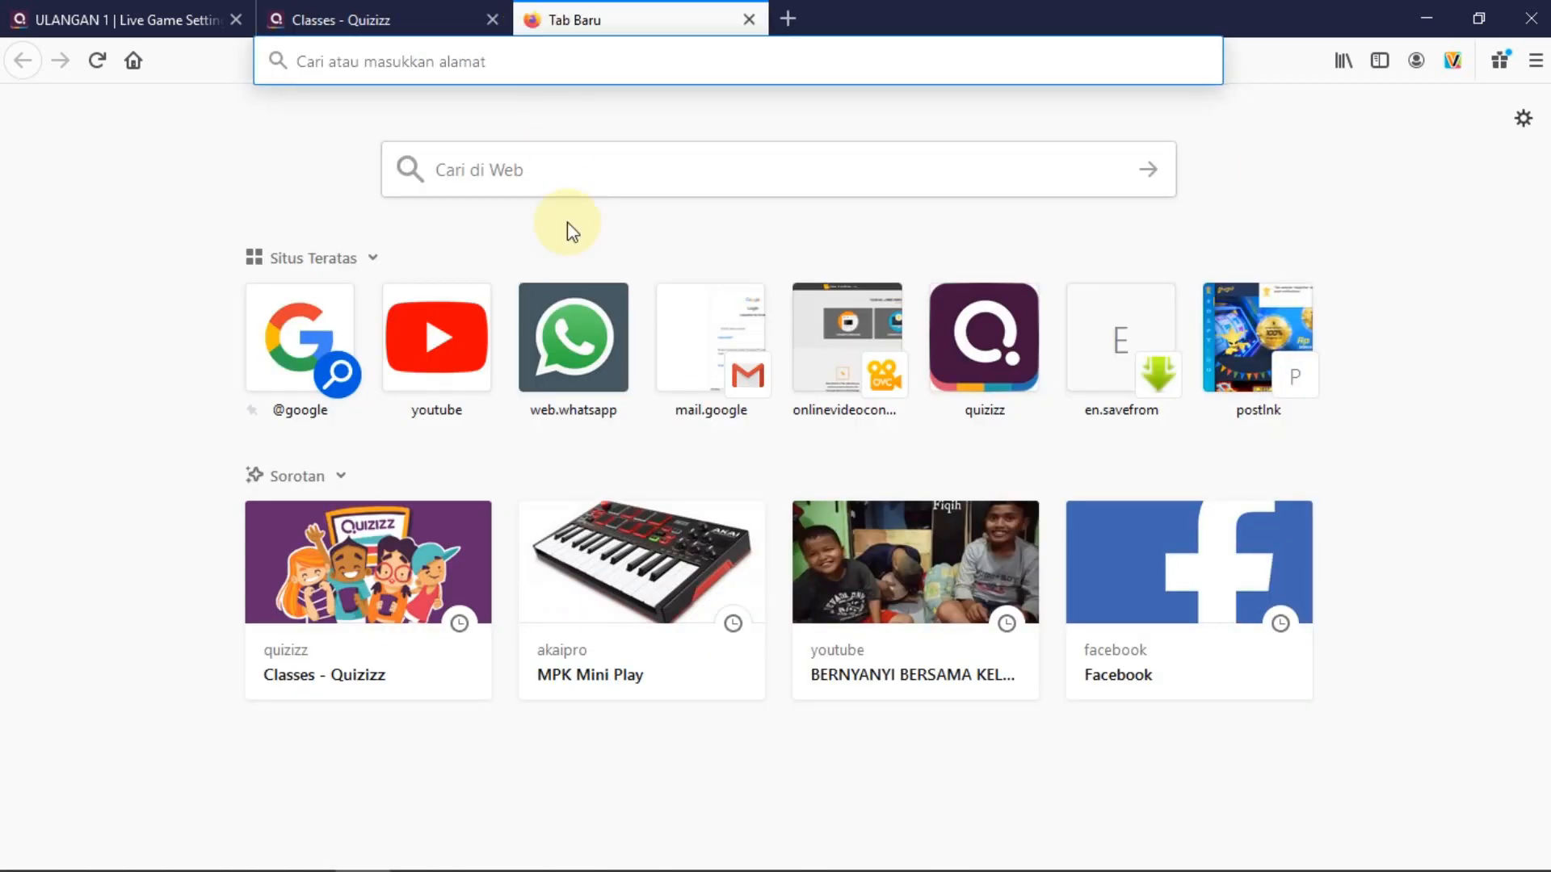
left_click(571, 352)
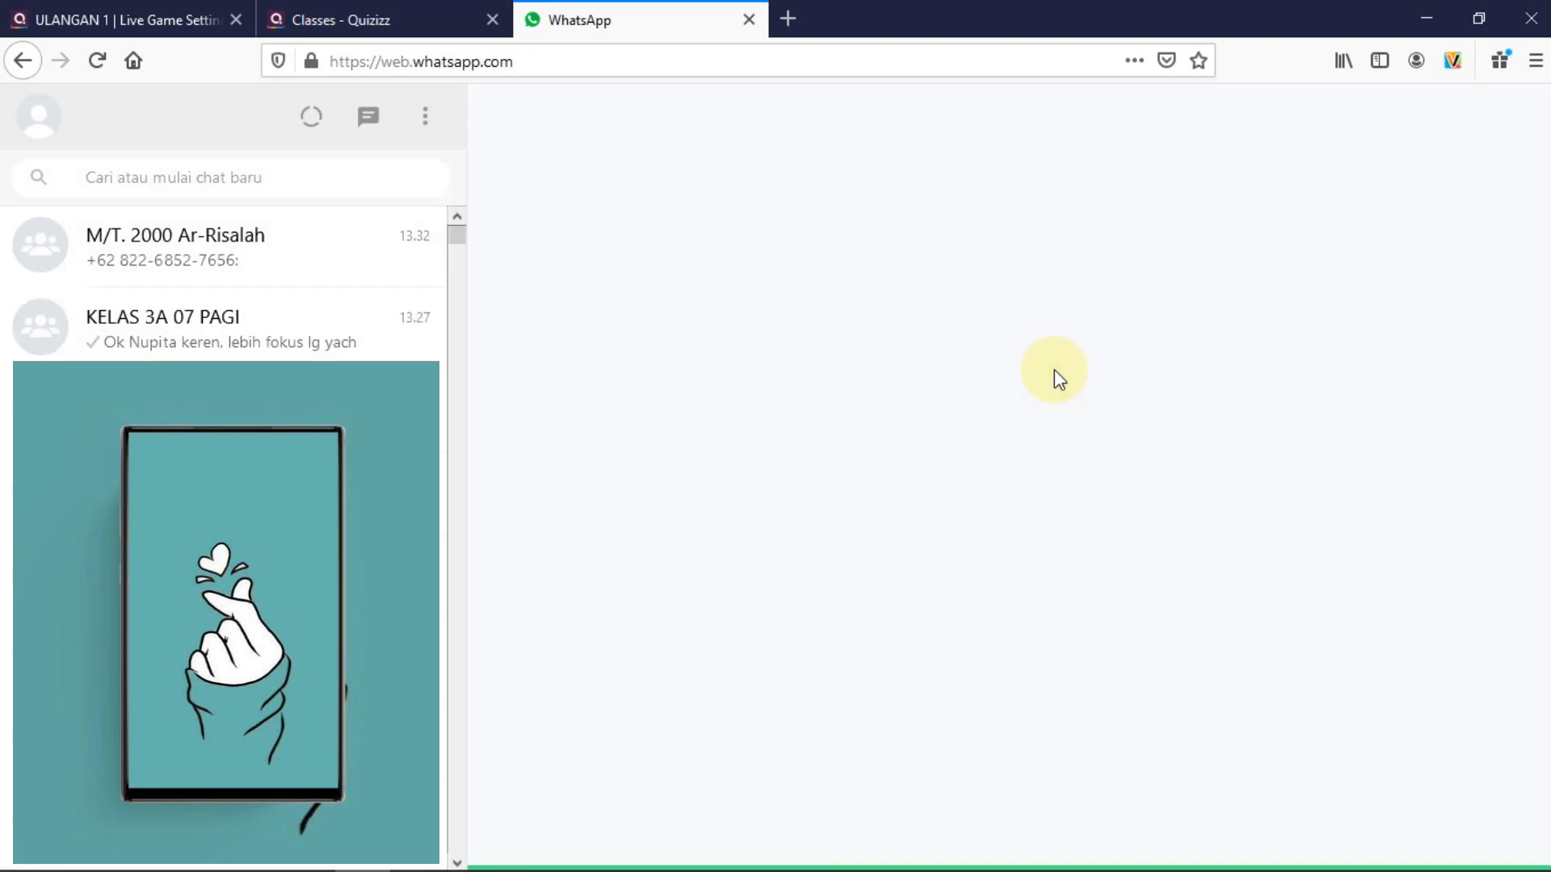
Paste and send the class join link to the KELAS 3A 07 PAGI group, then open it
left_click(168, 331)
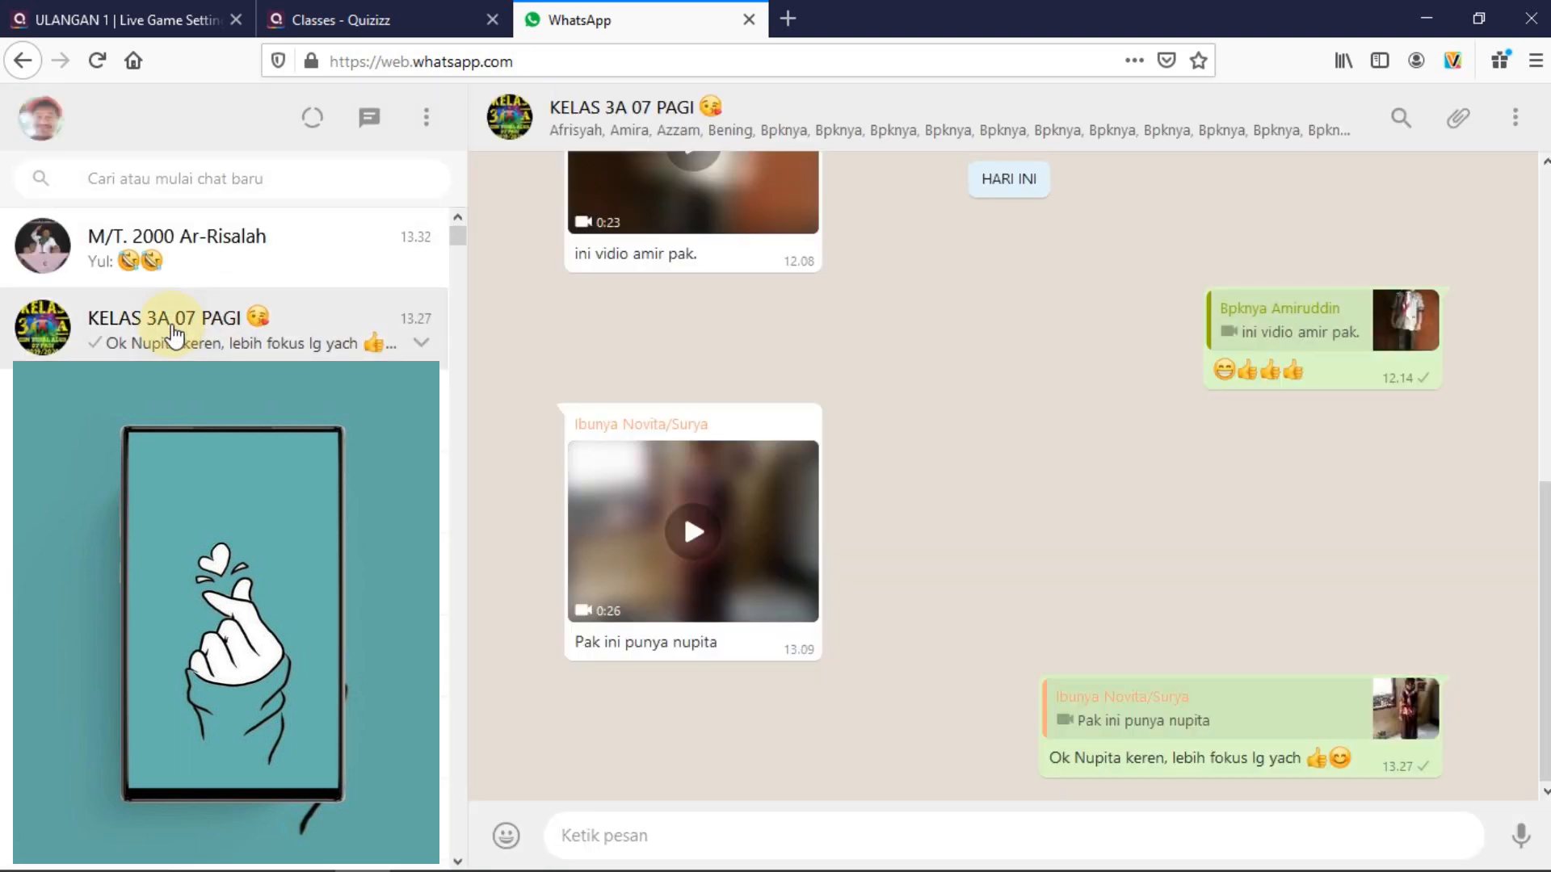
right_click(603, 834)
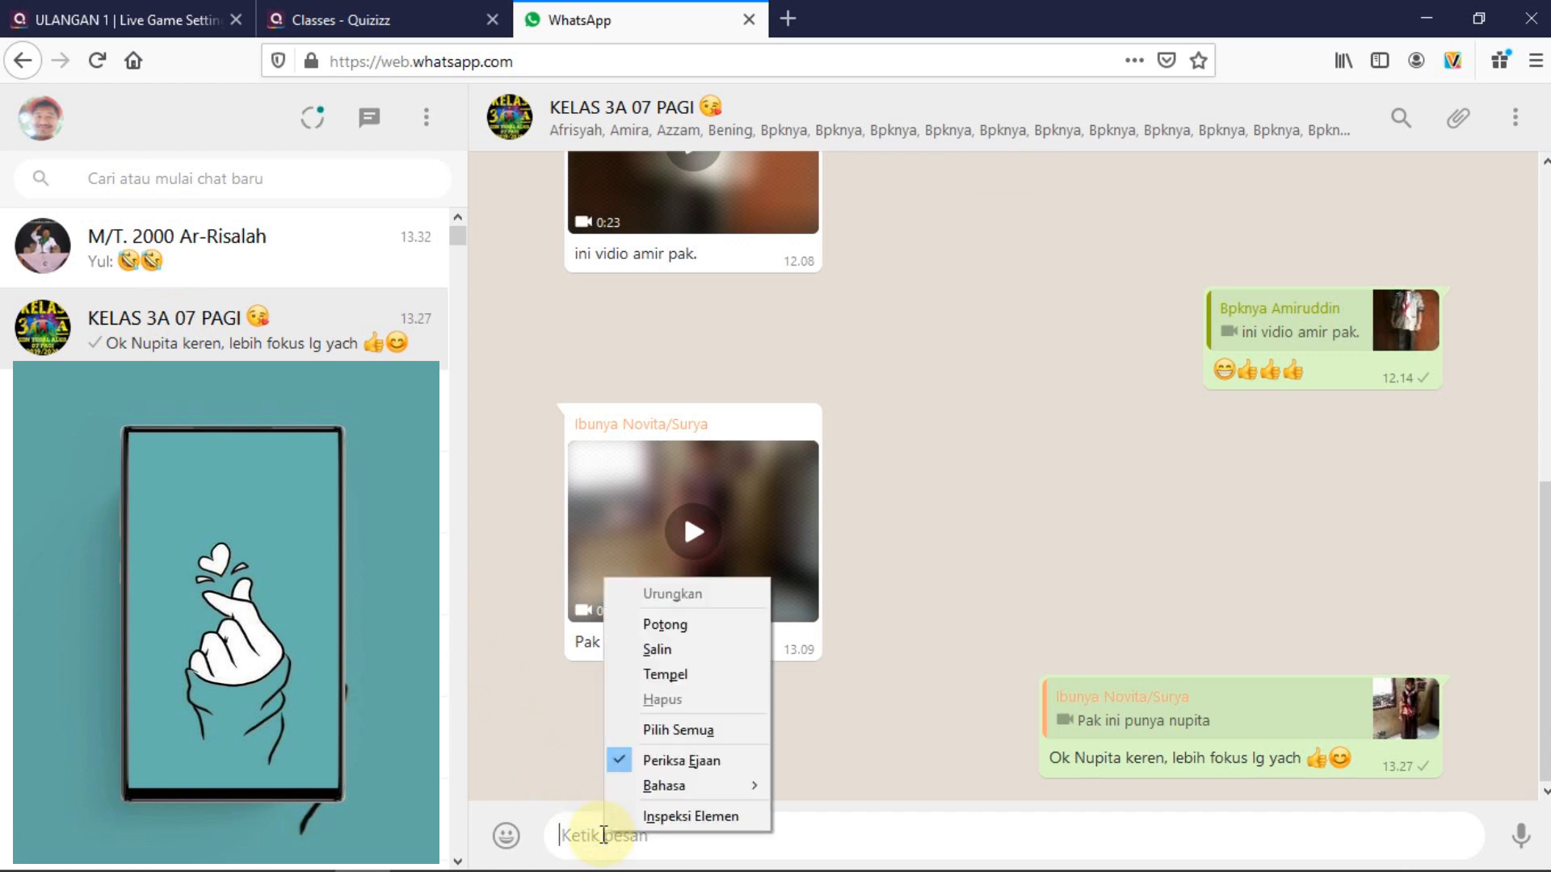
left_click(664, 675)
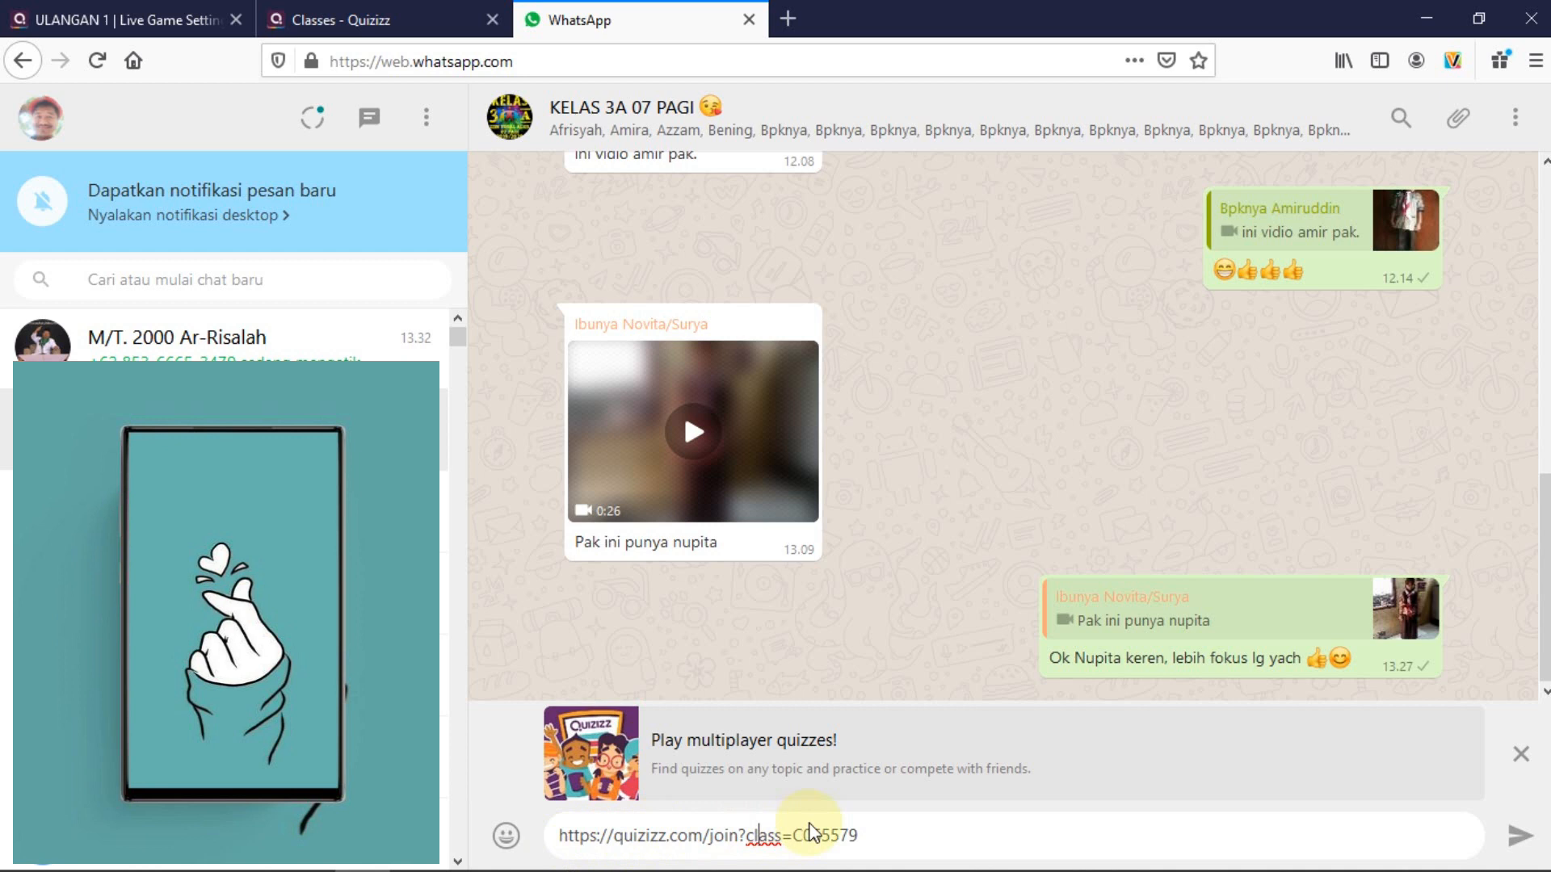
left_click(884, 843)
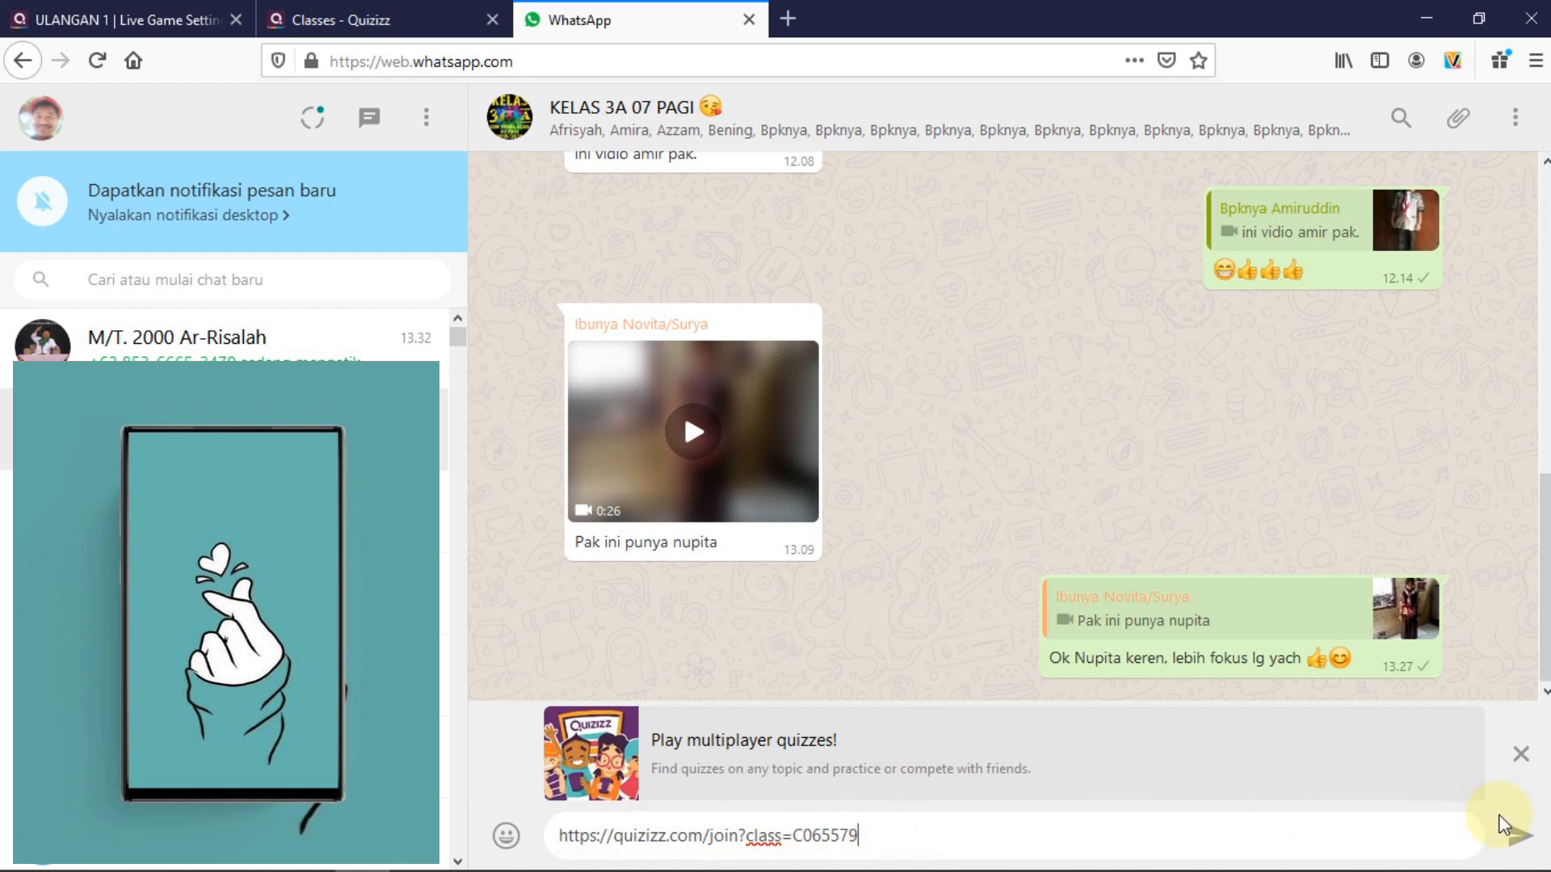
left_click(1519, 837)
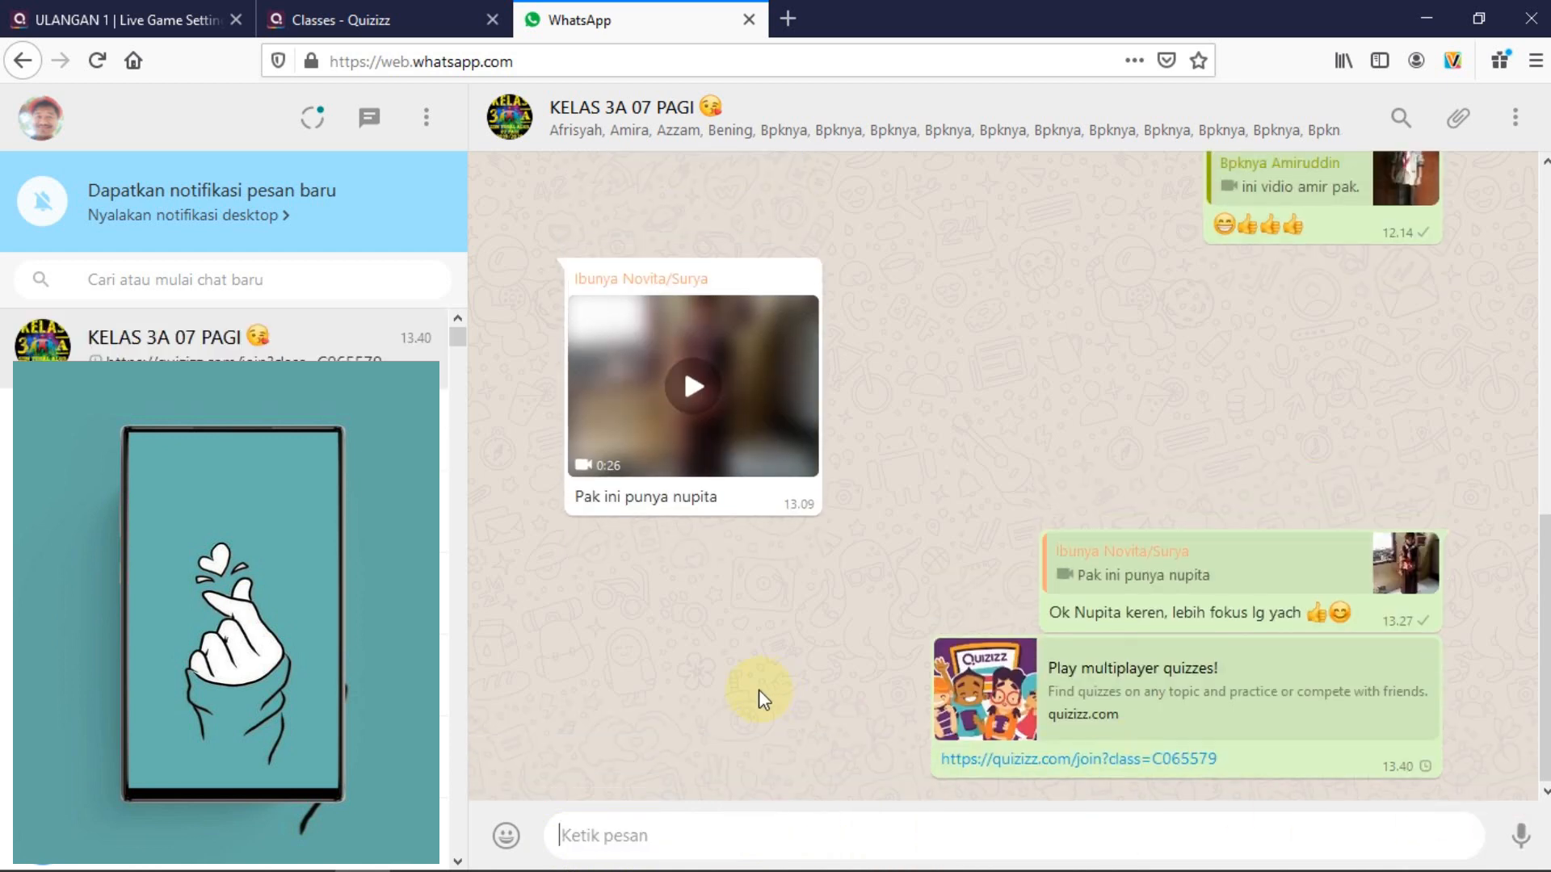
left_click(1014, 762)
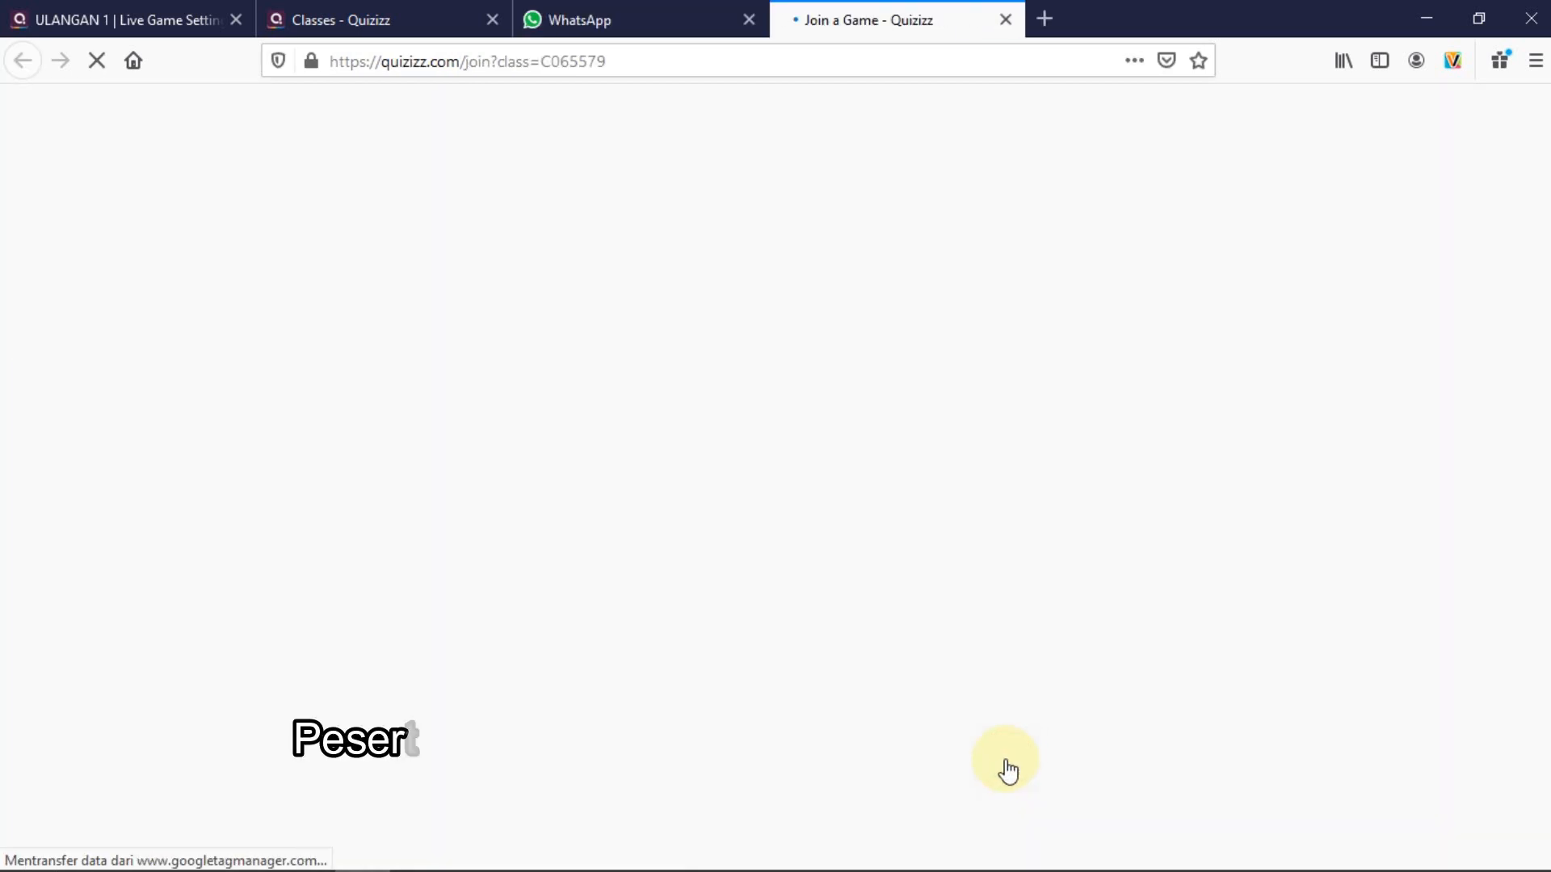
Close the WhatsApp tab and return to the ULANGAN 1 class-assignment setting
left_click(749, 19)
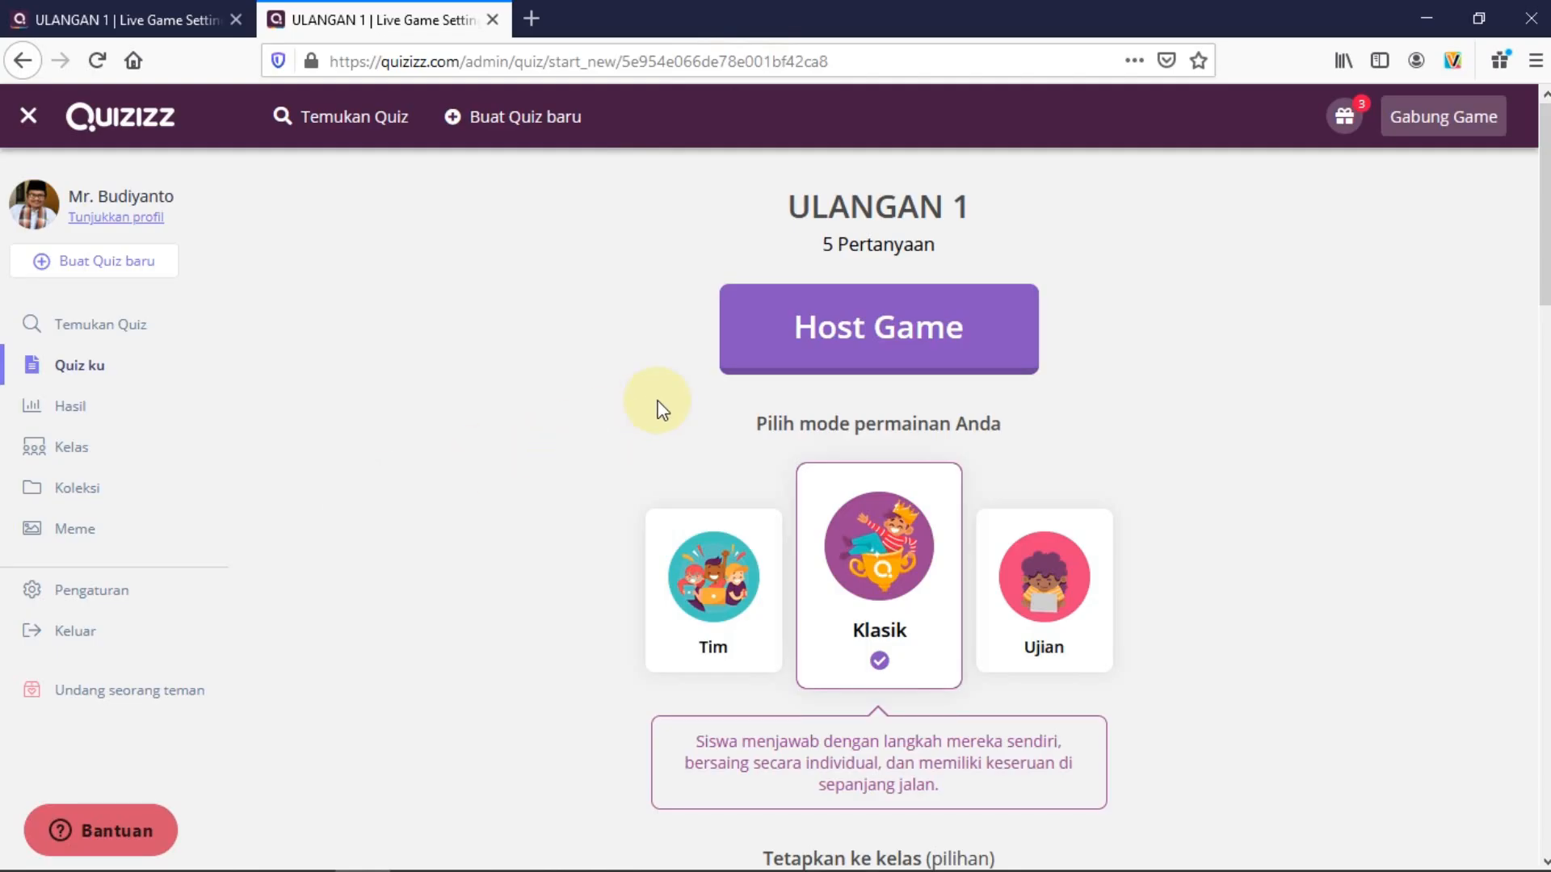
scroll(881, 446, "down", 5)
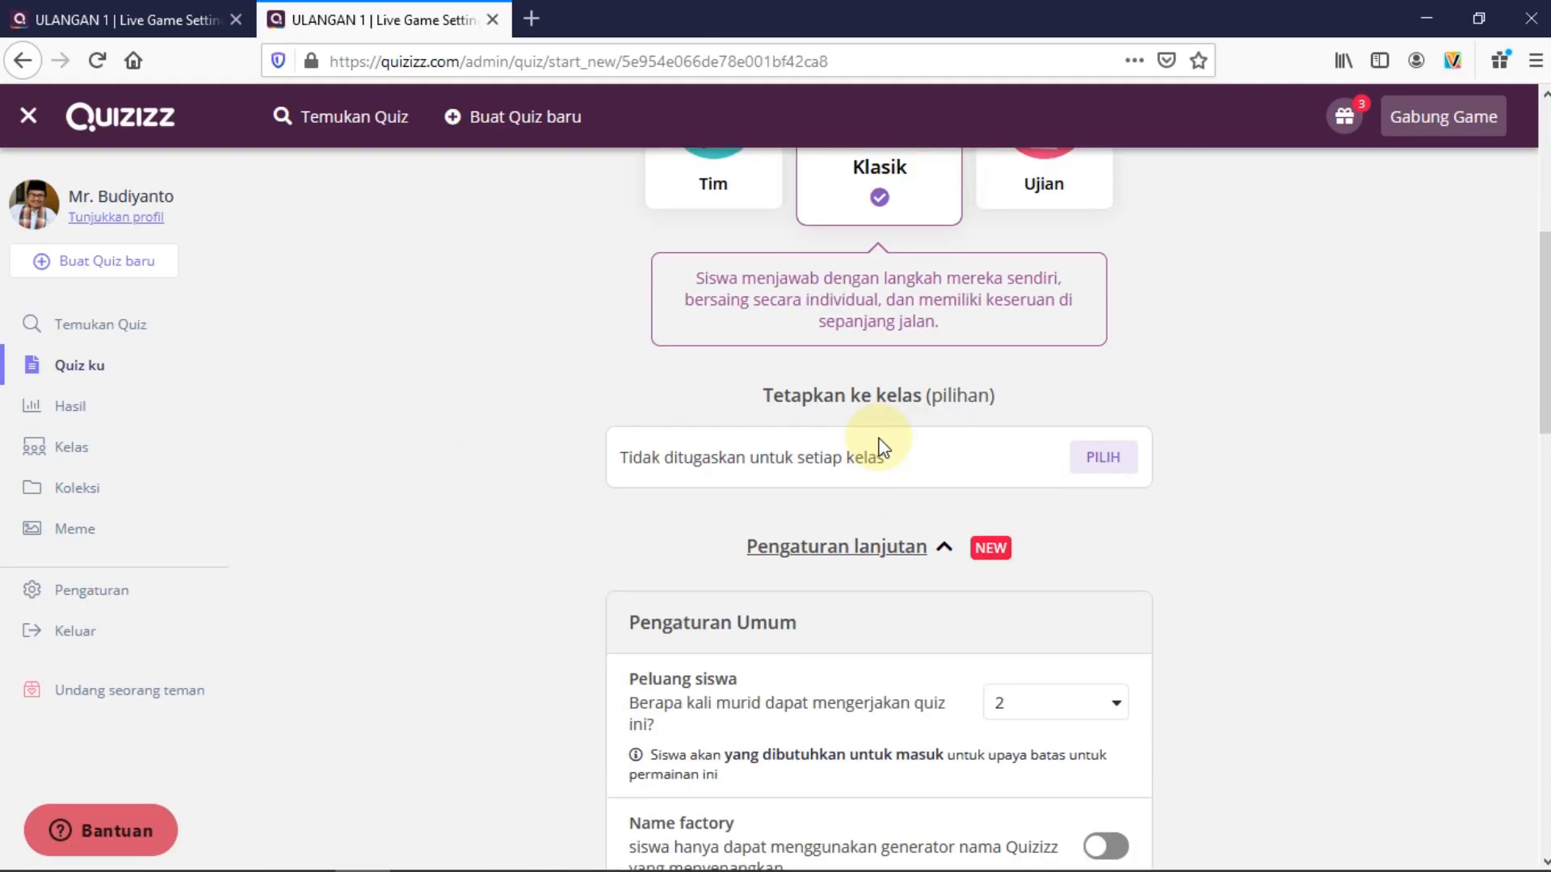
Assign ULANGAN 1 to class KELAS 3 A with the assignment title 'ULANGAN 1'
left_click(1113, 457)
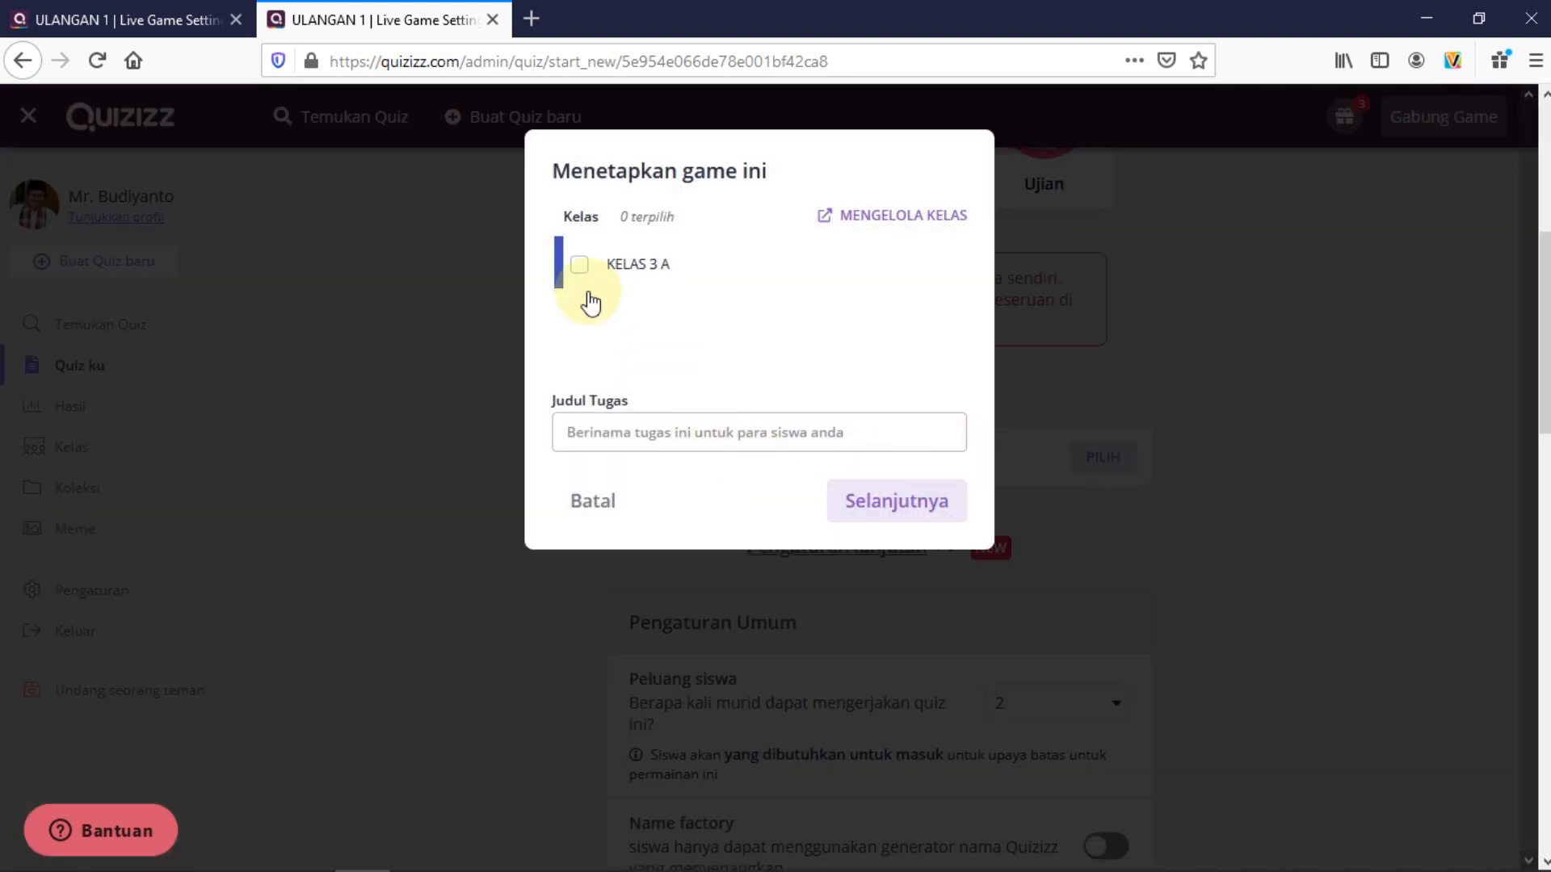
left_click(581, 275)
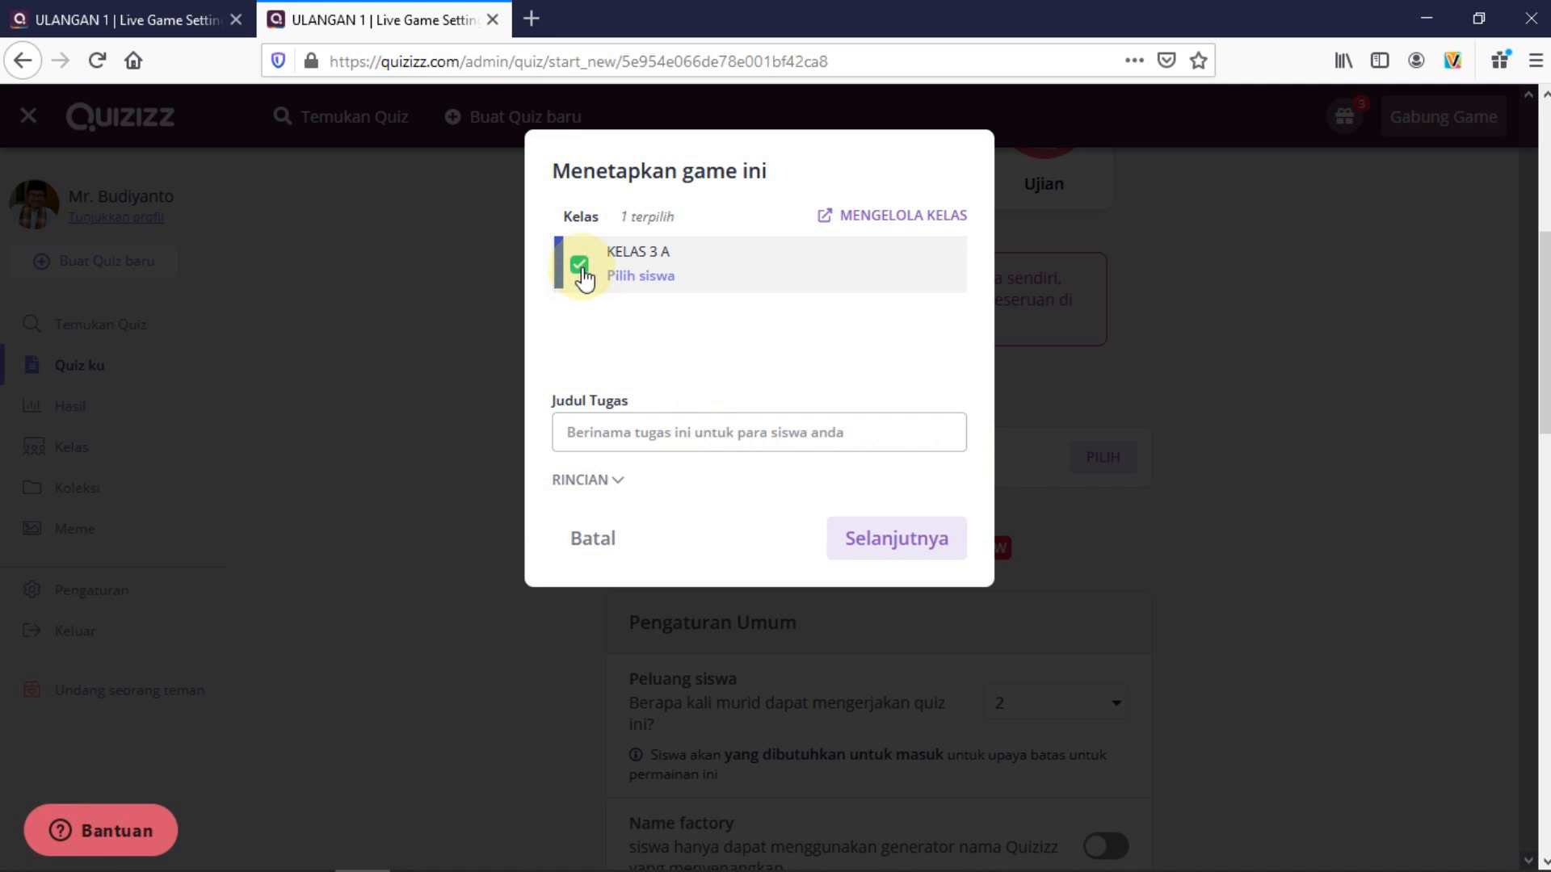
left_click(660, 428)
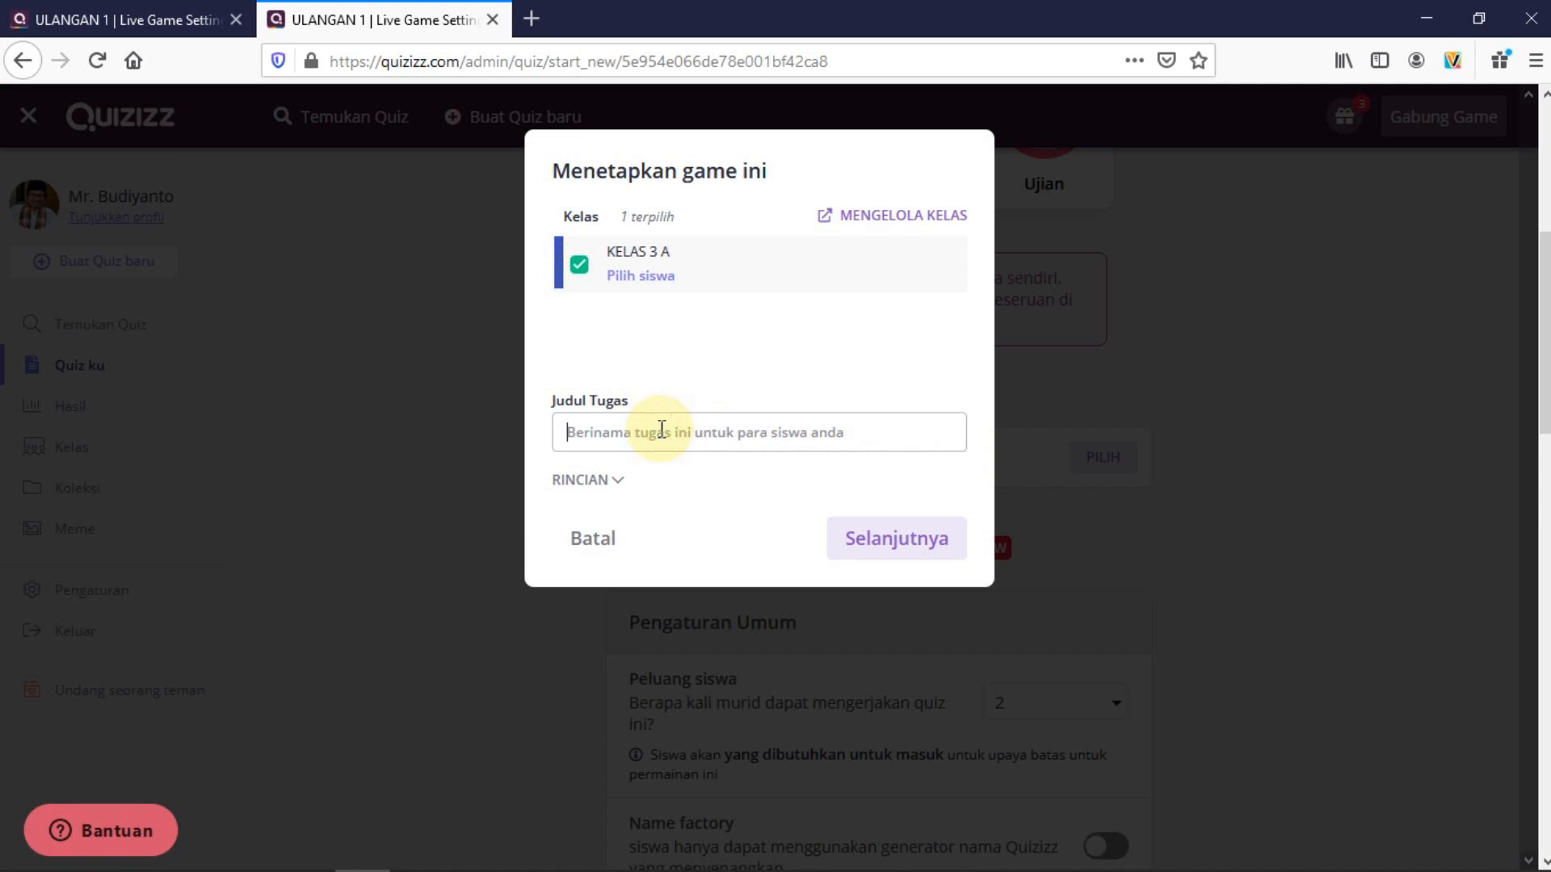
type("ULA")
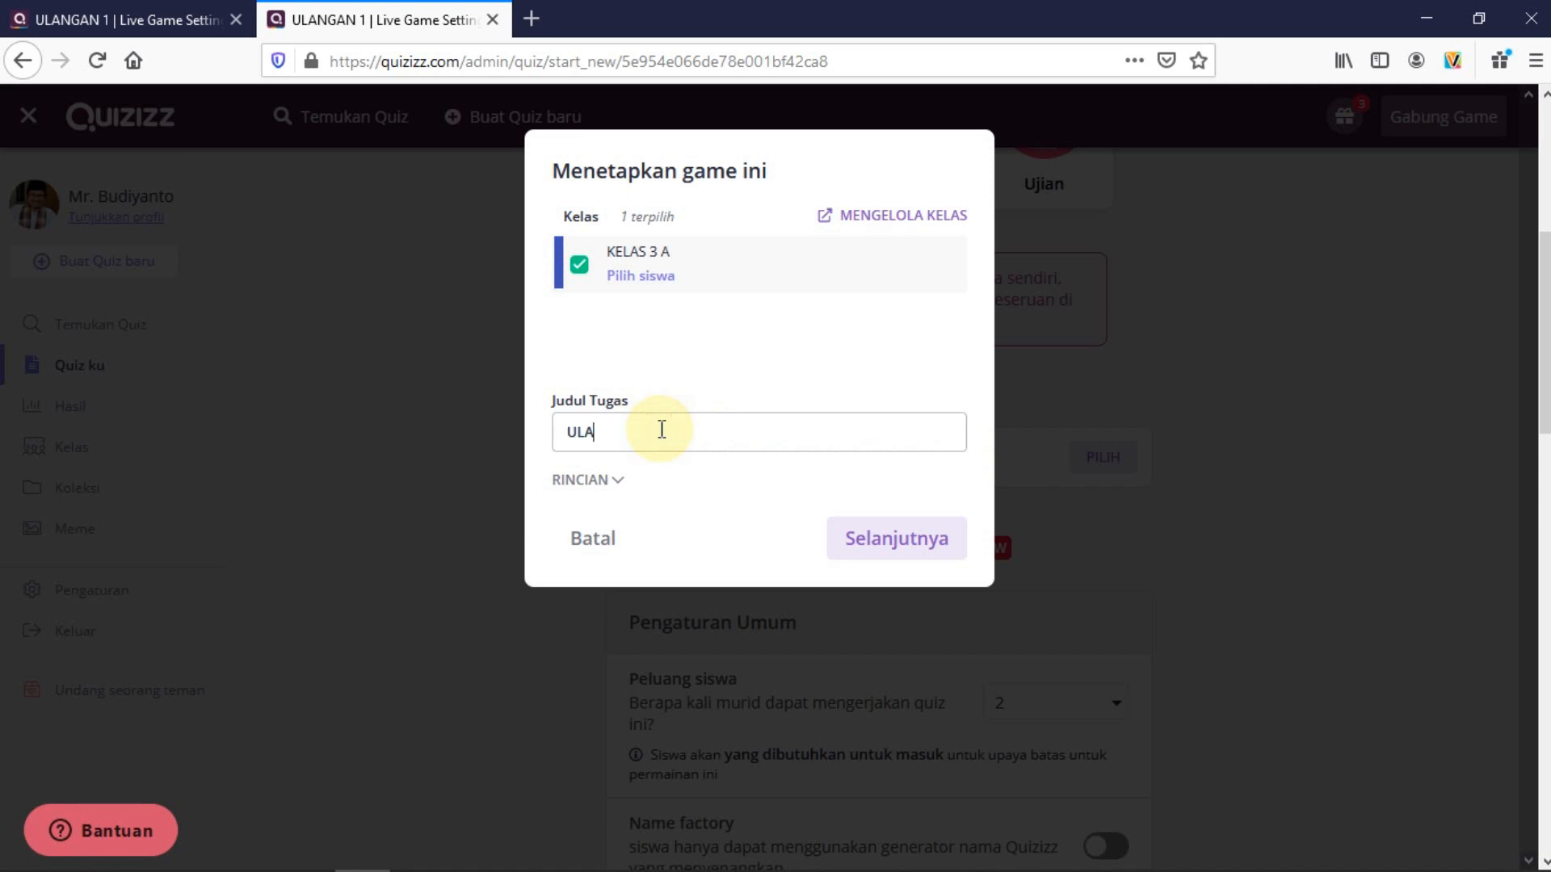
type("NGAN 1")
left_click(617, 481)
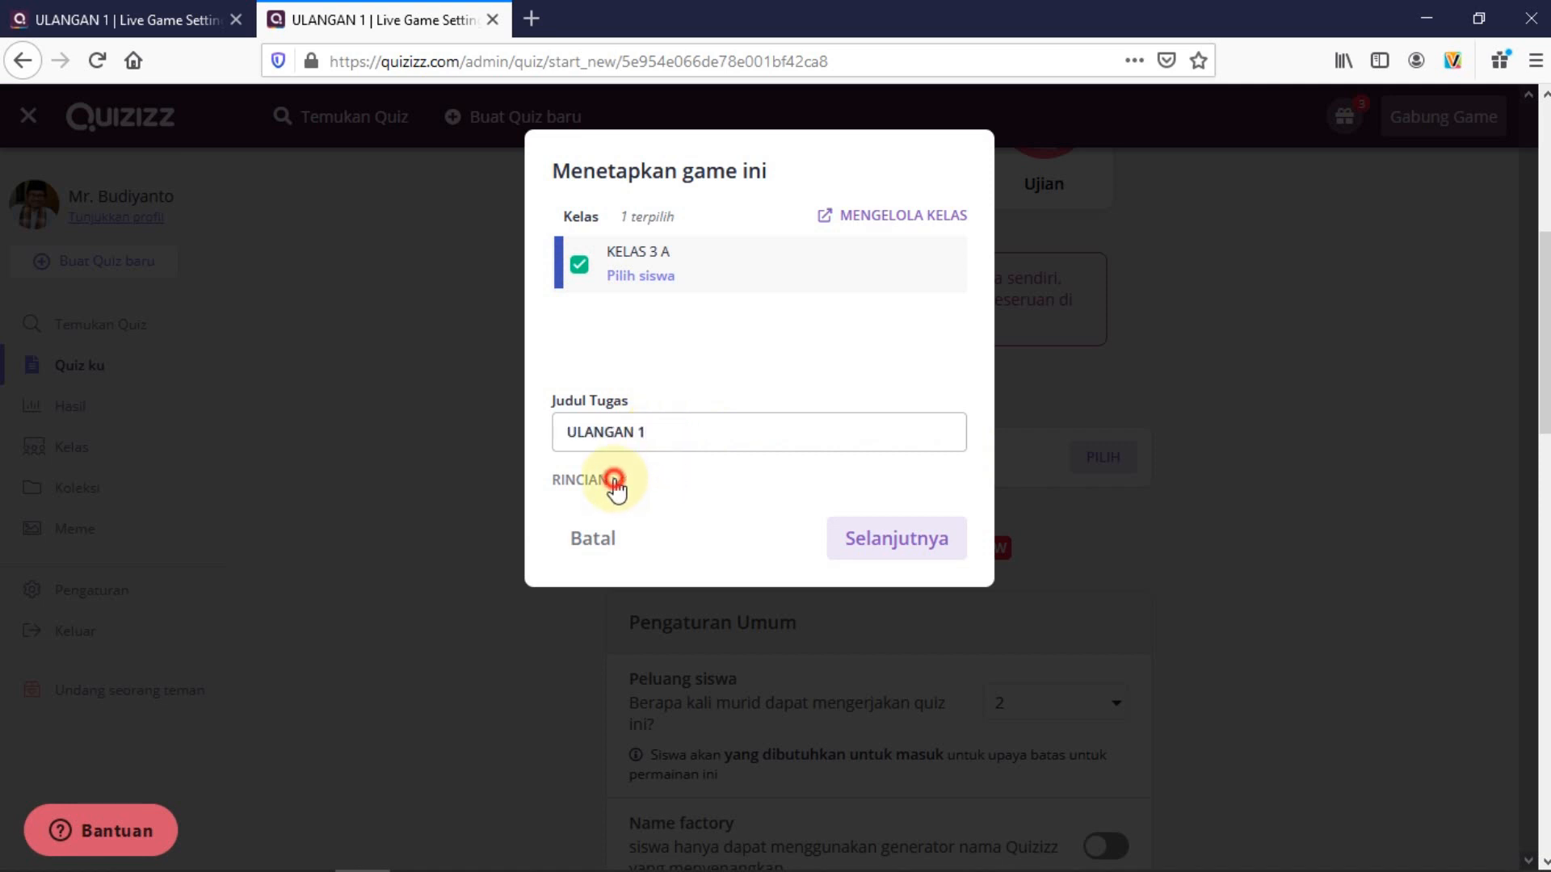
left_click(620, 399)
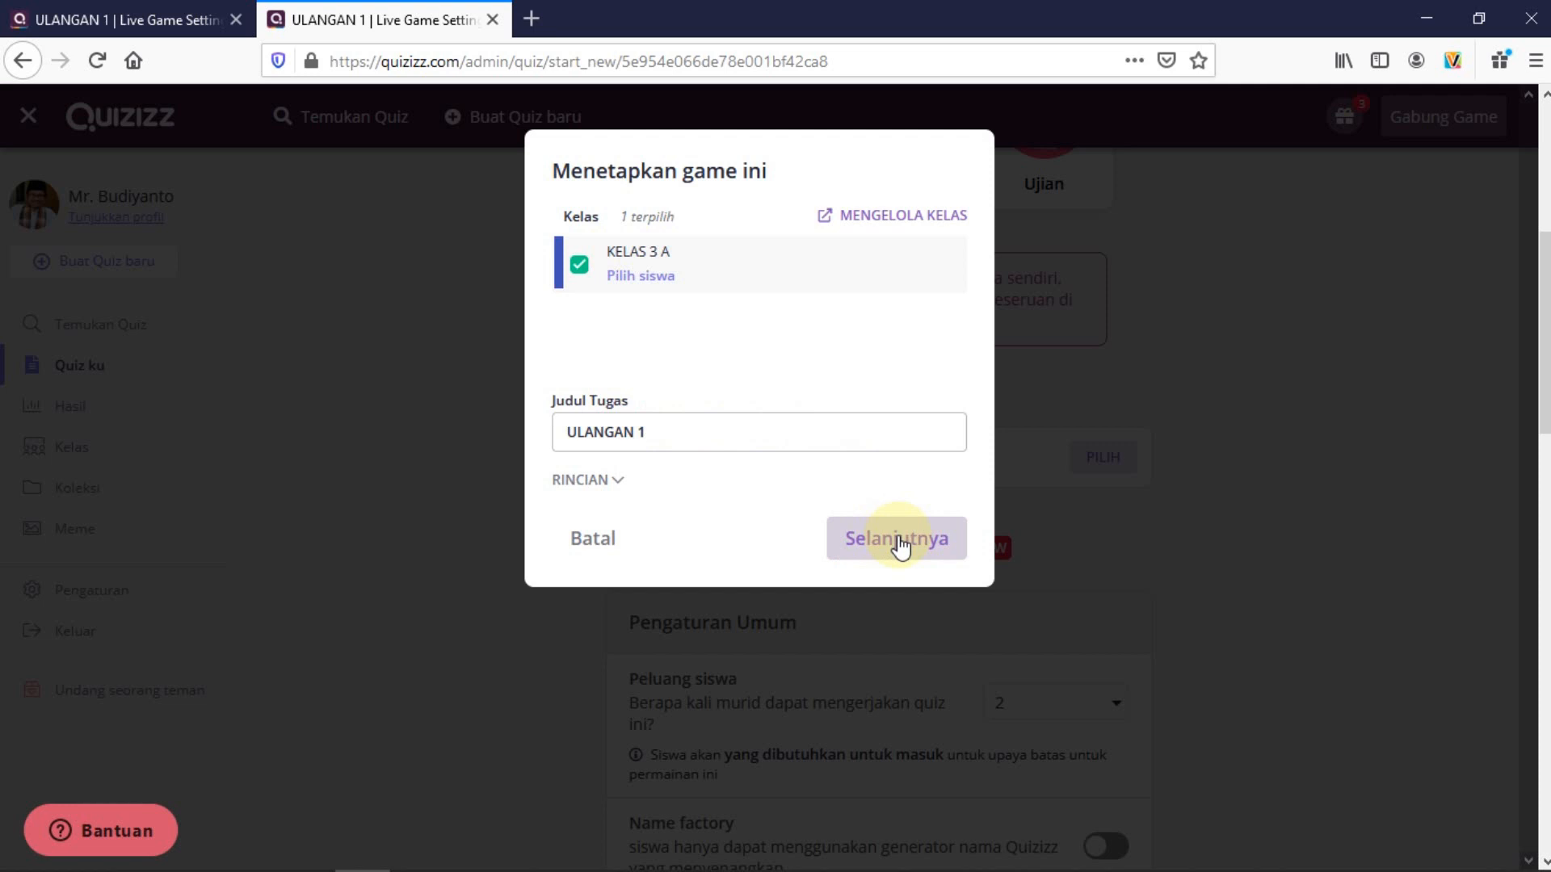
left_click(579, 265)
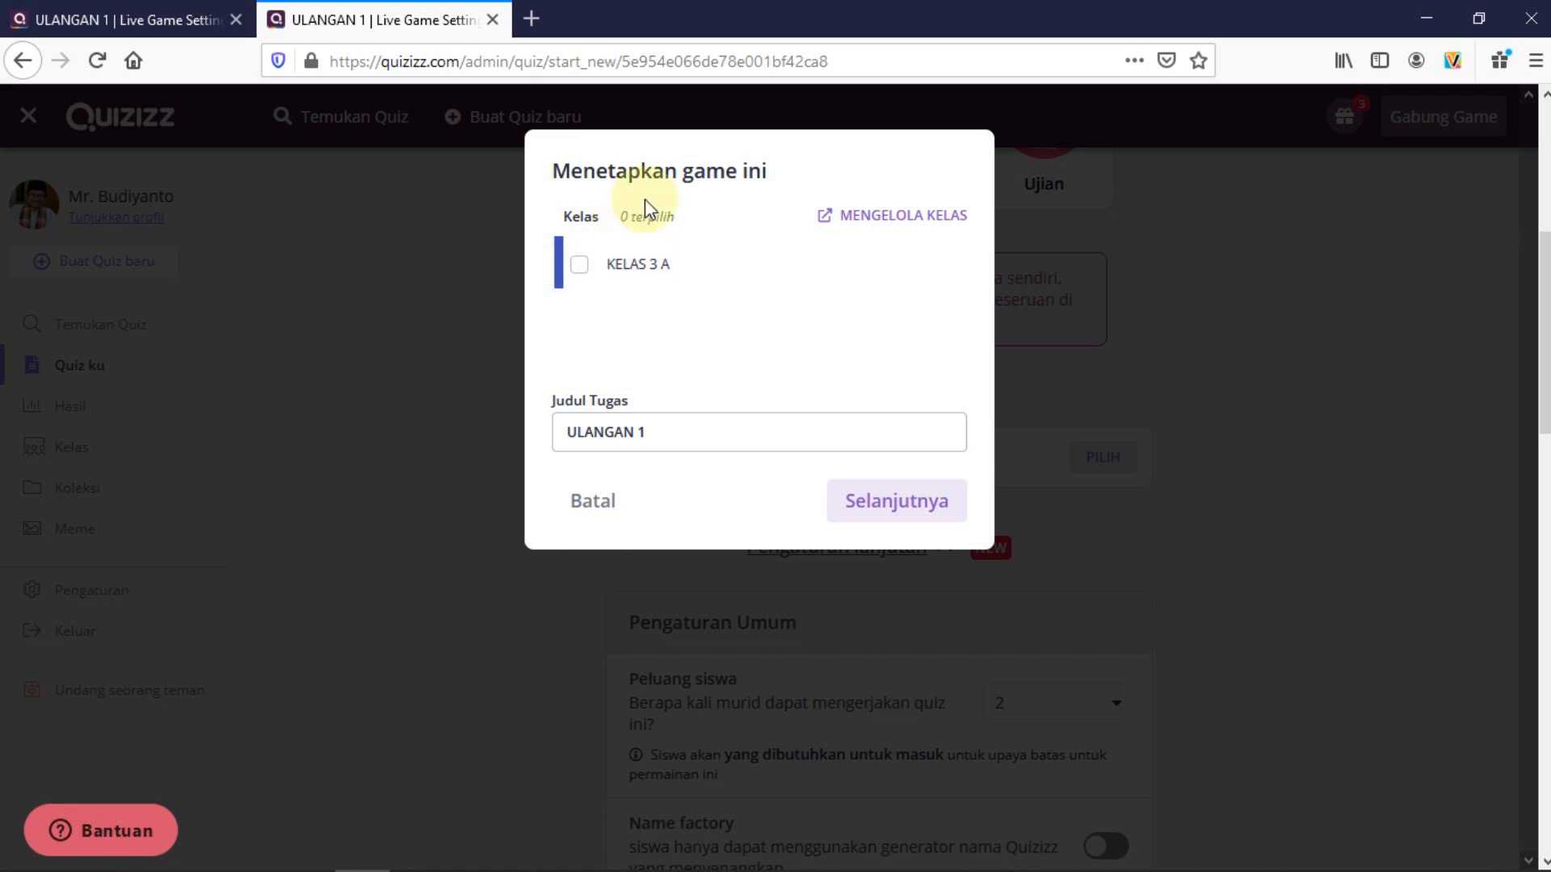
left_click(580, 265)
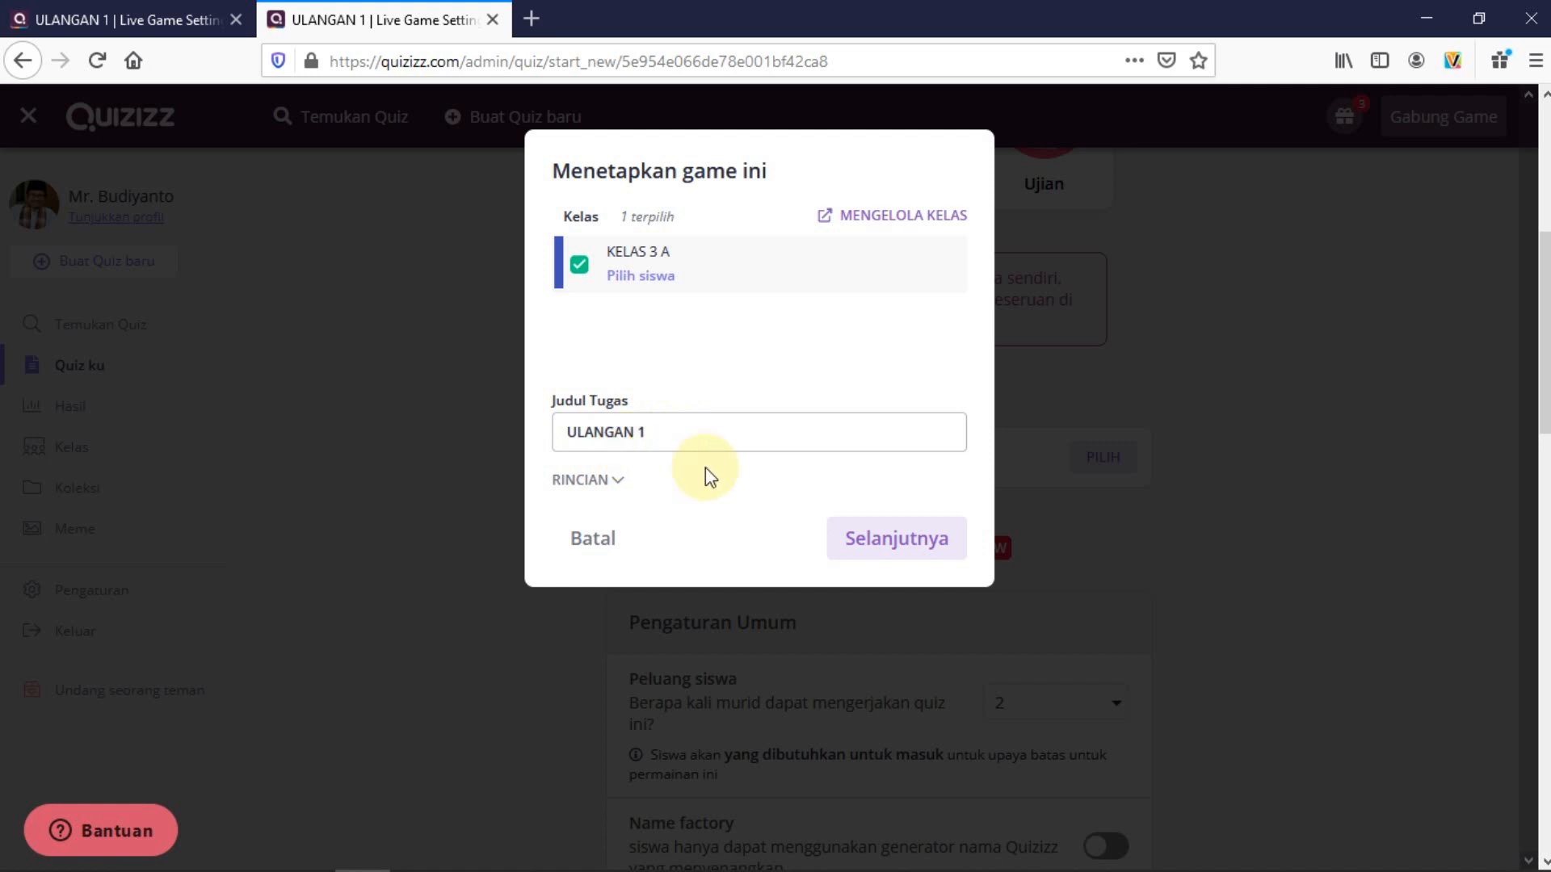
left_click(888, 552)
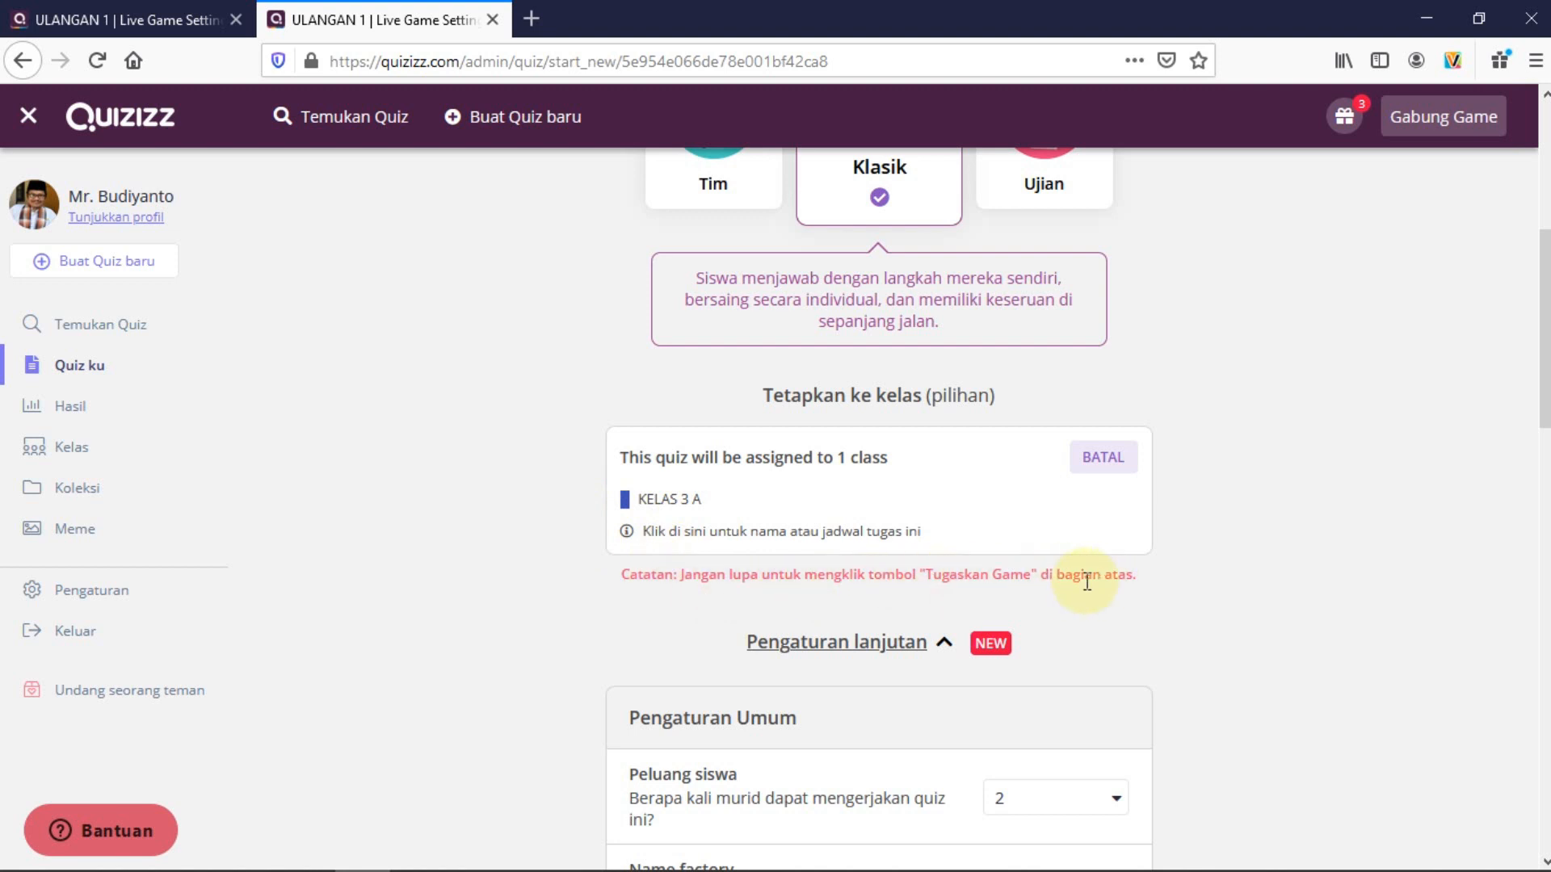
scroll(390, 493, "up", 5)
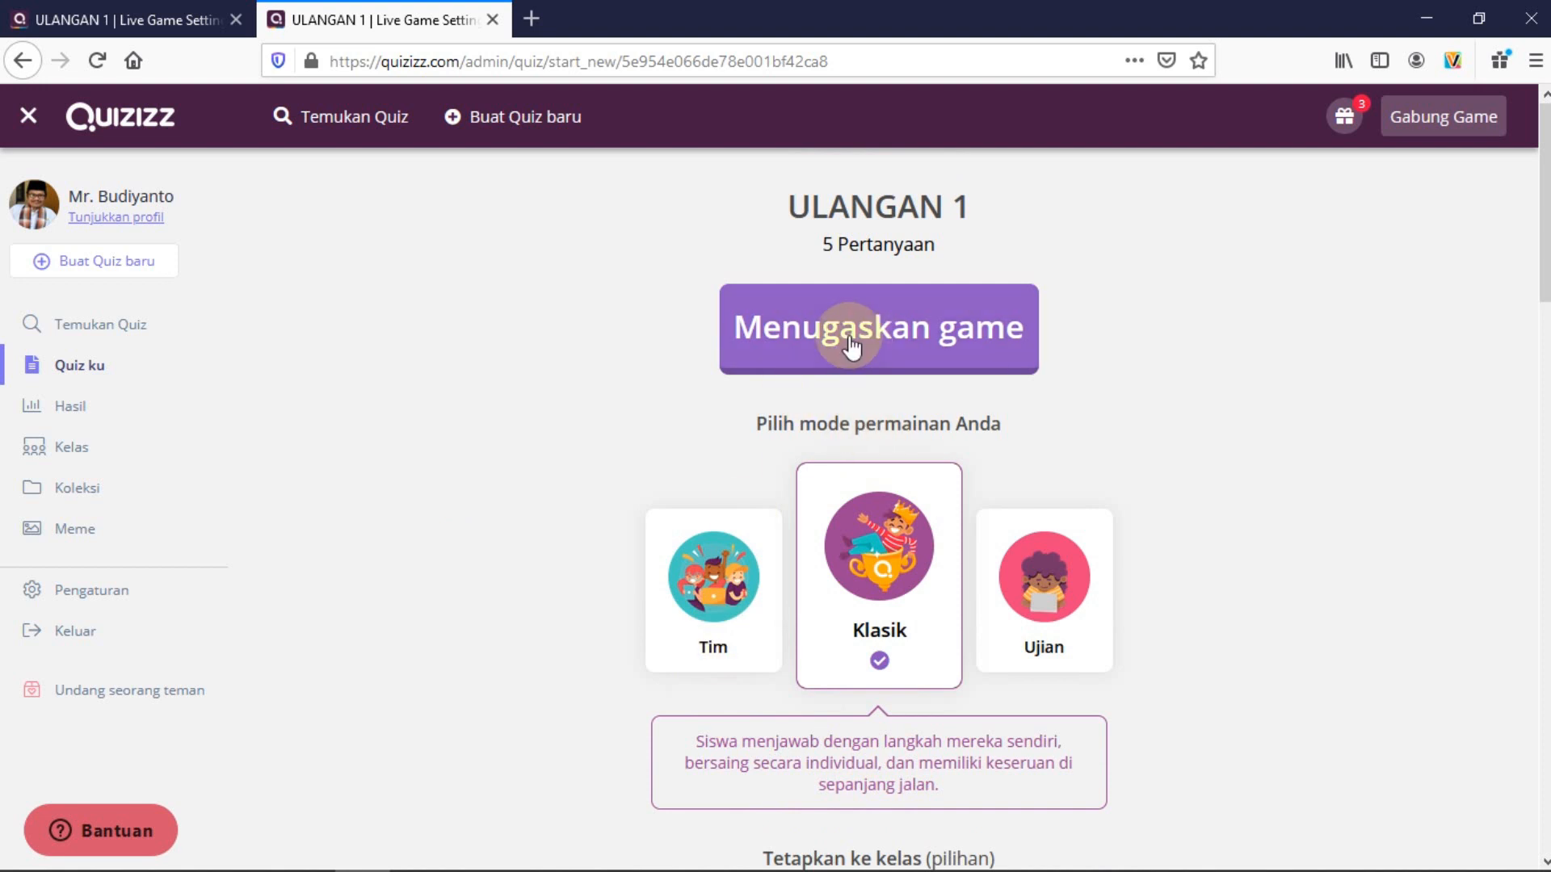
scroll(460, 457, "down", 10)
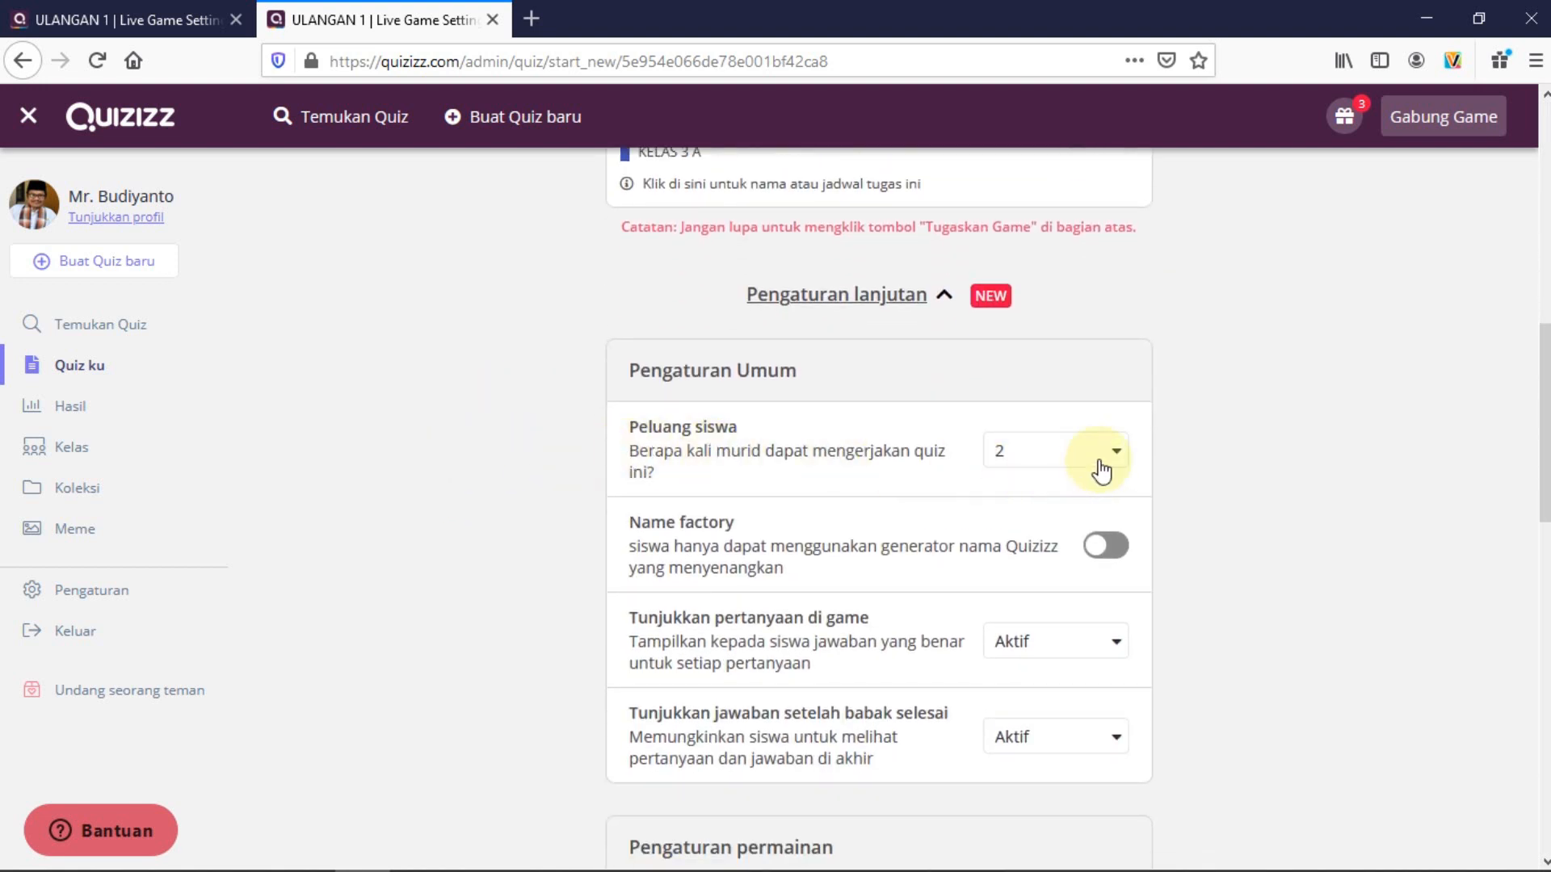
left_click(1106, 467)
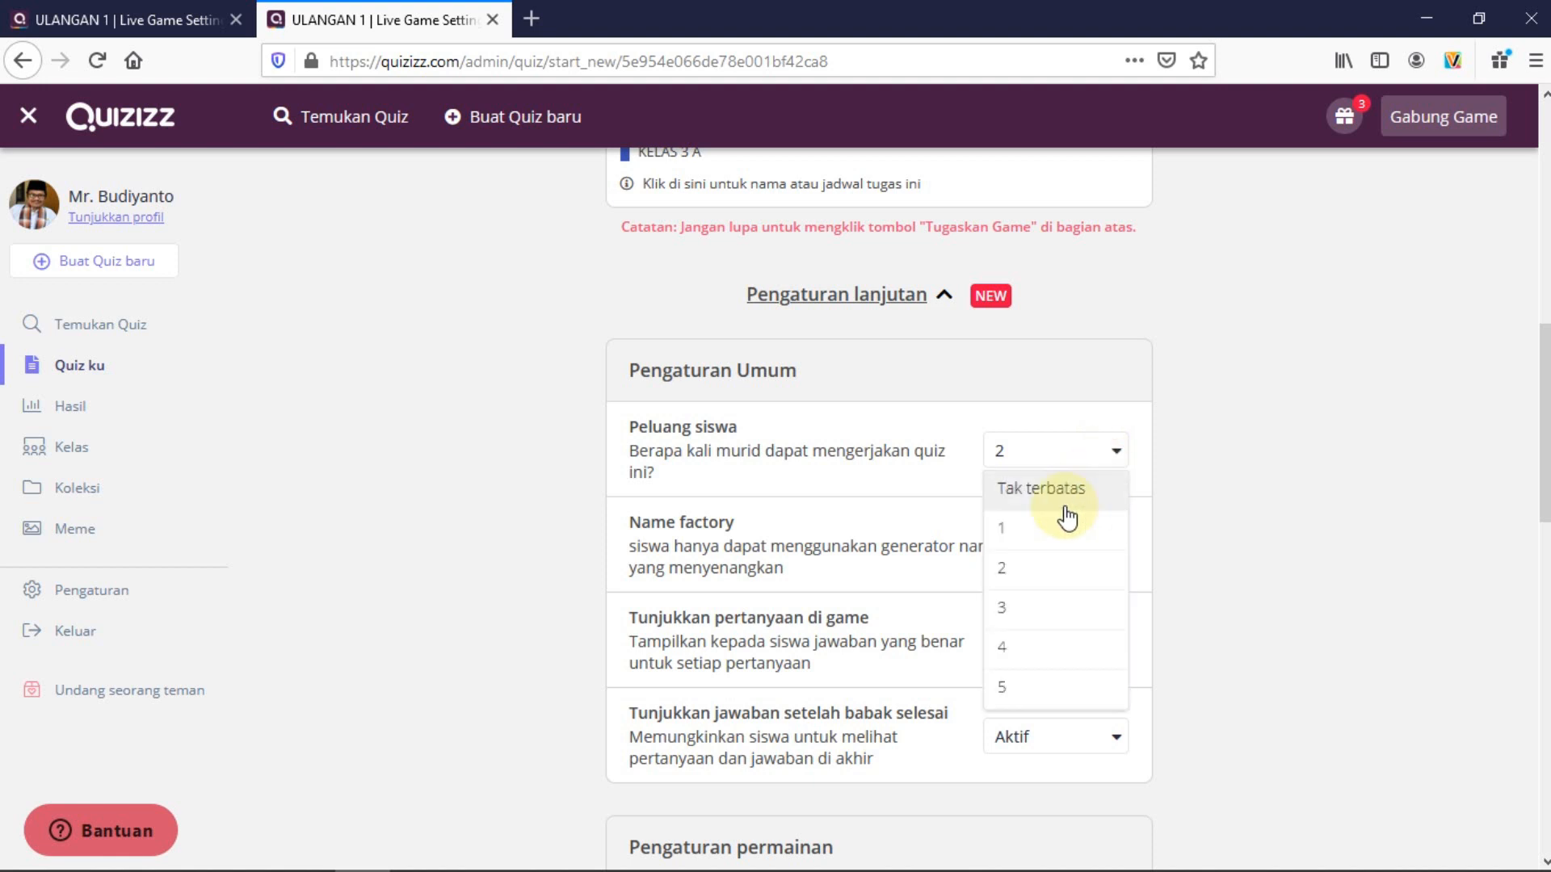
left_click(1016, 529)
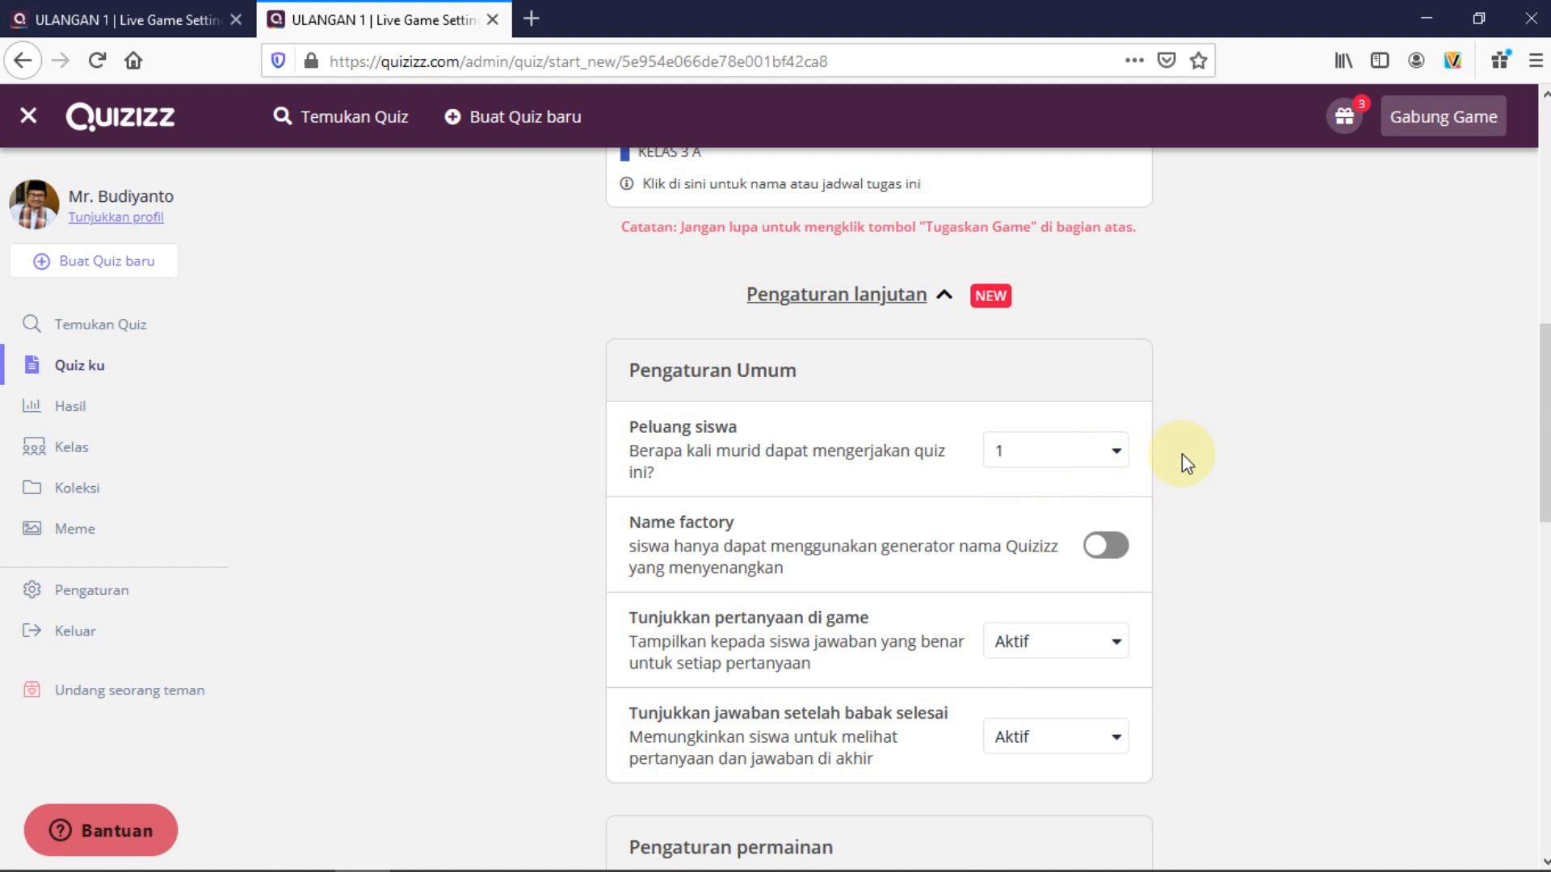
left_click(1121, 458)
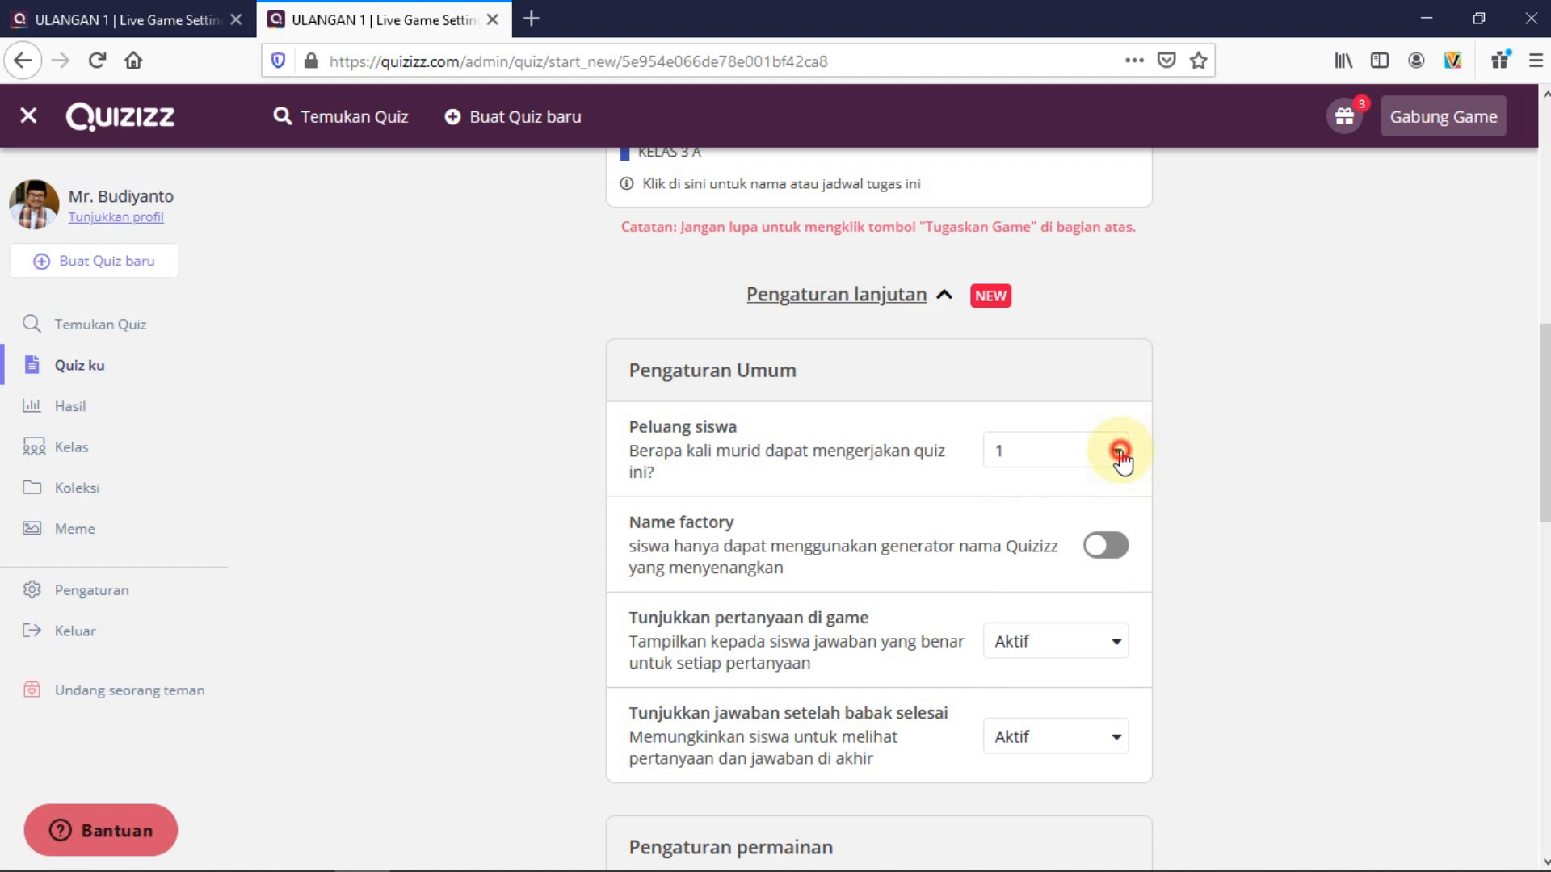
left_click(1013, 569)
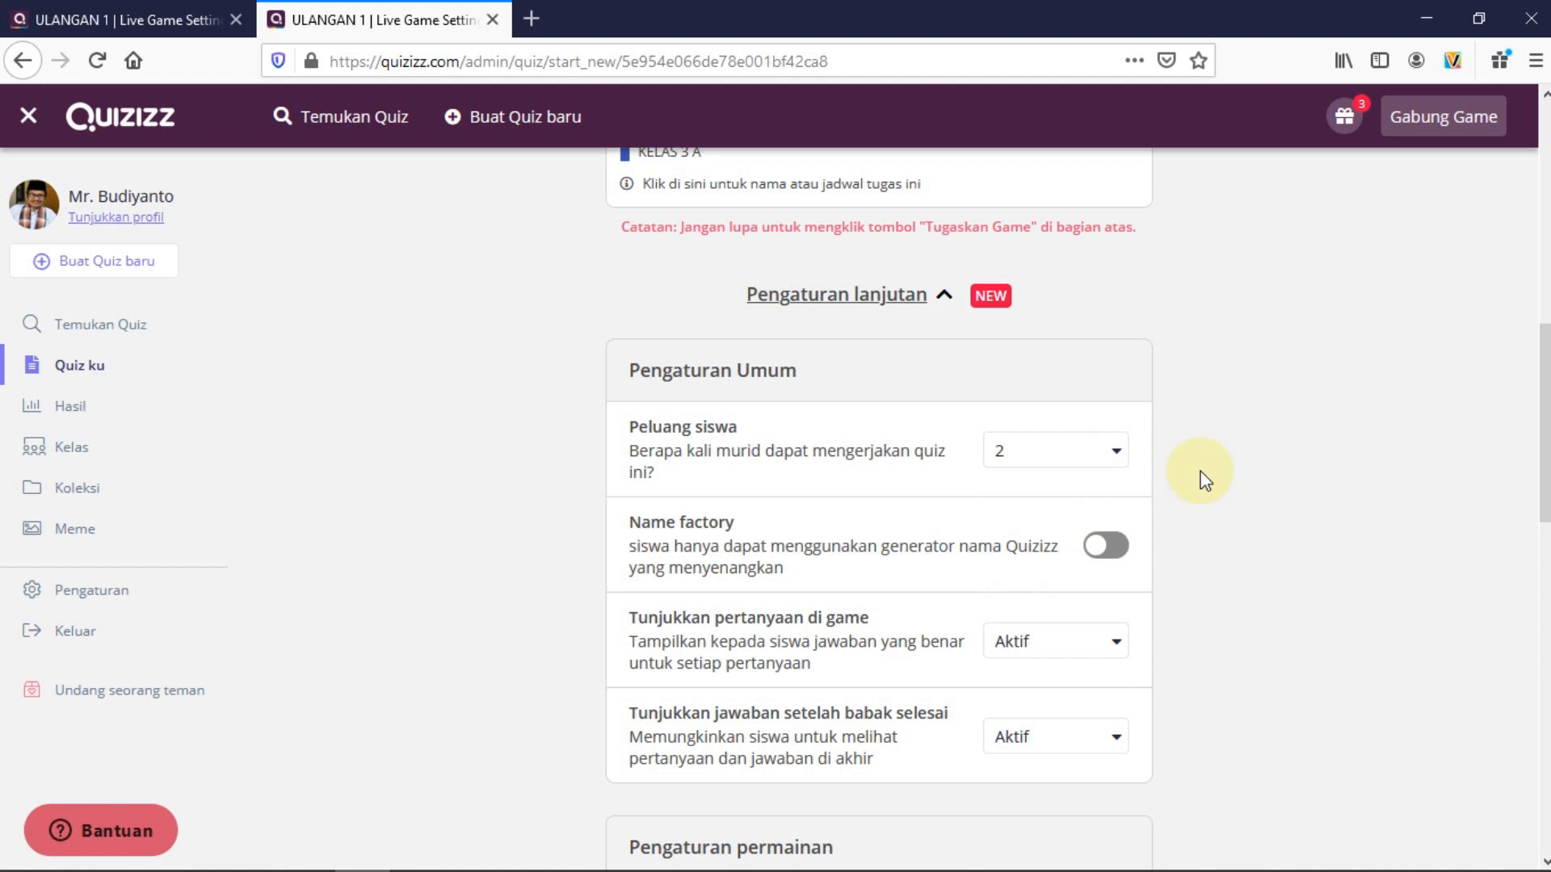
left_click(1119, 454)
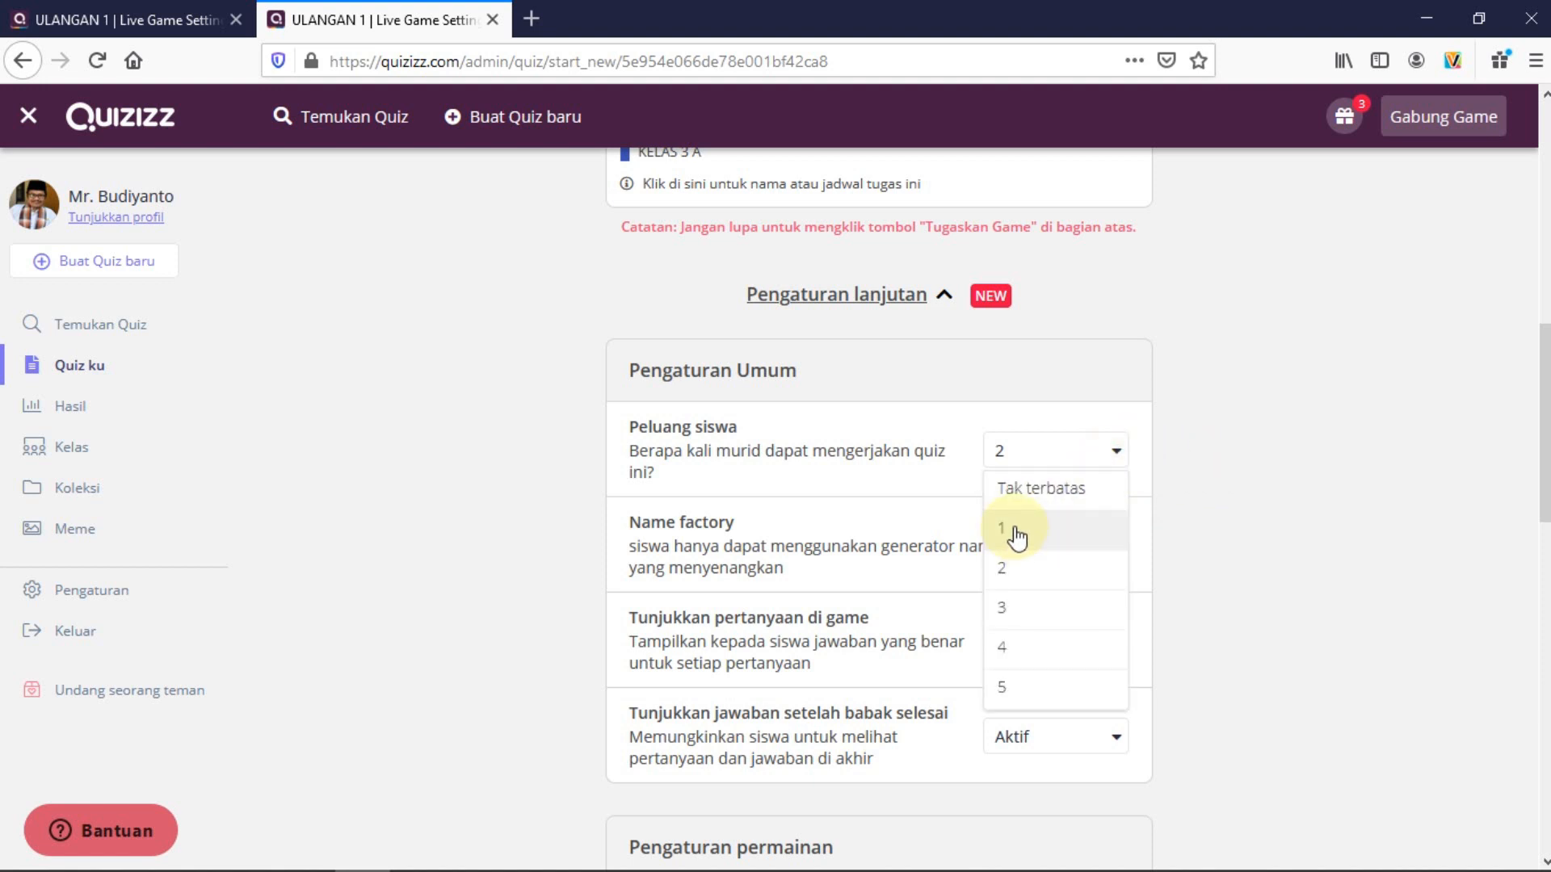
left_click(1045, 487)
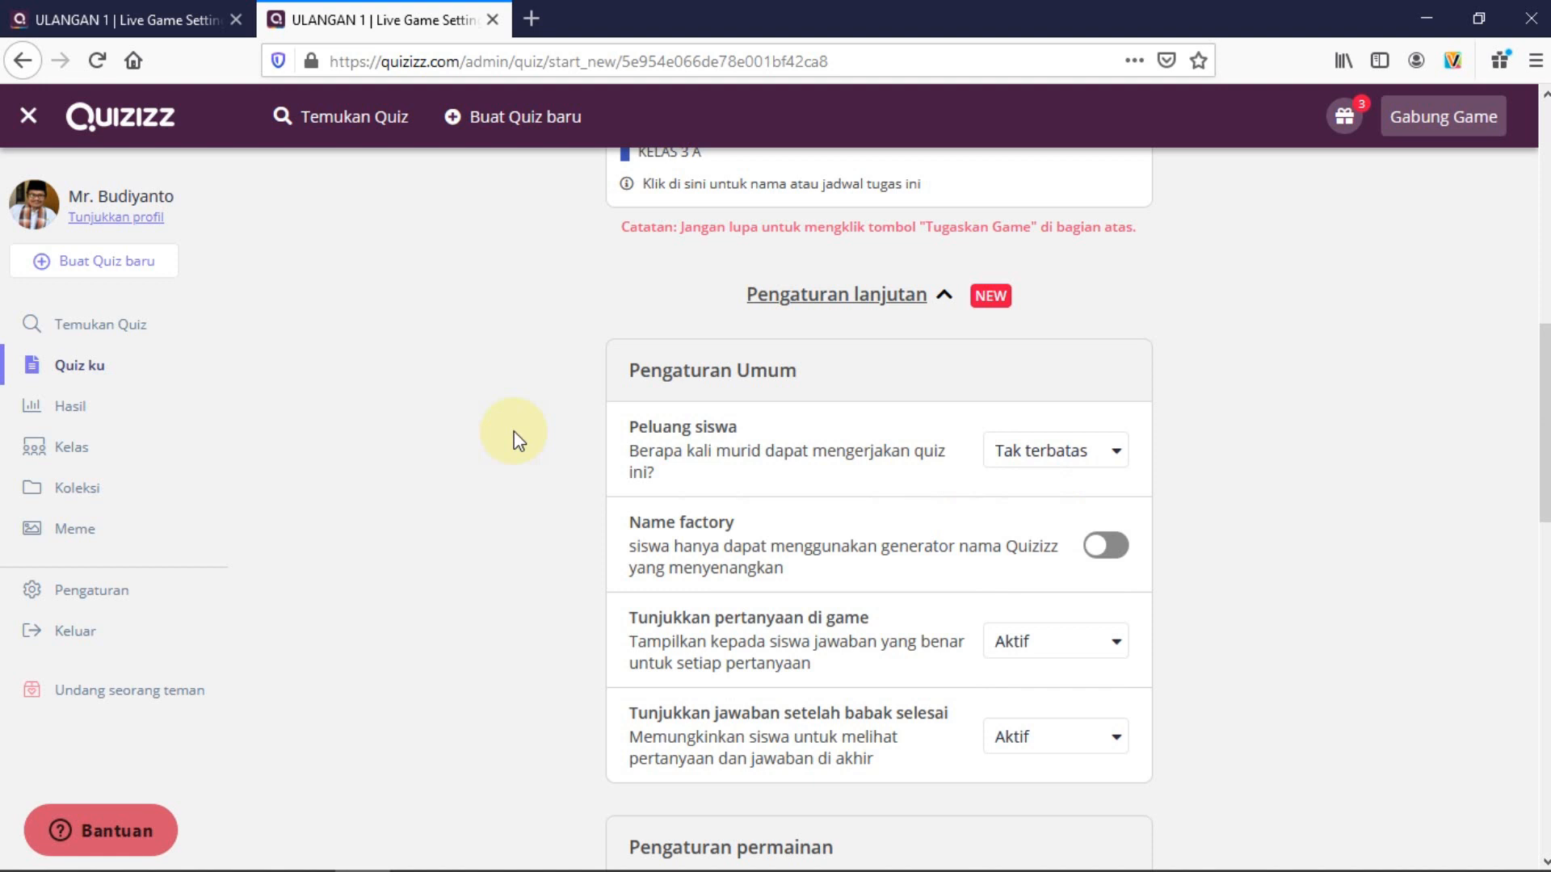
left_click(1118, 456)
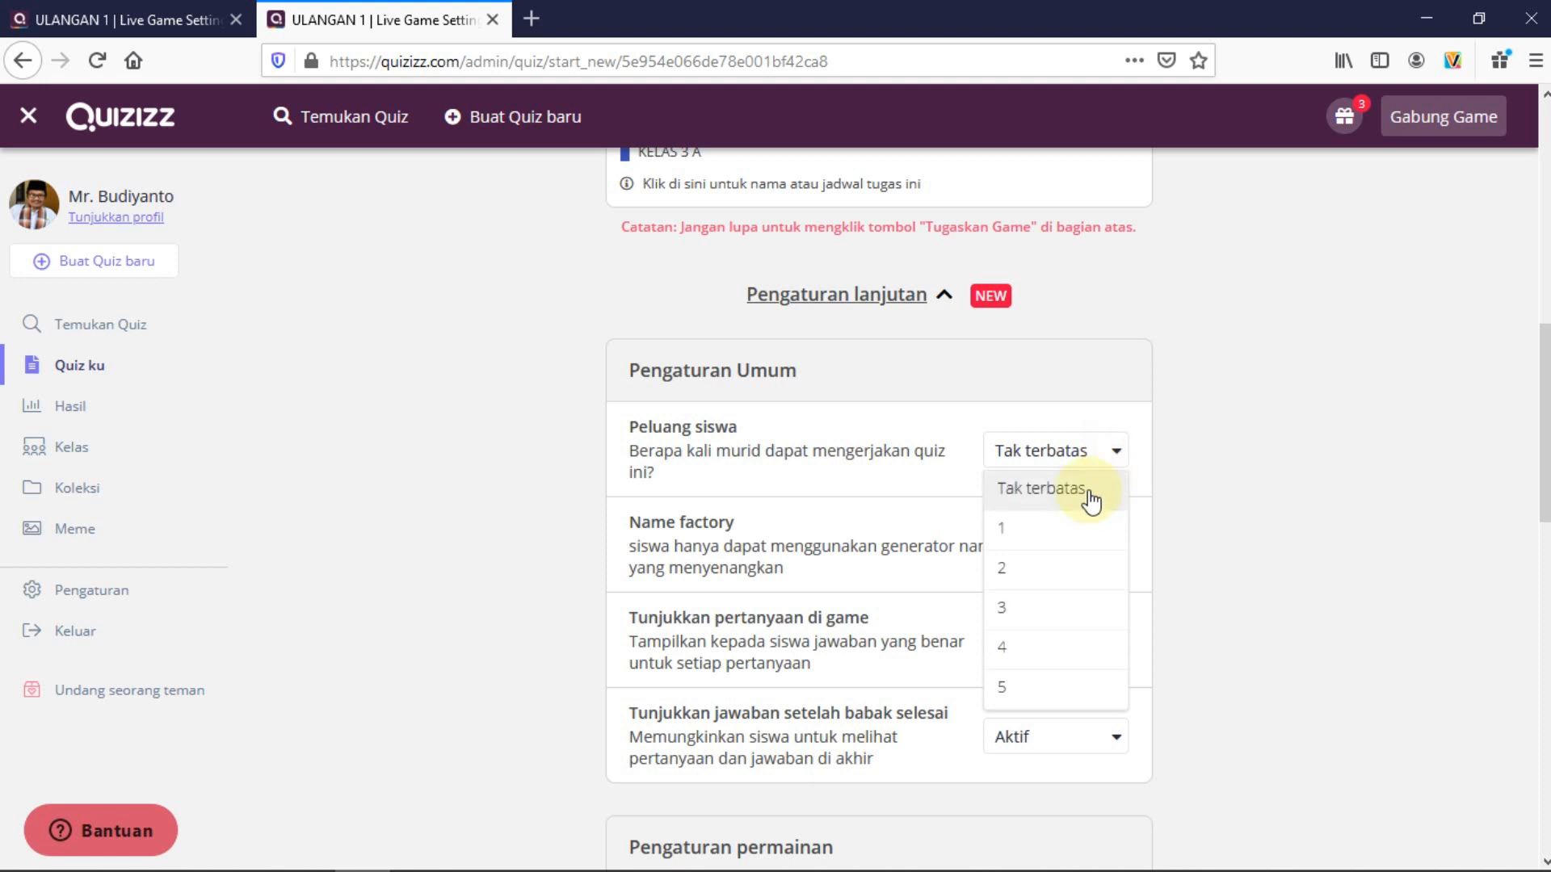
left_click(1014, 530)
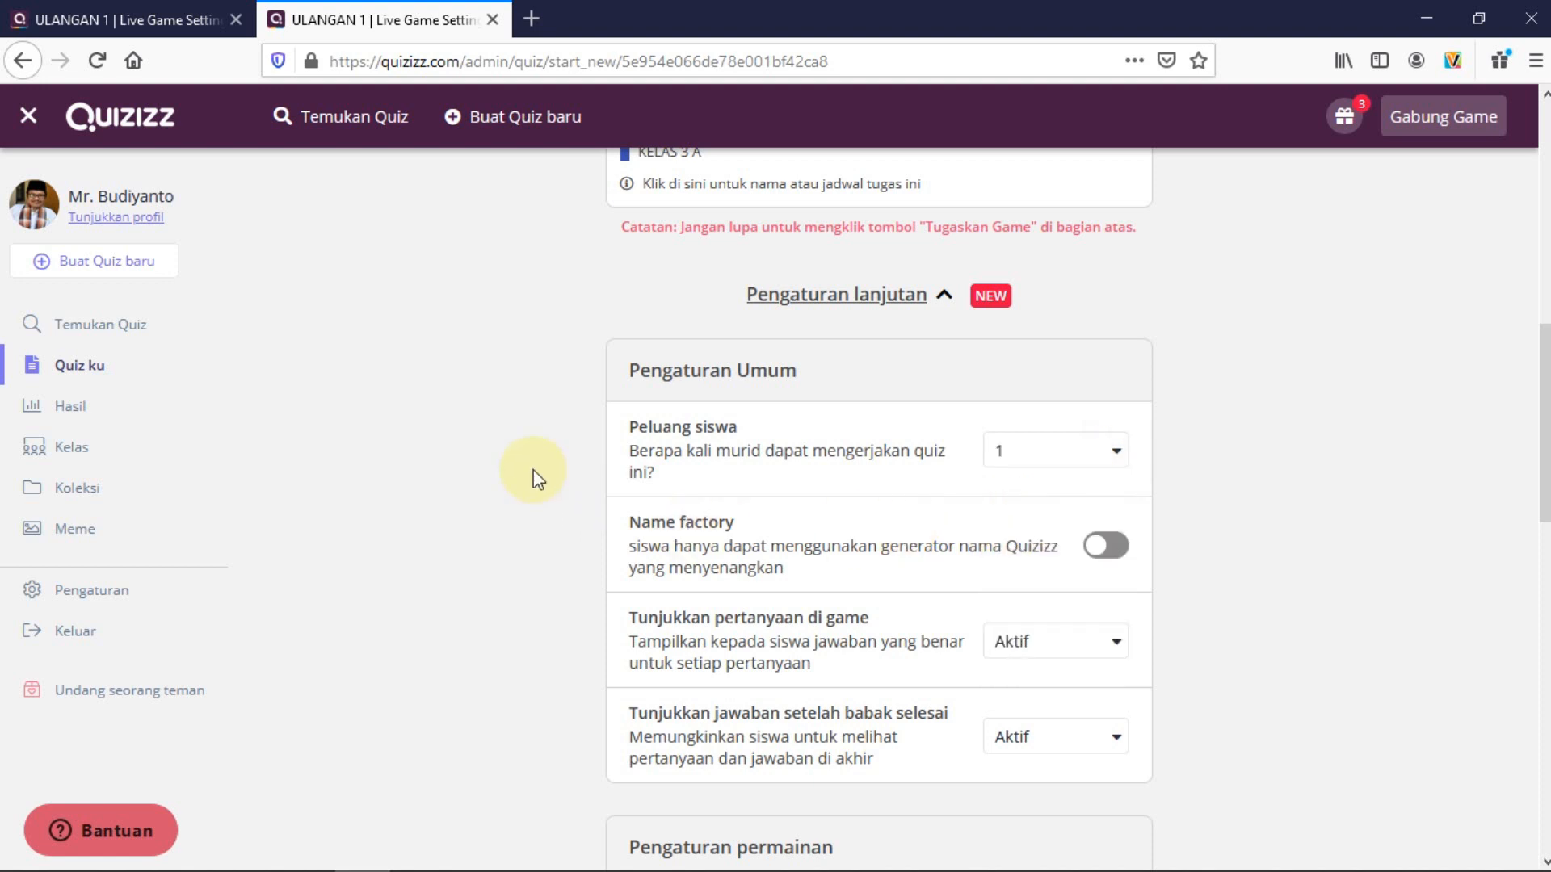
scroll(556, 514, "down", 2)
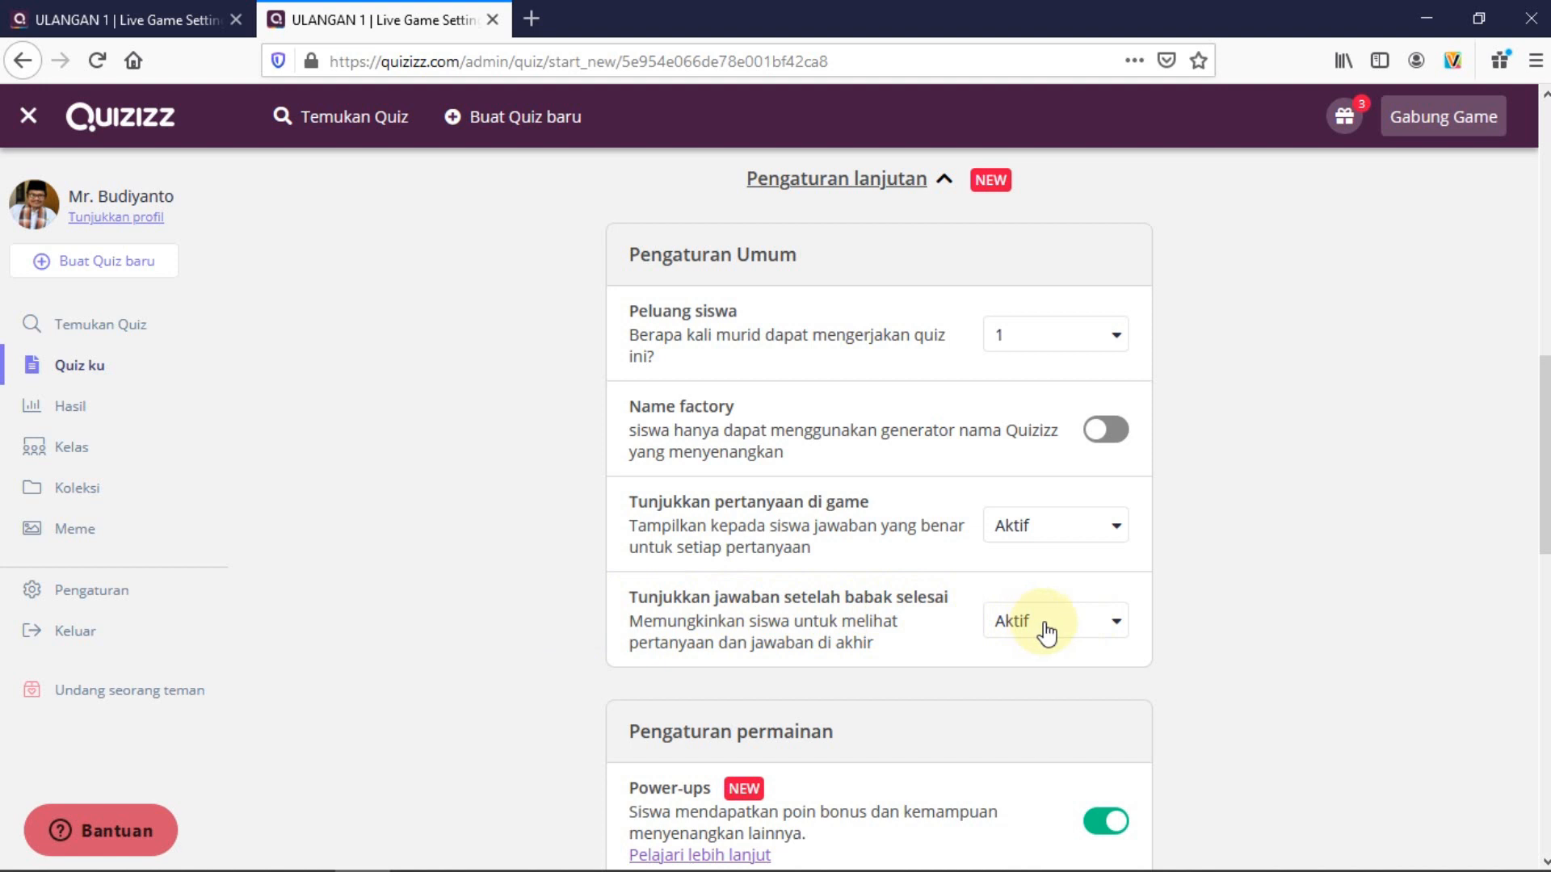
Review the remaining game settings and assign ULANGAN 1 as a live game
scroll(1050, 630, "down", 5)
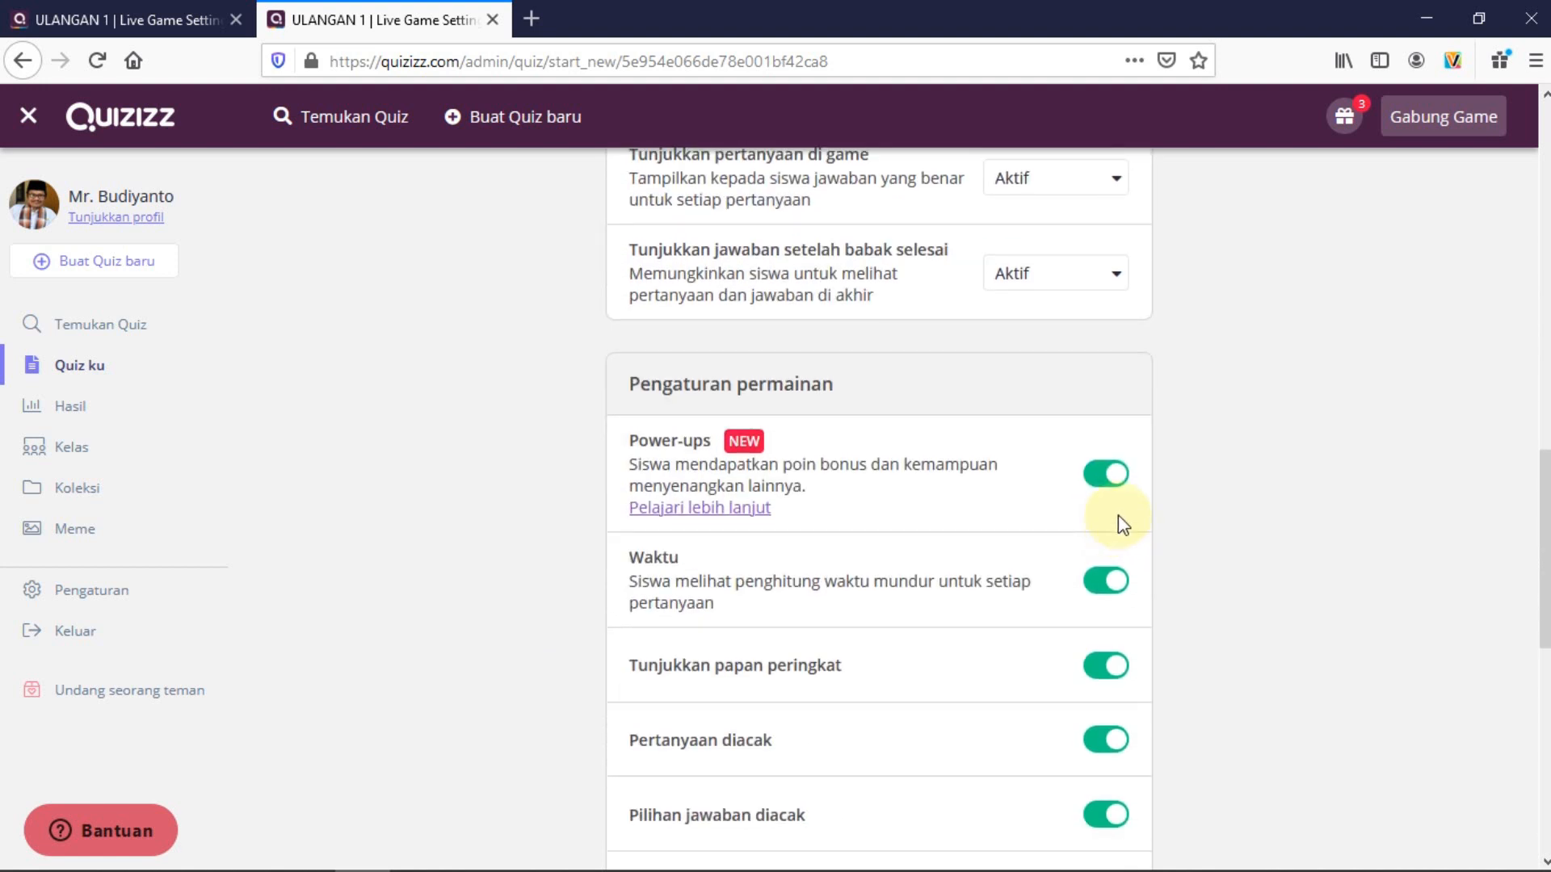
scroll(1147, 678, "down", 8)
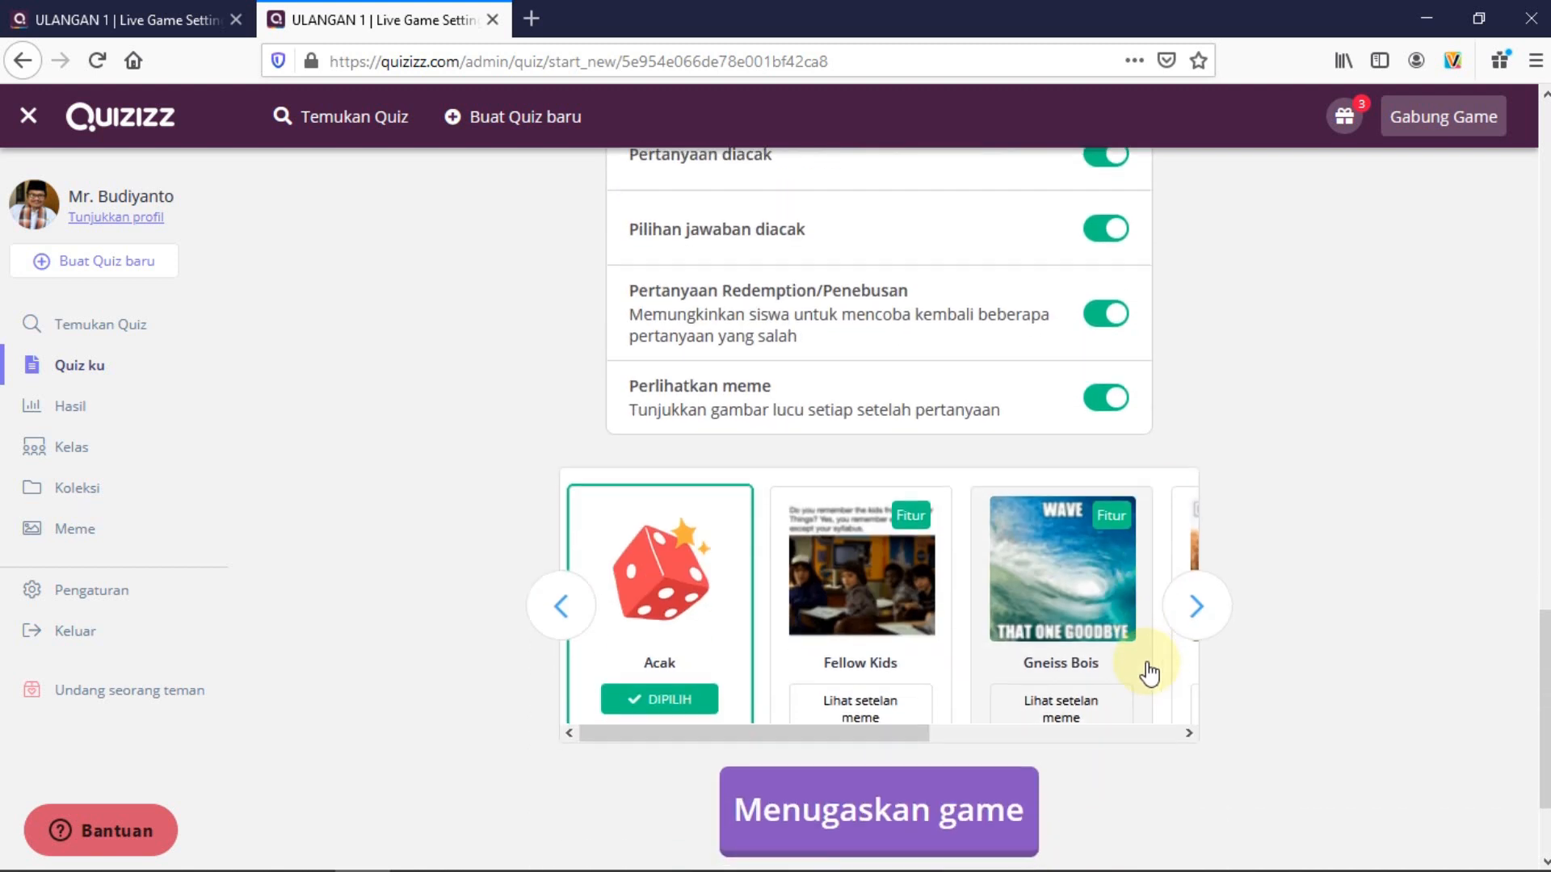
scroll(1131, 662, "down", 2)
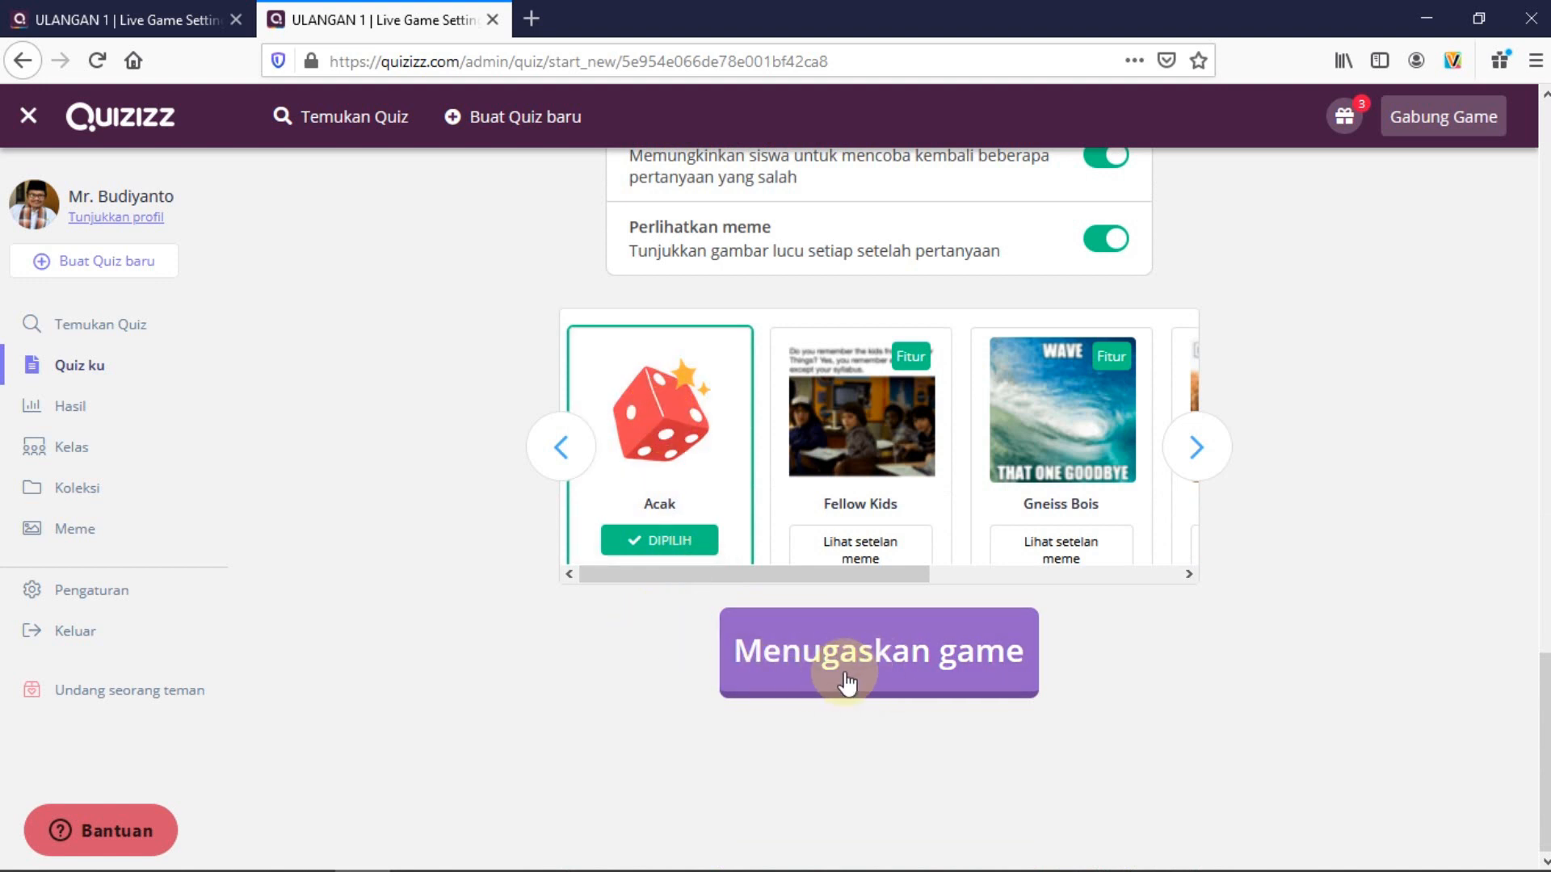
scroll(469, 647, "up", 3)
scroll(465, 646, "up", 10)
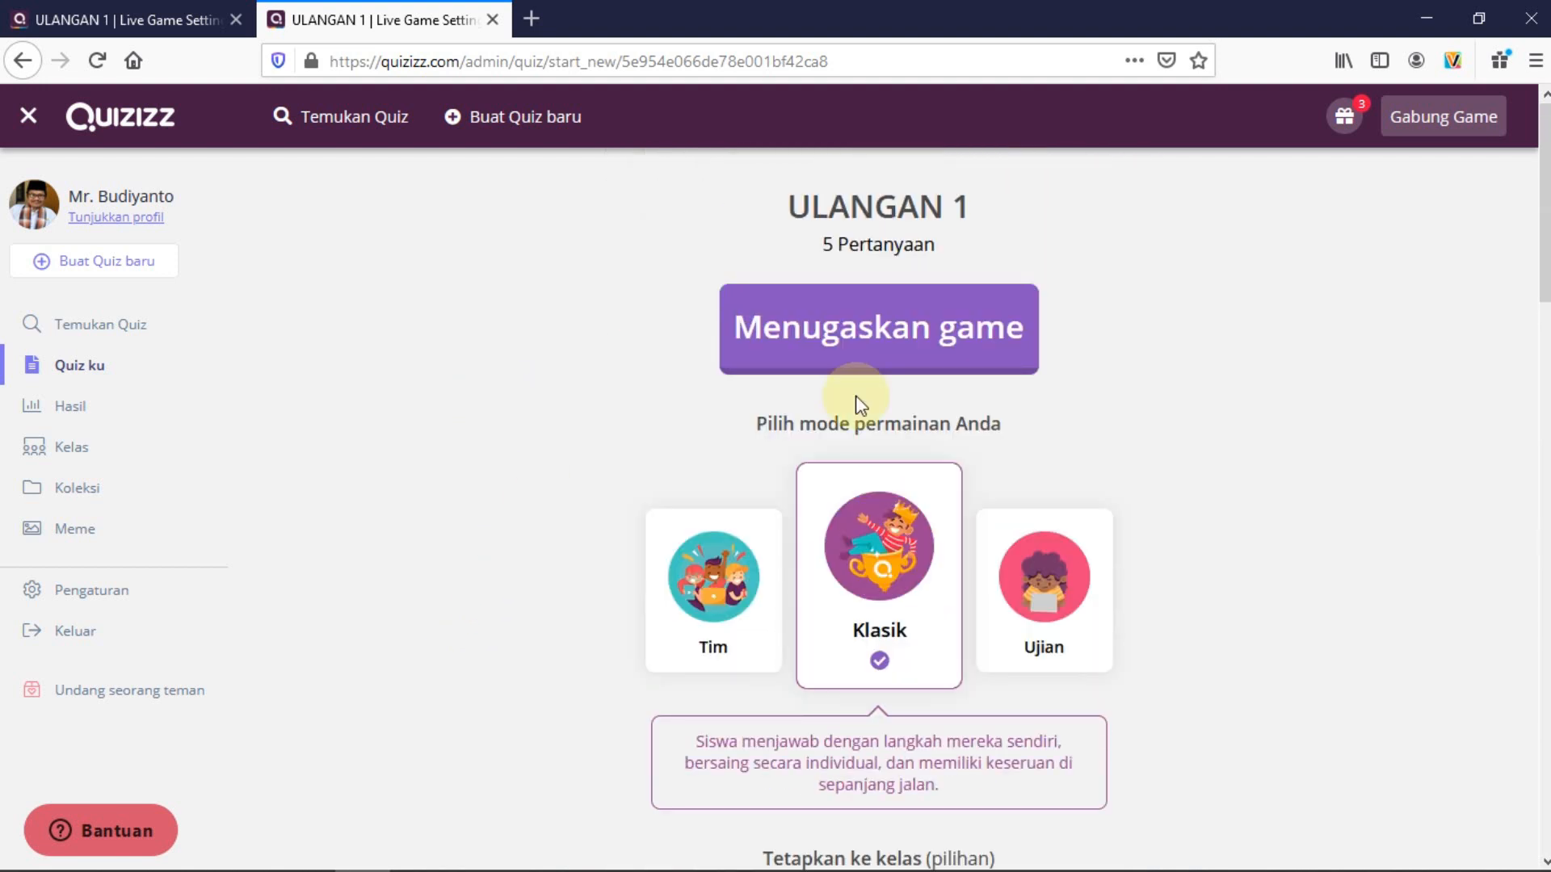
left_click(871, 345)
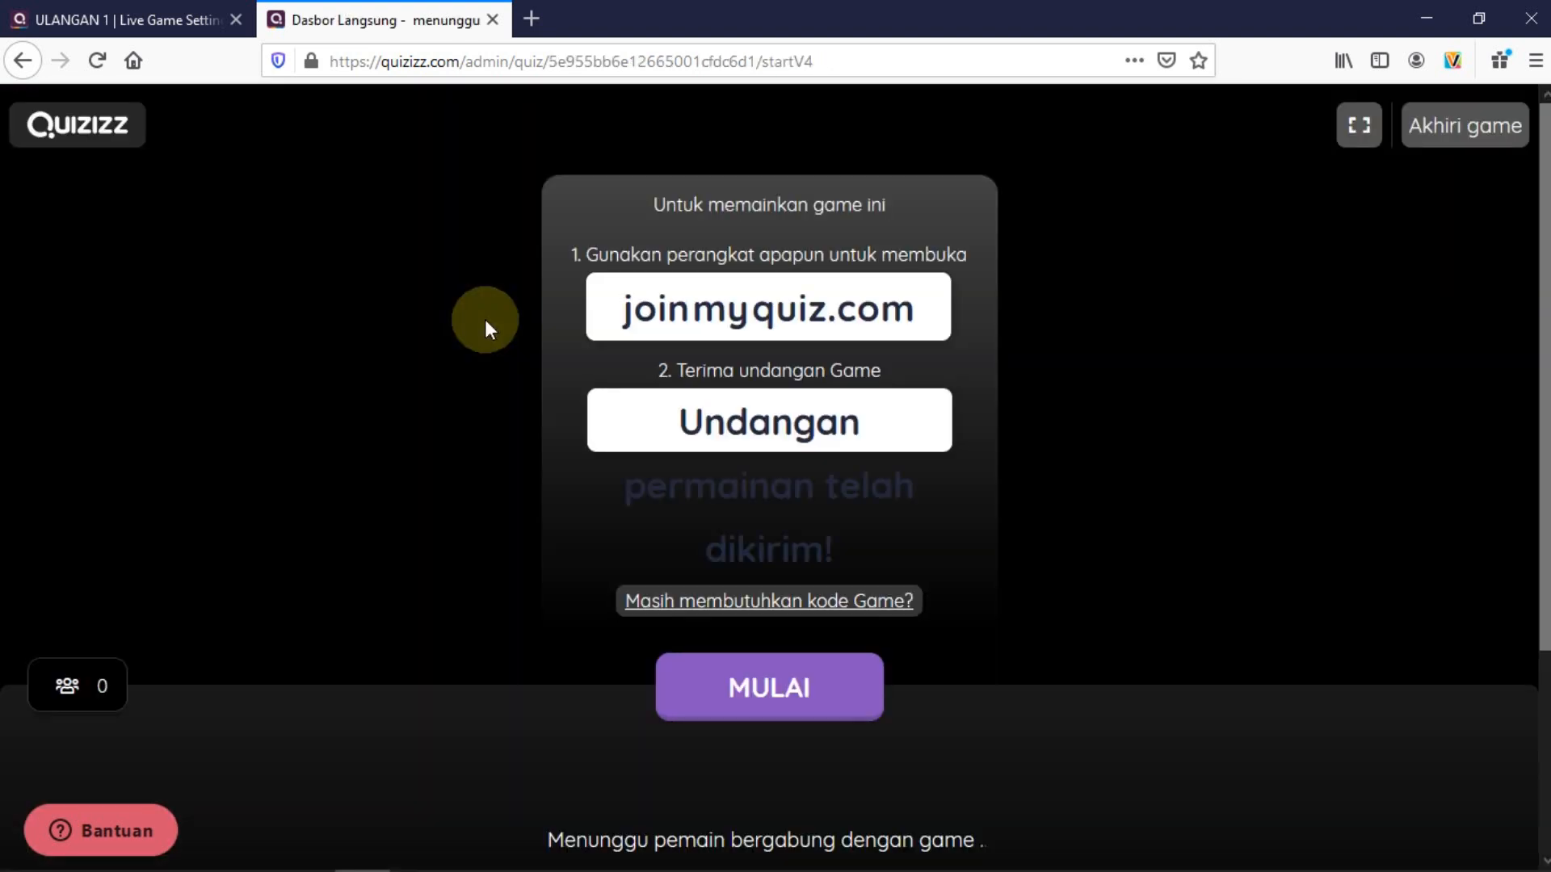
Look over the joinmyquiz.com lobby and display the student game code
scroll(485, 321, "down", 3)
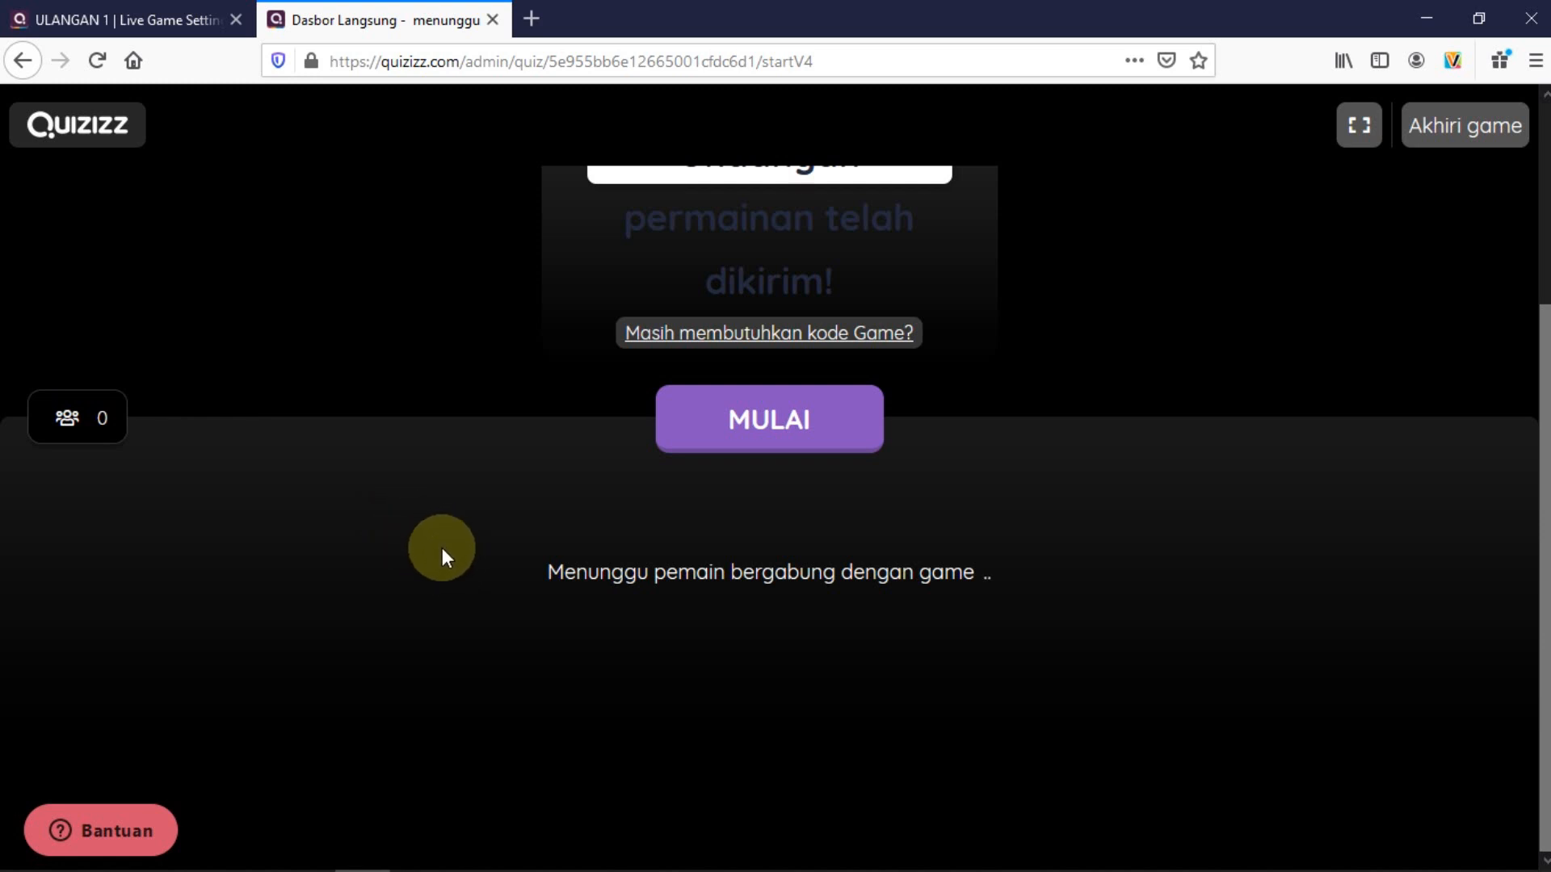
scroll(442, 548, "up", 3)
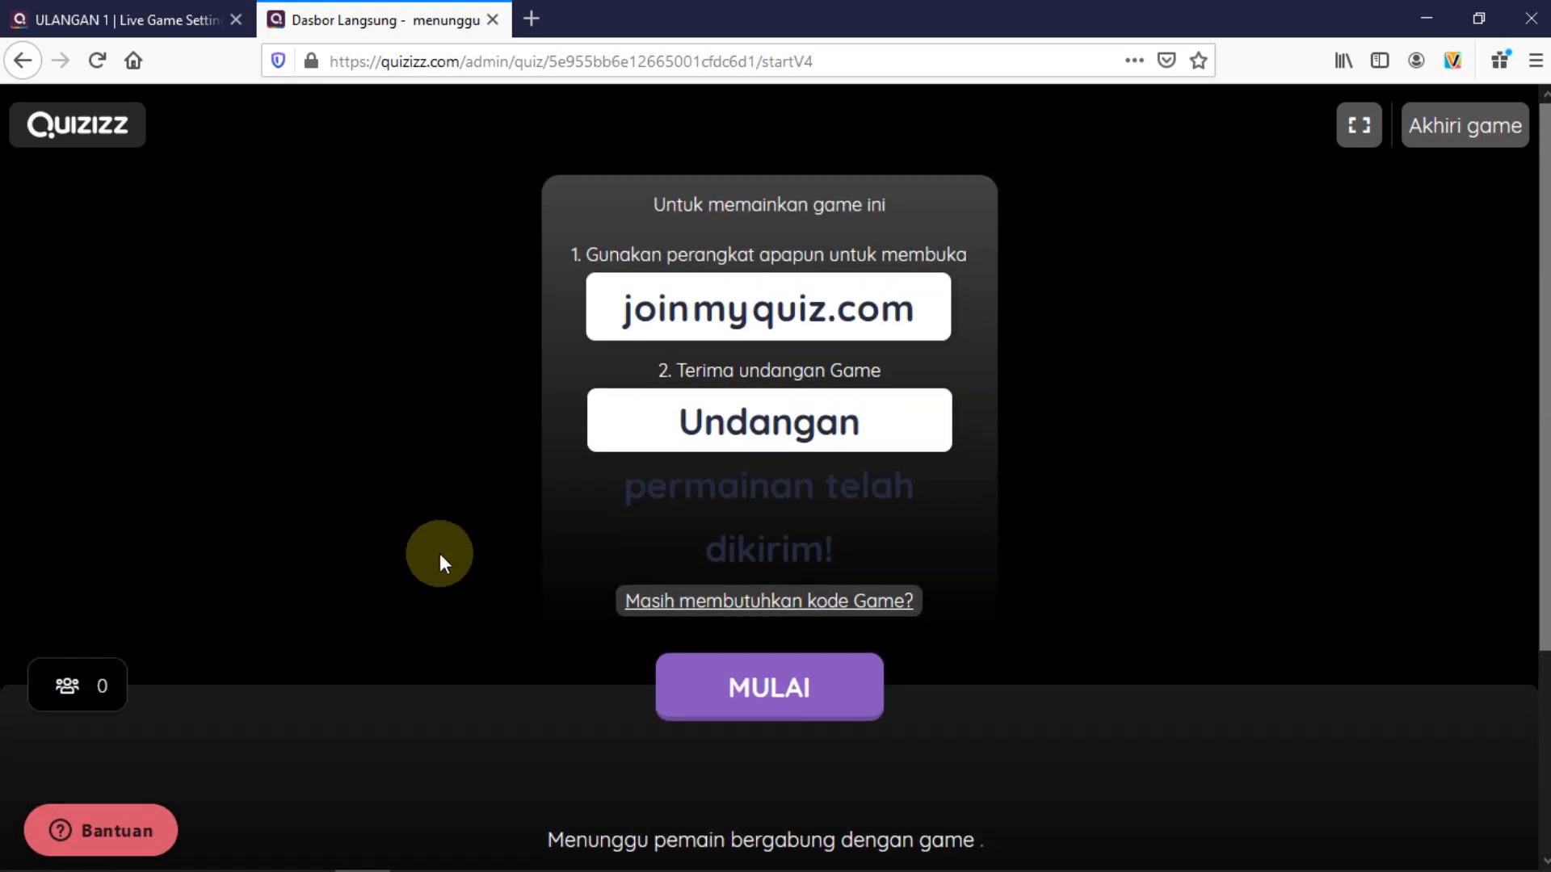
scroll(440, 554, "down", 2)
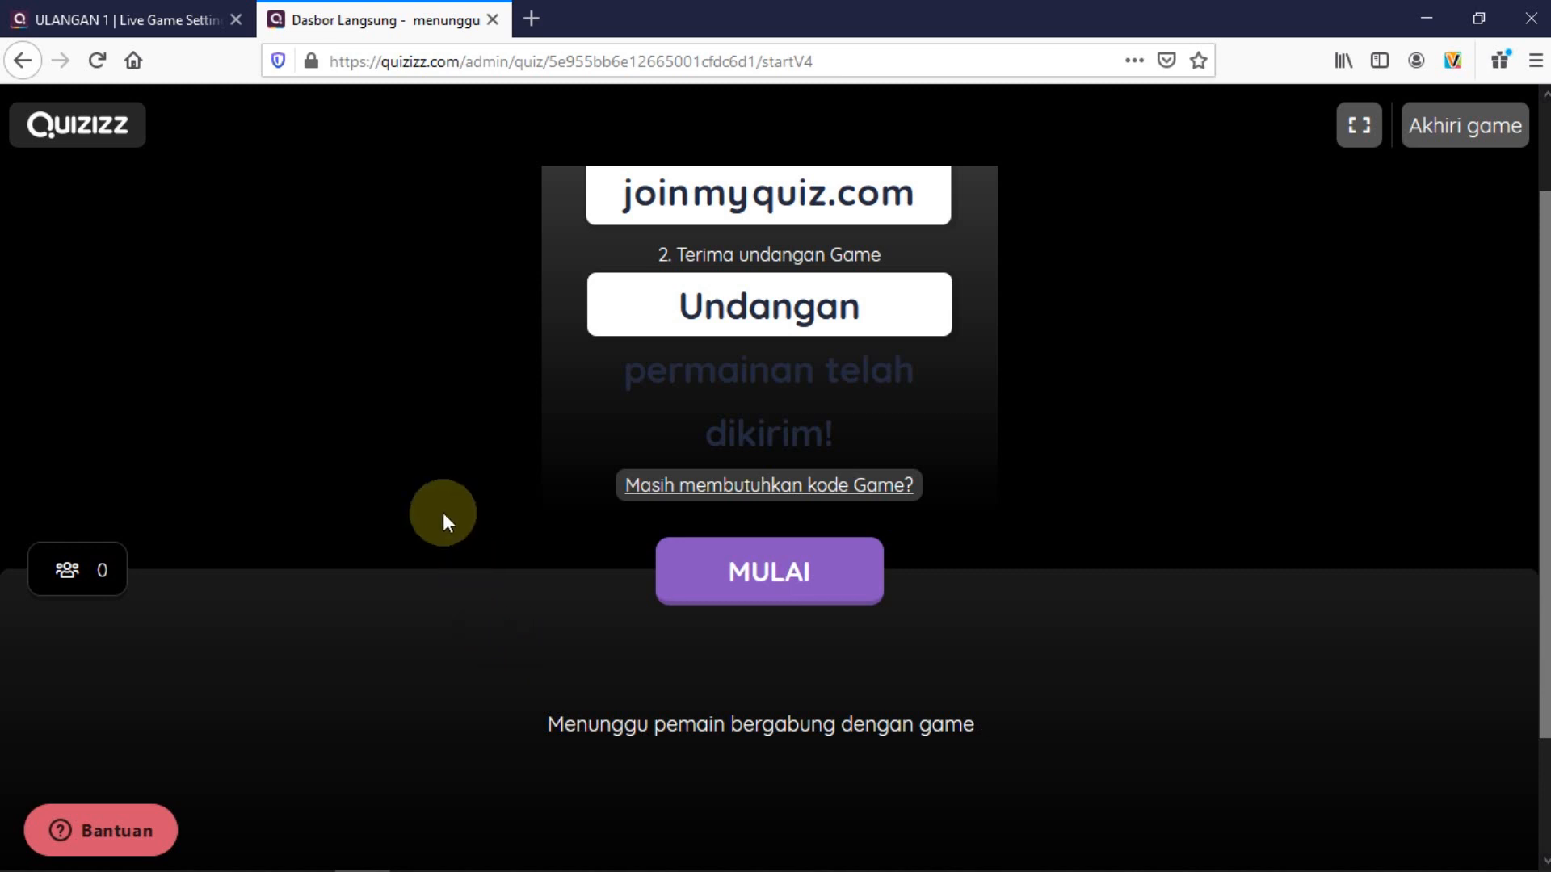
scroll(411, 362, "up", 2)
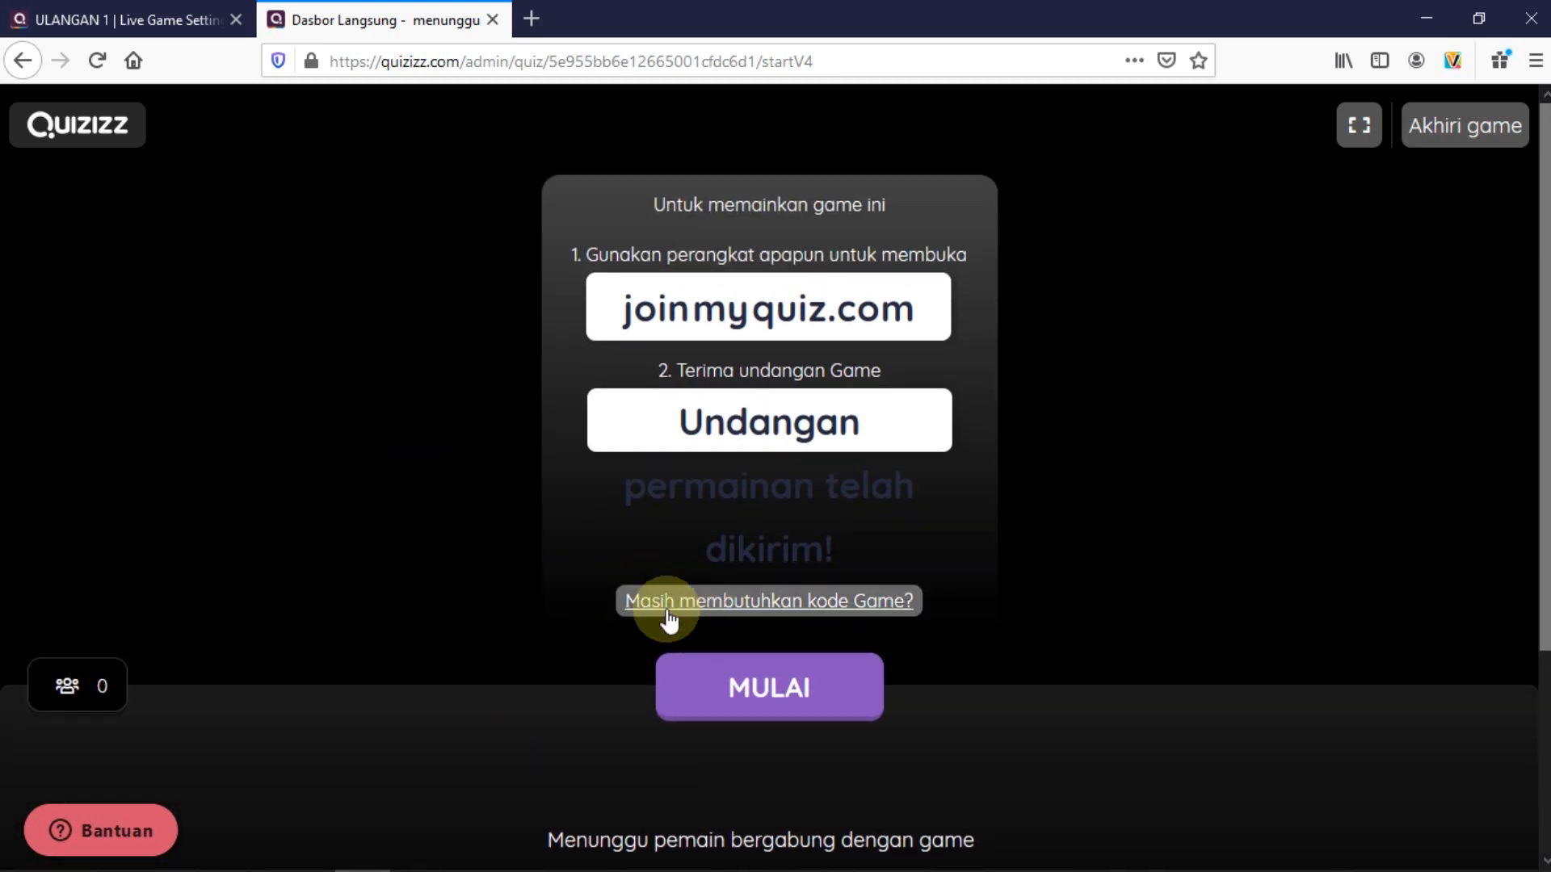
left_click(847, 597)
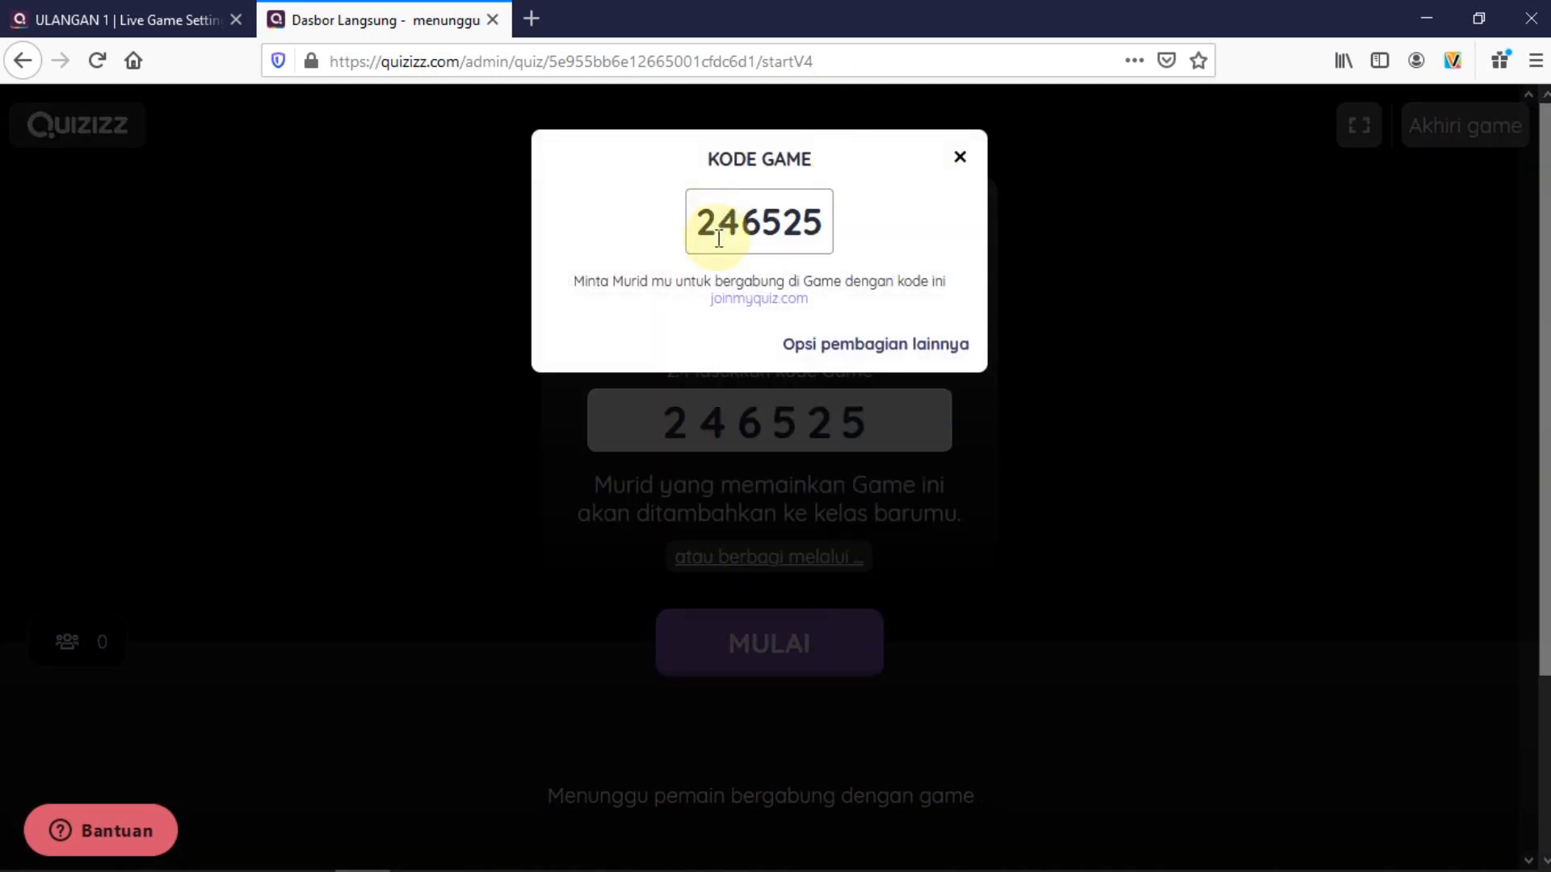
Copy the game code 246525 and close the code dialog
left_click_drag(704, 222, 814, 231)
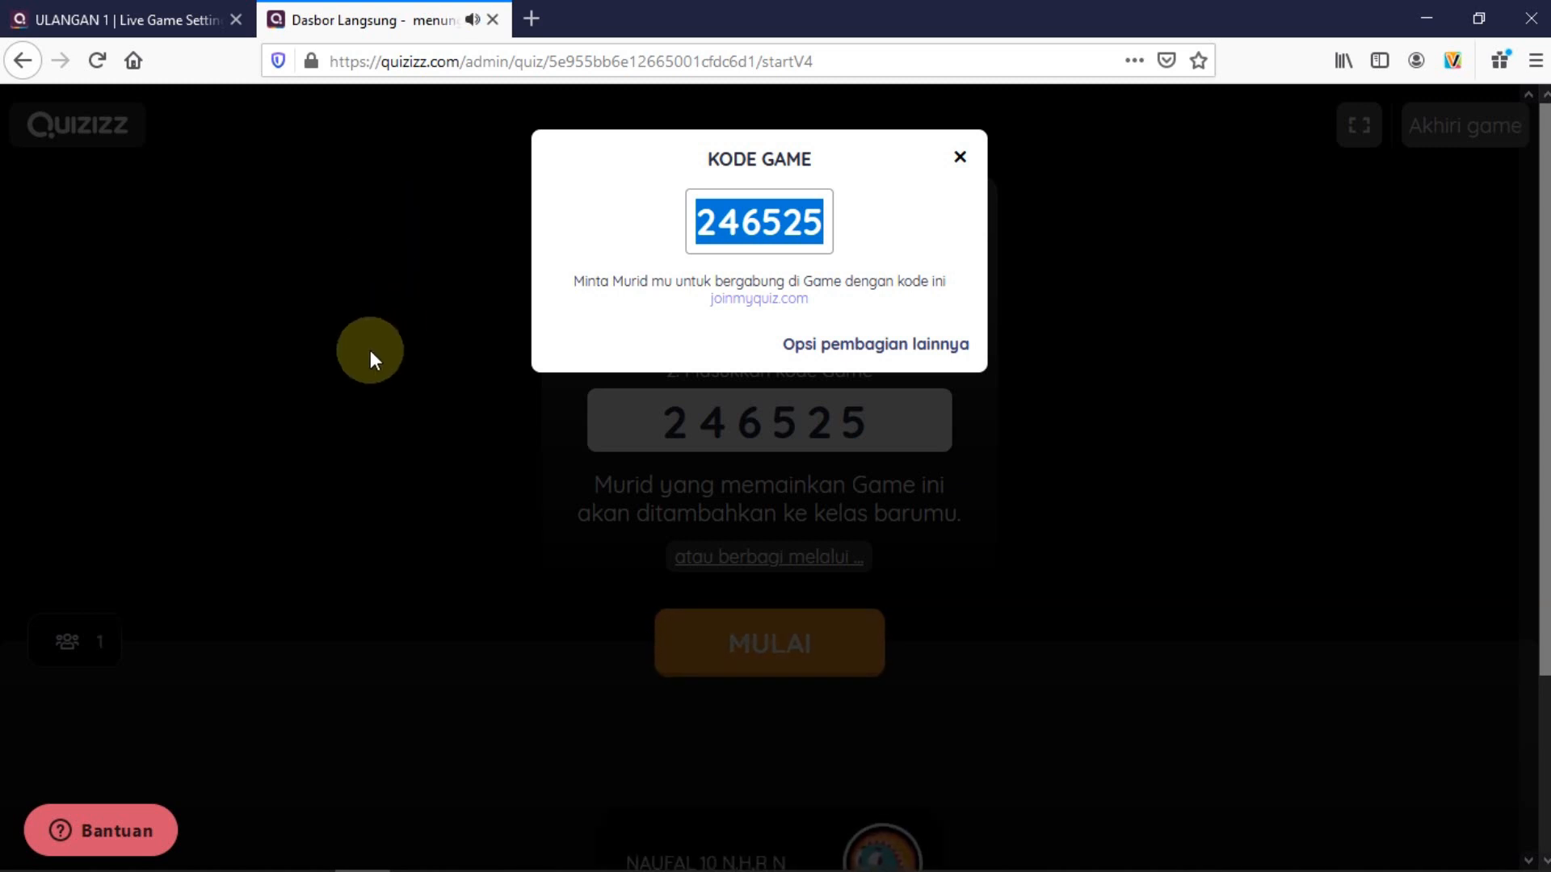
scroll(370, 371, "down", 2)
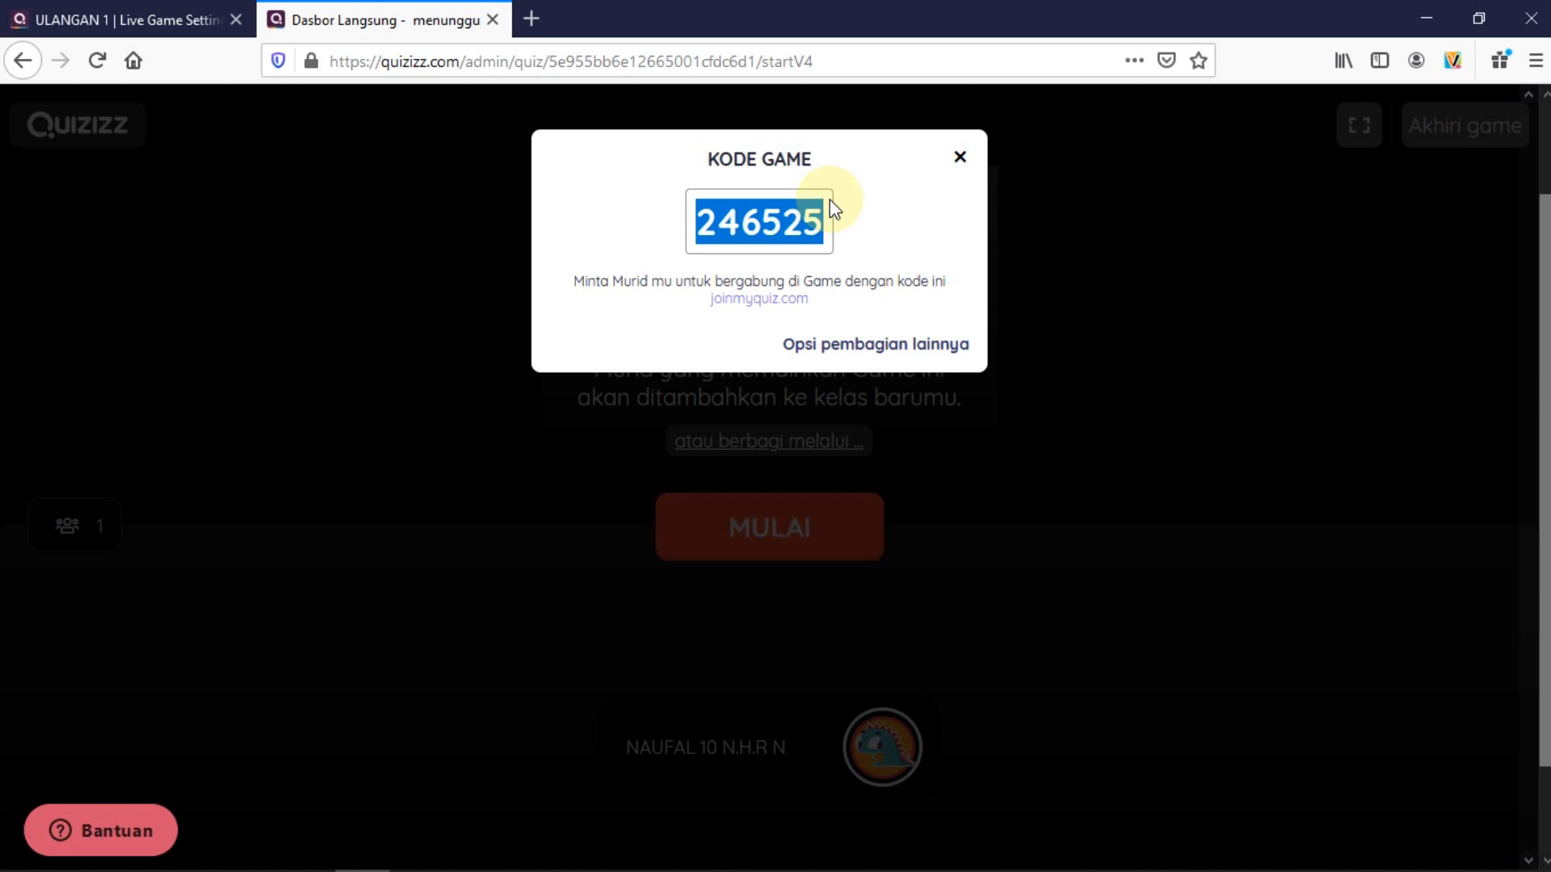
right_click(772, 234)
left_click(861, 244)
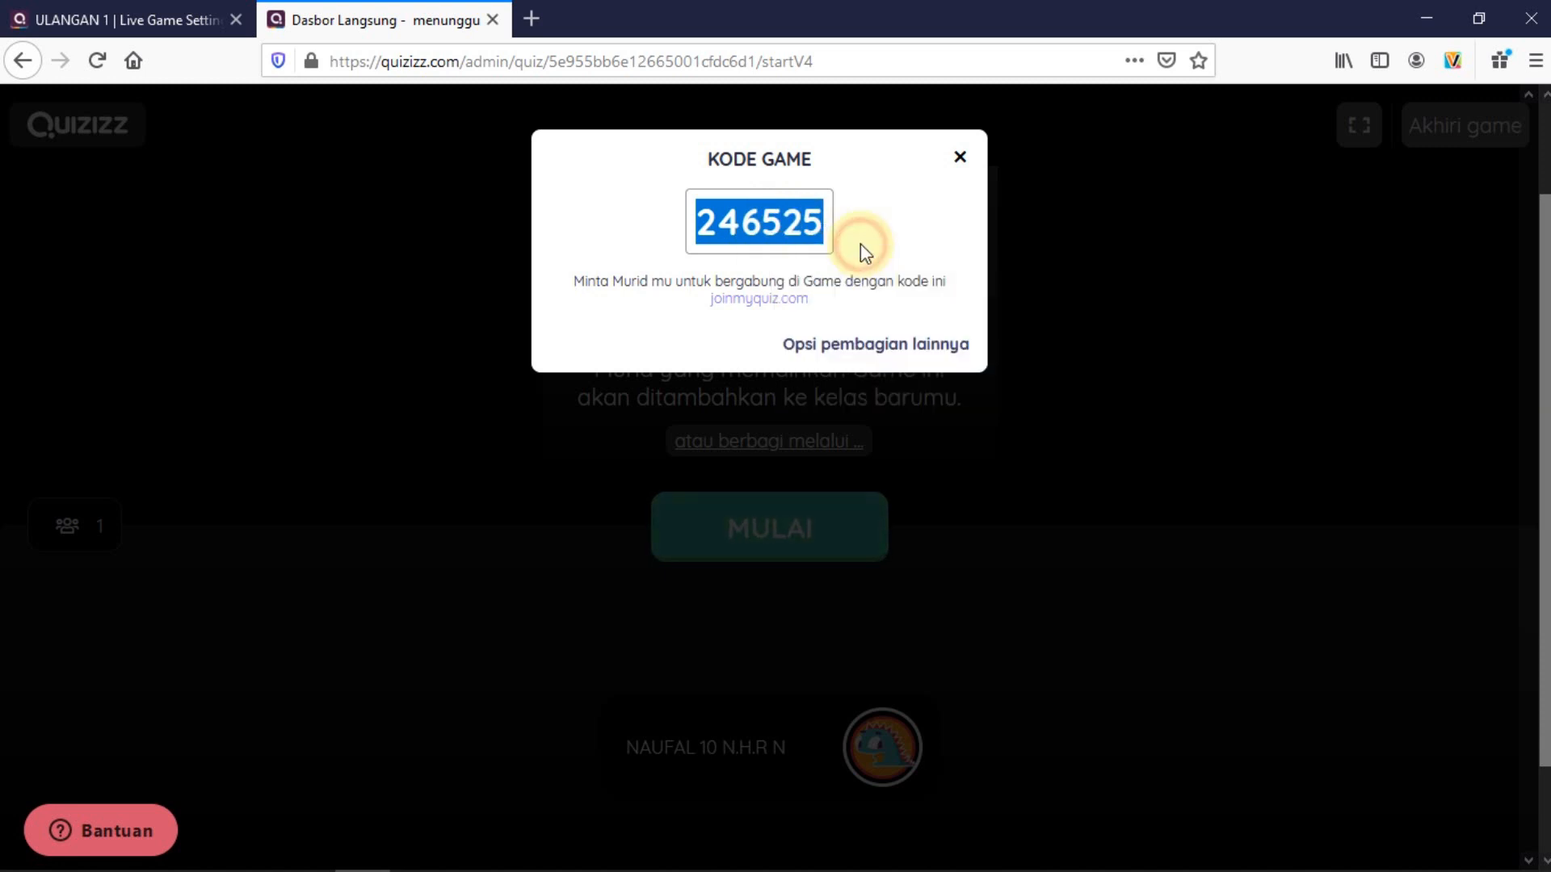
left_click(959, 158)
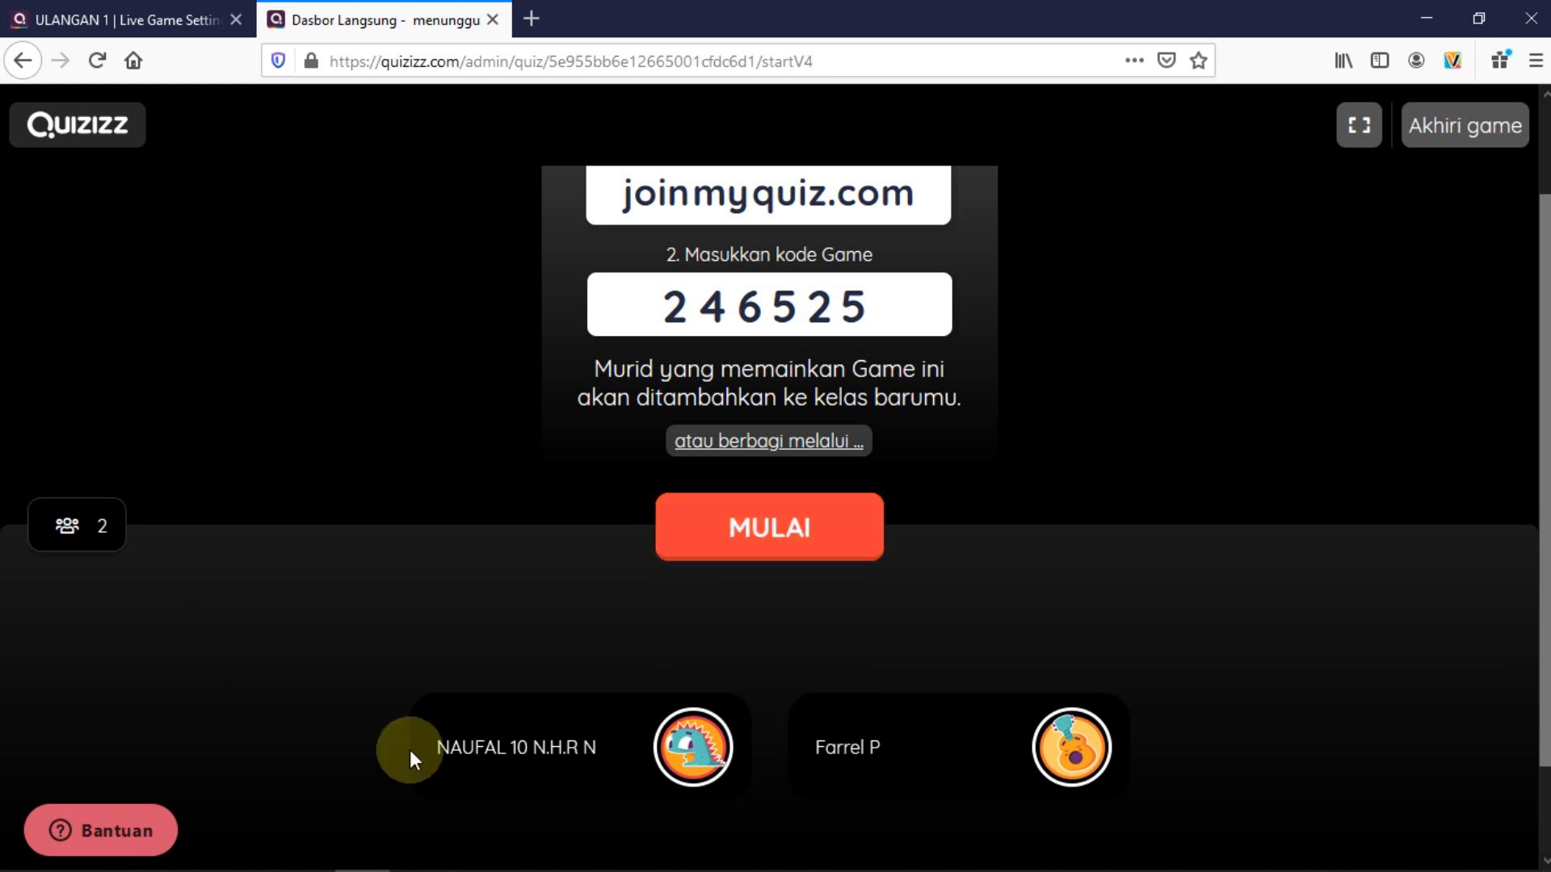
Wait for the second player to join, then start the ULANGAN 1 game
scroll(1229, 618, "down", 2)
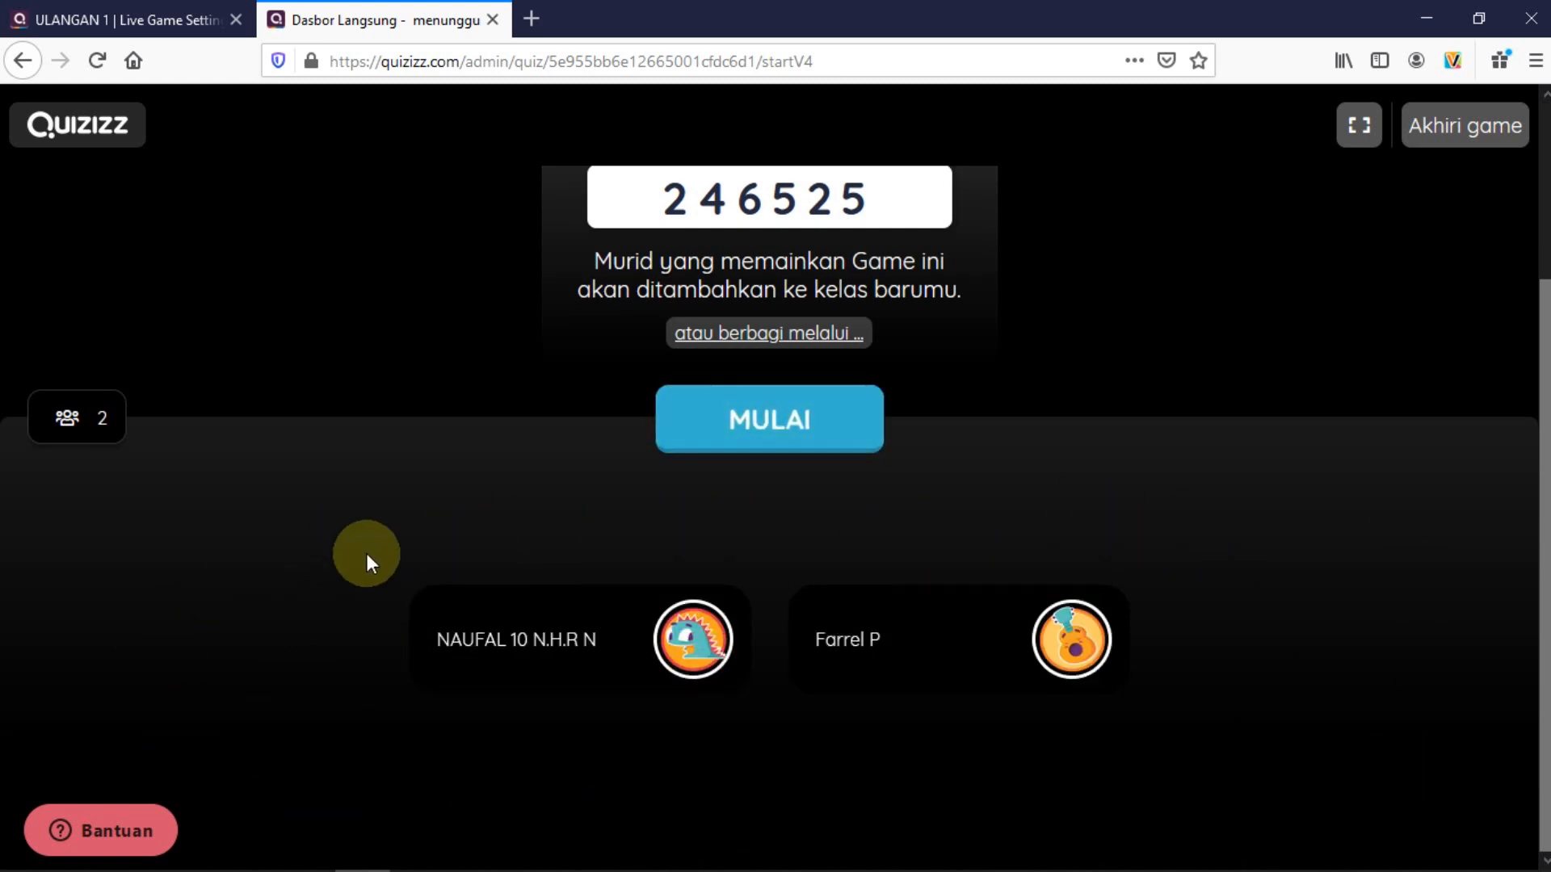
scroll(371, 557, "up", 3)
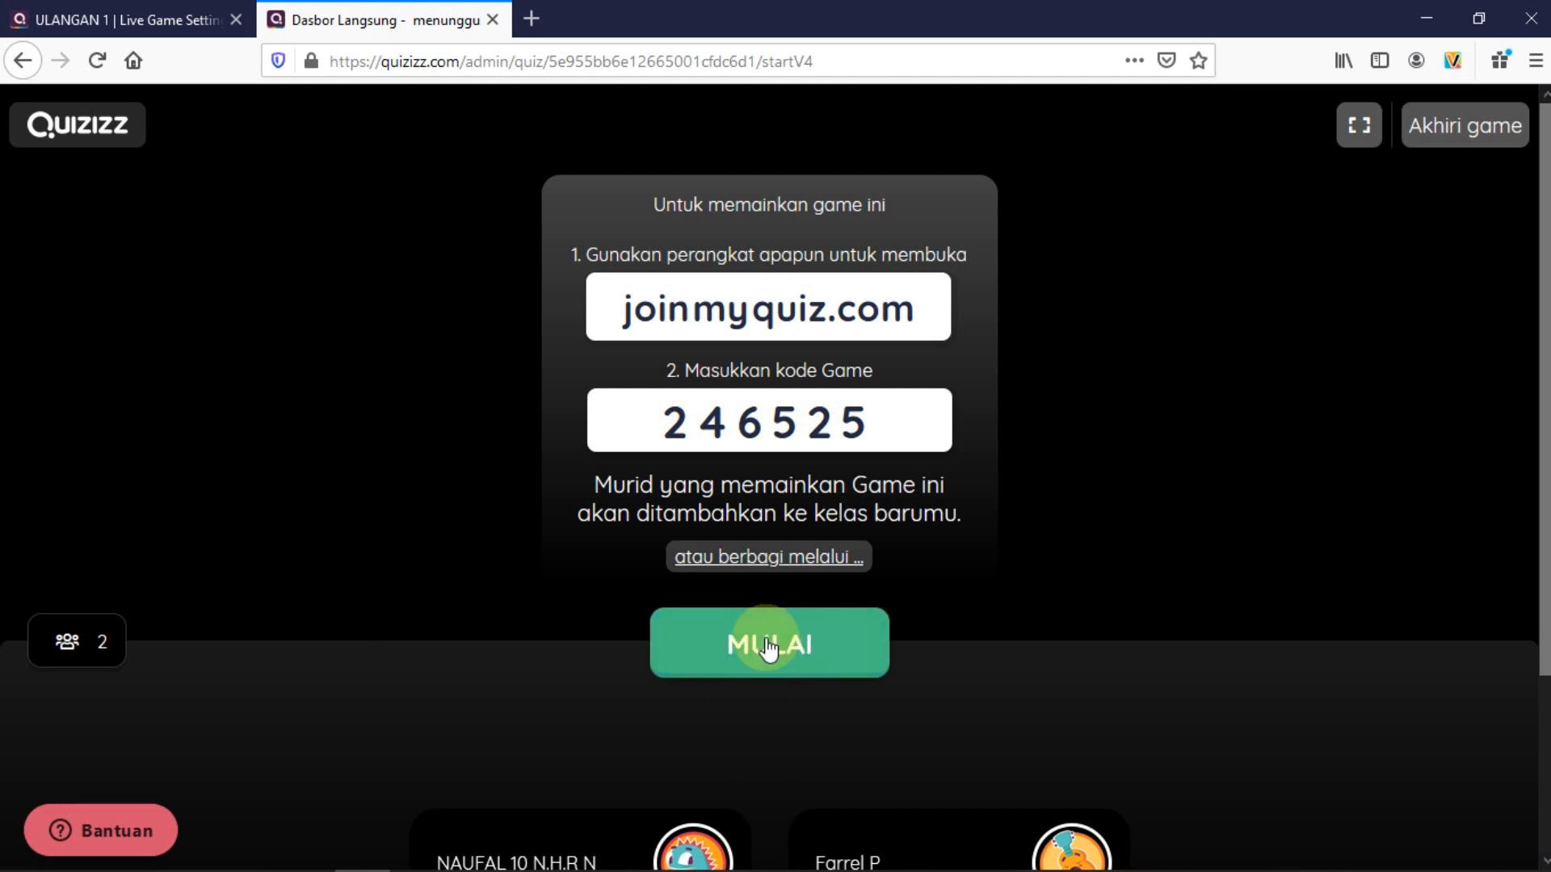
scroll(412, 693, "down", 2)
scroll(408, 693, "down", 2)
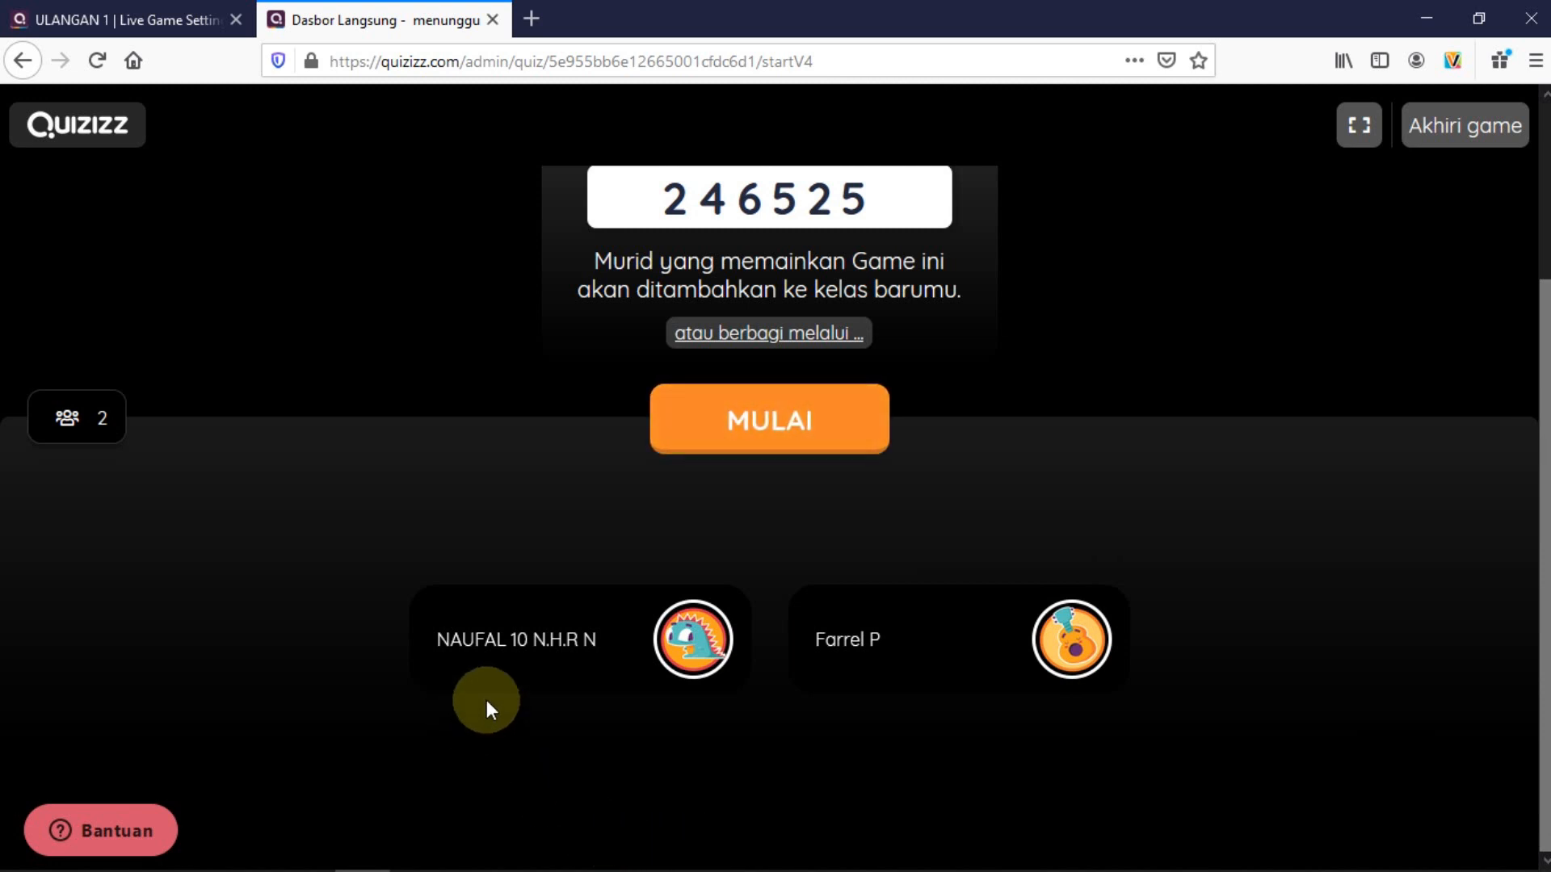
scroll(359, 562, "up", 2)
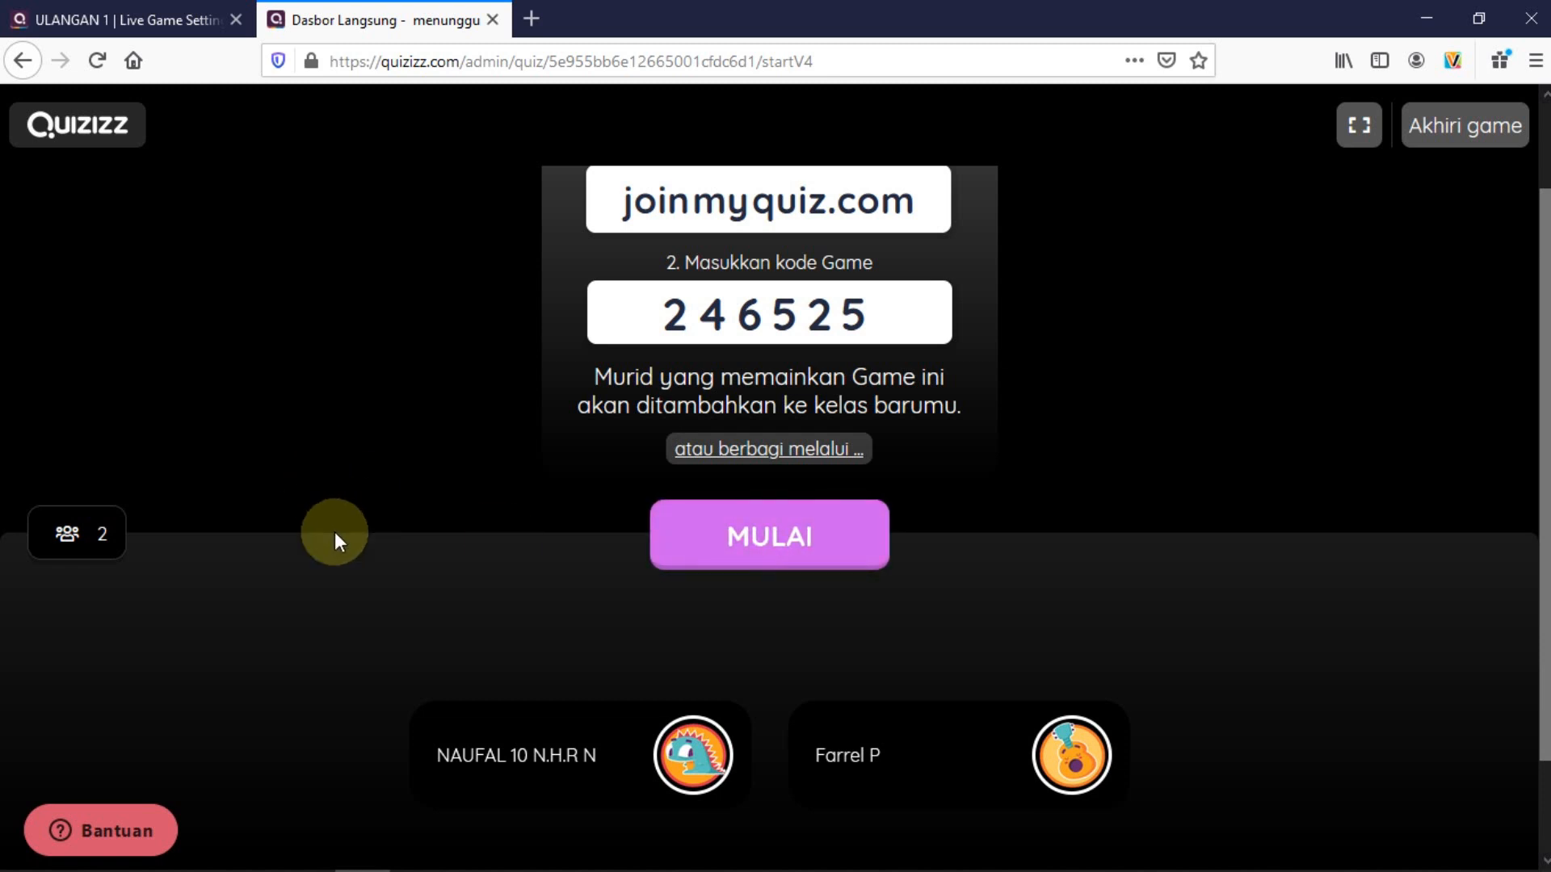
mouse_move(750, 676)
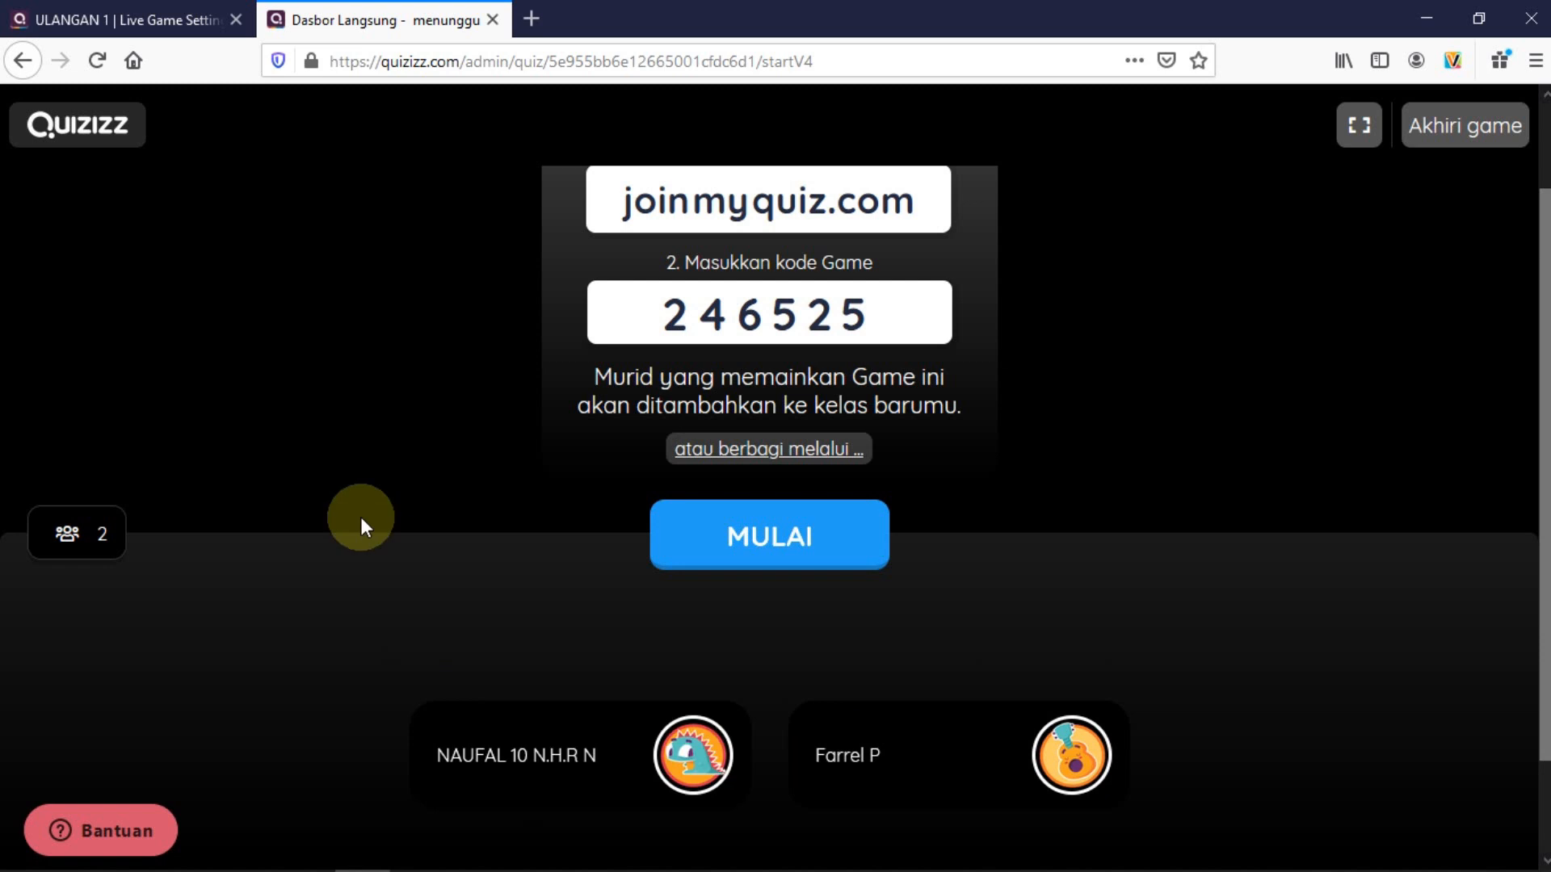
scroll(339, 446, "up", 2)
scroll(340, 460, "down", 2)
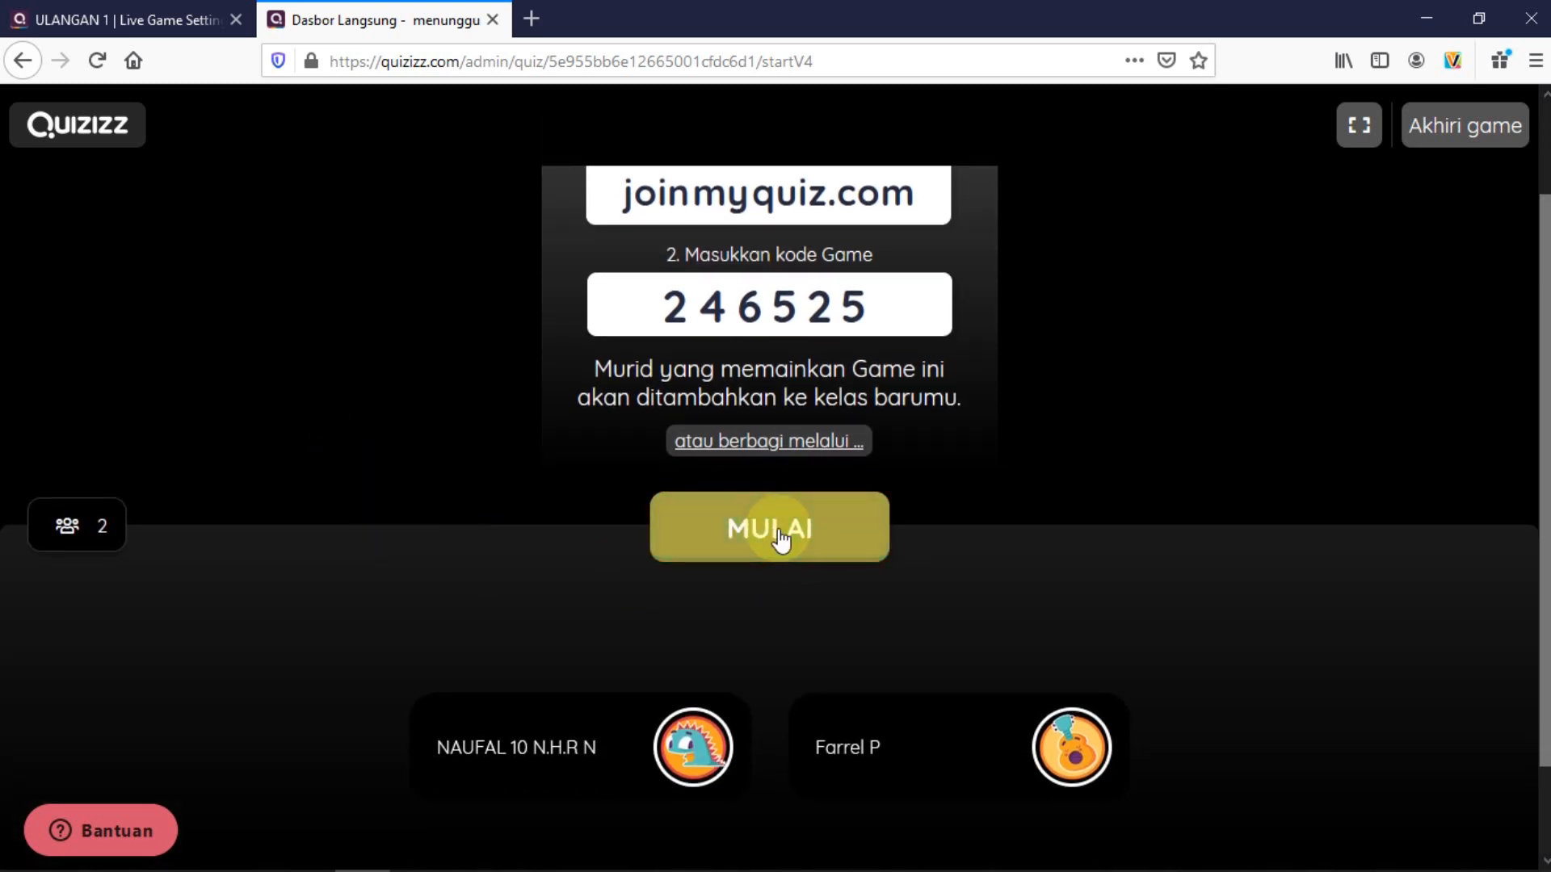
left_click(724, 540)
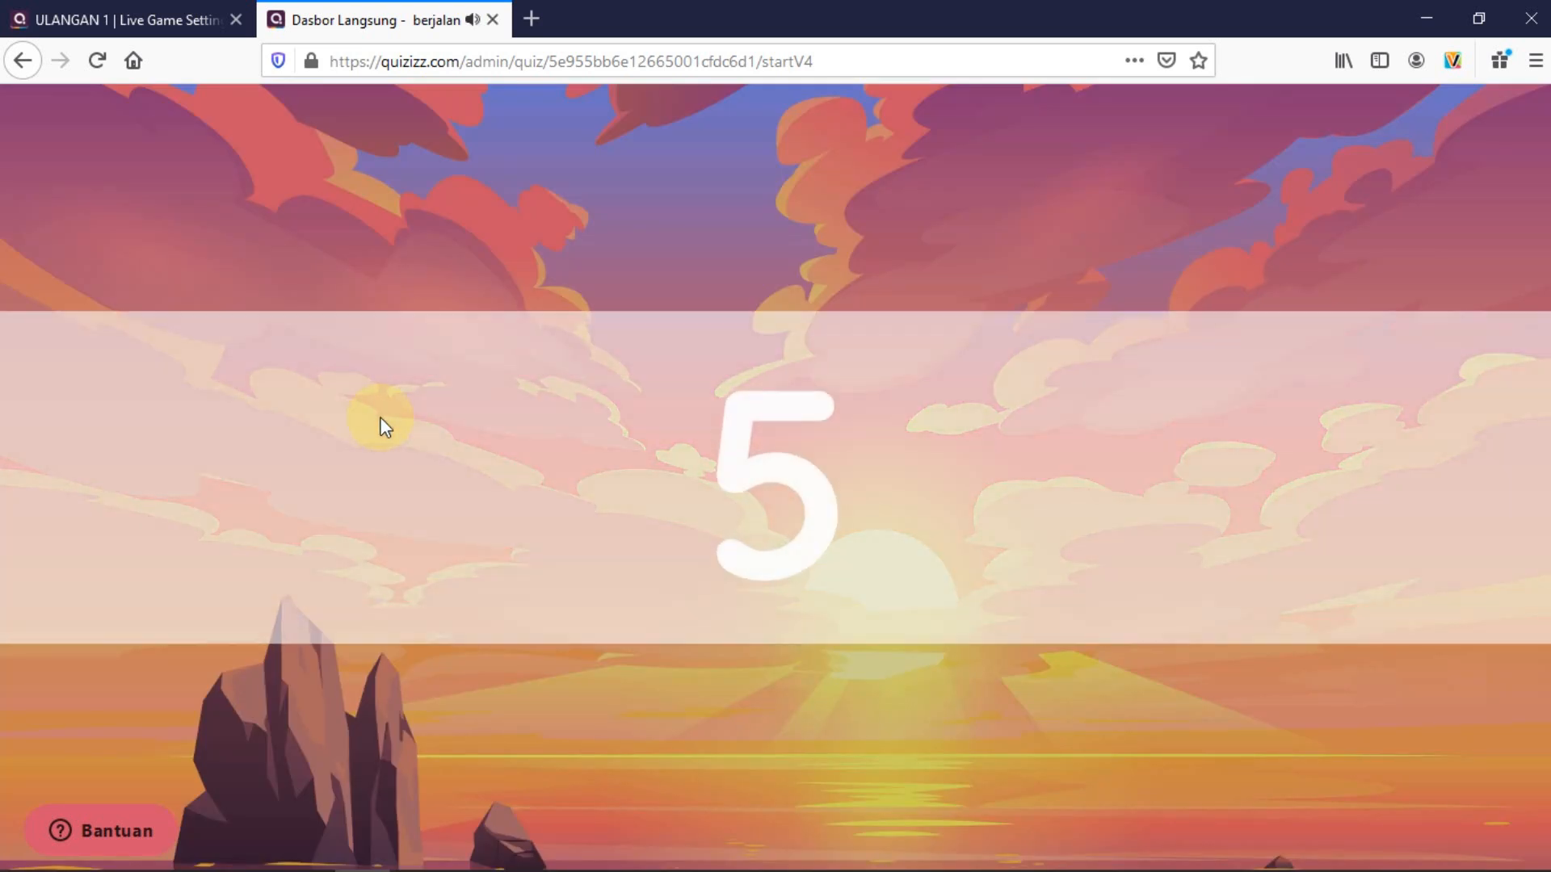
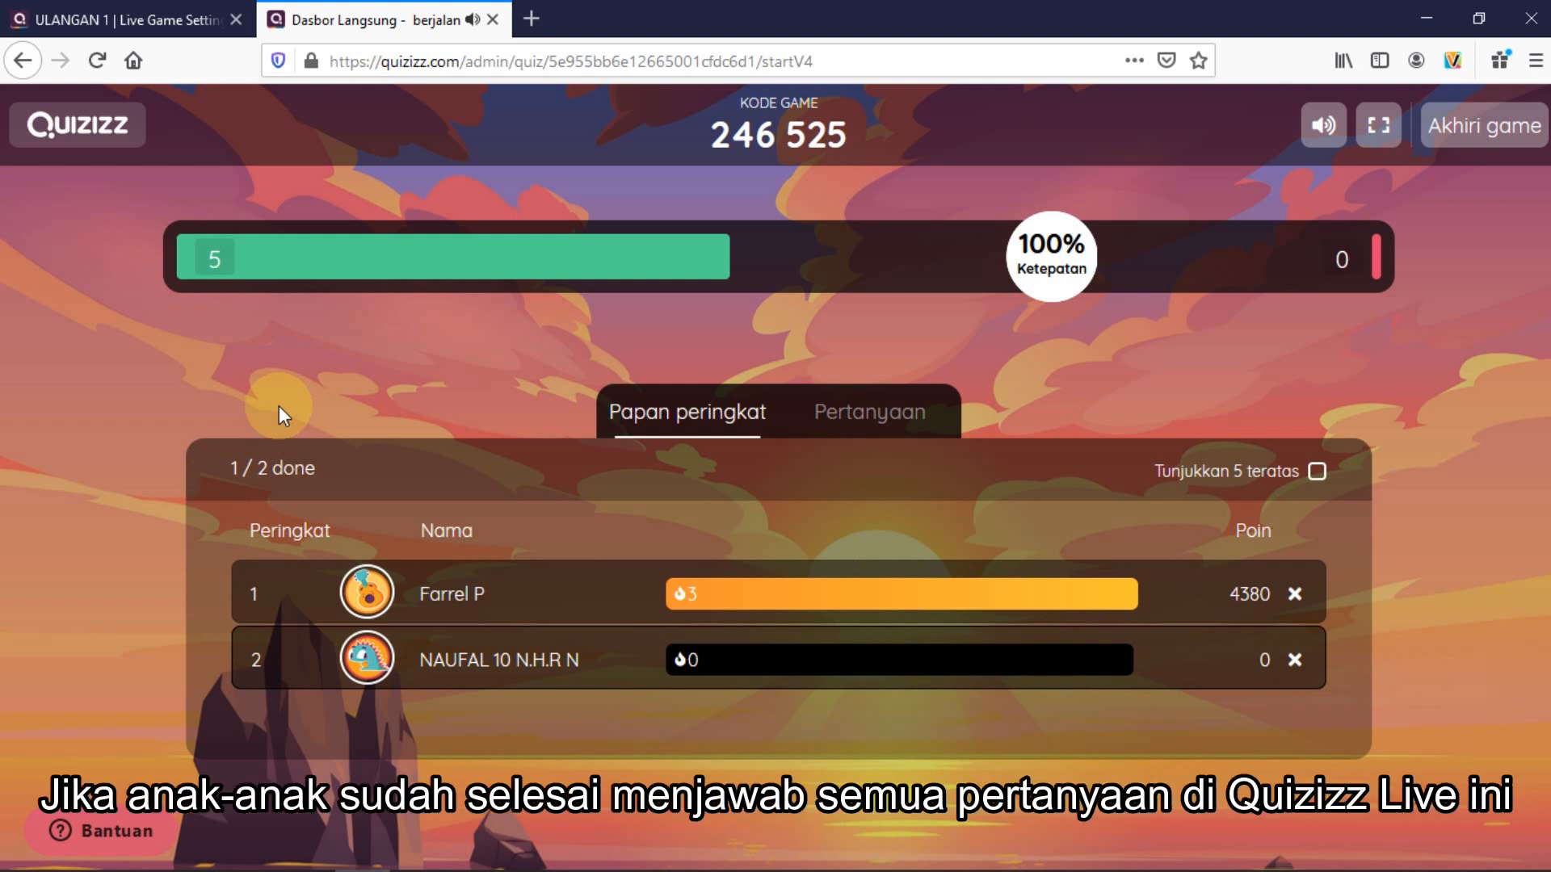
End the live ULANGAN 1 game with 'Akhiri game' and confirm it in the popup
left_click(1472, 145)
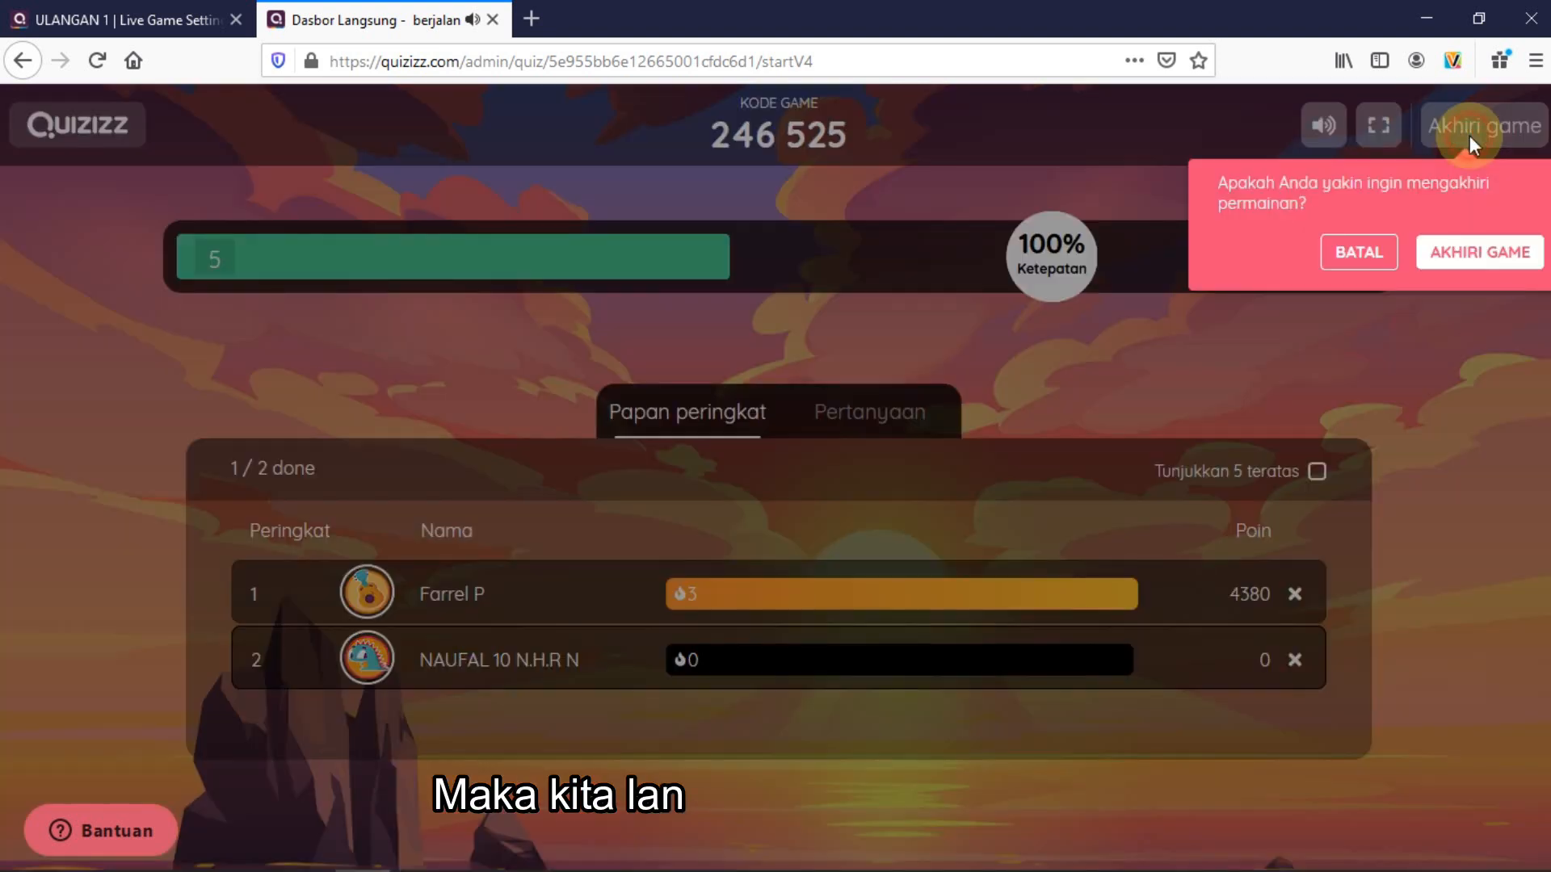
left_click(1468, 259)
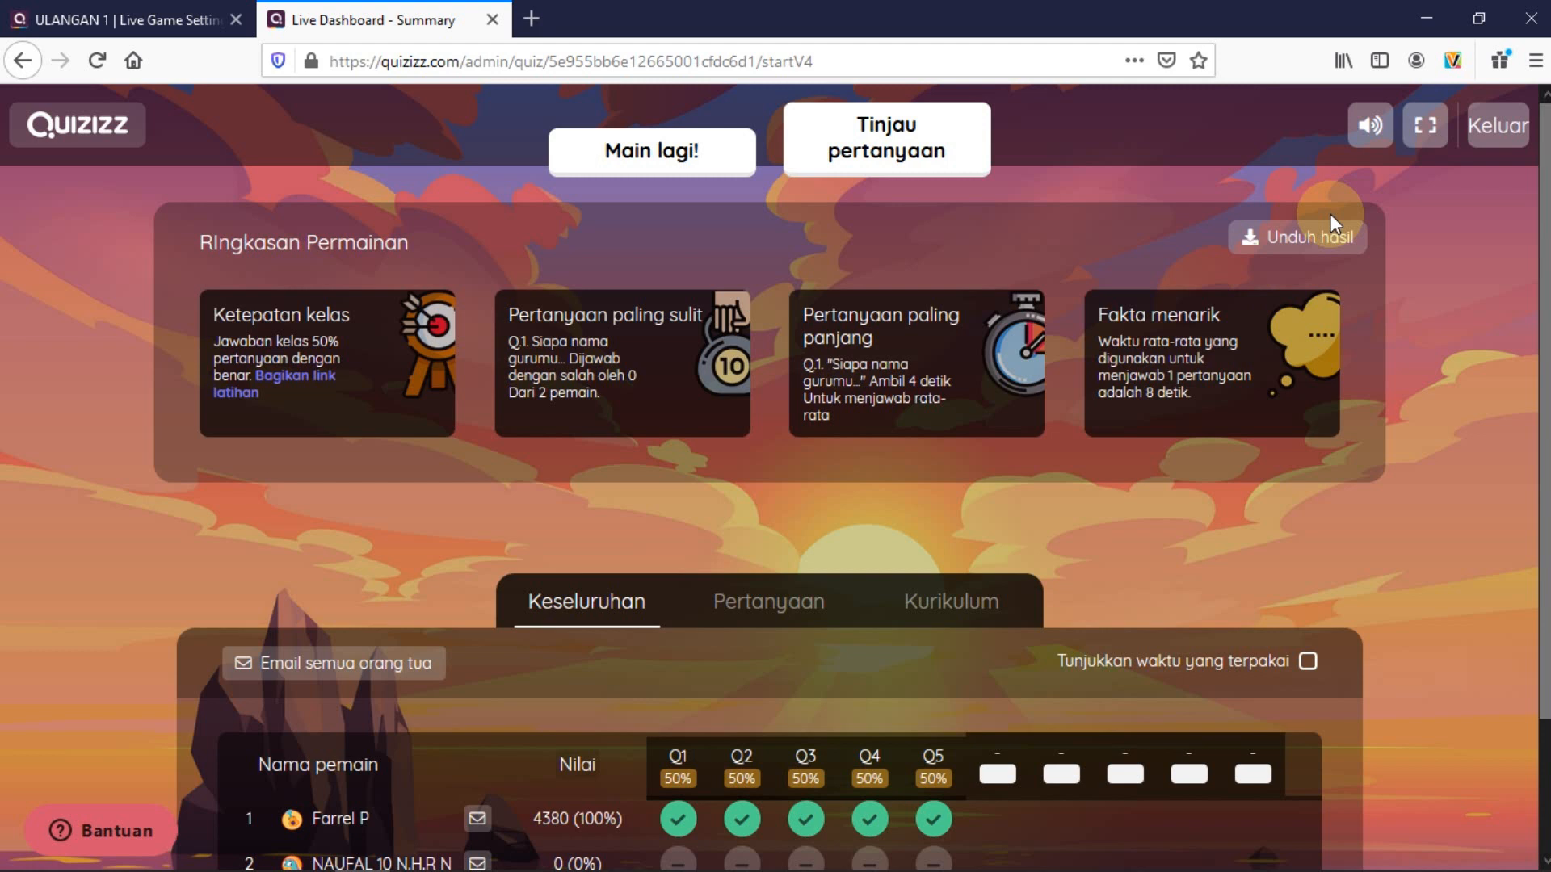
View question 1's answer details, then switch to the Pertanyaan per-question results view
left_click(1269, 257)
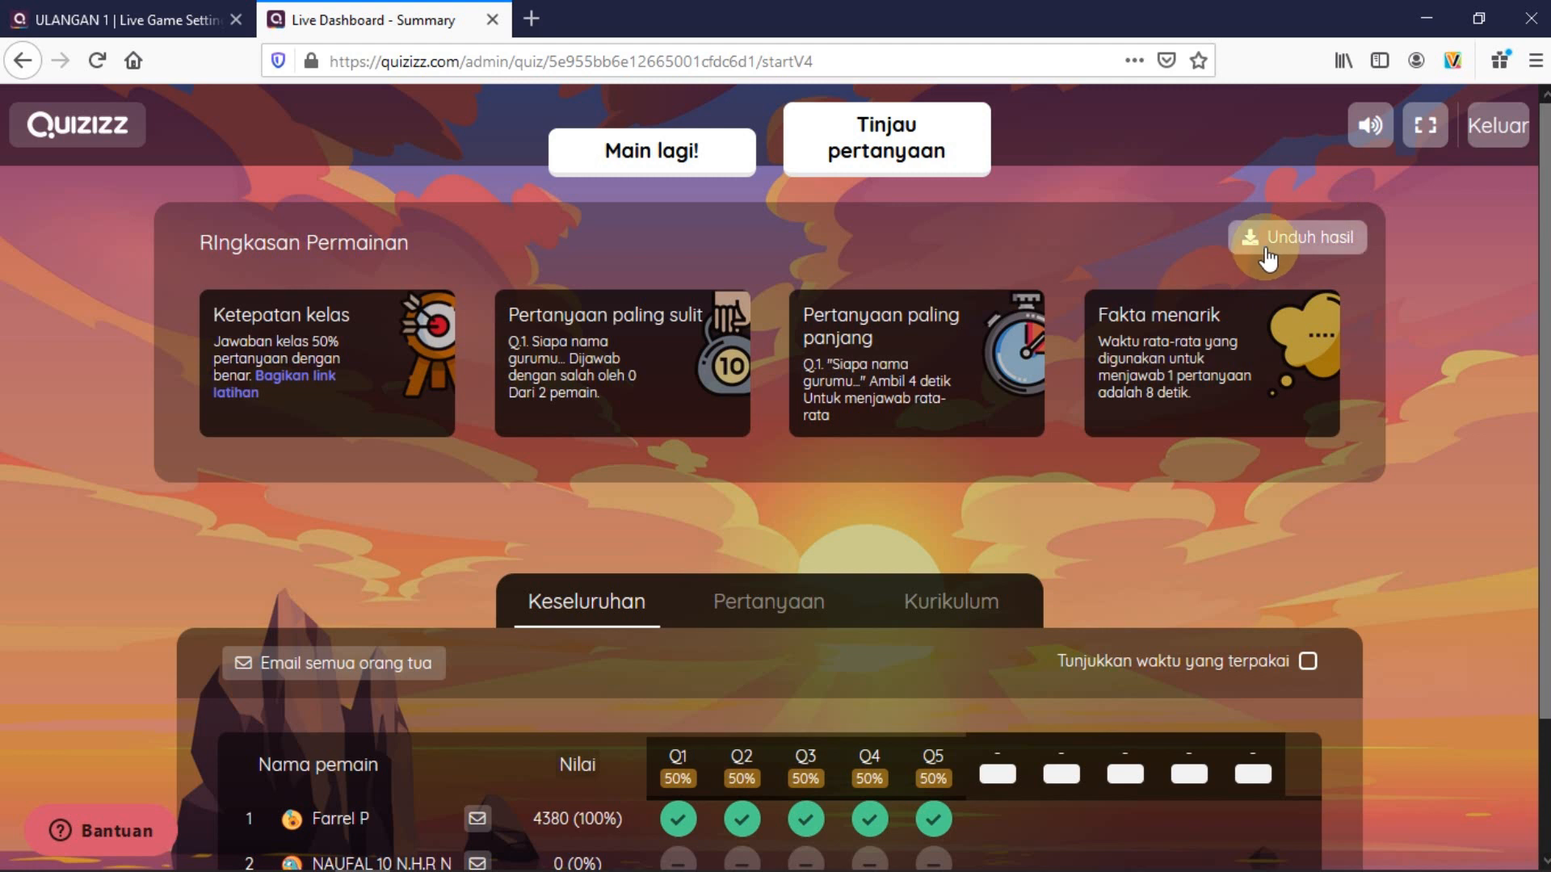
scroll(56, 347, "down", 2)
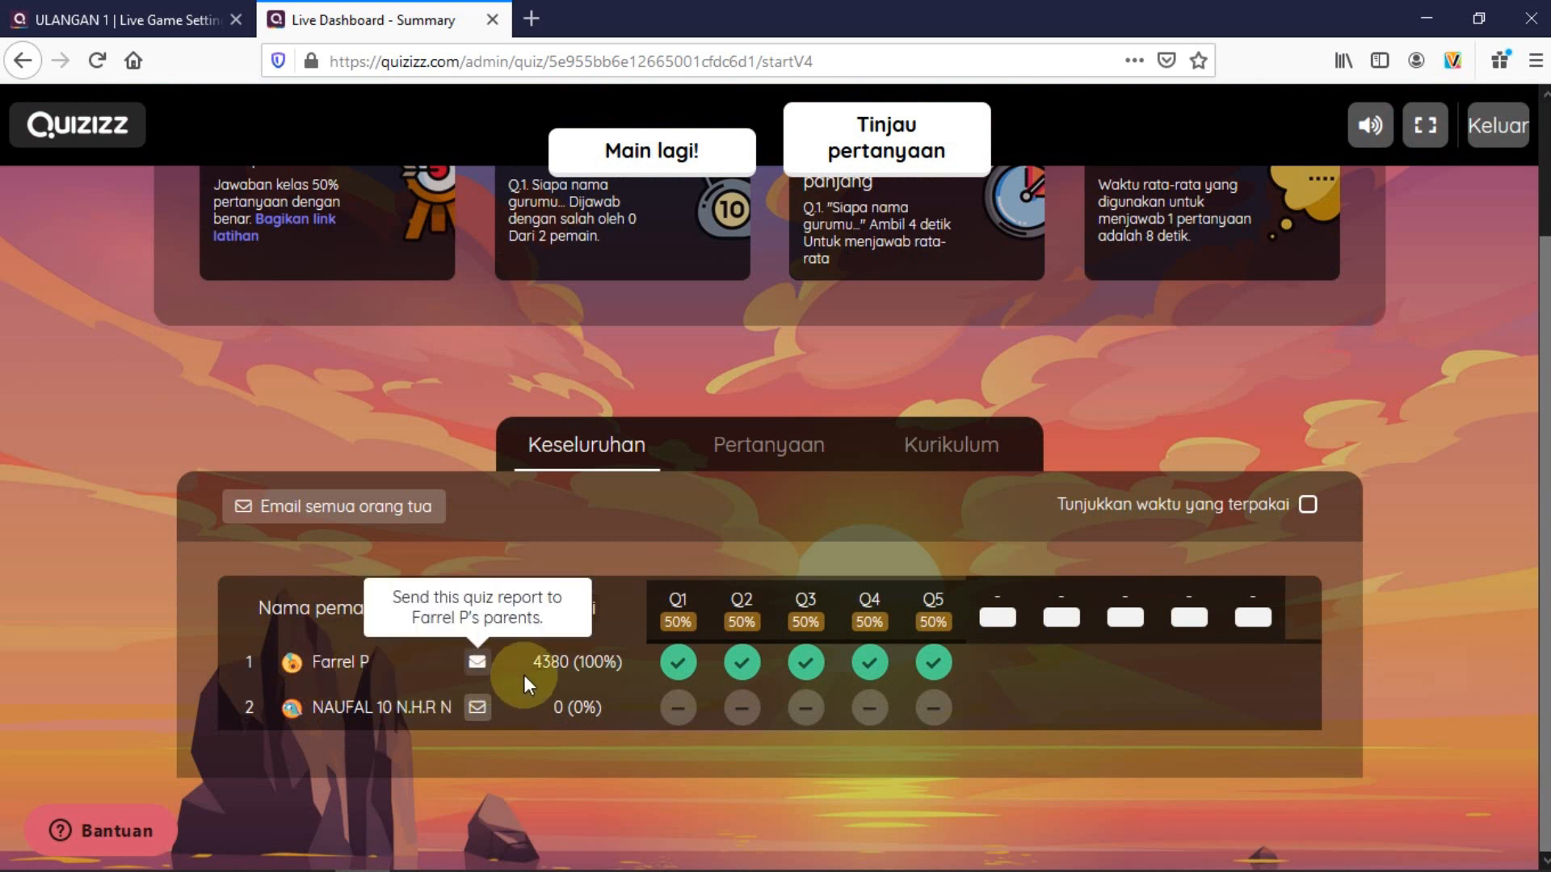
left_click(675, 665)
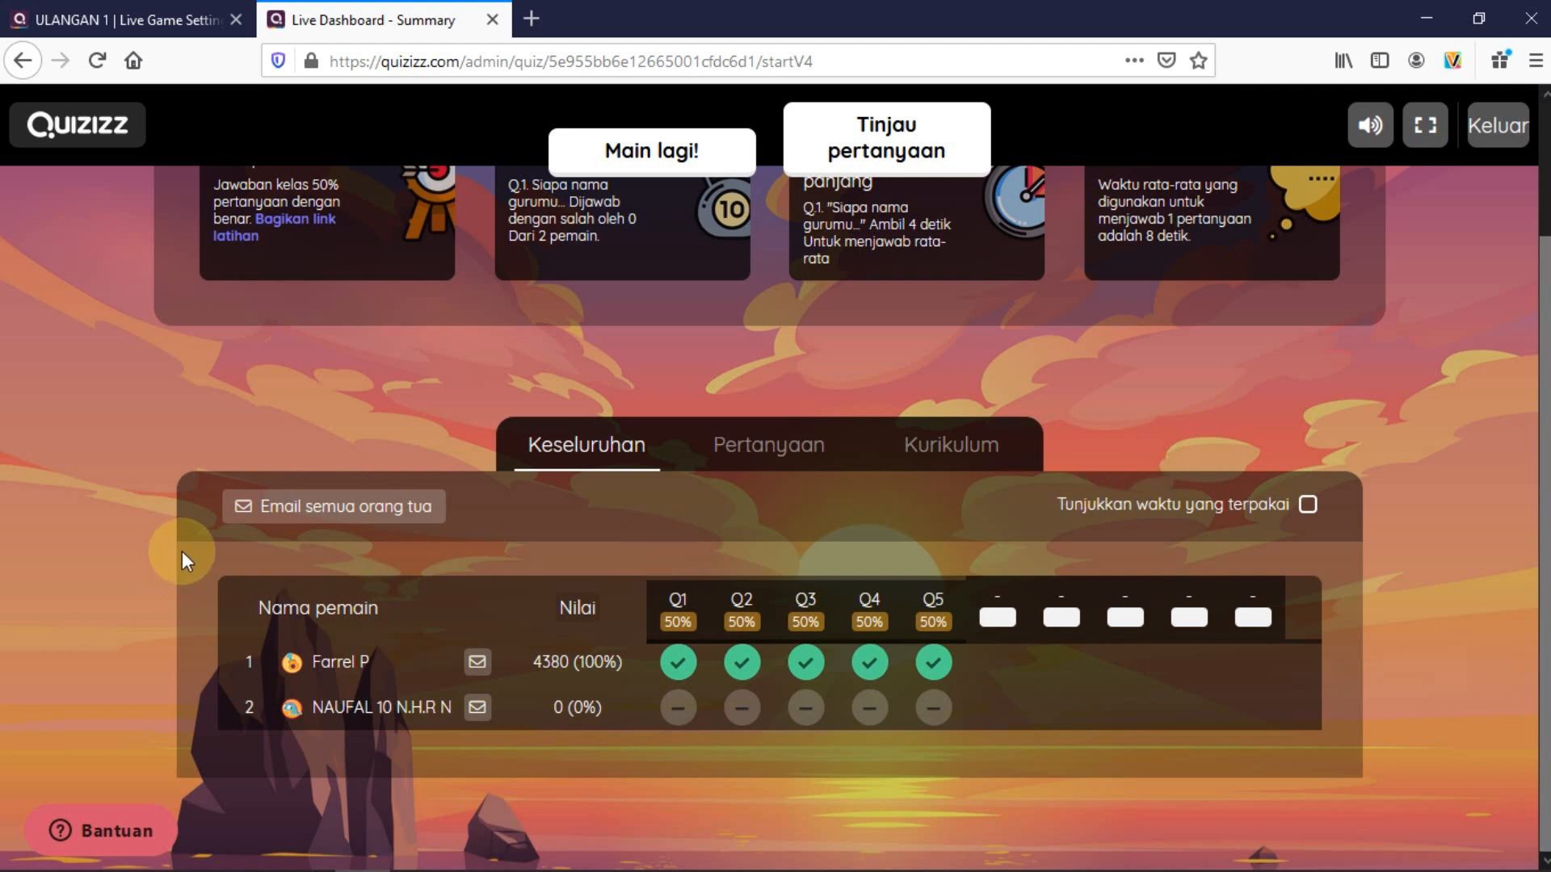
left_click(759, 446)
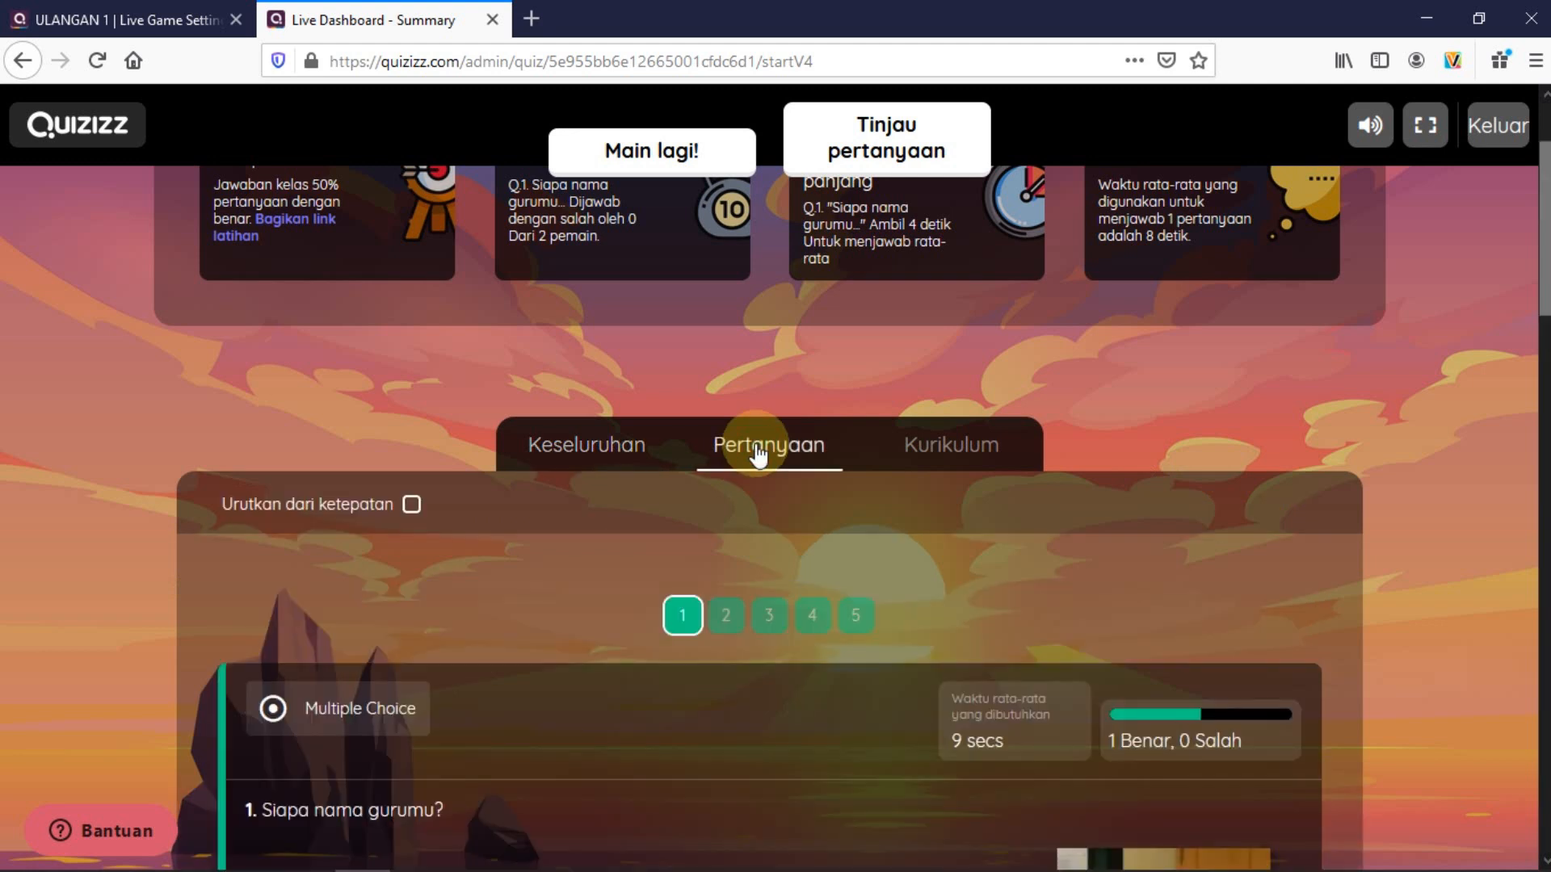
scroll(108, 570, "down", 5)
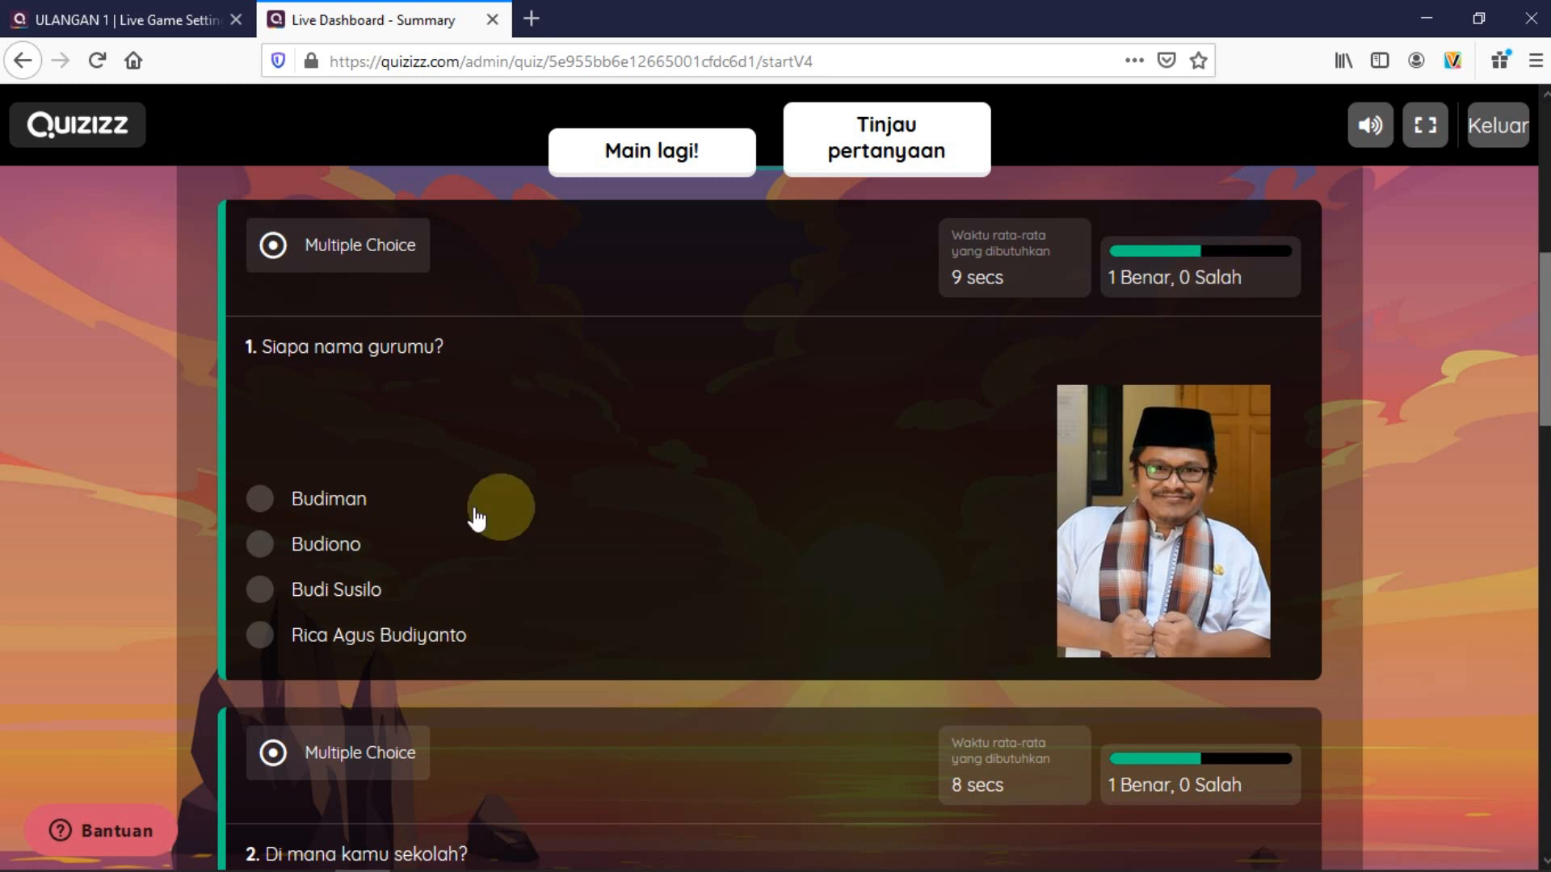
scroll(478, 517, "down", 5)
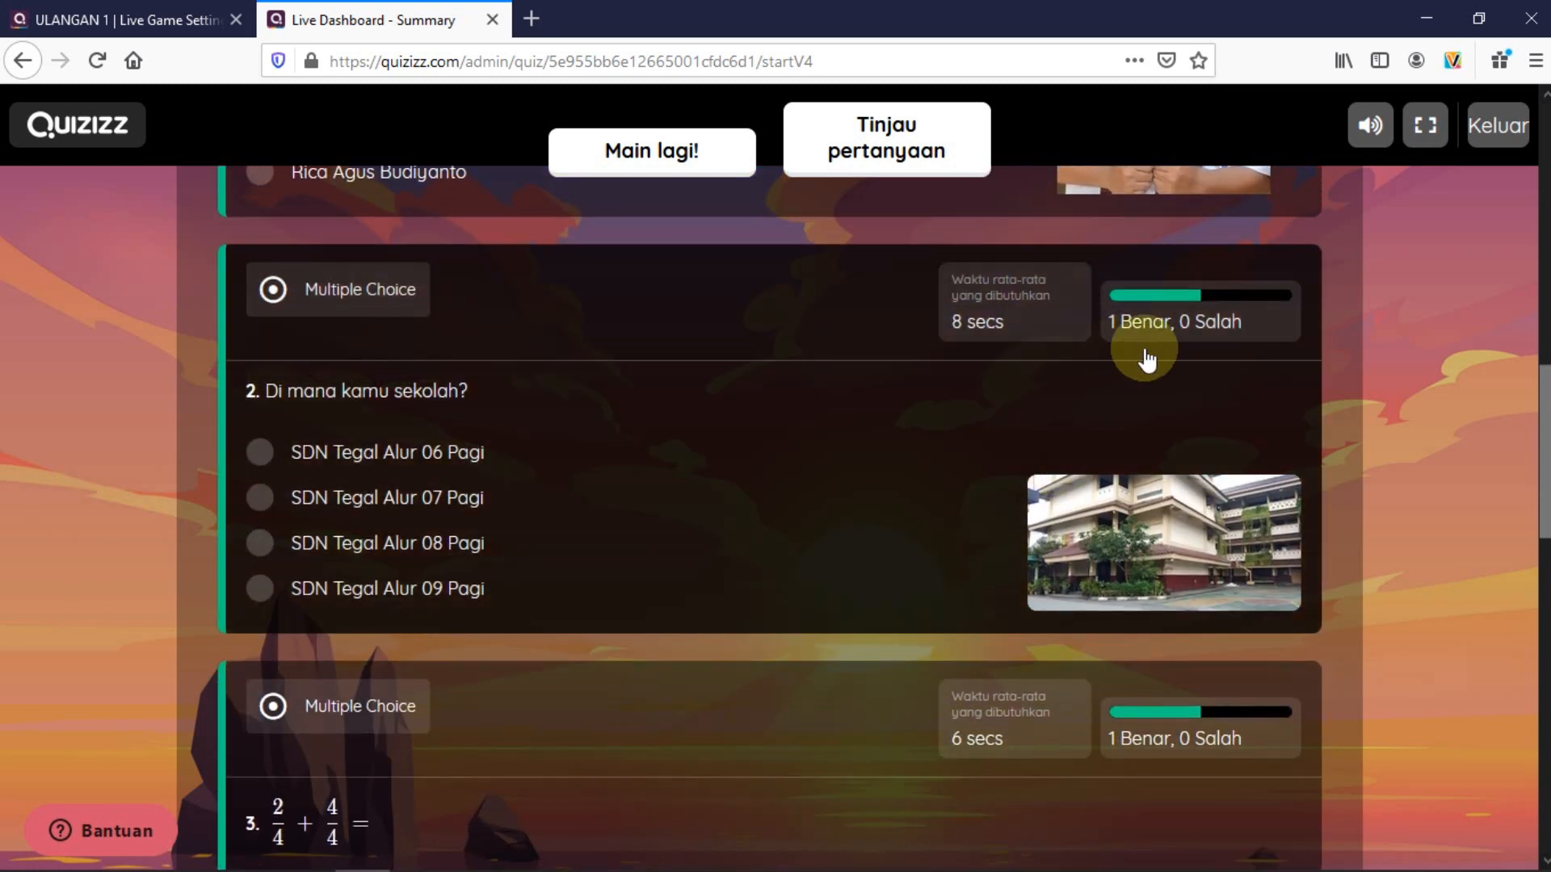
scroll(762, 484, "down", 5)
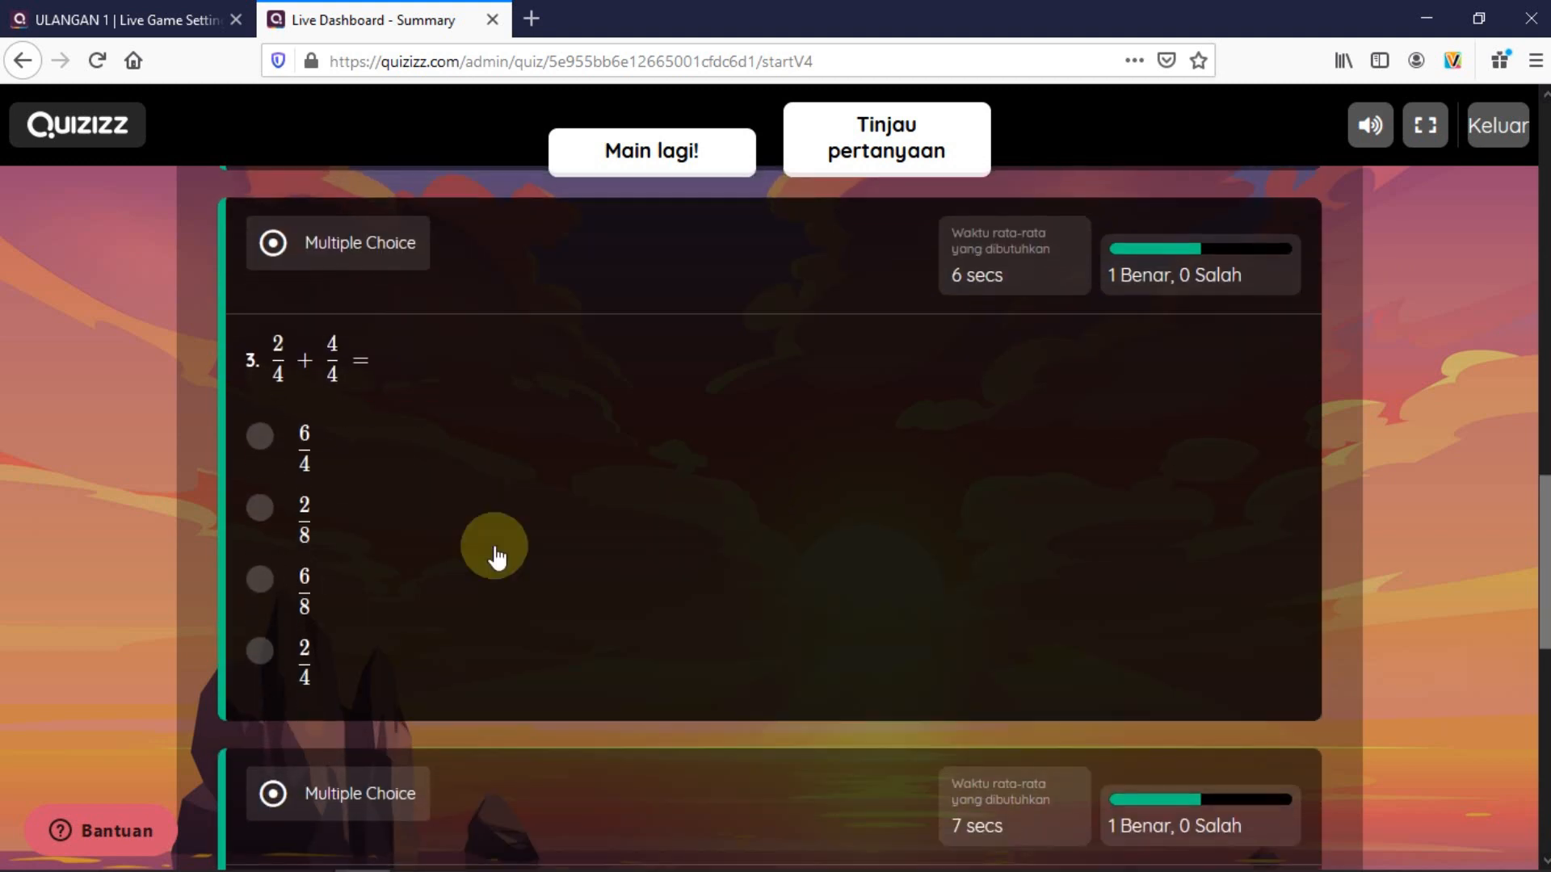
scroll(84, 567, "up", 6)
scroll(84, 567, "up", 5)
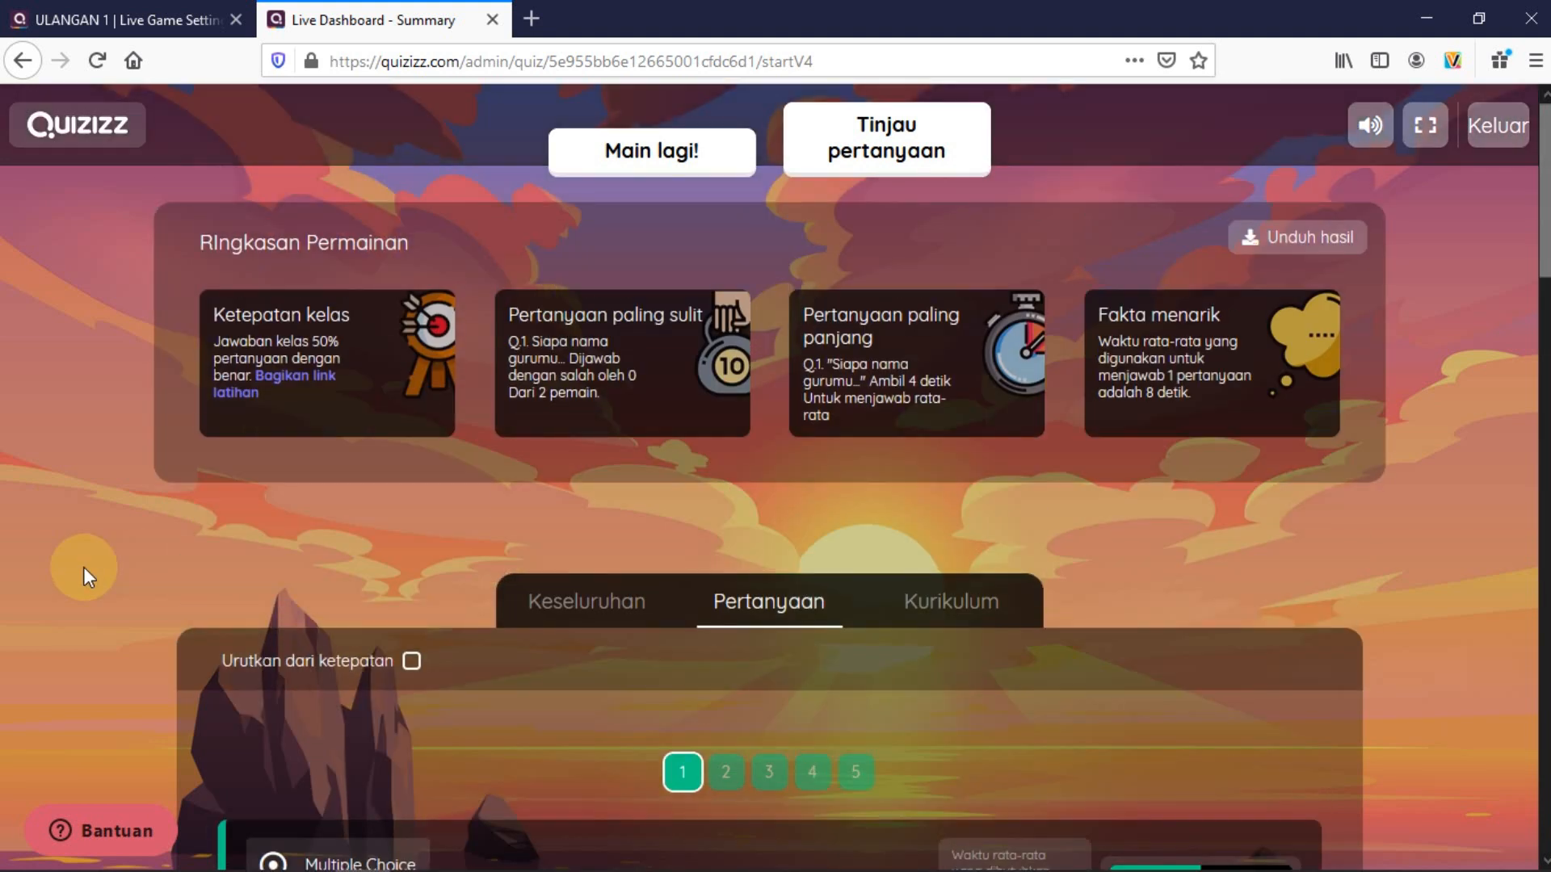
scroll(84, 567, "down", 3)
scroll(97, 565, "up", 3)
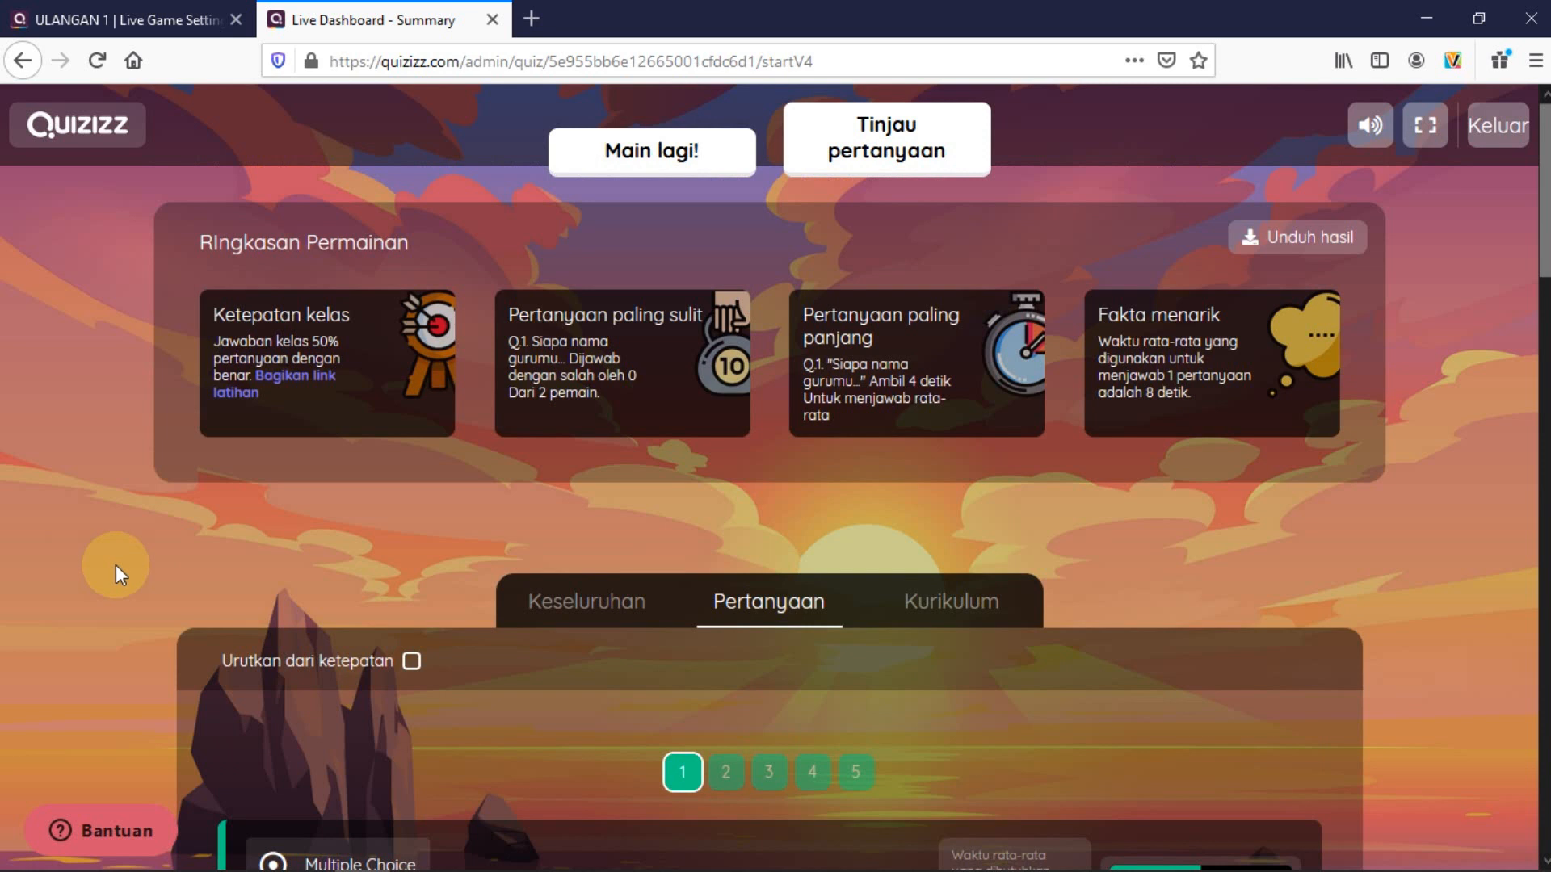
left_click(1285, 237)
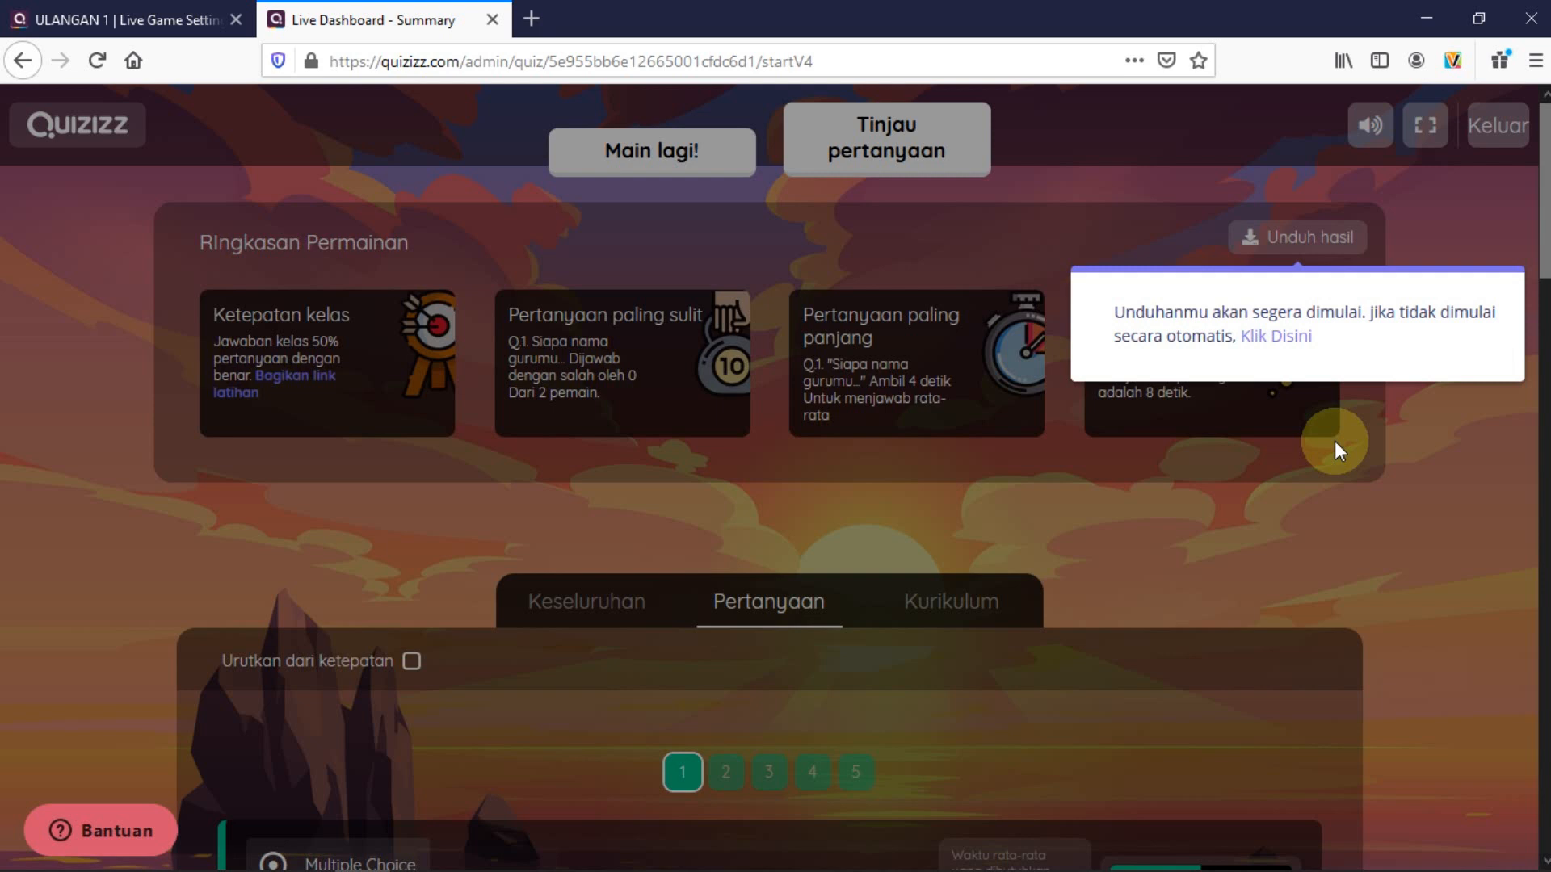
Download the game results as an .xlsx spreadsheet and open it from Firefox's downloads list
left_click(1289, 344)
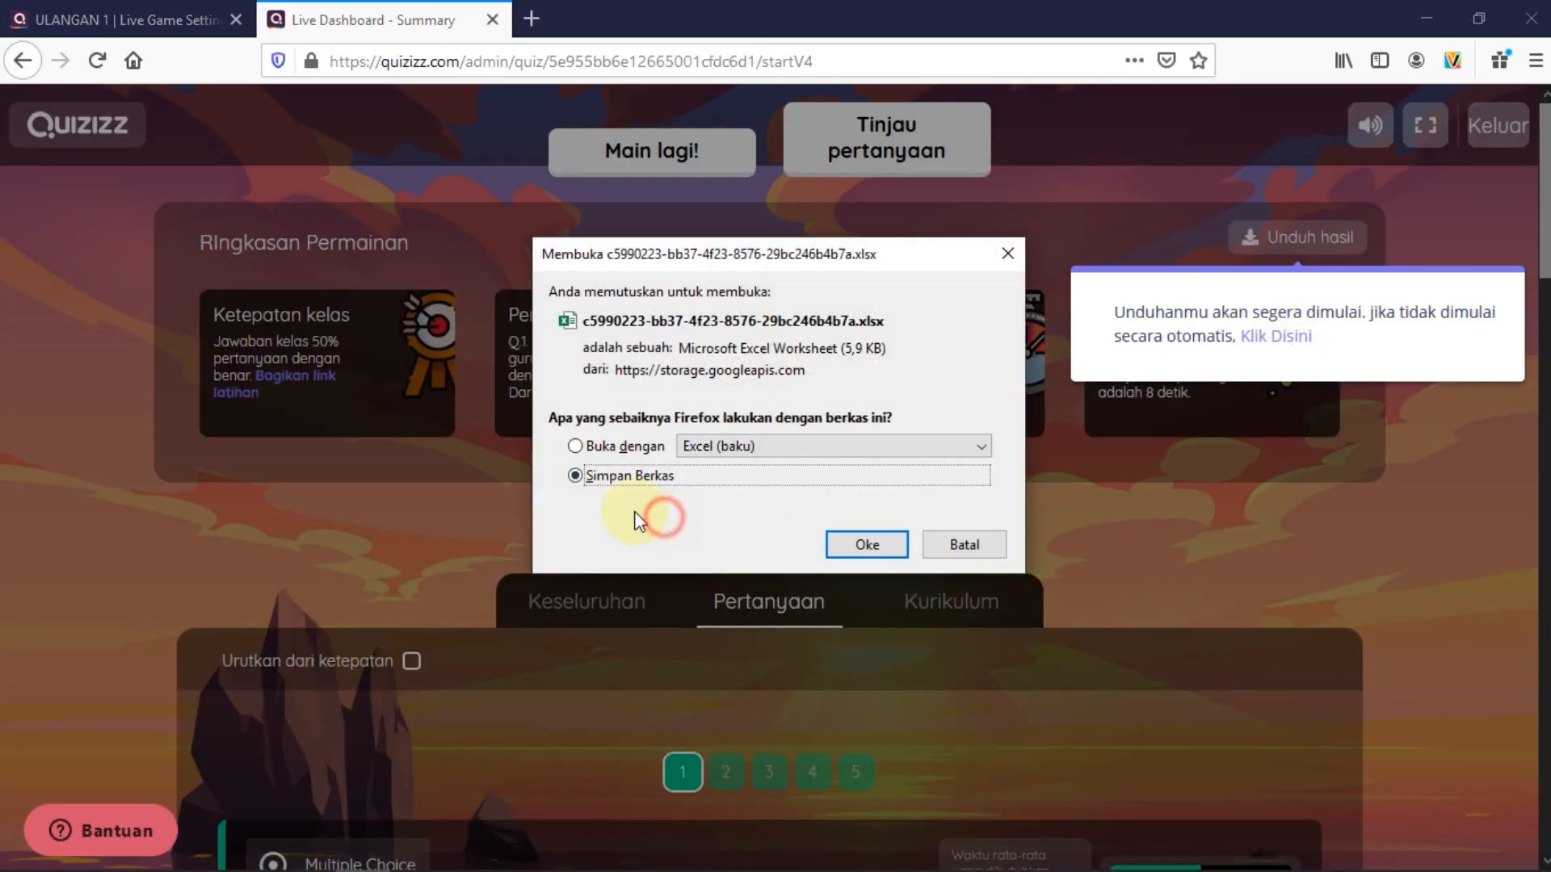
left_click(866, 545)
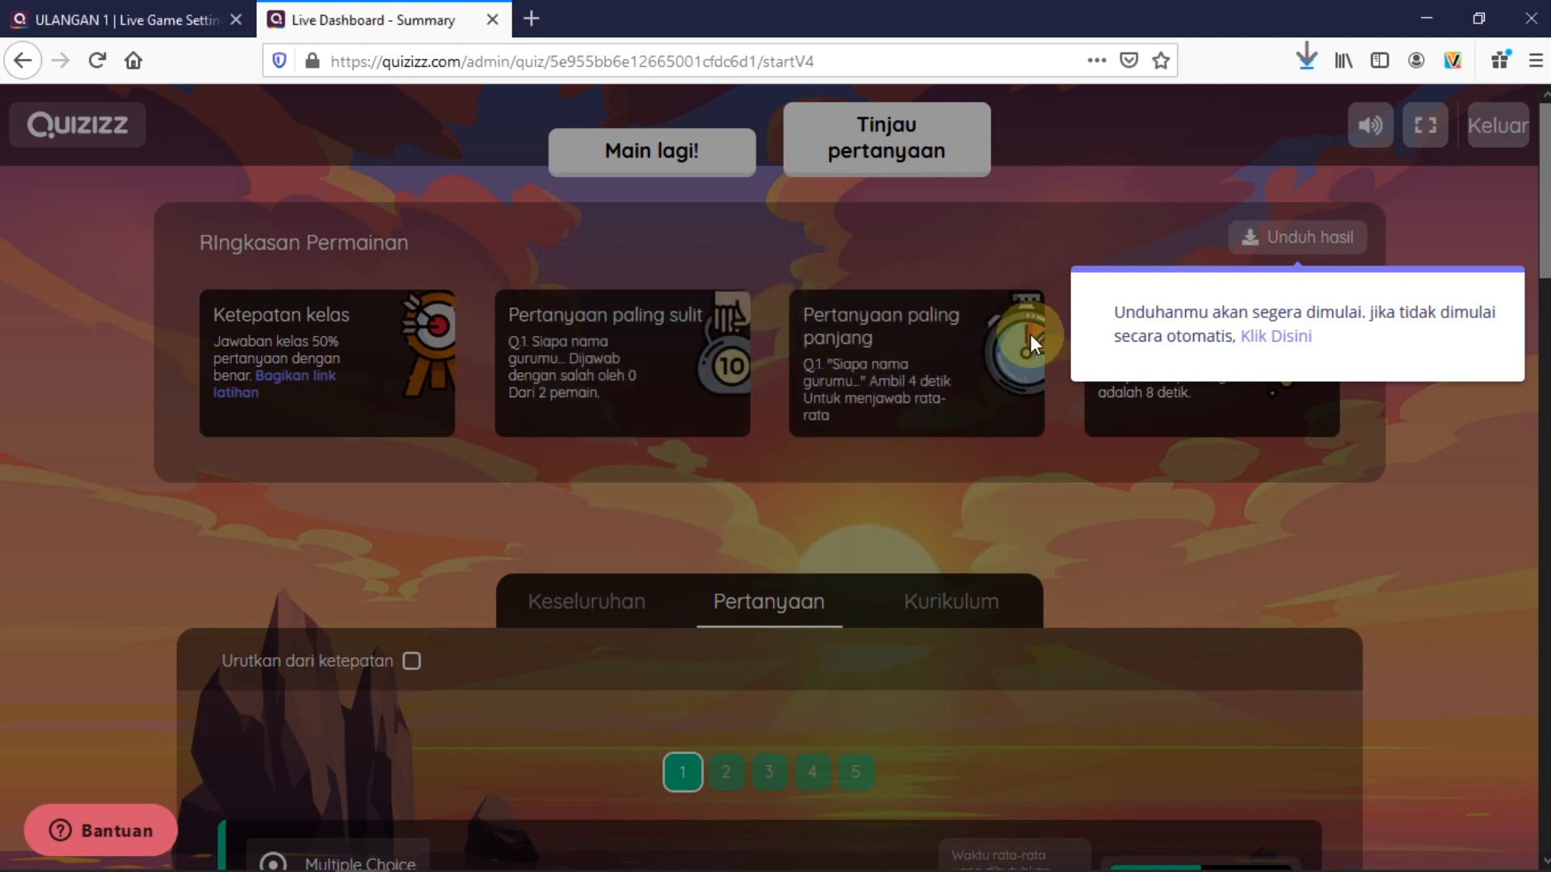
left_click(1307, 61)
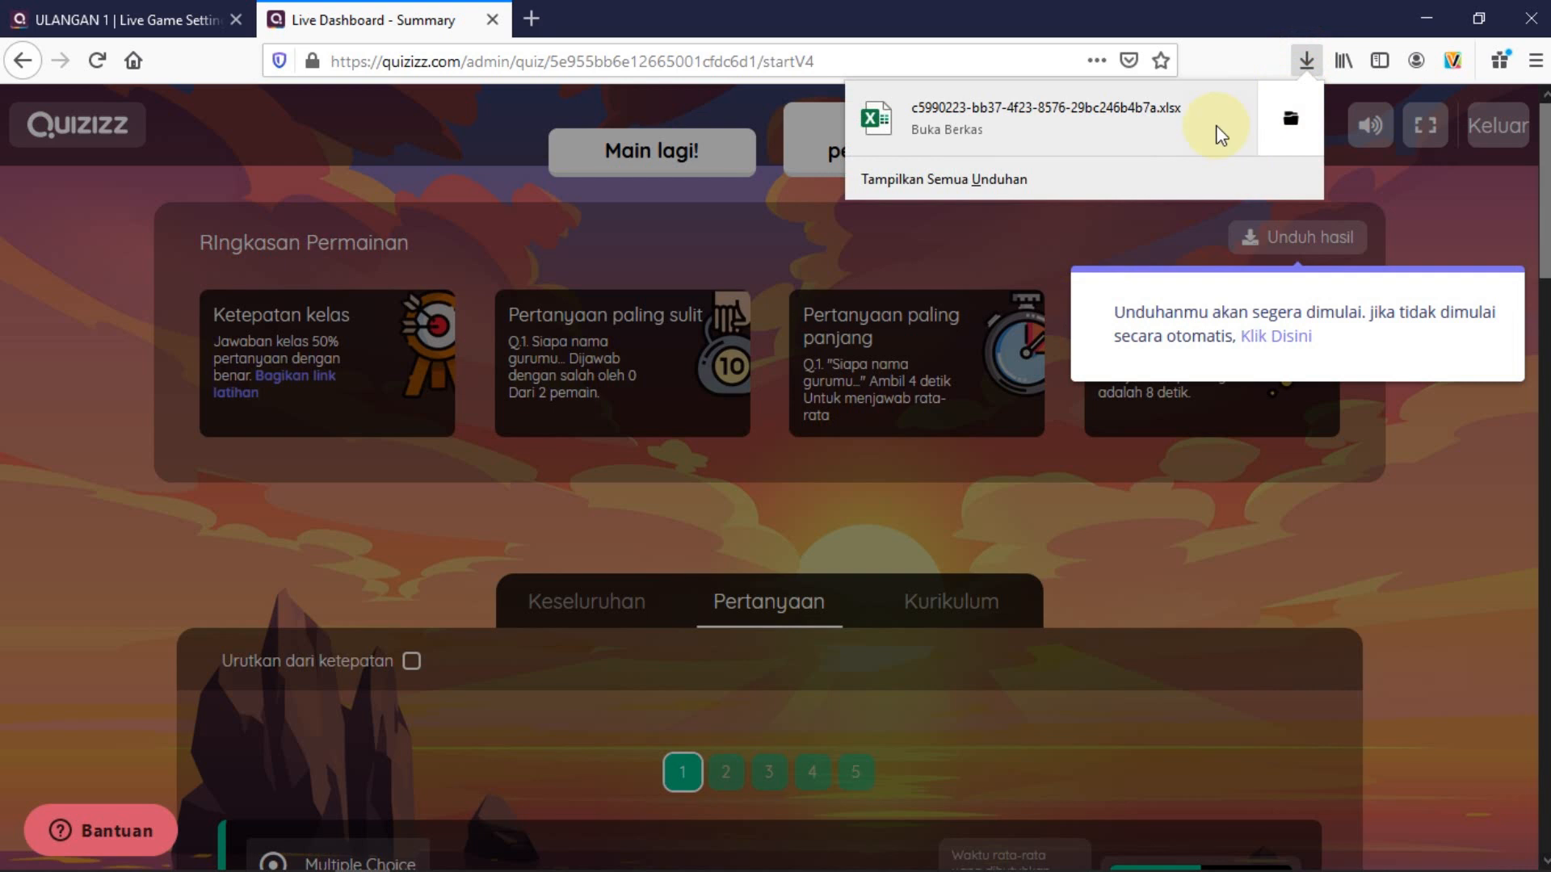
left_click(984, 120)
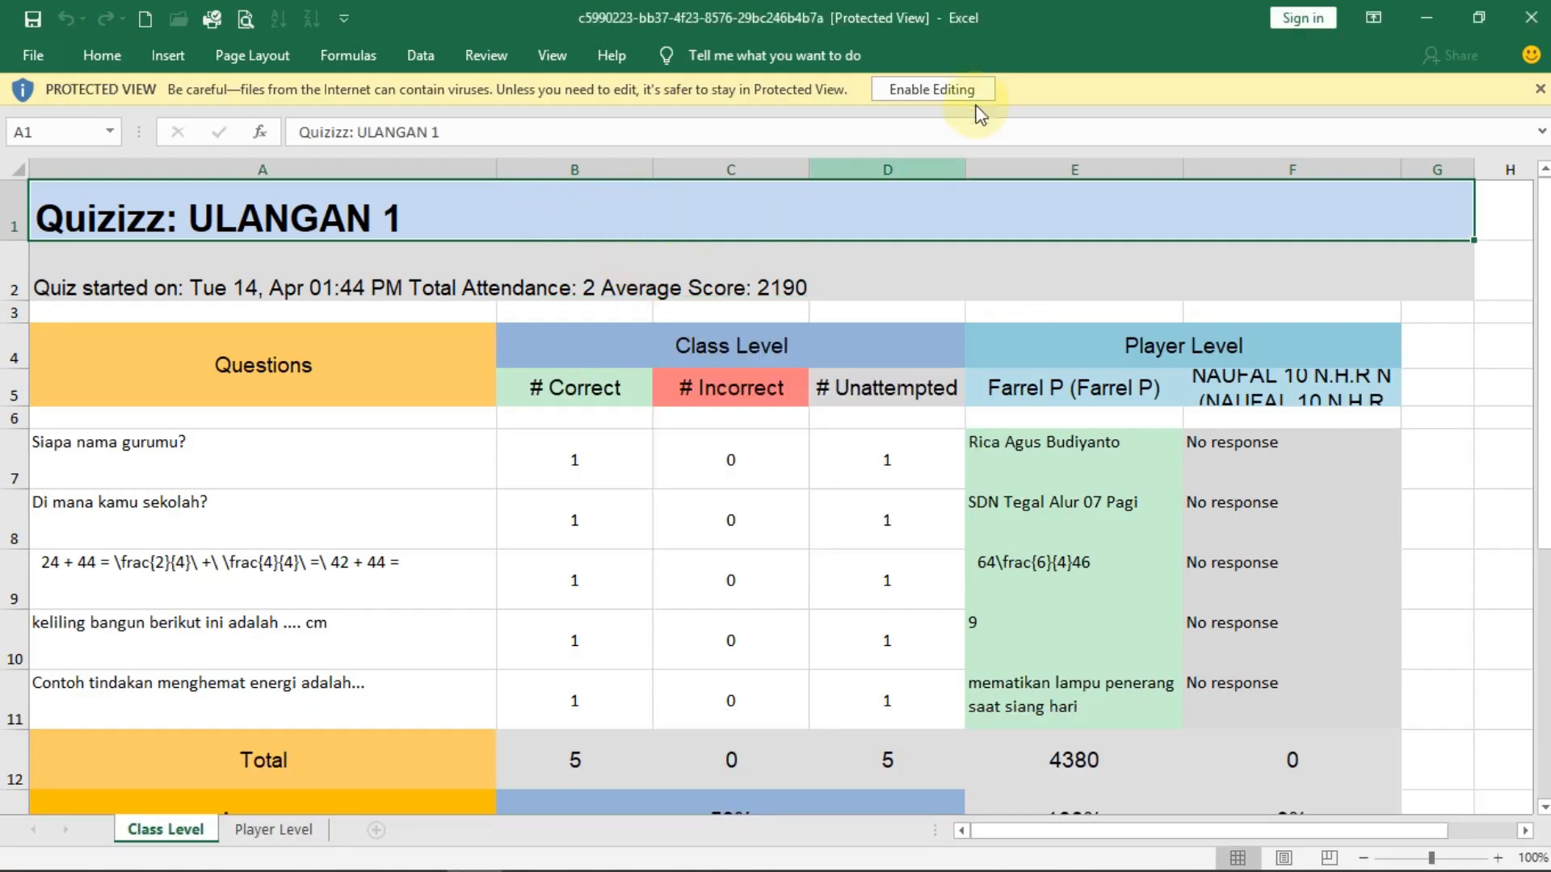
Enable editing, zoom out the sheet, and check question 1's correct and unattempted counts
left_click(973, 89)
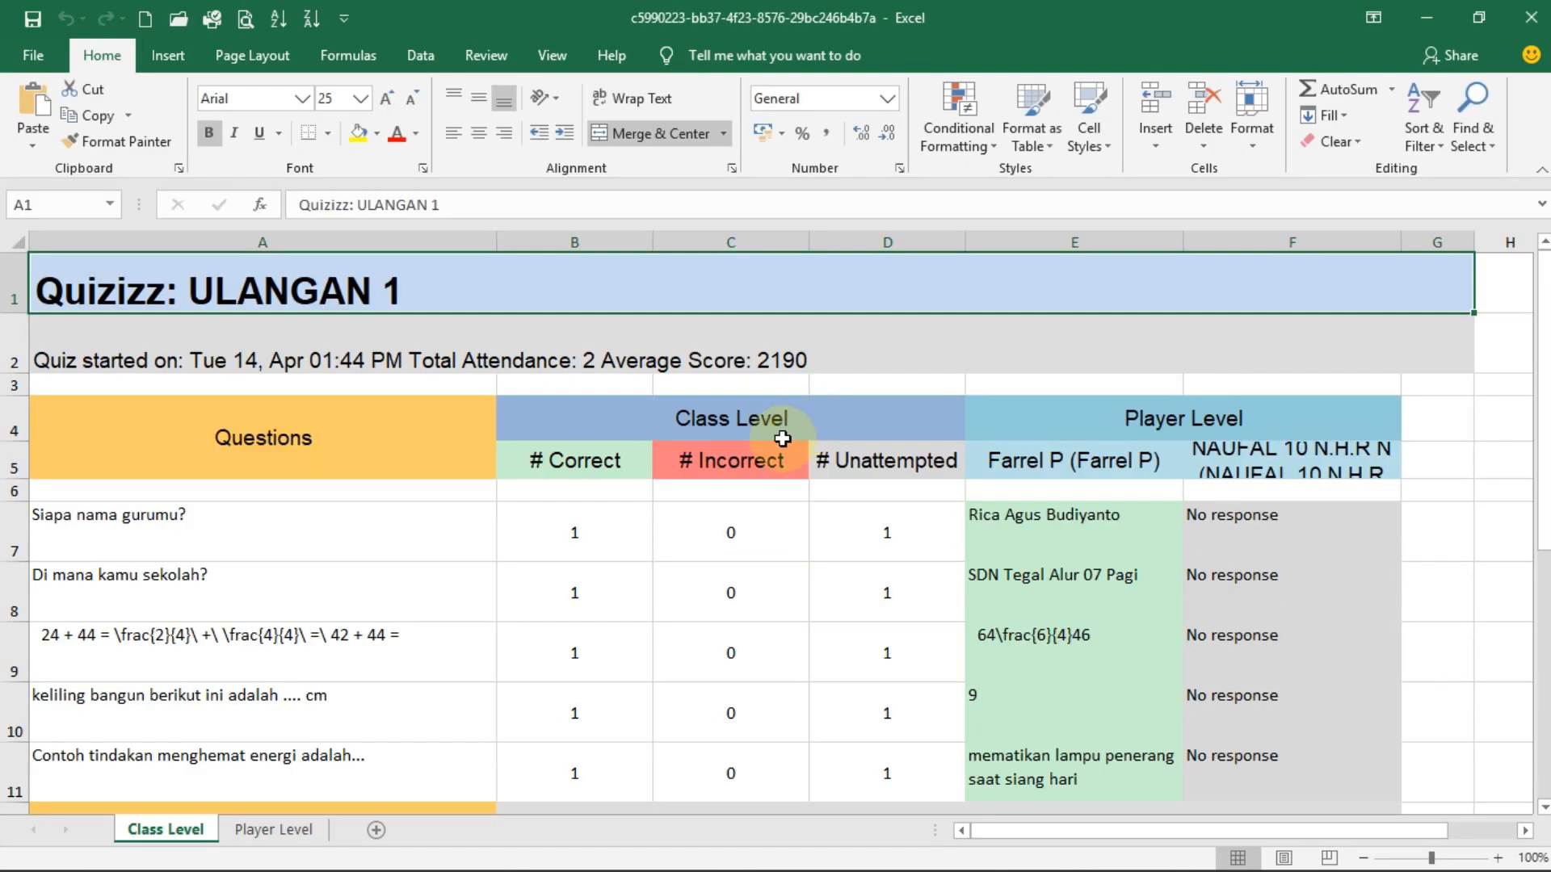
left_click(1362, 857)
left_click(1362, 857)
left_click(1362, 858)
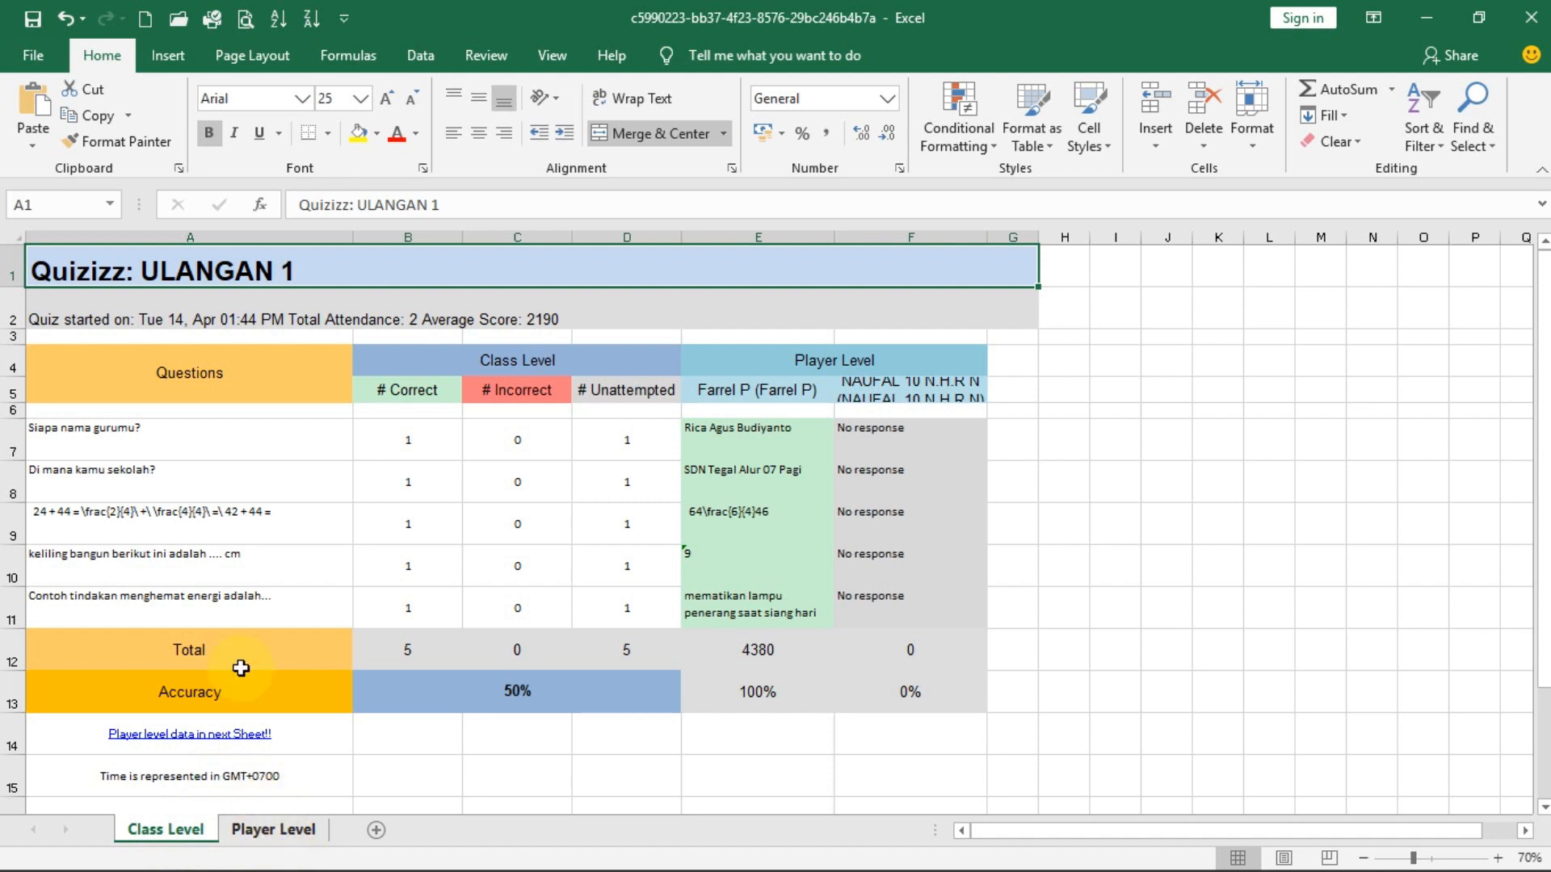
left_click(440, 437)
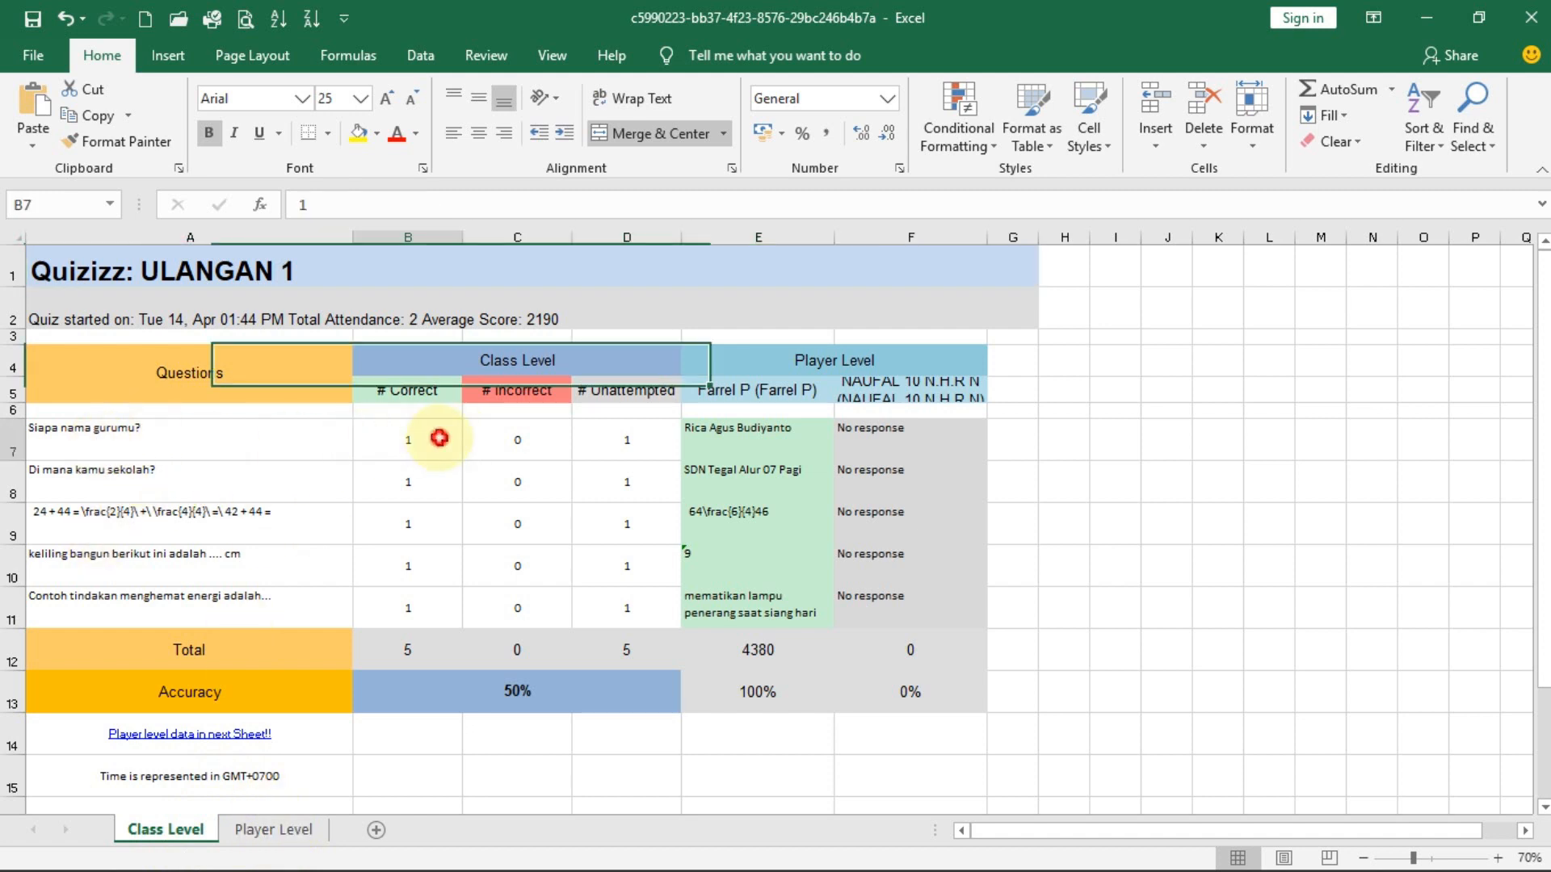
left_click(658, 441)
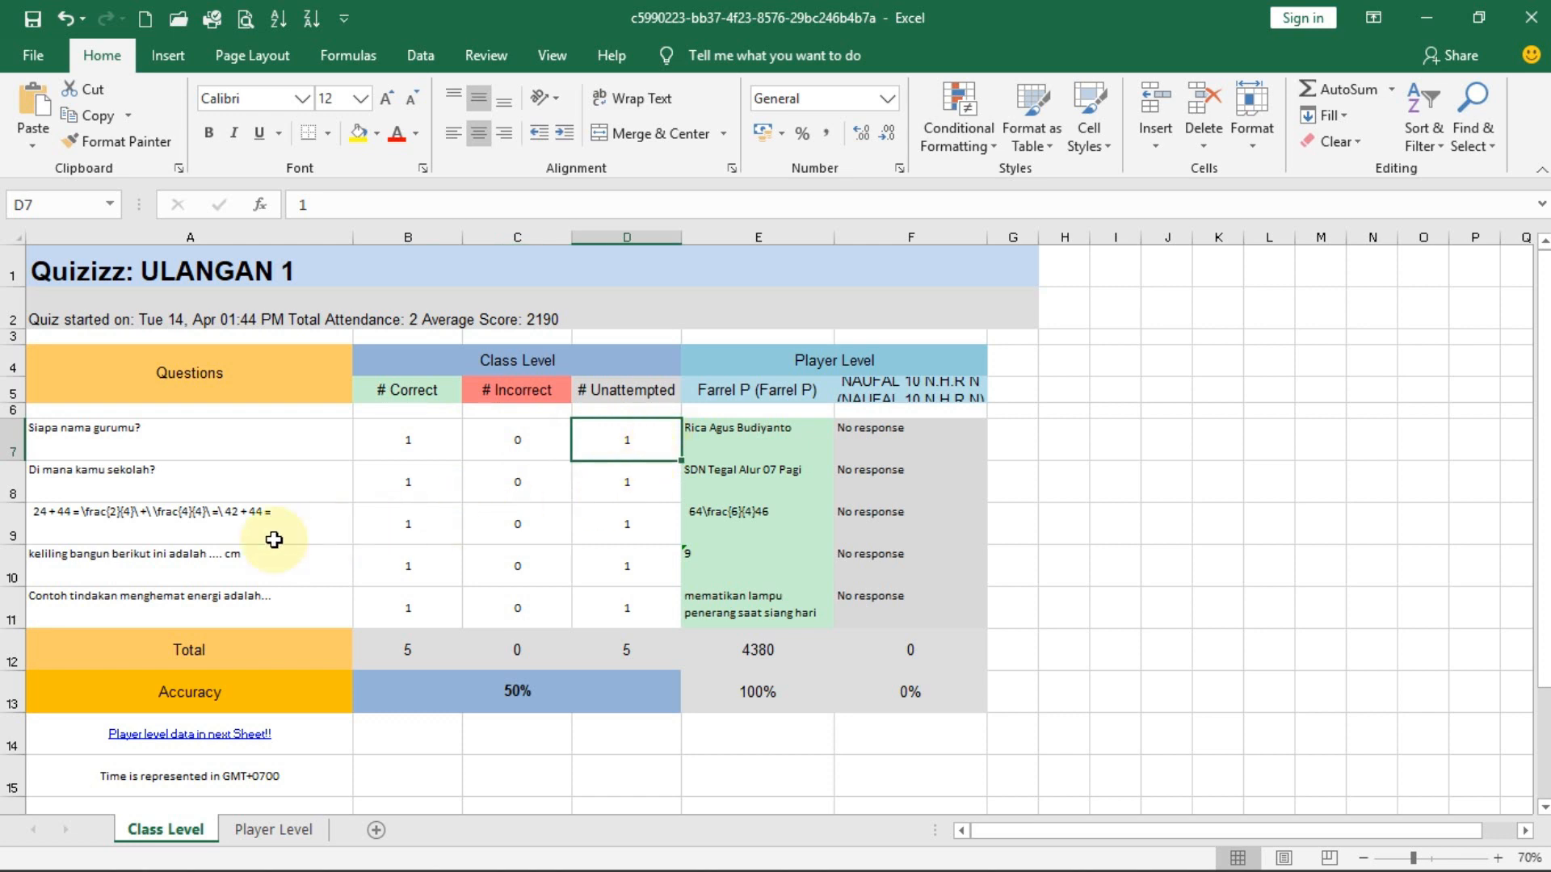
scroll(104, 565, "down", 1)
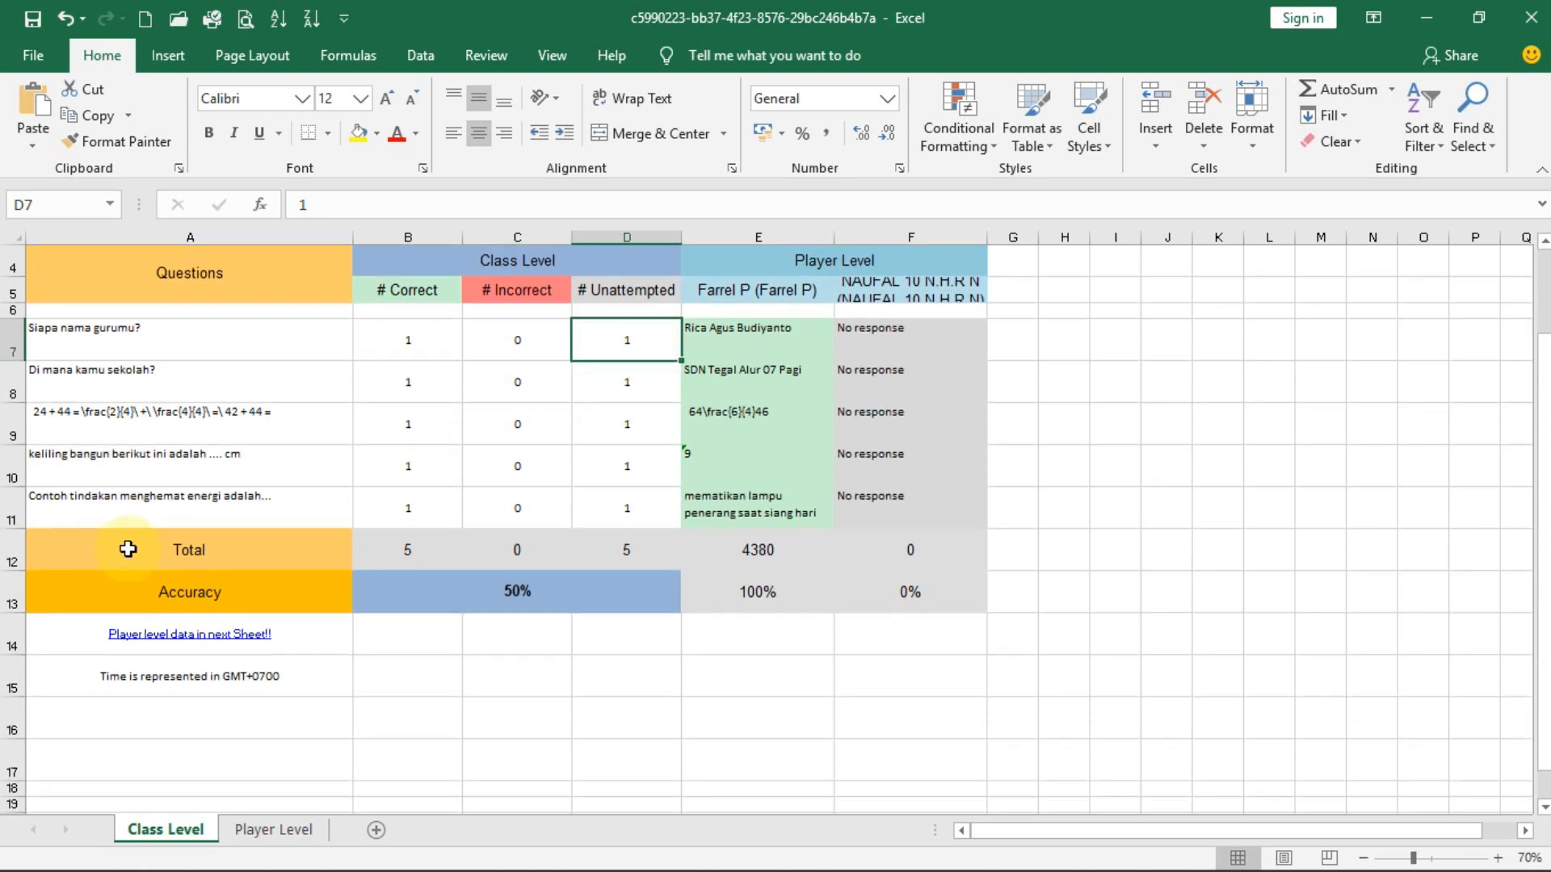
scroll(128, 543, "up", 1)
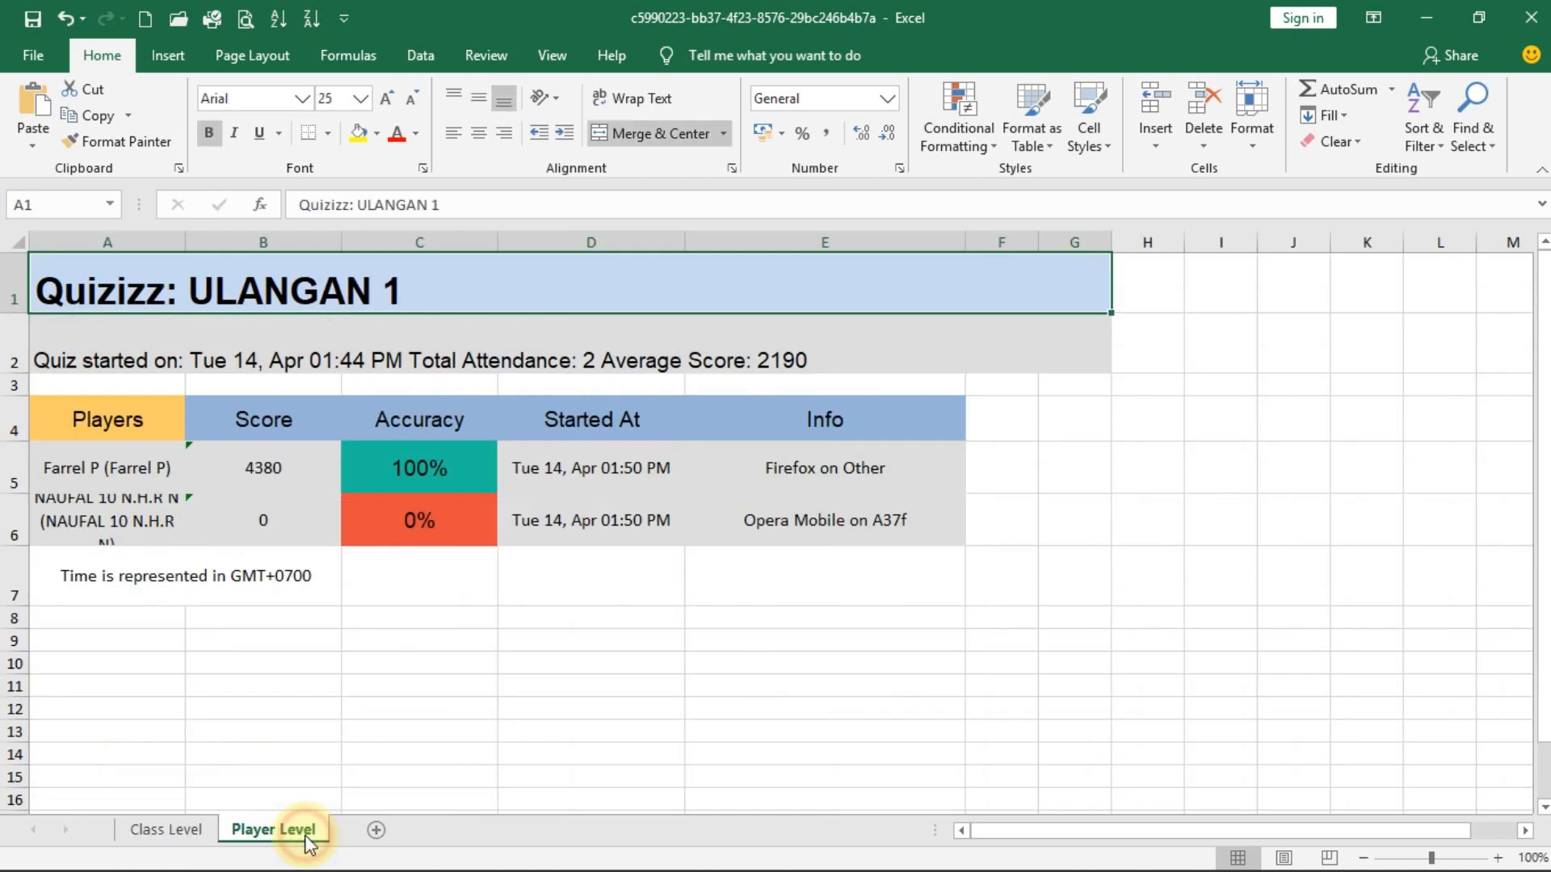
Review the Player Level sheet, return to Class Level, enlarge row 5, and close the workbook
left_click(299, 827)
scroll(257, 693, "down", 3)
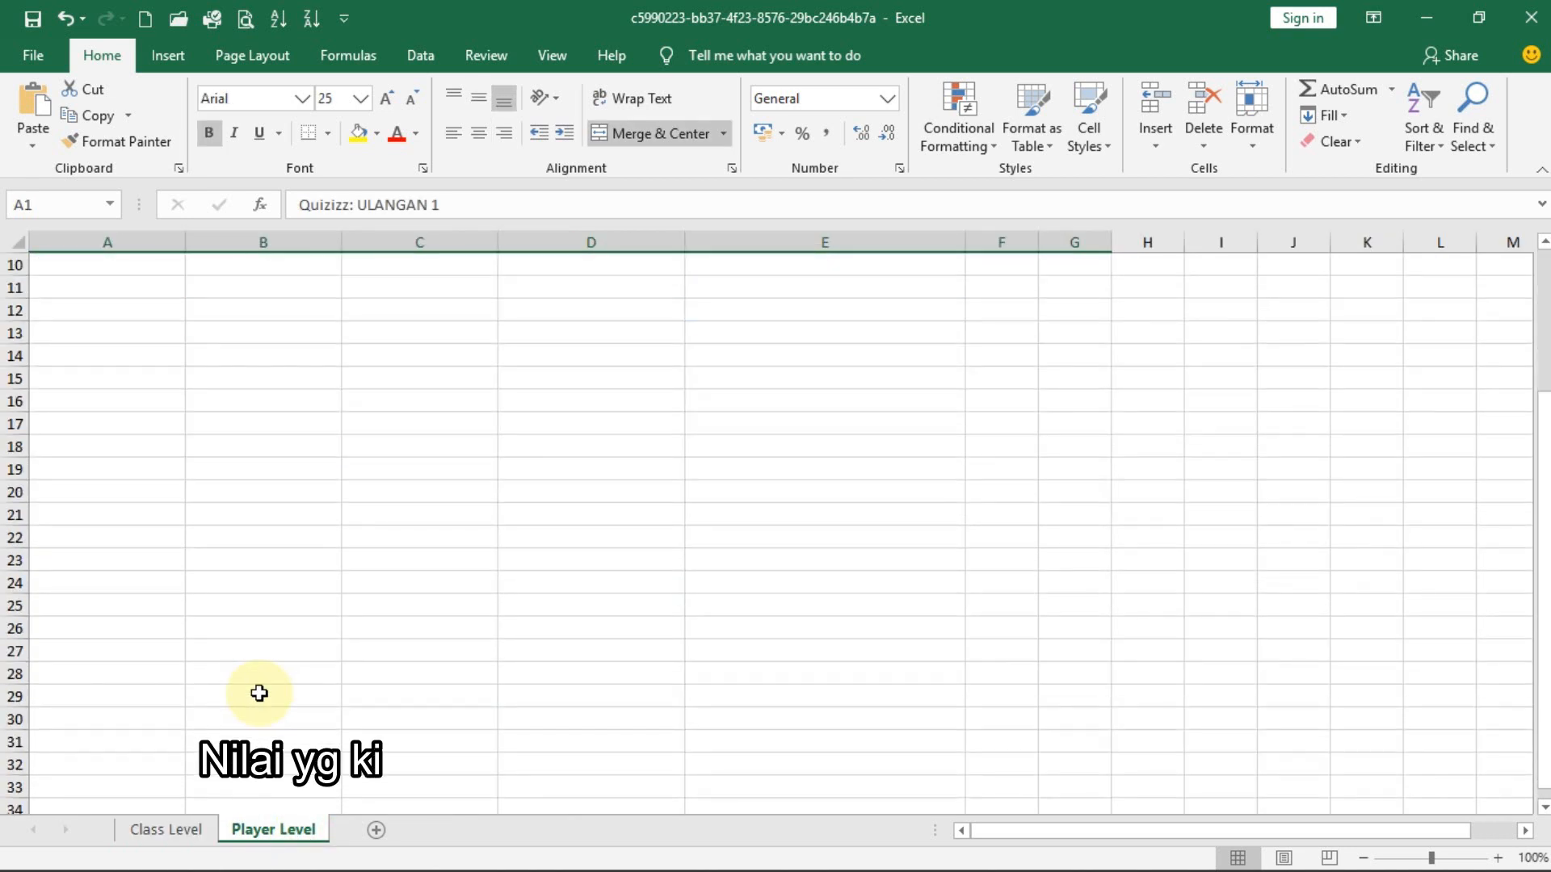
scroll(256, 692, "up", 3)
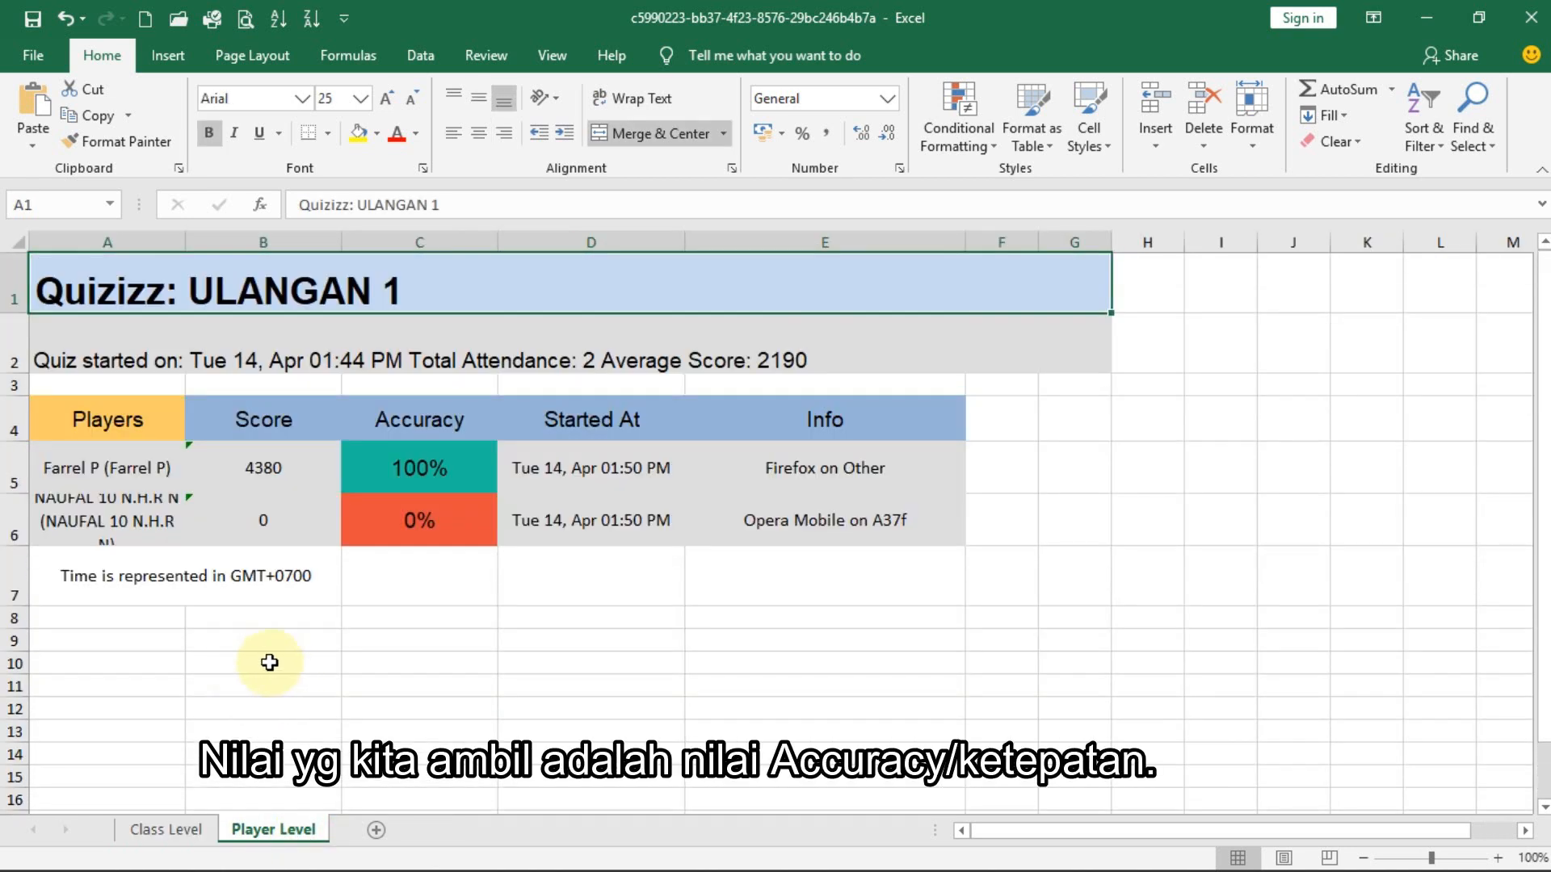
left_click(194, 840)
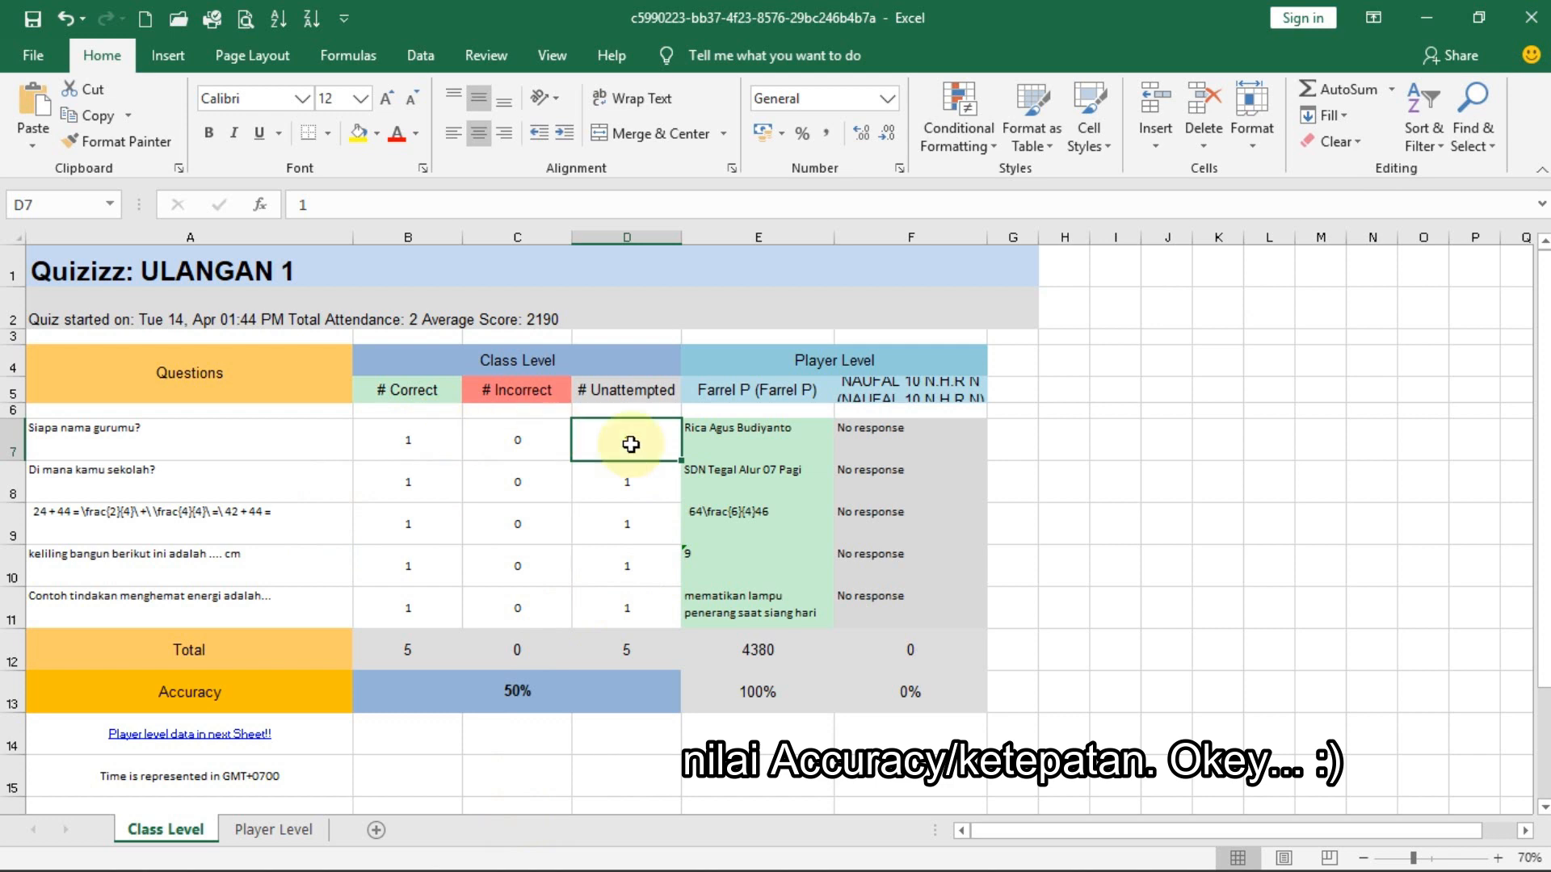
left_click_drag(23, 403, 25, 427)
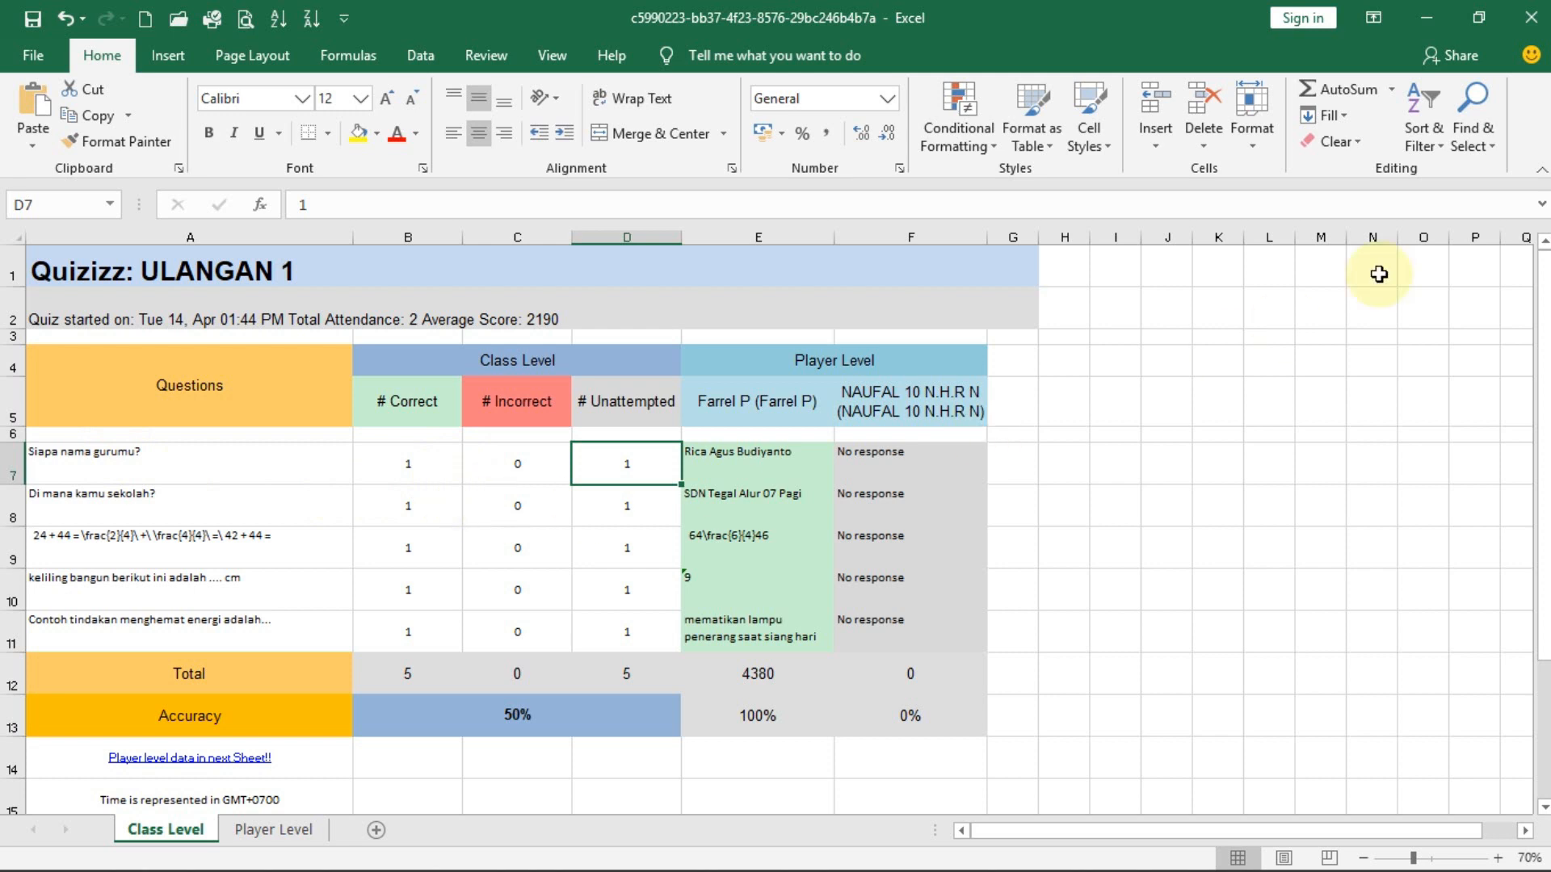
left_click(1531, 18)
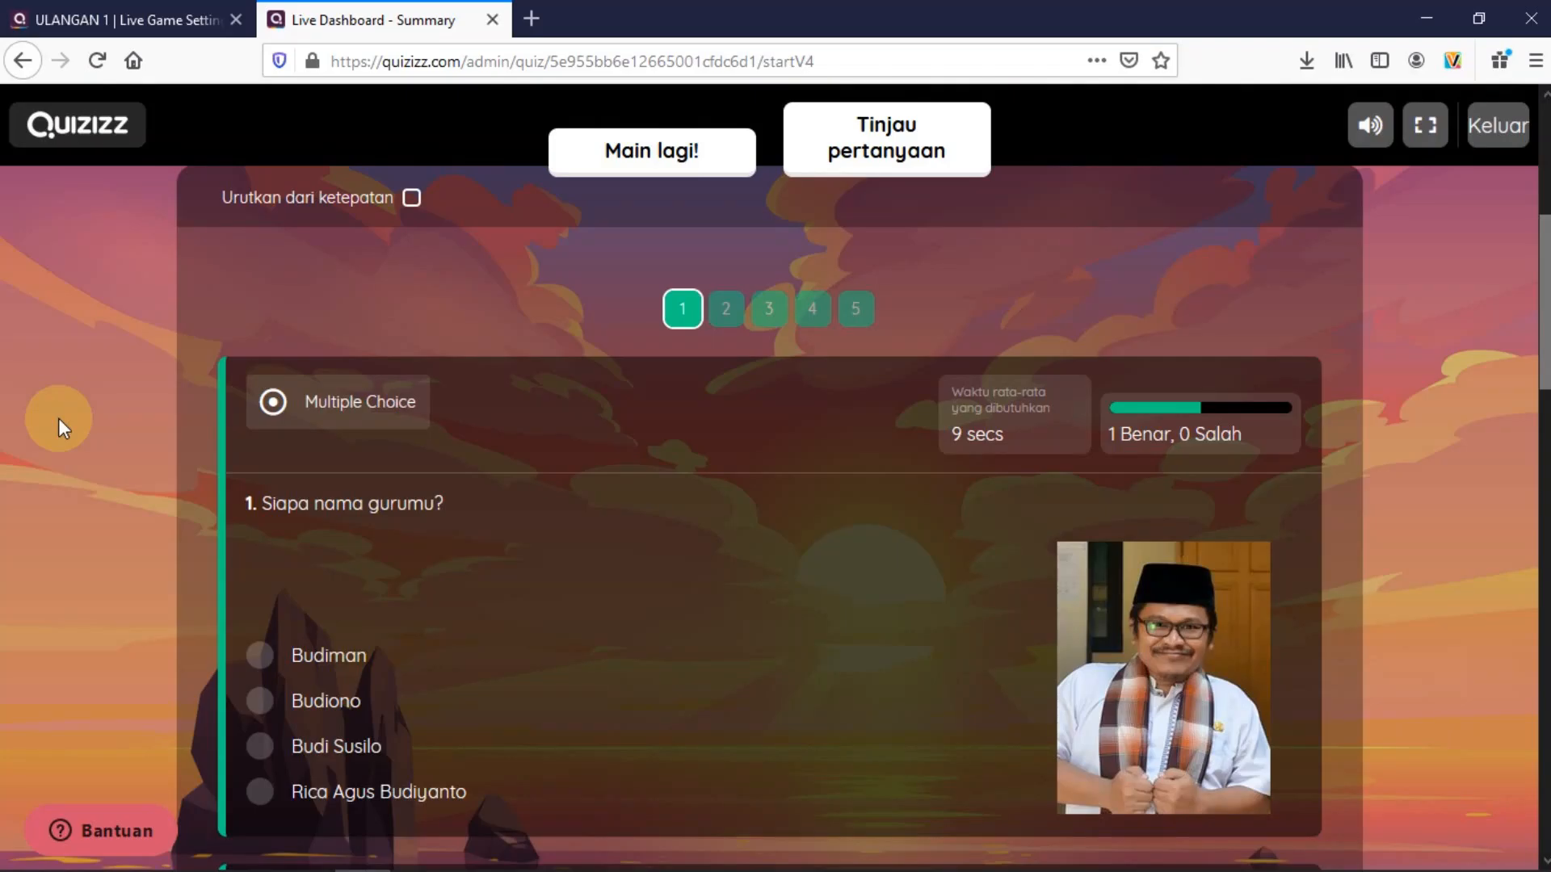
scroll(59, 419, "up", 4)
scroll(58, 418, "up", 2)
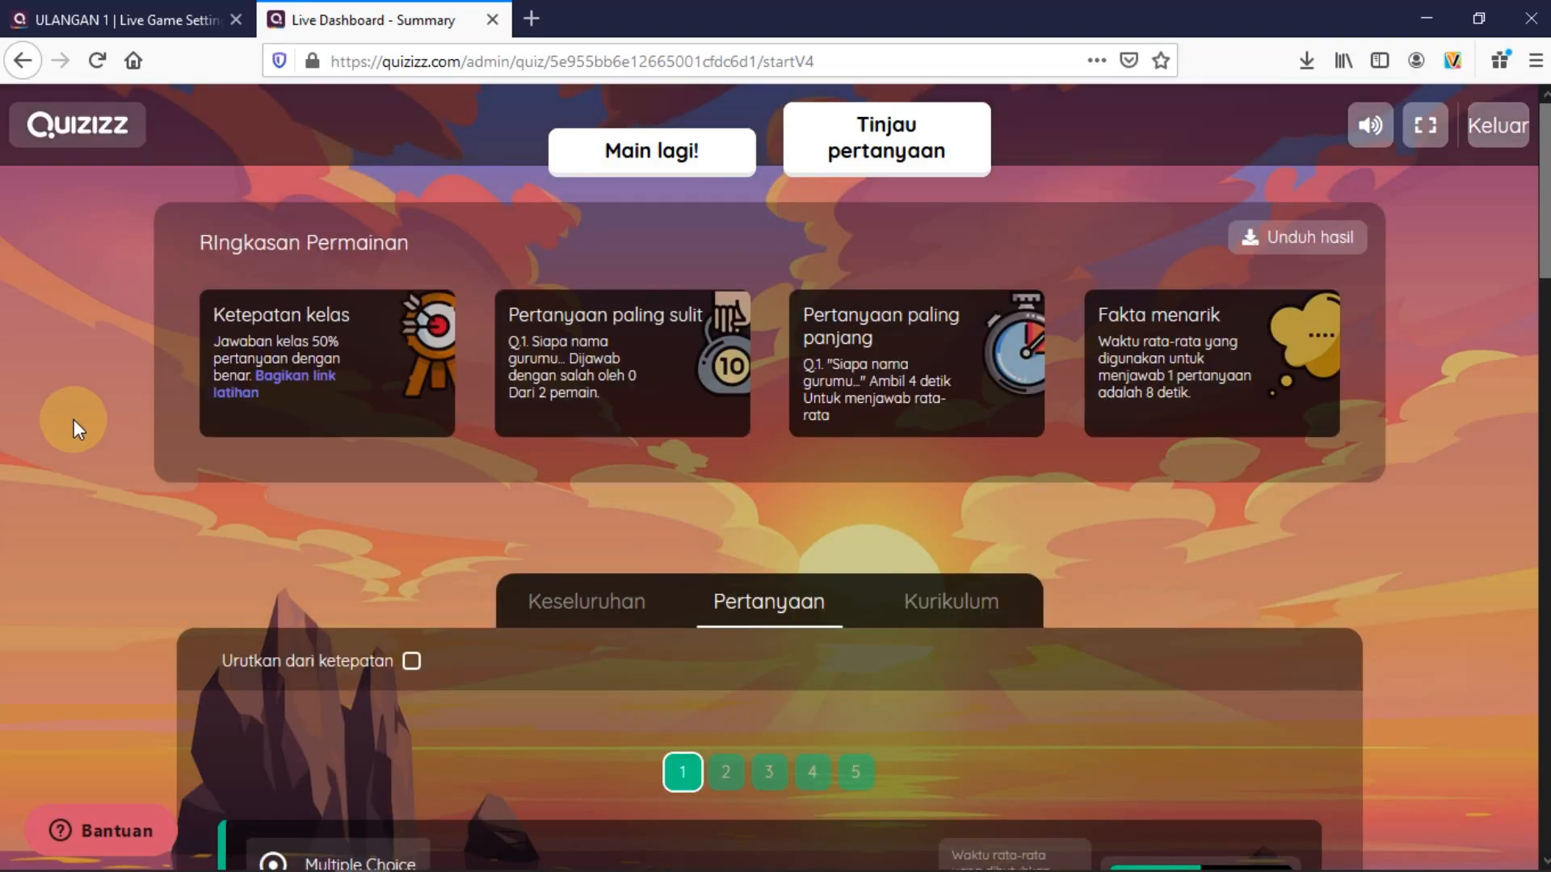
Leave the live game summary with Keluar and open the Hasil reports list
left_click(1498, 131)
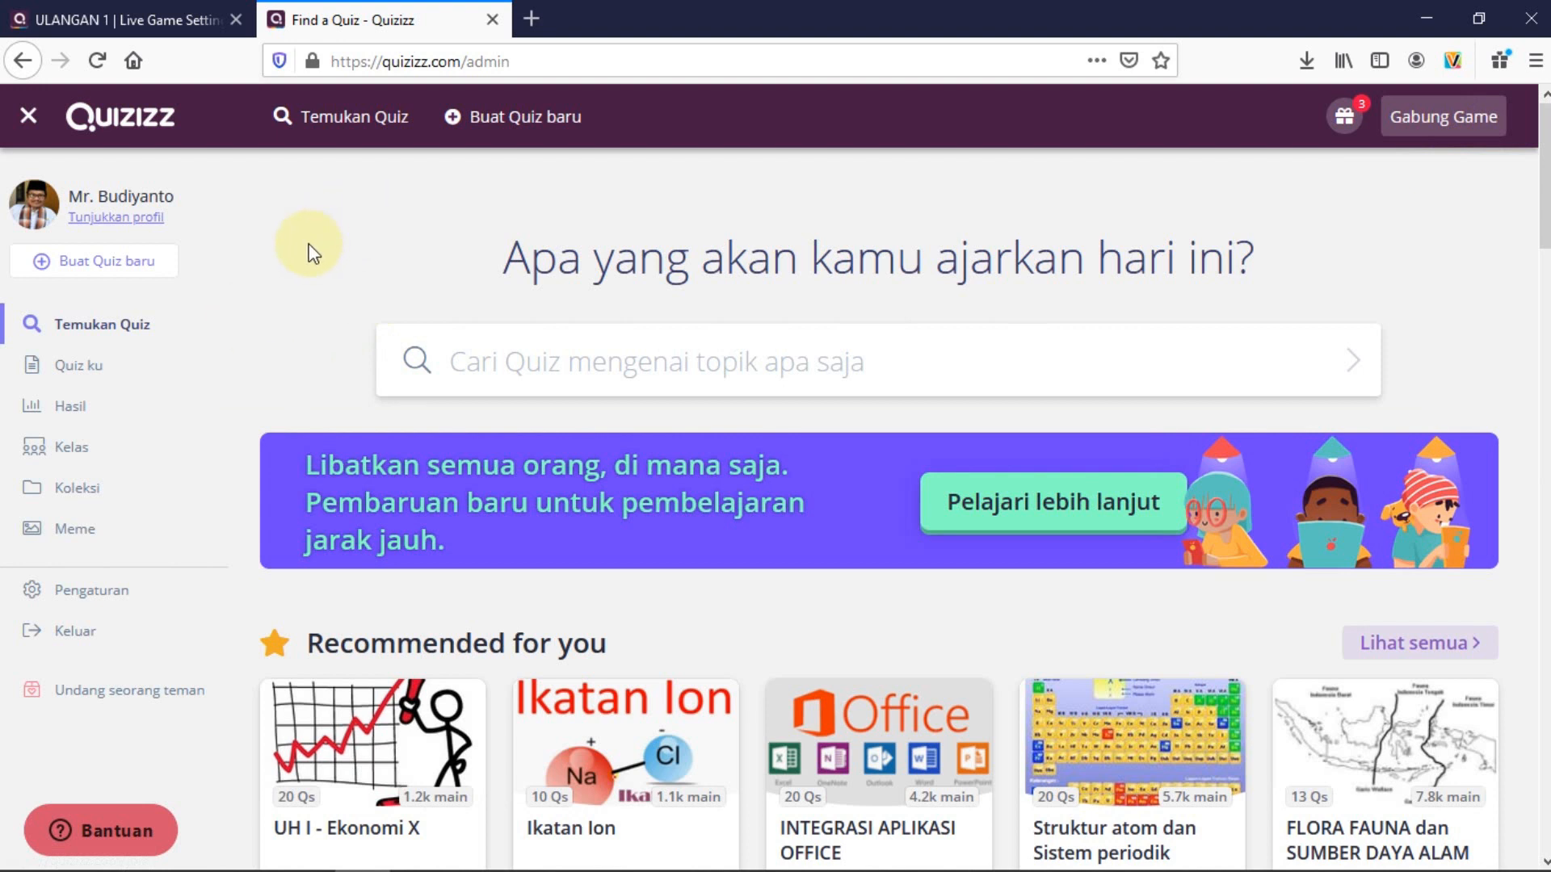
left_click(66, 410)
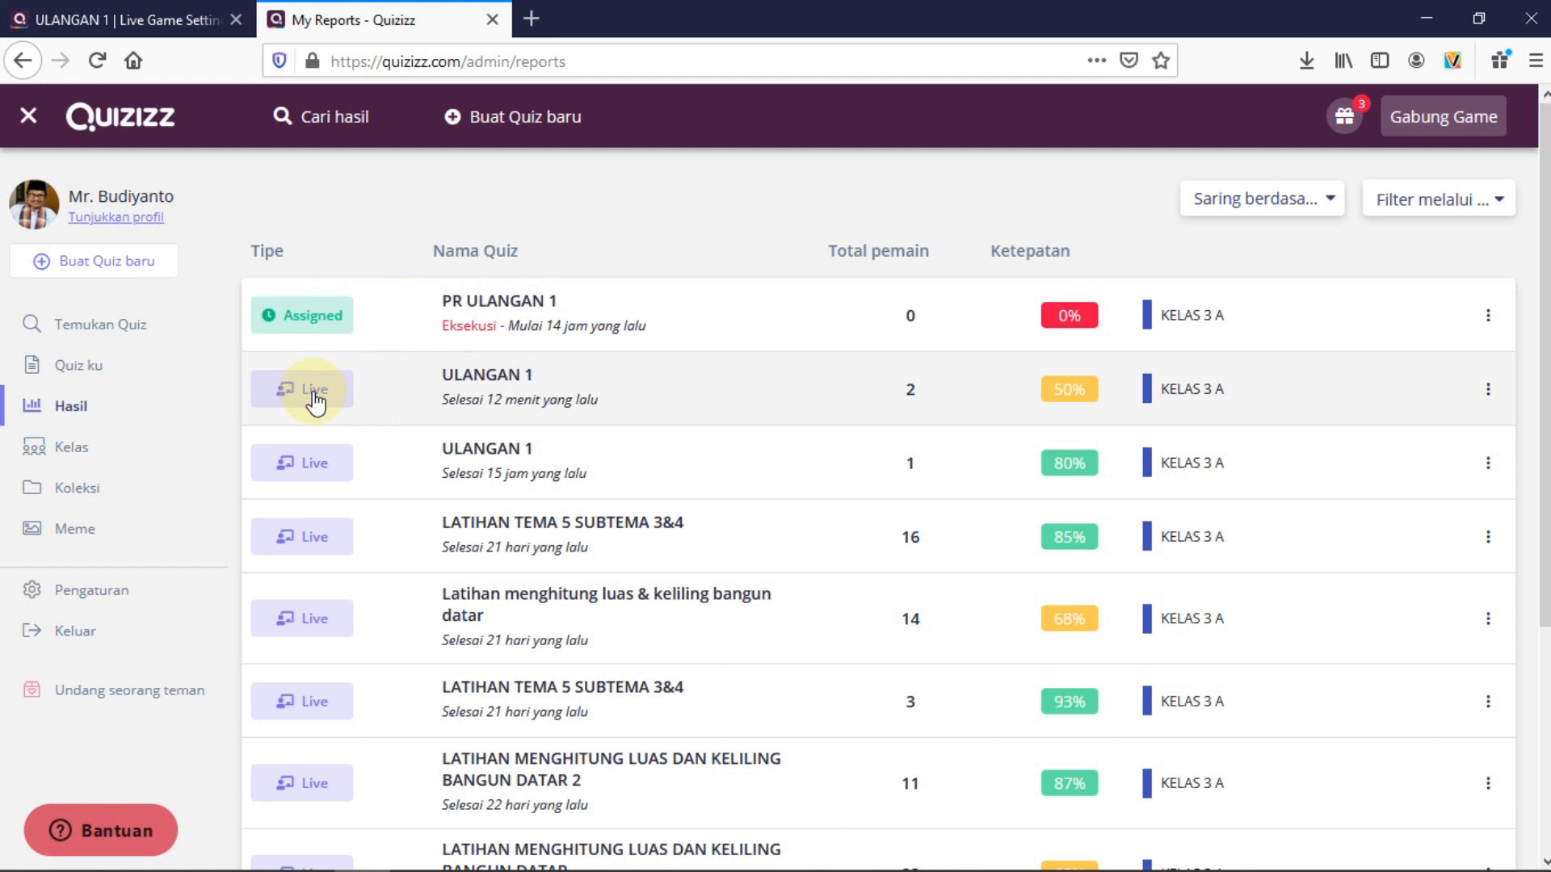
Review the latest ULANGAN 1 report, email the top student's result to their parent, then open Quiz ku
left_click(534, 388)
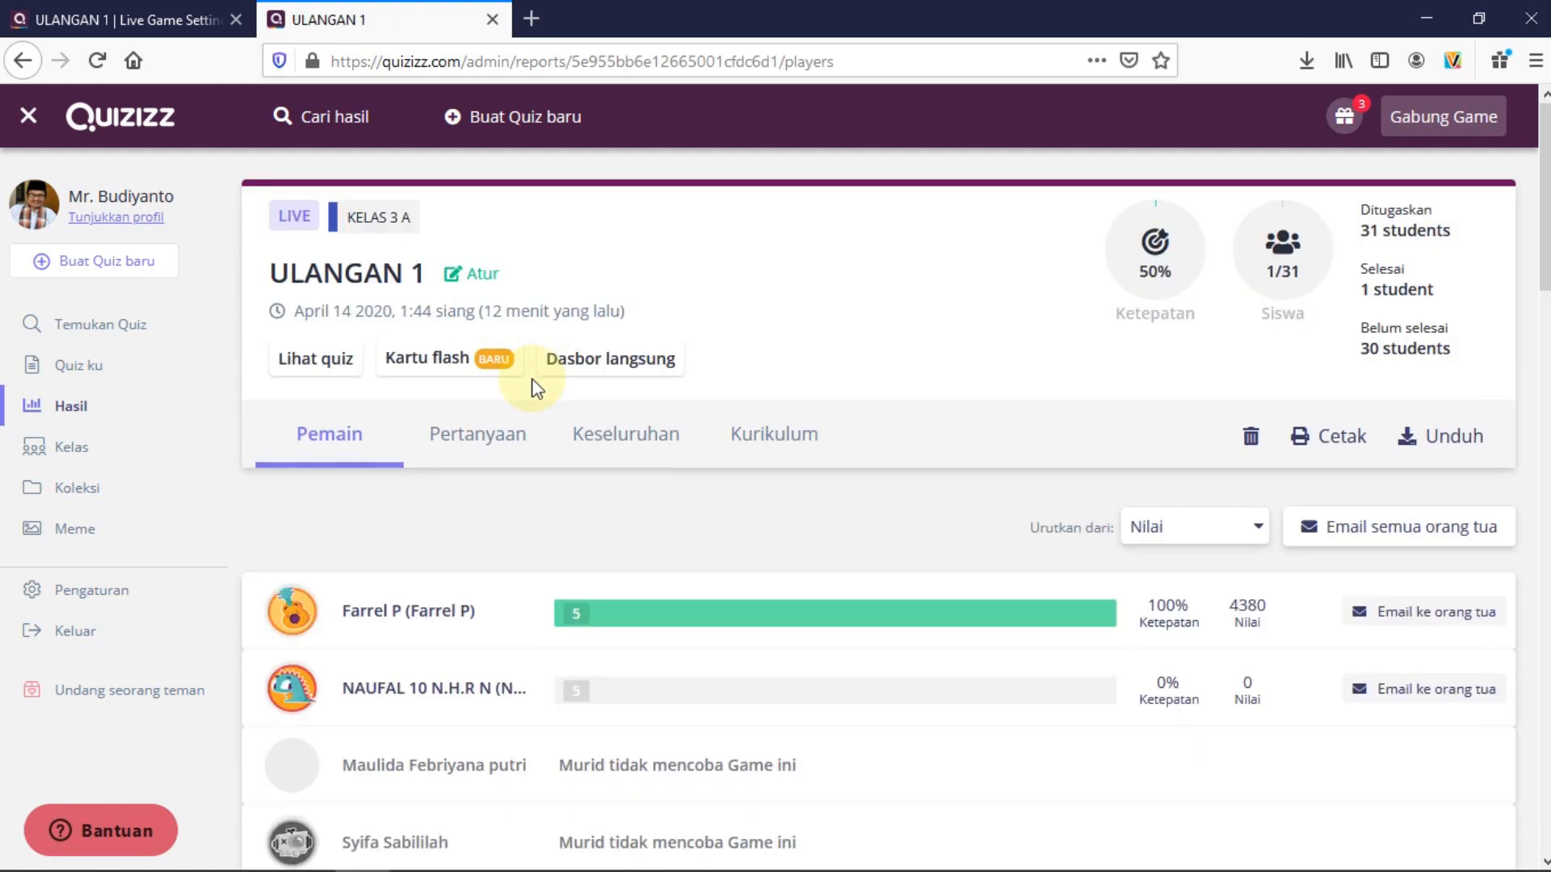
scroll(748, 454, "down", 5)
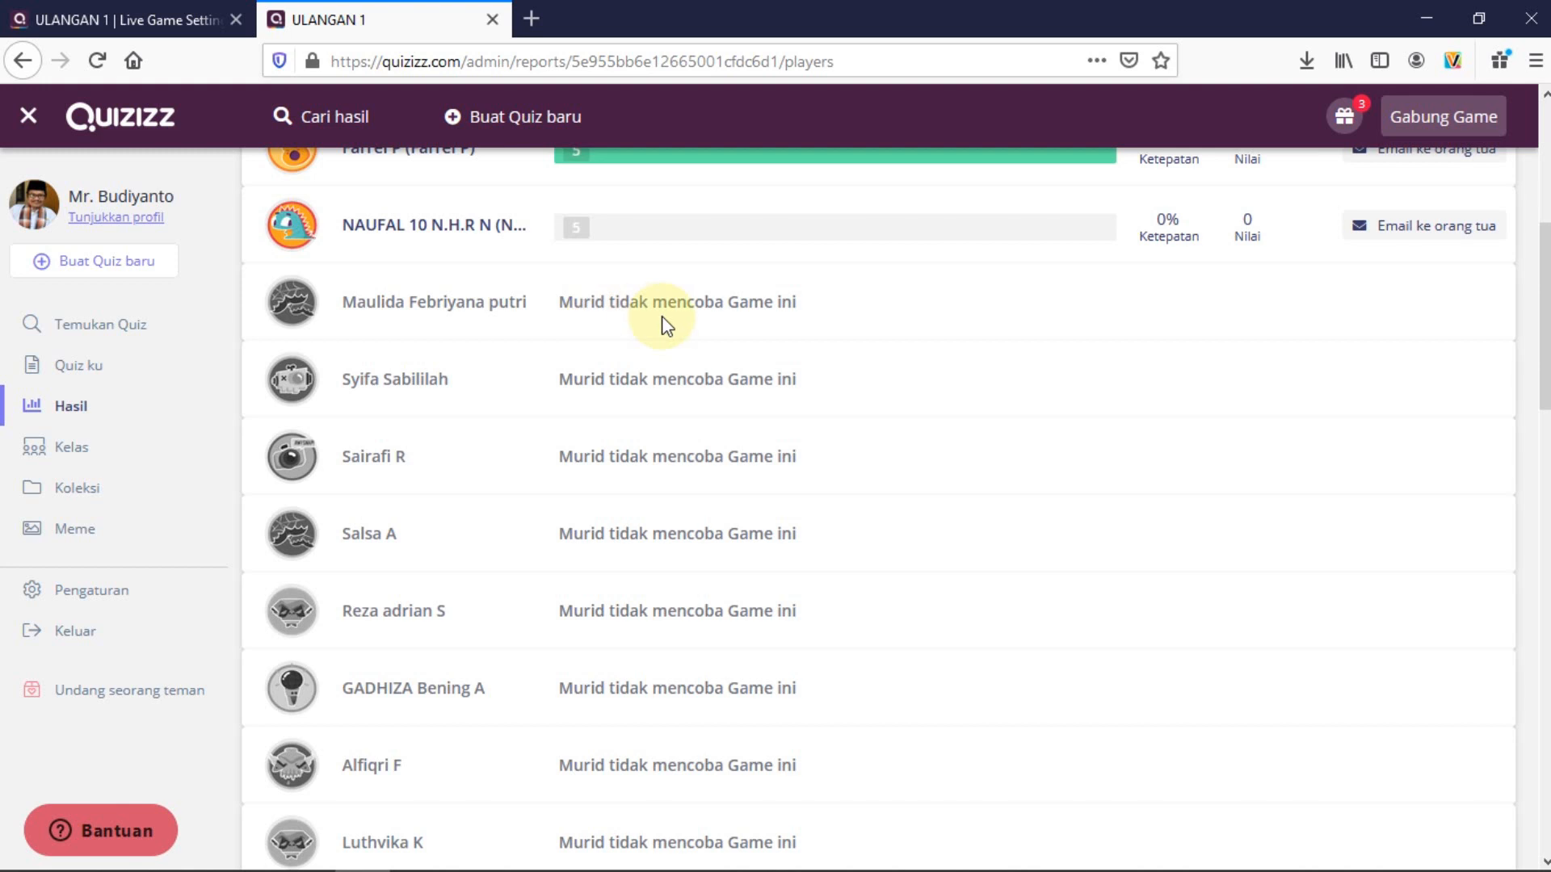
scroll(719, 363, "down", 5)
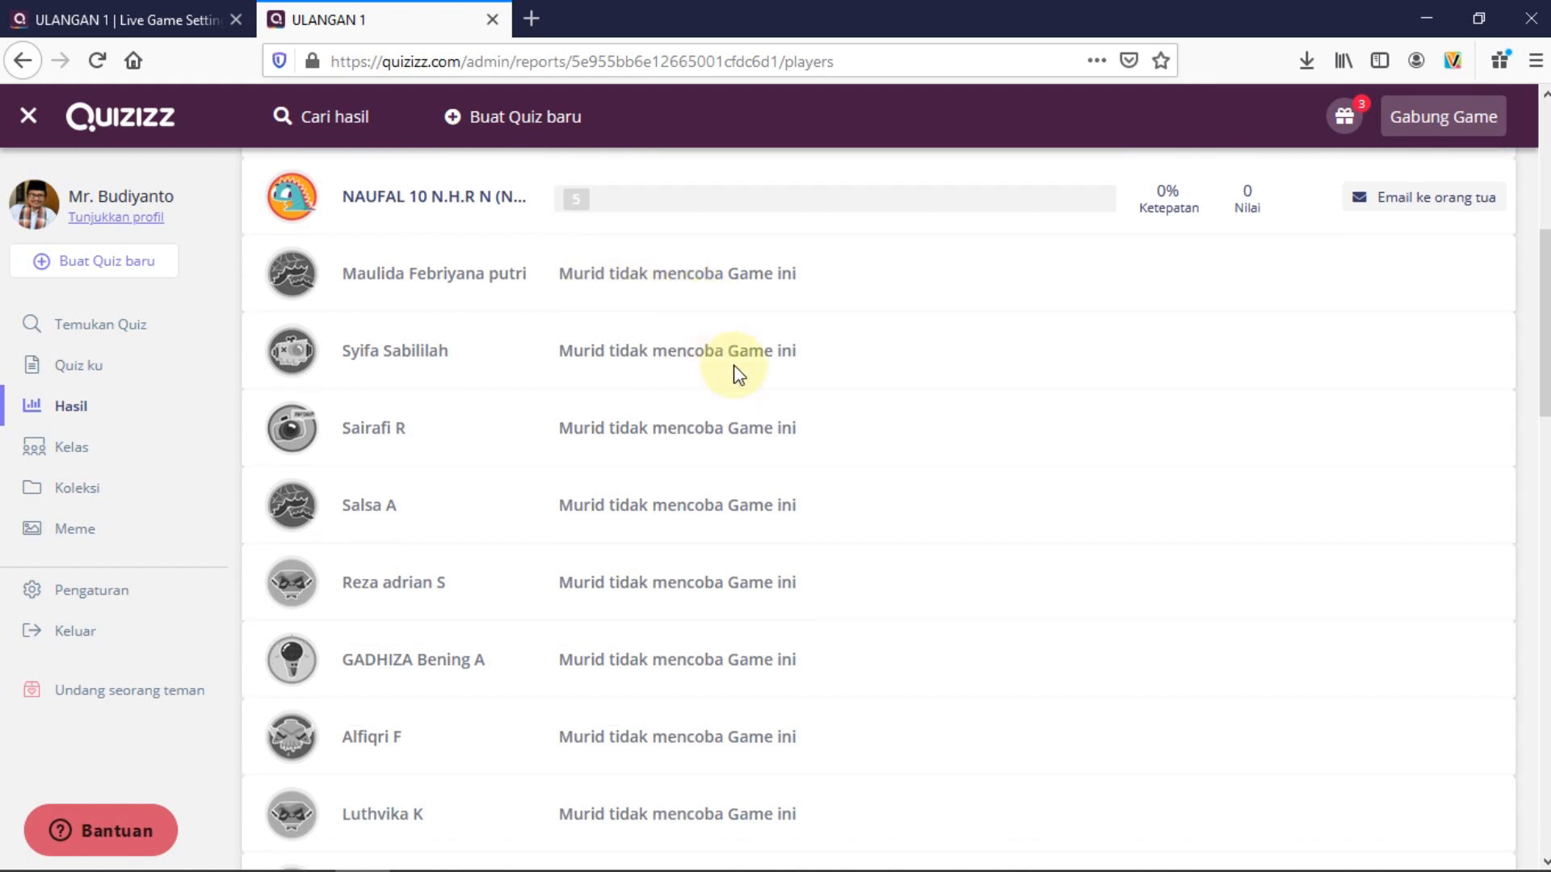
scroll(827, 502, "up", 7)
scroll(828, 501, "up", 4)
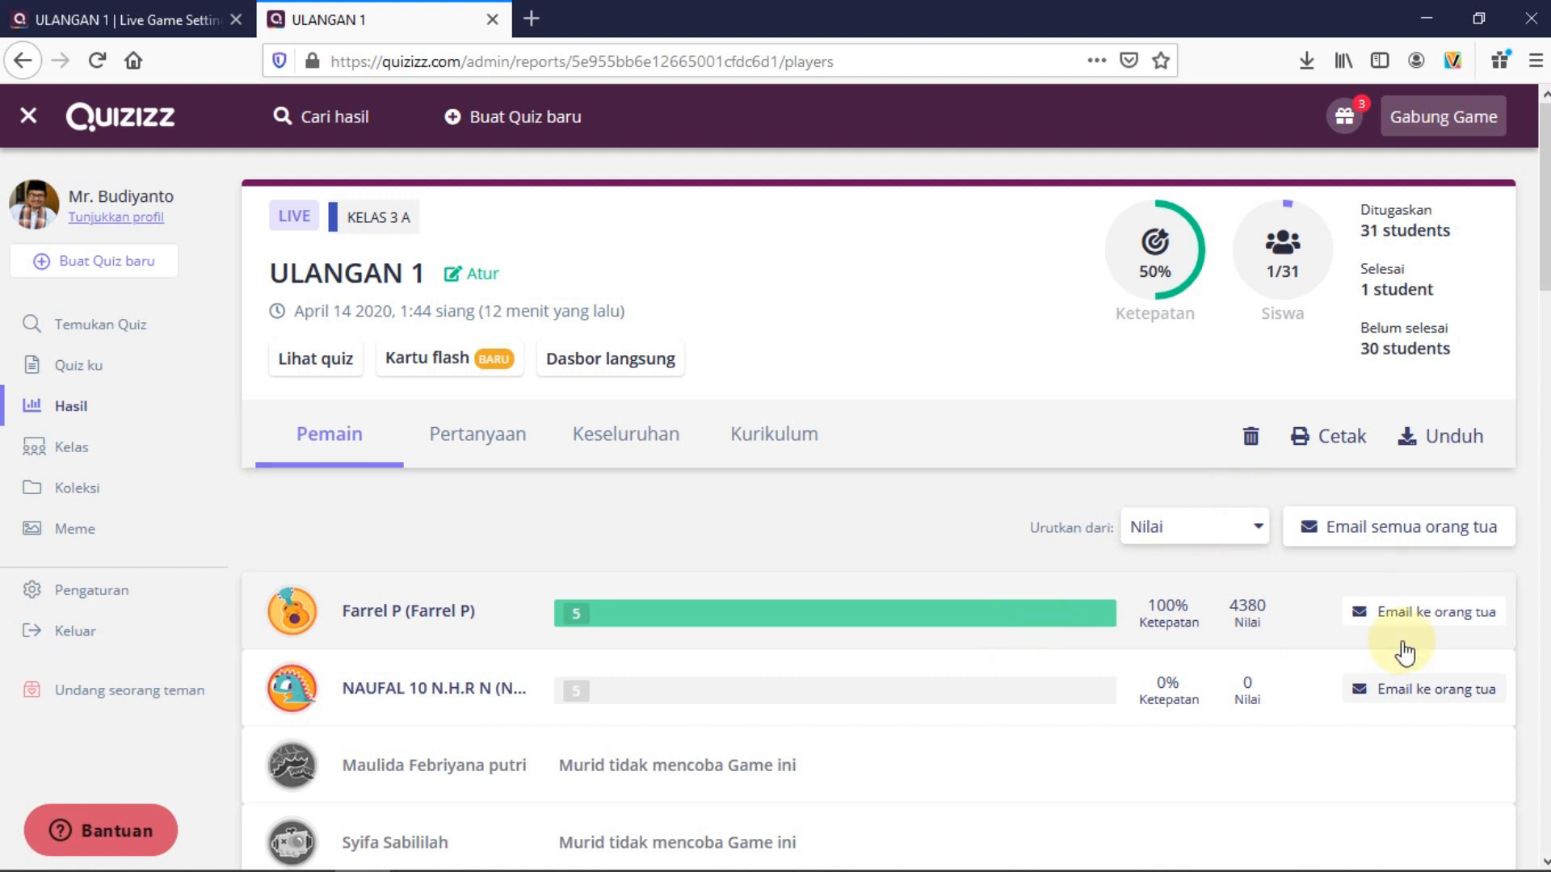
left_click(1415, 619)
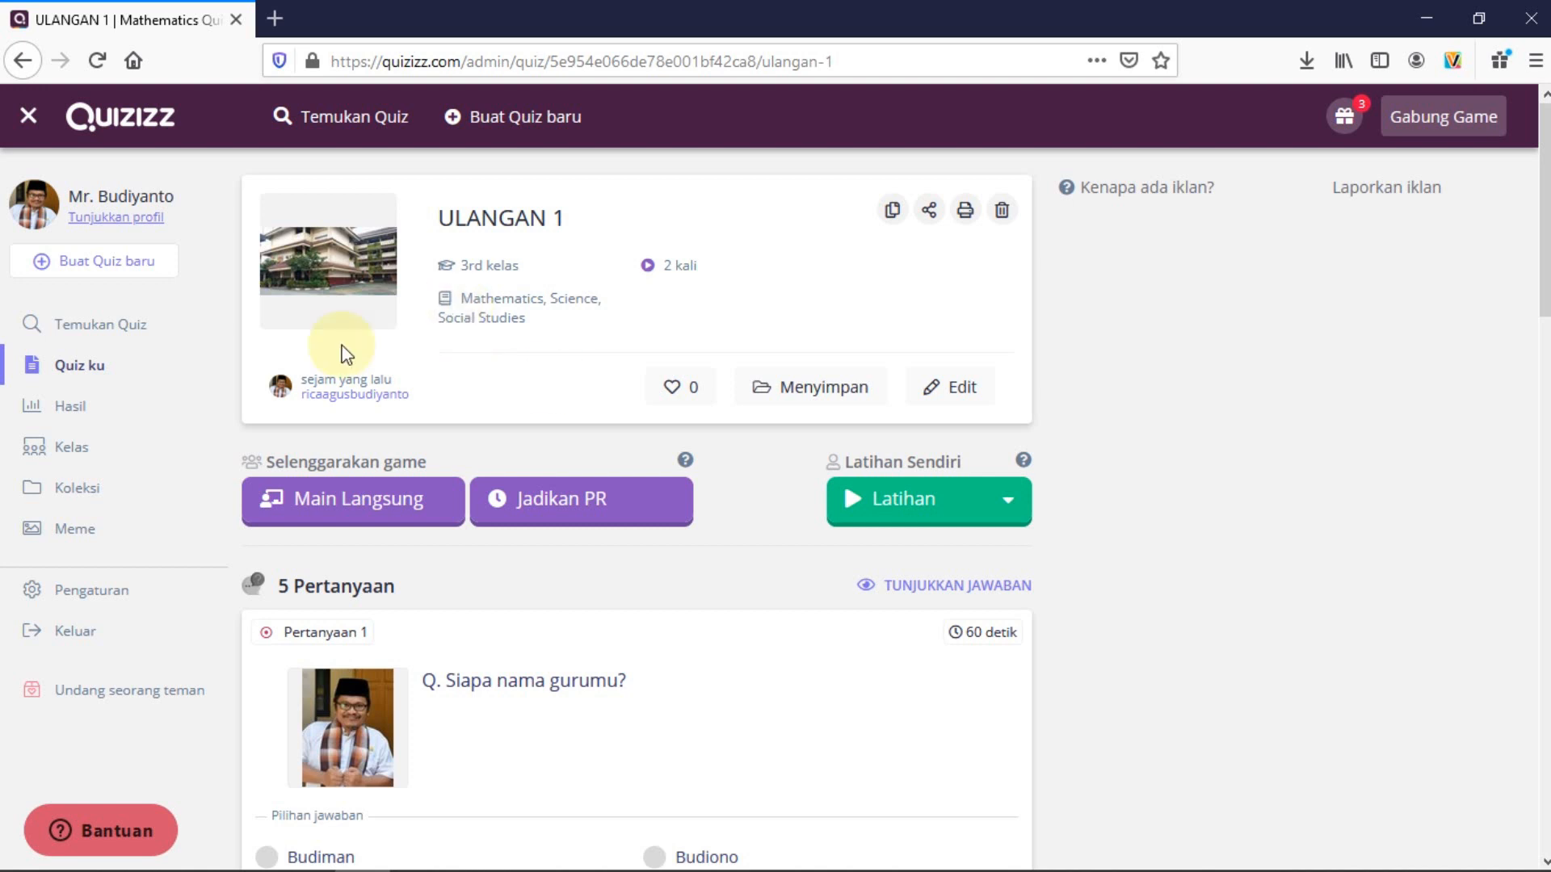
left_click(94, 375)
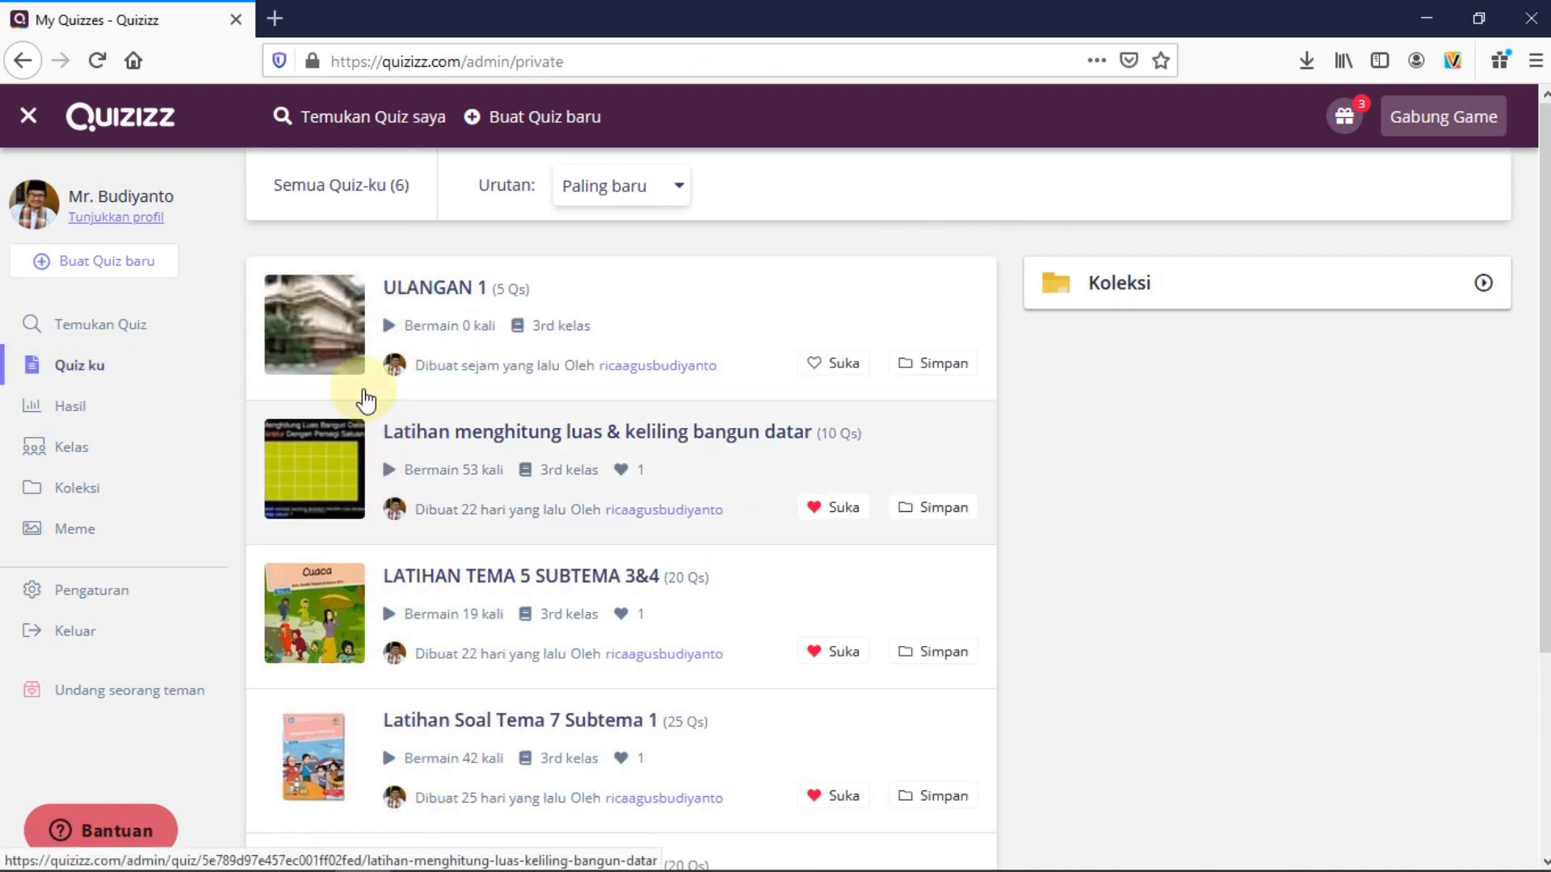
Make ULANGAN 1 homework due Apr 17 at 12:00 siang and bring up class selection
left_click(441, 291)
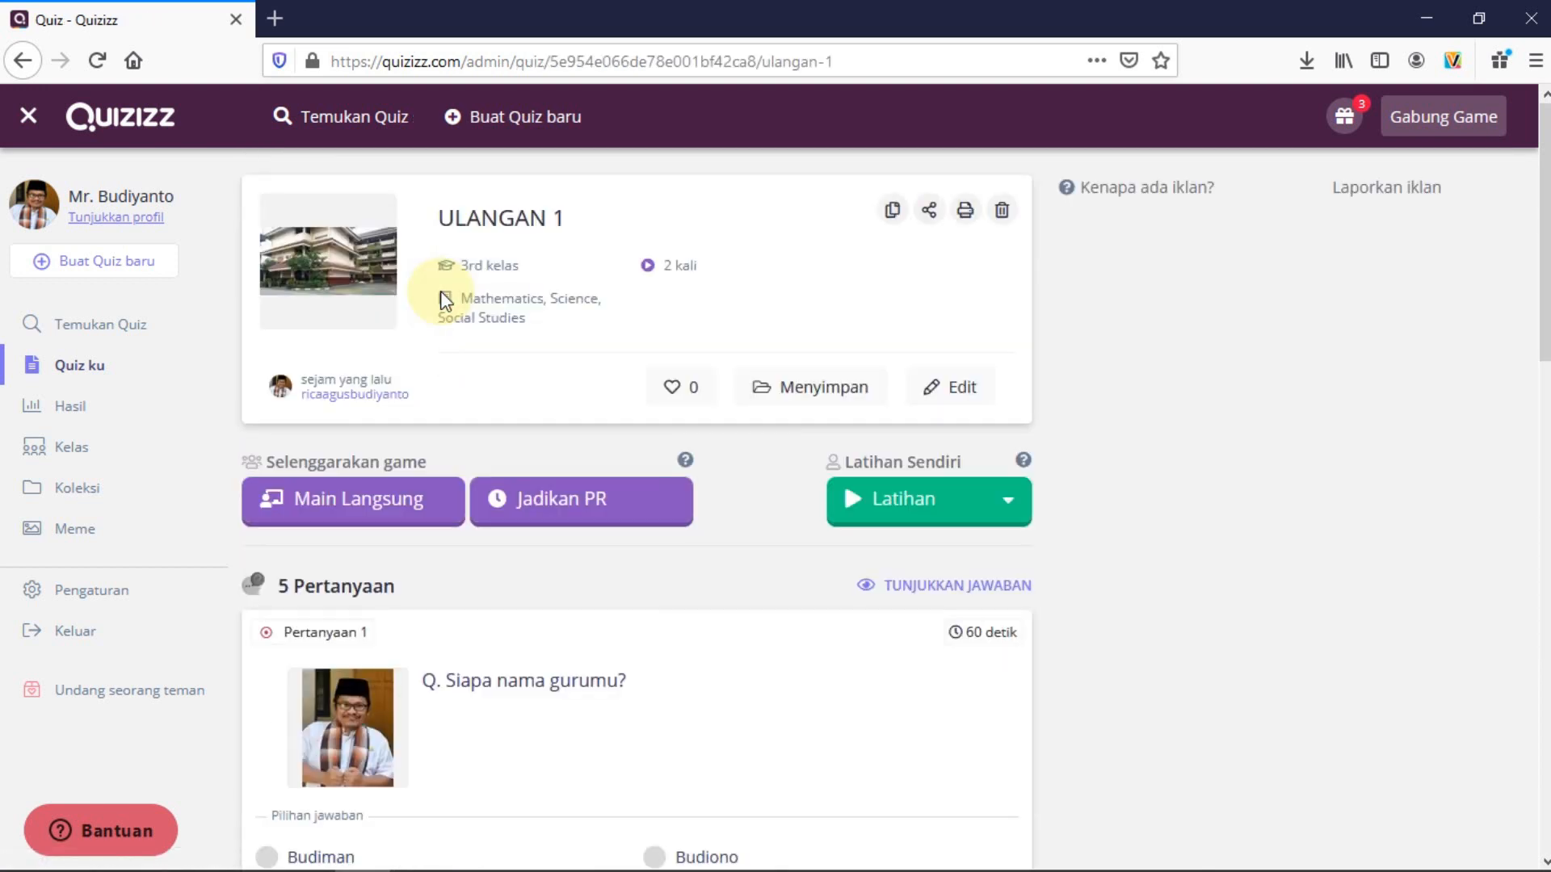
left_click(560, 505)
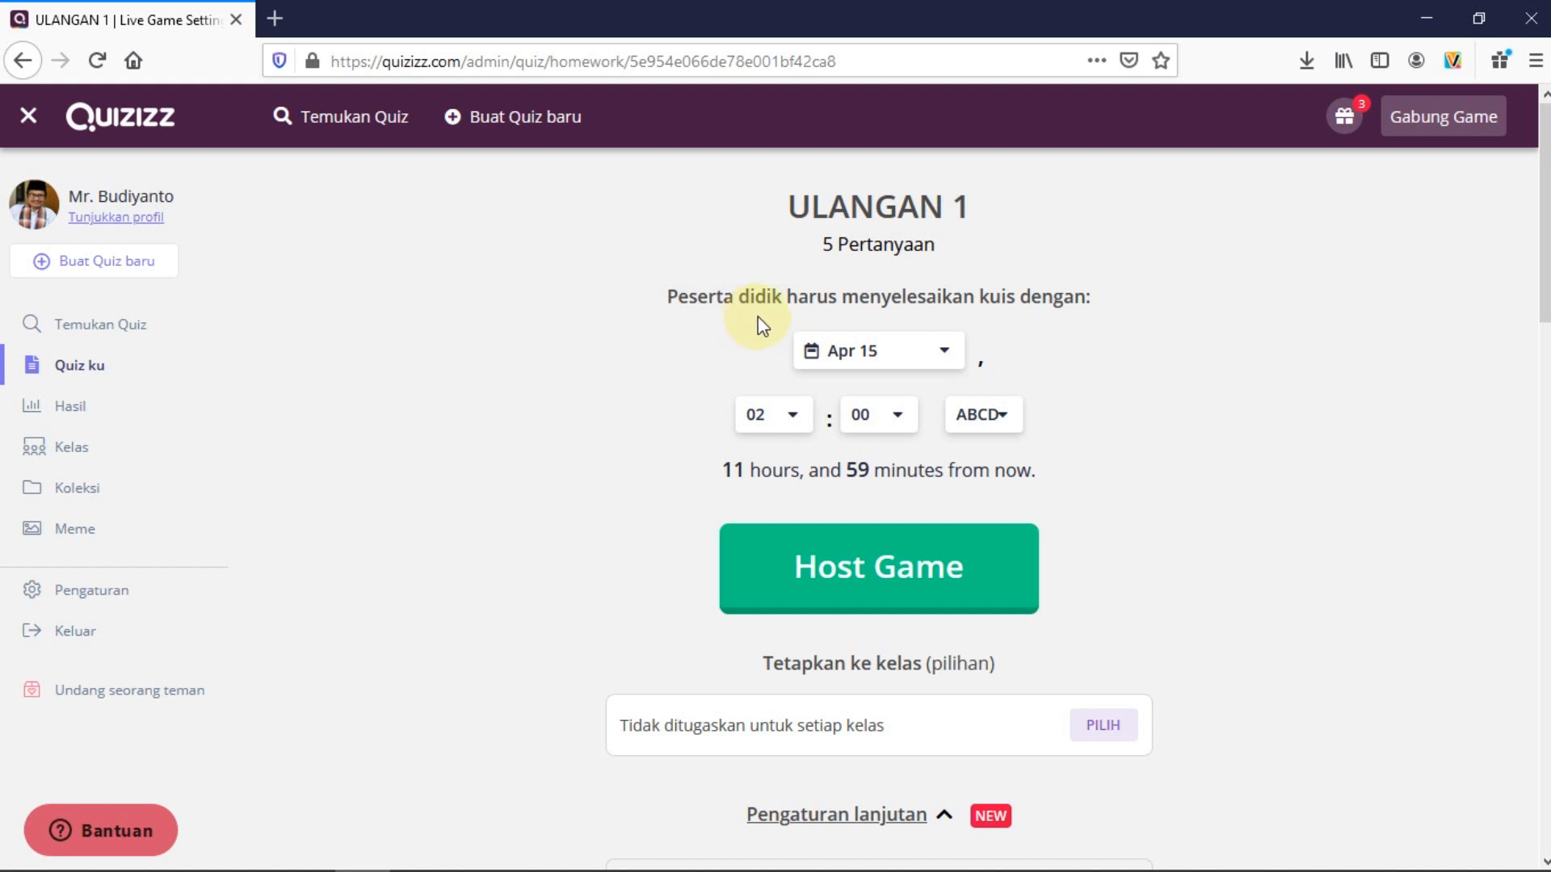
left_click(942, 353)
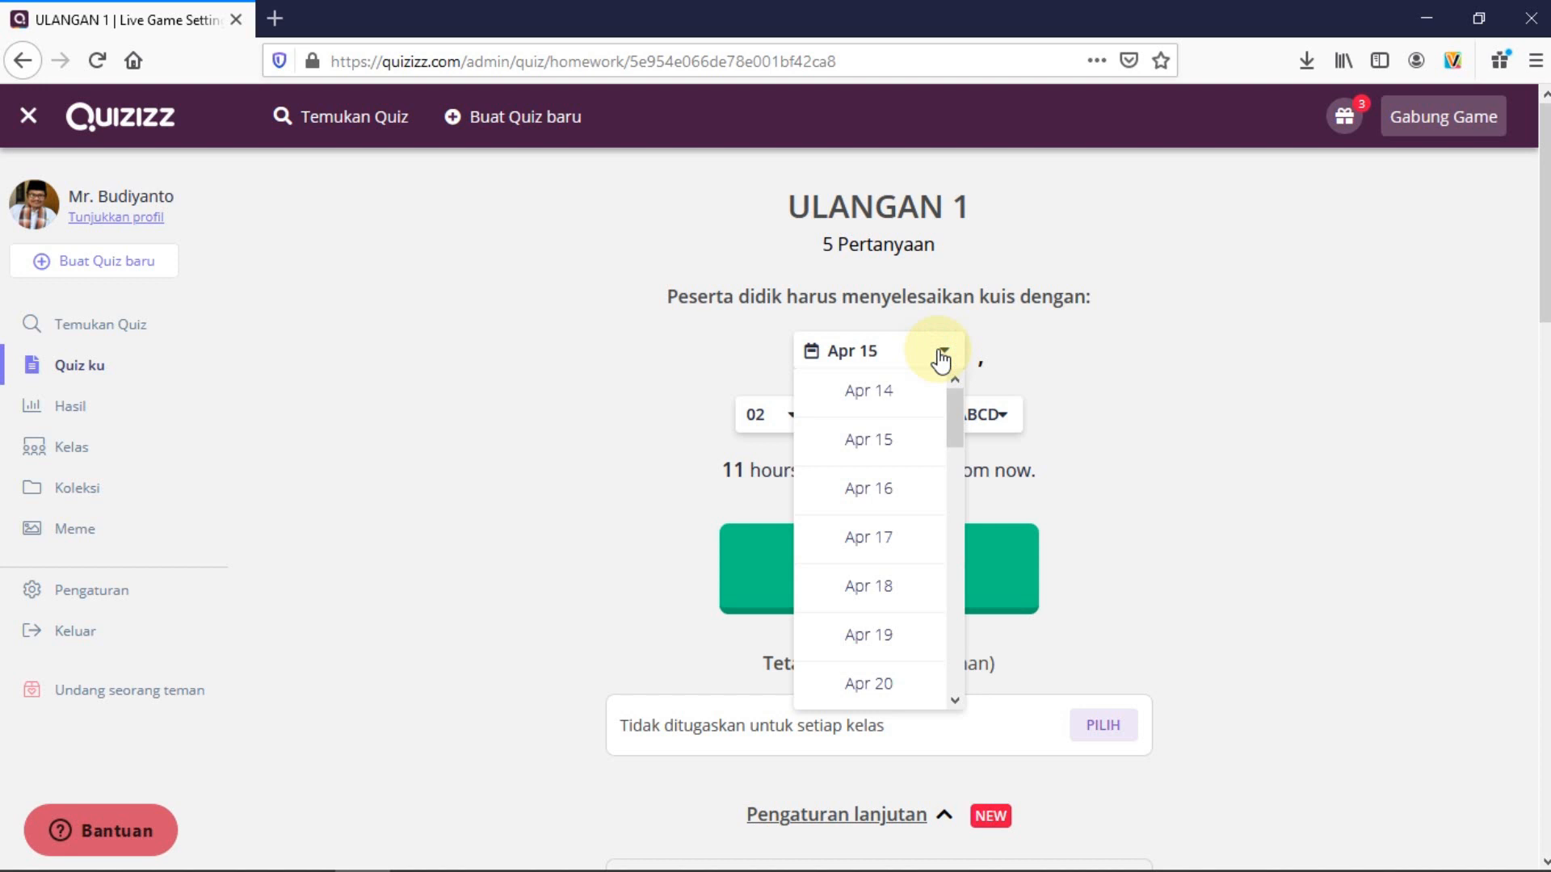
left_click(876, 538)
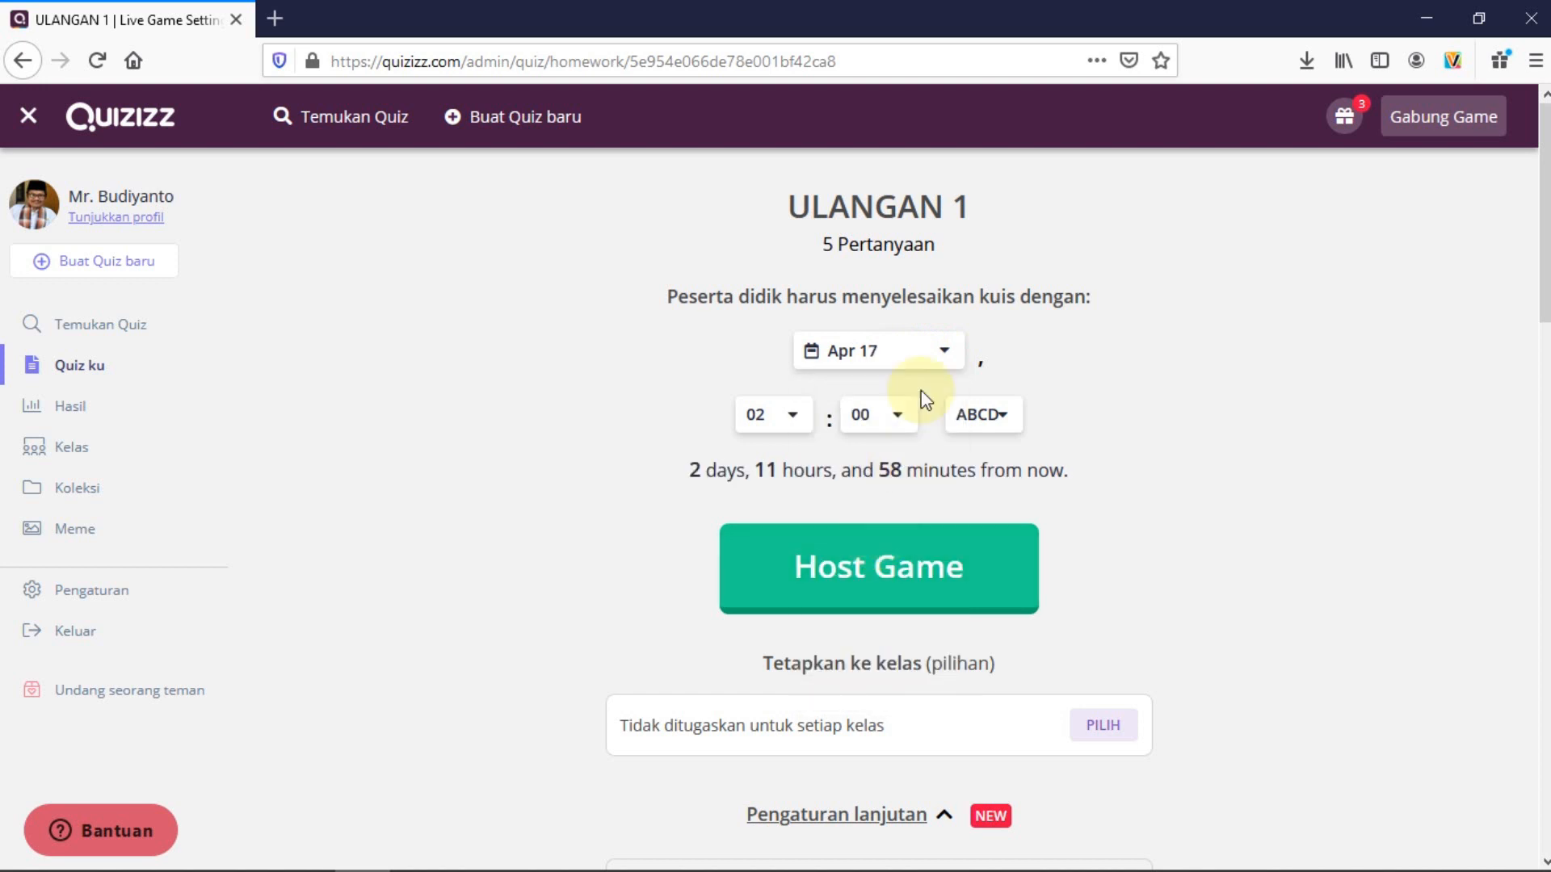
left_click(792, 417)
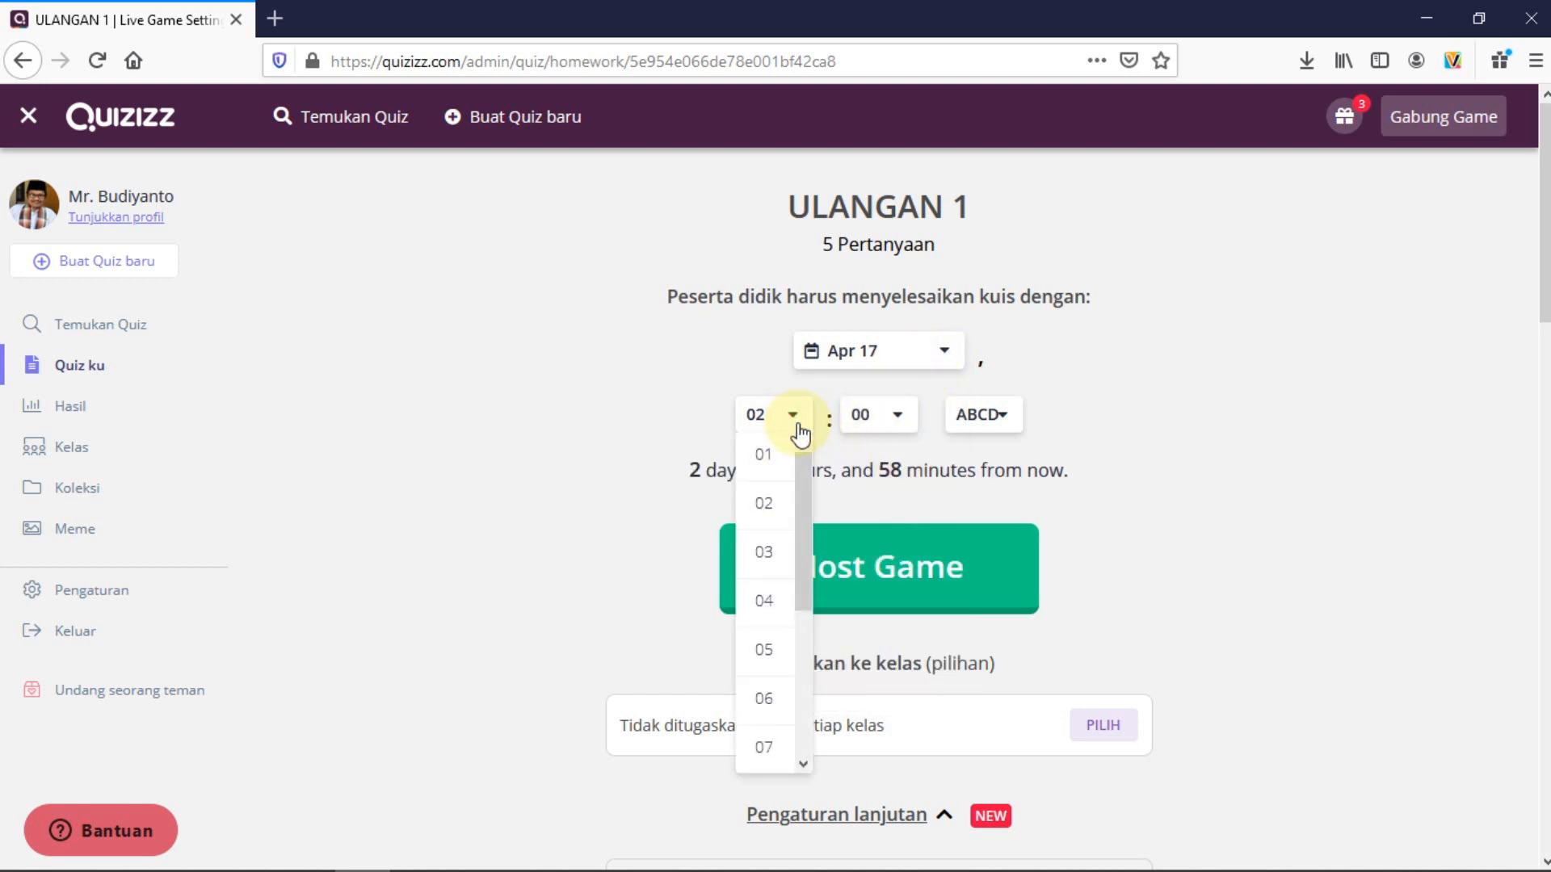
left_click_drag(802, 546, 806, 676)
left_click(770, 747)
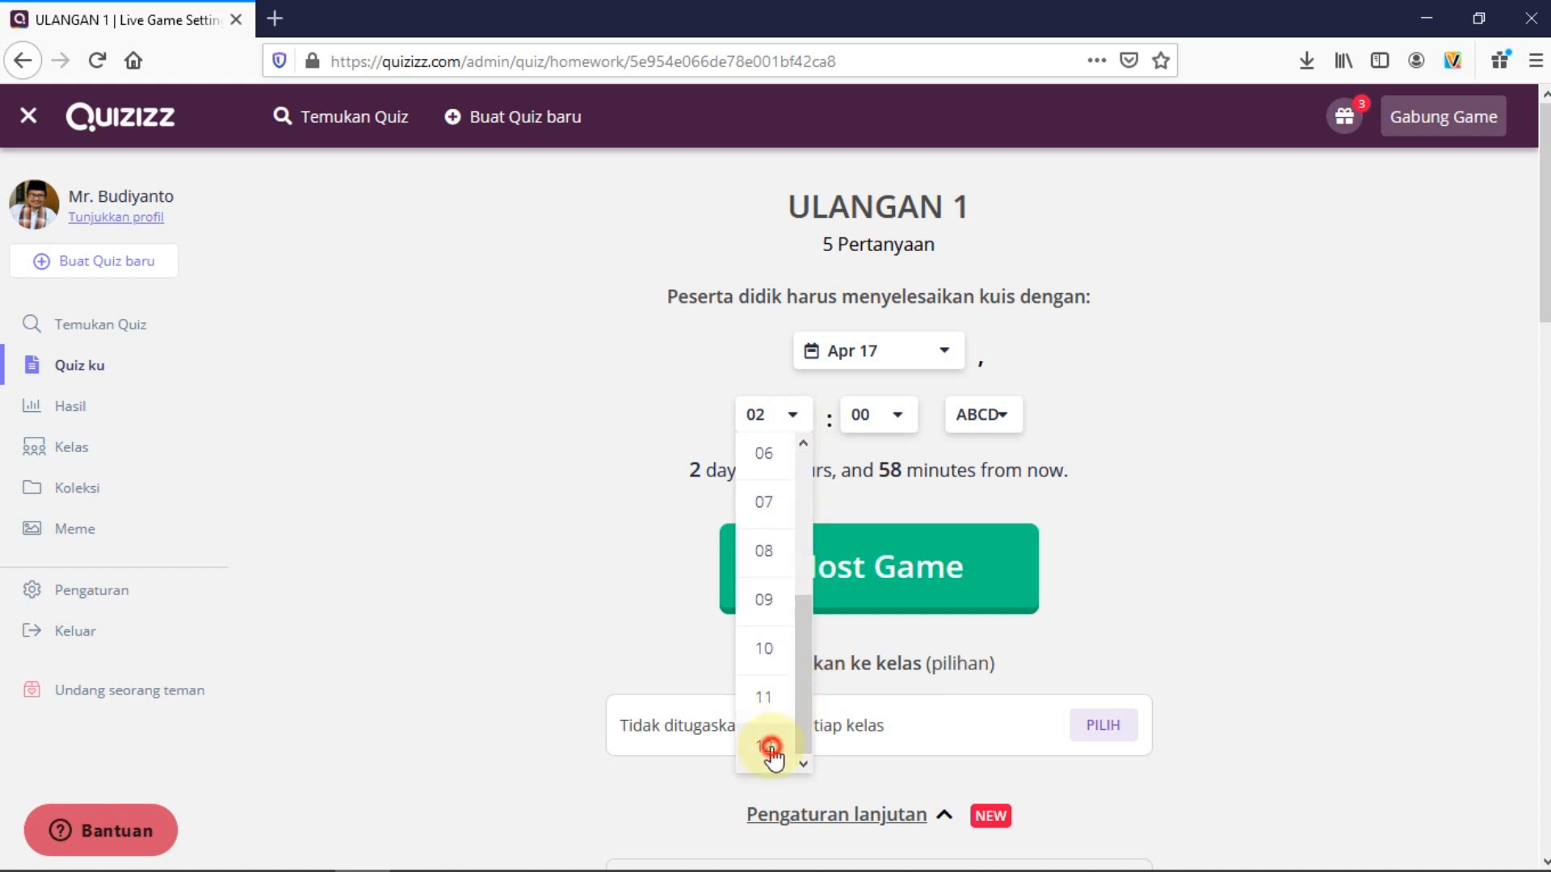
left_click(1006, 420)
left_click(983, 507)
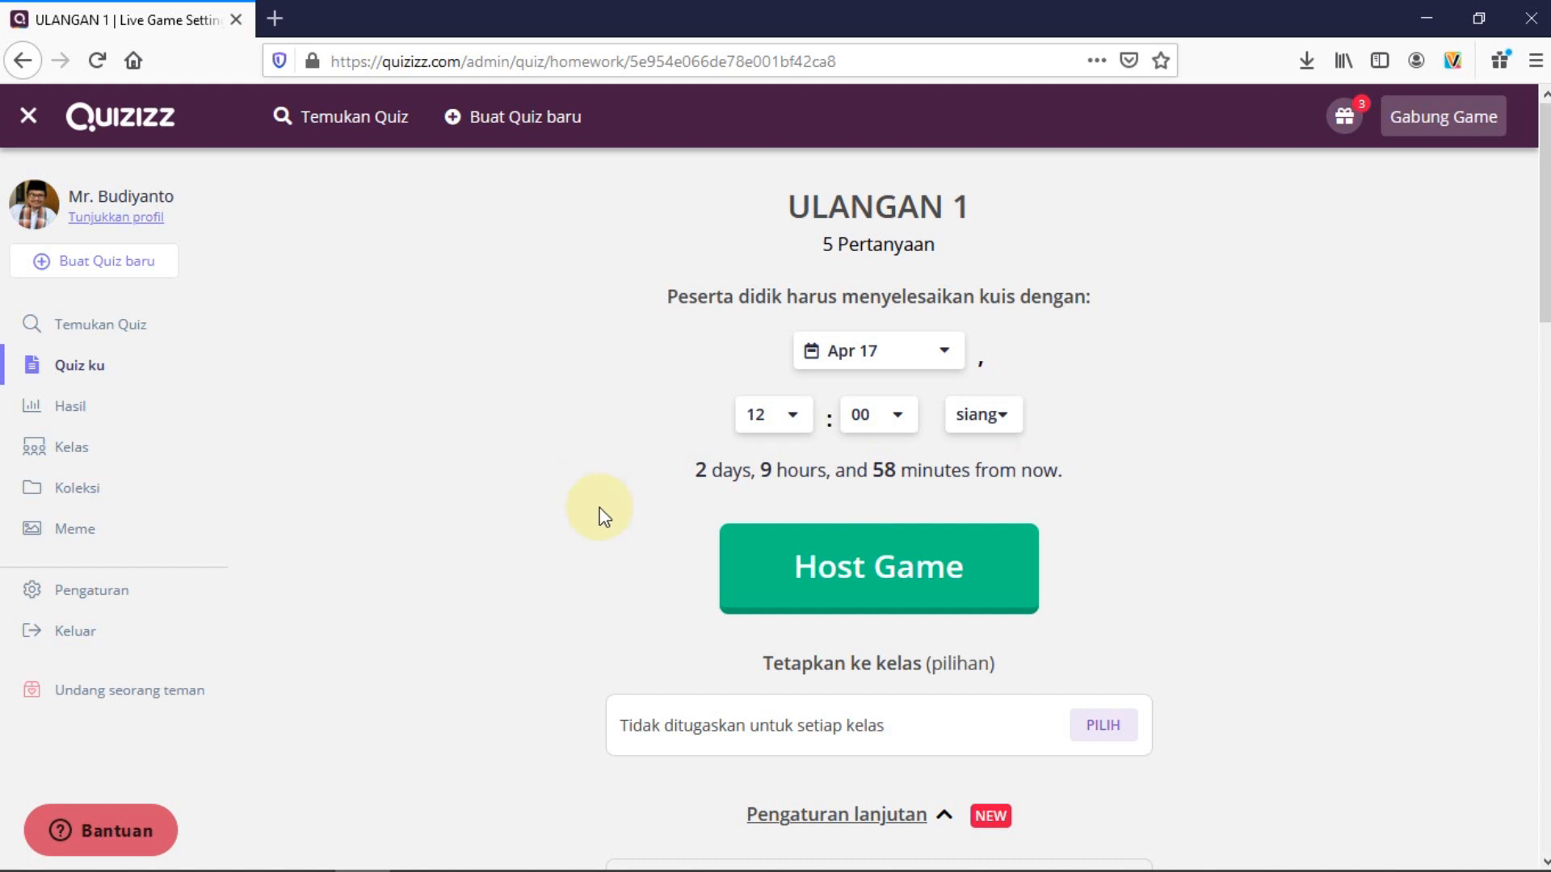
scroll(595, 521, "down", 3)
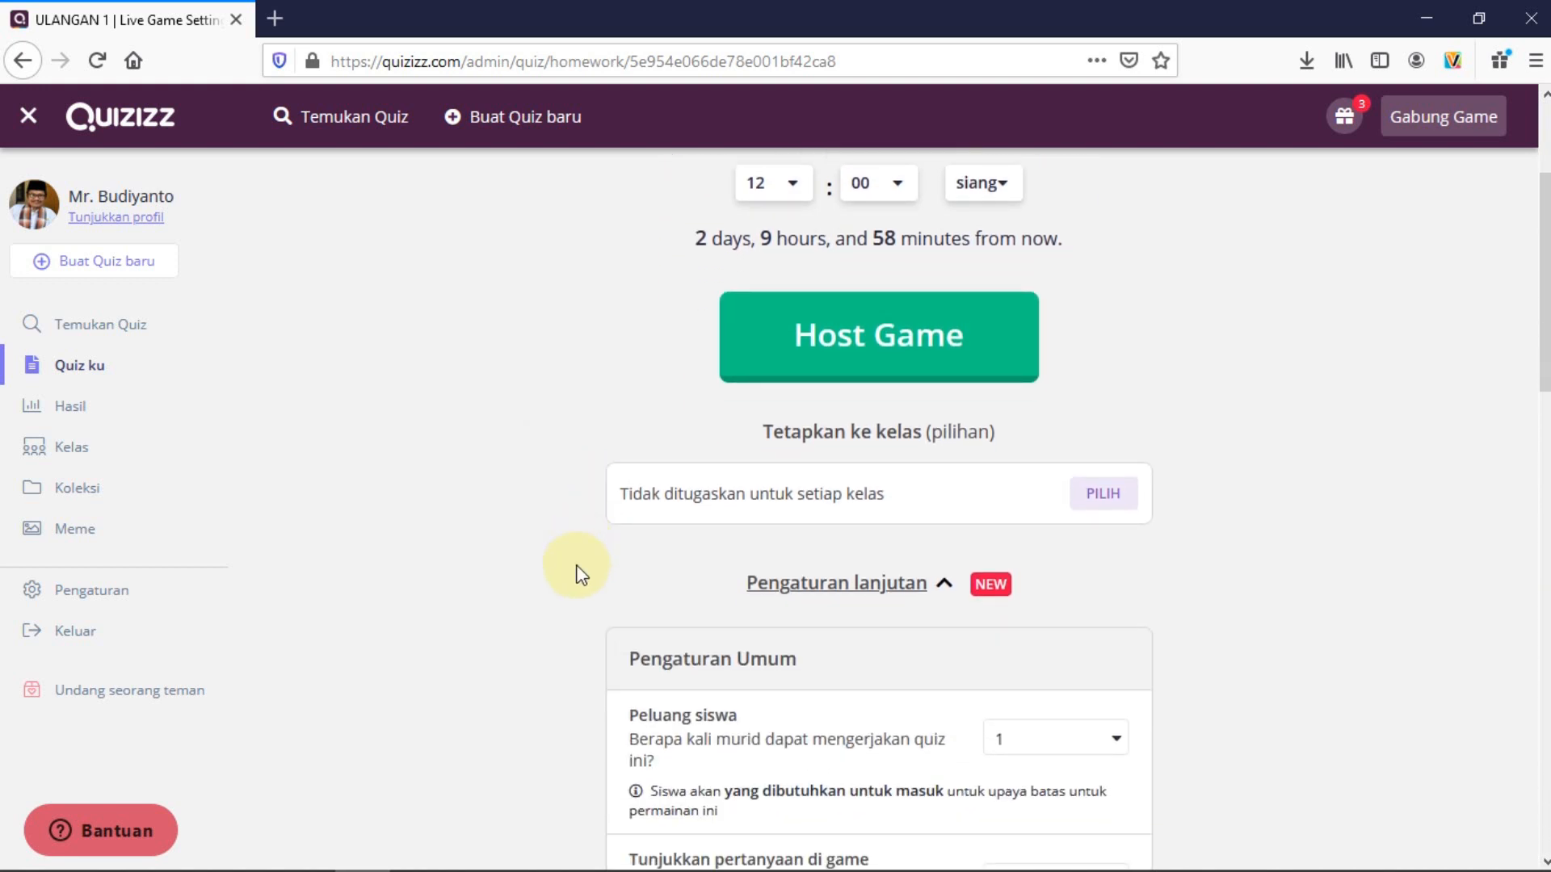
left_click(1098, 494)
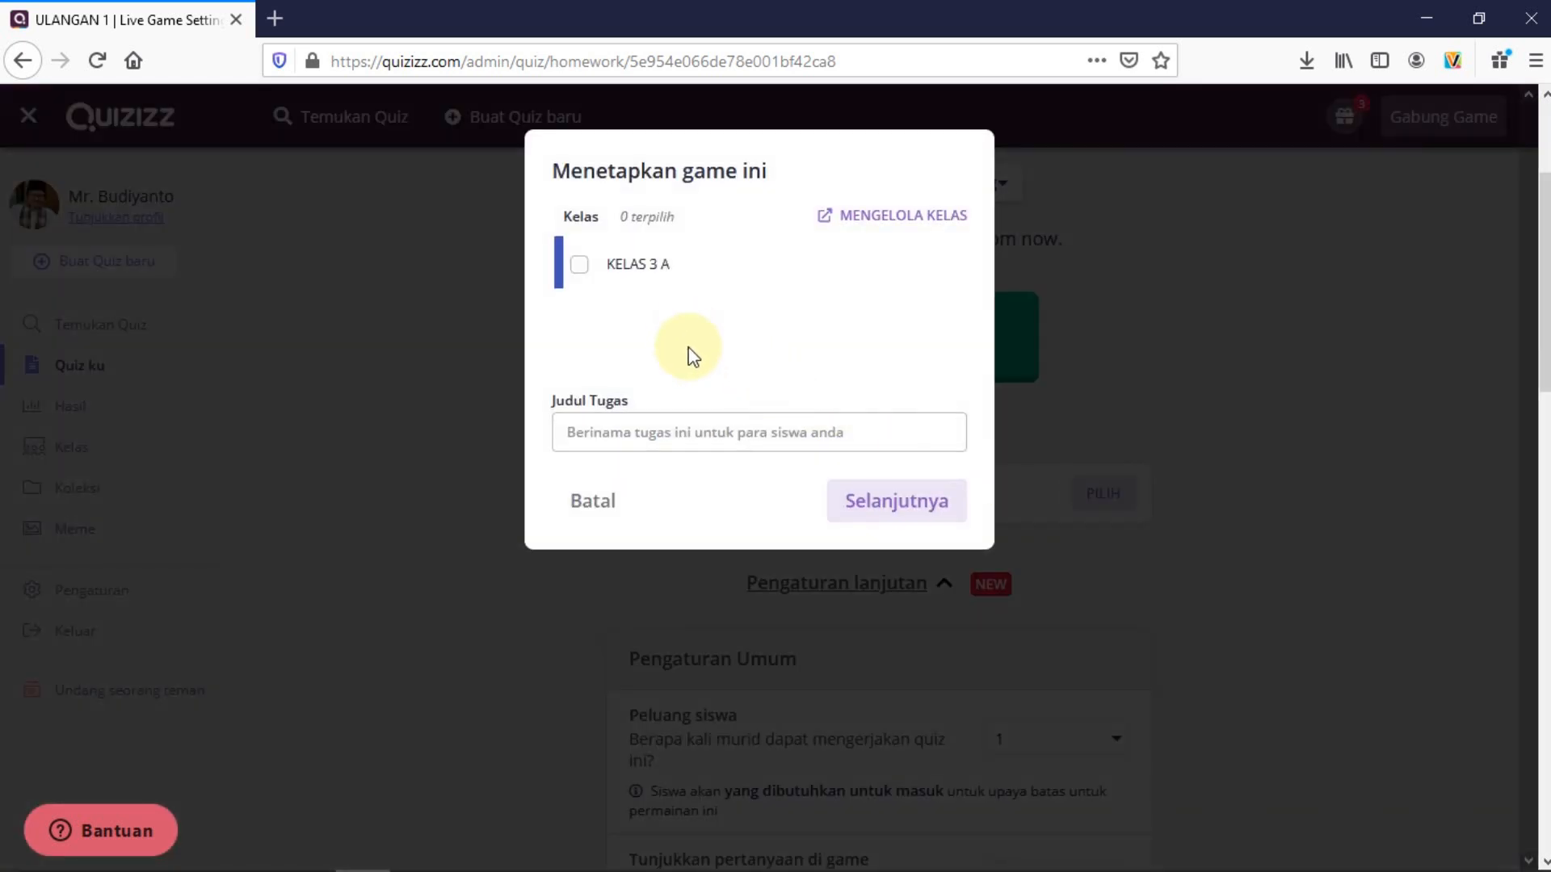
Assign the homework to KELAS 3 A and title it 'PR ULANGAN 1'
left_click(580, 267)
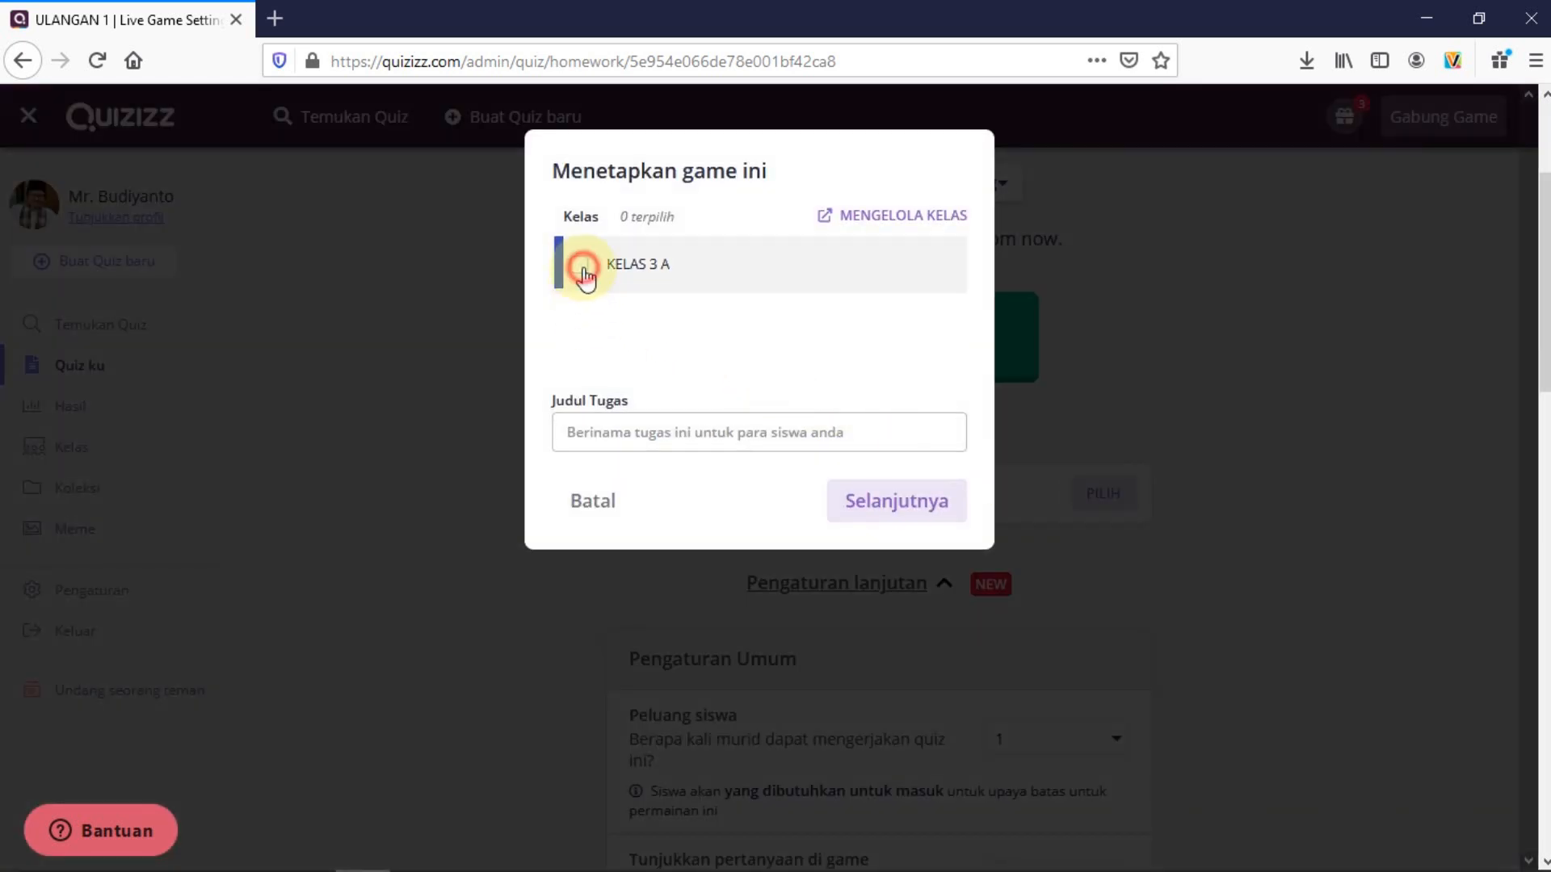
left_click(682, 423)
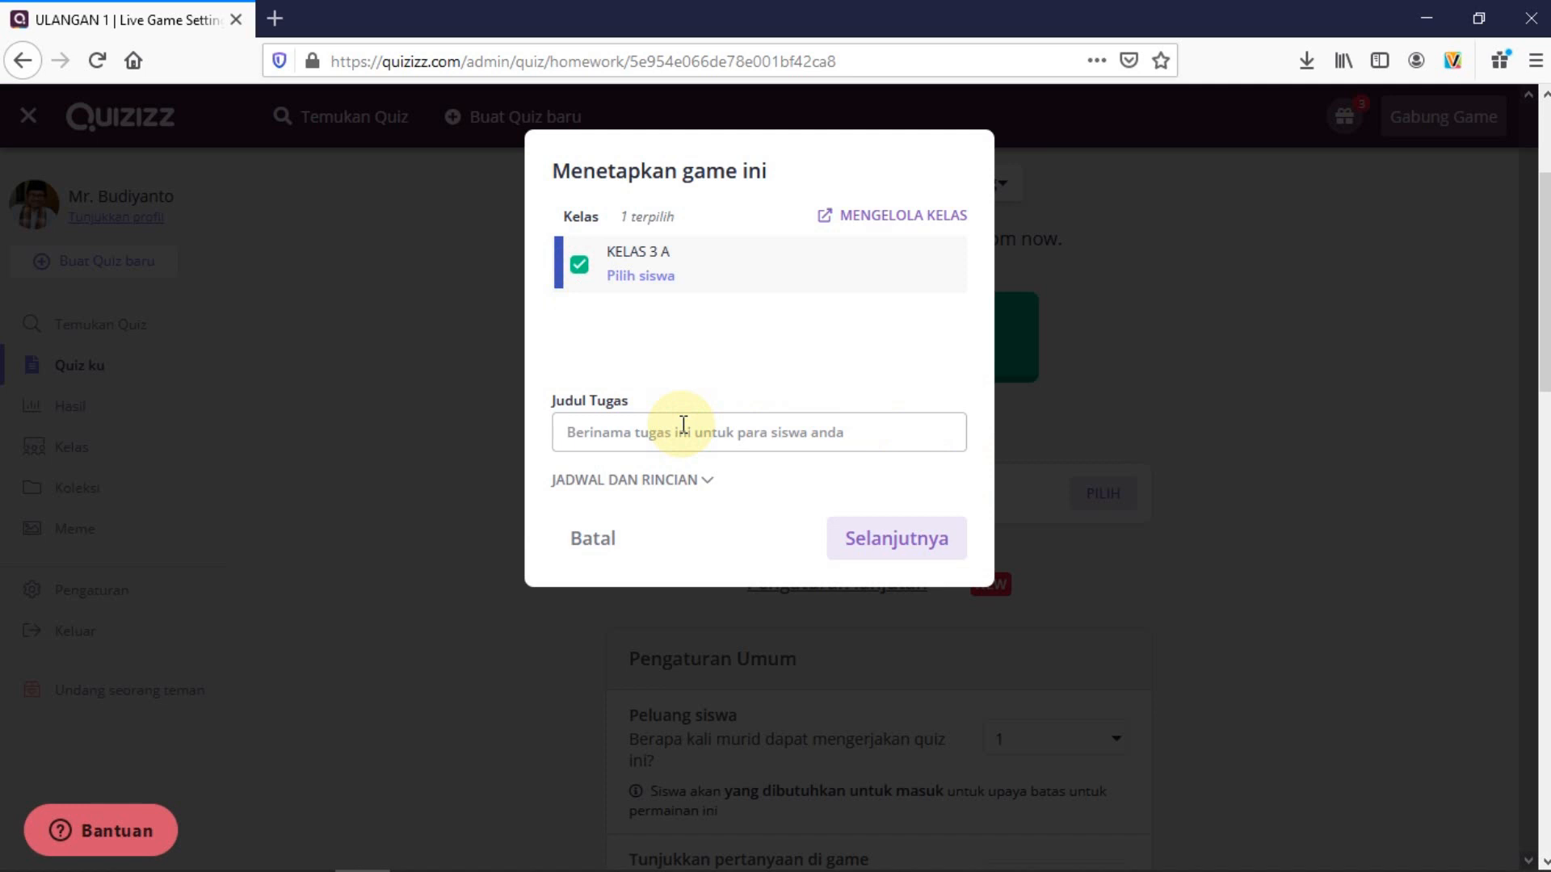
type("U")
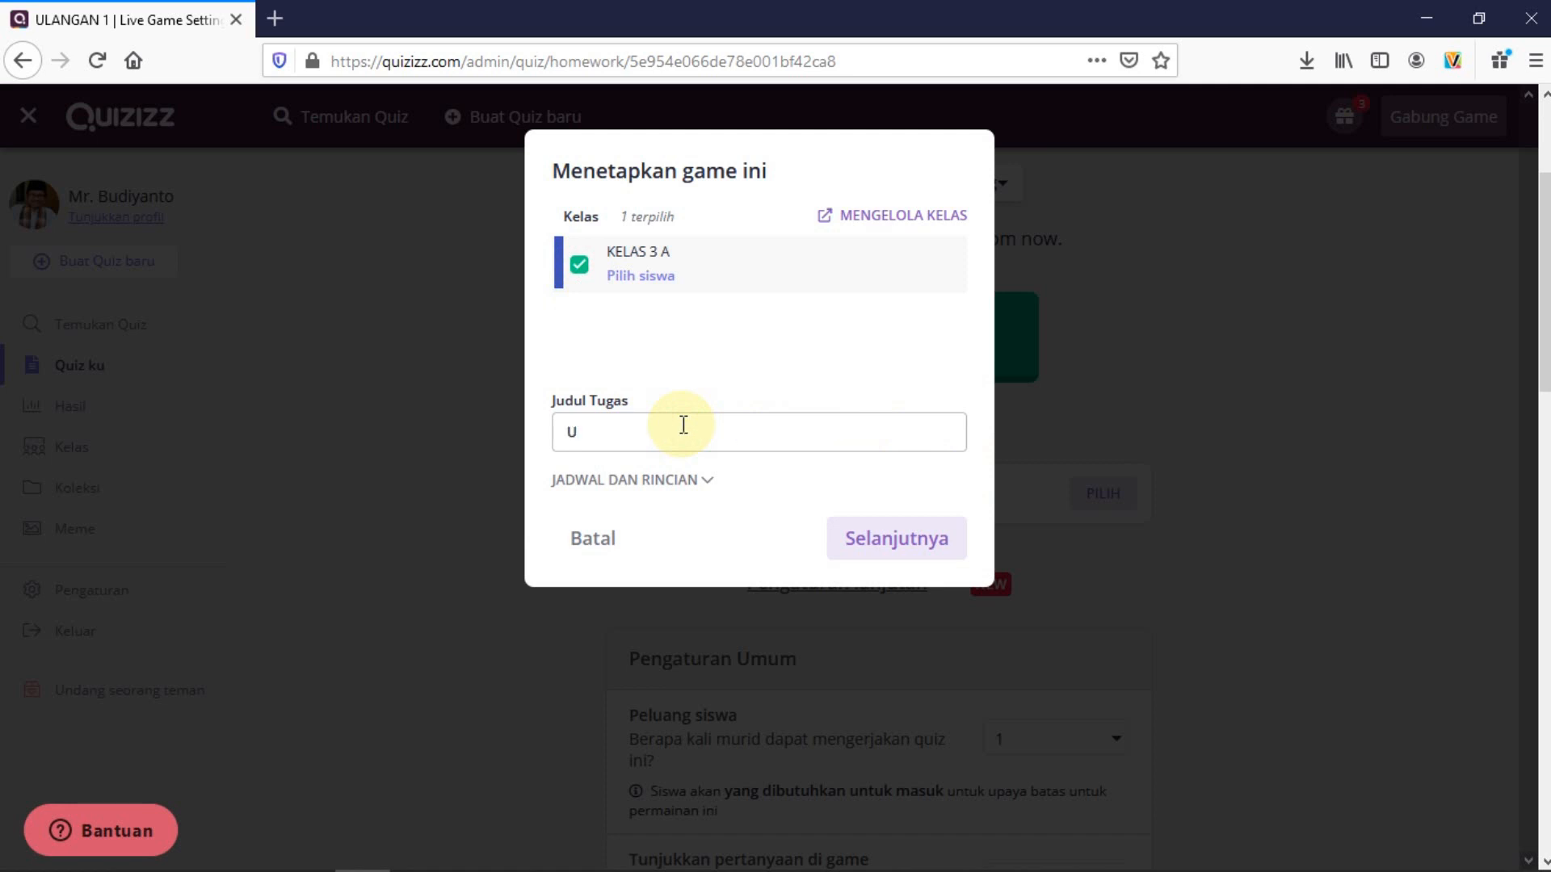
type("LANGAN 1")
left_click(568, 437)
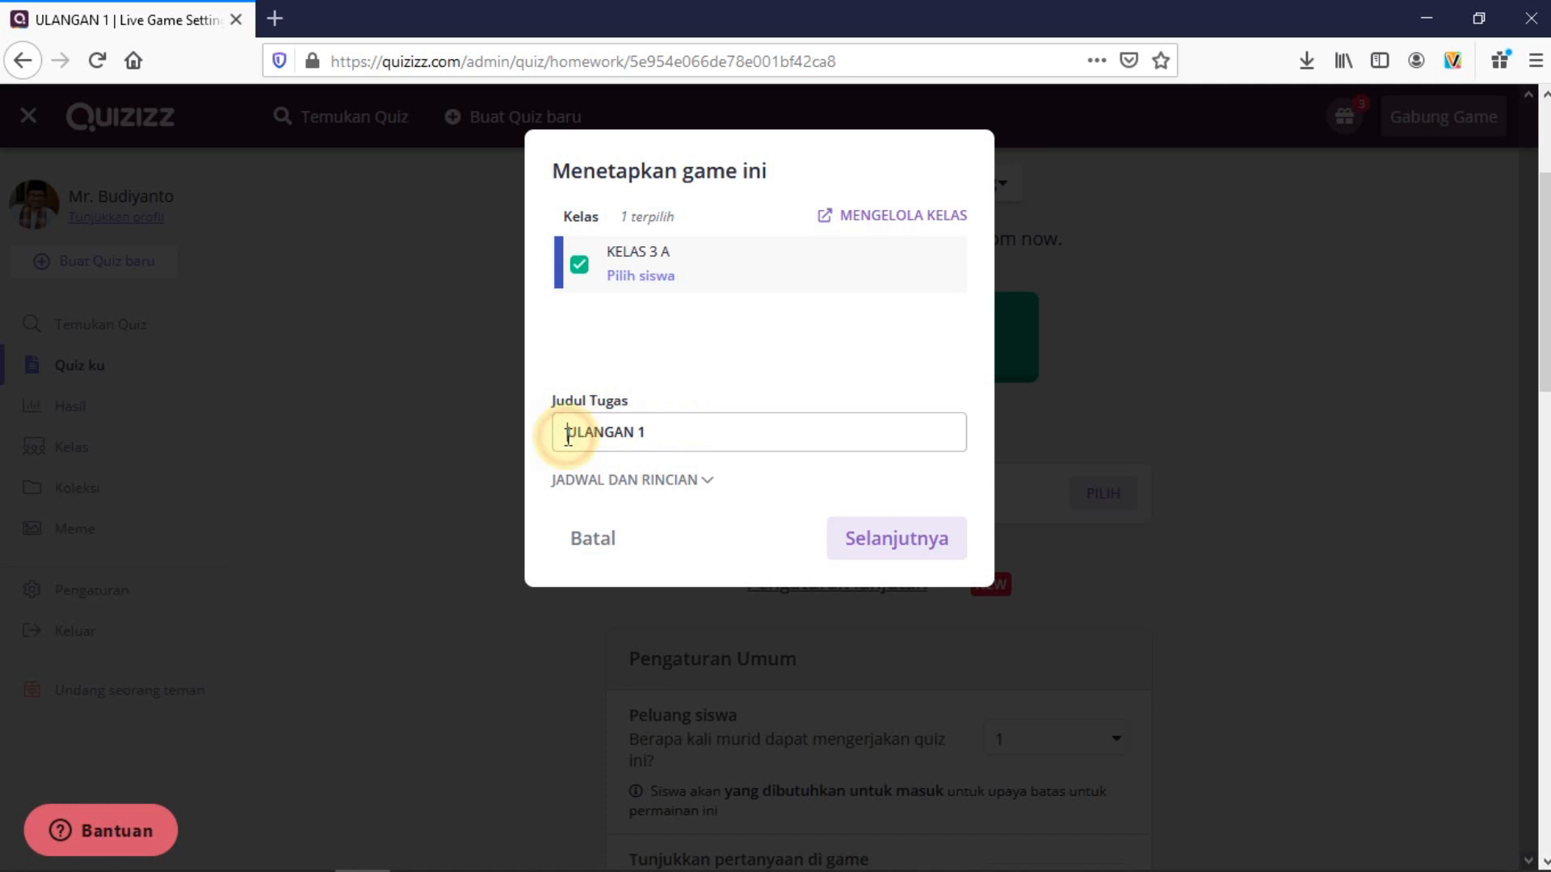
type("PR")
Keep the start time at Sekarang and continue with Selanjutnya
left_click(704, 480)
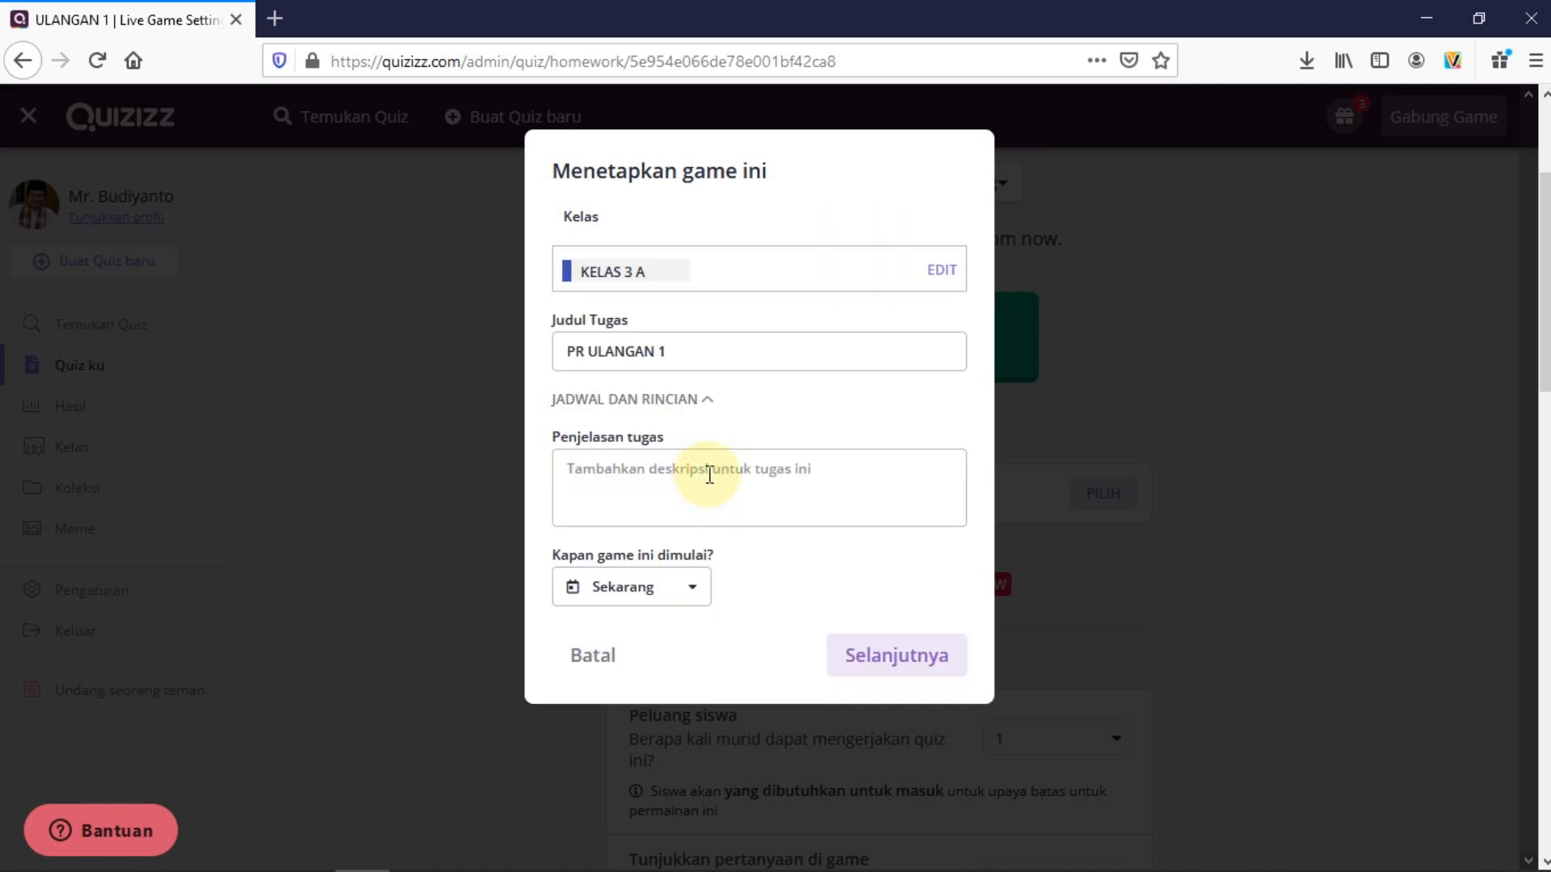
left_click(697, 596)
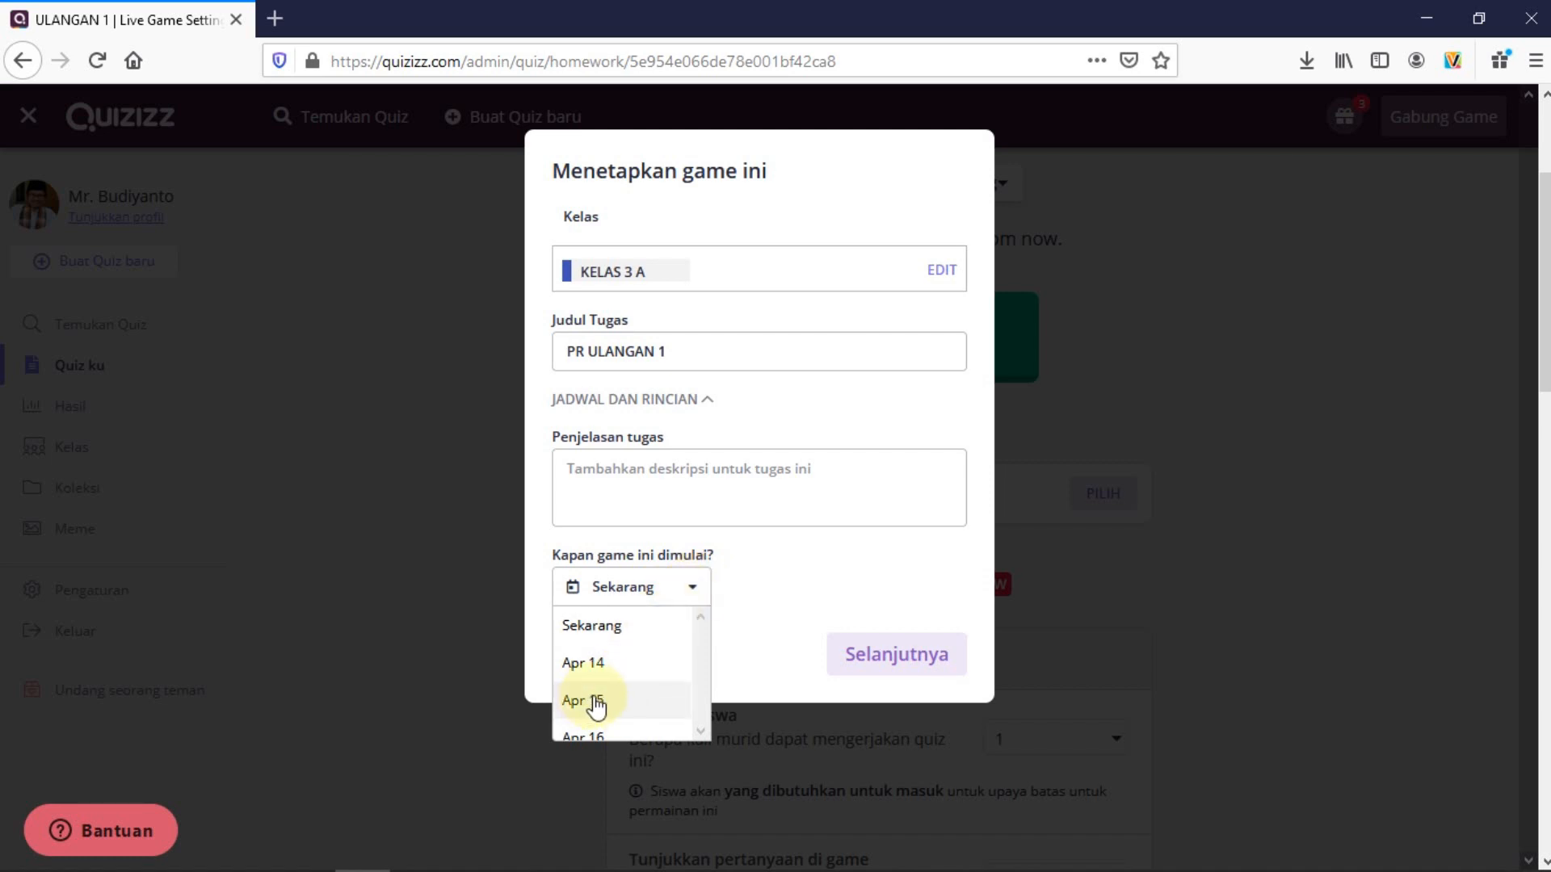
left_click(745, 599)
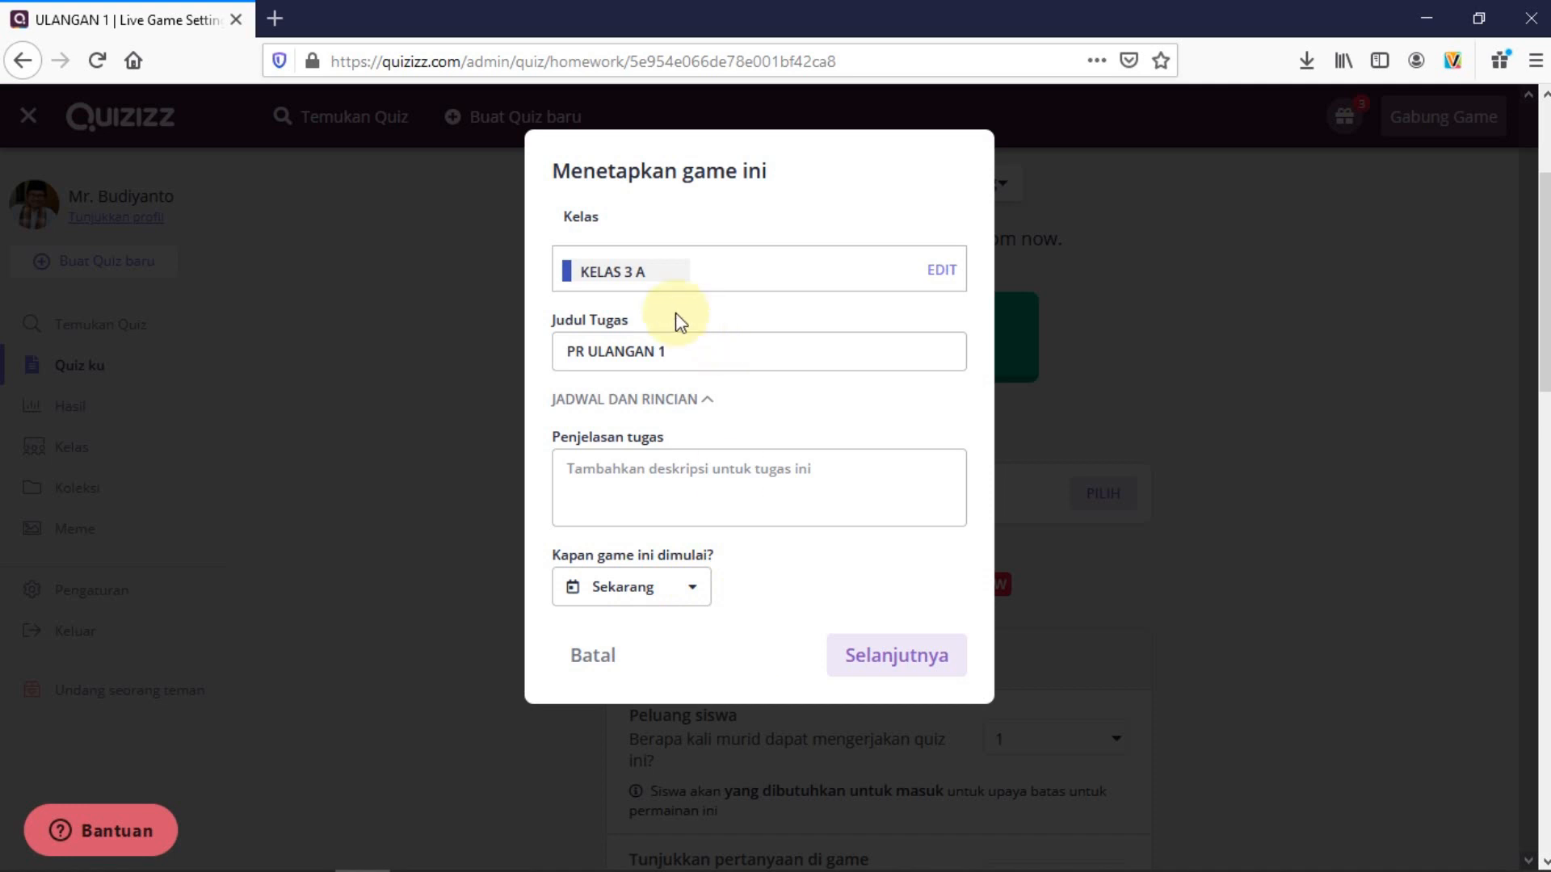
left_click(907, 663)
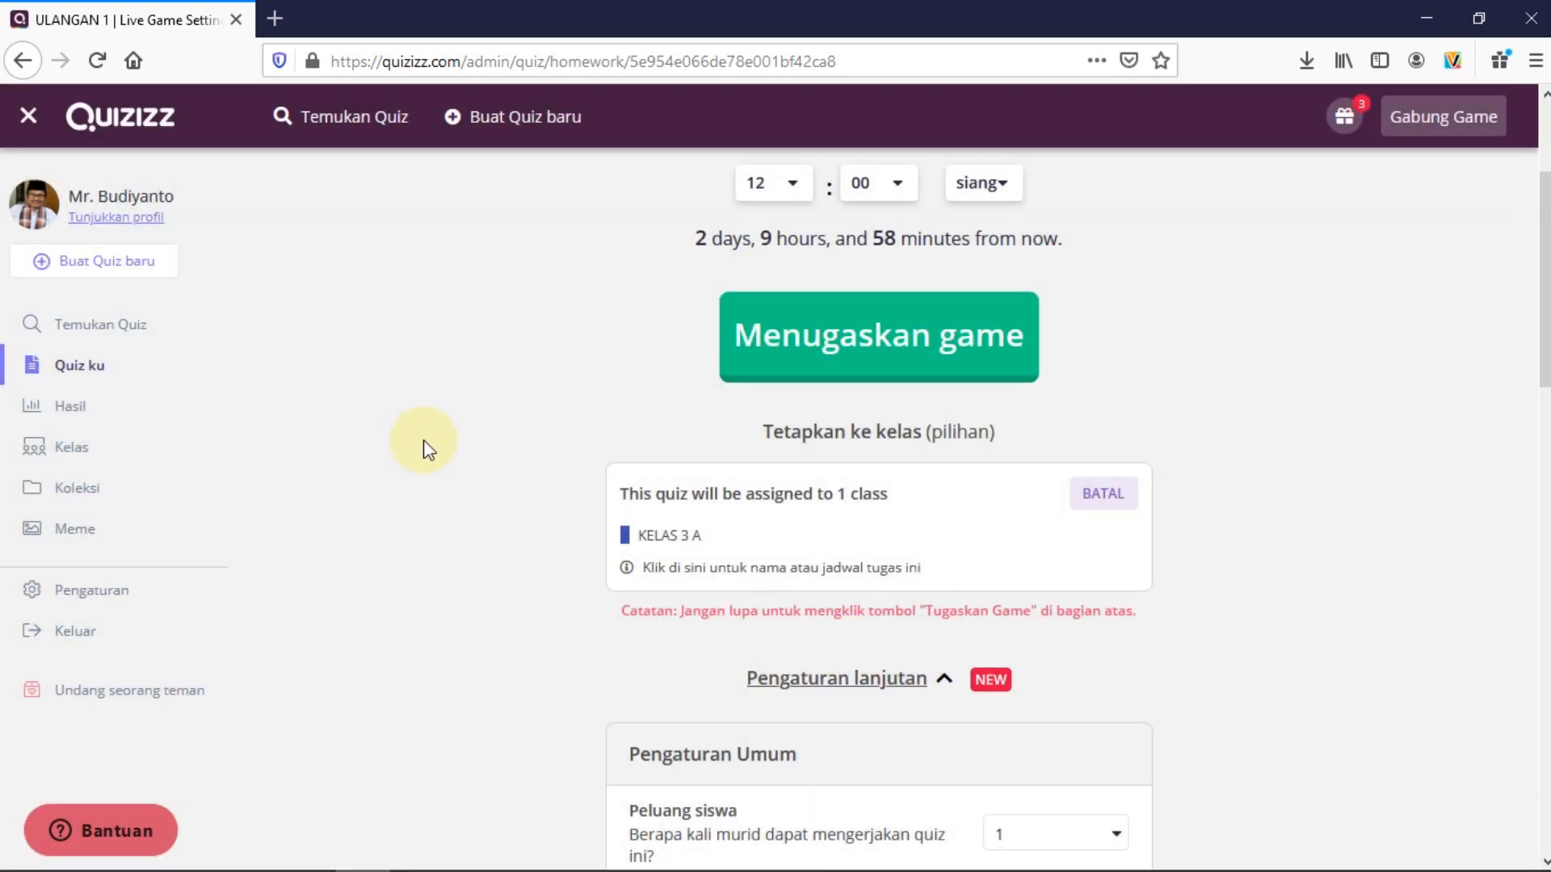
scroll(425, 449, "down", 5)
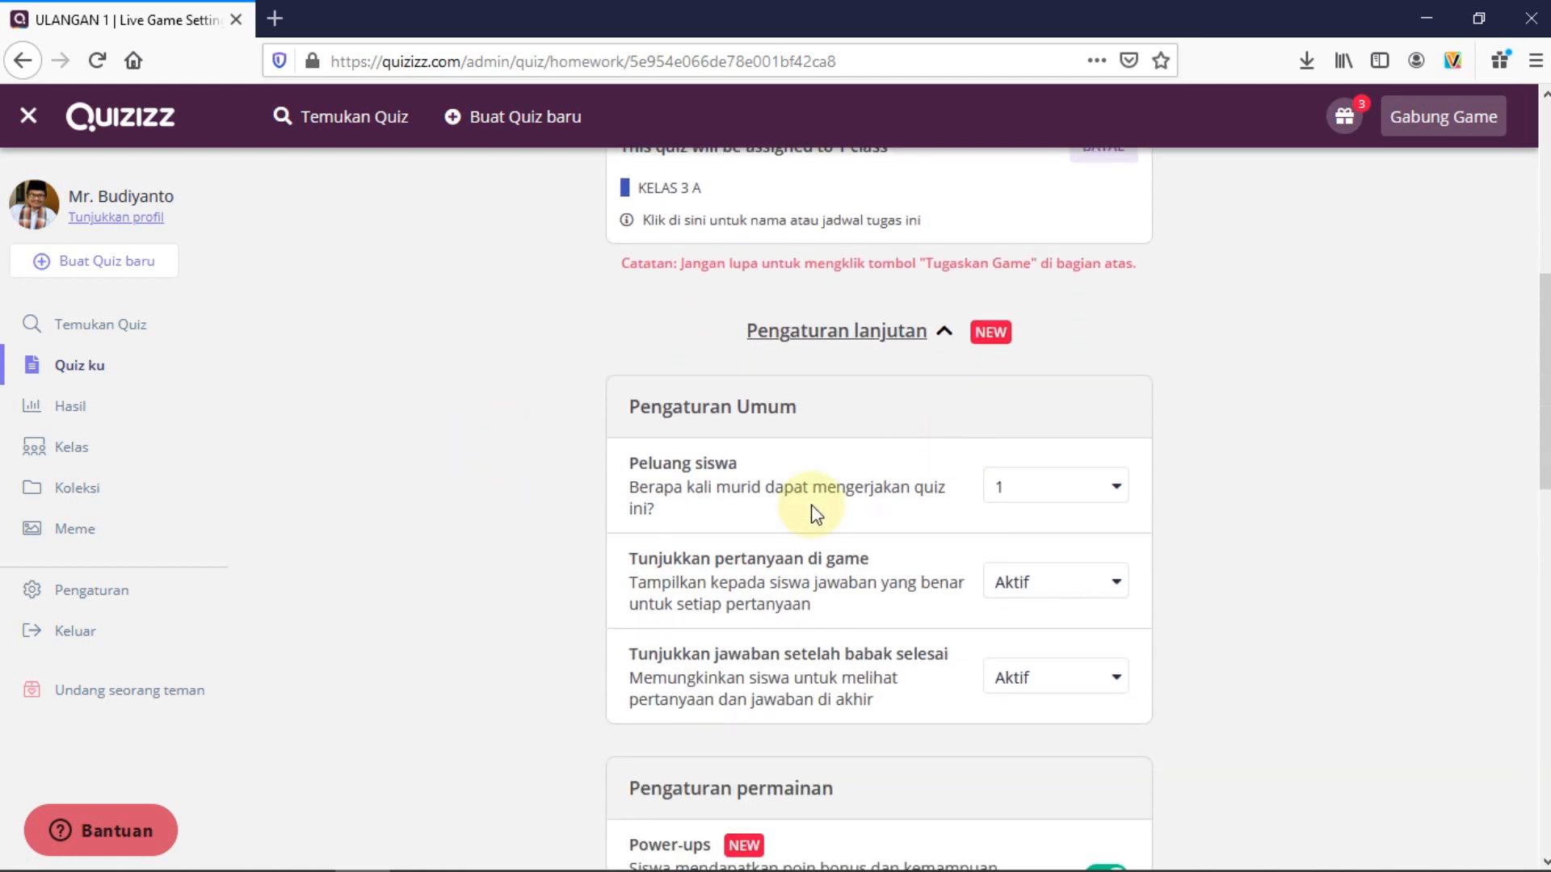
left_click(1118, 494)
left_click(1019, 565)
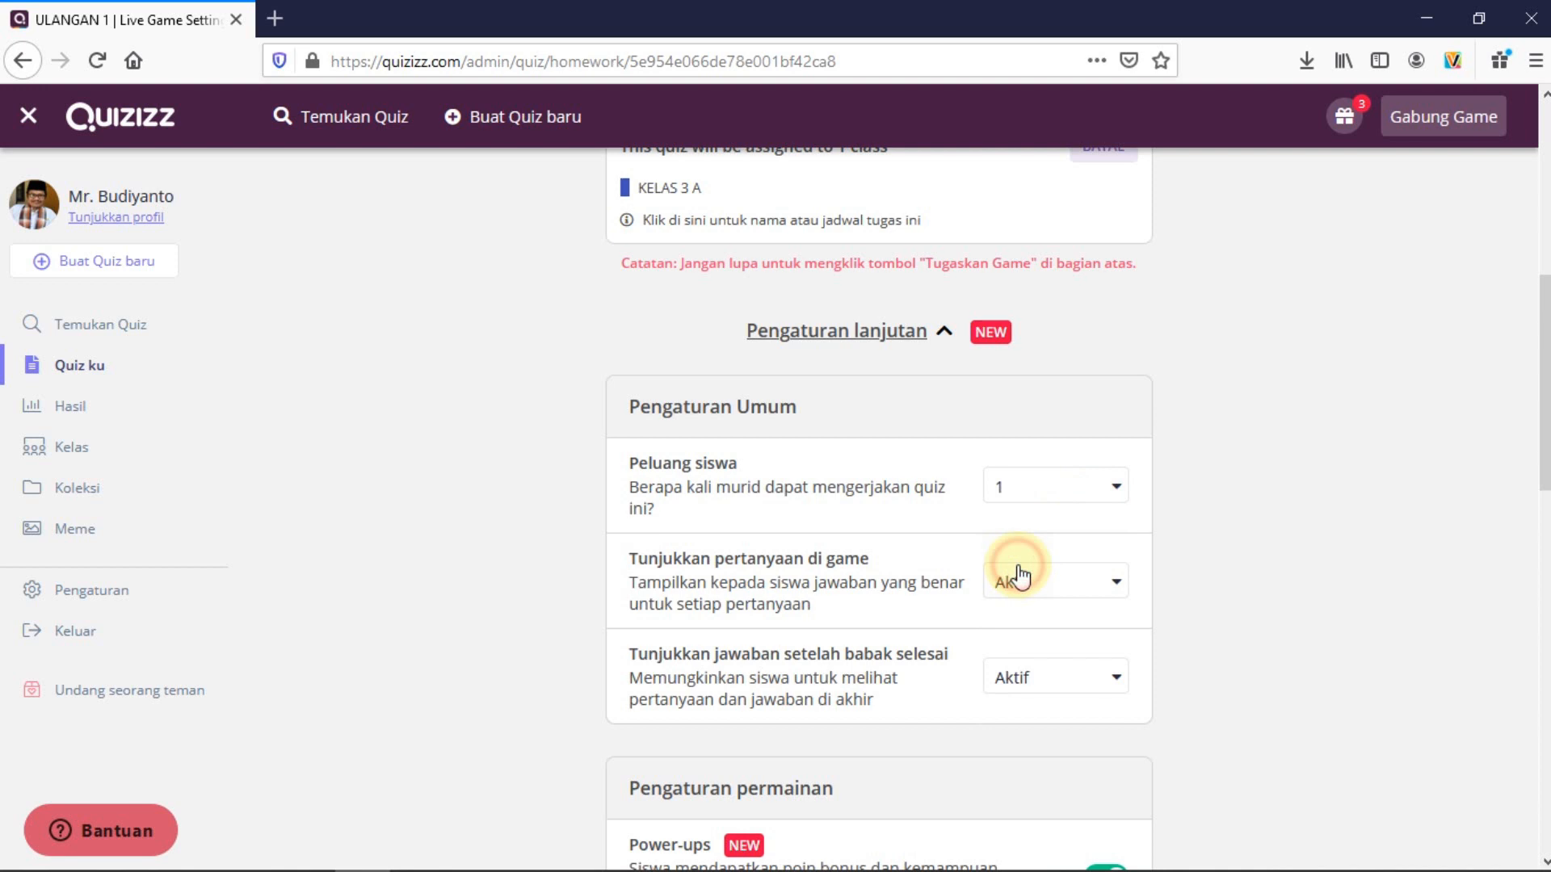
left_click(1116, 491)
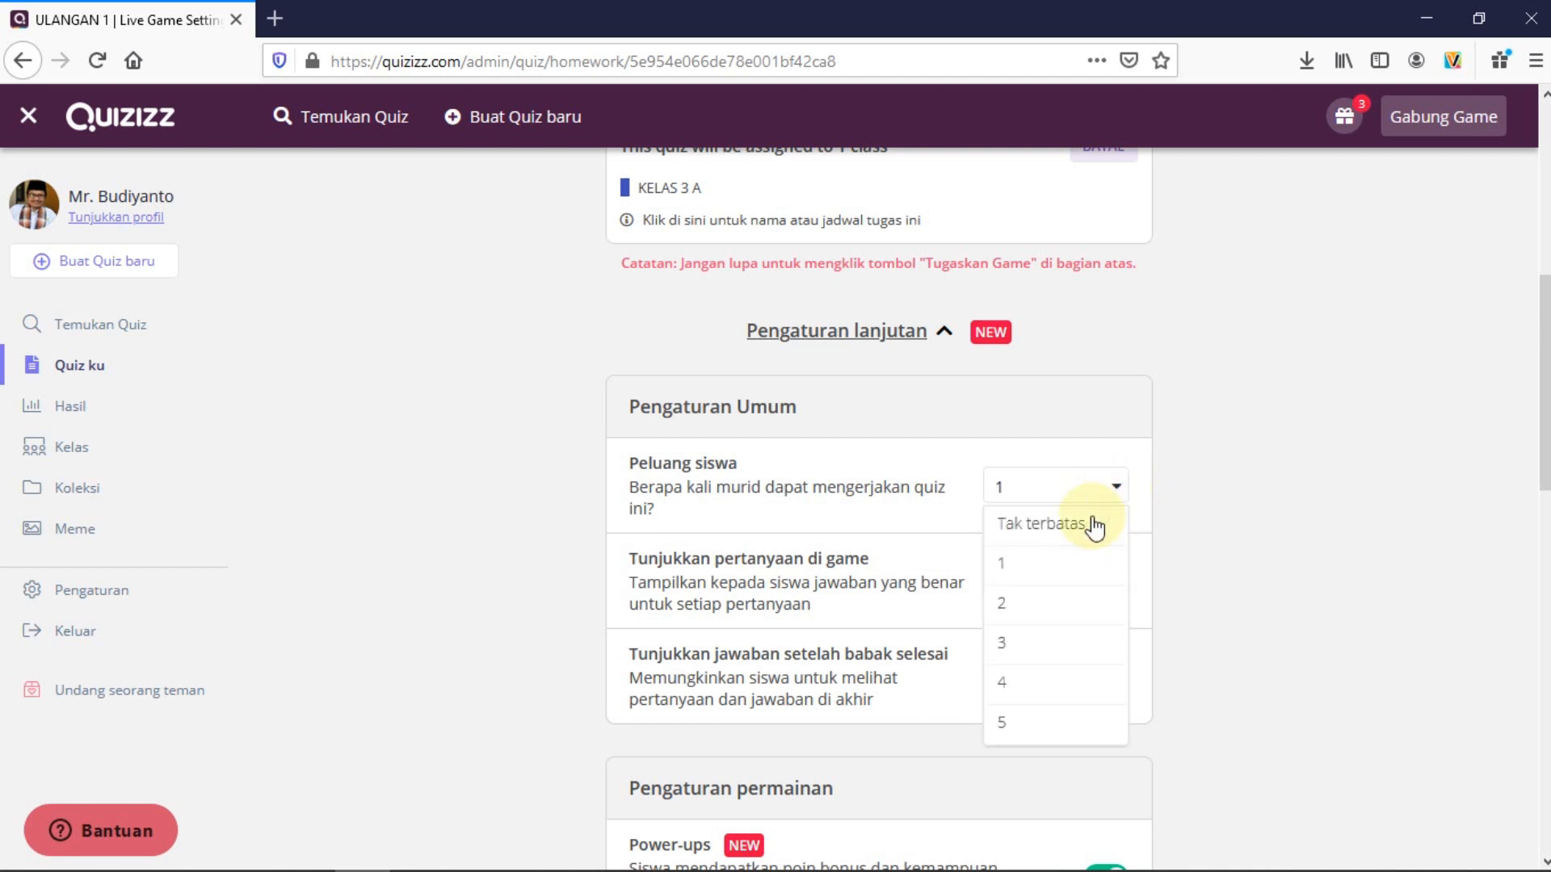
left_click(1016, 563)
left_click(1114, 489)
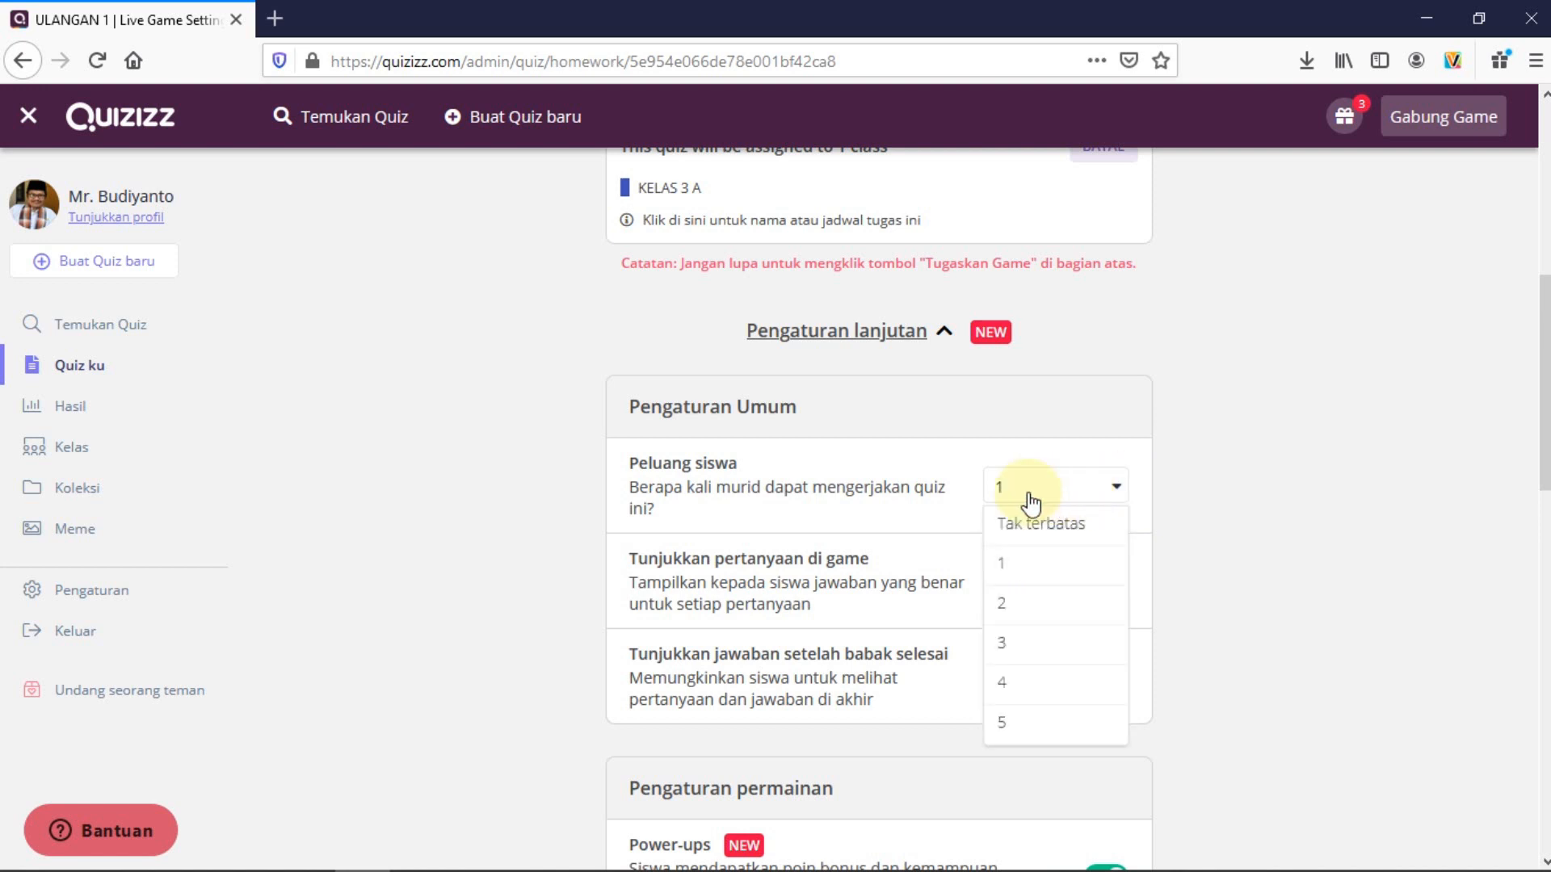
left_click(1024, 489)
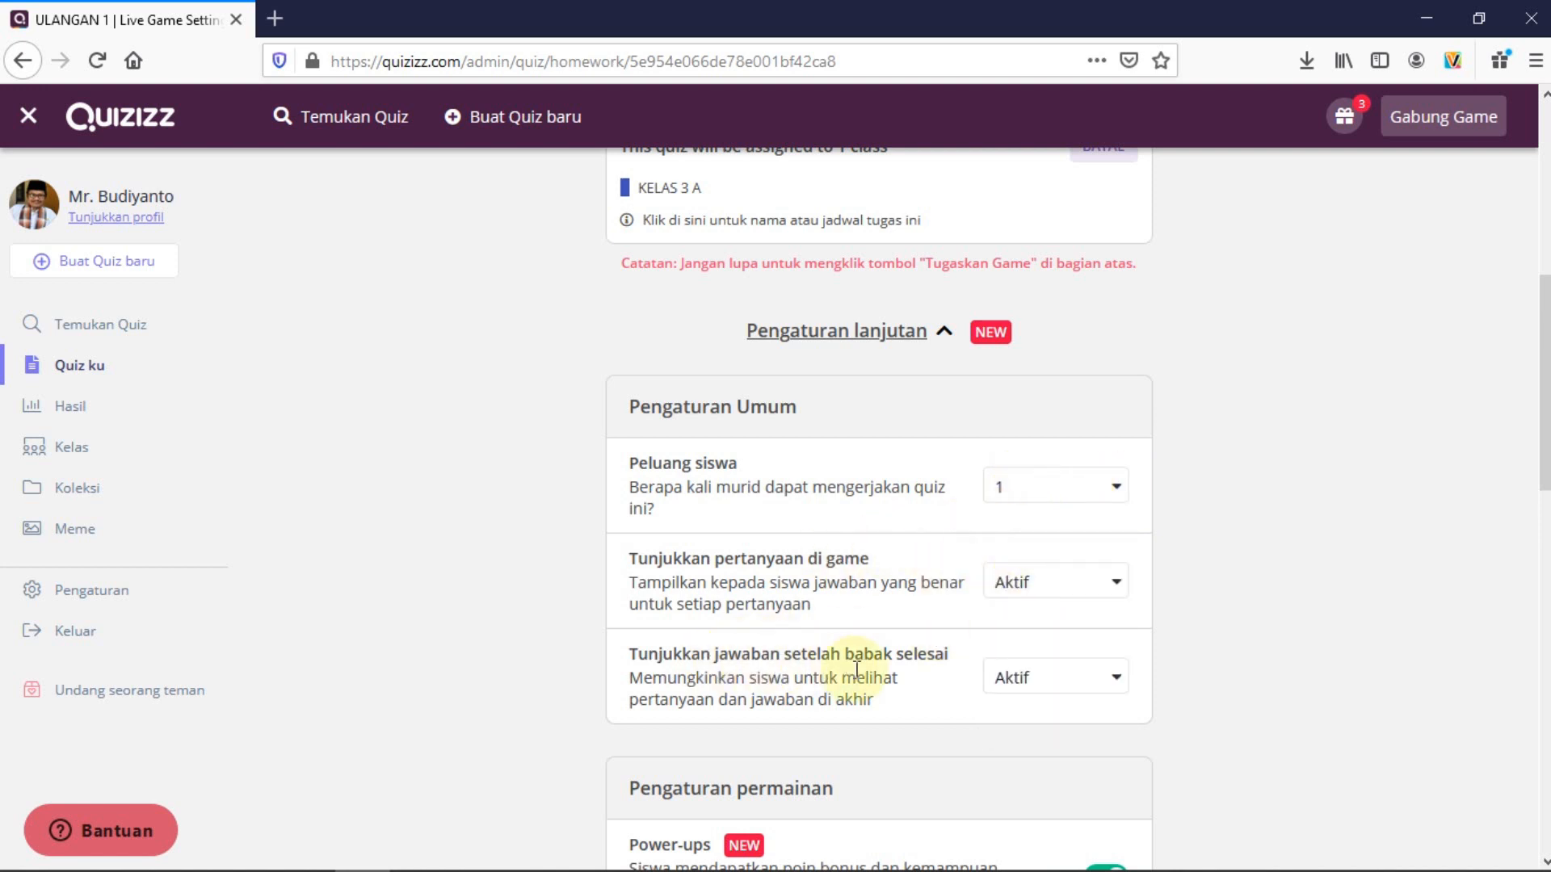
scroll(961, 691, "down", 3)
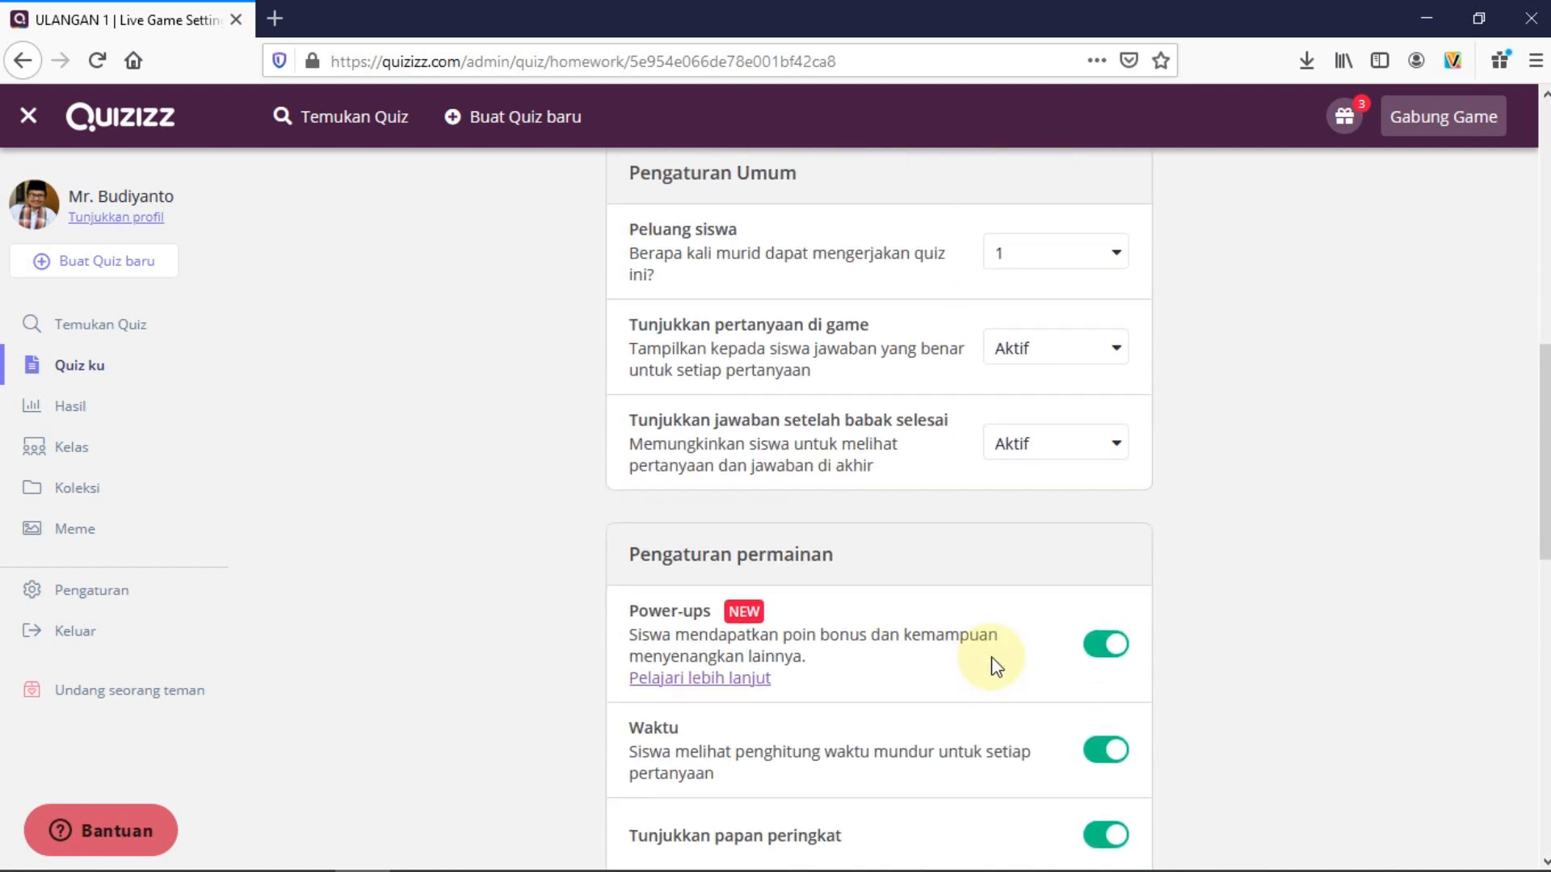
scroll(985, 662, "down", 2)
scroll(981, 620, "down", 2)
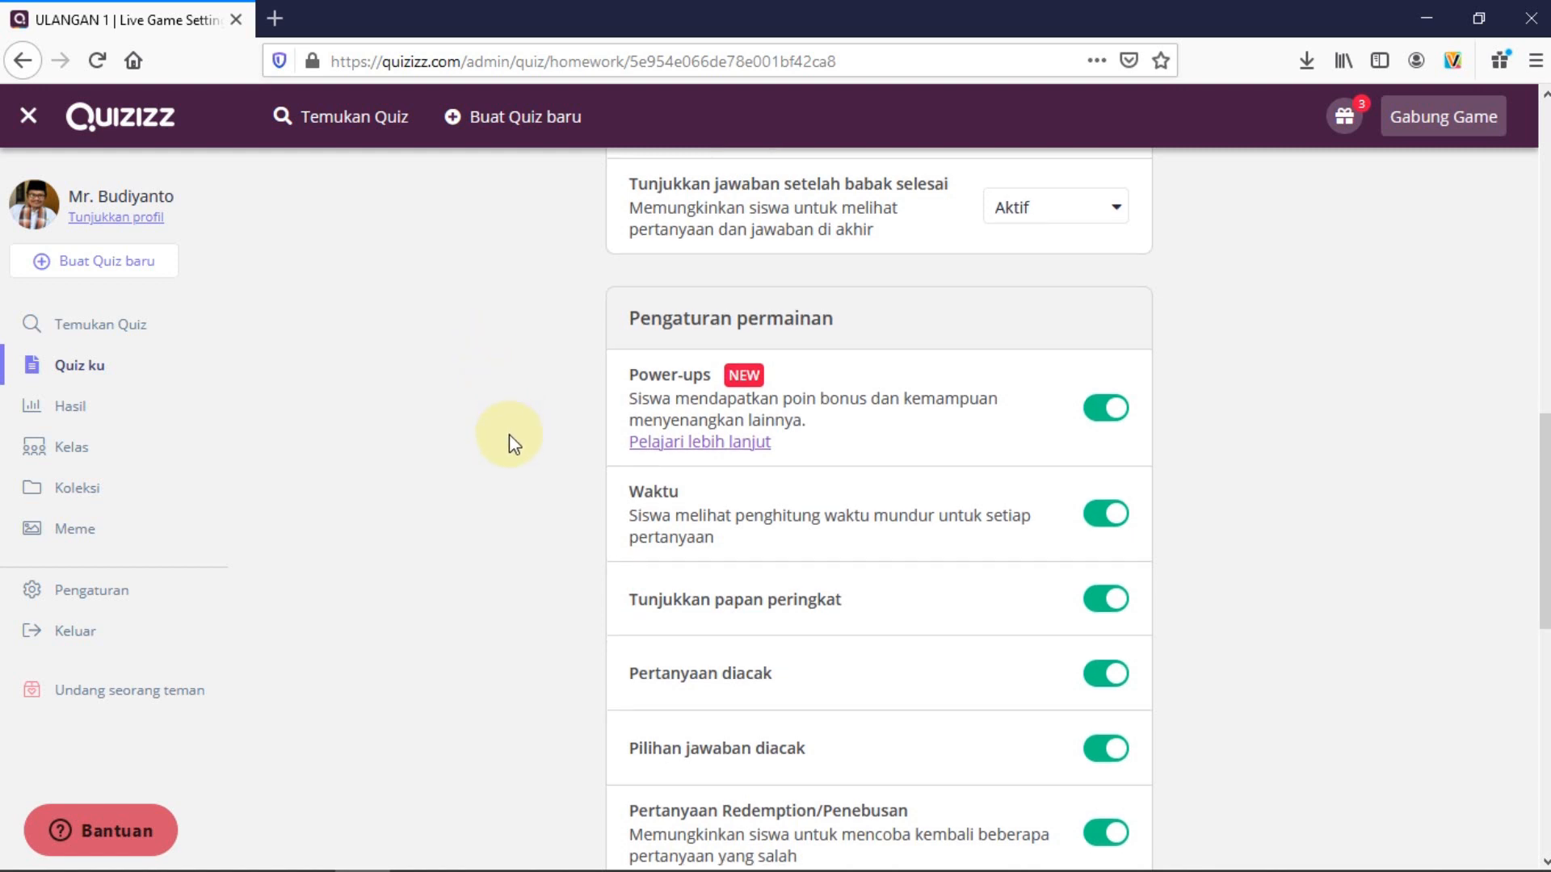
scroll(517, 444, "down", 2)
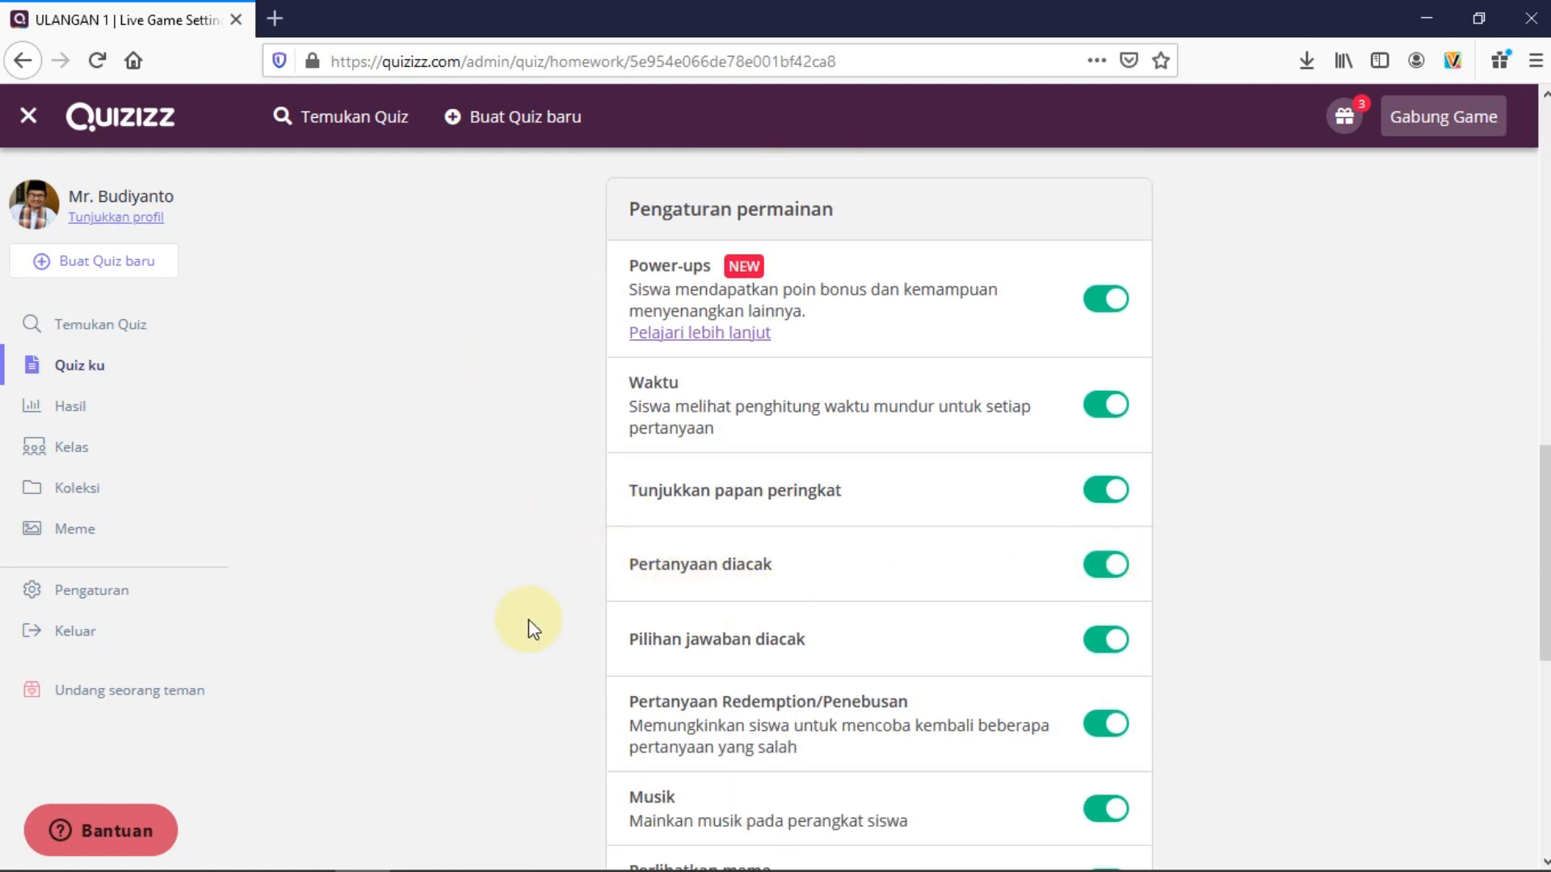
scroll(565, 613, "down", 2)
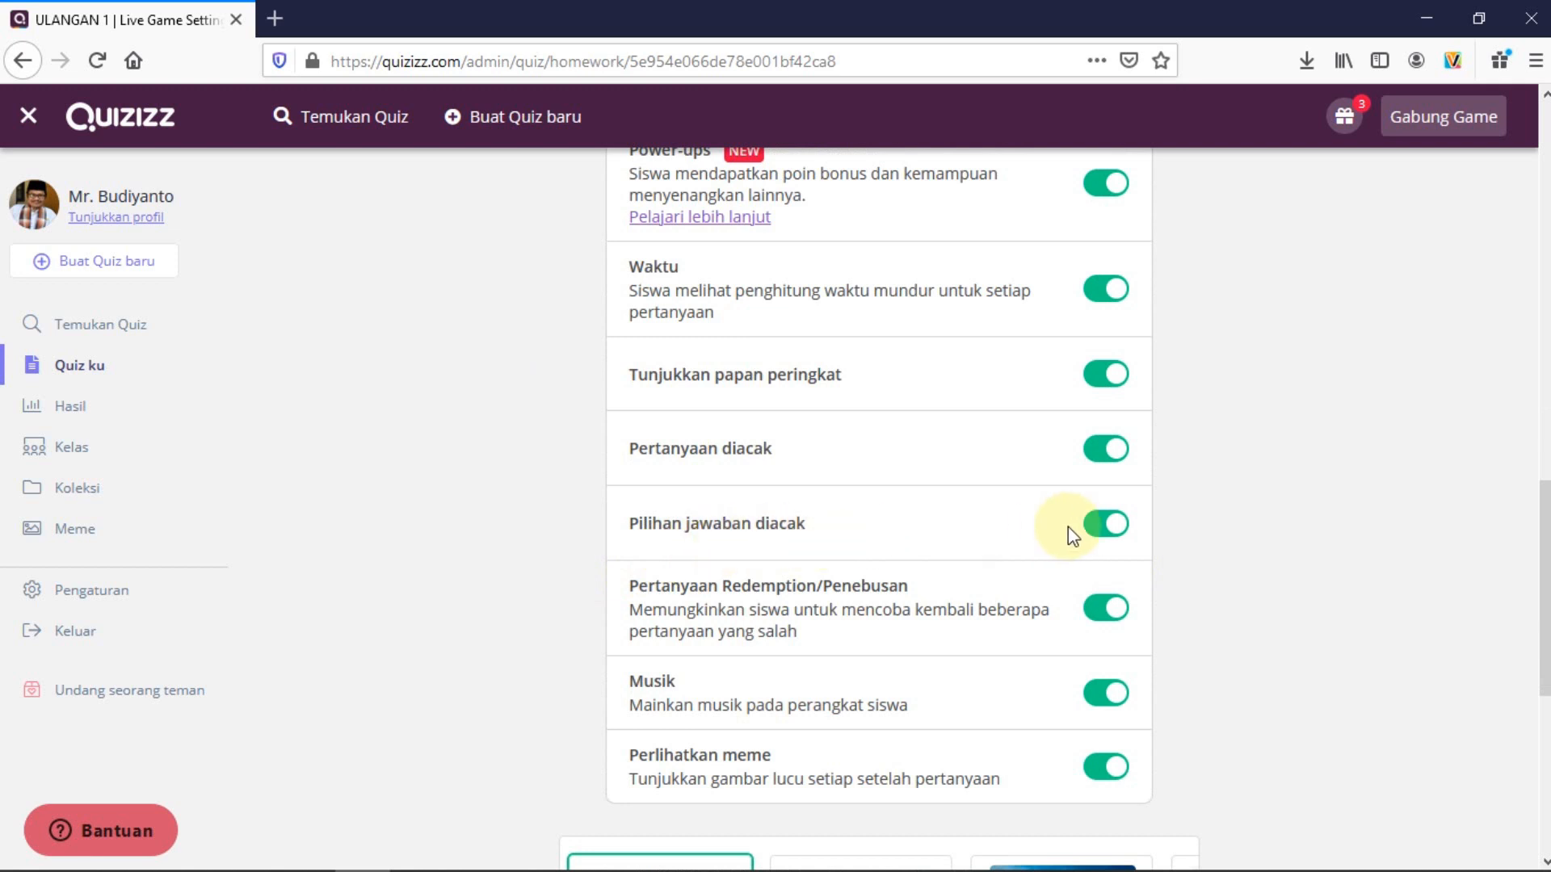
scroll(1102, 541, "down", 5)
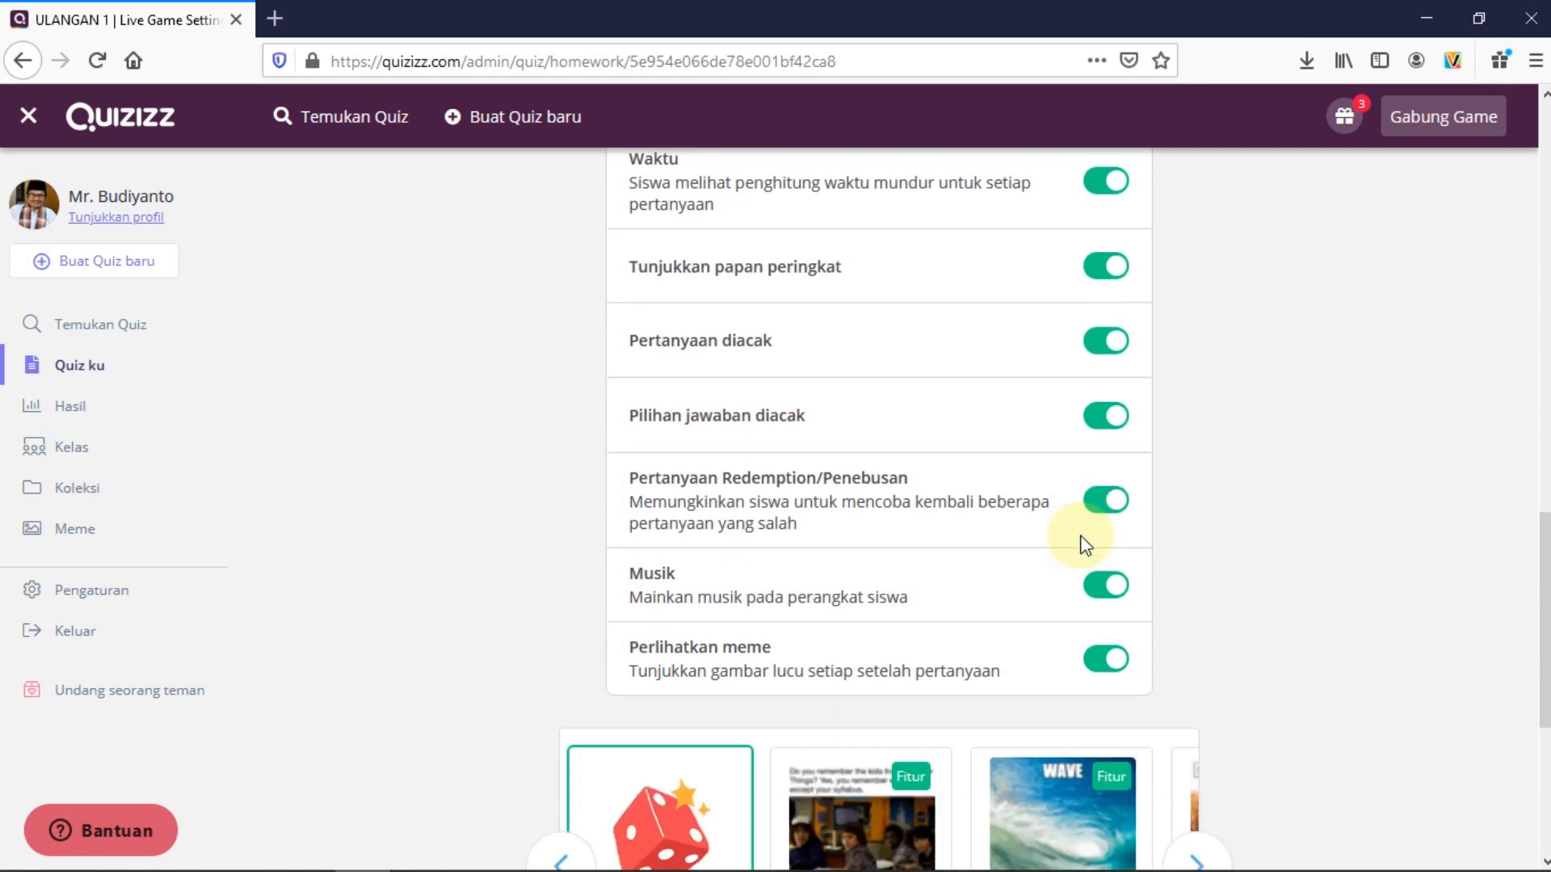
scroll(565, 689, "down", 3)
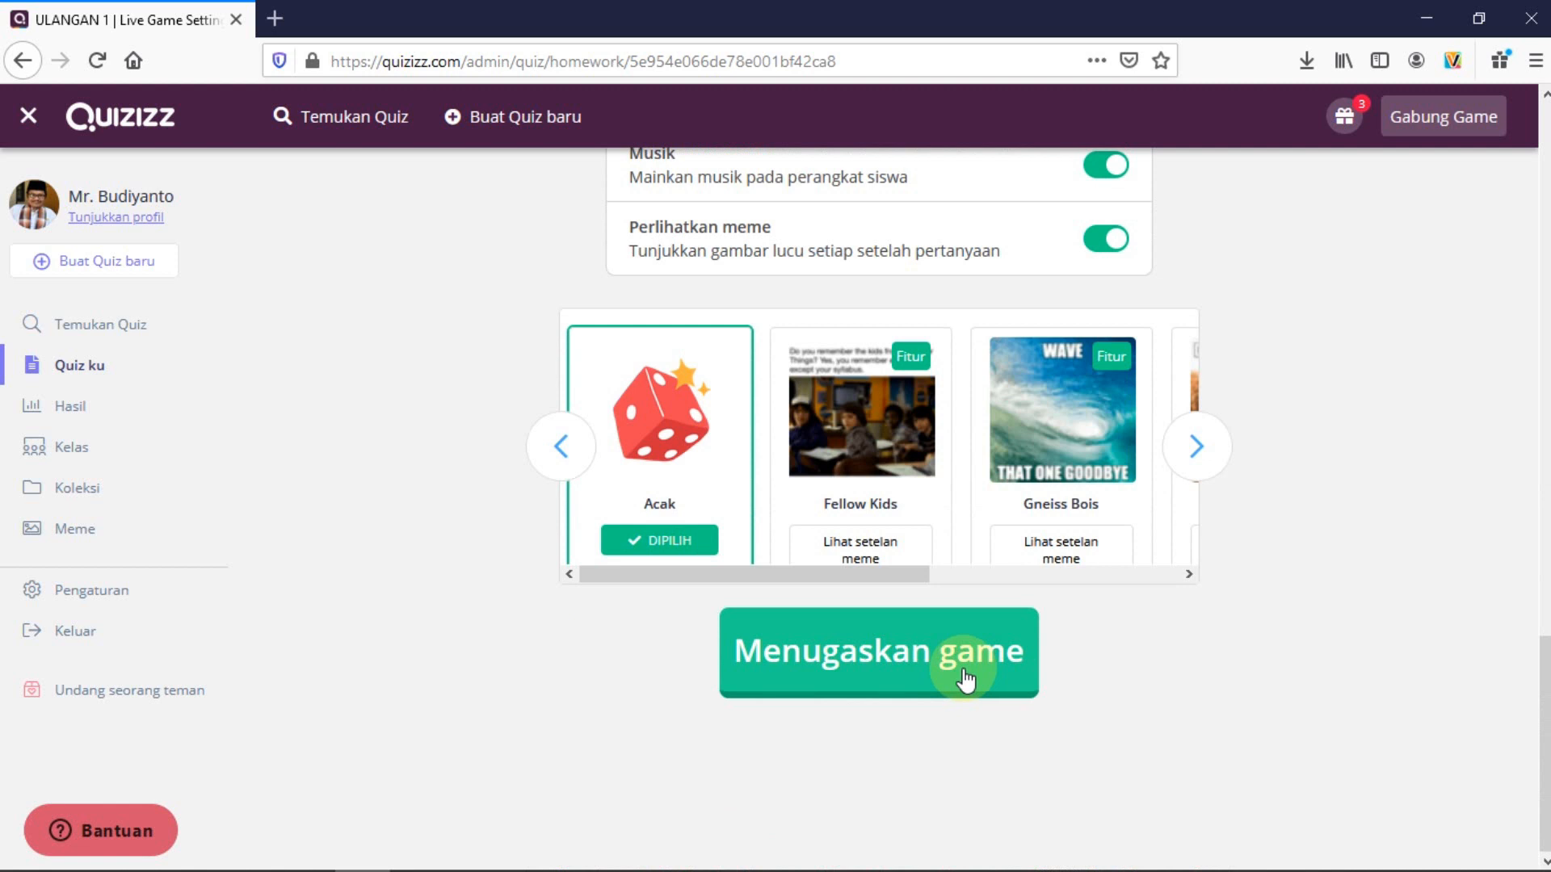
scroll(519, 649, "up", 7)
scroll(509, 622, "up", 15)
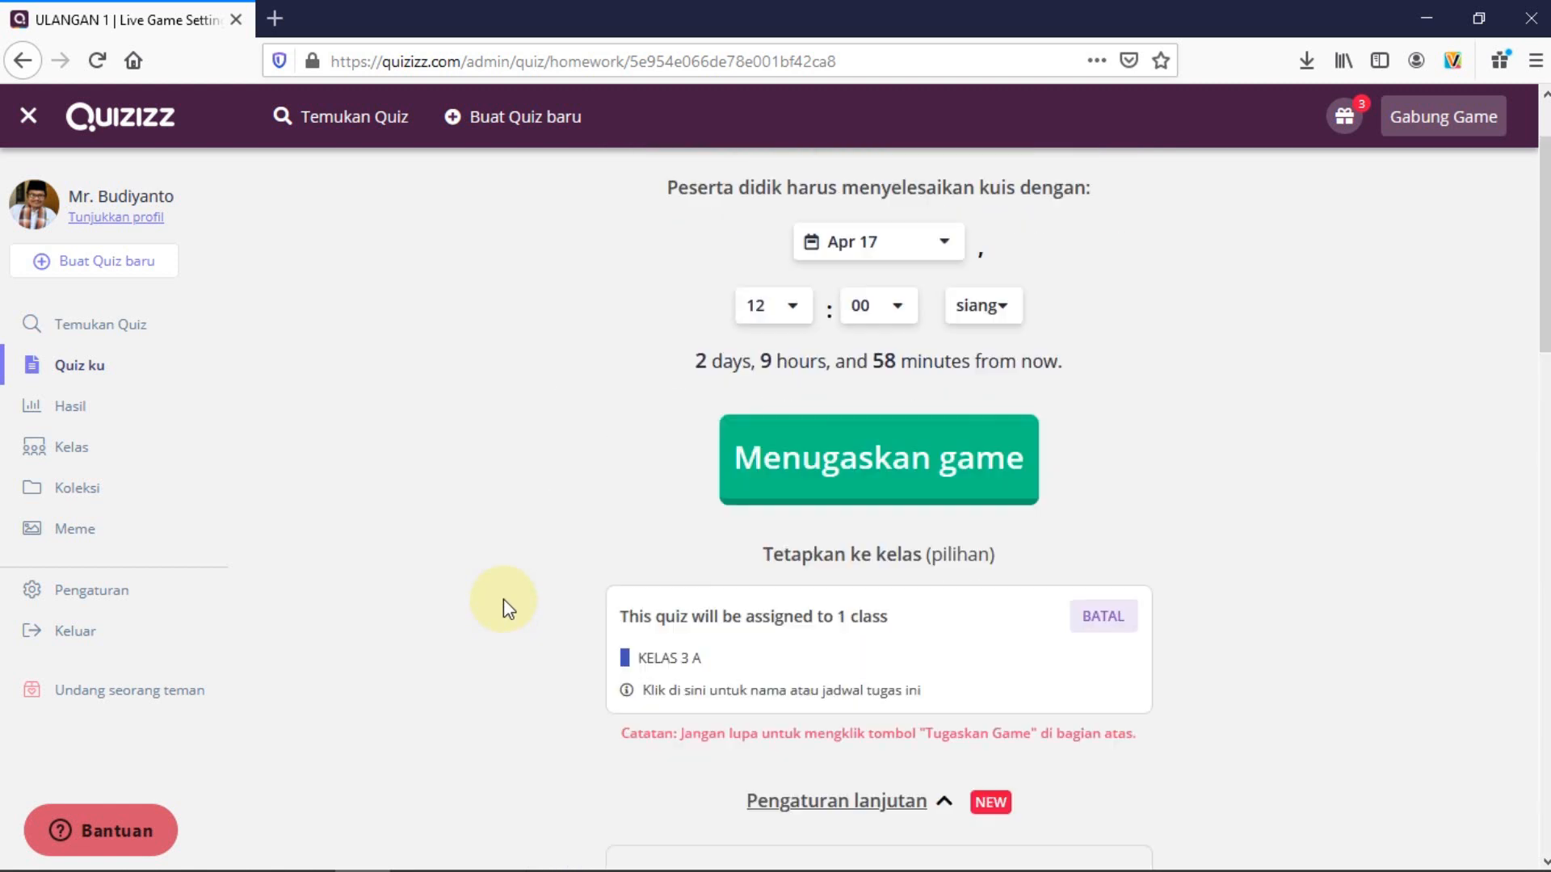
scroll(517, 452, "up", 1)
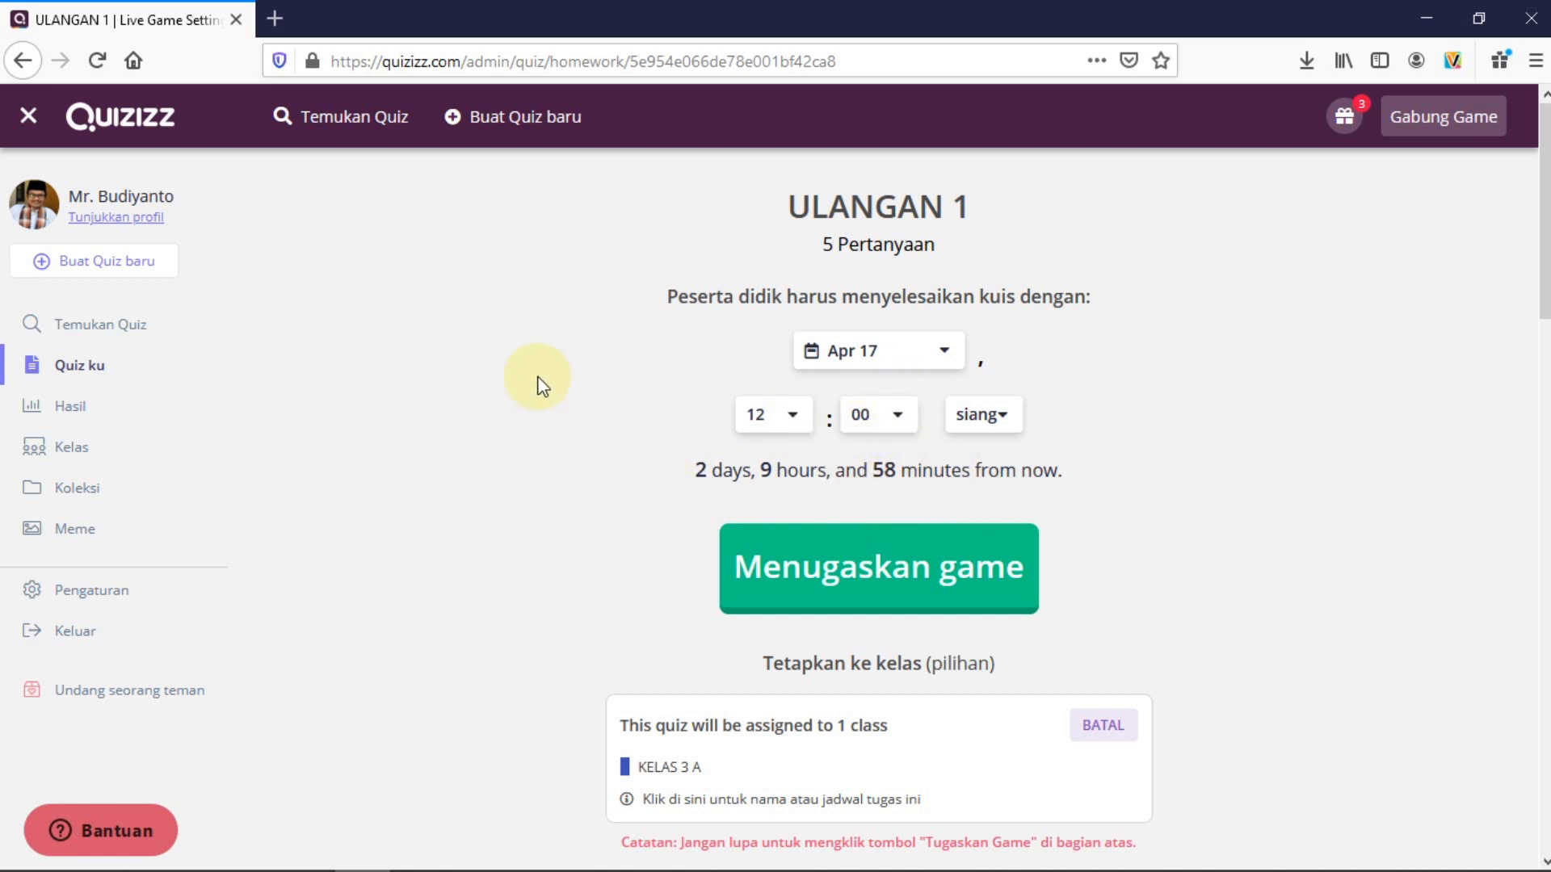
Assign the game and look over the PR ULANGAN 1 report showing 0/31 completed
left_click(898, 590)
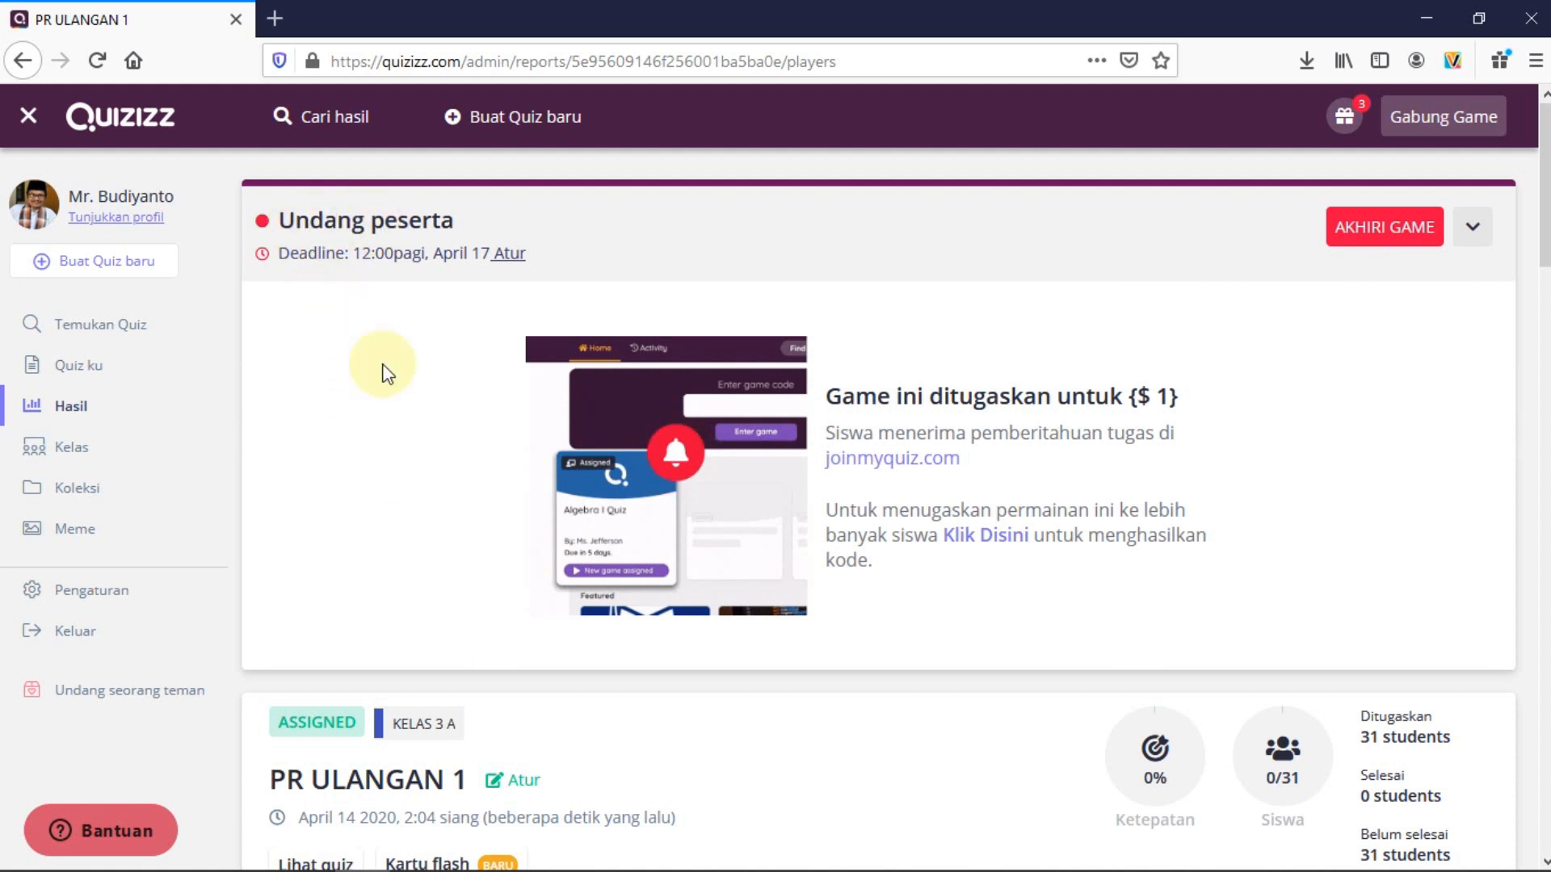
scroll(389, 365, "down", 3)
scroll(390, 366, "up", 3)
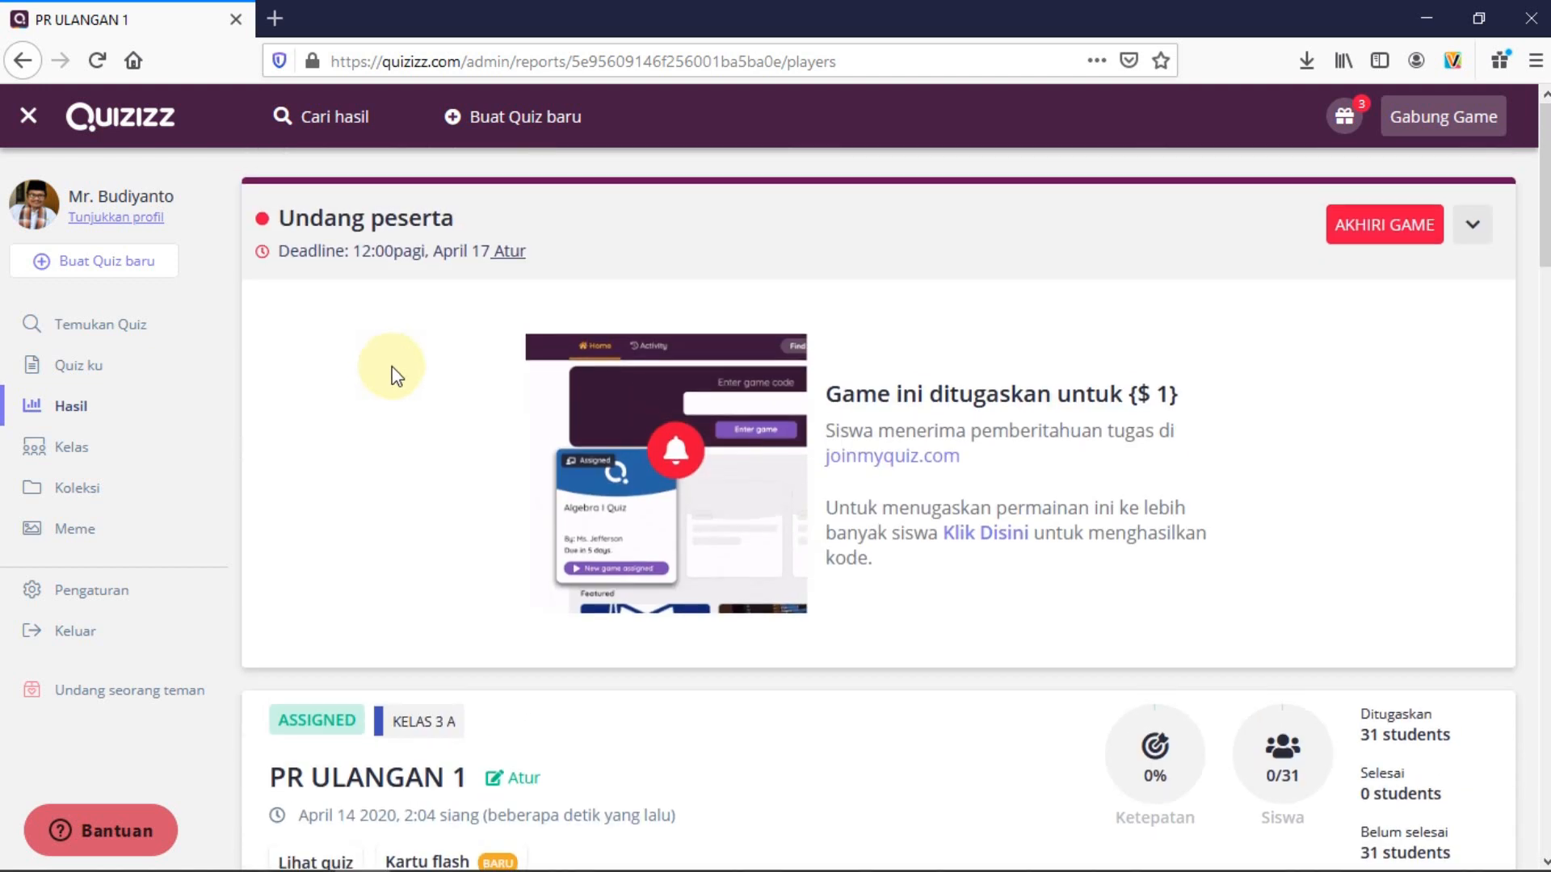
scroll(391, 373, "down", 9)
scroll(408, 390, "down", 3)
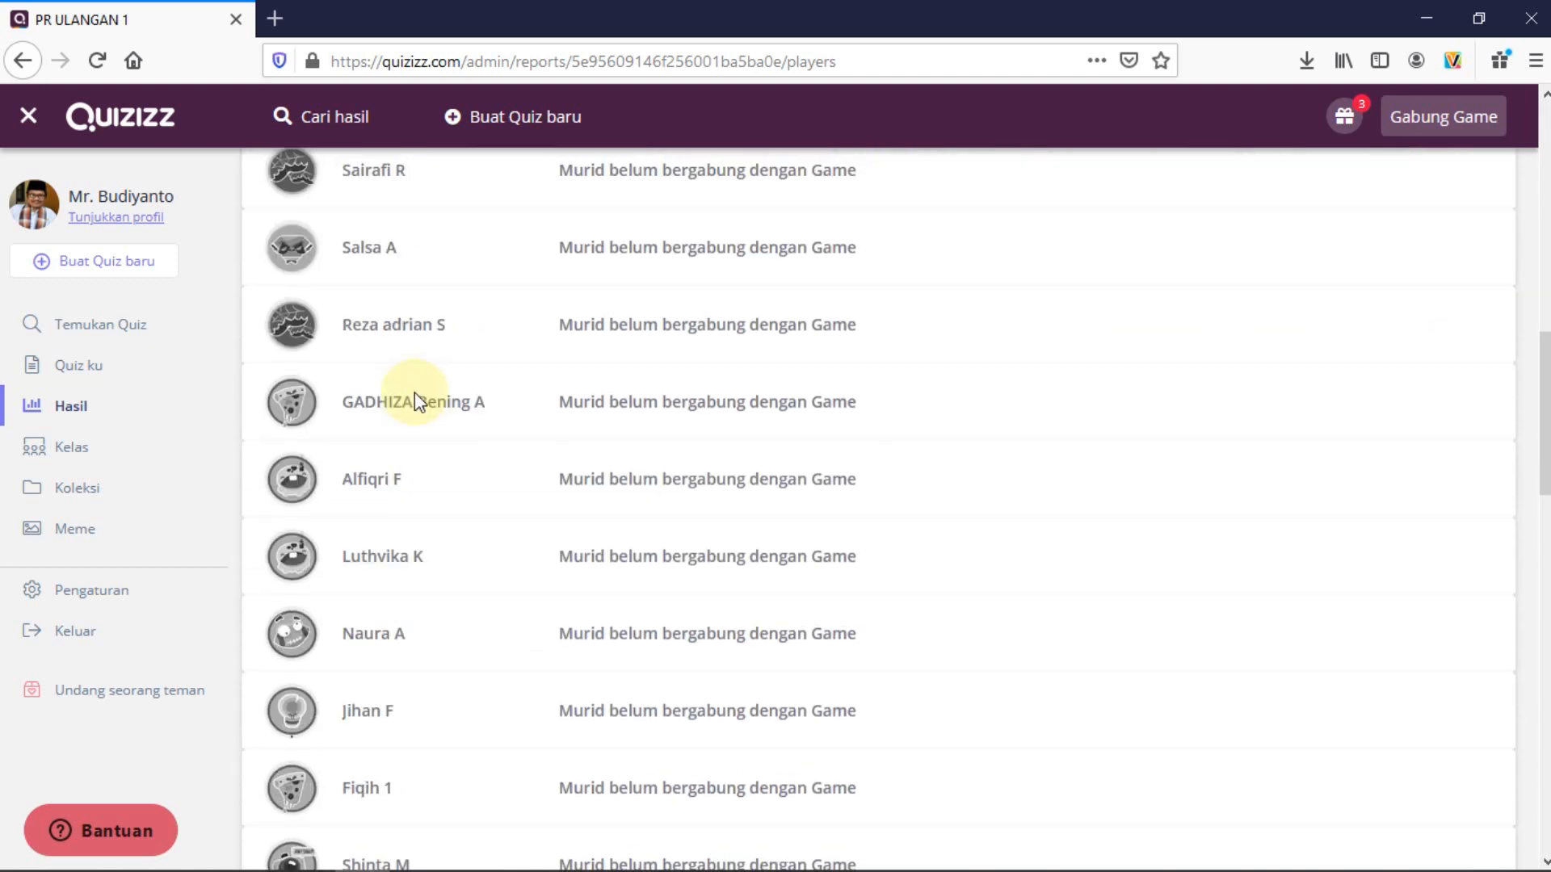
scroll(414, 393, "up", 12)
scroll(415, 402, "down", 2)
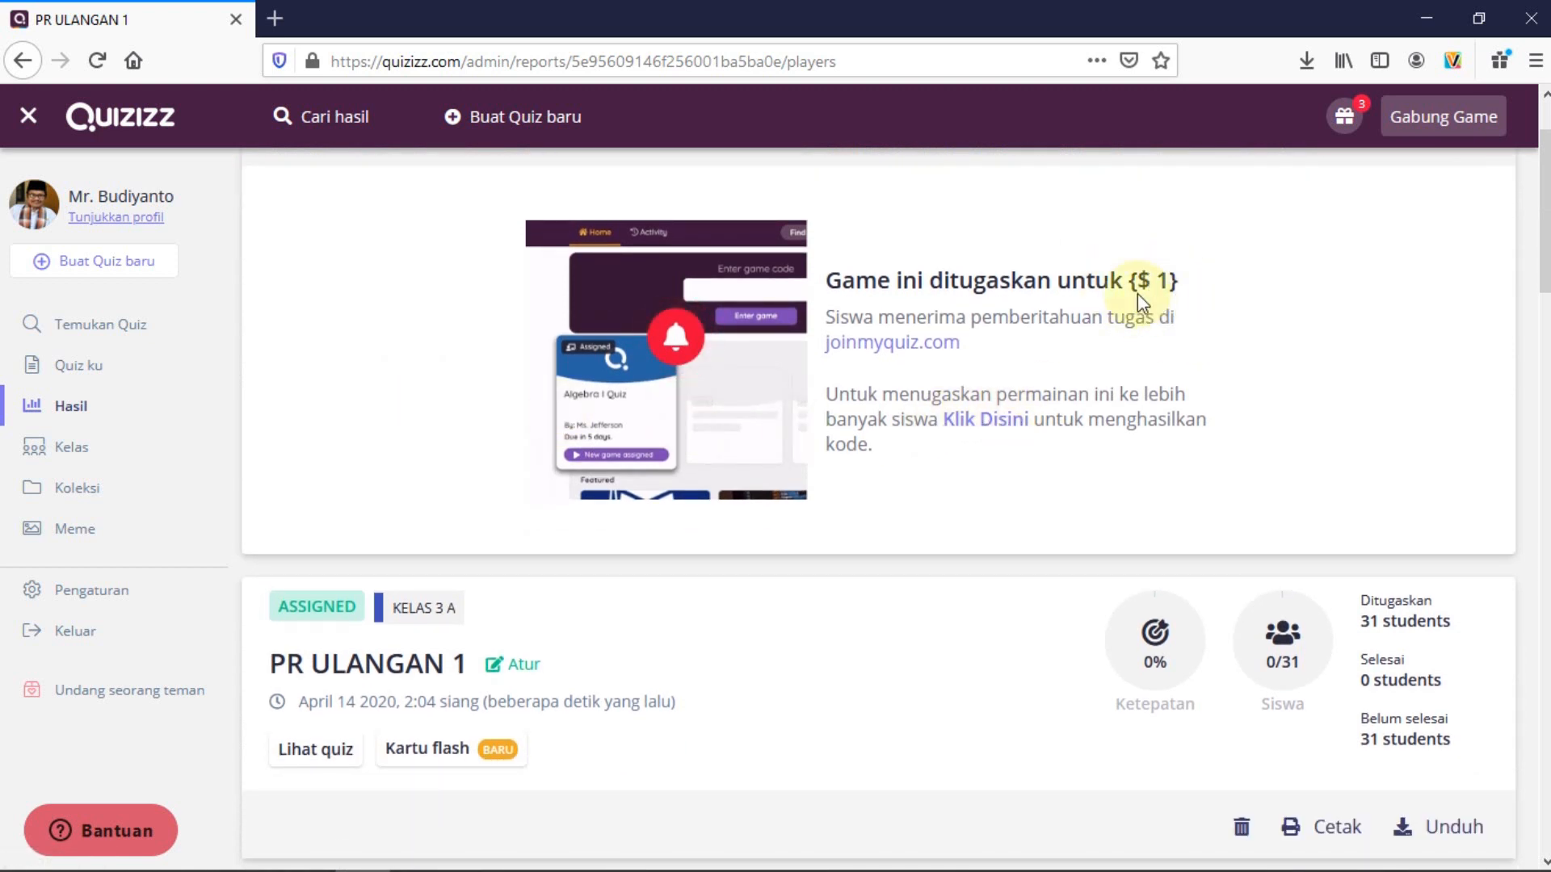
scroll(1242, 337, "up", 2)
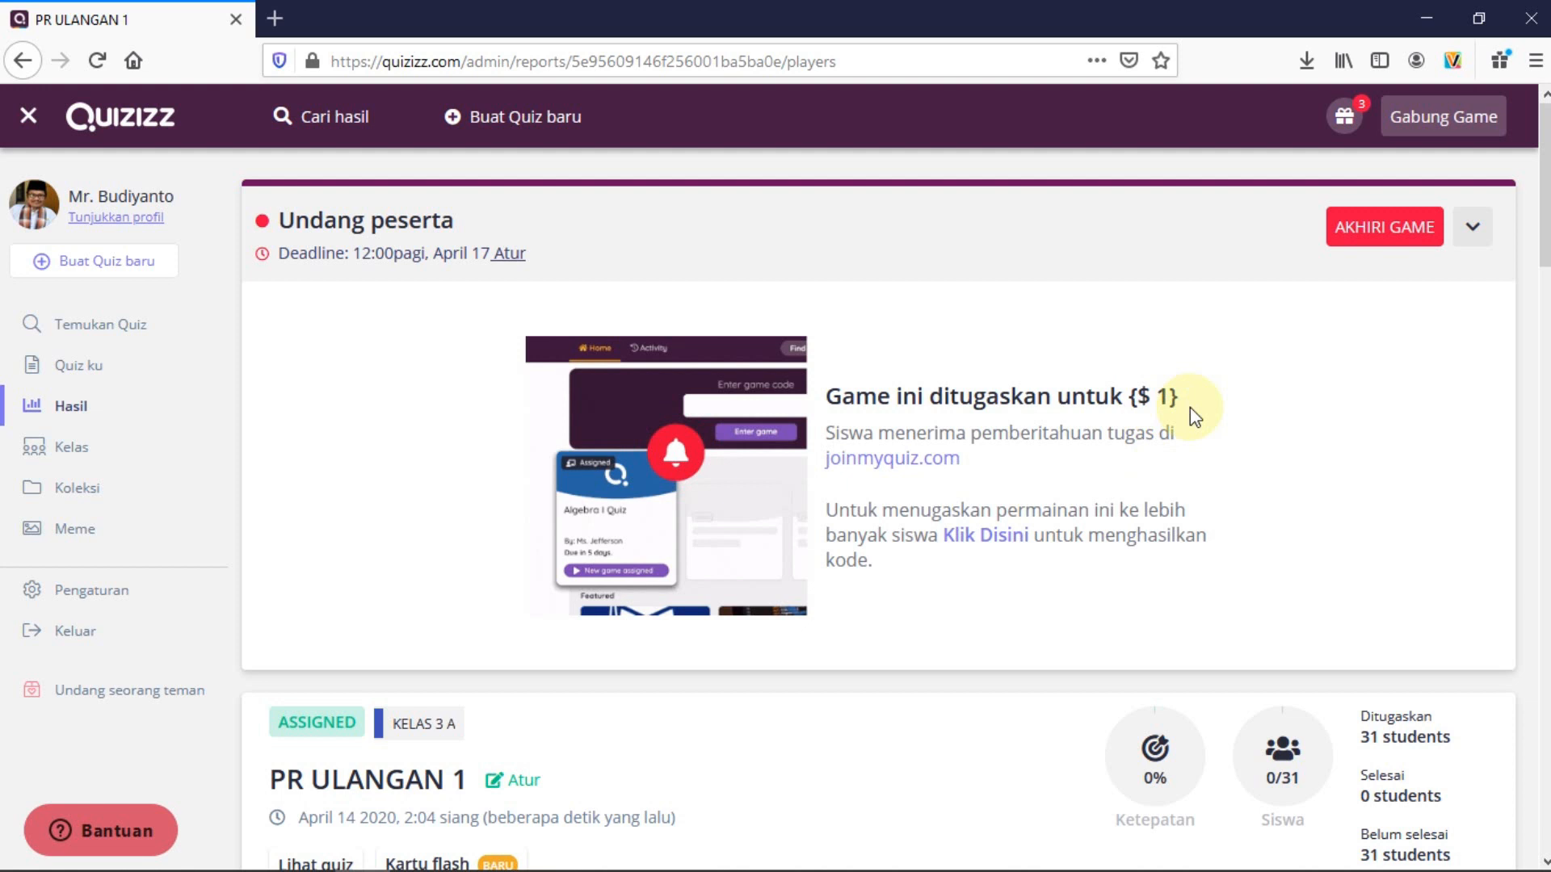
left_click(979, 536)
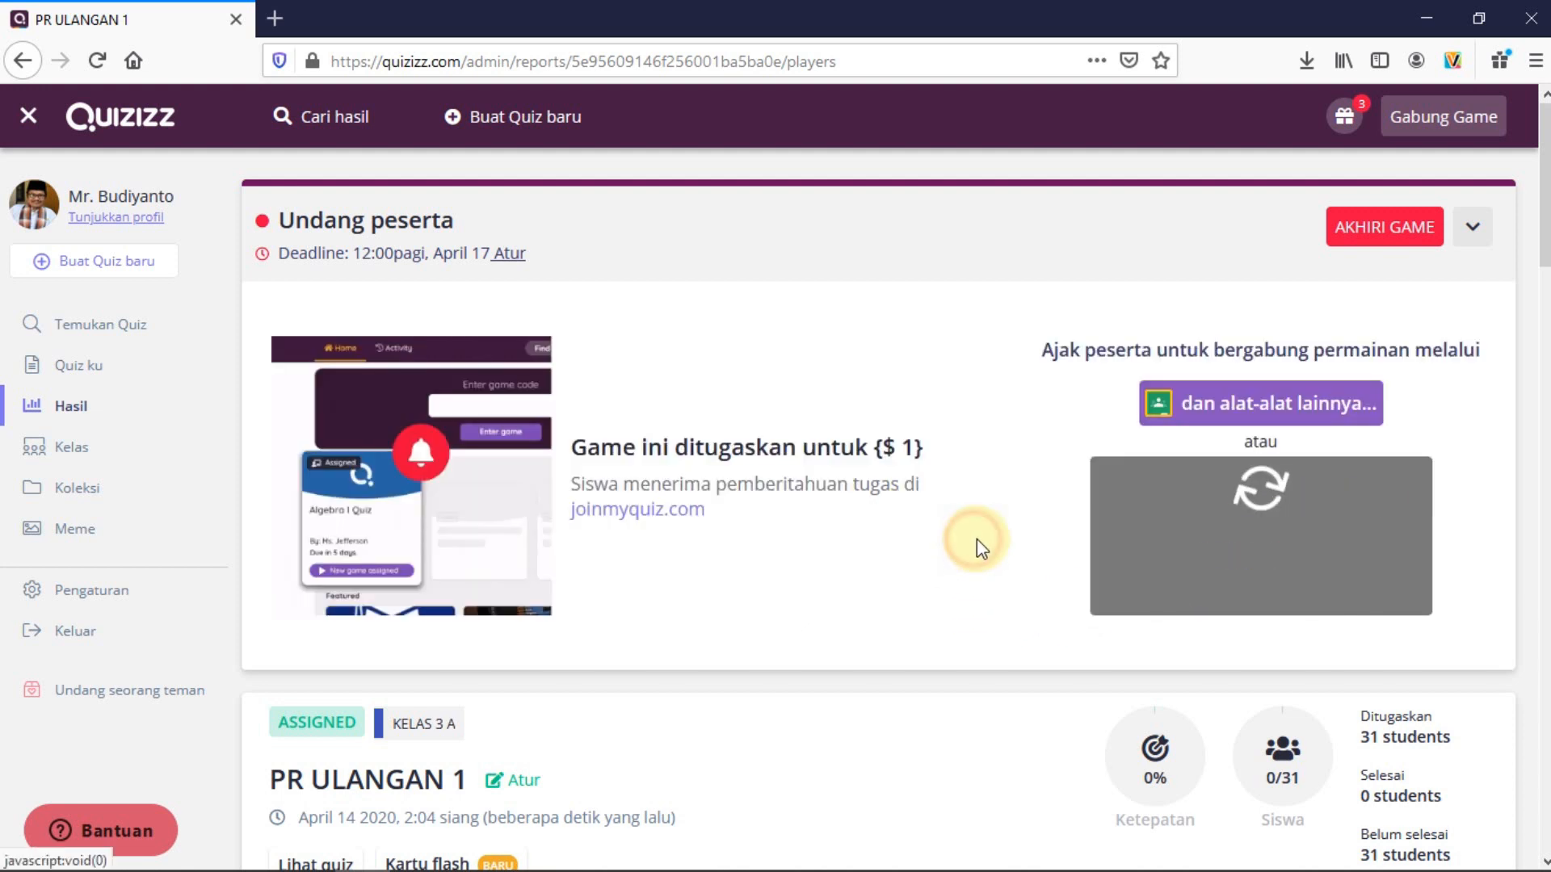
Select the joinmyquiz.com join code and copy it with Salin, then scroll the student list
left_click(1170, 577)
left_click_drag(1171, 578, 1349, 585)
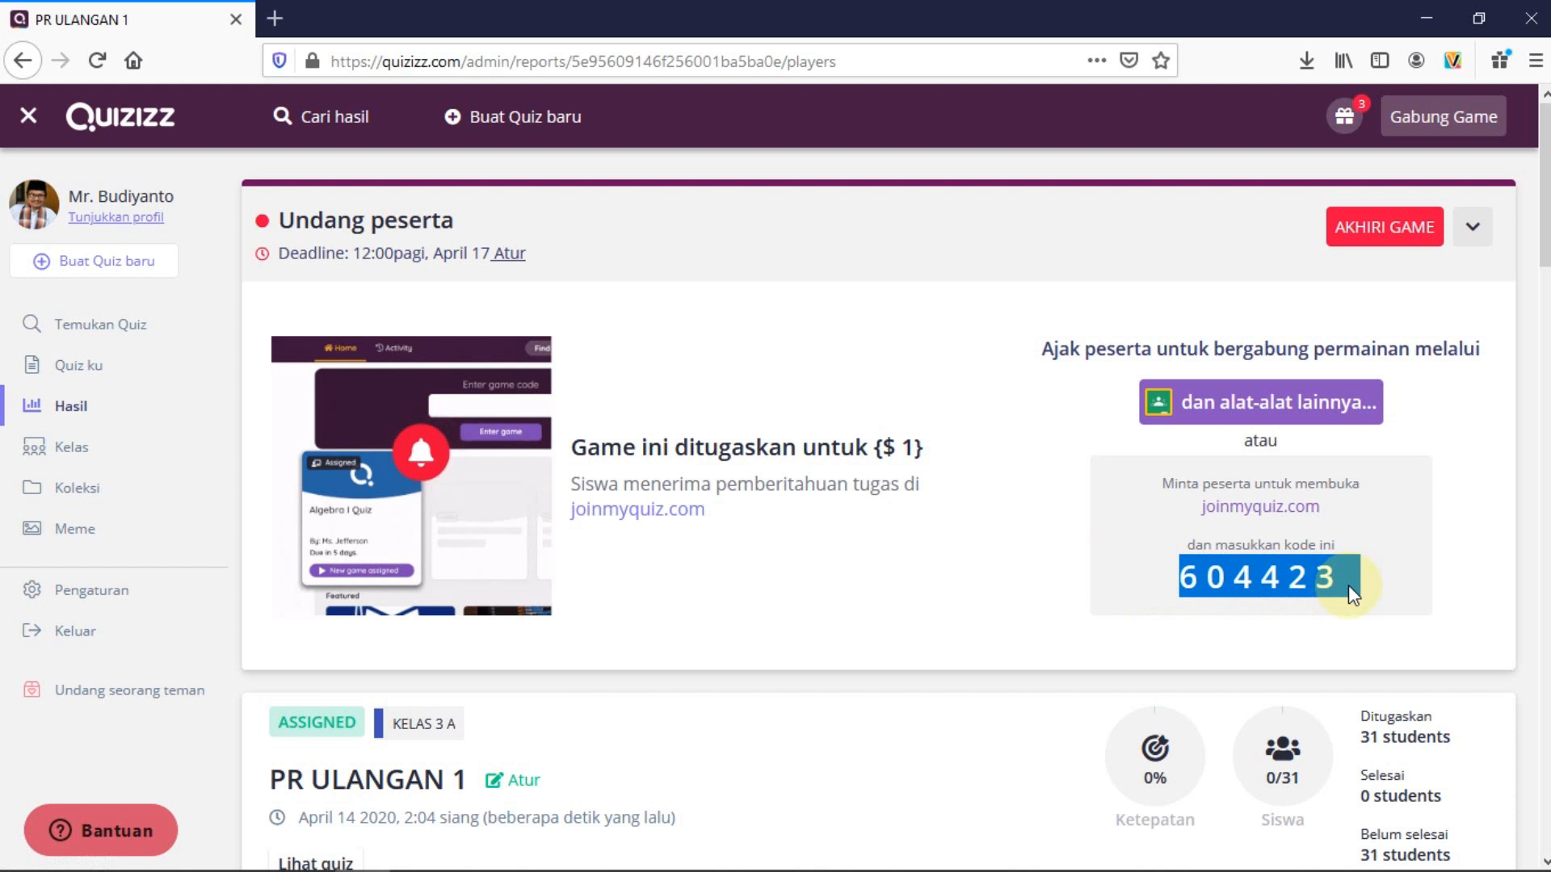
right_click(1290, 583)
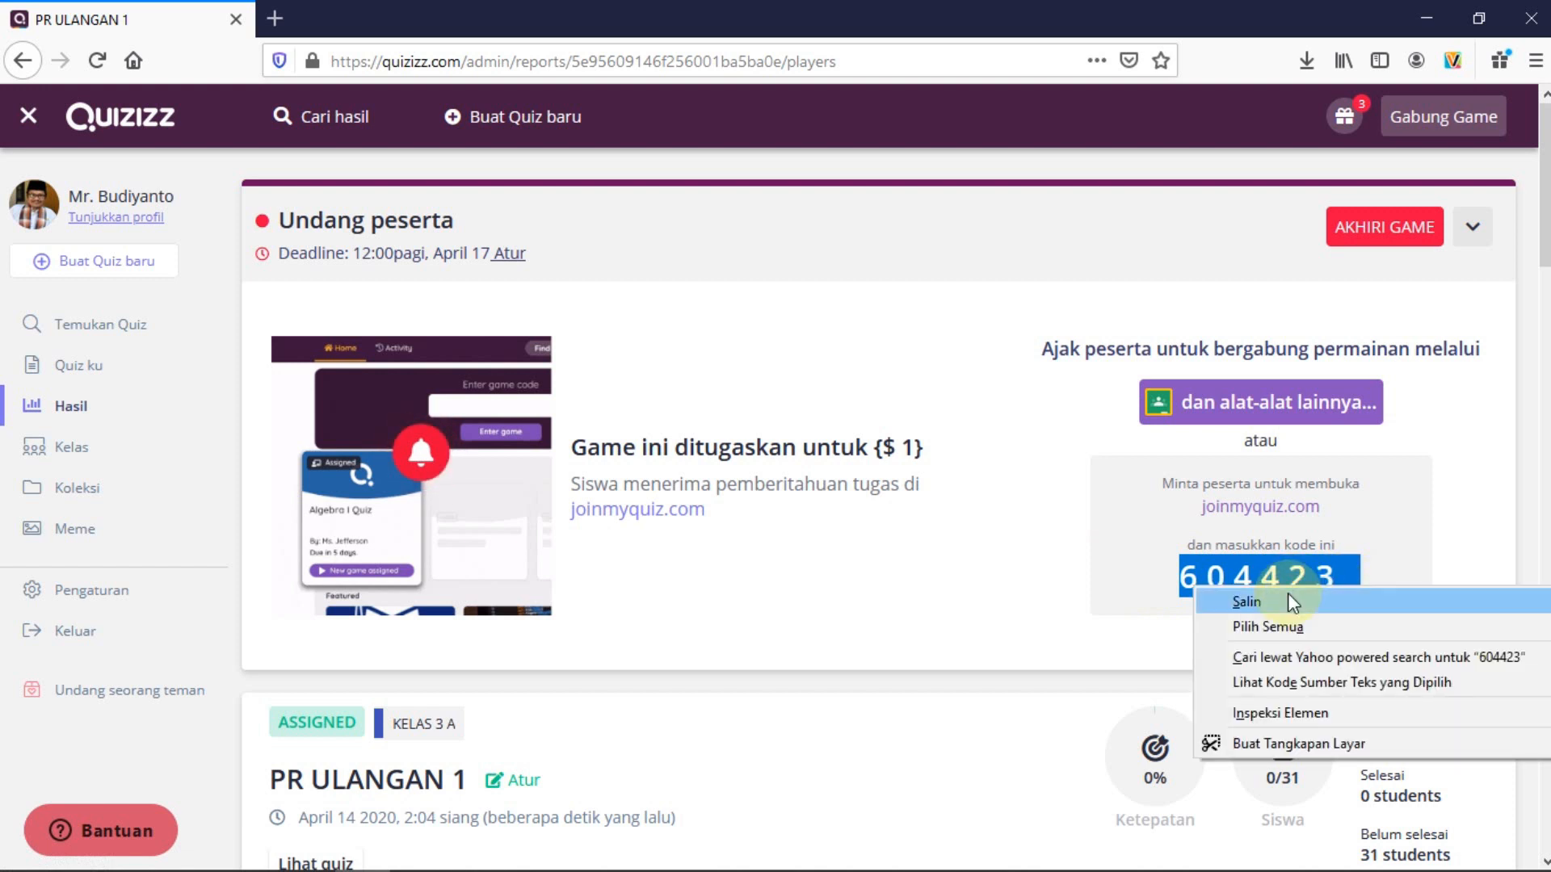
left_click(1290, 601)
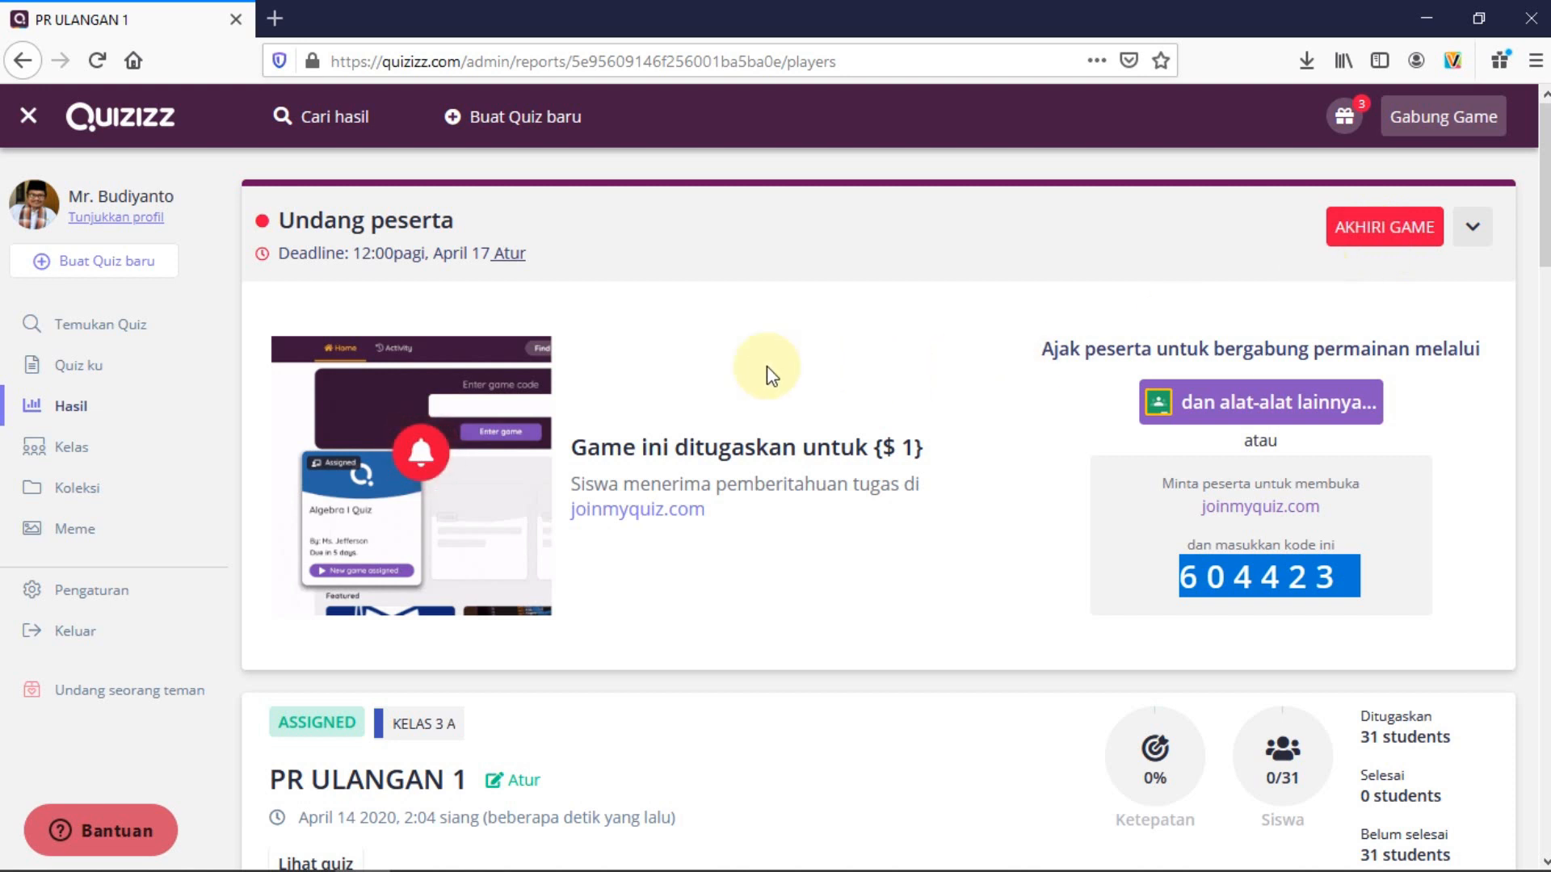
scroll(606, 581, "down", 1)
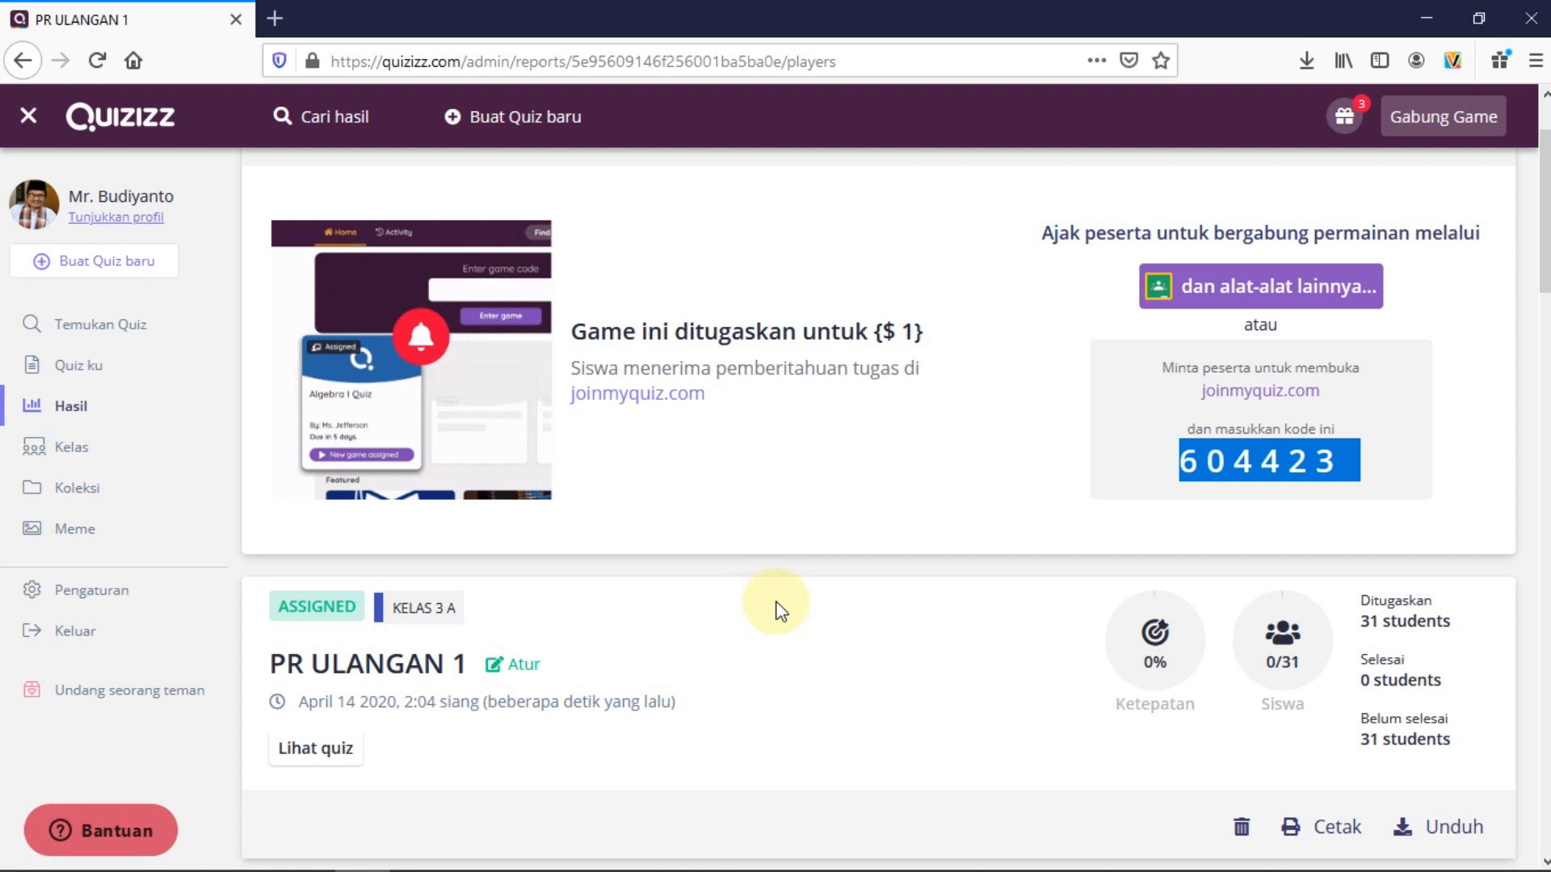
scroll(775, 604, "down", 1)
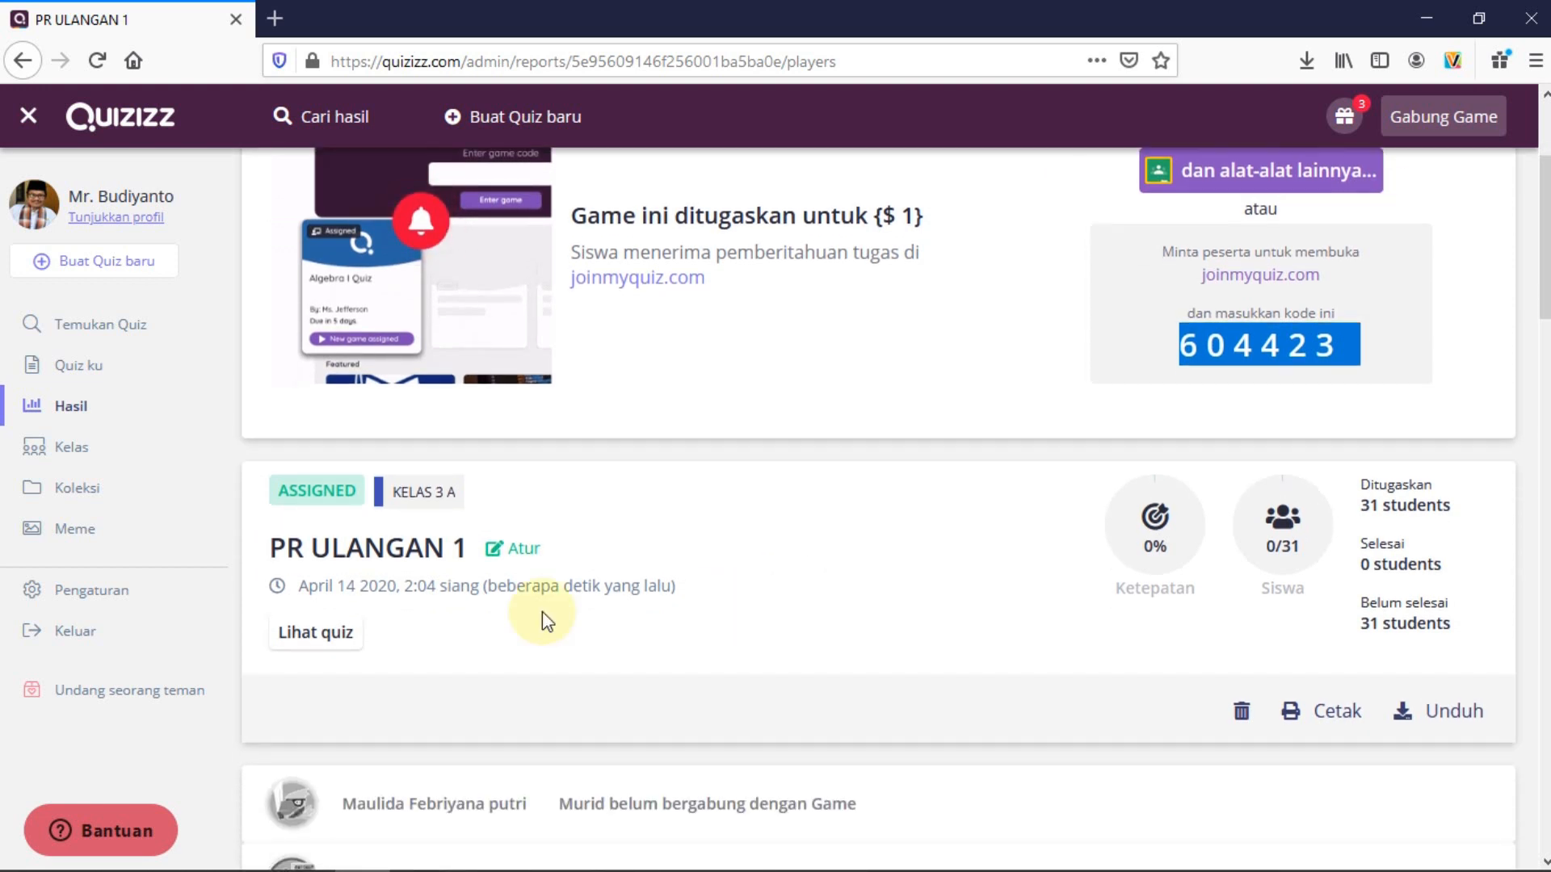